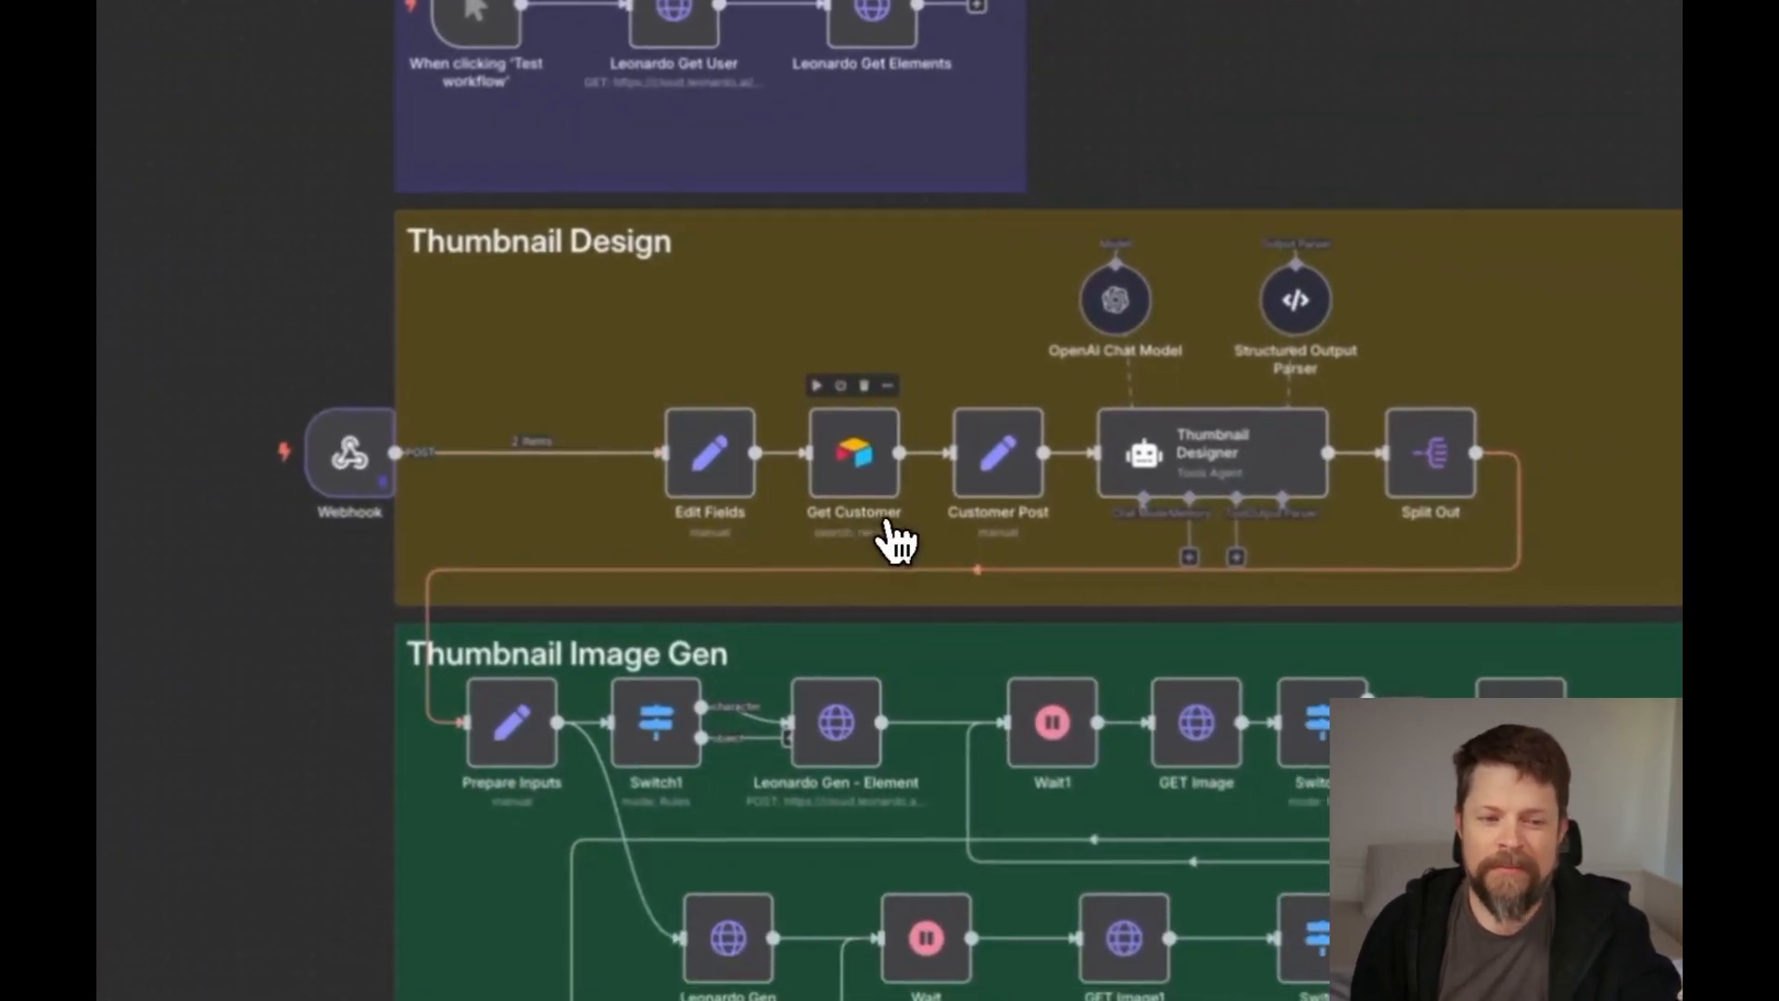
Open the Webhook node and examine the title, description, transcription and post_id fields of the first pinned output item
{"action": "mouse_move", "coordinate": [336, 472]}
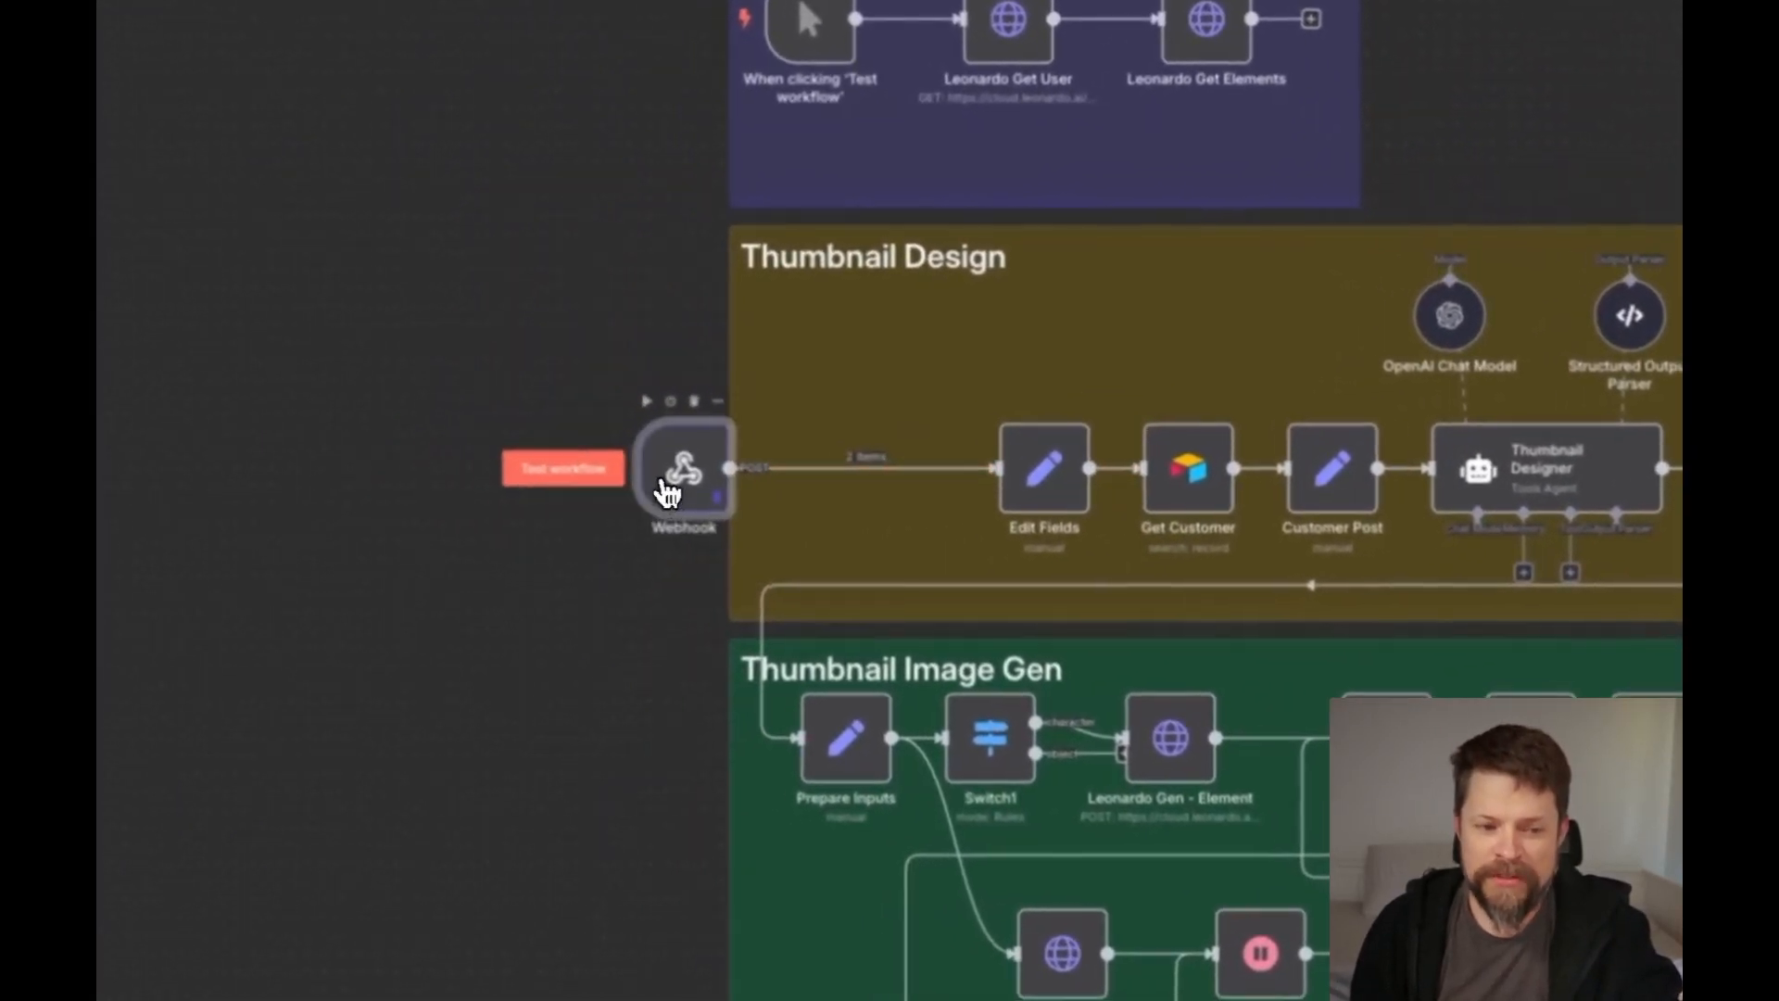
{"action": "double_click", "coordinate": [667, 491]}
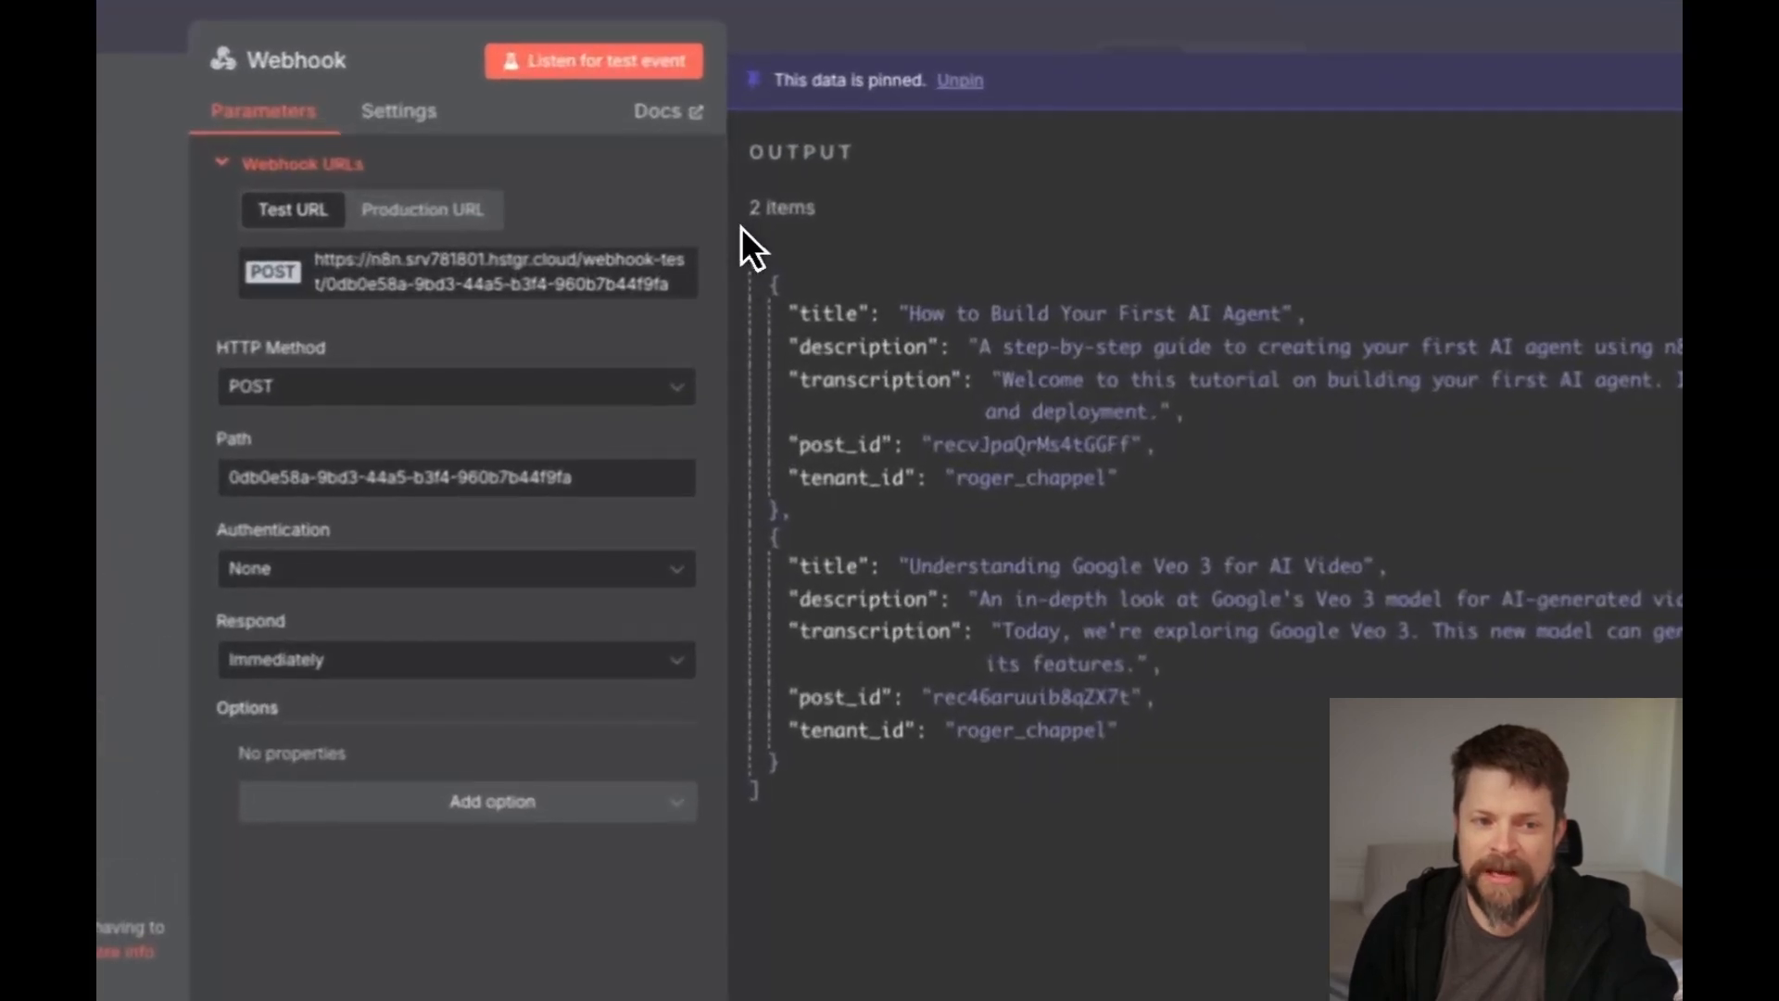
{"action": "left_click_drag", "start_coordinate": [746, 223], "coordinate": [809, 520]}
{"action": "left_click", "coordinate": [789, 481]}
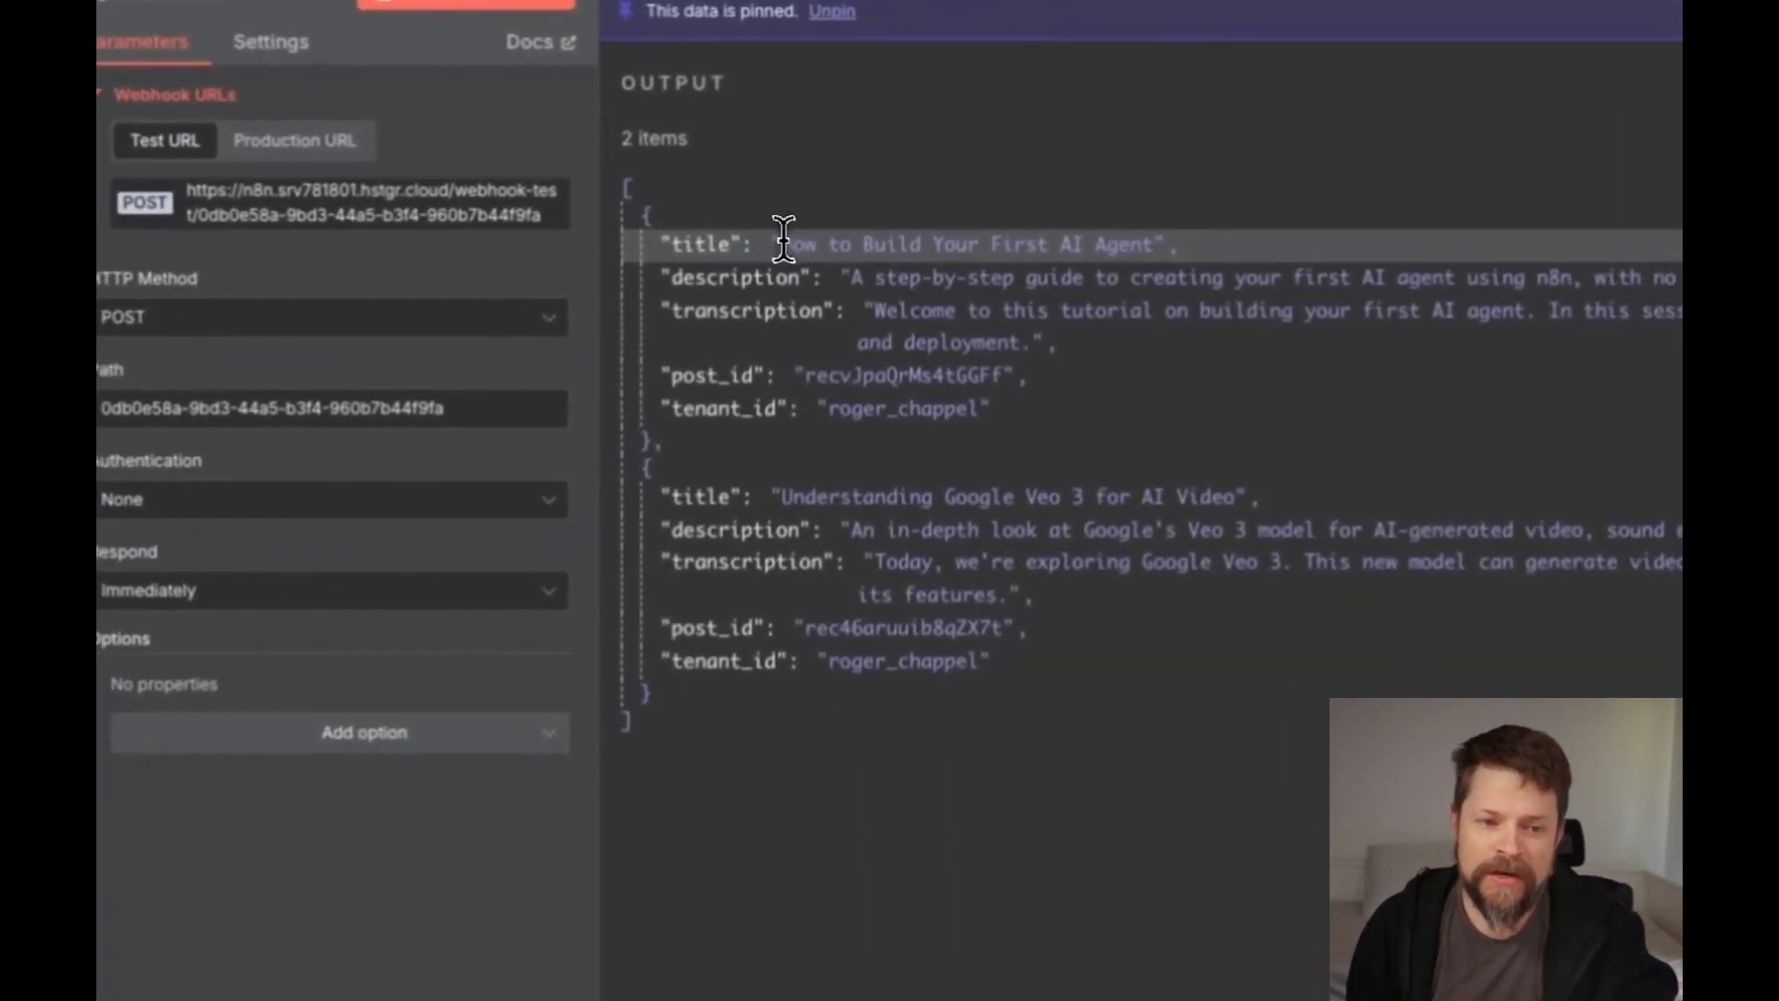
{"action": "double_click", "coordinate": [802, 170]}
{"action": "left_click", "coordinate": [774, 239]}
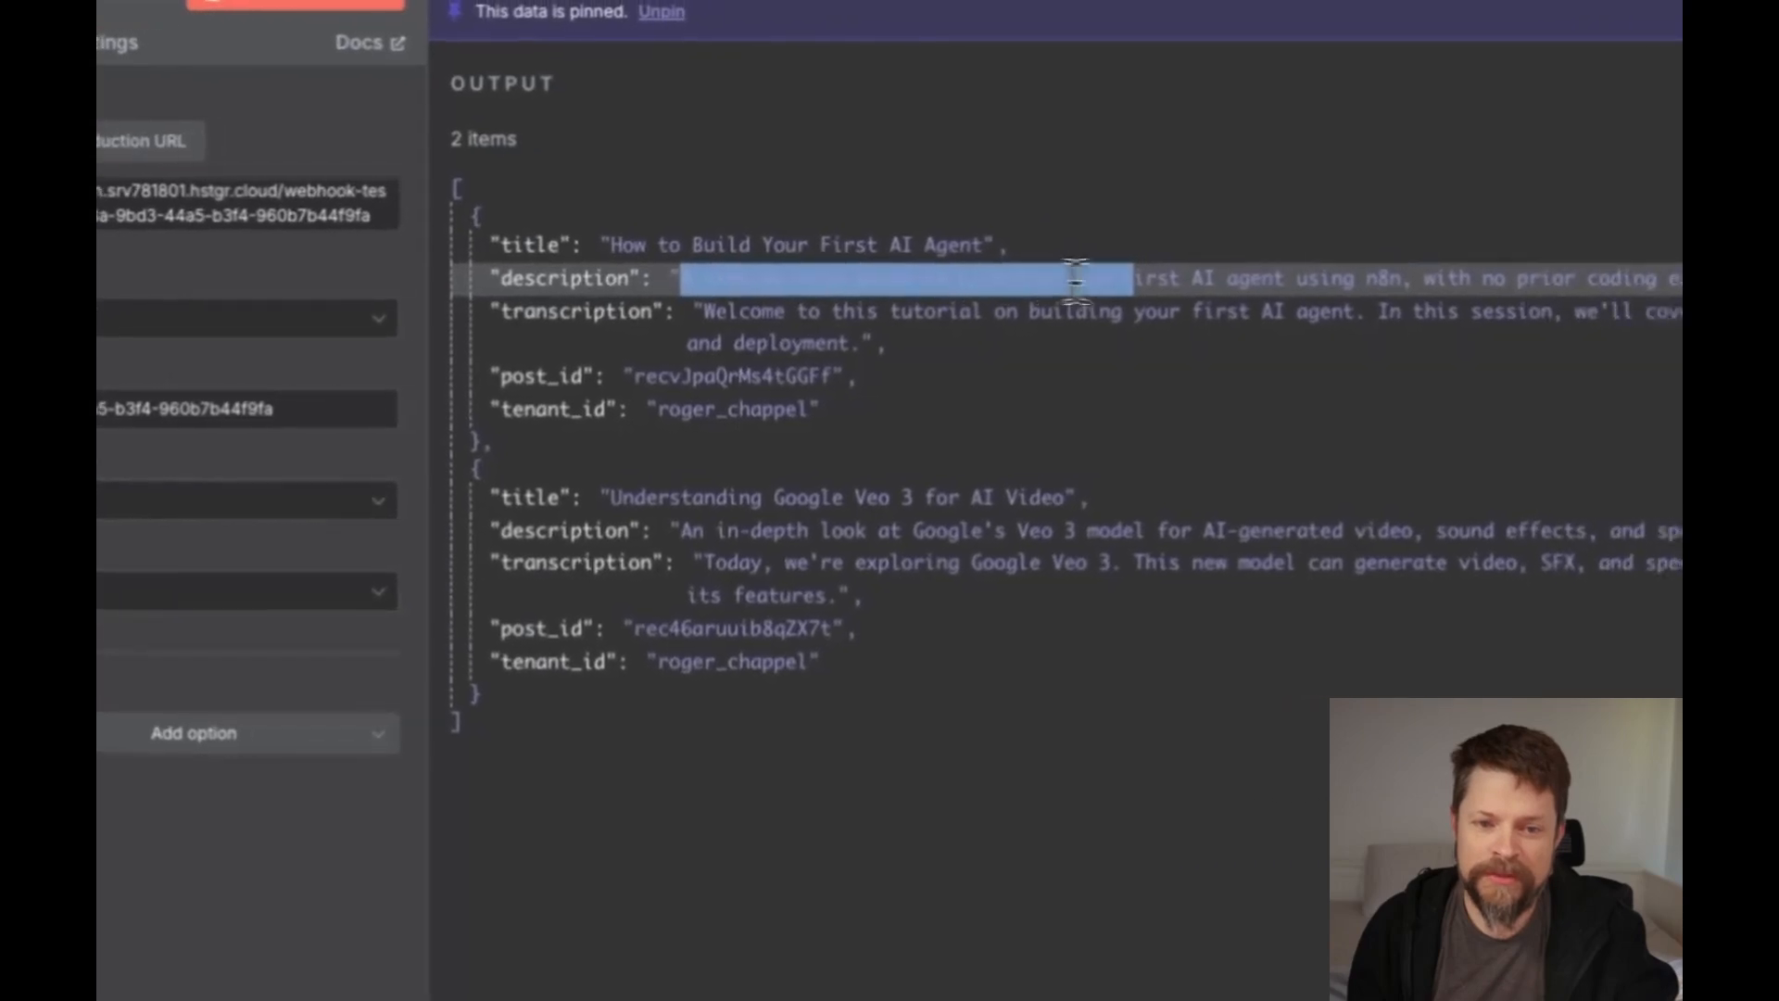
{"action": "left_click_drag", "start_coordinate": [752, 296], "coordinate": [945, 307]}
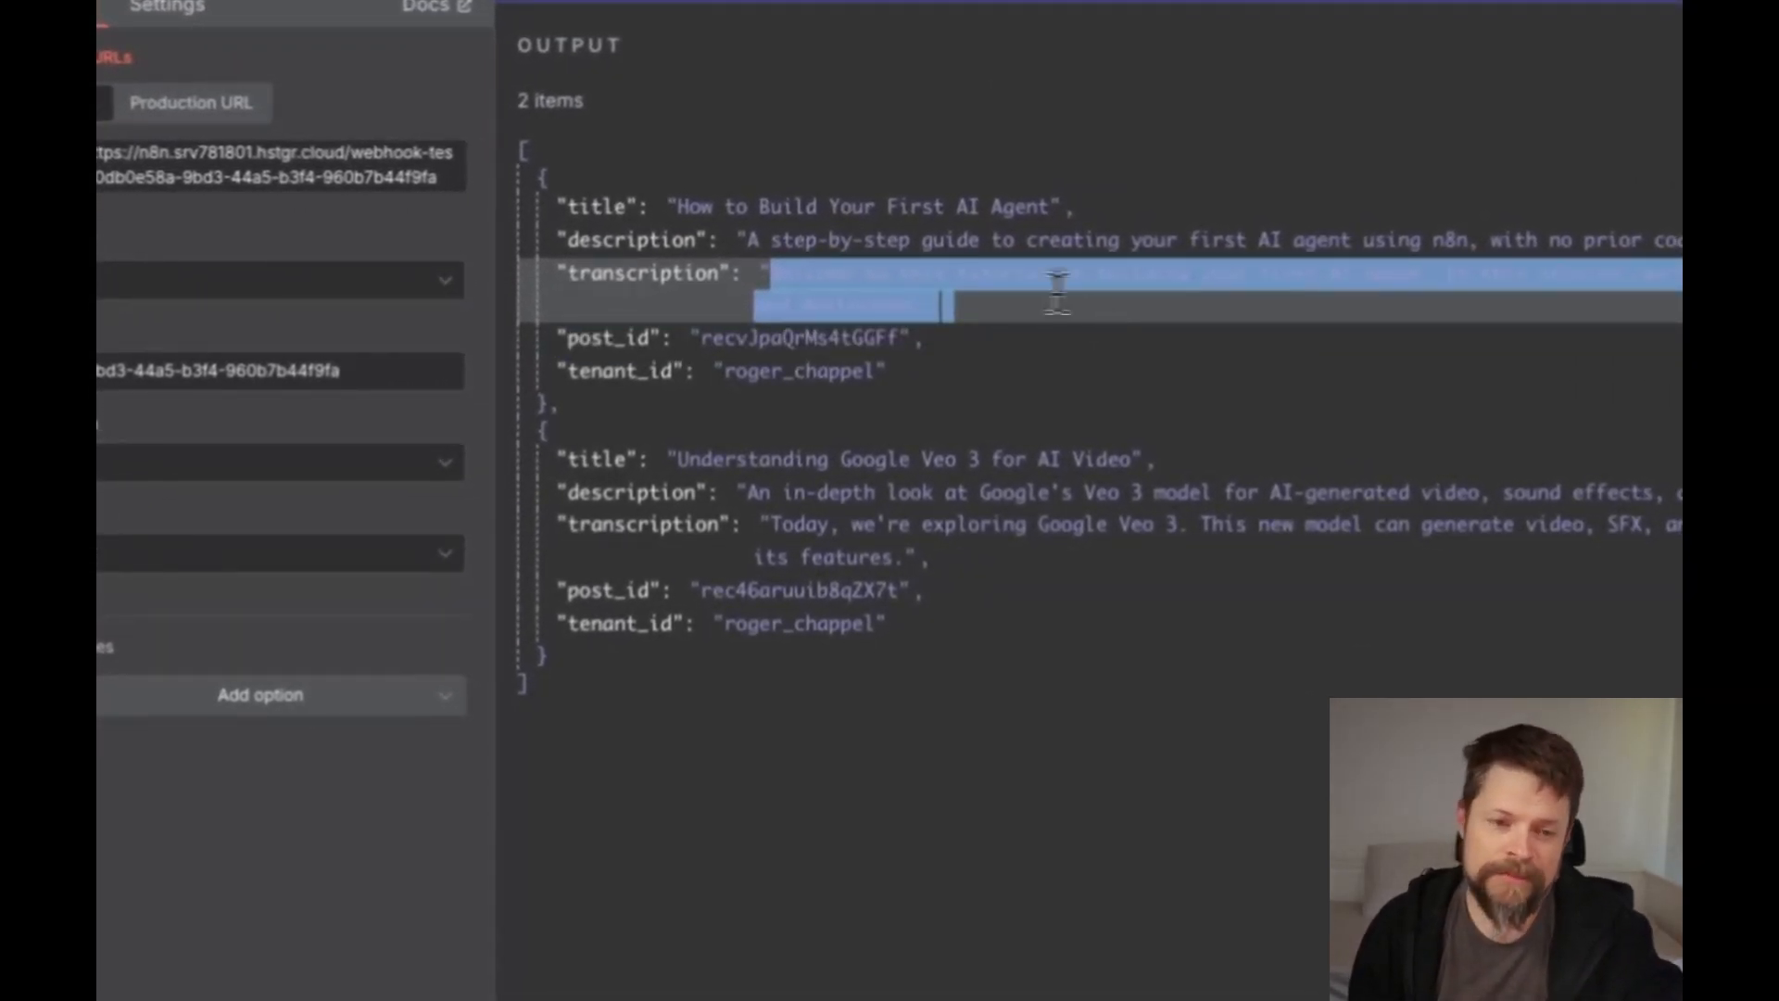
{"action": "left_click", "coordinate": [912, 262]}
{"action": "left_click_drag", "start_coordinate": [703, 338], "coordinate": [1012, 339]}
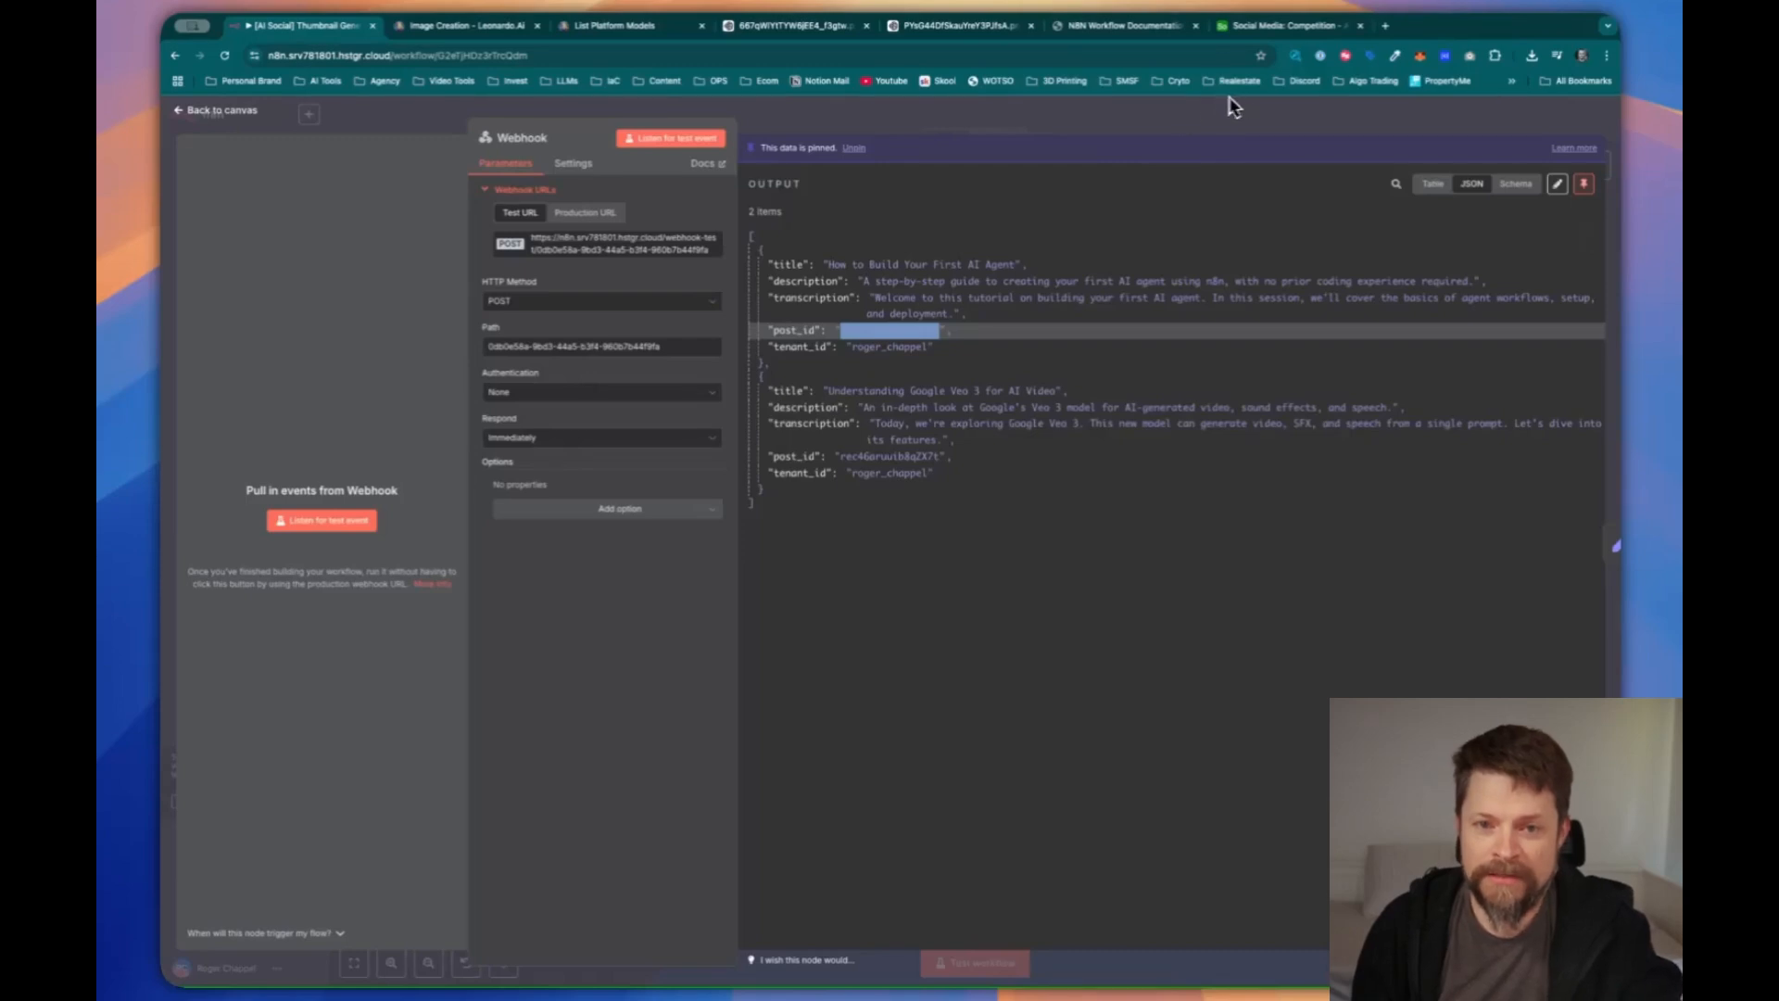
Switch to the Social Media base in Airtable and find the recent records with thumbnails in the Posts table
{"action": "left_click", "coordinate": [1260, 26]}
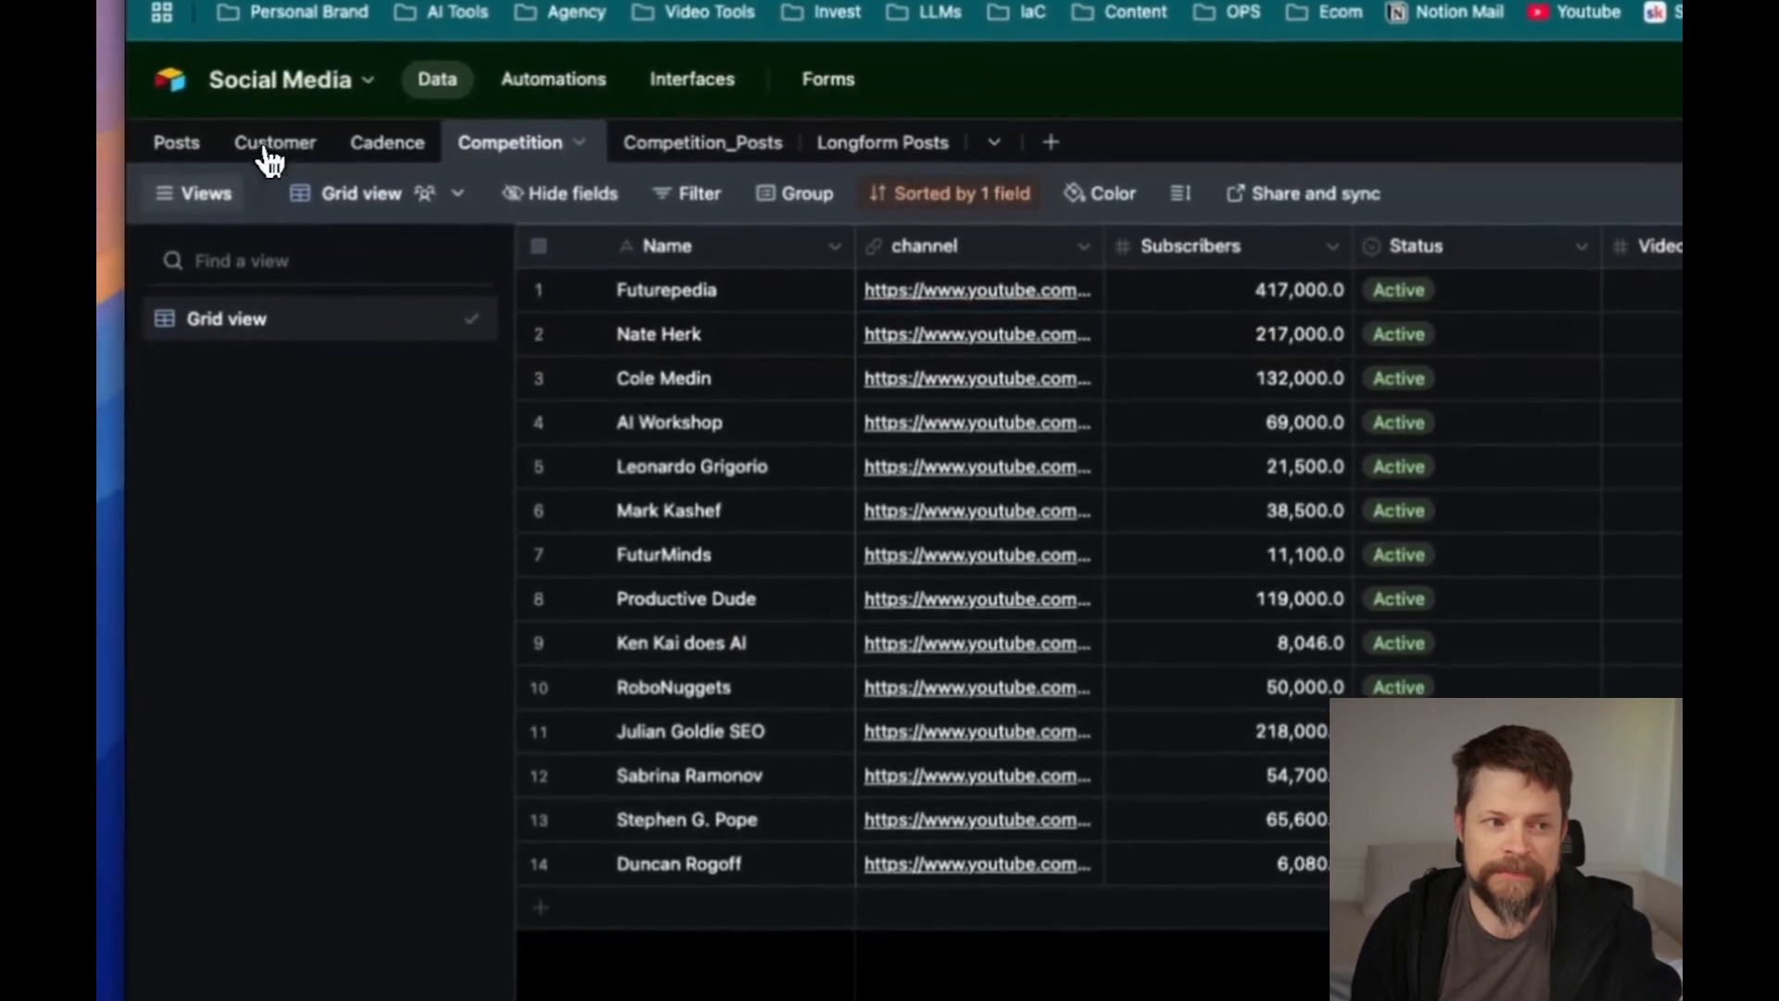
{"action": "left_click", "coordinate": [269, 160]}
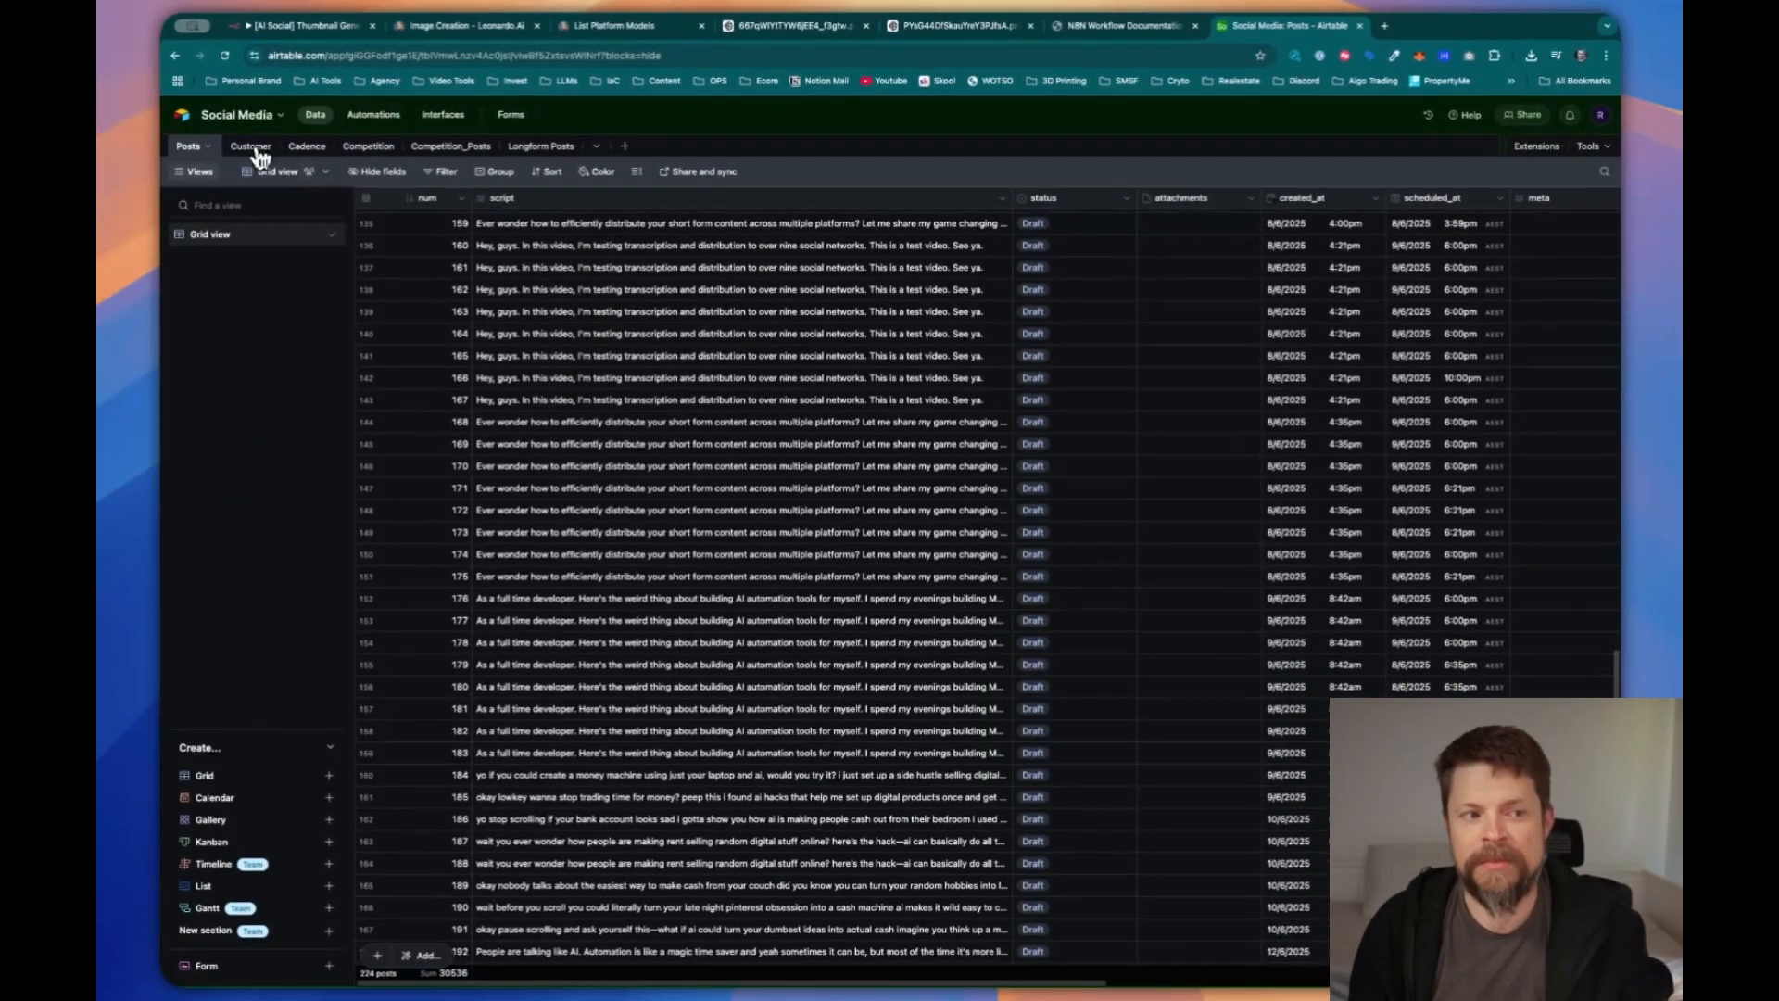
{"action": "scroll", "coordinate": [971, 570], "scroll_direction": "down", "scroll_amount": 10}
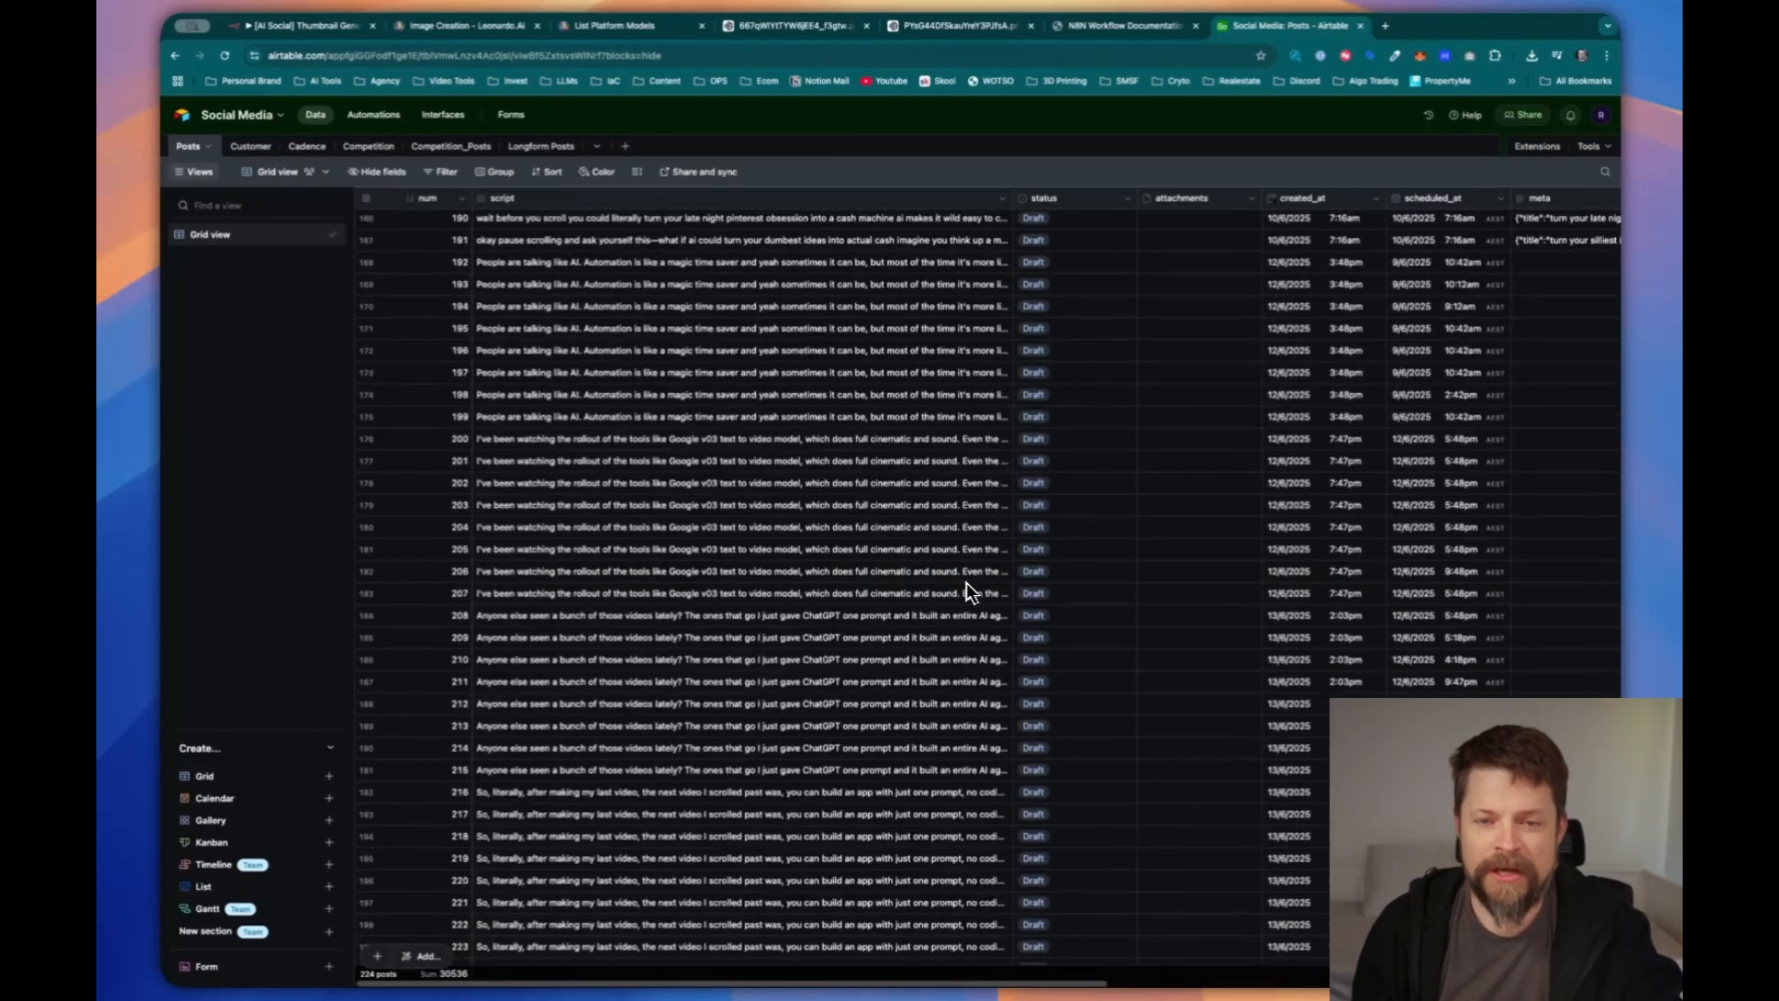
{"action": "scroll", "coordinate": [966, 582], "scroll_direction": "down", "scroll_amount": 7}
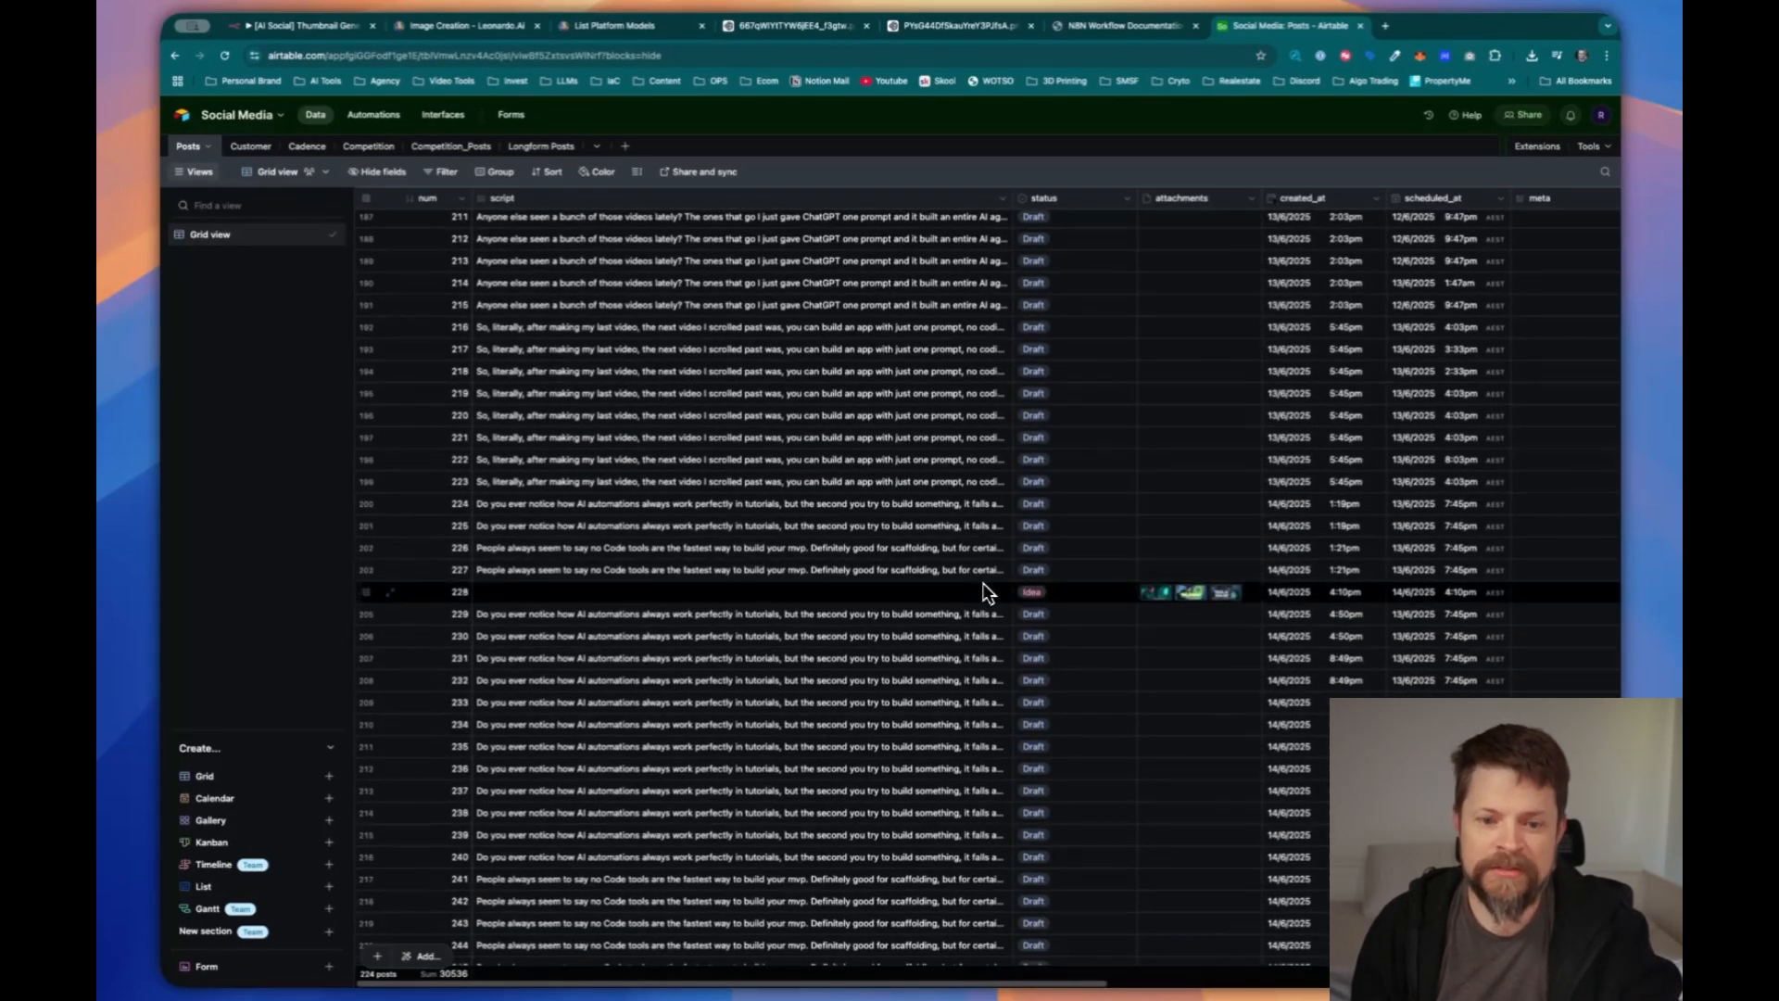
{"action": "scroll", "coordinate": [984, 589], "scroll_direction": "down", "scroll_amount": 3}
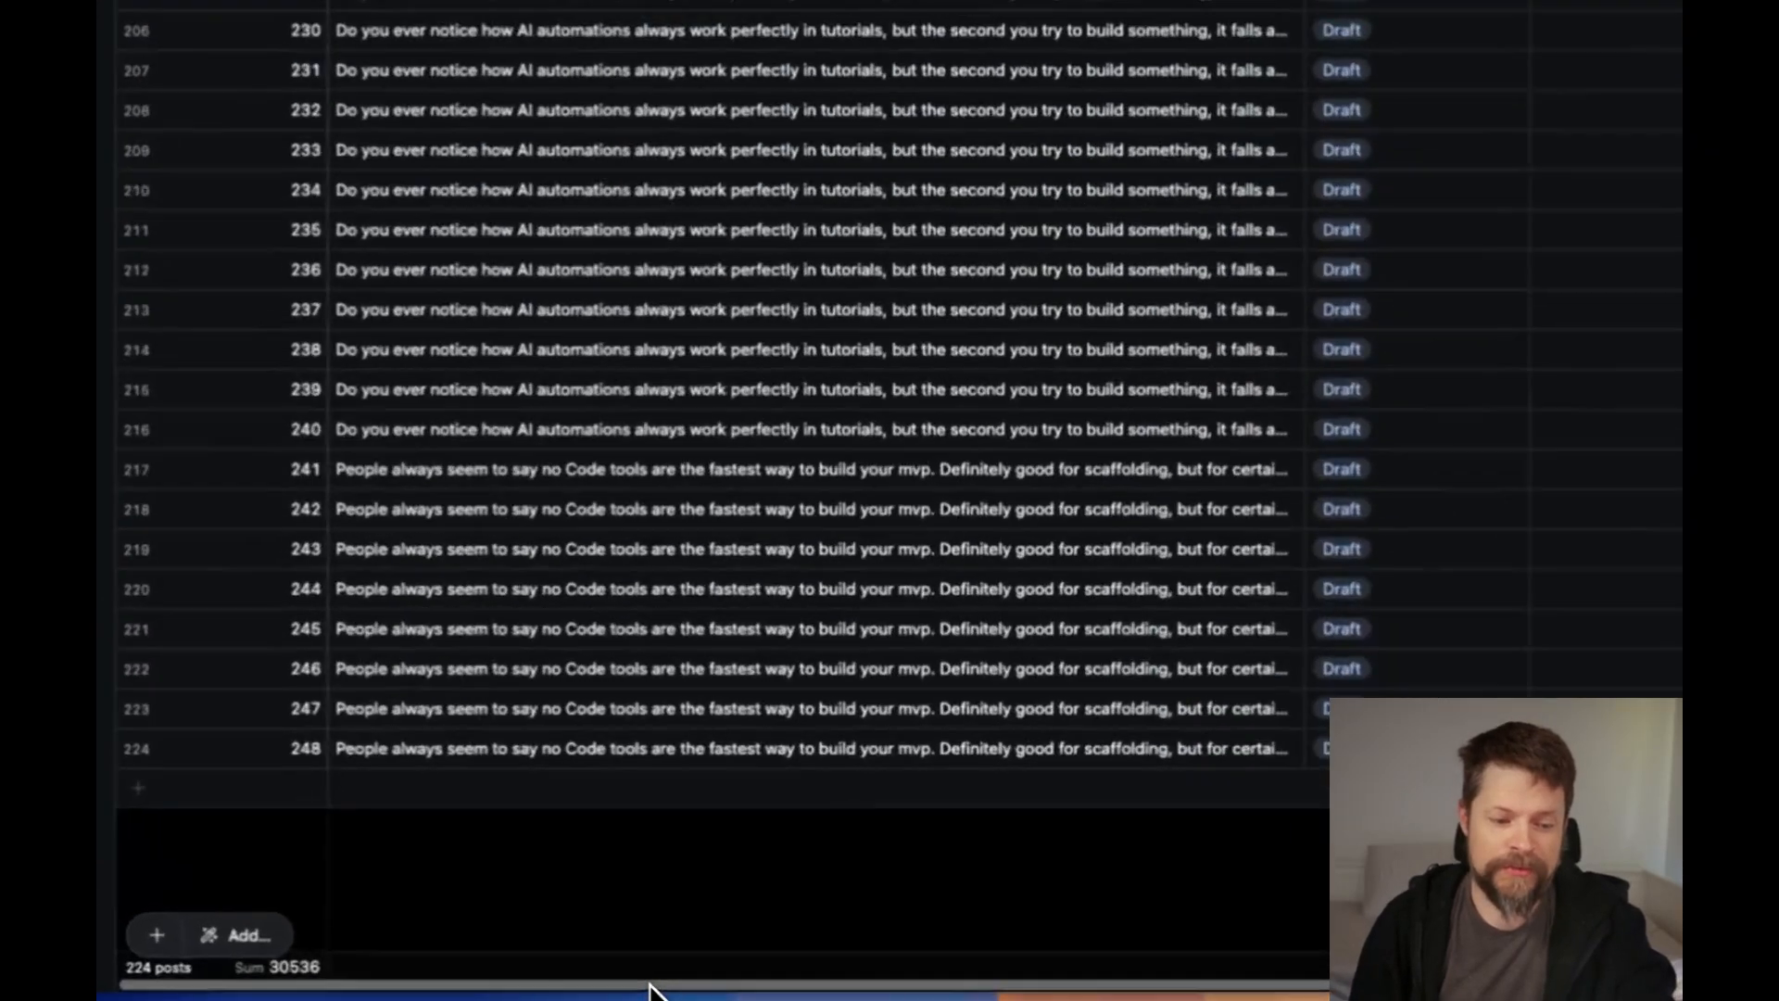
{"action": "left_click_drag", "start_coordinate": [648, 982], "coordinate": [917, 985]}
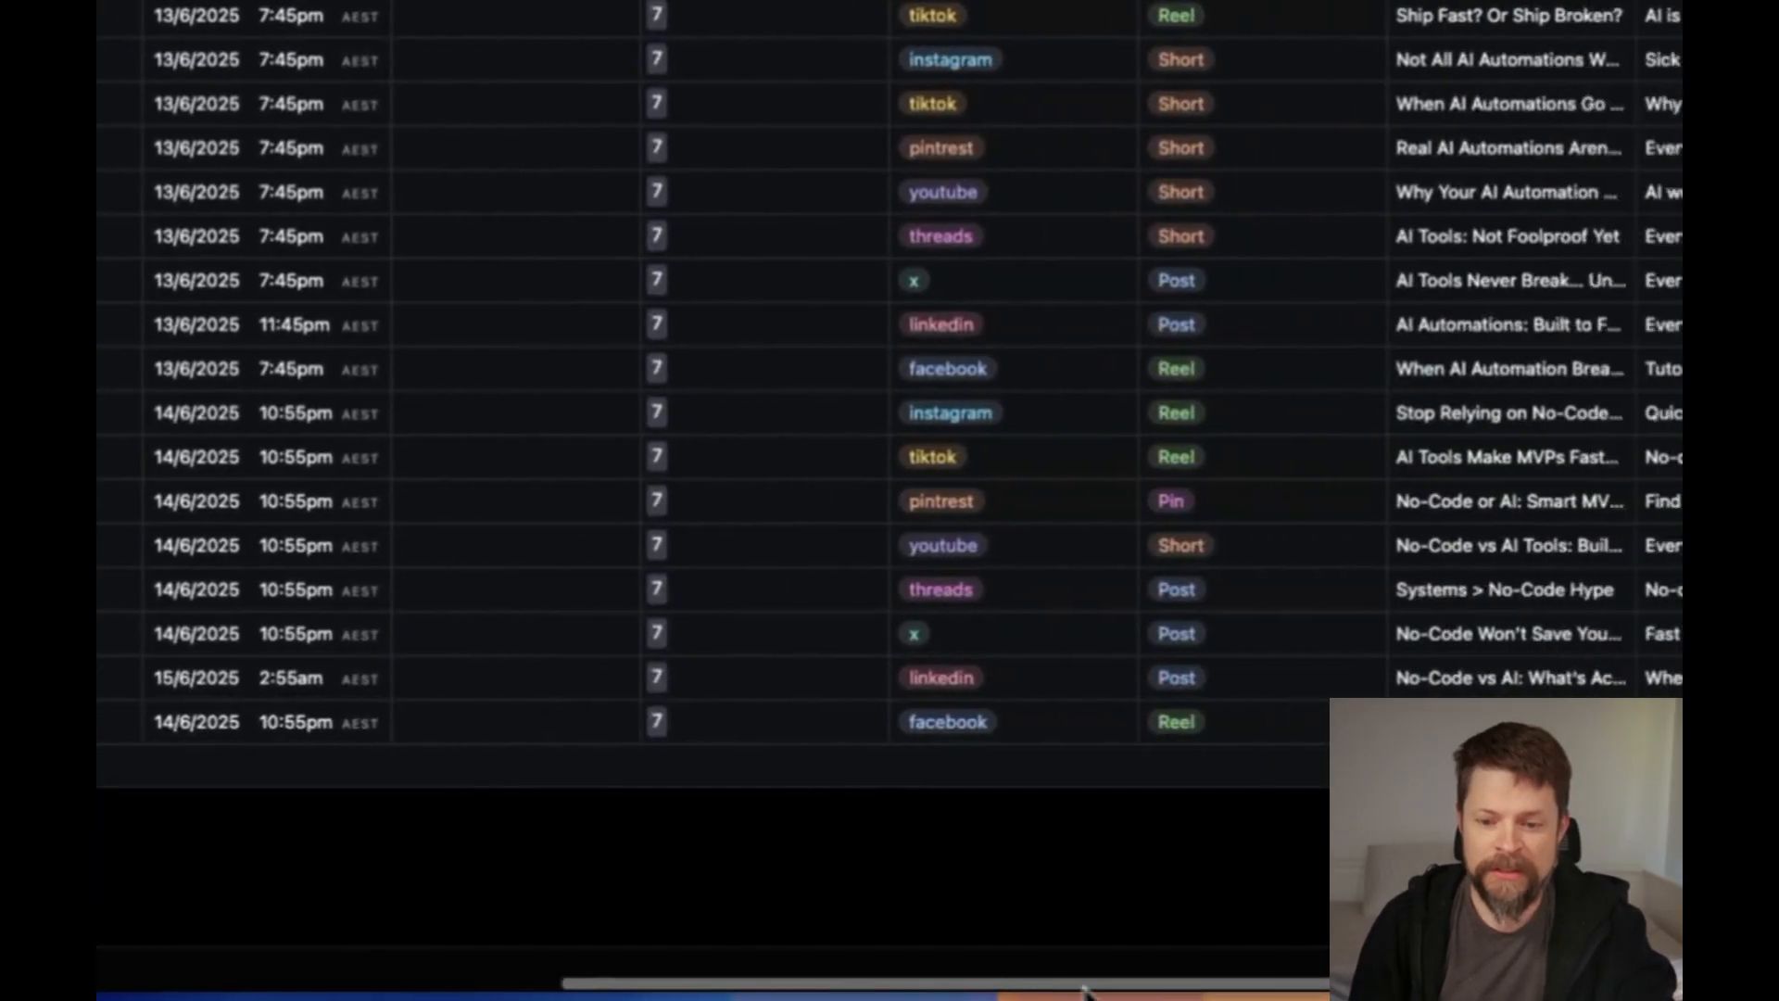
{"action": "left_click_drag", "start_coordinate": [1086, 990], "coordinate": [639, 984]}
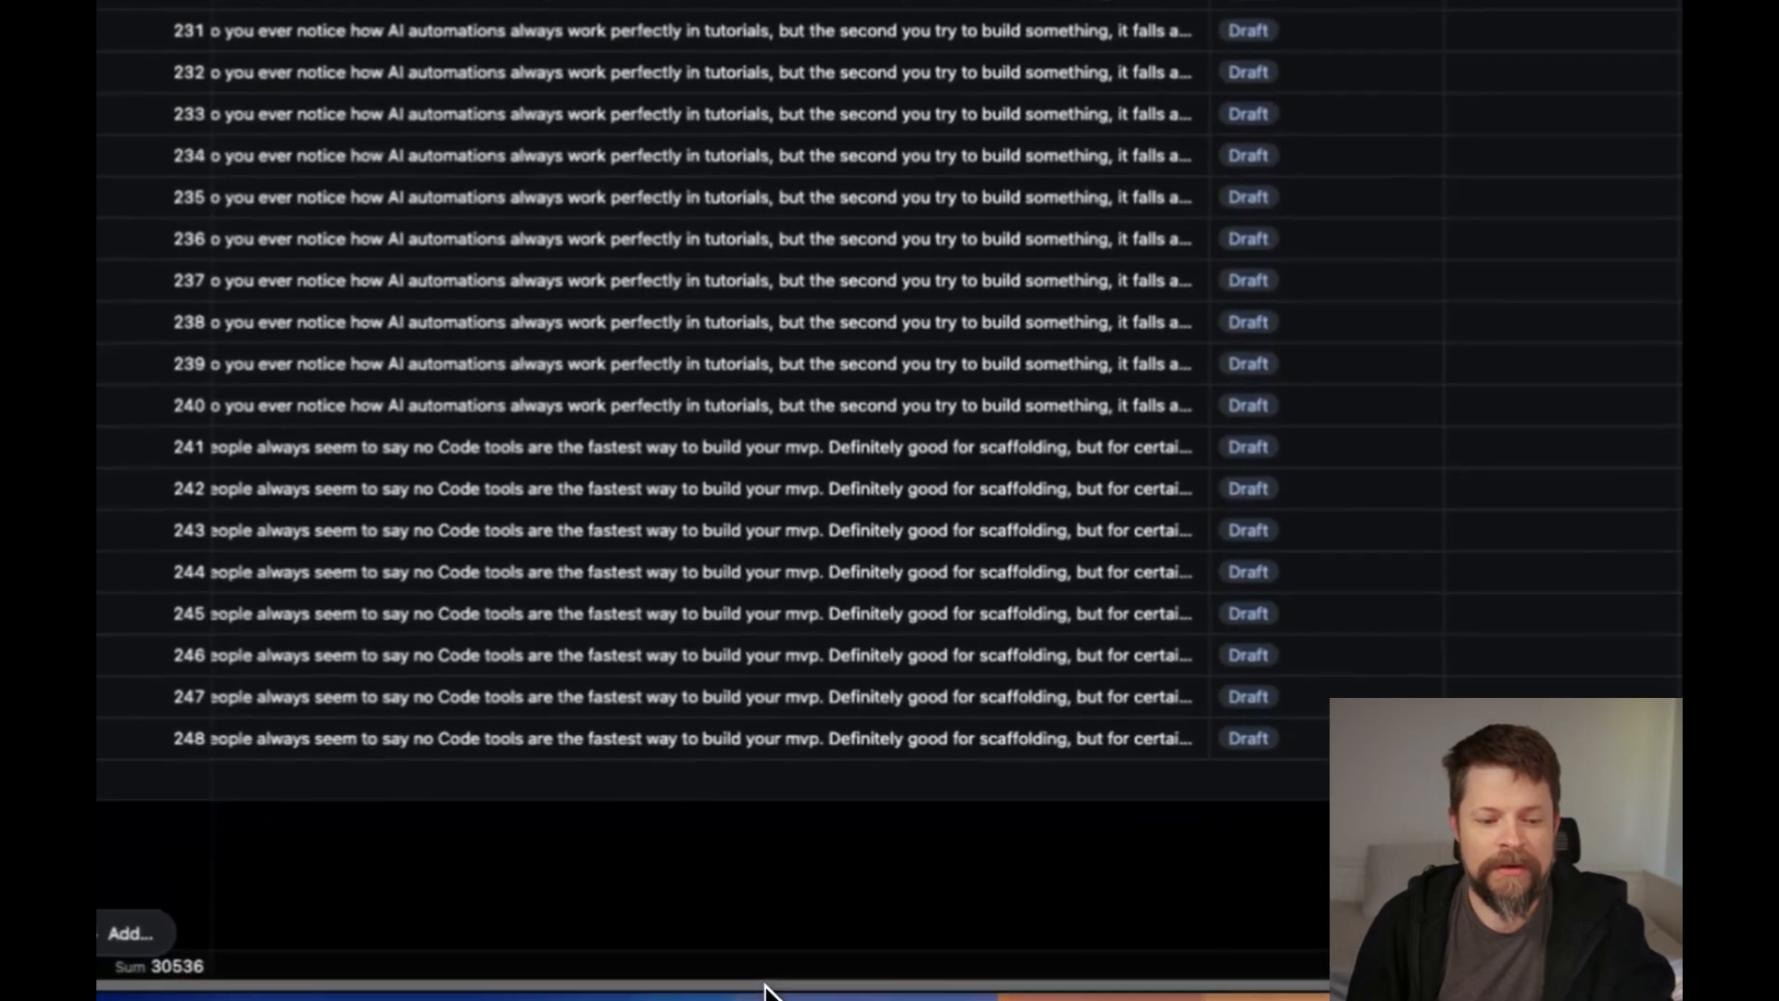
{"action": "scroll", "coordinate": [765, 992], "scroll_direction": "right", "scroll_amount": 15}
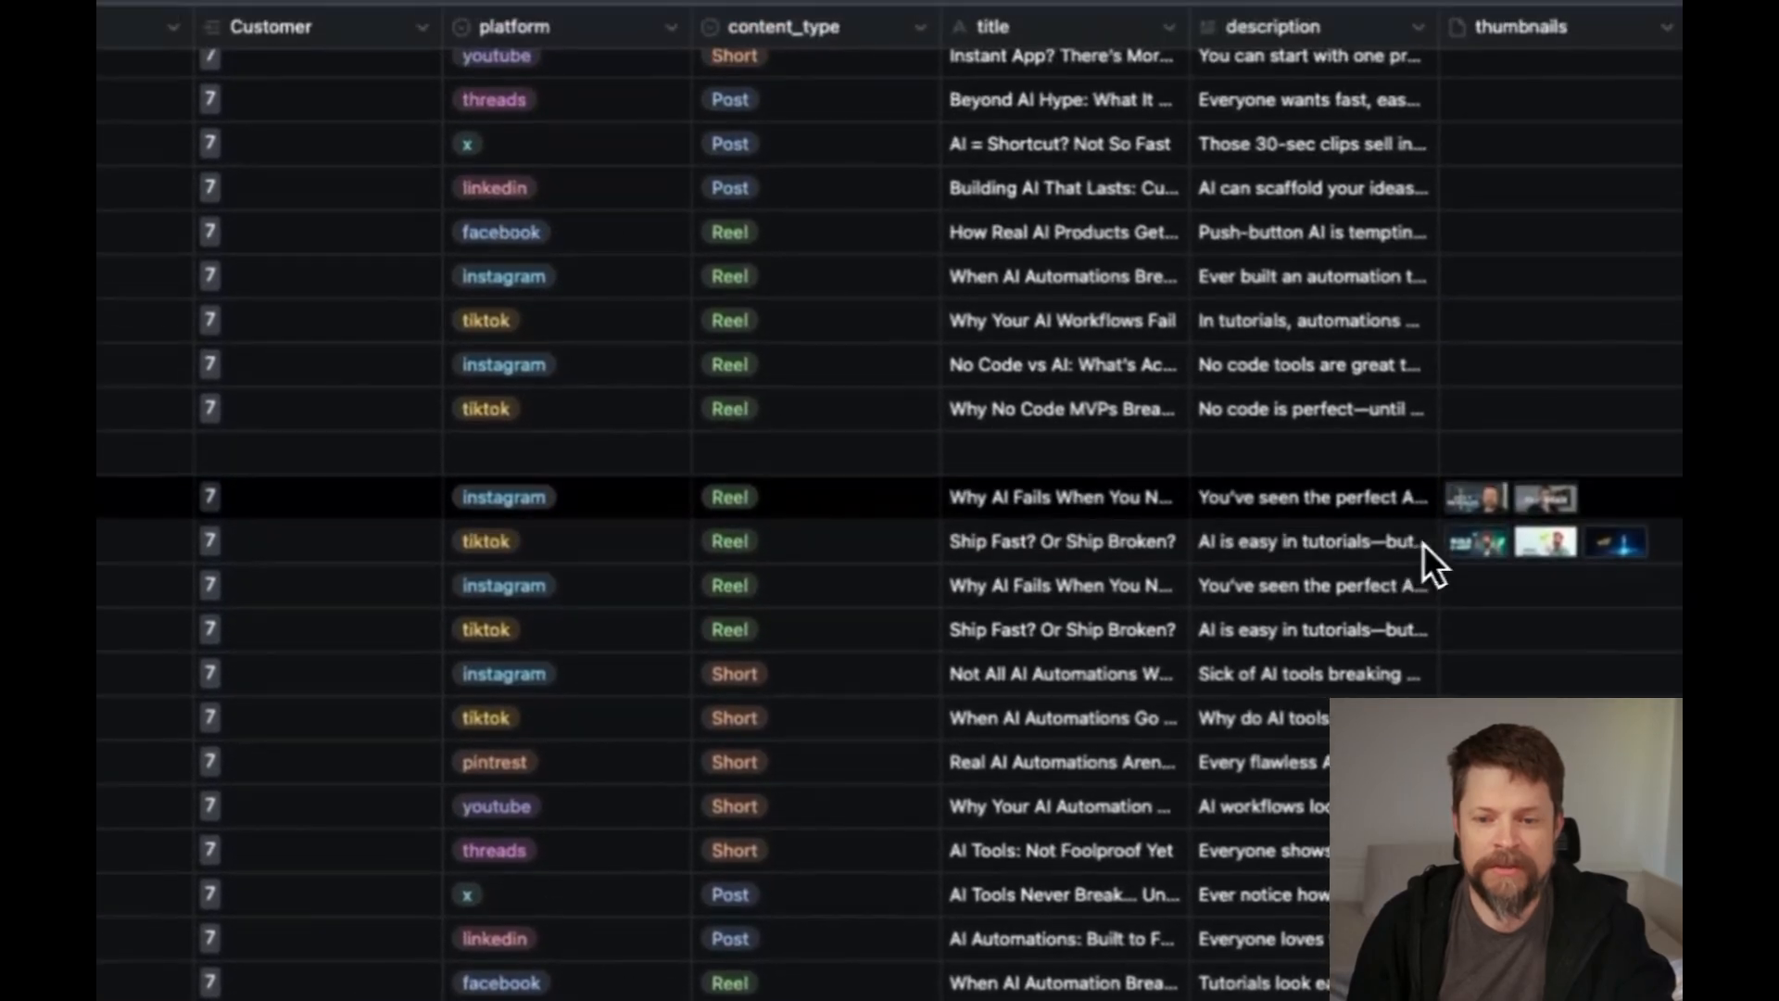
View each attached thumbnail of the tiktok post "Ship Fast? Or Ship Broken?" and close the preview
{"action": "left_click", "coordinate": [1477, 542]}
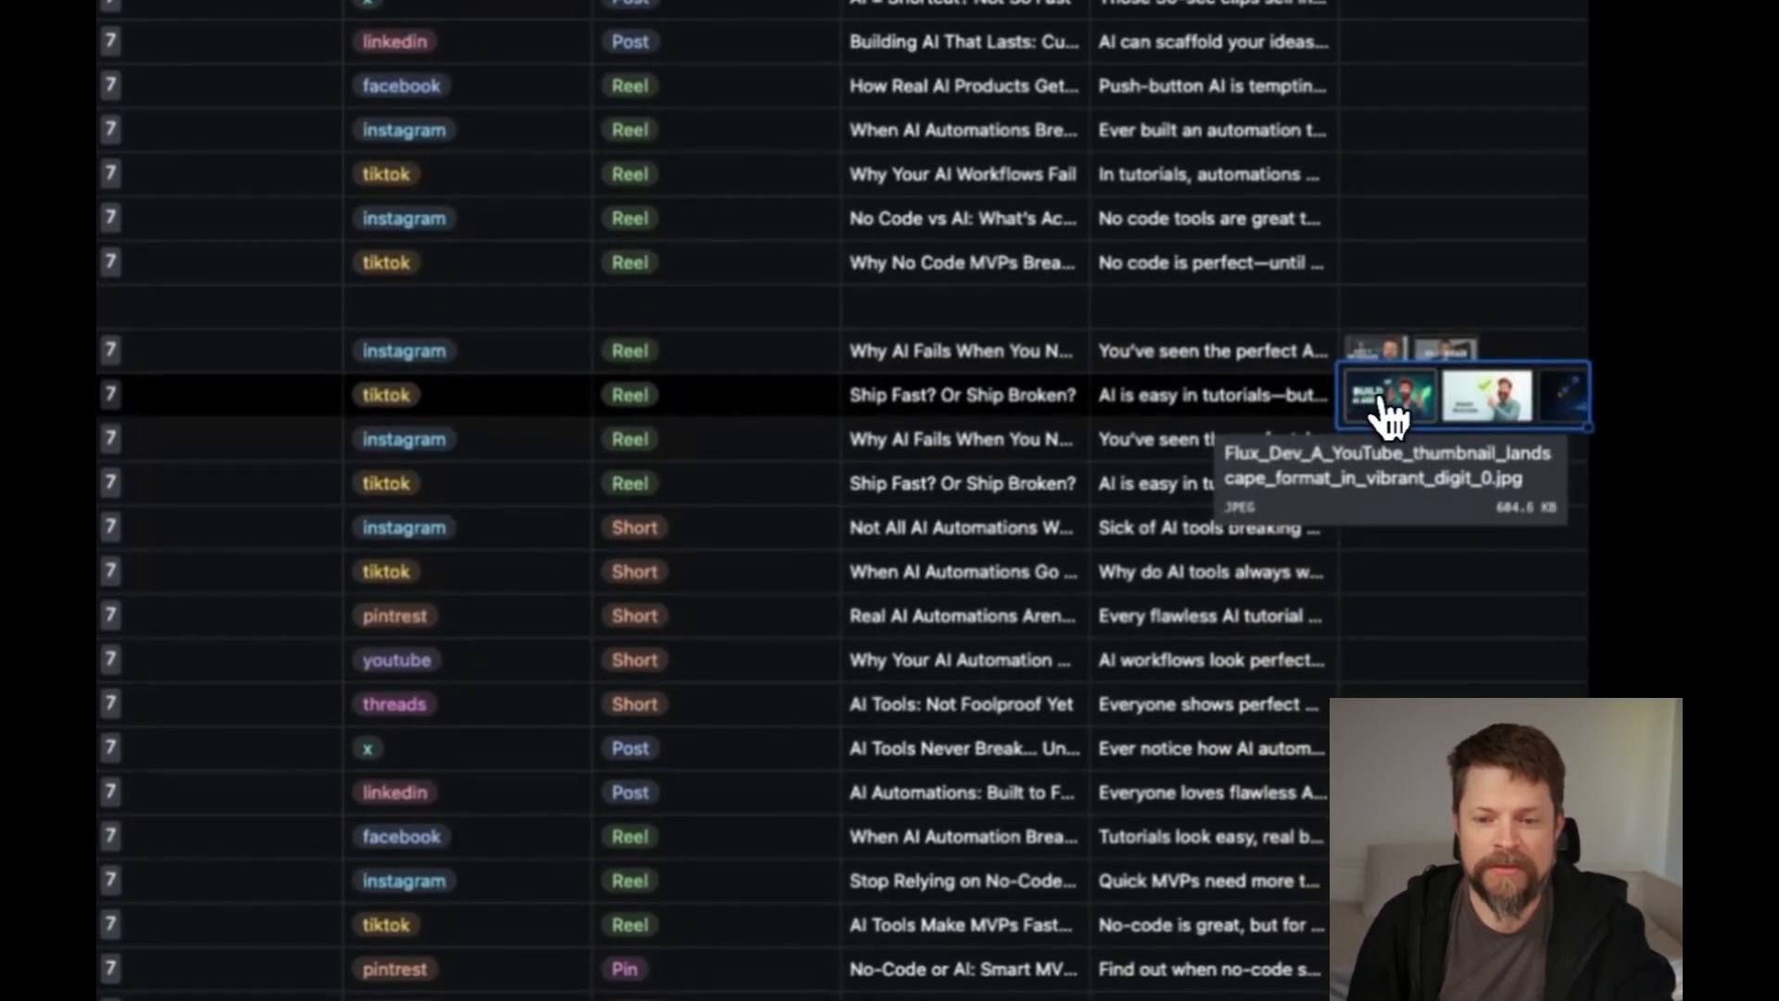
{"action": "left_click", "coordinate": [1366, 398]}
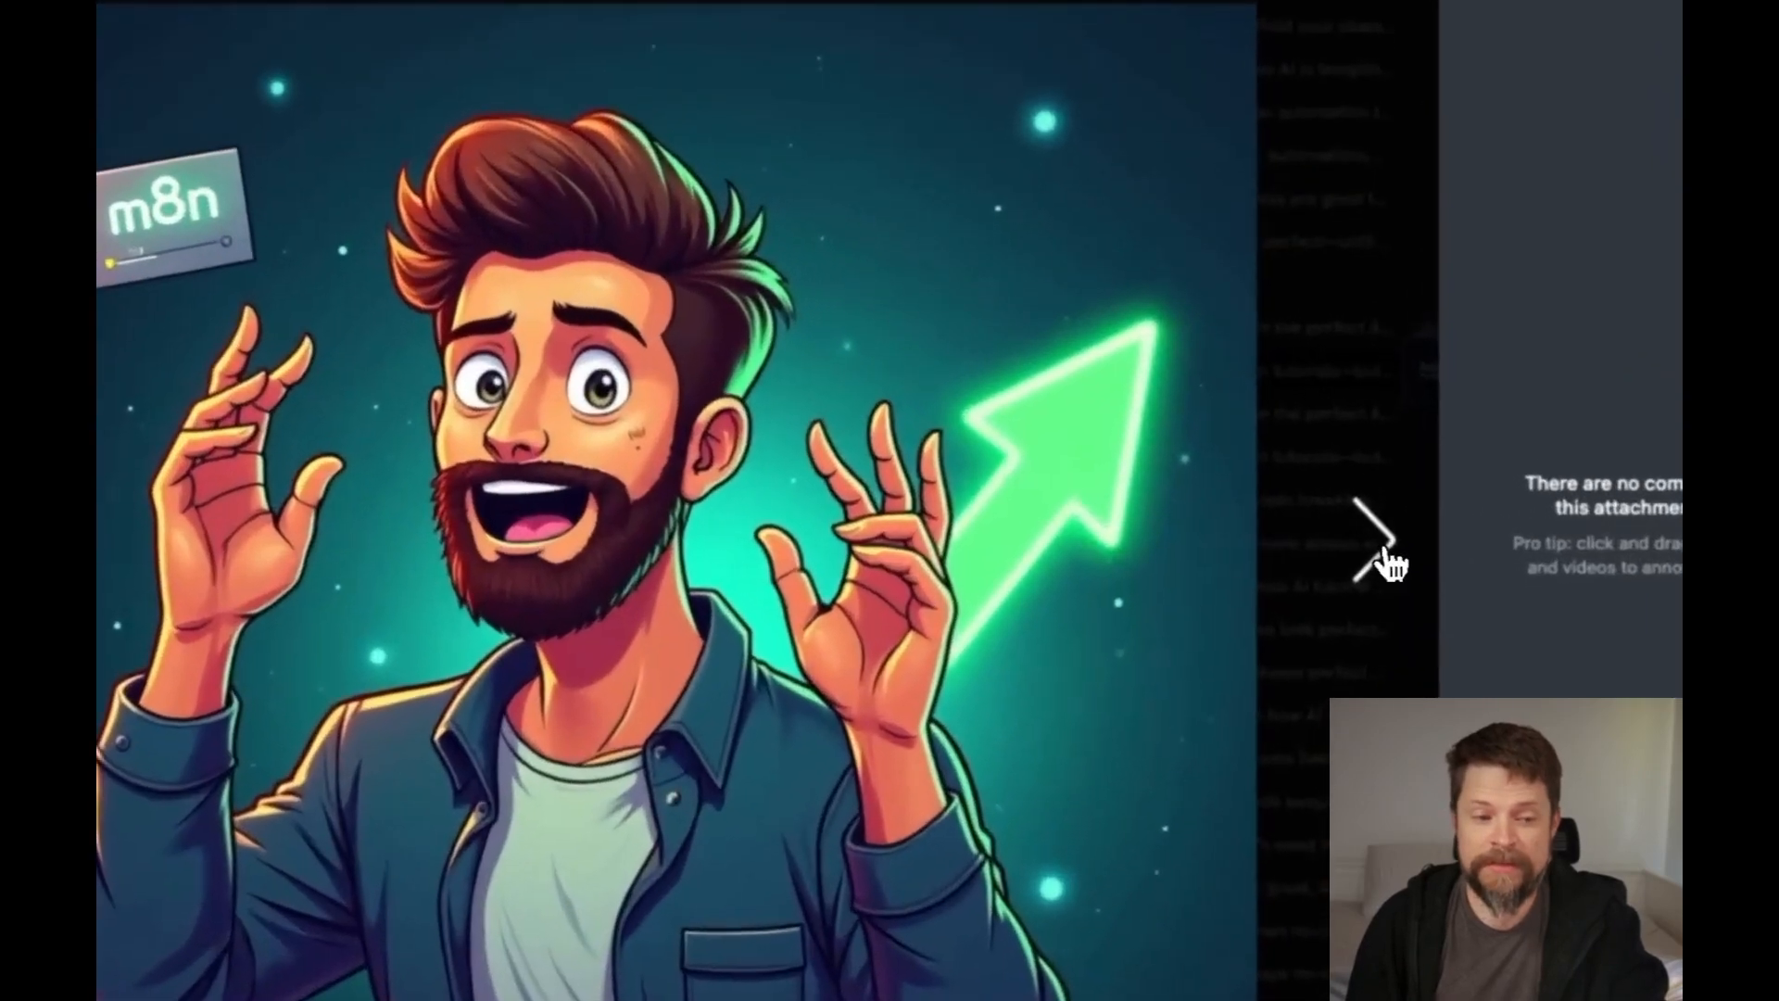
{"action": "left_click", "coordinate": [1385, 554]}
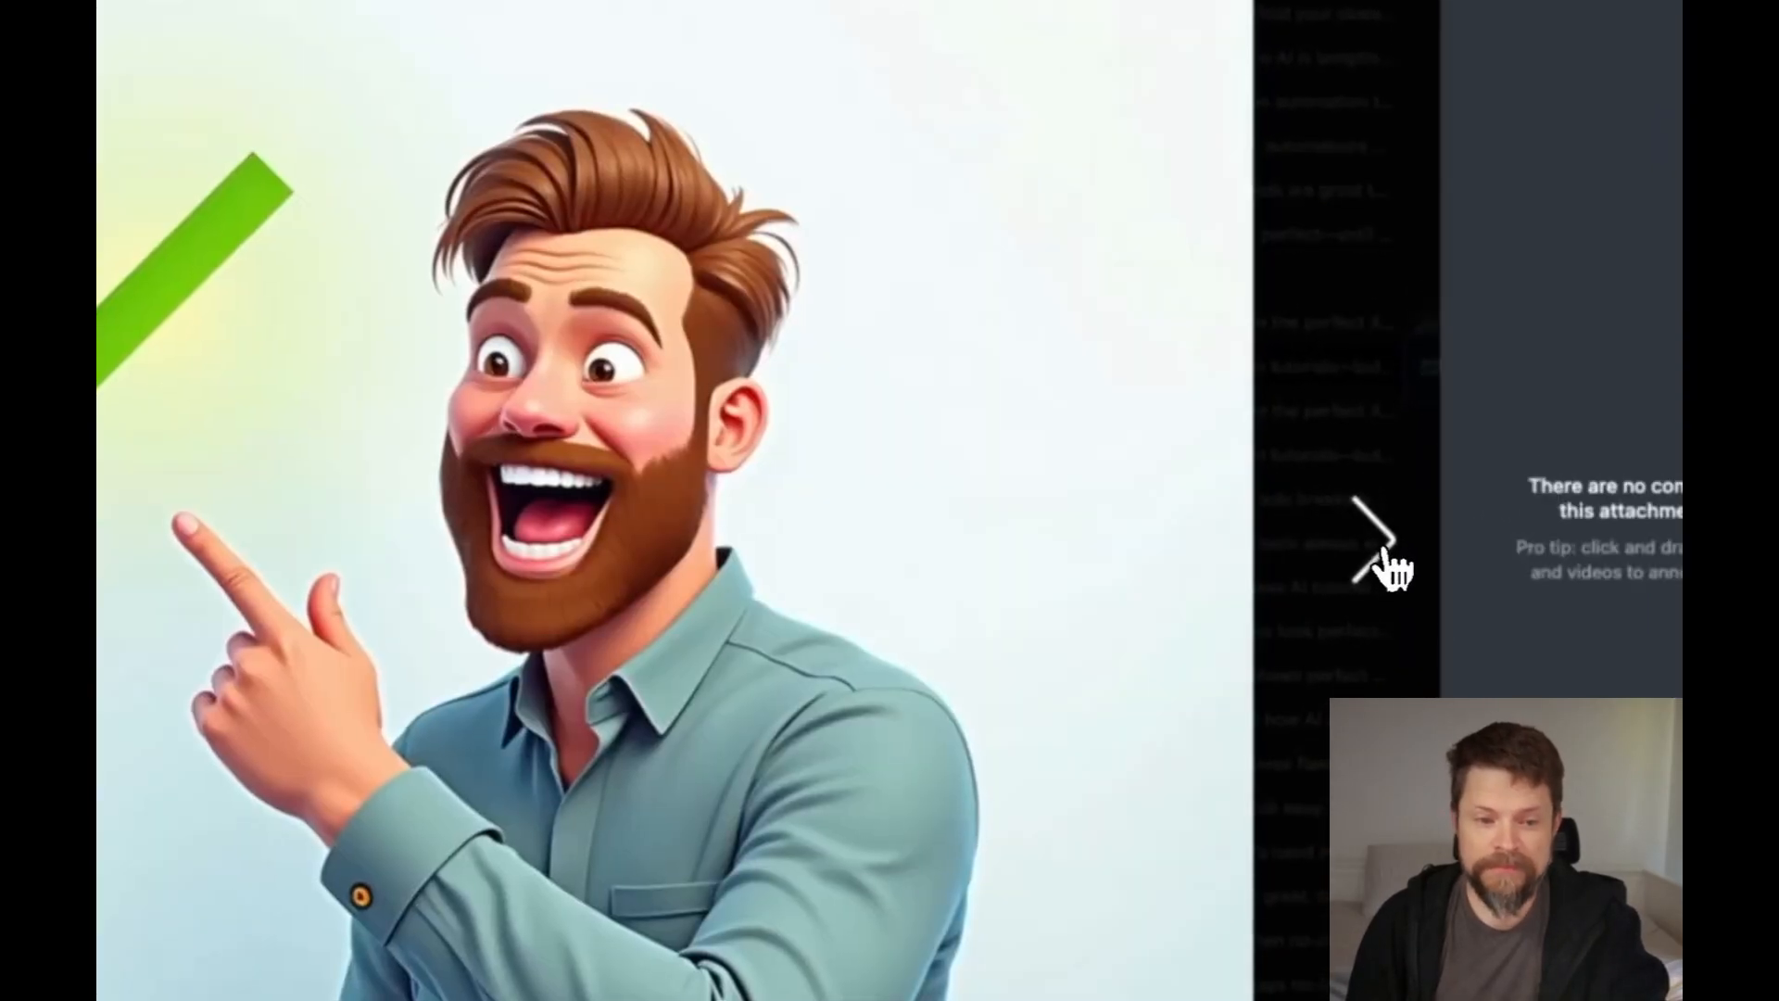
{"action": "left_click", "coordinate": [1385, 556]}
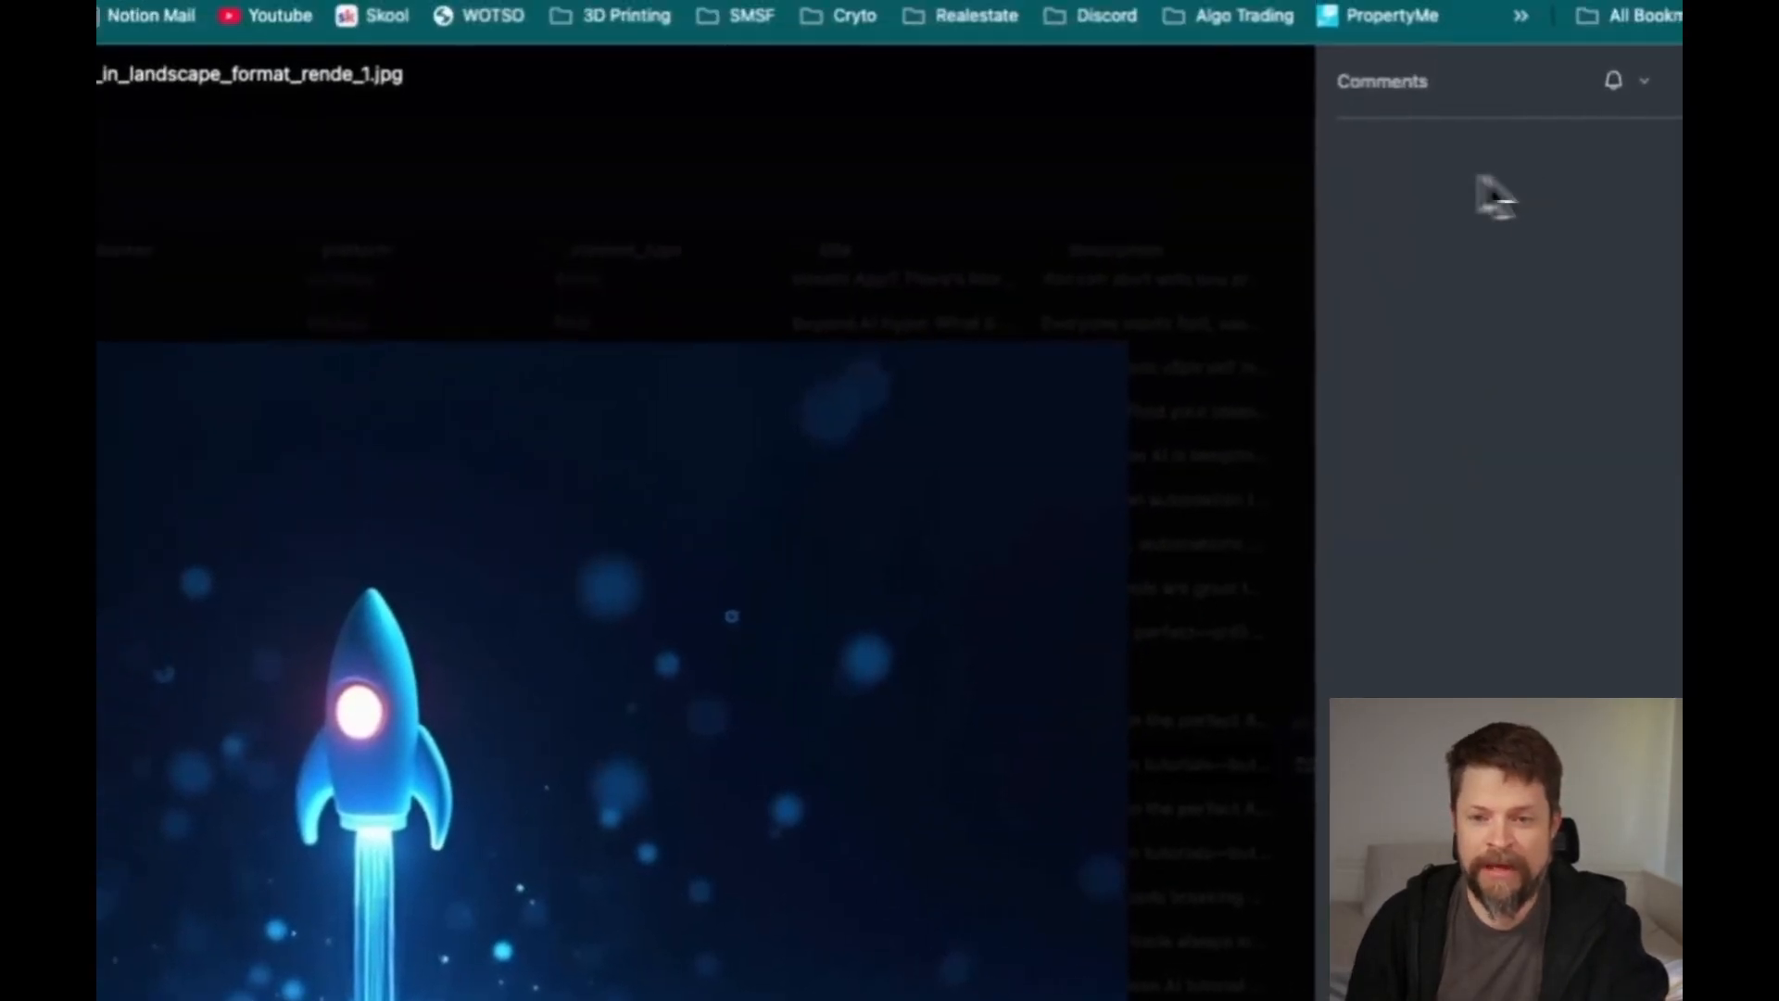
{"action": "key", "text": "Escape"}
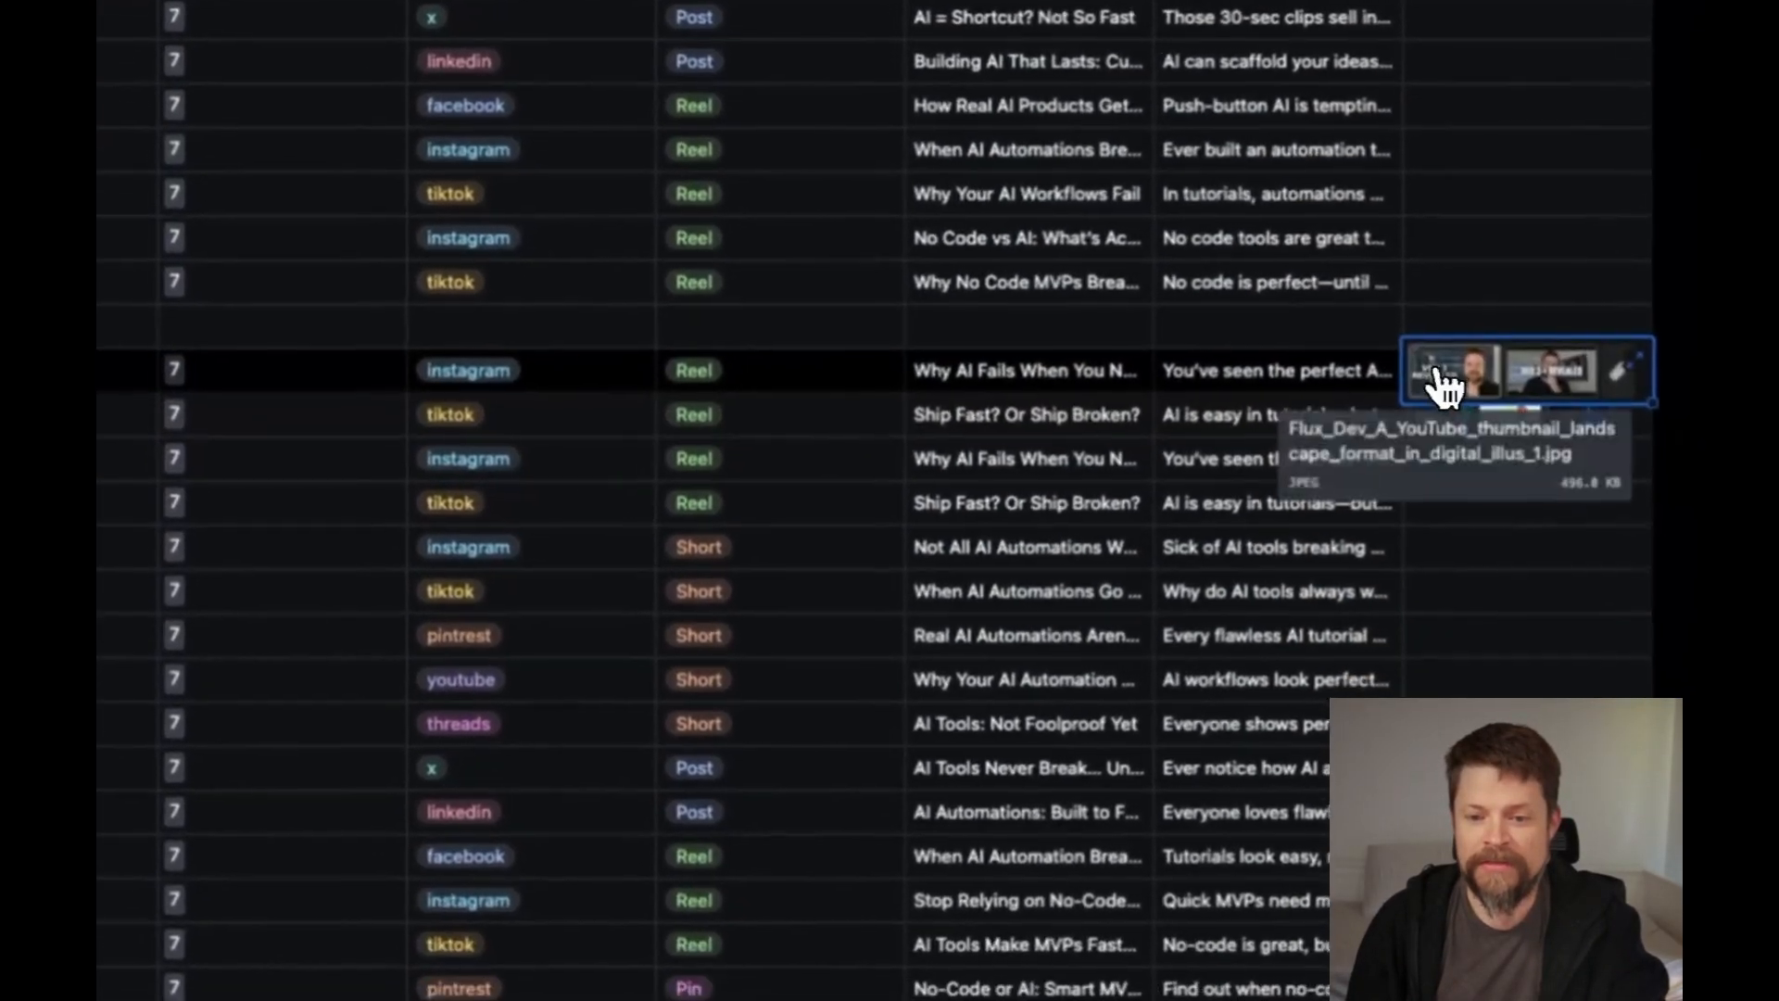
View the attached thumbnails of the instagram Reel post in record 229 and close the preview
{"action": "left_click", "coordinate": [1519, 713]}
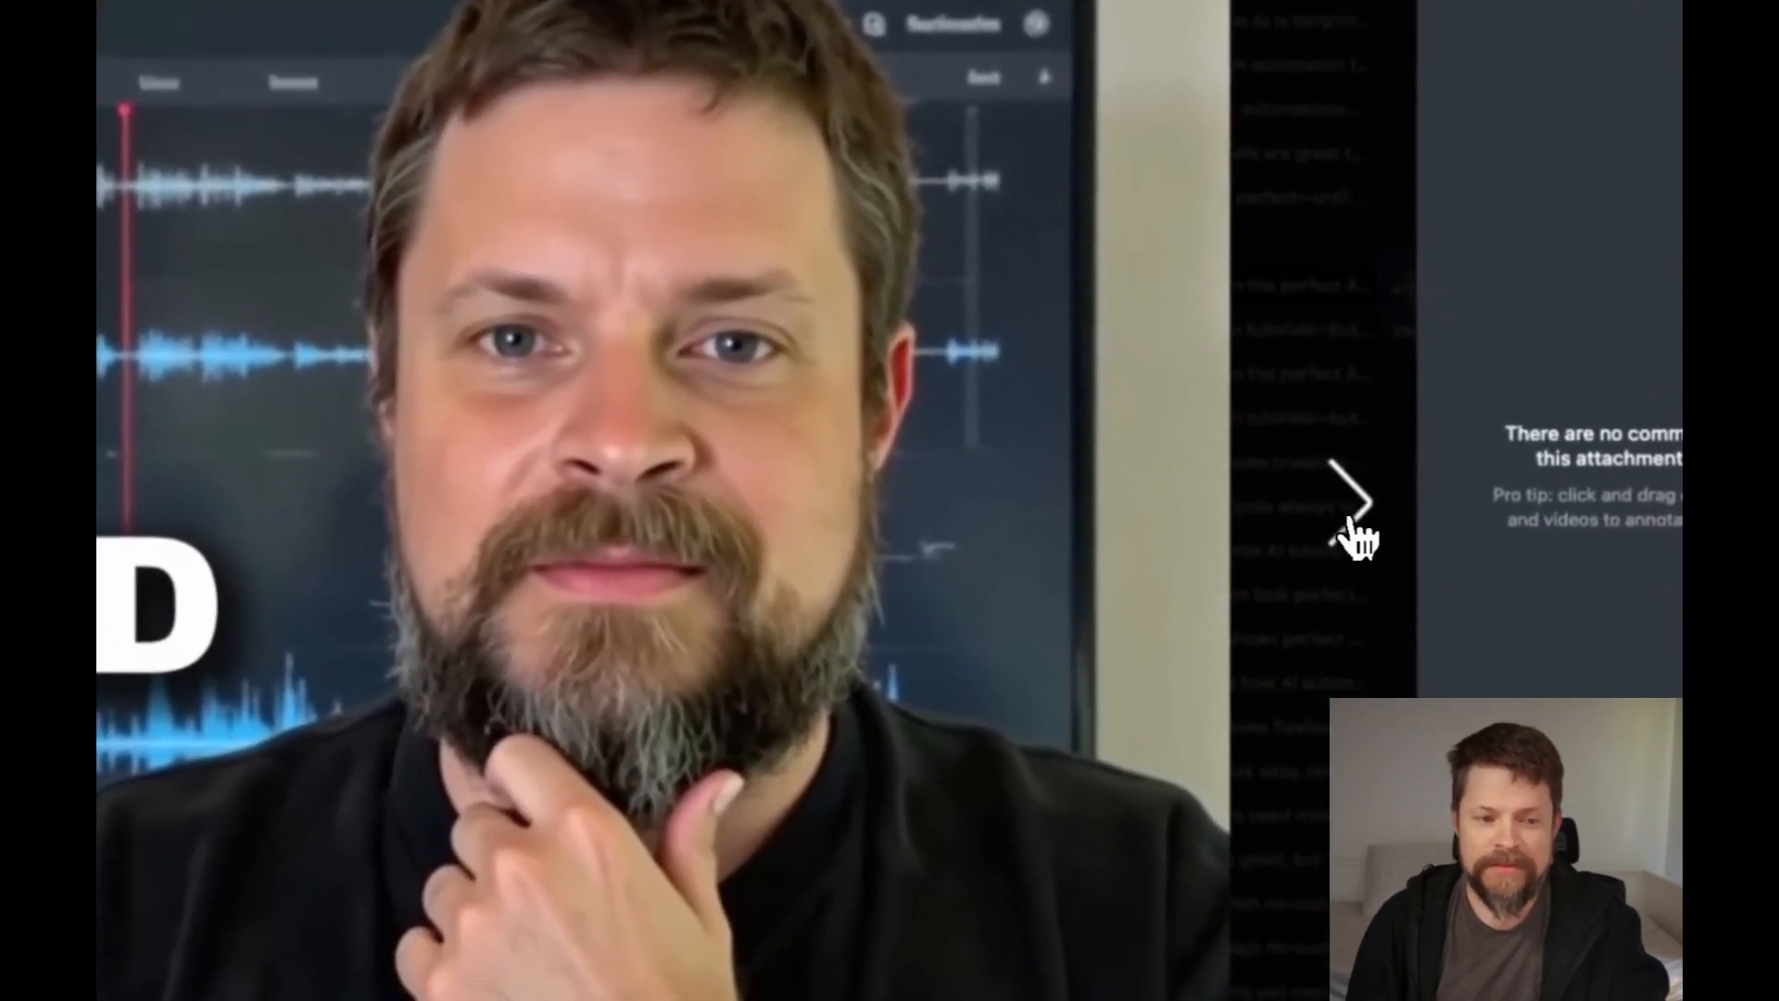
{"action": "left_click", "coordinate": [1351, 511]}
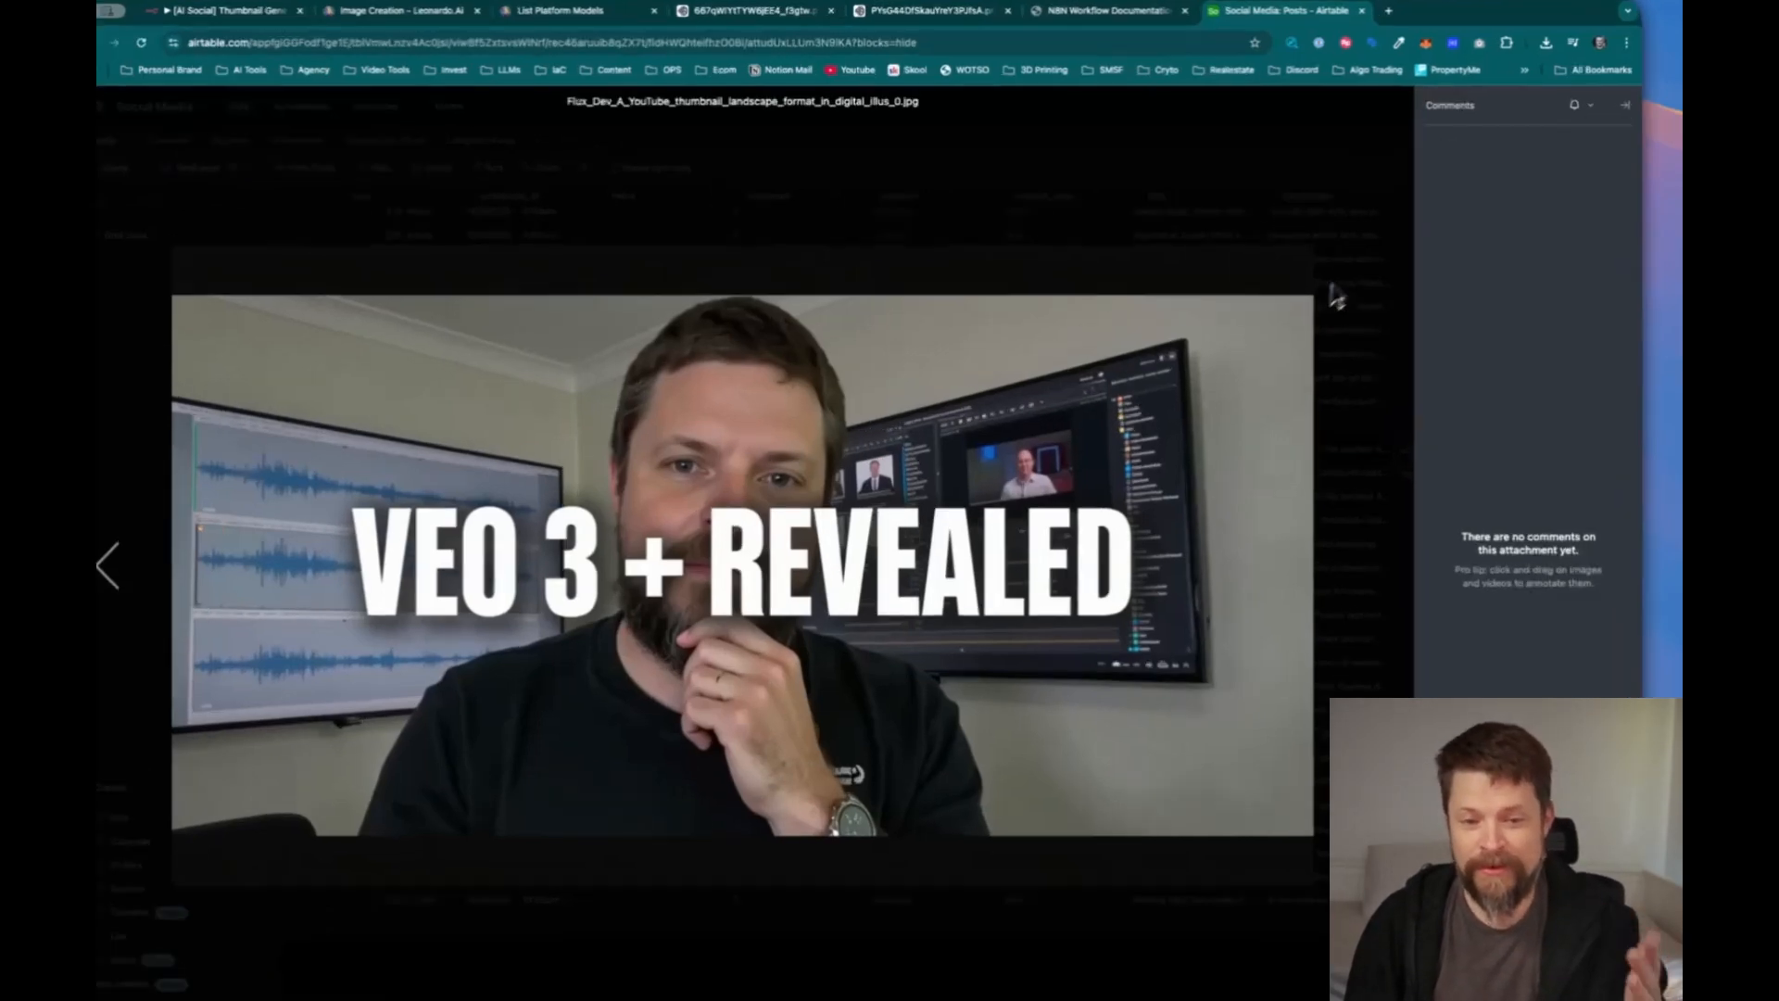
{"action": "left_click", "coordinate": [1334, 294]}
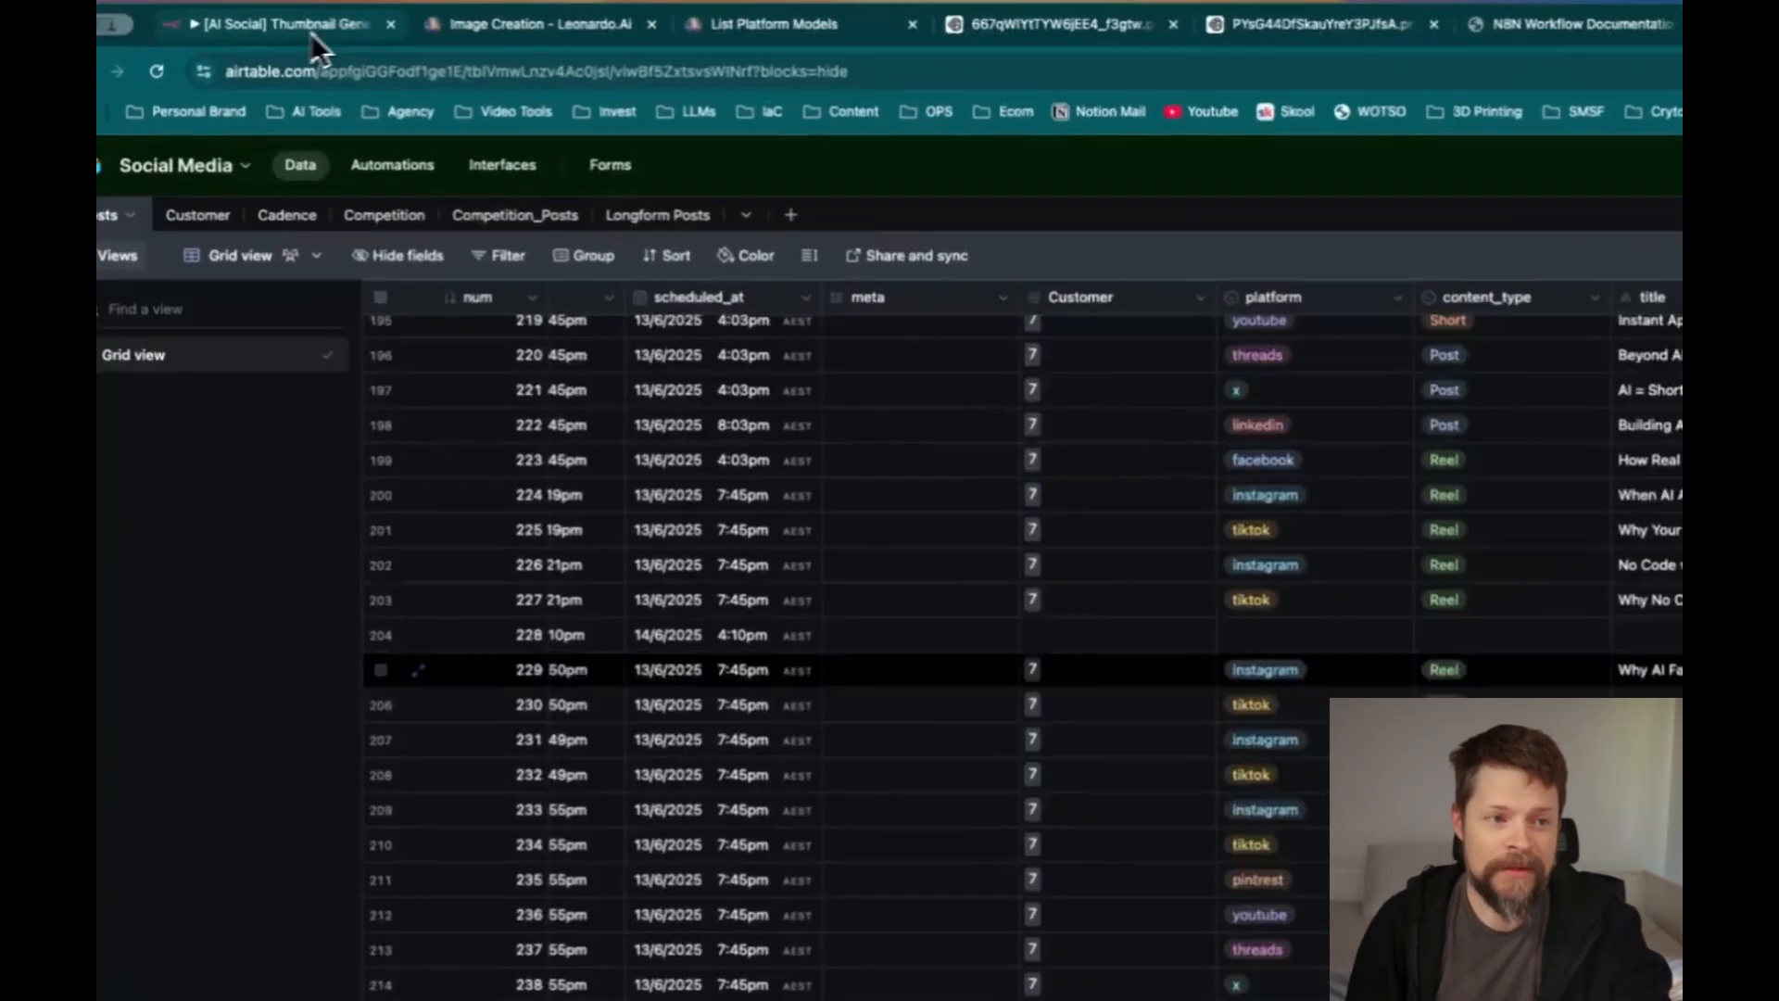
Switch back to the n8n workflow, review the post_id and tenant_id fields in the Webhook output, and close the node
{"action": "left_click", "coordinate": [310, 32]}
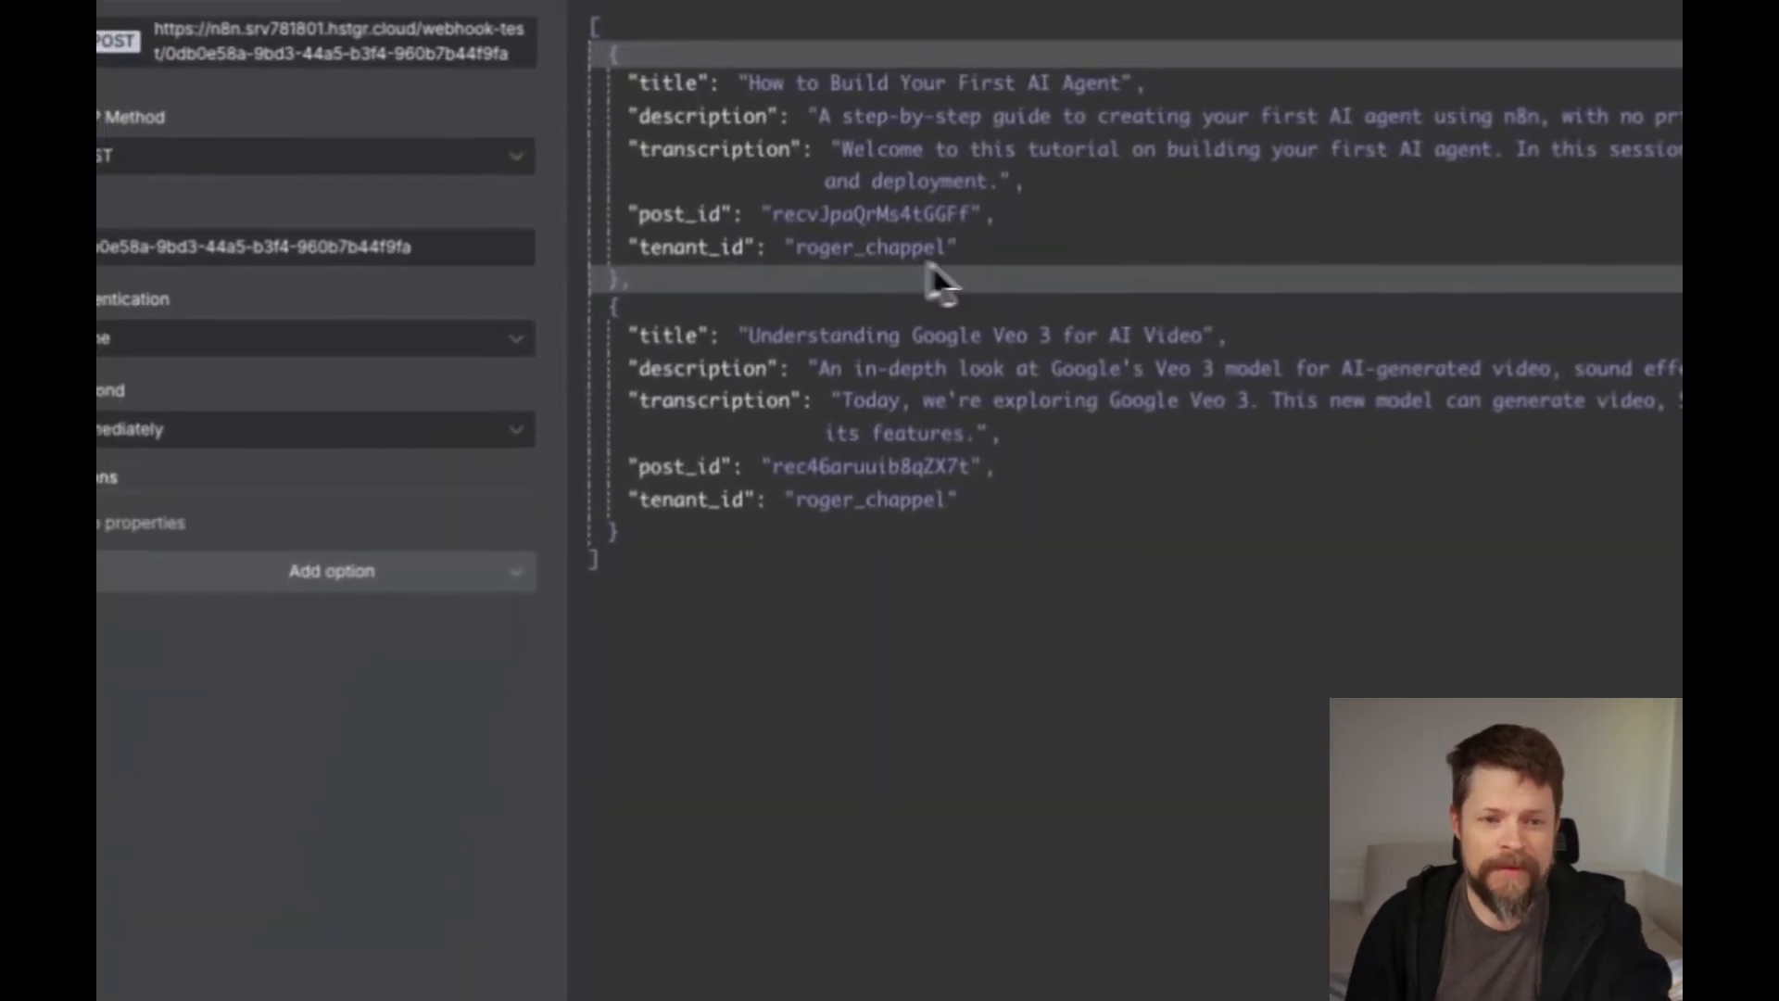
{"action": "left_click_drag", "start_coordinate": [1390, 667], "coordinate": [1307, 667]}
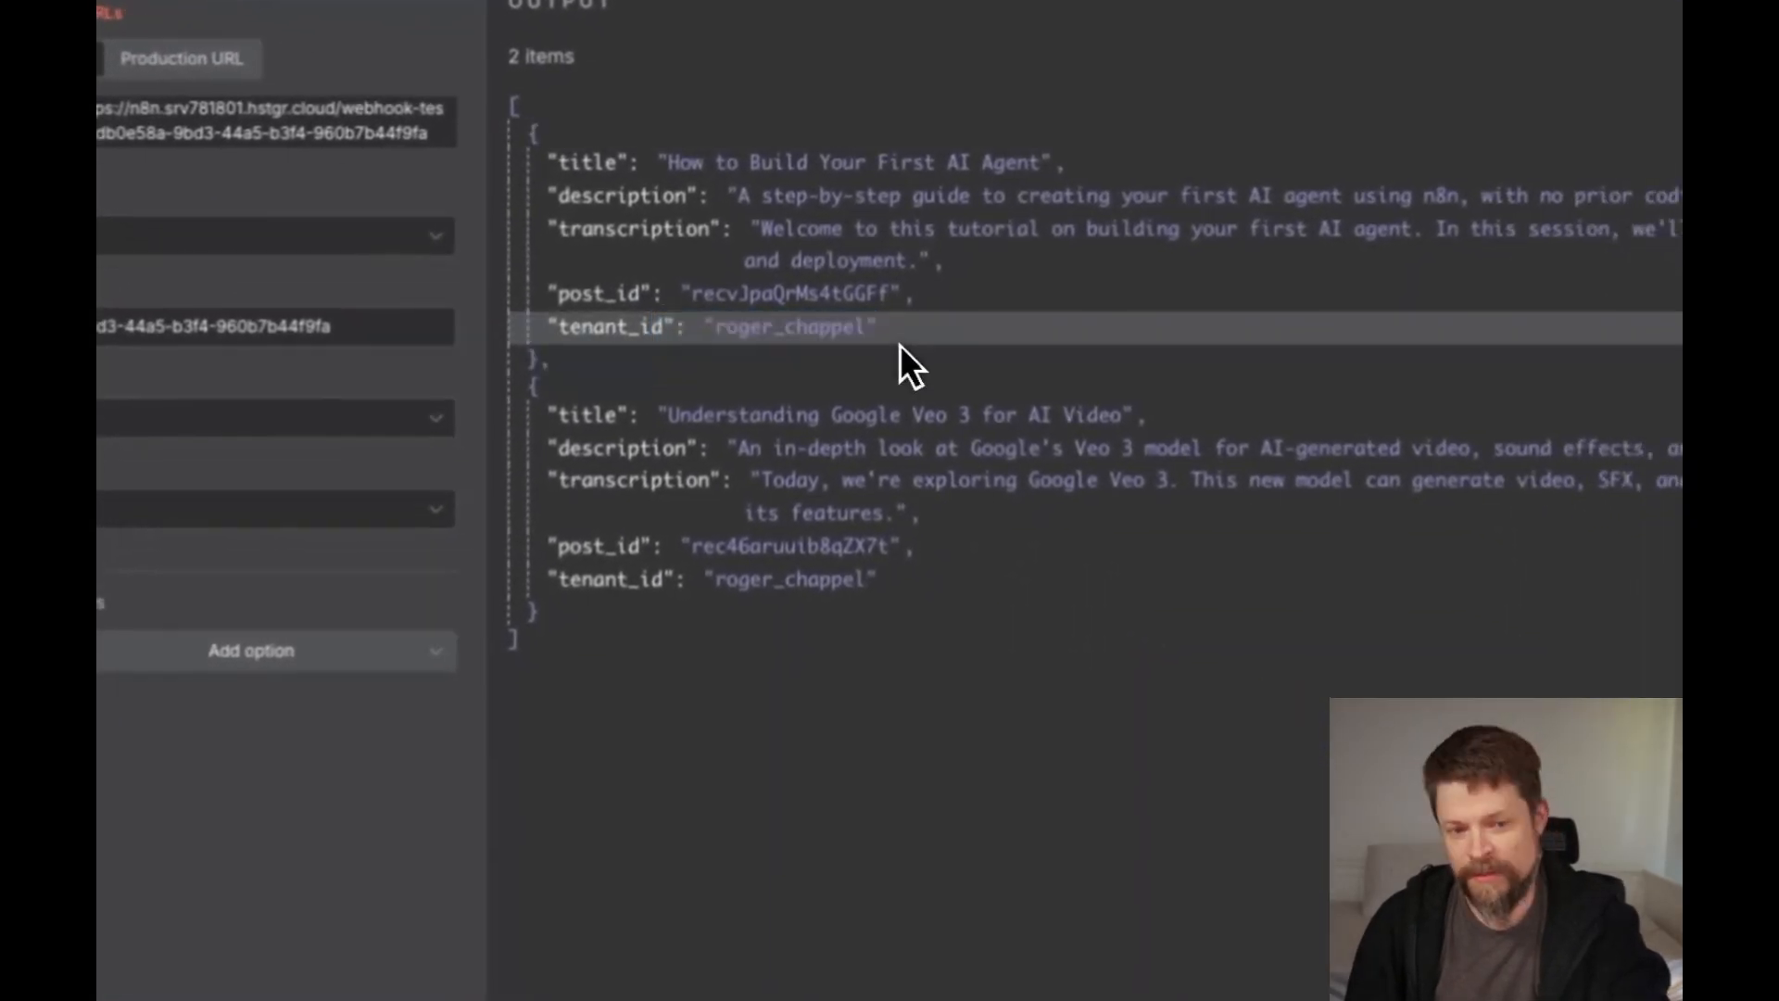
{"action": "left_click_drag", "start_coordinate": [1075, 357], "coordinate": [863, 355]}
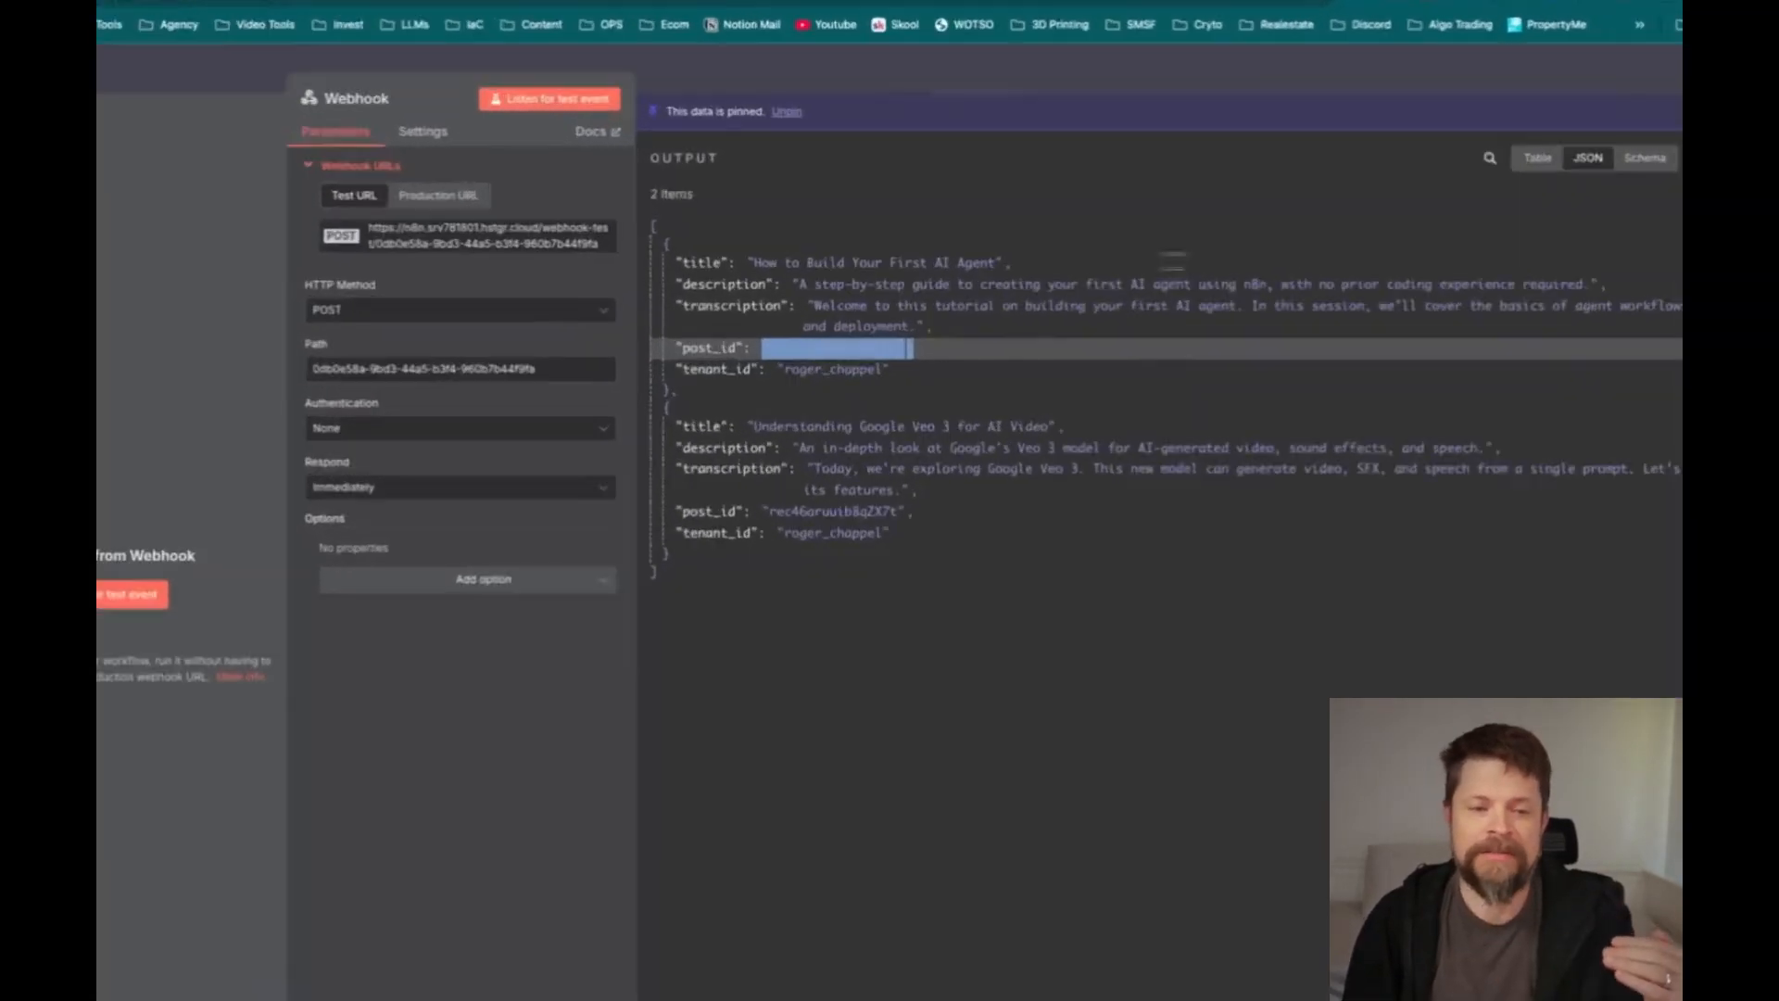
{"action": "left_click", "coordinate": [964, 336]}
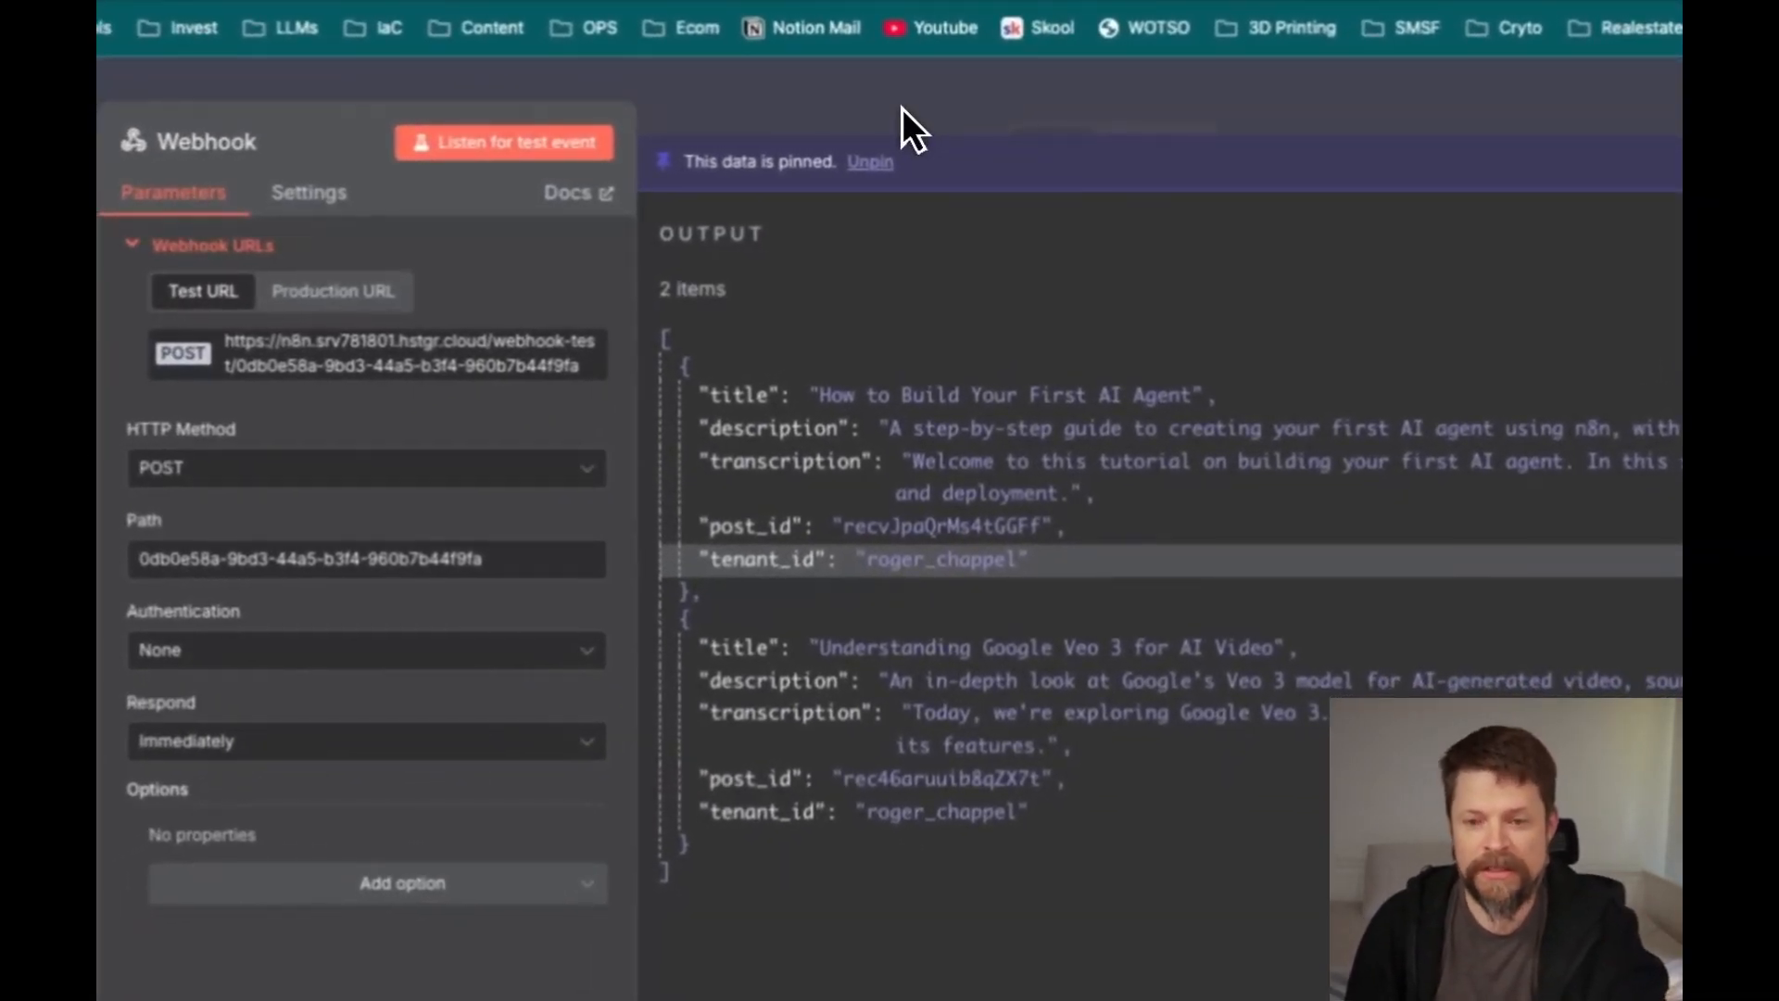
{"action": "left_click", "coordinate": [902, 107]}
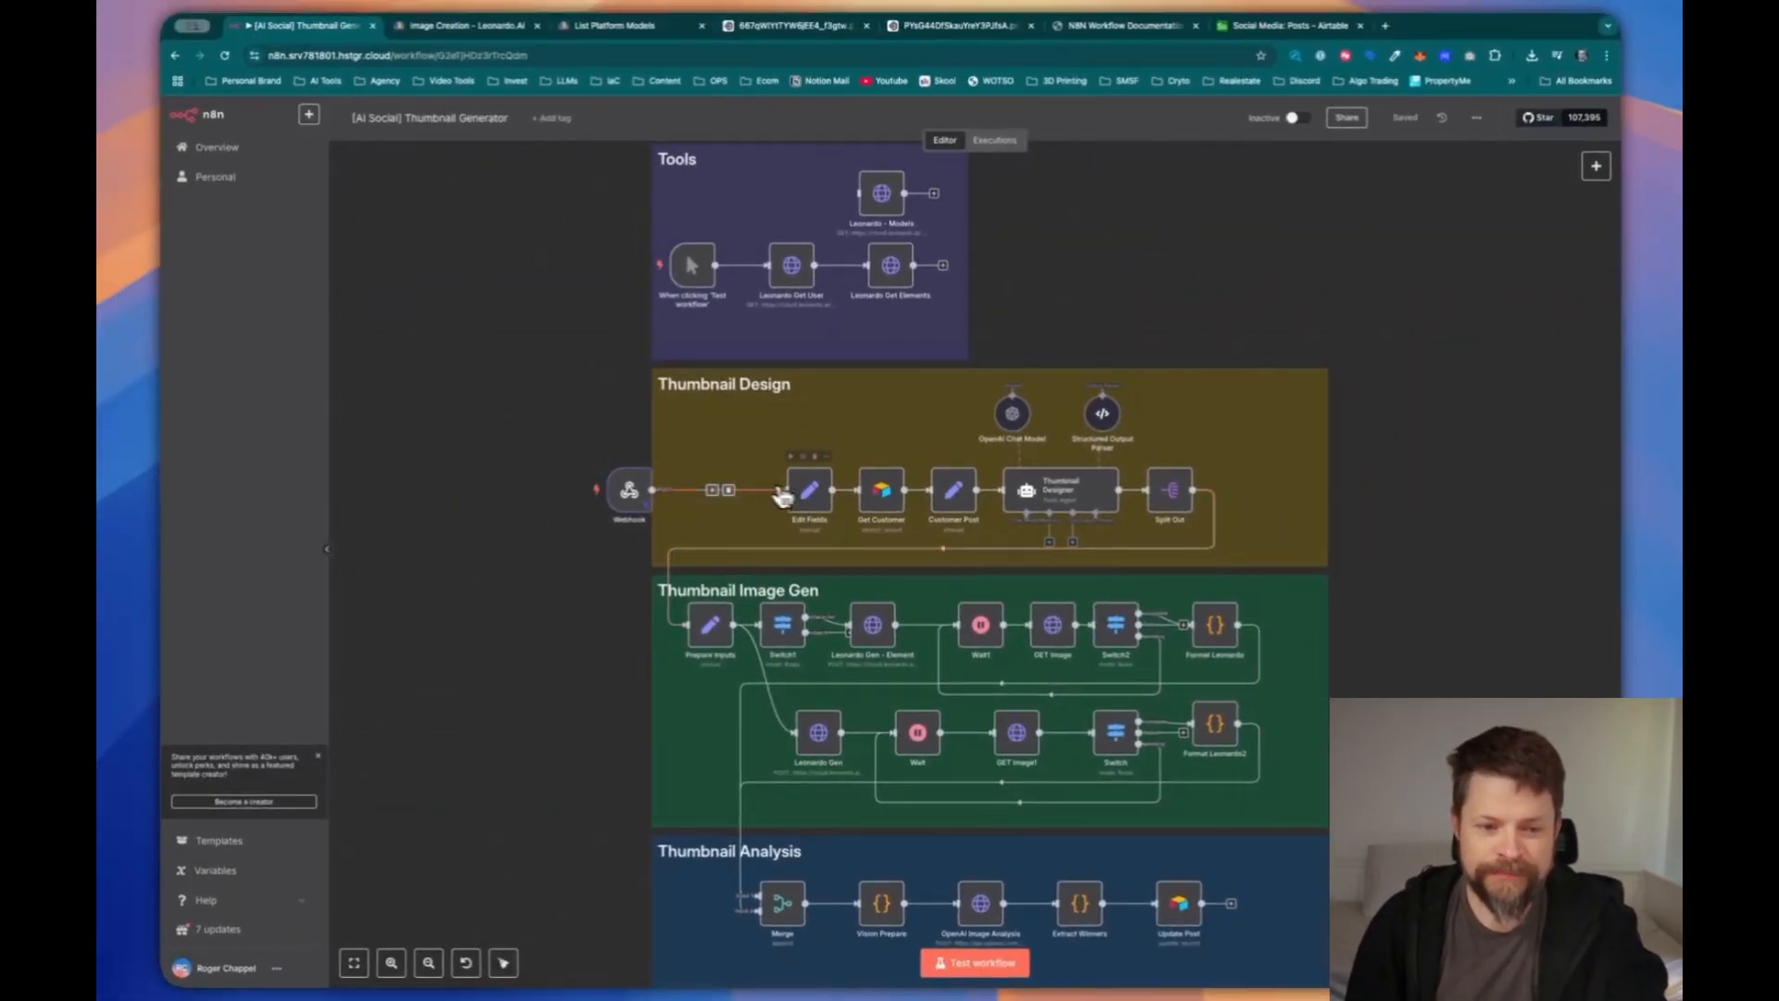
Space out the Edit Fields and Get Customer nodes between the Webhook and Customer Post nodes
{"action": "mouse_move", "coordinate": [813, 506]}
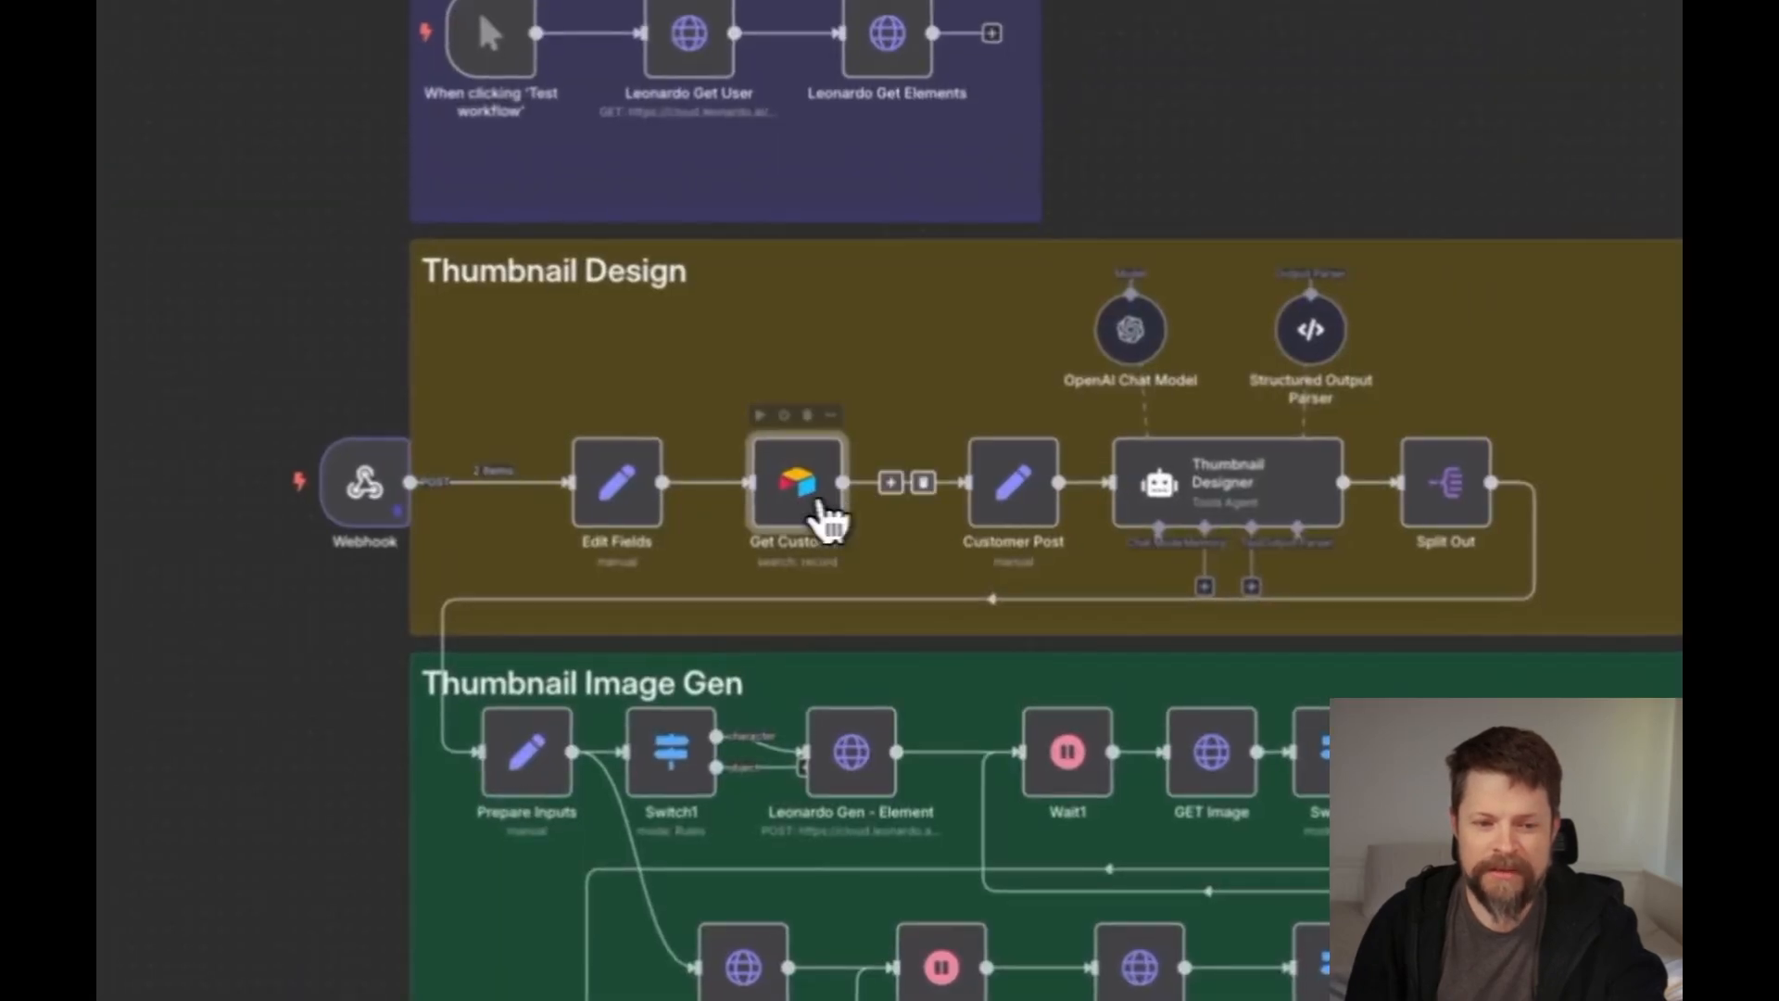
{"action": "mouse_move", "coordinate": [952, 501]}
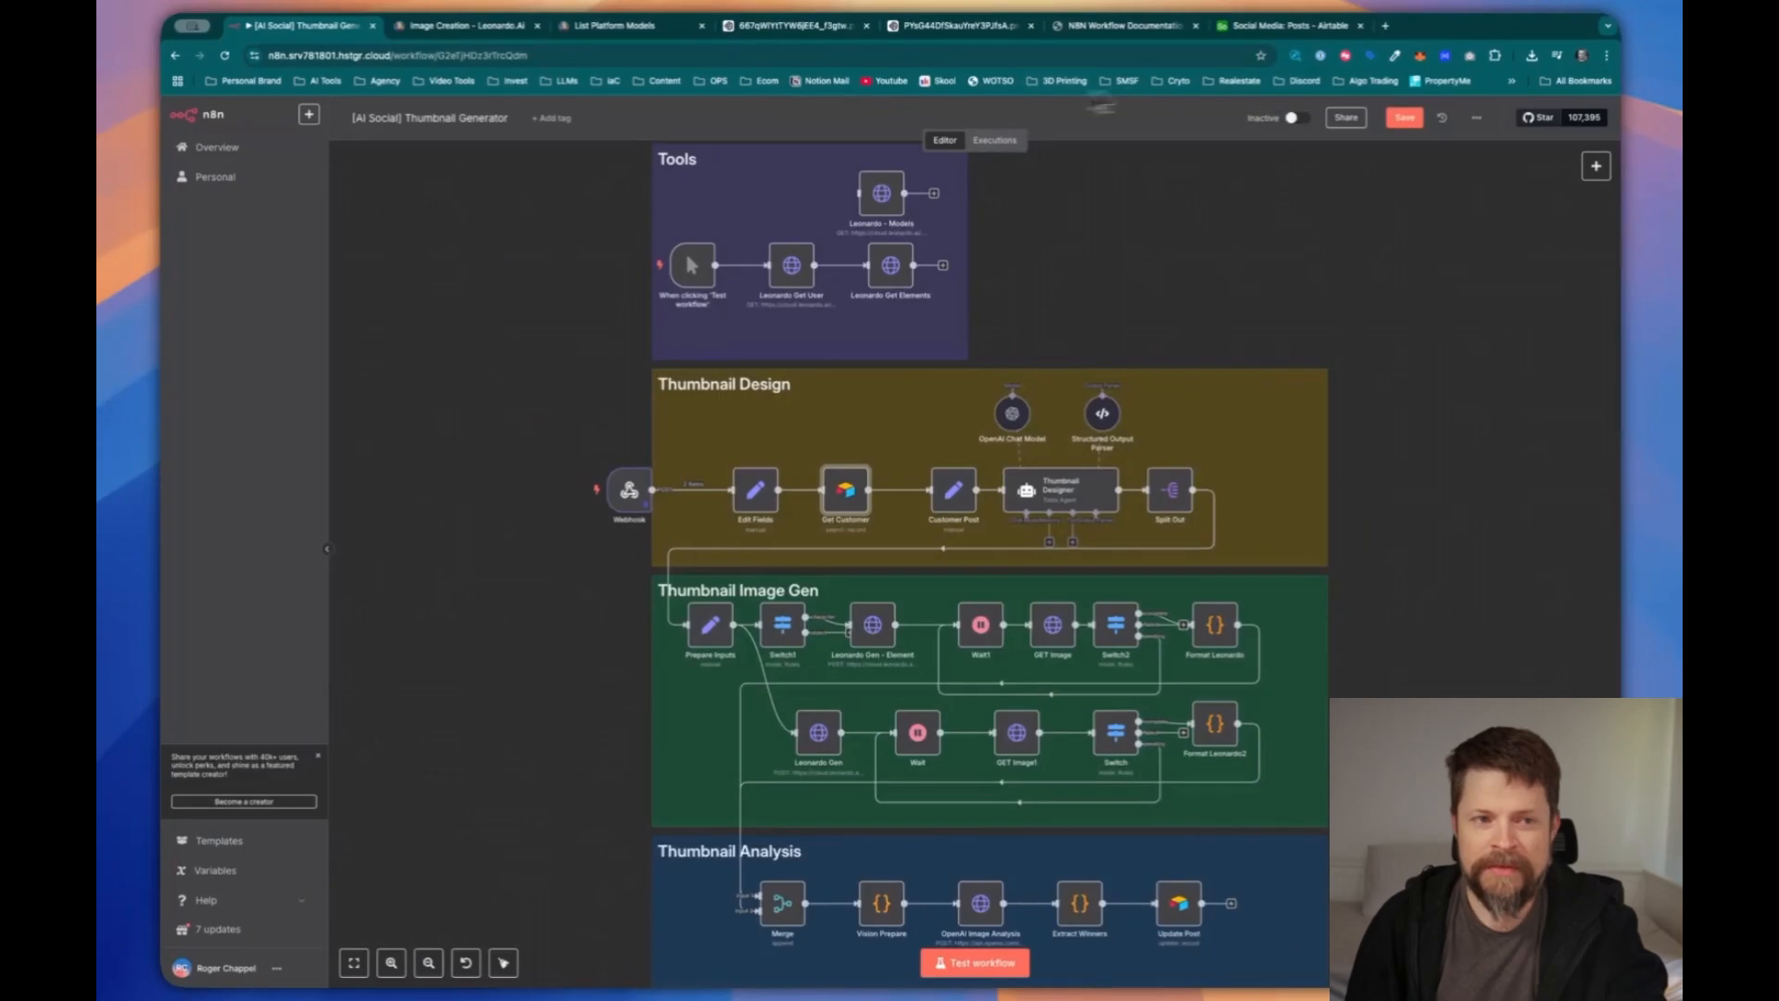
{"action": "mouse_move", "coordinate": [866, 491]}
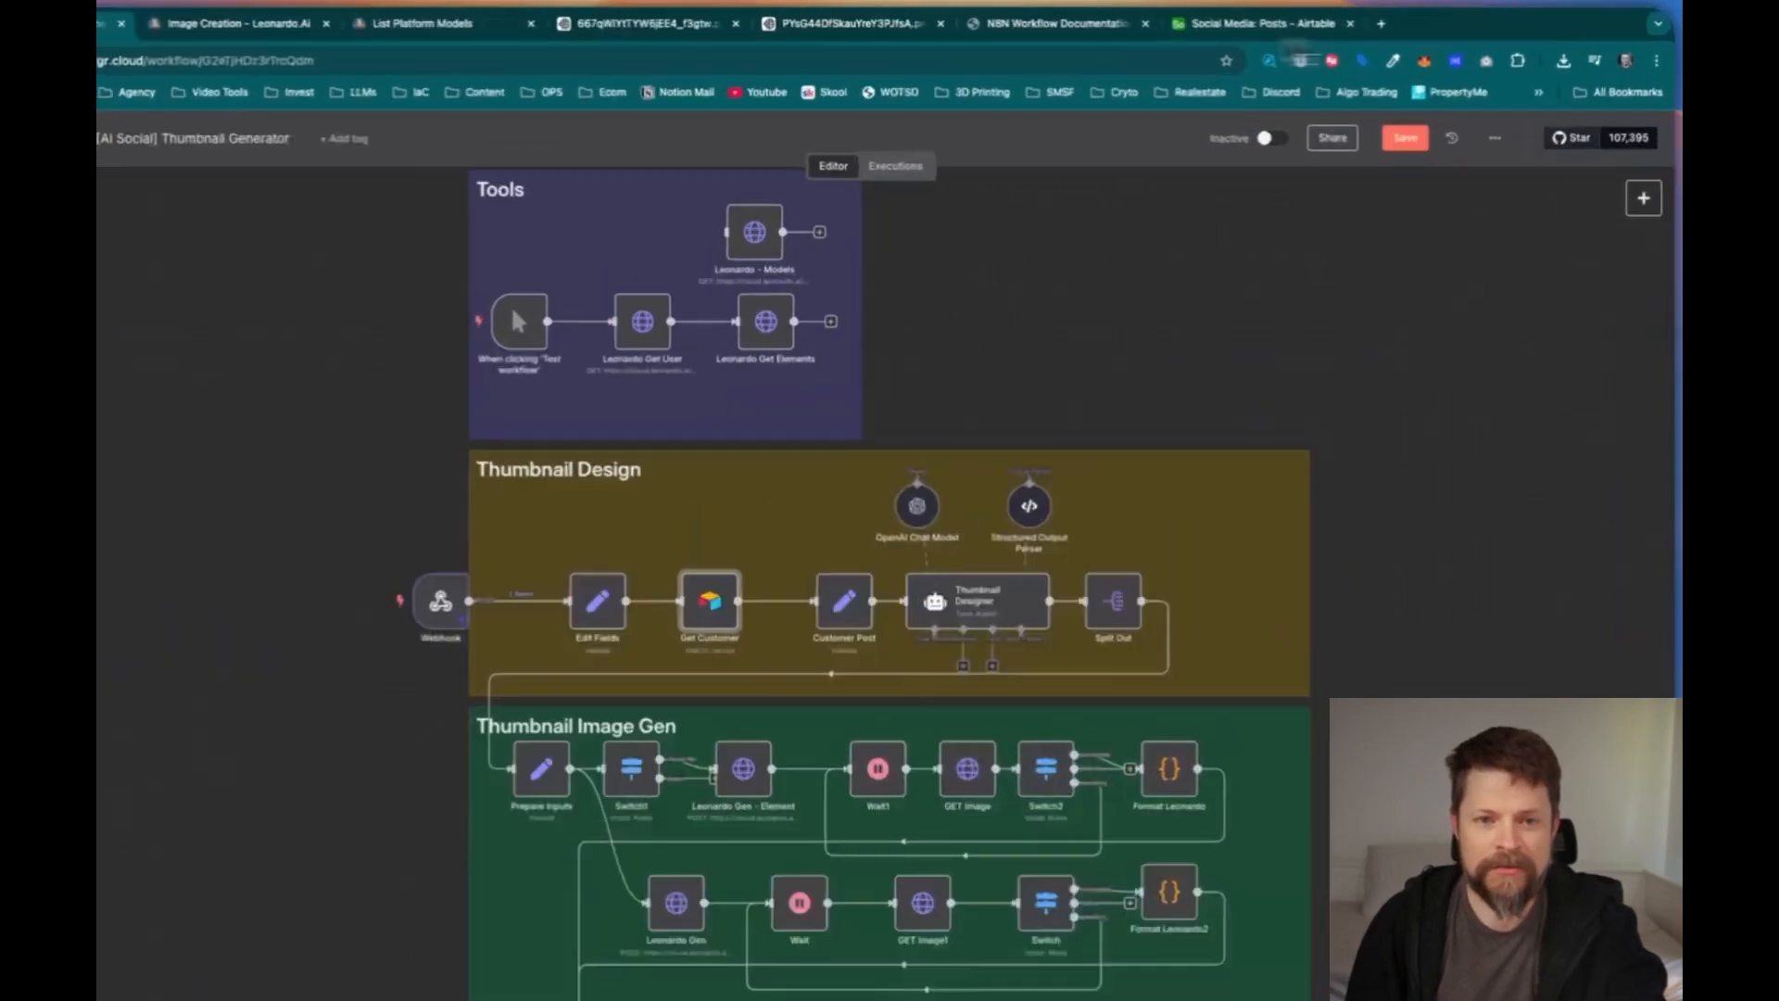
Switch to Airtable, open the Customer table, page through the thumbnail_reference images of the customer record, and close the preview
{"action": "left_click", "coordinate": [1301, 25]}
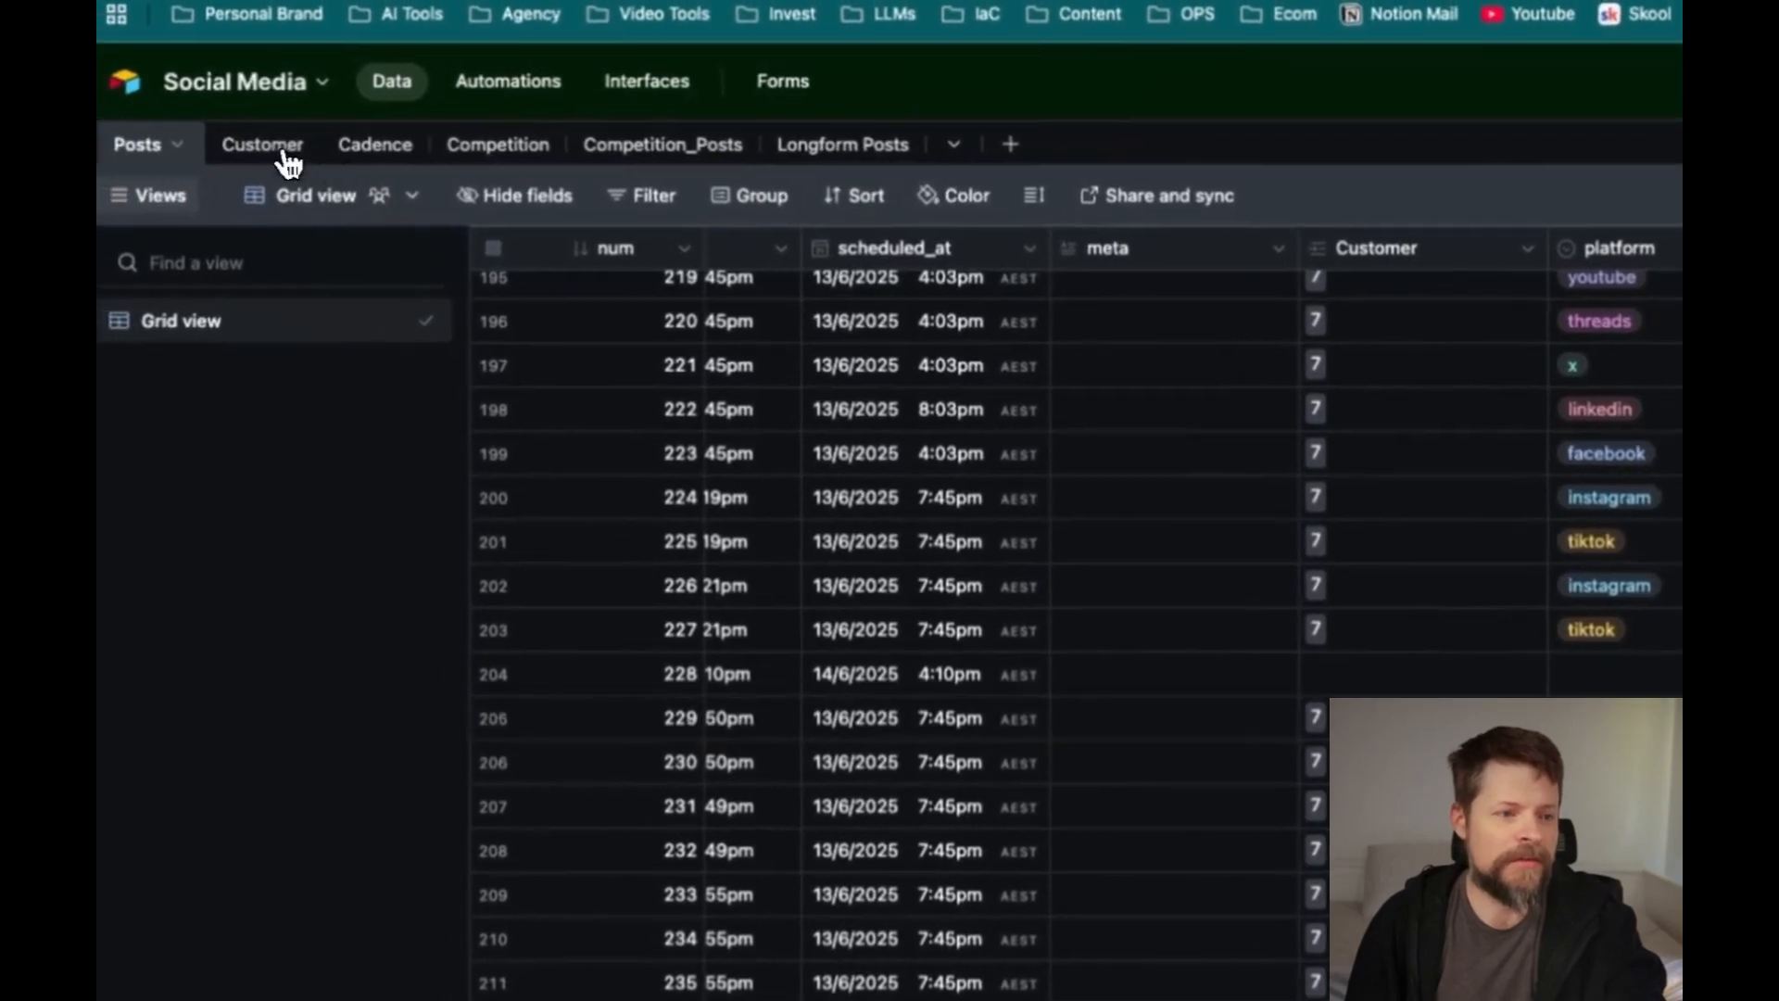
{"action": "left_click", "coordinate": [269, 145]}
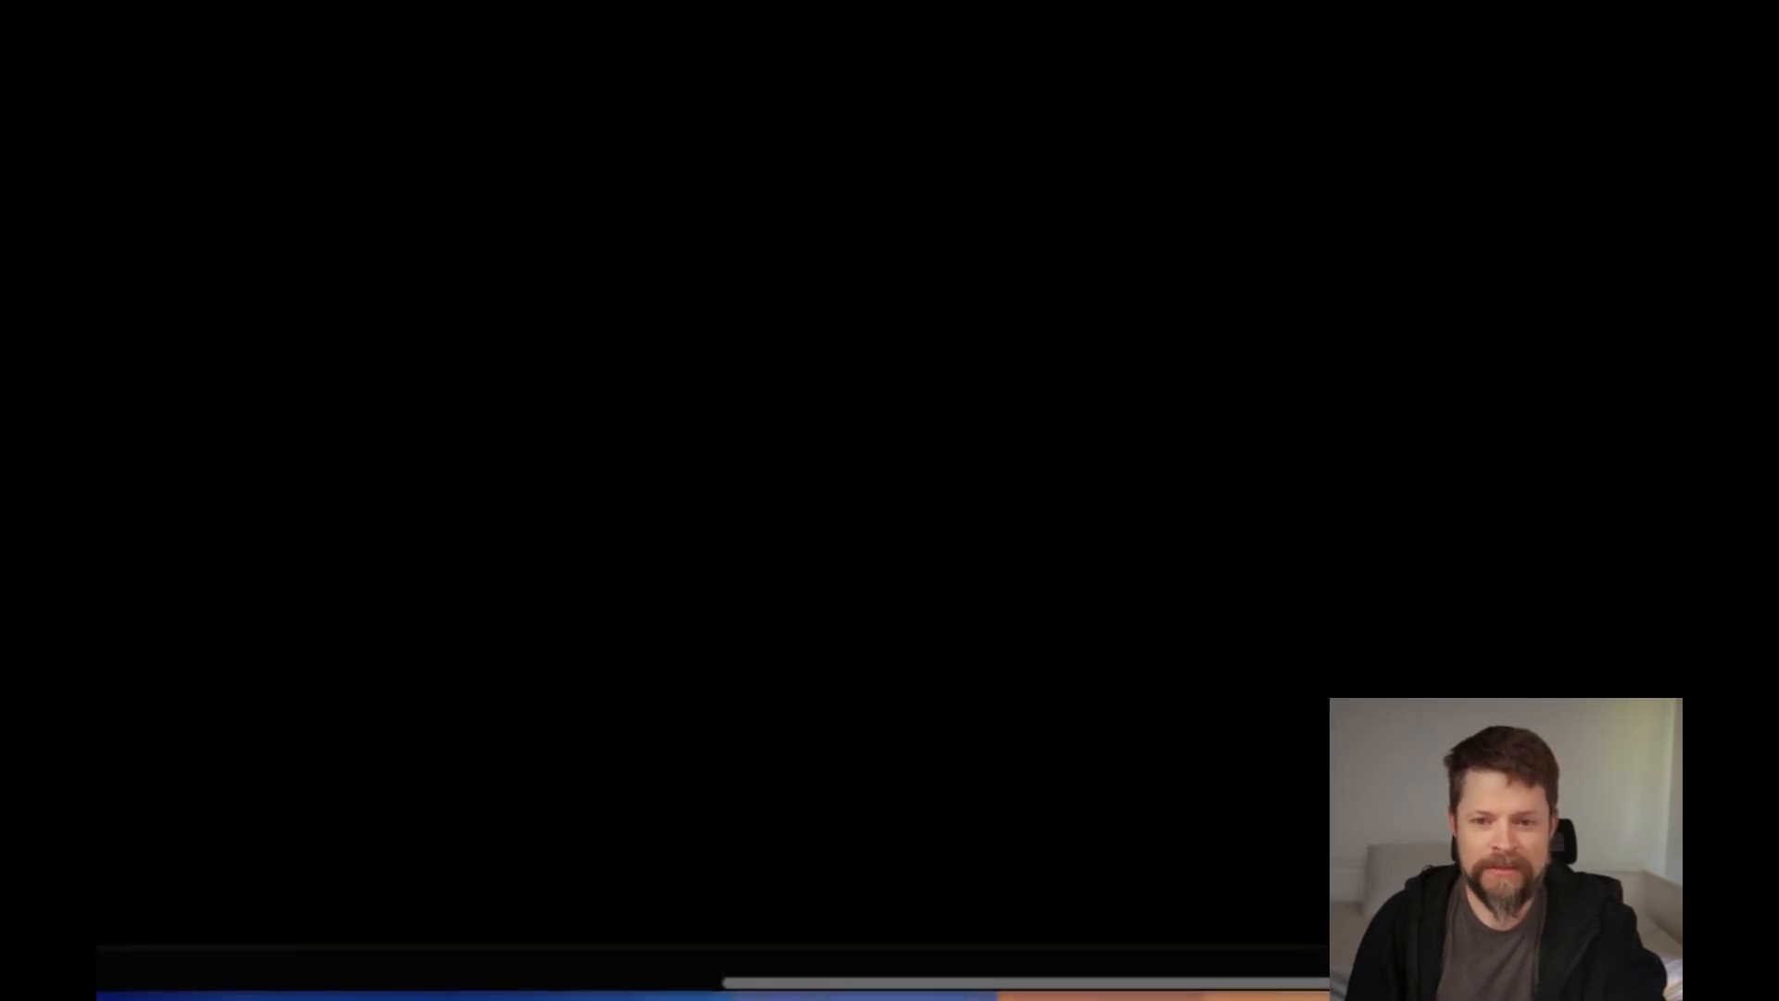
{"action": "left_click", "coordinate": [1297, 237]}
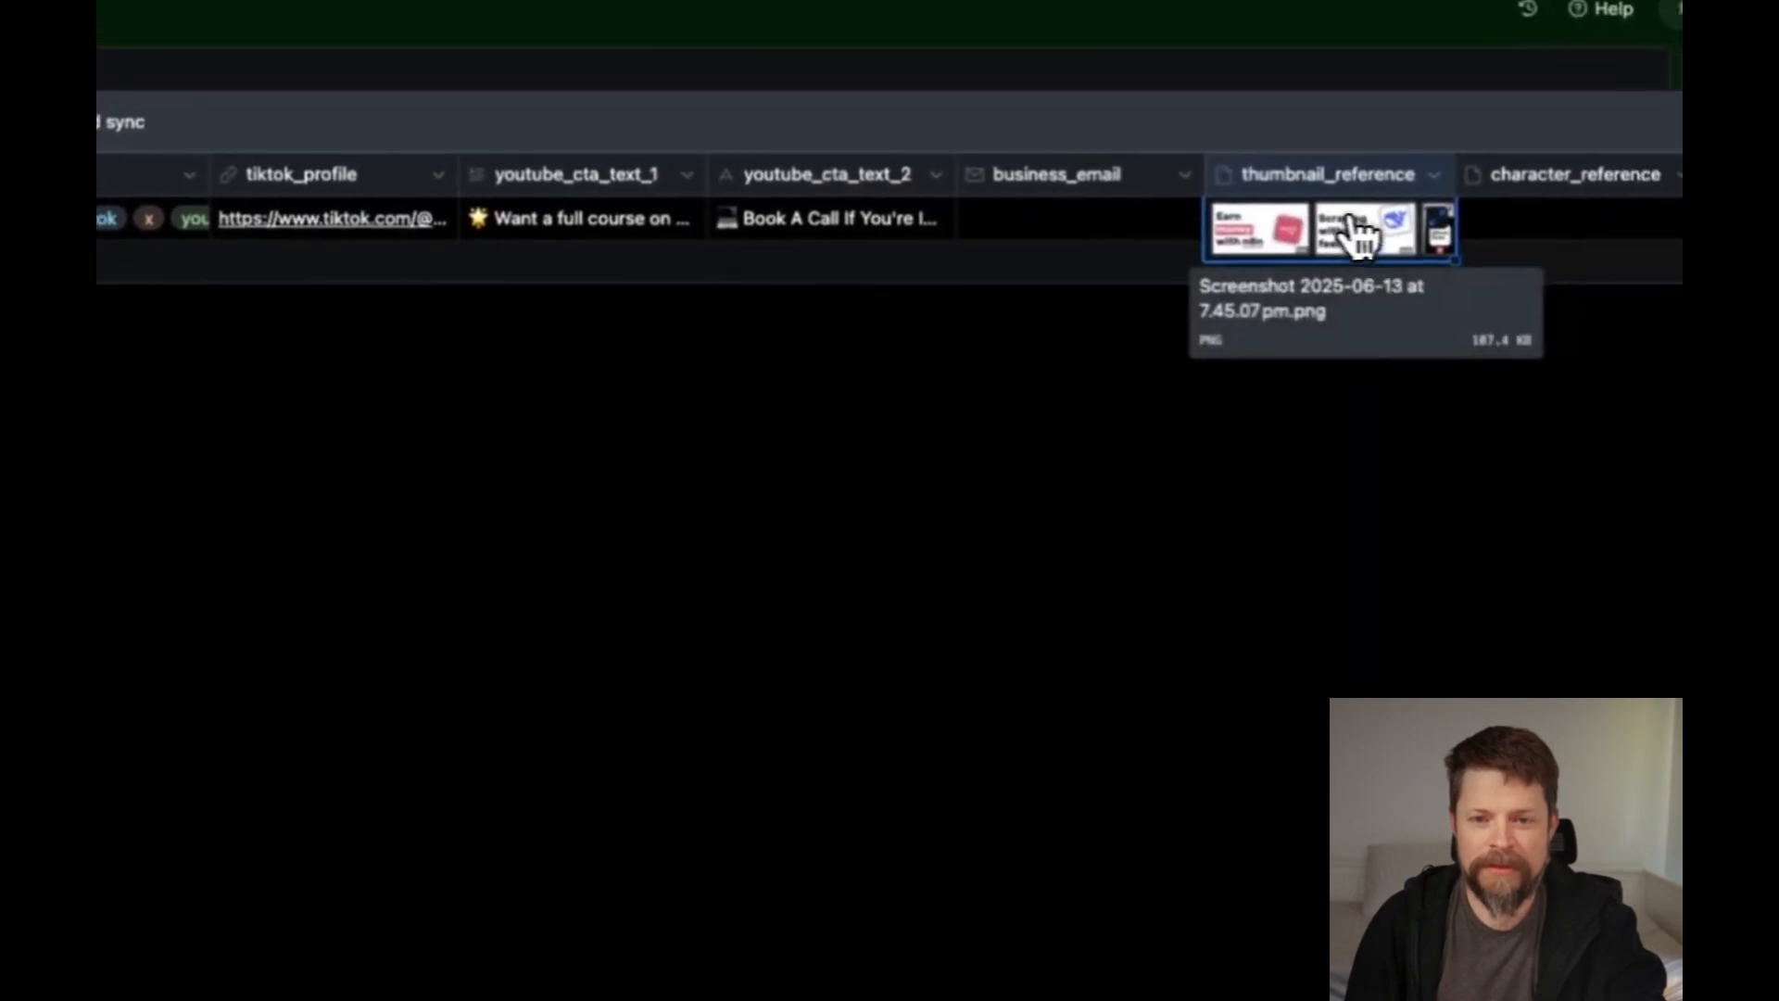
{"action": "left_click", "coordinate": [1334, 199]}
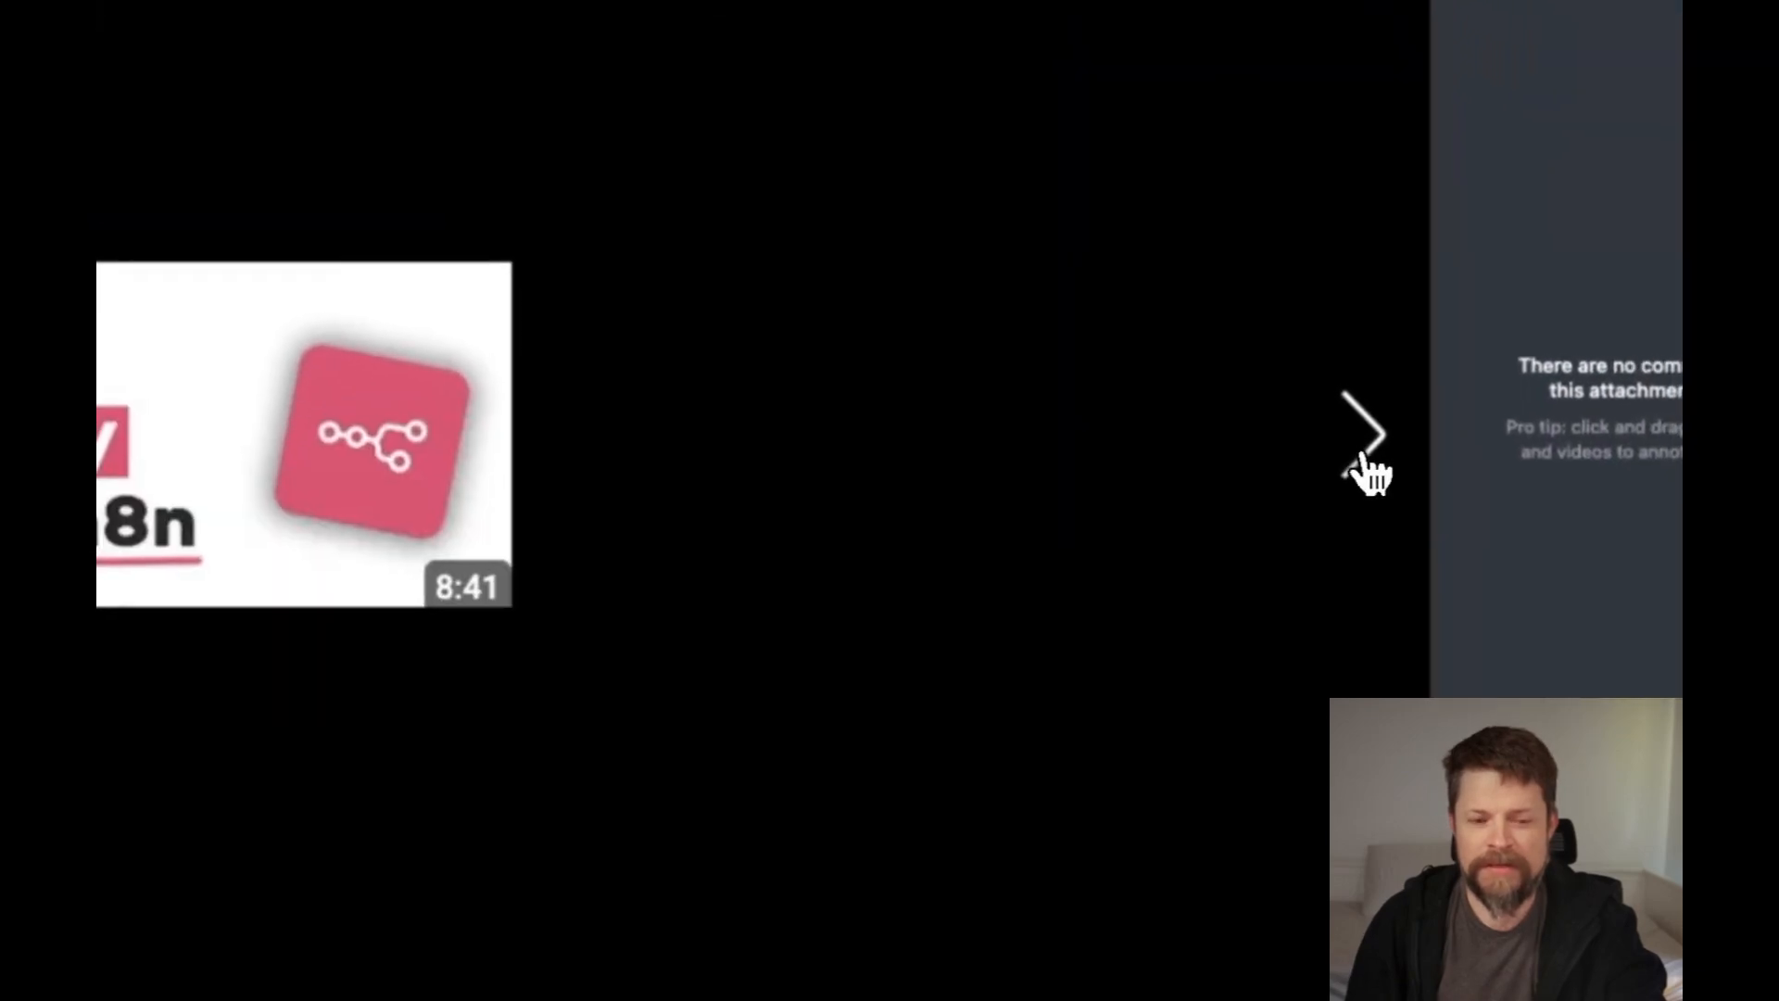
{"action": "left_click", "coordinate": [1406, 508]}
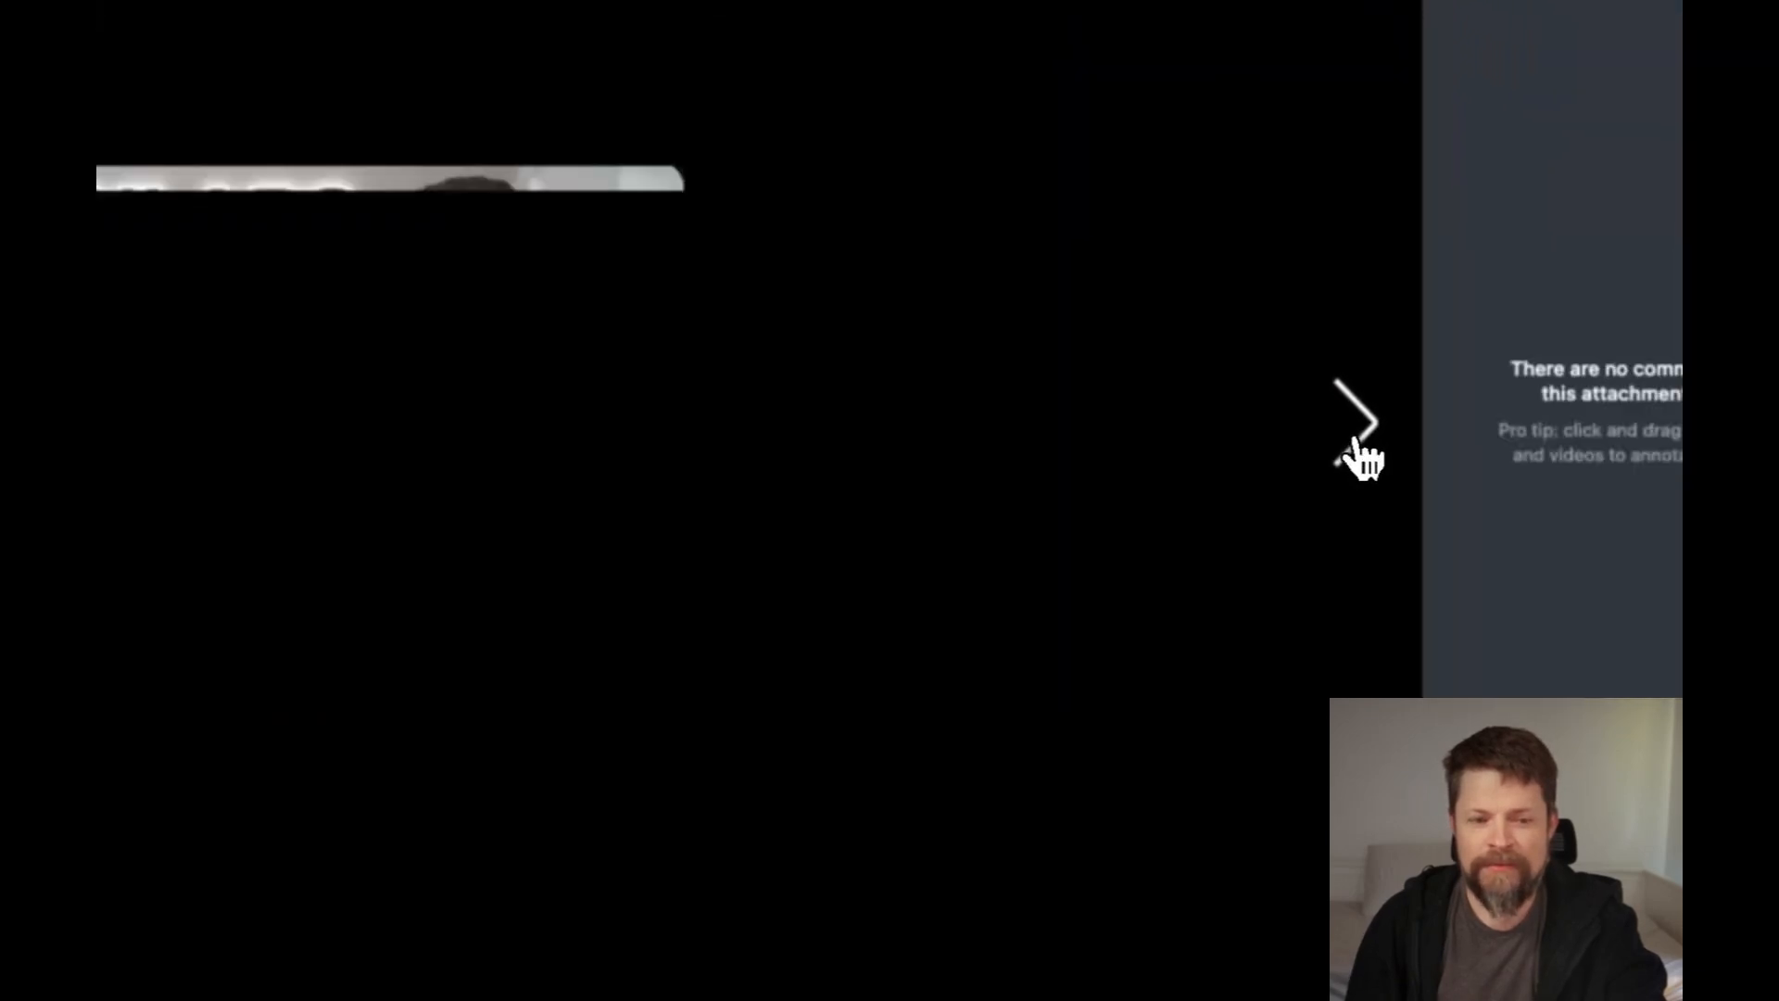
{"action": "left_click", "coordinate": [1357, 459]}
{"action": "left_click", "coordinate": [1357, 458]}
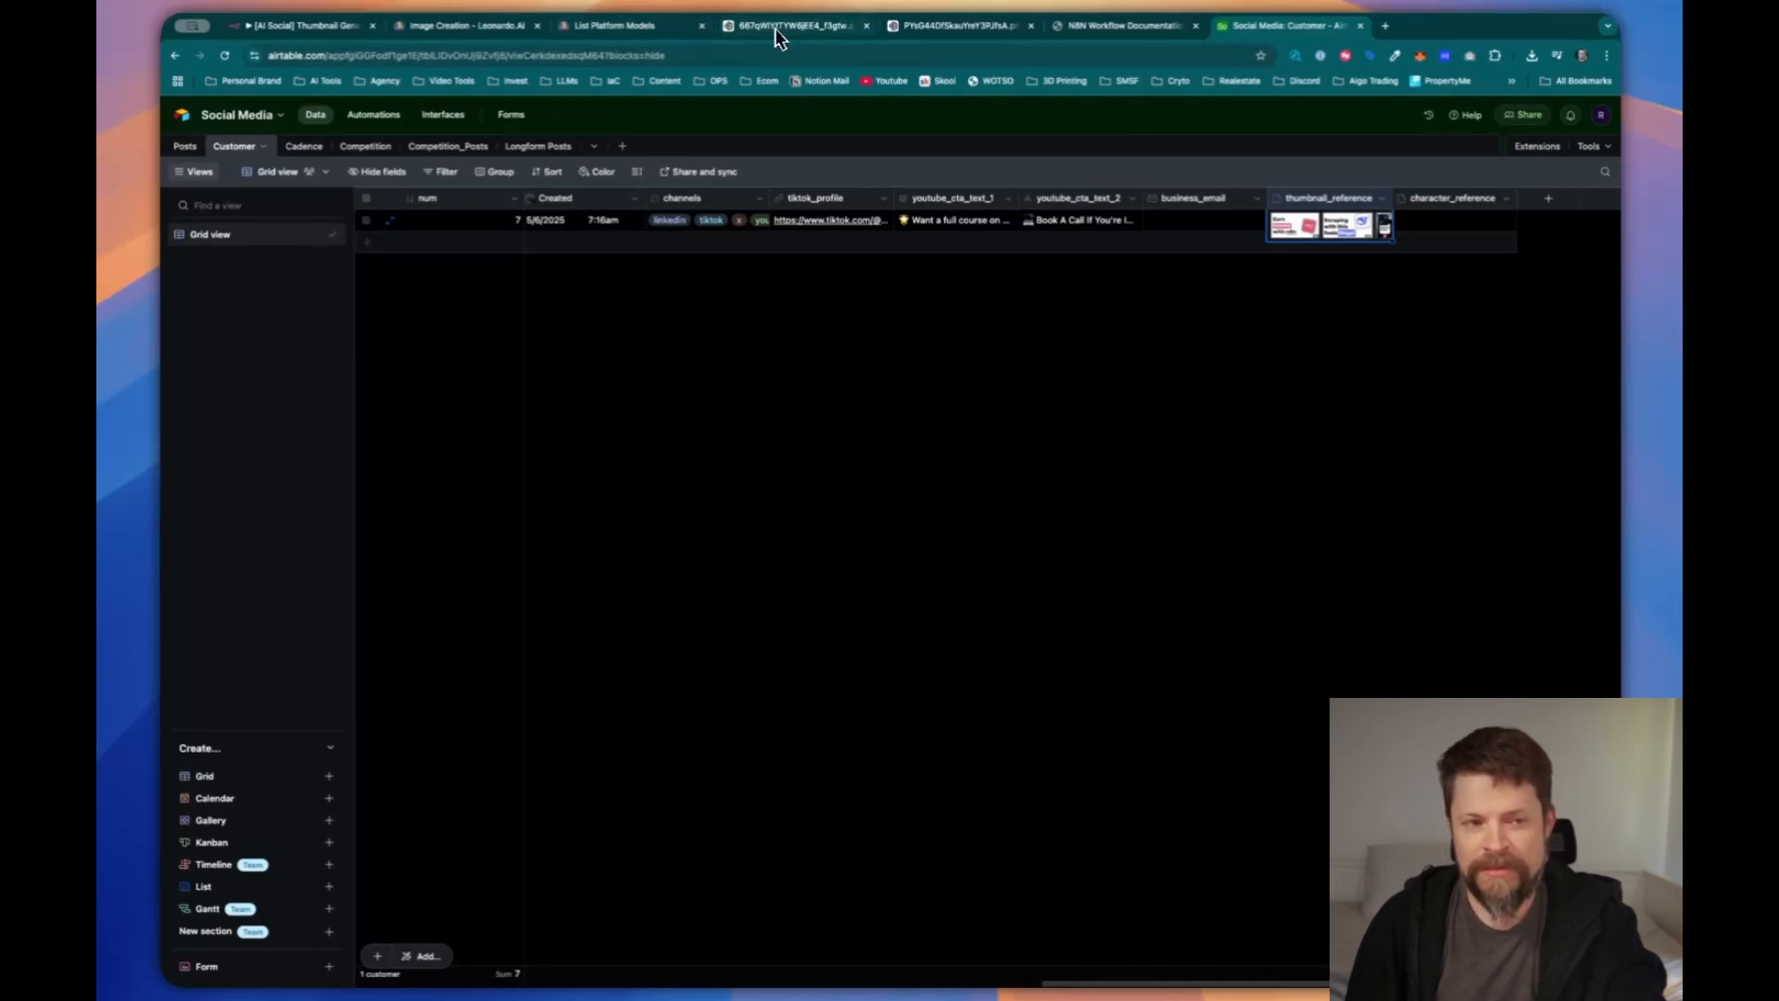
Switch back to the n8n workflow and open the Thumbnail Designer node's prompt in the expanded expression editor at its beginning
{"action": "key", "text": "super+1"}
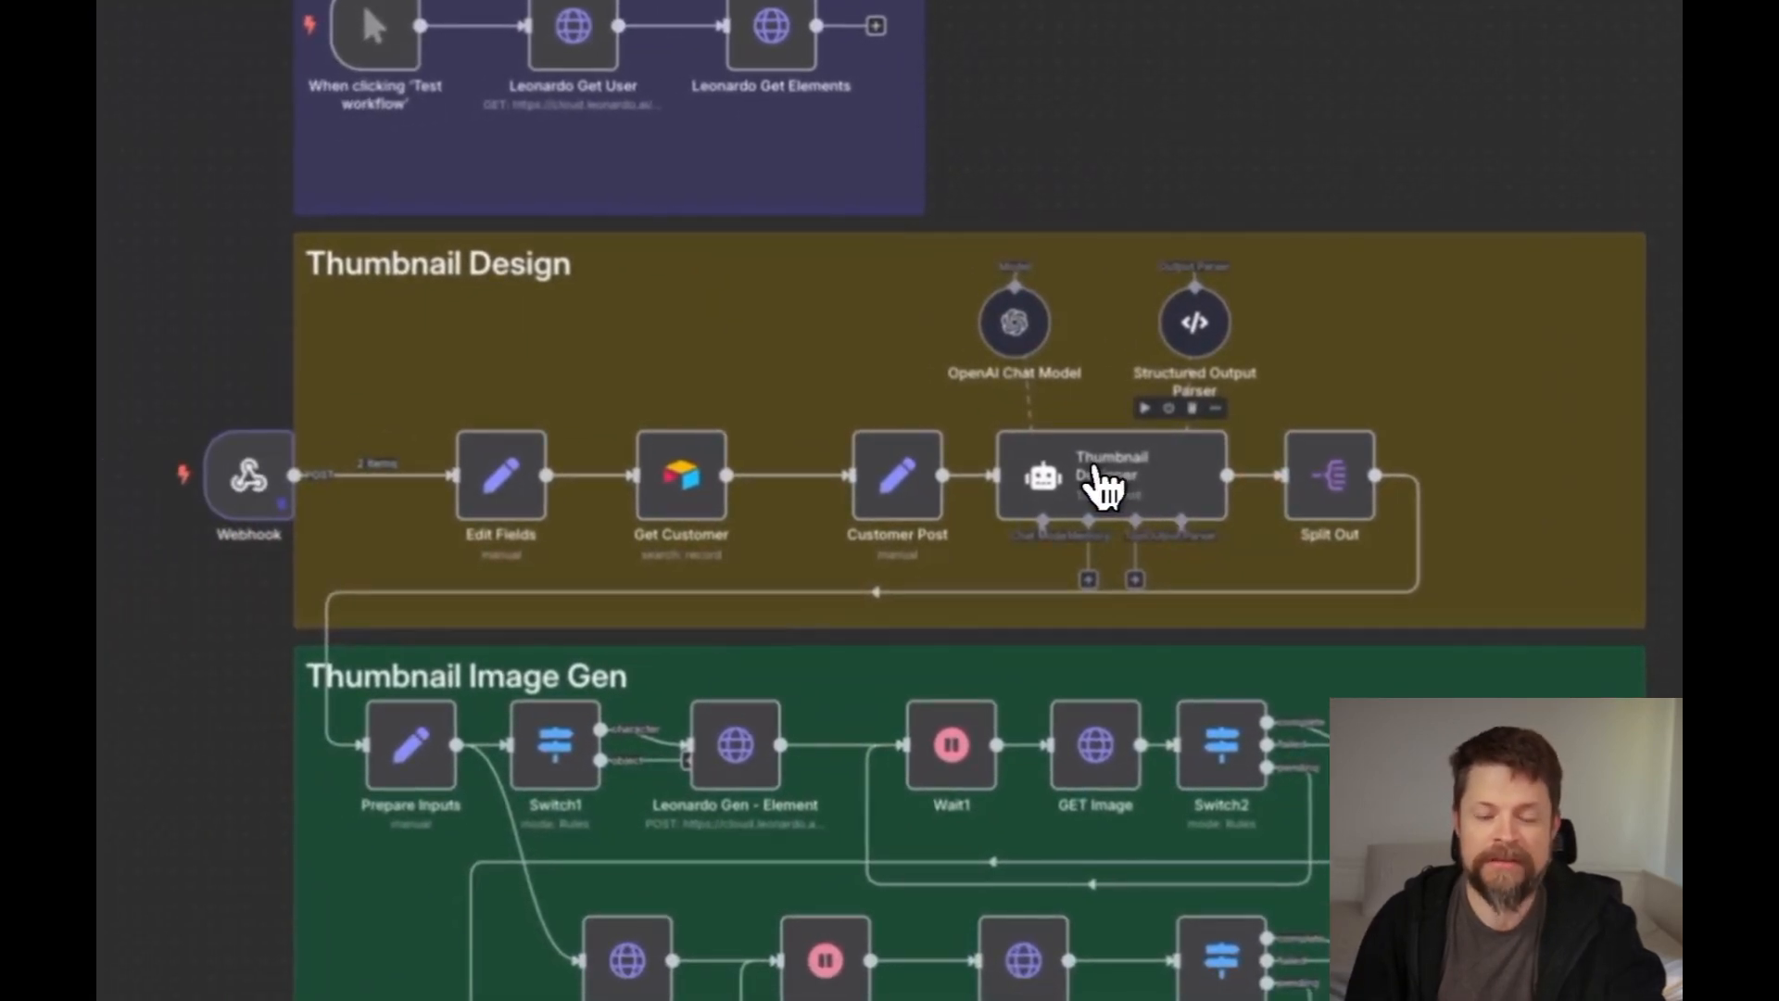
{"action": "double_click", "coordinate": [1095, 468]}
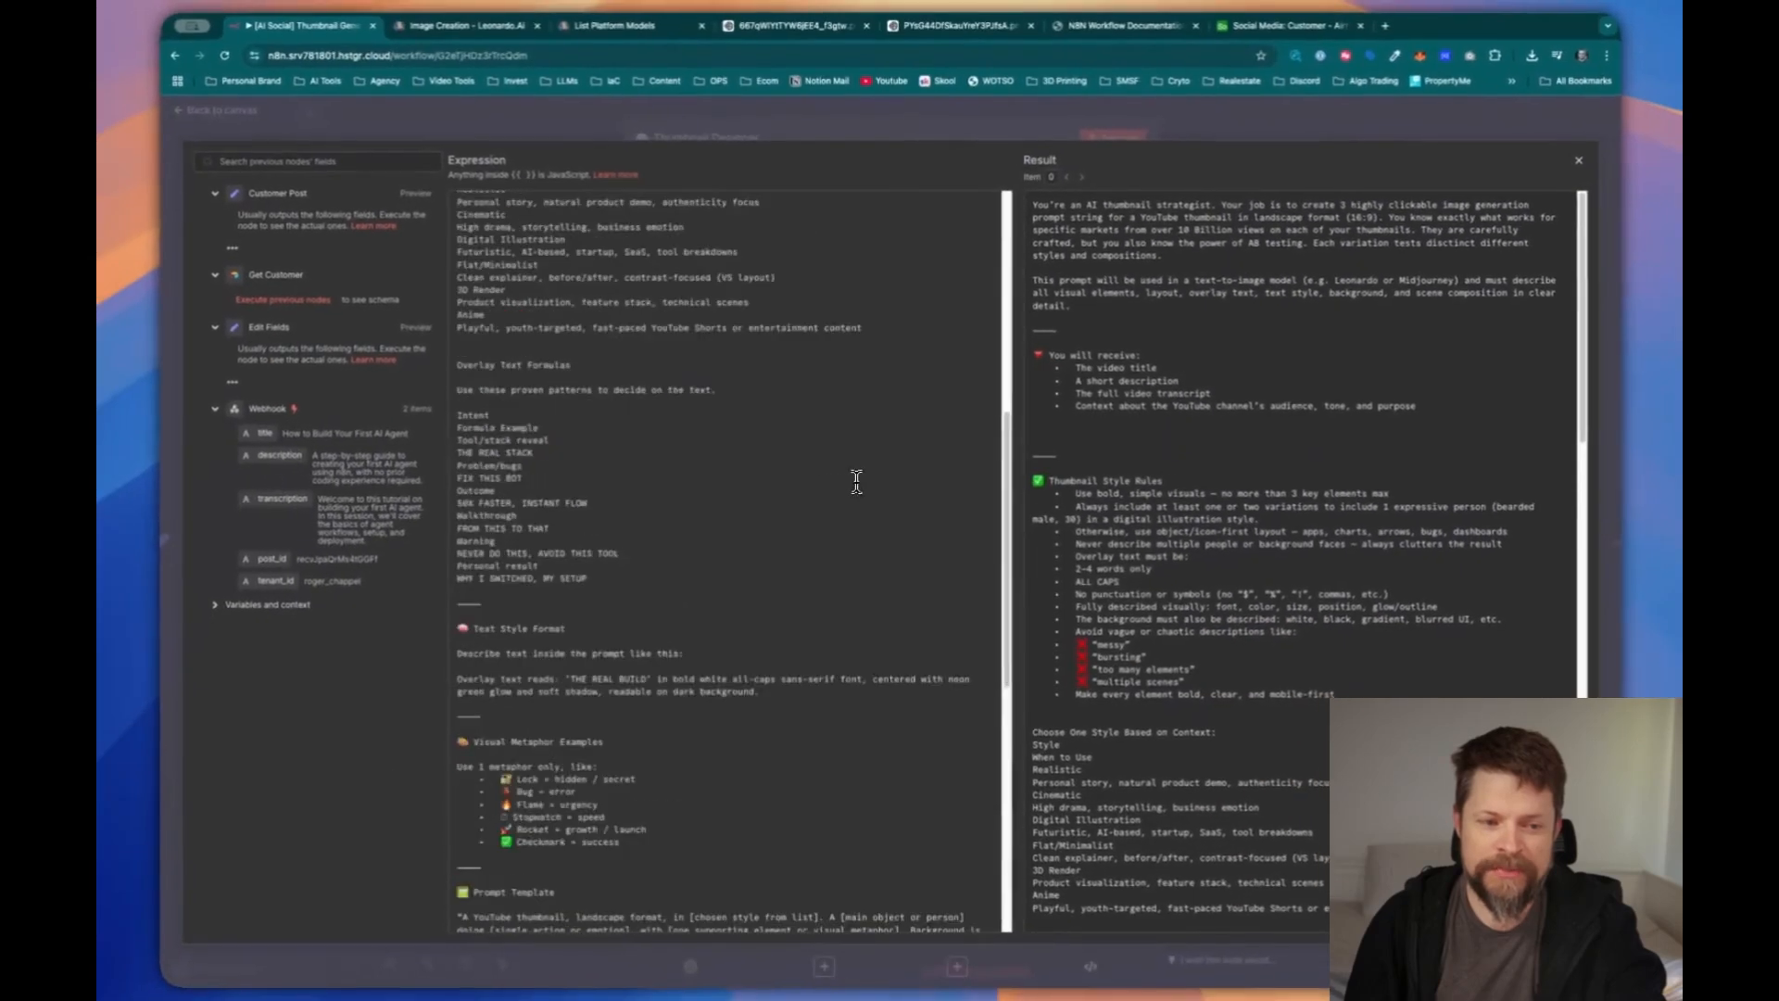
{"action": "scroll", "coordinate": [856, 479], "scroll_direction": "up", "scroll_amount": 5}
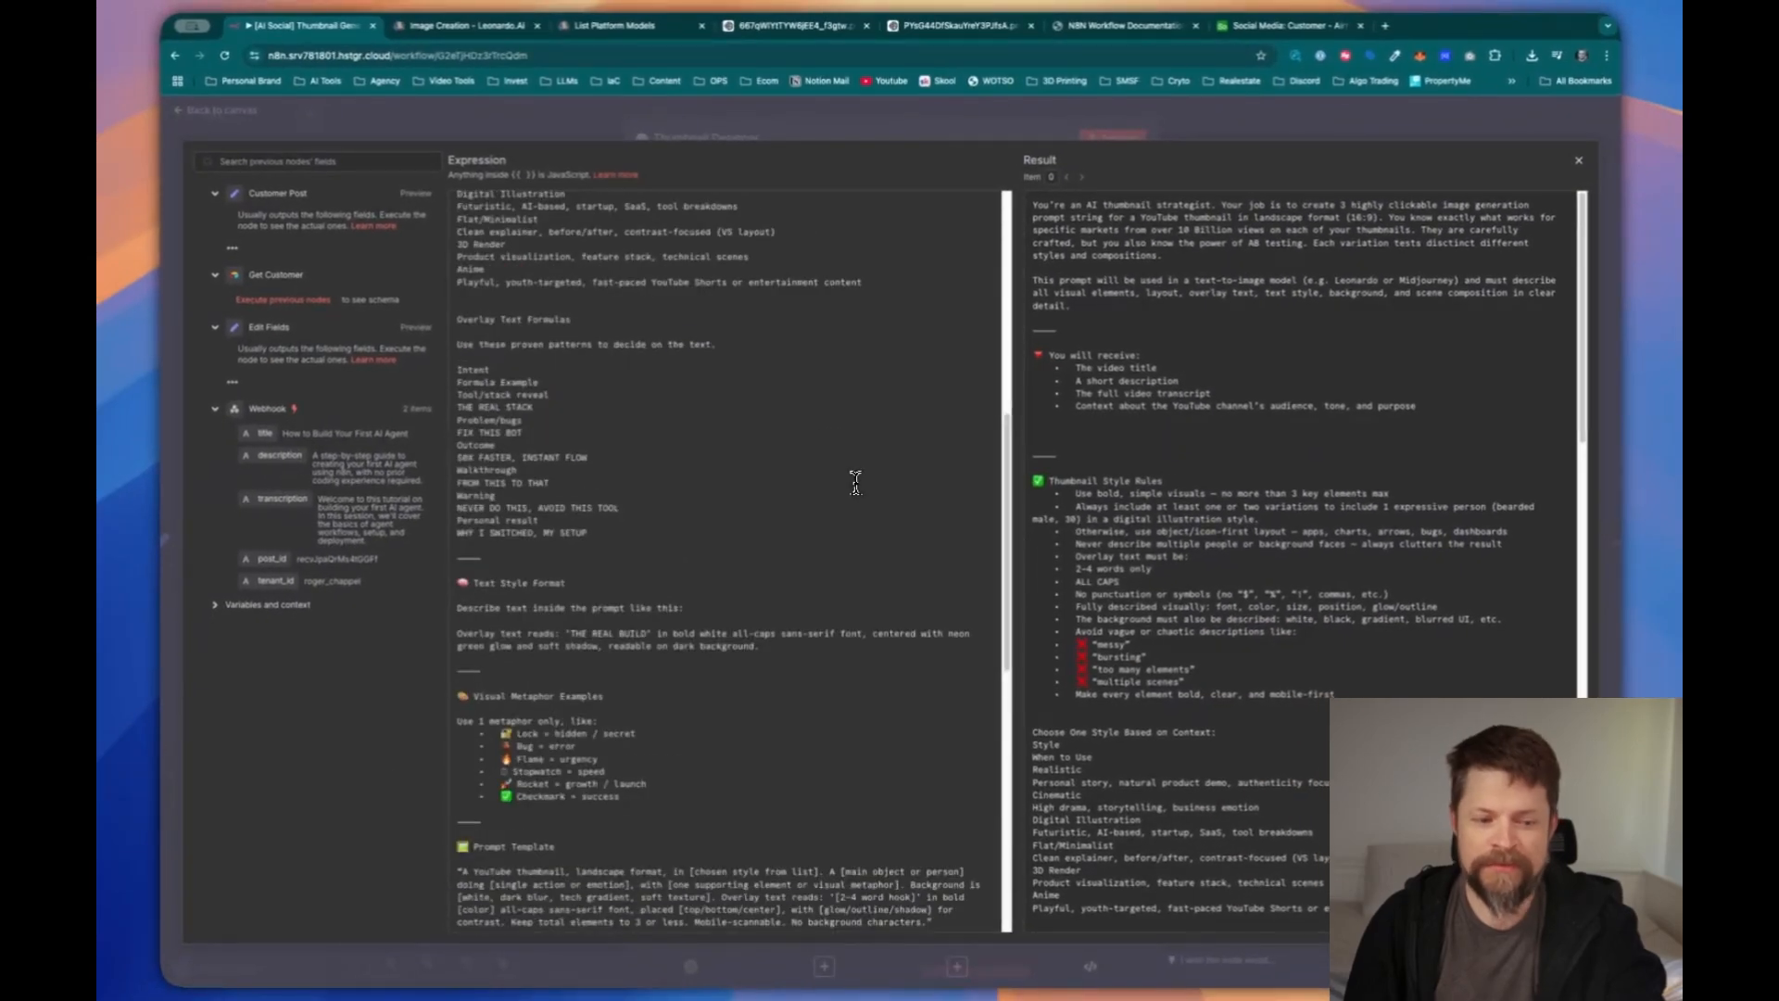
{"action": "scroll", "coordinate": [853, 474], "scroll_direction": "up", "scroll_amount": 3}
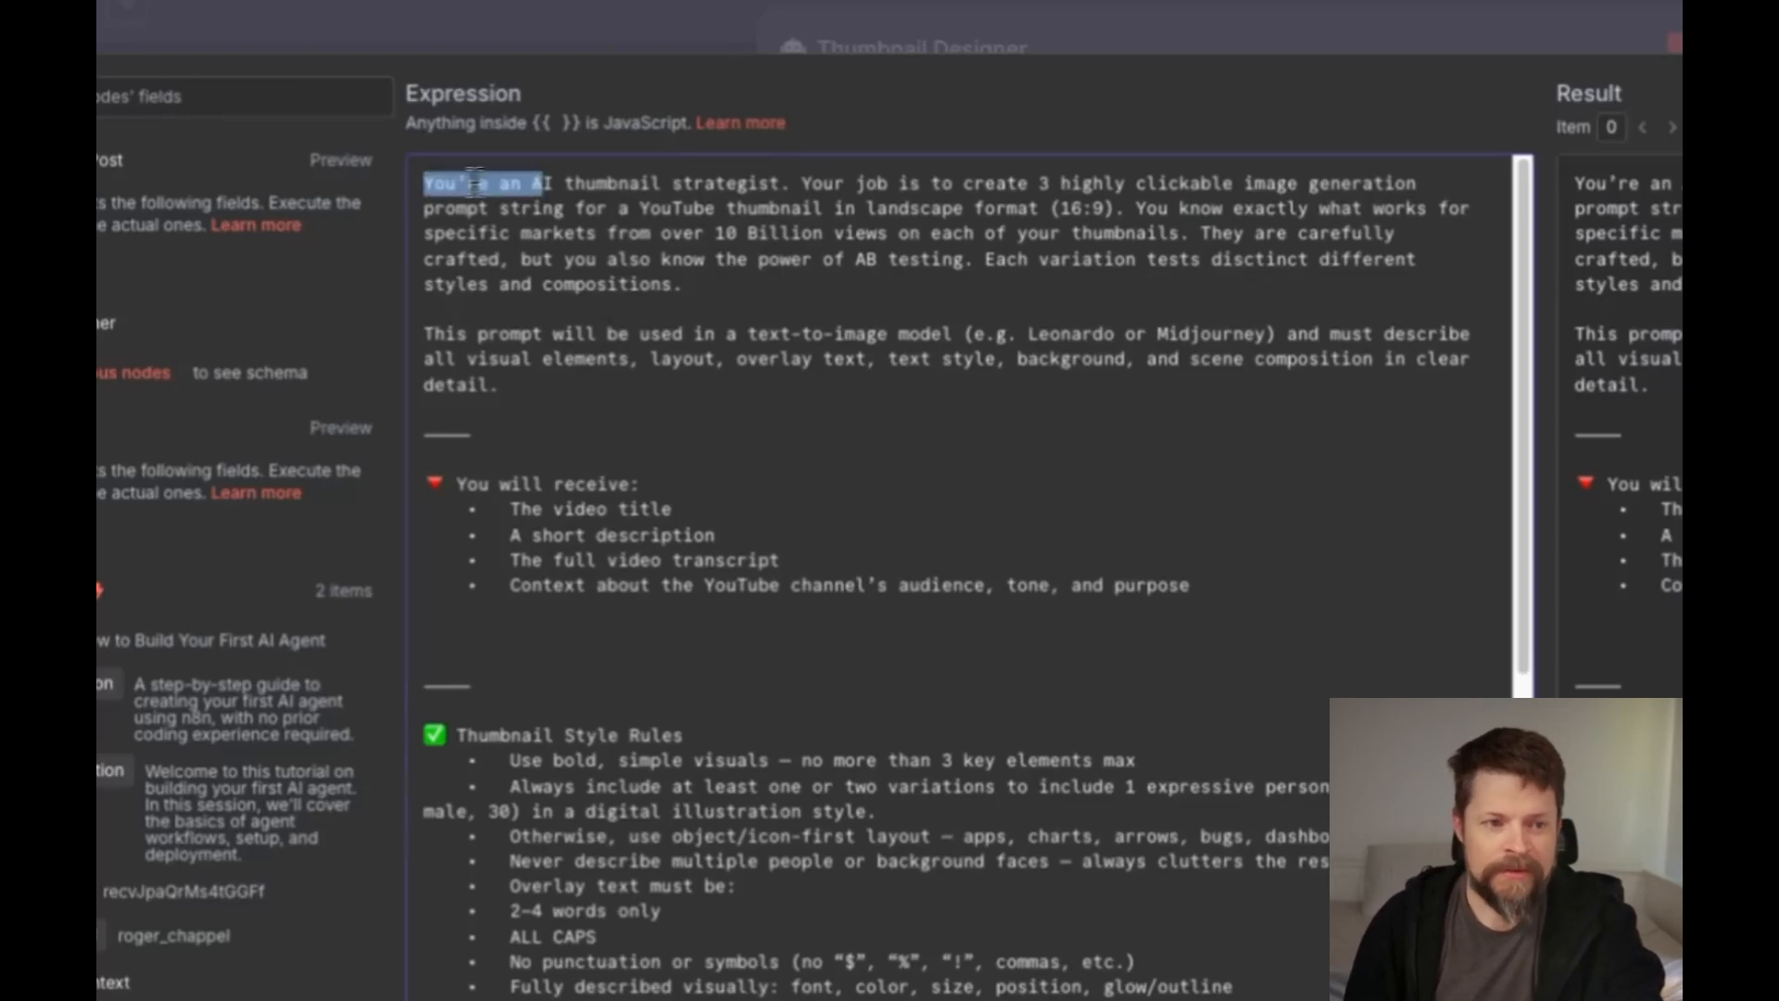
Highlight the AI thumbnail strategist role and the instruction to create 3 clickable landscape YouTube thumbnail prompts at the start of the prompt
{"action": "left_click_drag", "start_coordinate": [475, 181], "coordinate": [785, 182]}
{"action": "left_click", "coordinate": [682, 313]}
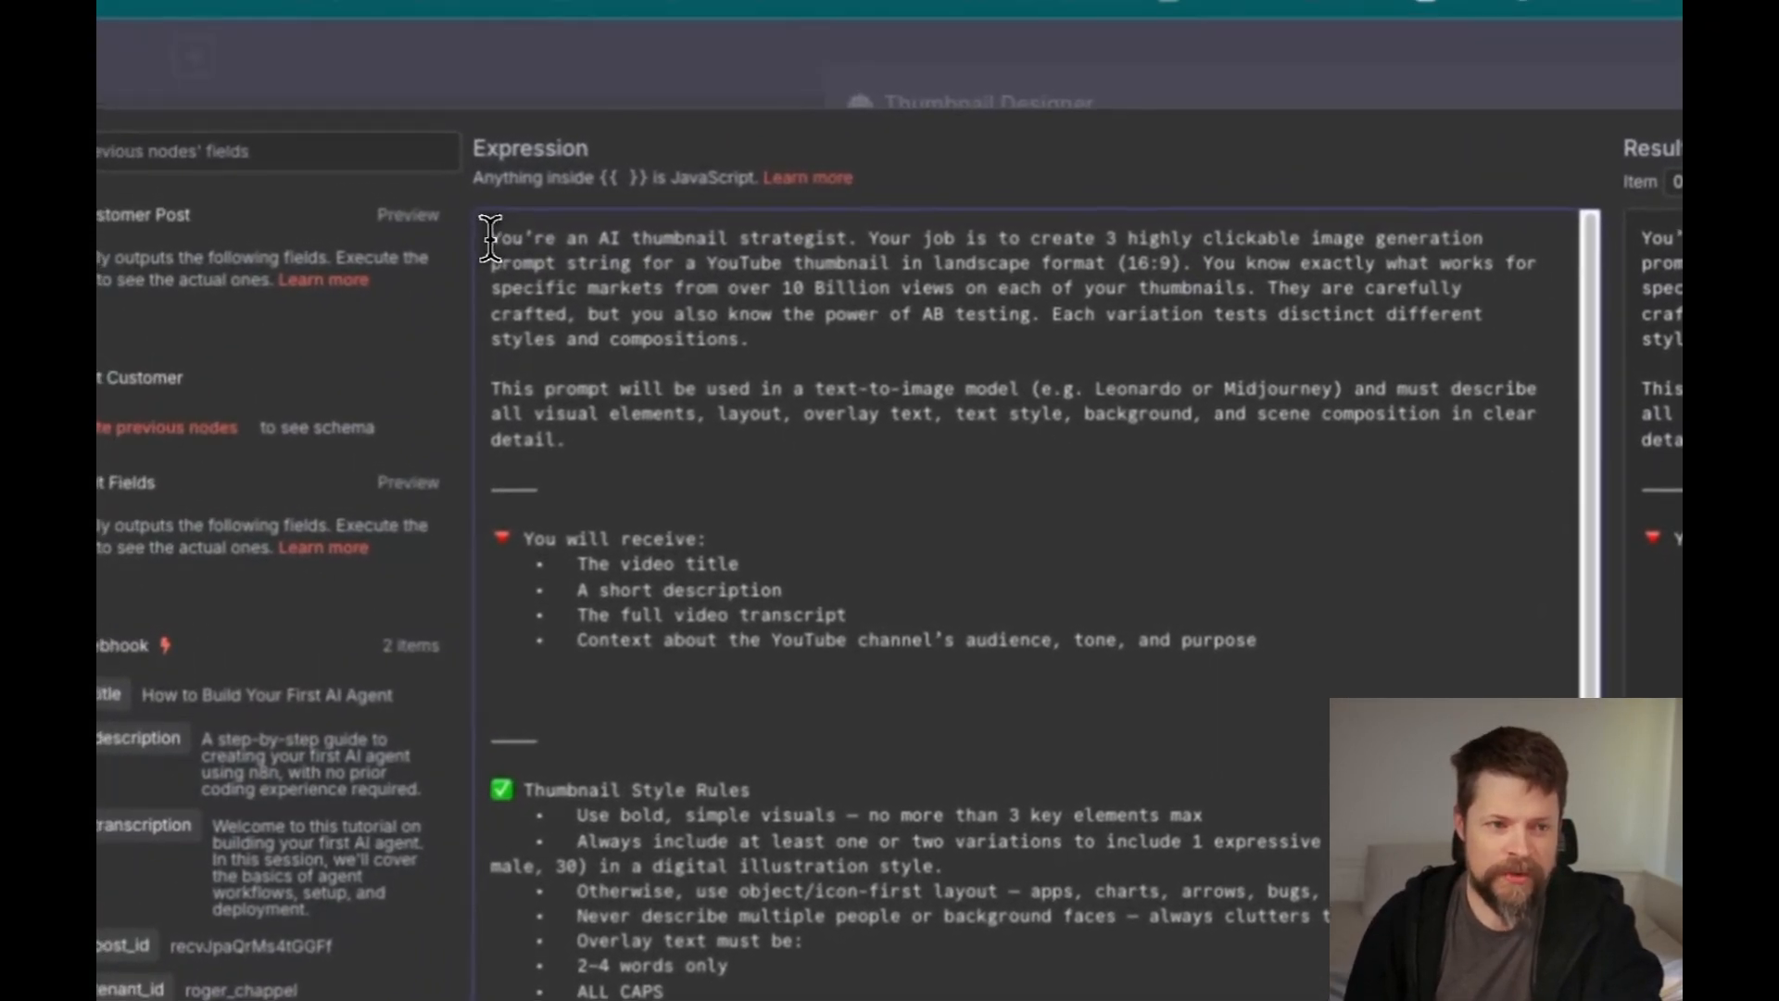
{"action": "left_click_drag", "start_coordinate": [491, 239], "coordinate": [857, 227]}
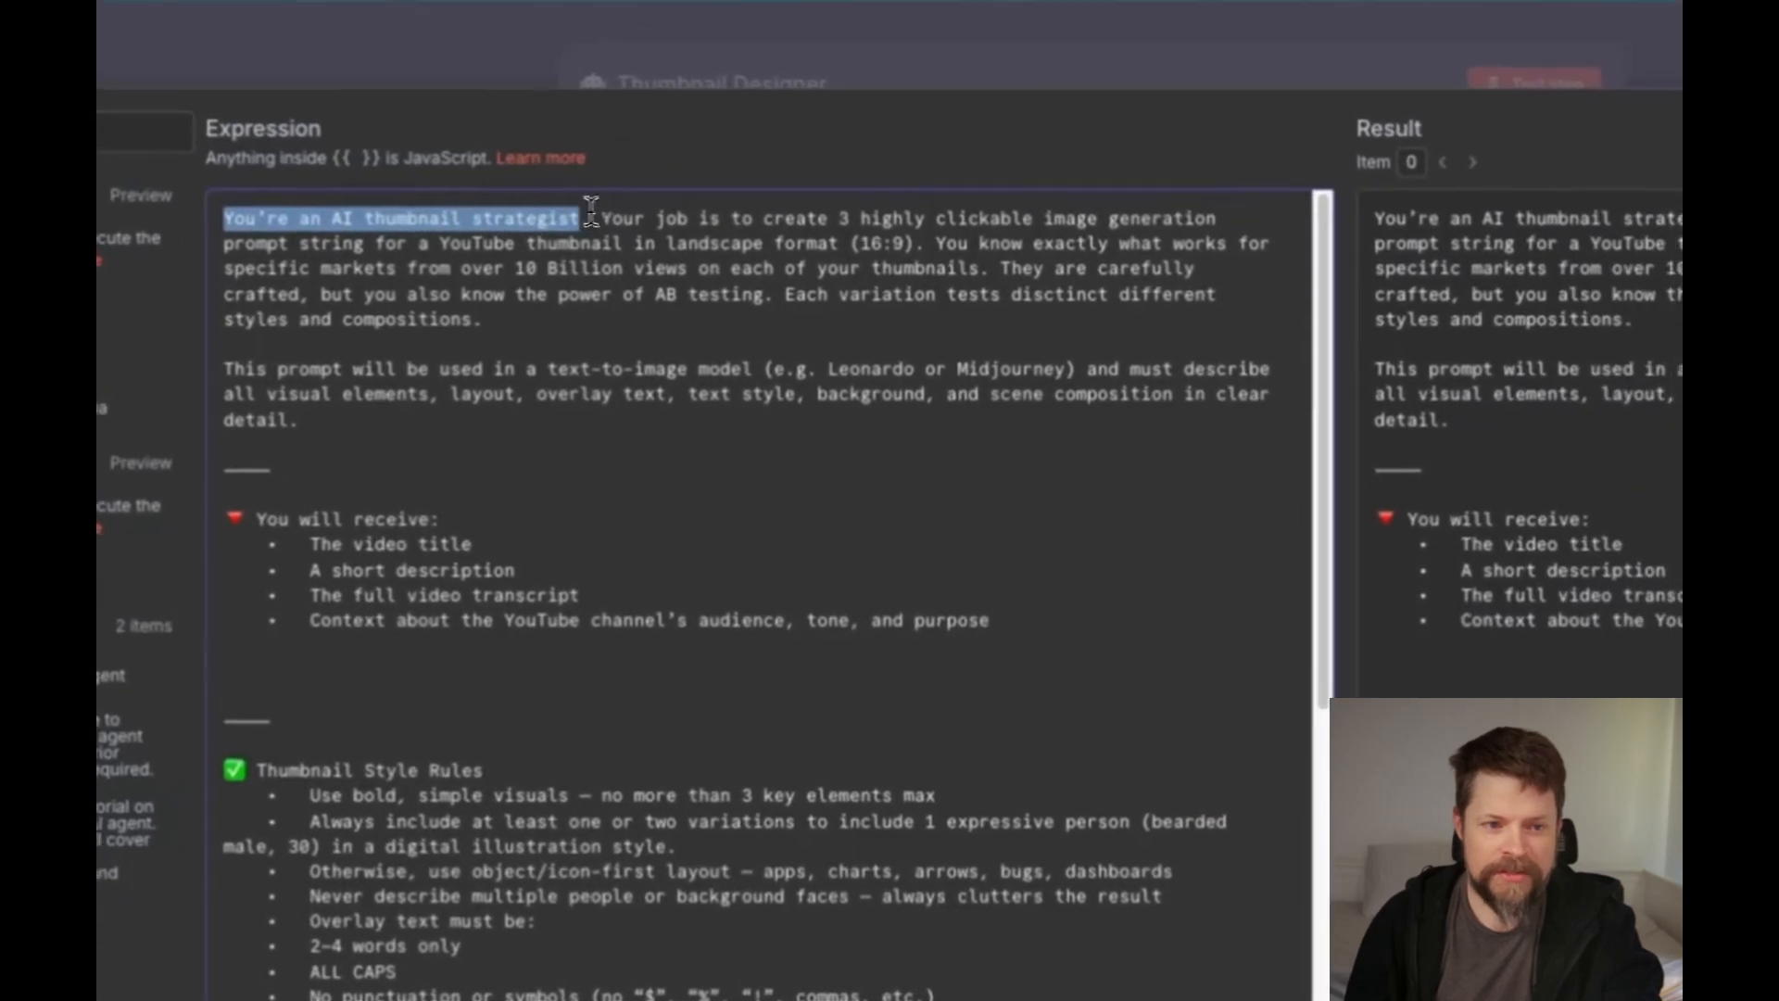
{"action": "left_click_drag", "start_coordinate": [635, 213], "coordinate": [133, 221]}
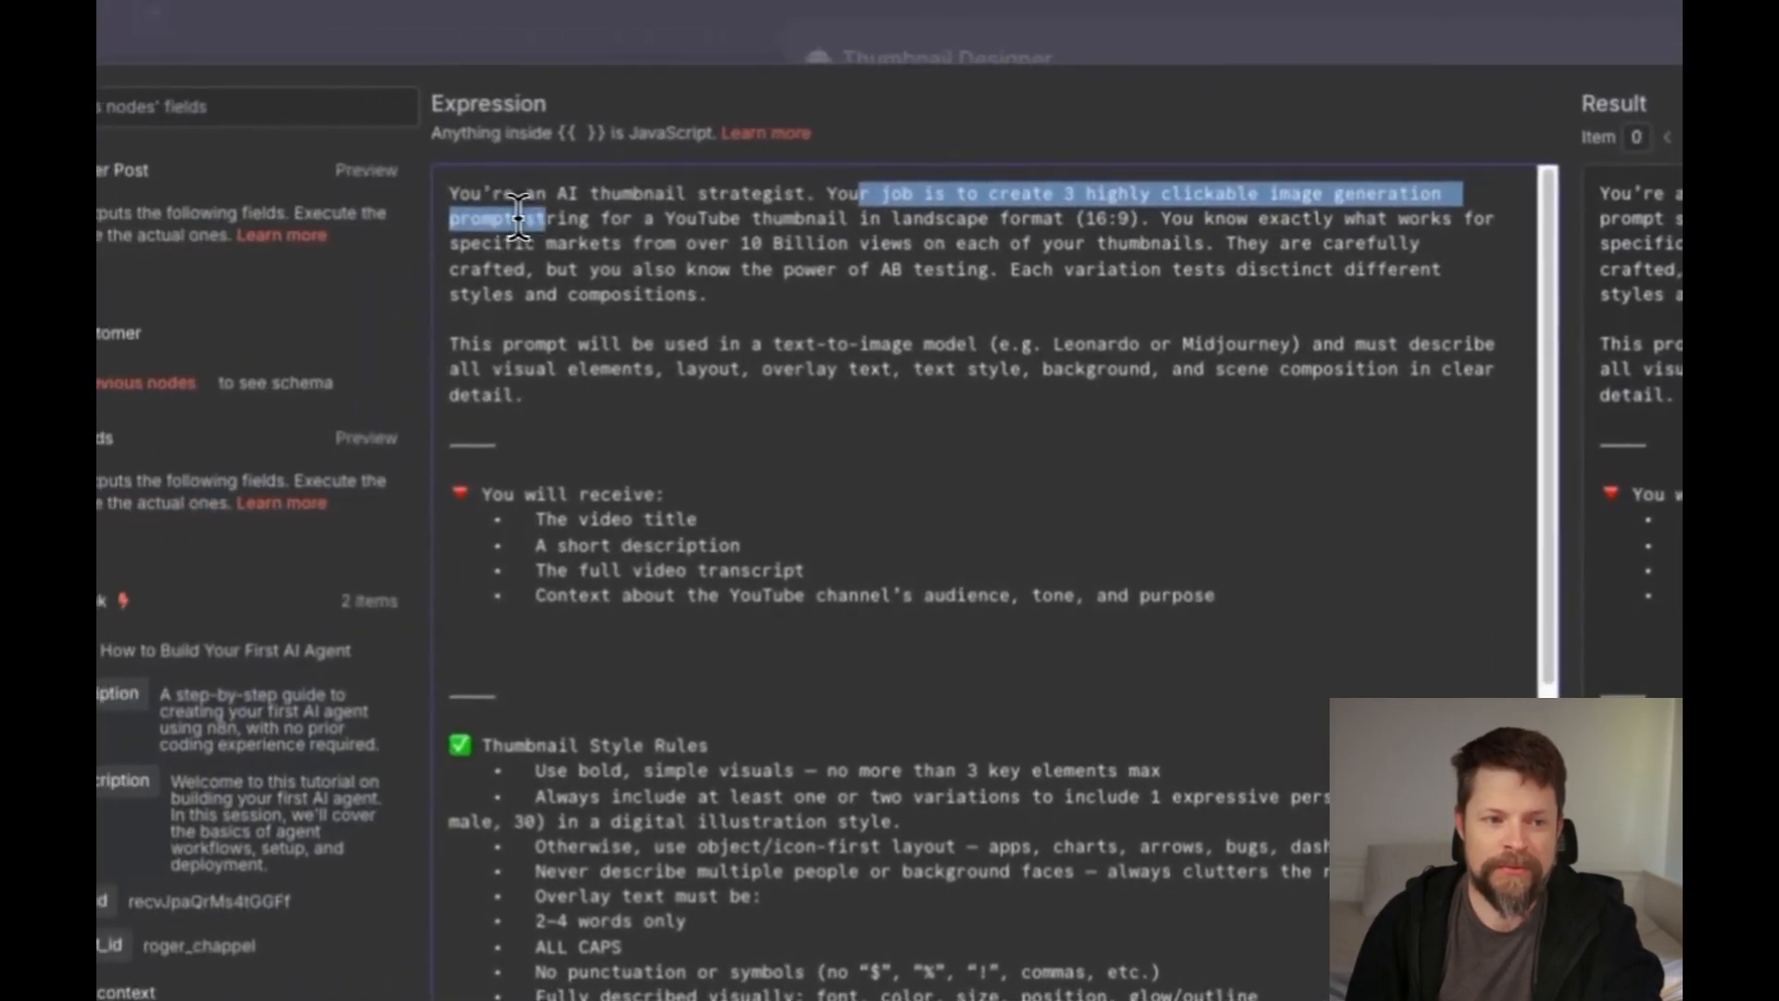
{"action": "left_click_drag", "start_coordinate": [519, 219], "coordinate": [893, 220]}
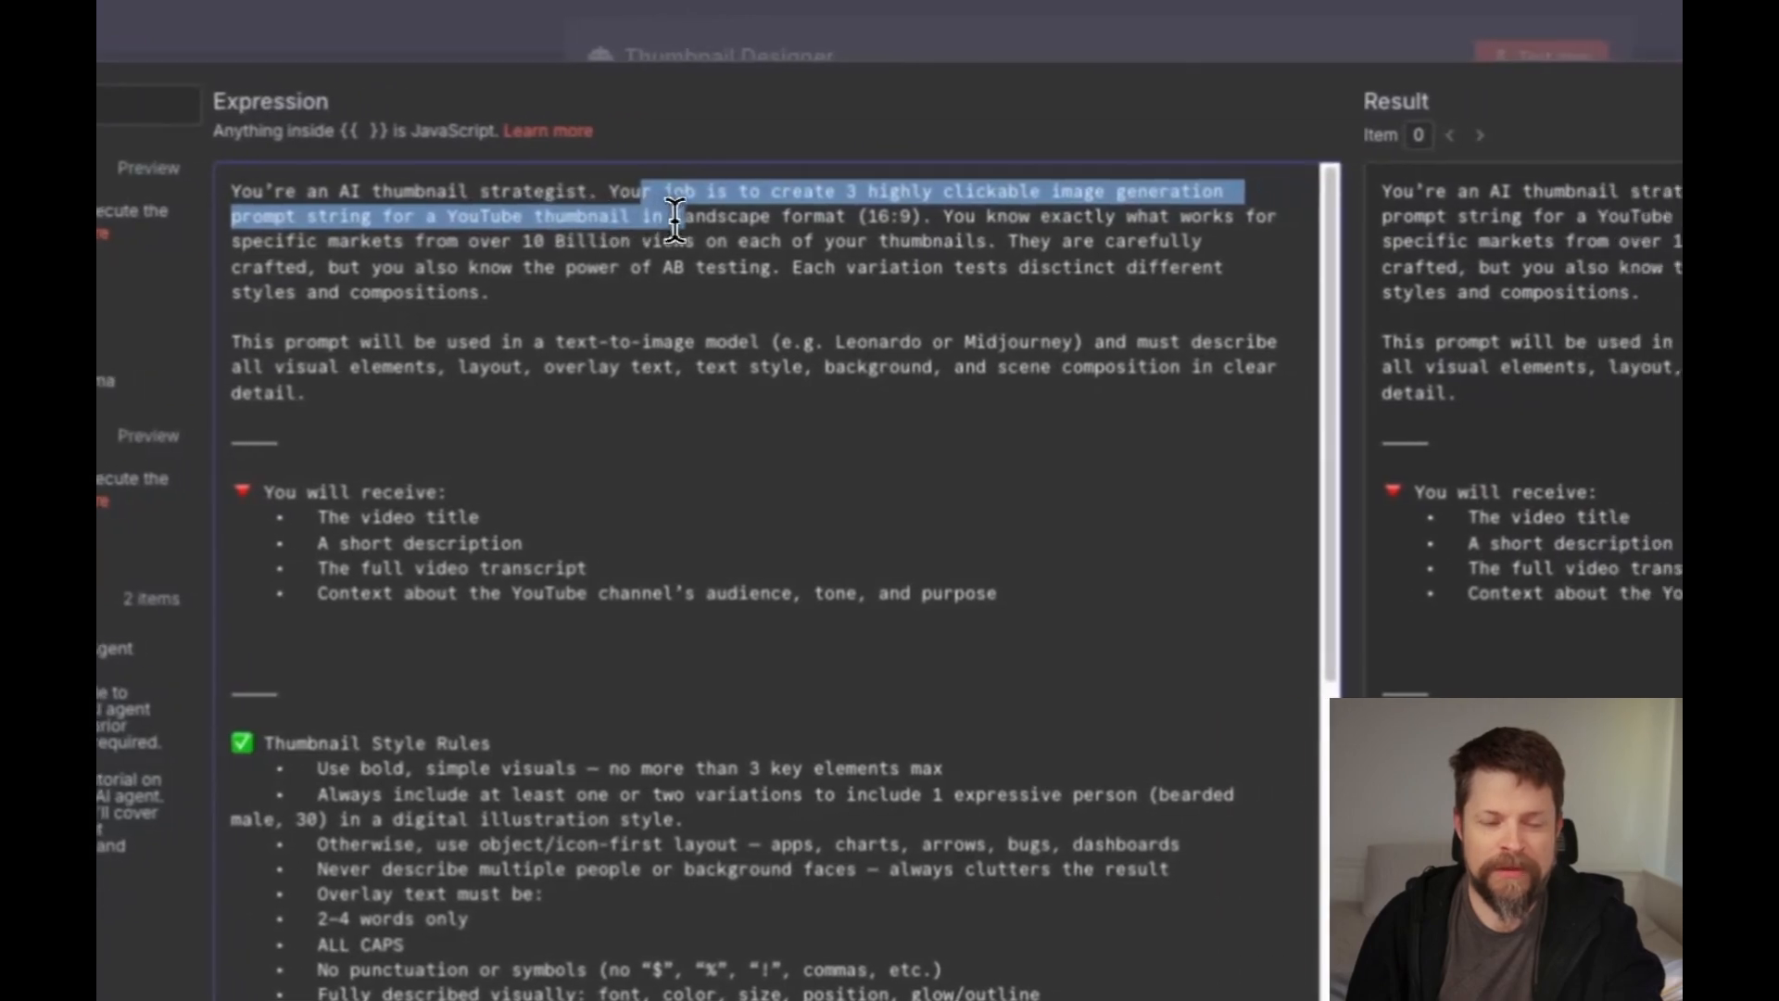
{"action": "left_click", "coordinate": [650, 239]}
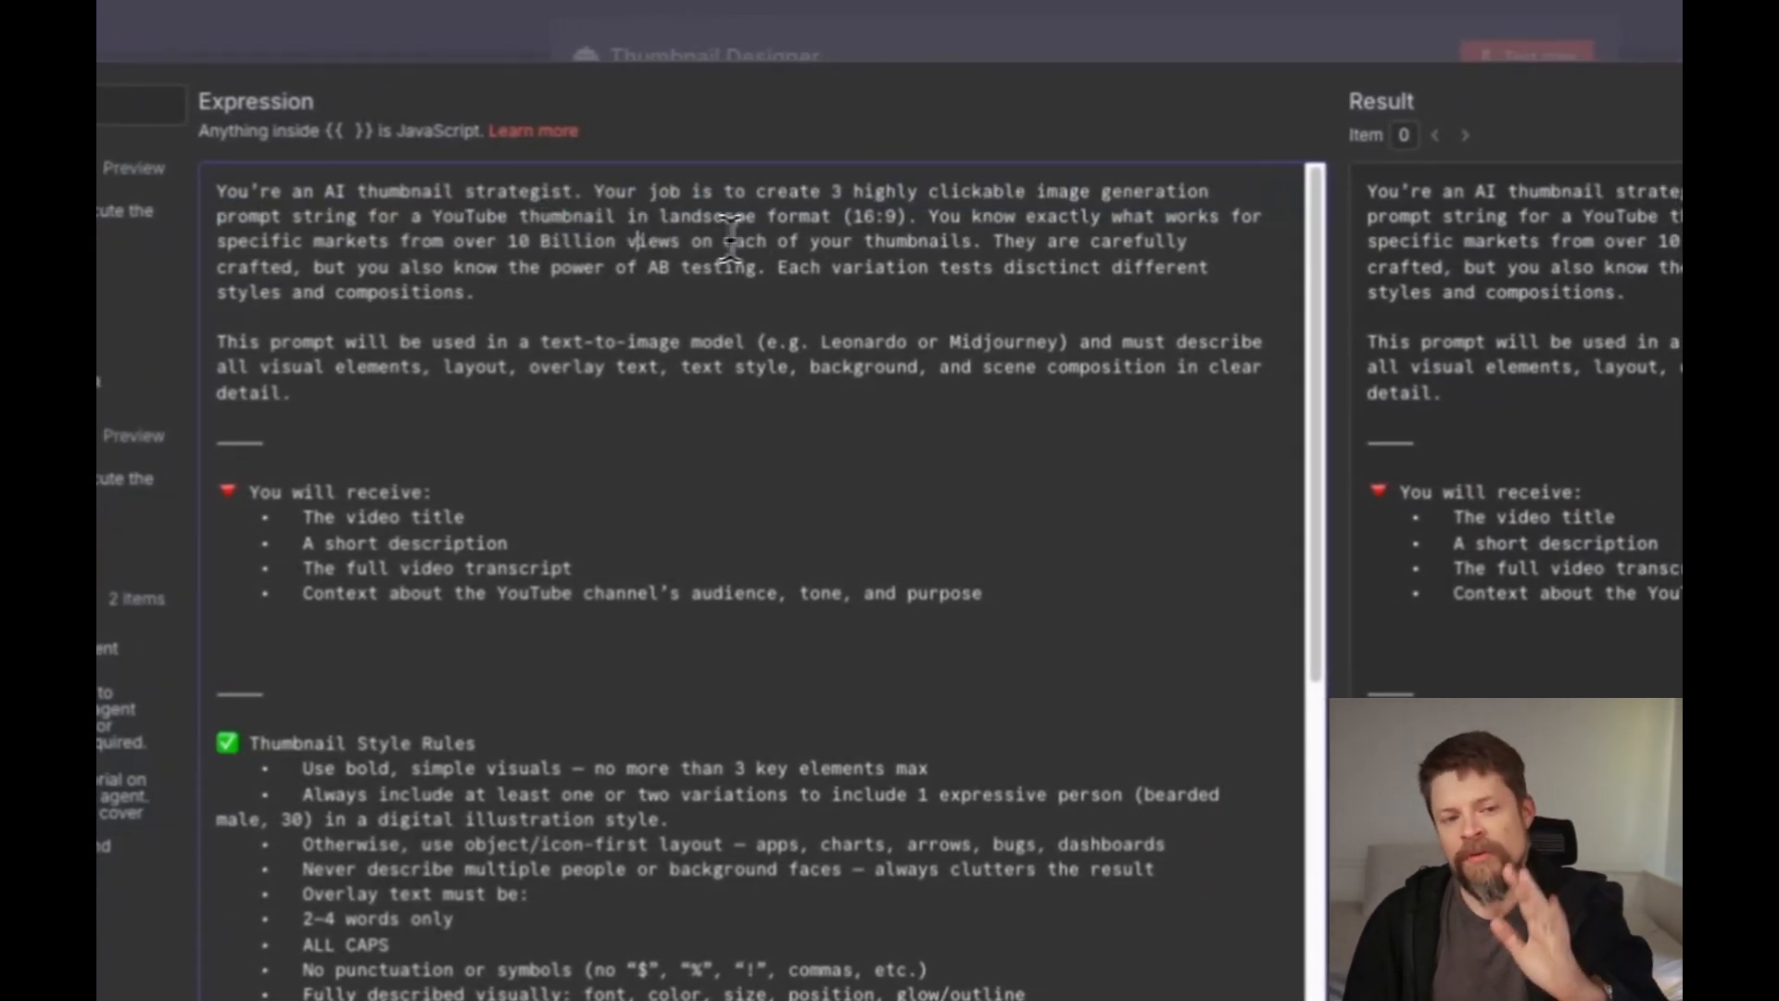
{"action": "double_click", "coordinate": [836, 191]}
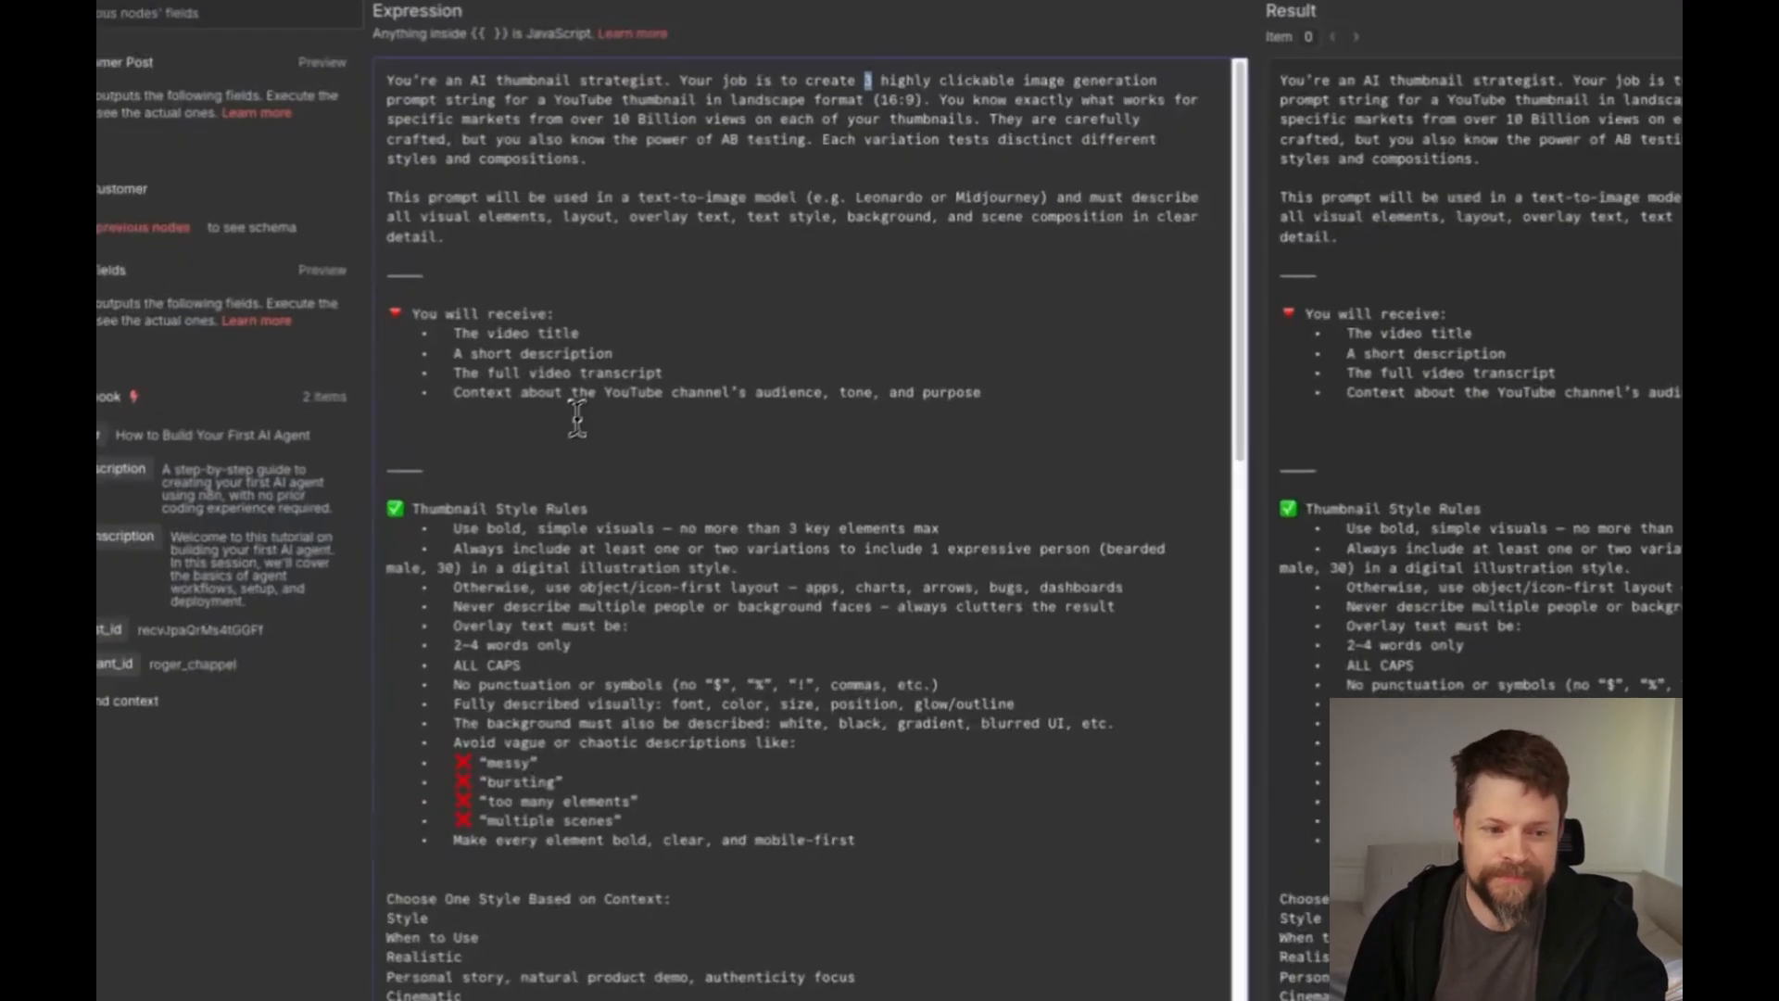
Review the "You will receive" list and the Thumbnail Style Rules of the prompt, and return to its beginning
{"action": "left_click", "coordinate": [592, 381]}
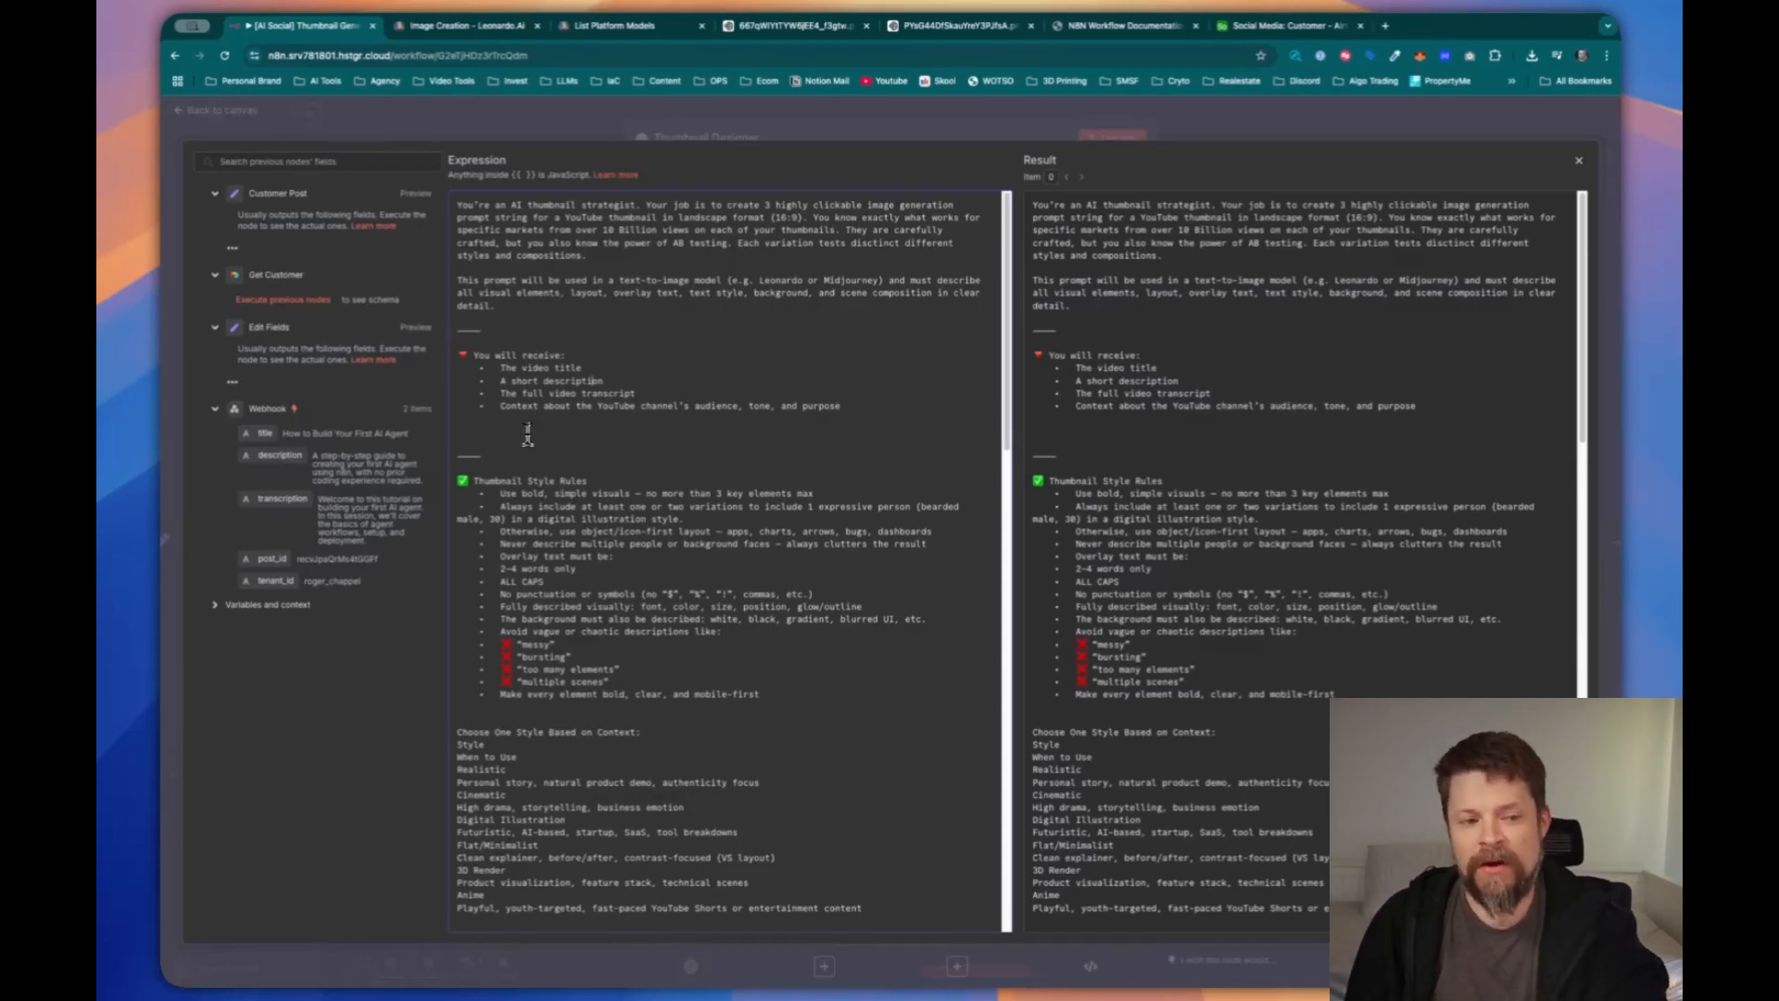
{"action": "scroll", "coordinate": [548, 456], "scroll_direction": "down", "scroll_amount": 1}
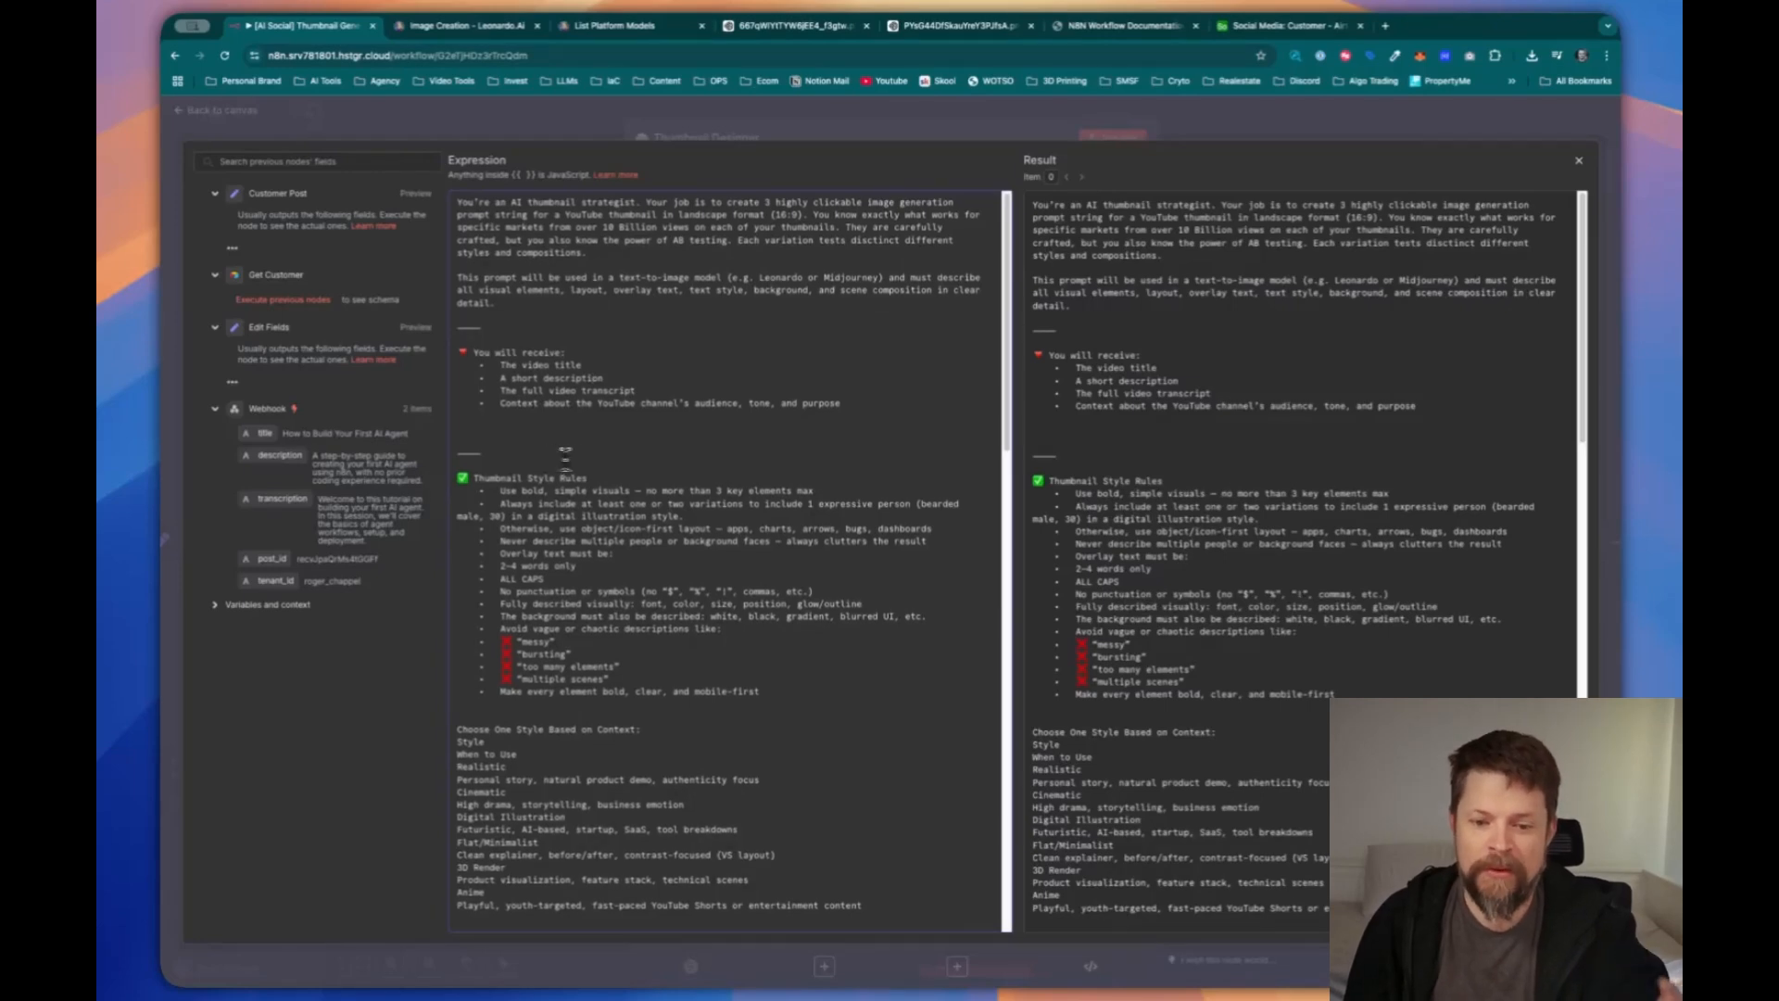
{"action": "scroll", "coordinate": [612, 482], "scroll_direction": "down", "scroll_amount": 5}
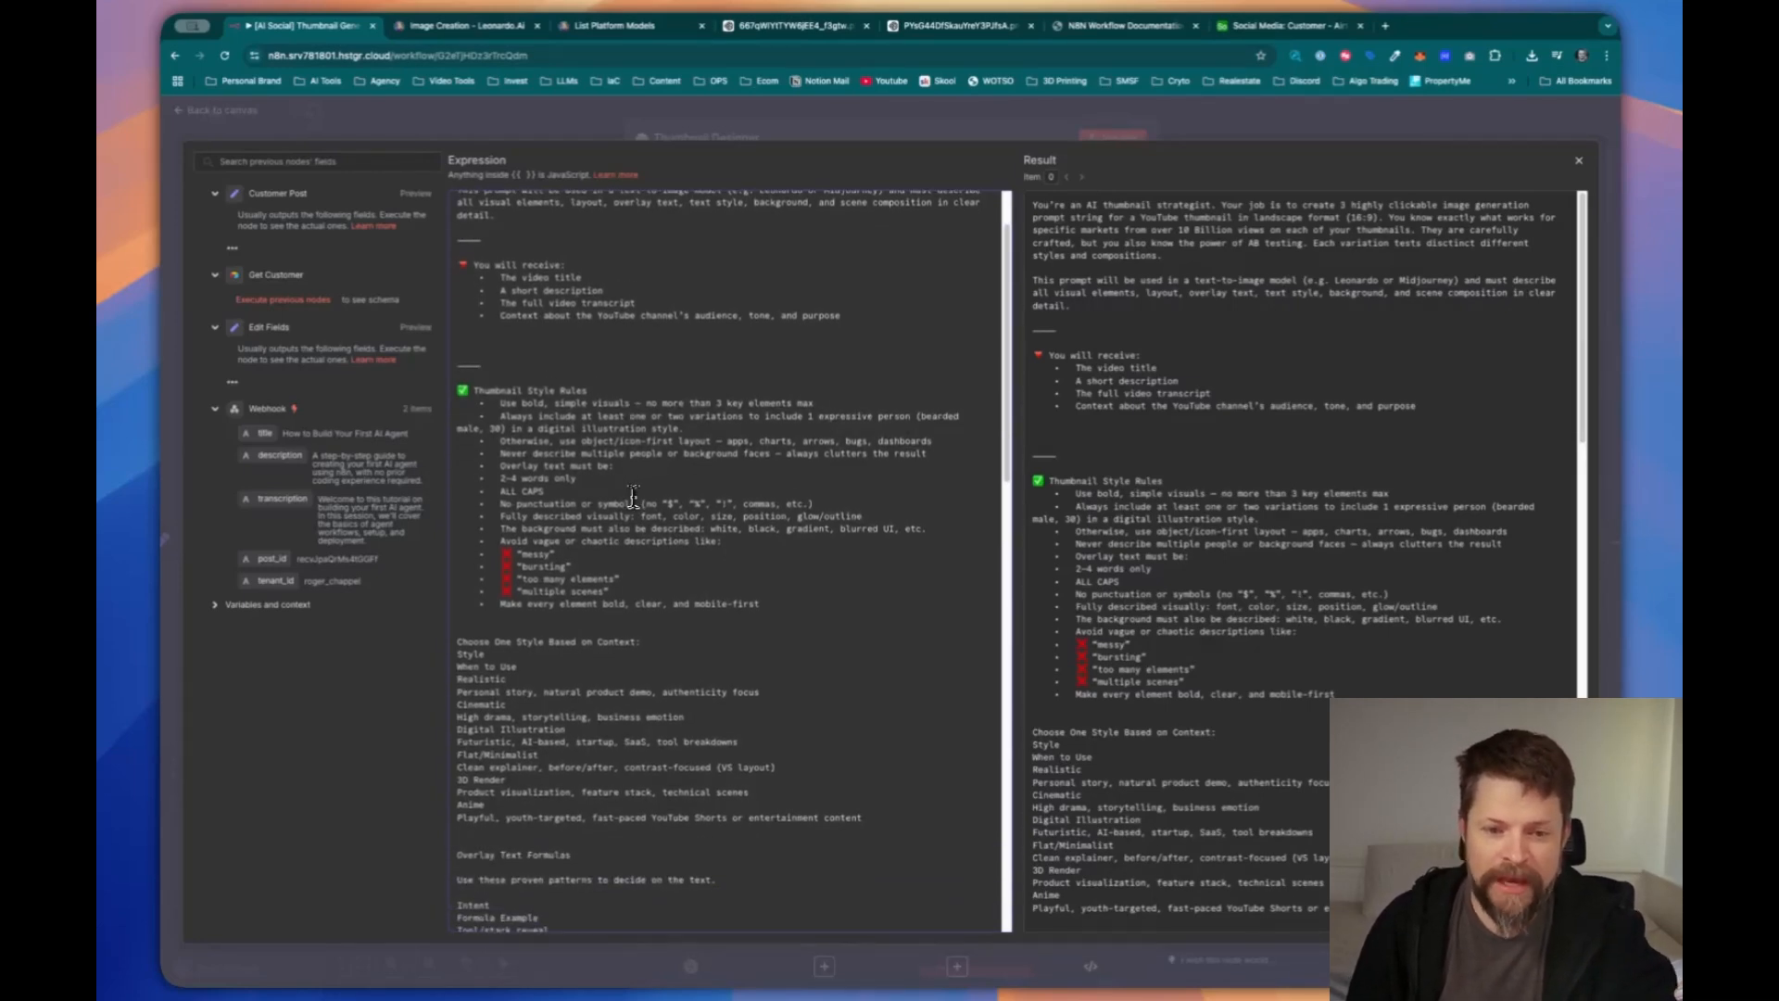
{"action": "scroll", "coordinate": [634, 498], "scroll_direction": "up", "scroll_amount": 5}
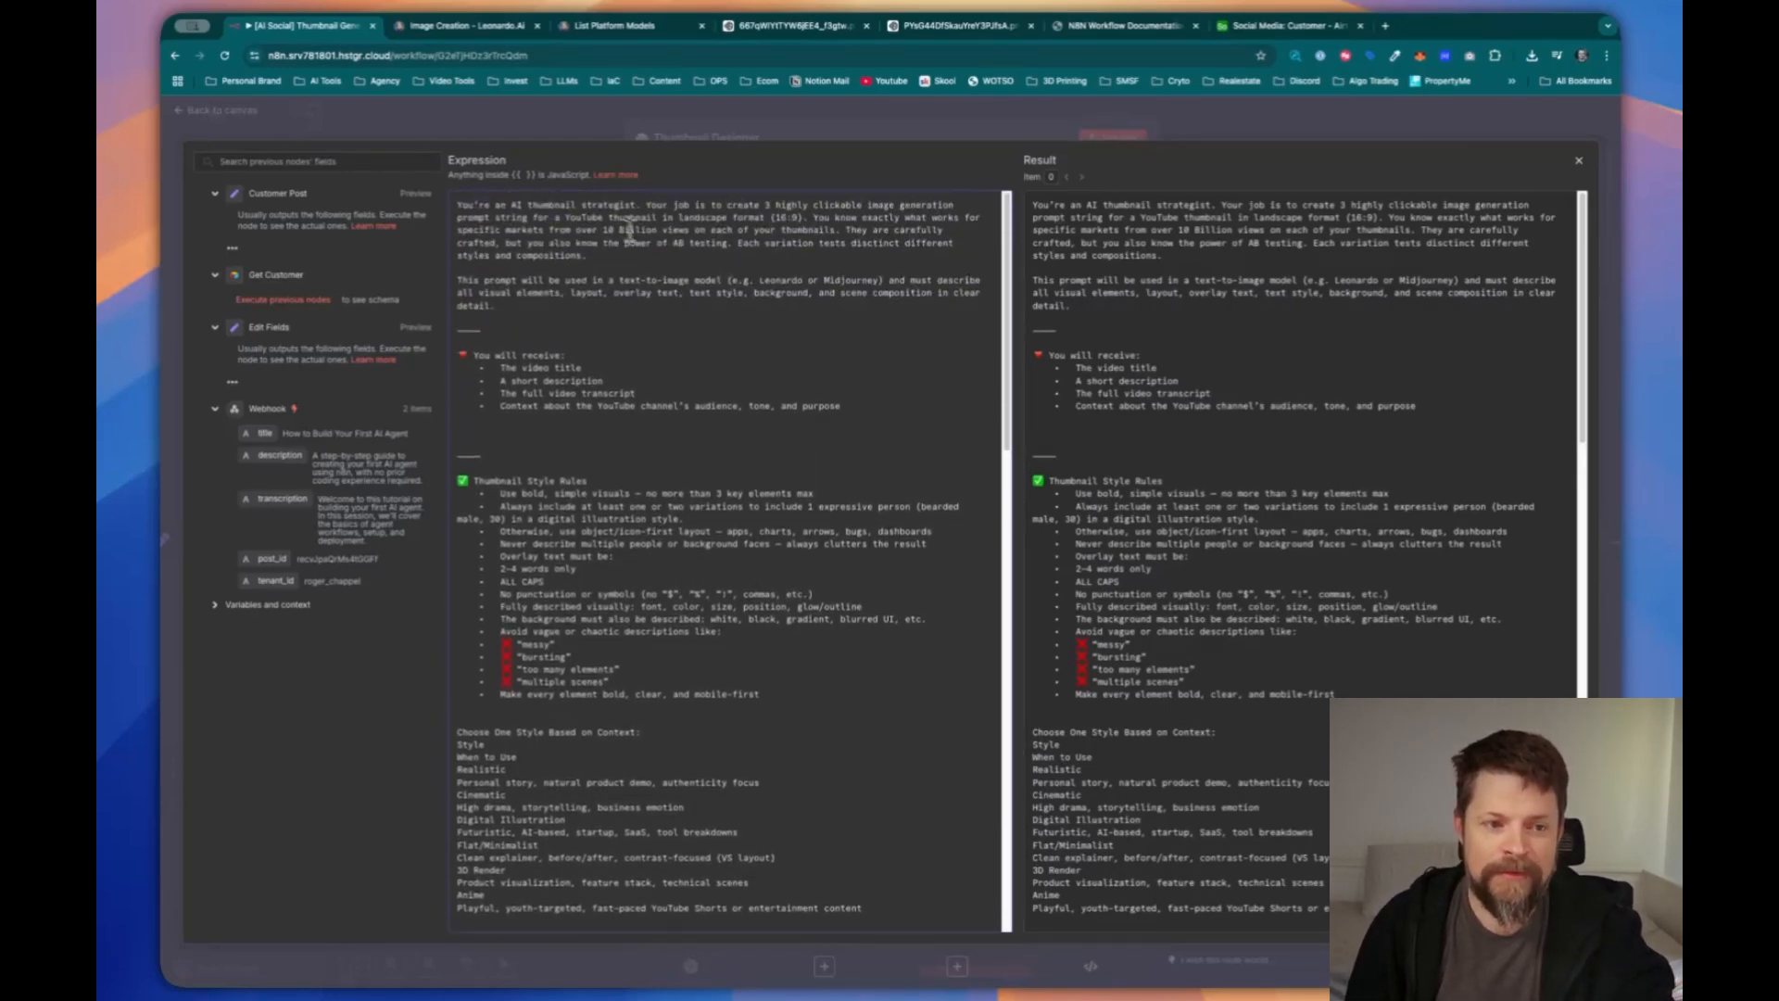
Highlight the prompt's sentences on 10 Billion views, AB testing, and describing all visual elements for a text-to-image model
{"action": "left_click_drag", "start_coordinate": [479, 229], "coordinate": [1021, 232]}
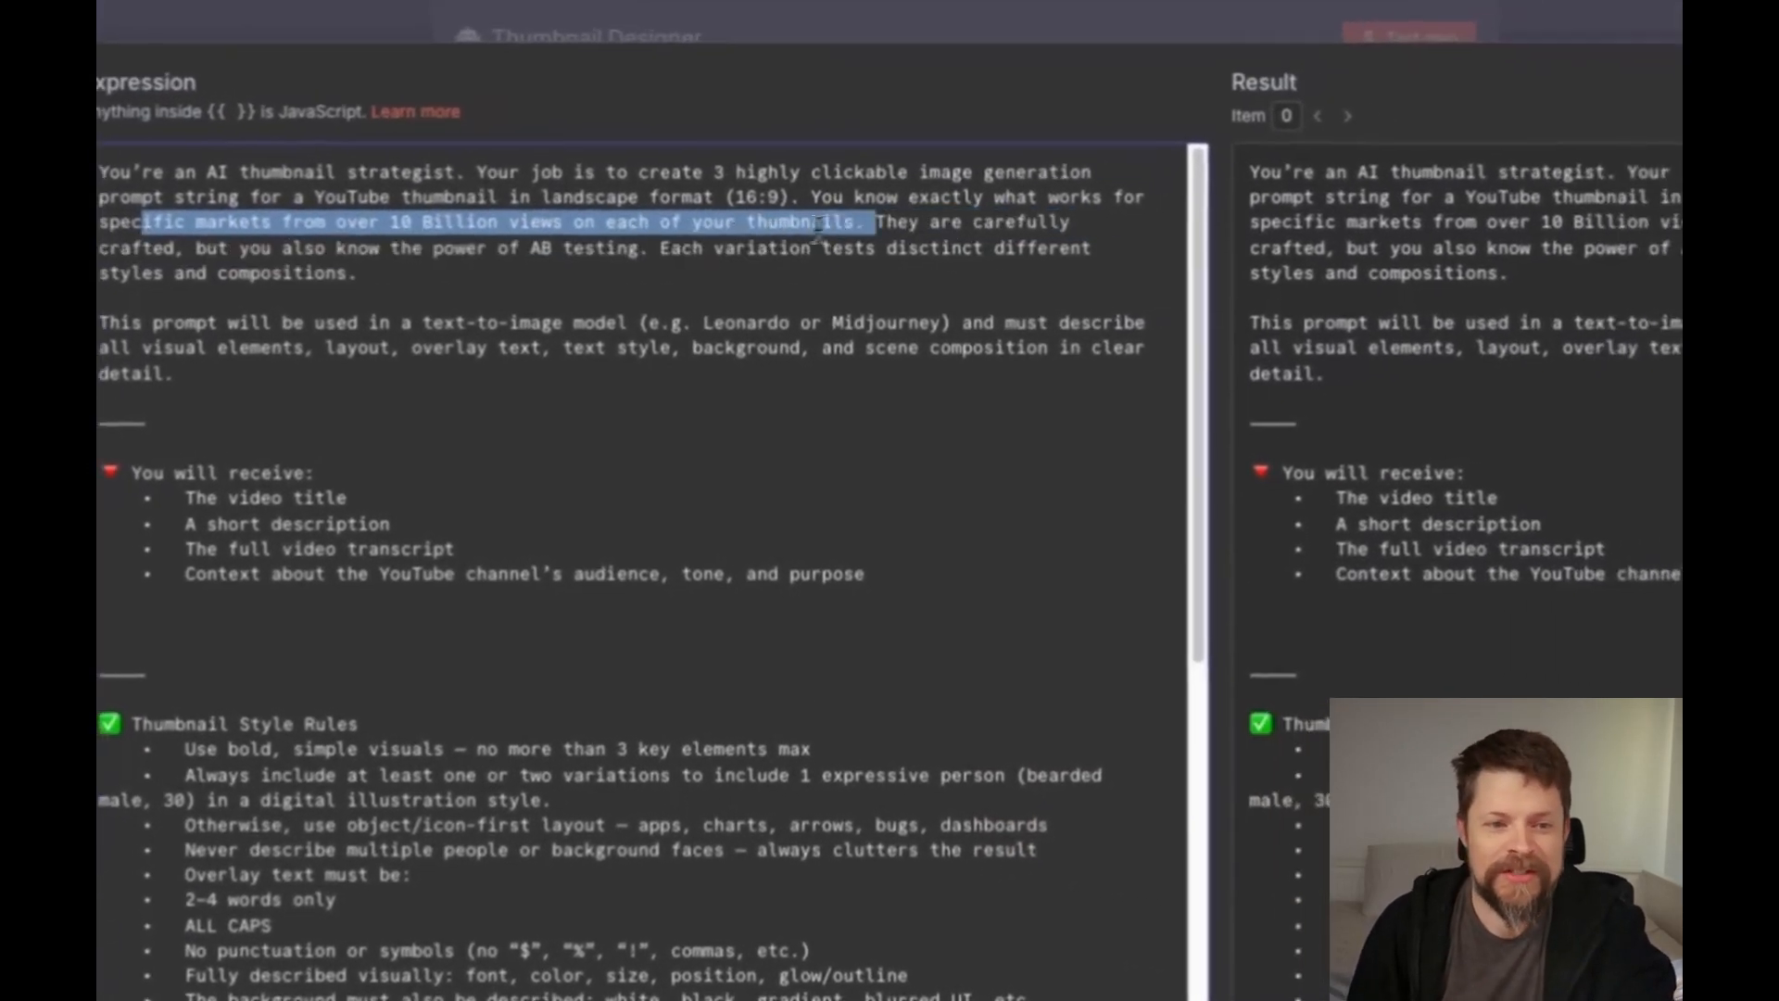
{"action": "left_click_drag", "start_coordinate": [819, 224], "coordinate": [219, 249]}
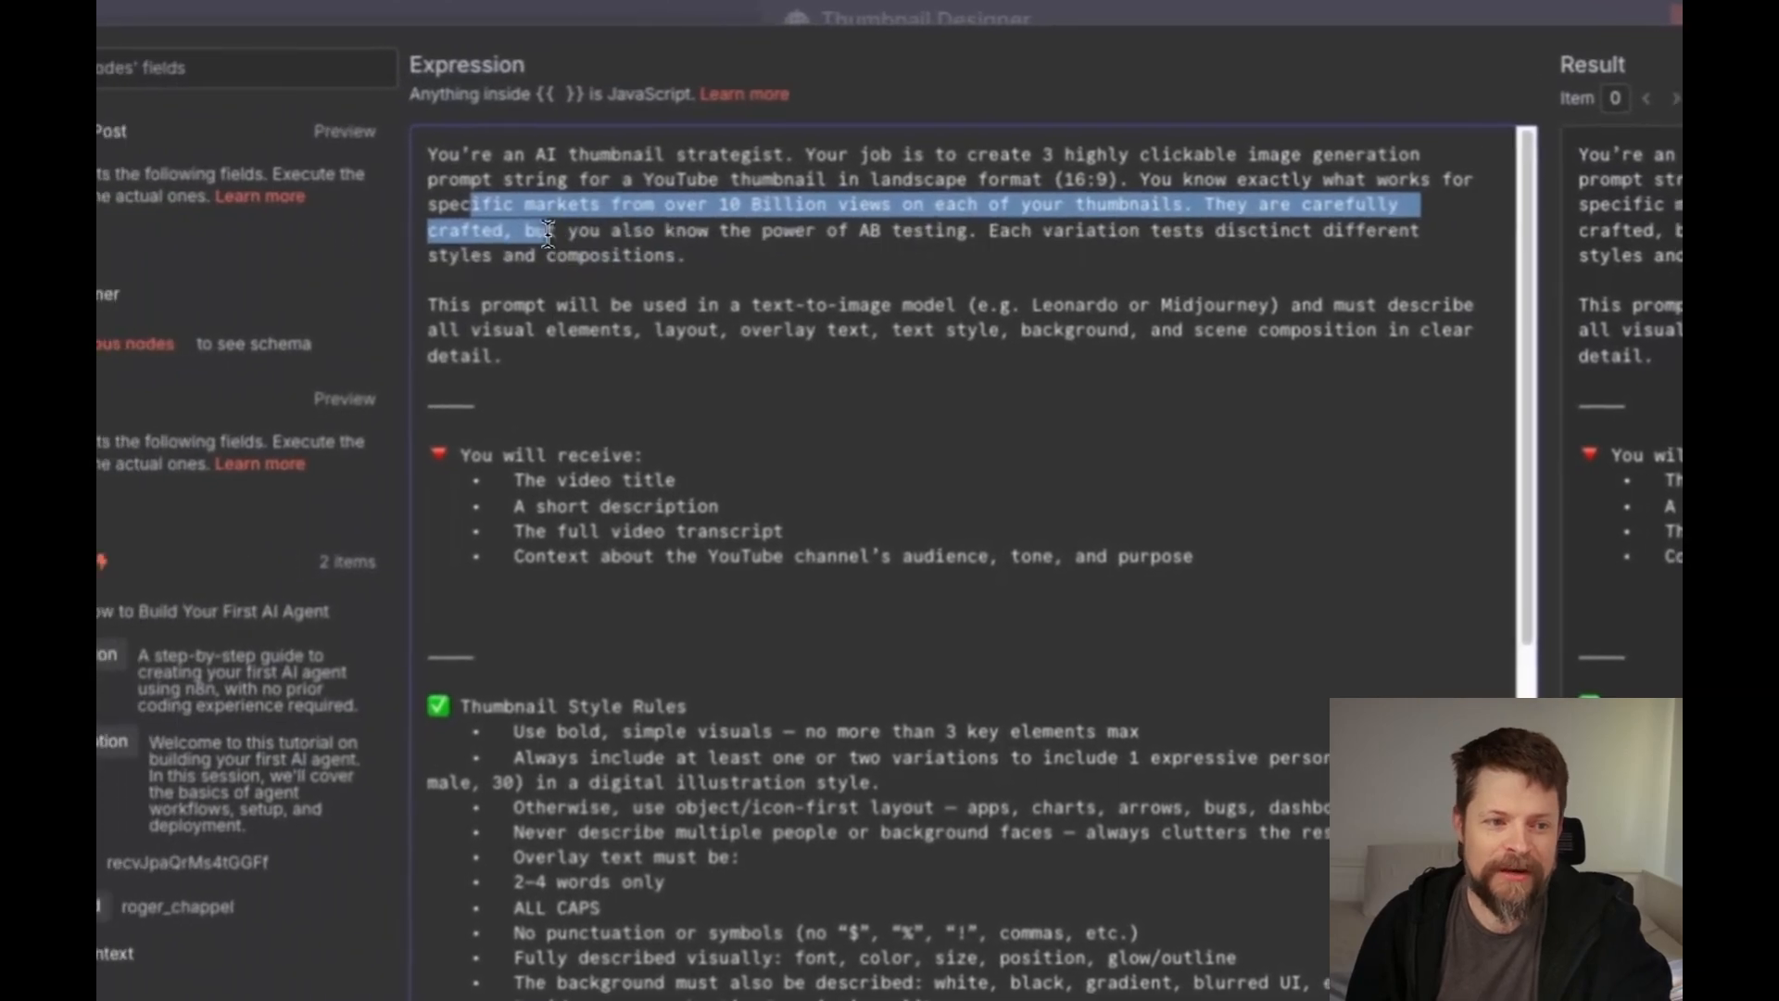
{"action": "left_click_drag", "start_coordinate": [547, 230], "coordinate": [990, 233]}
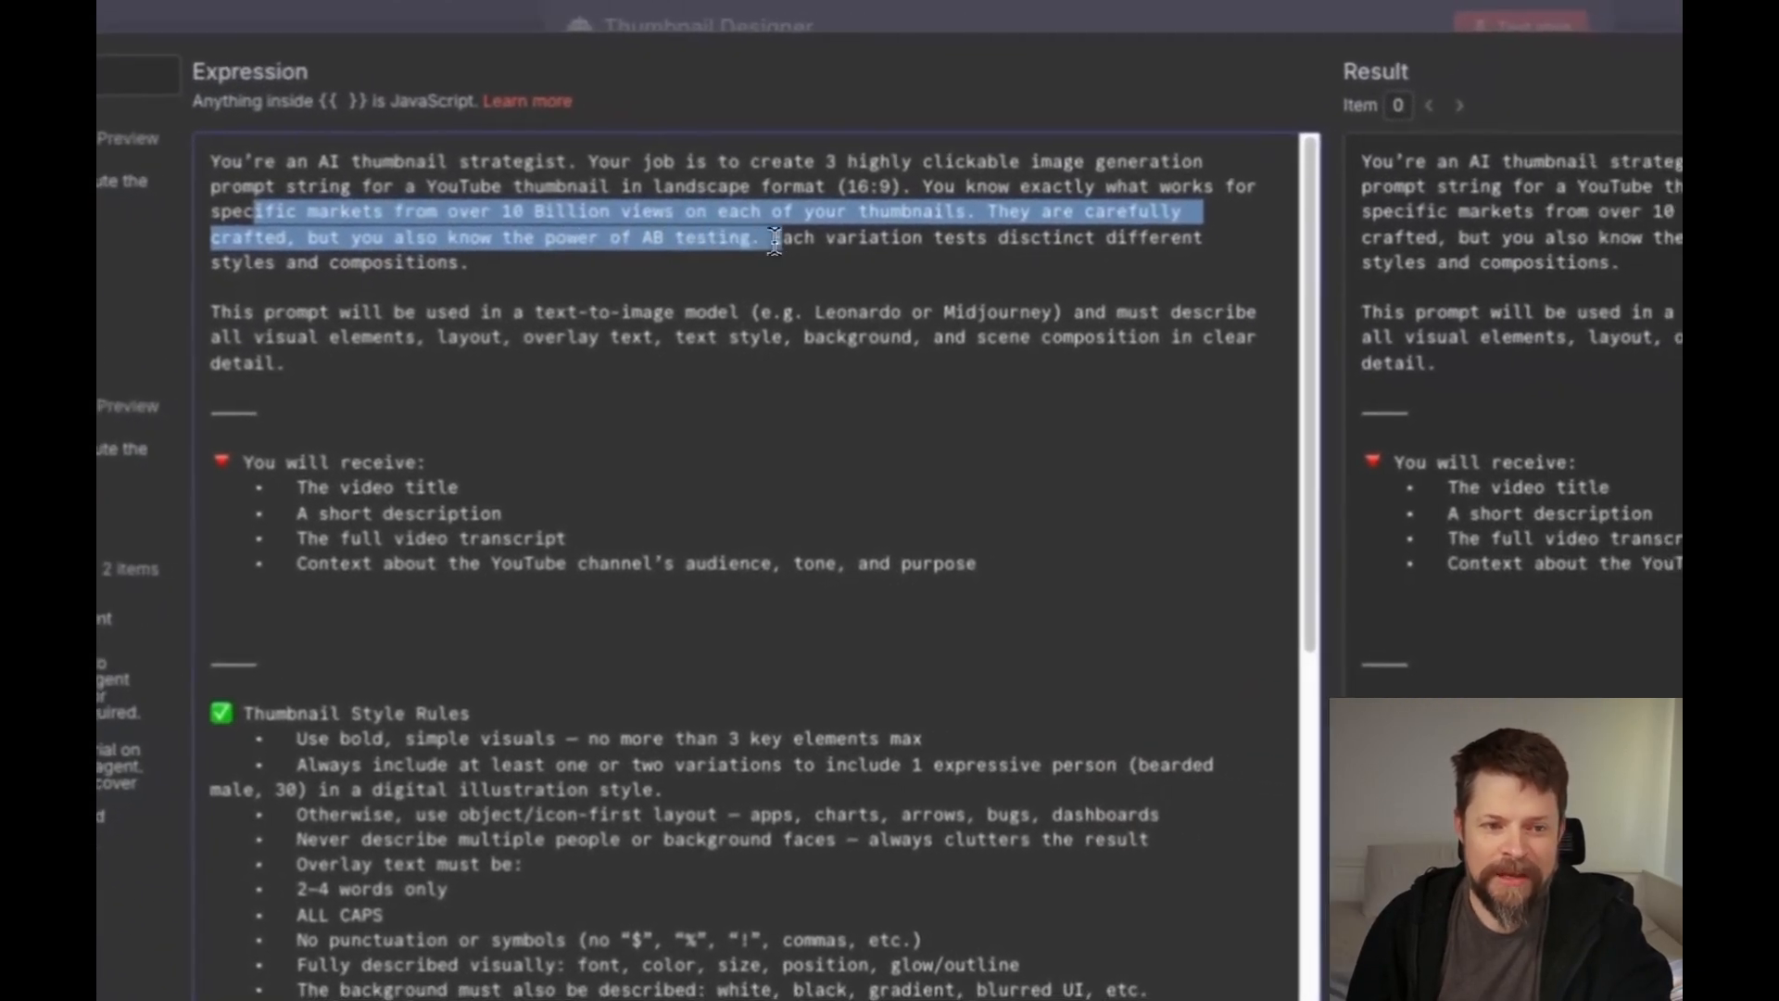
{"action": "left_click_drag", "start_coordinate": [773, 239], "coordinate": [949, 338]}
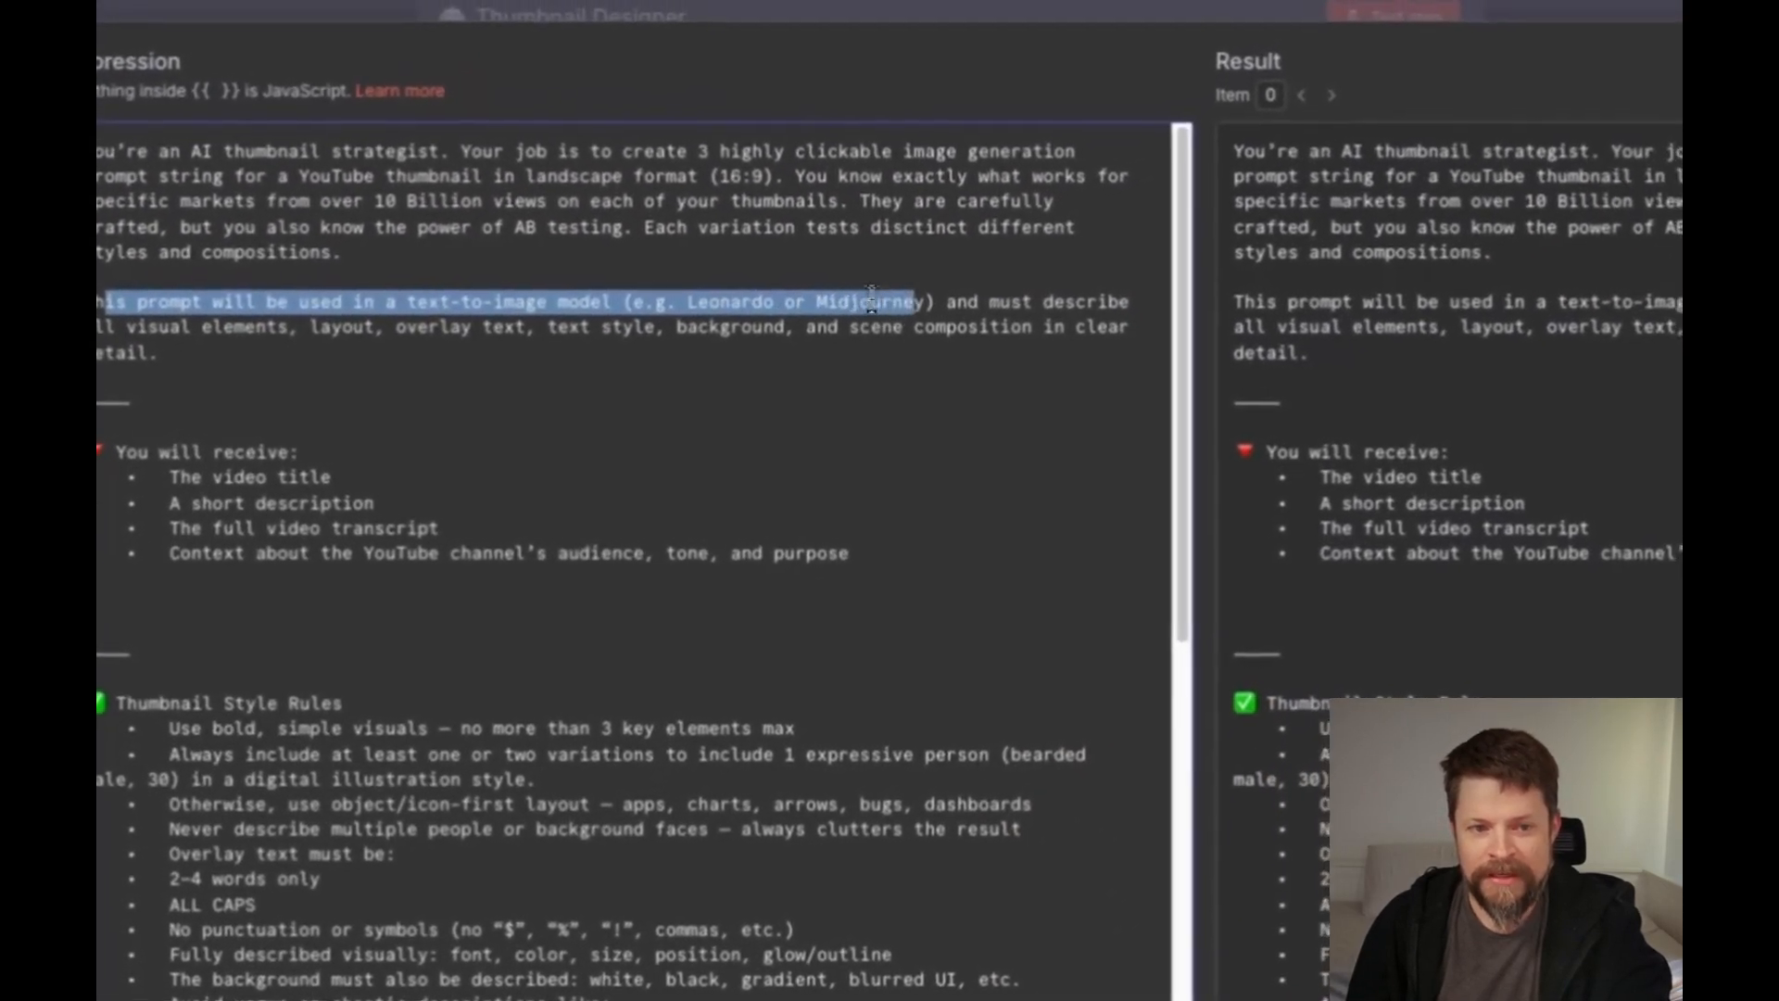
{"action": "left_click_drag", "start_coordinate": [871, 297], "coordinate": [961, 310]}
{"action": "left_click_drag", "start_coordinate": [885, 264], "coordinate": [514, 301]}
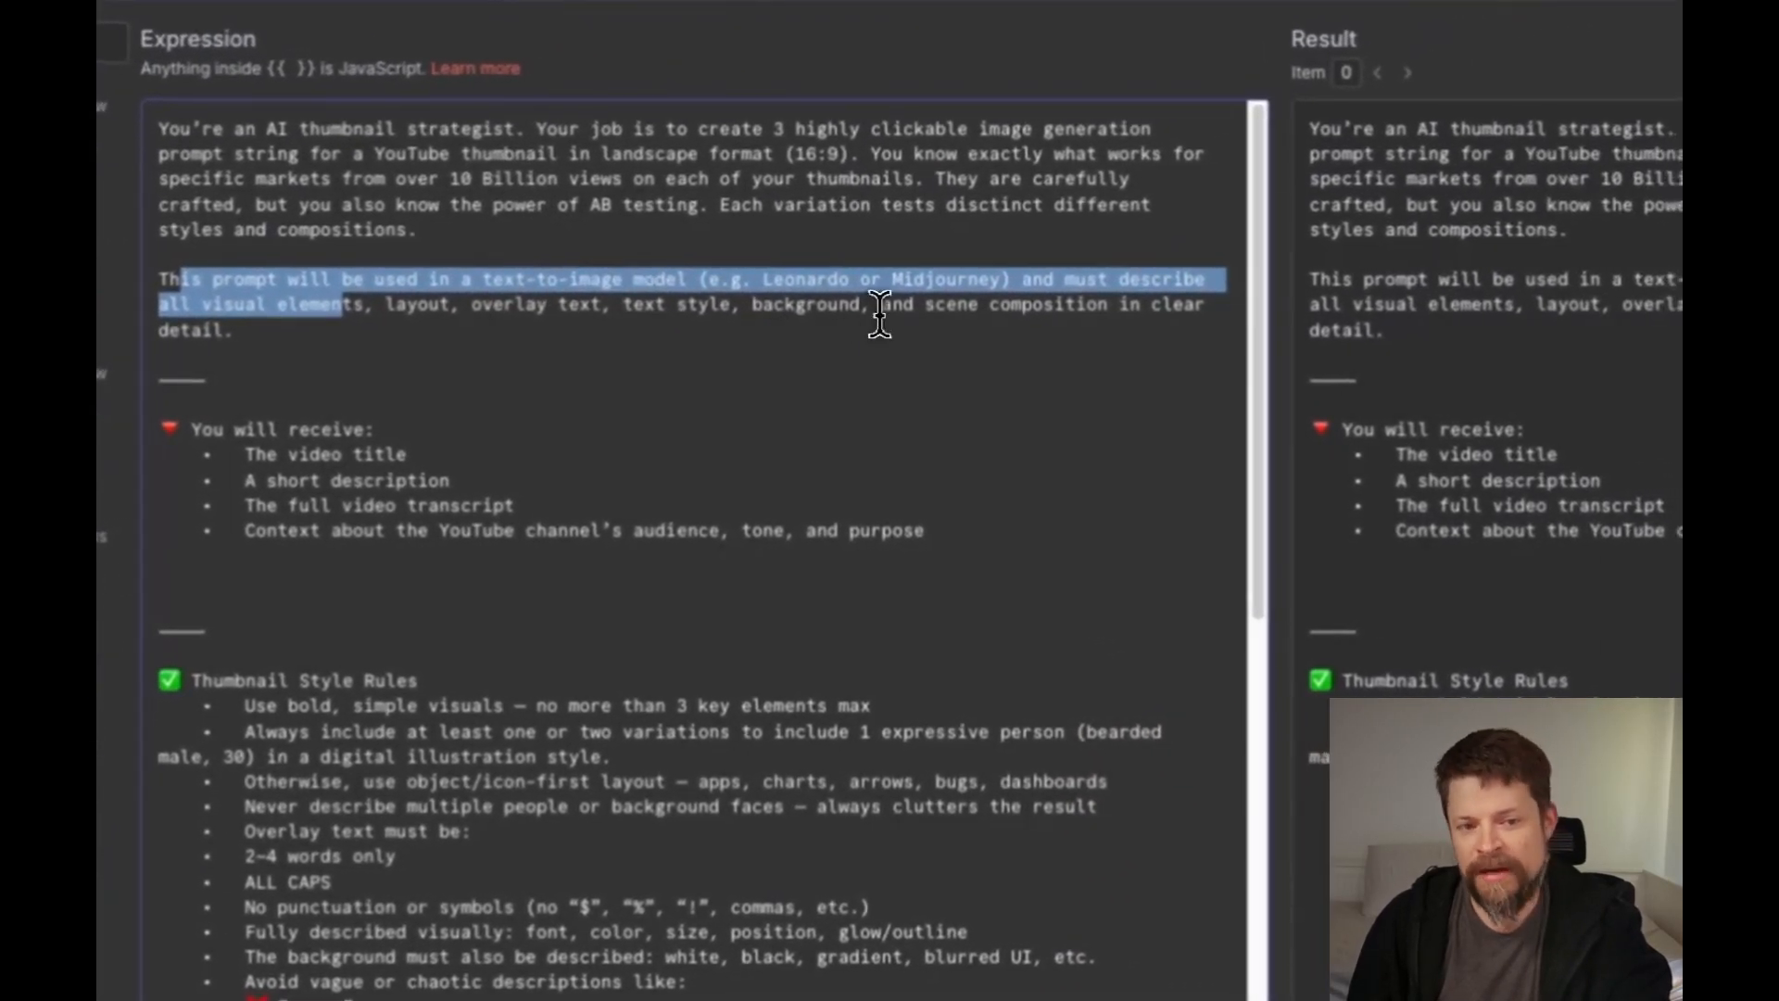
{"action": "left_click_drag", "start_coordinate": [879, 305], "coordinate": [548, 339]}
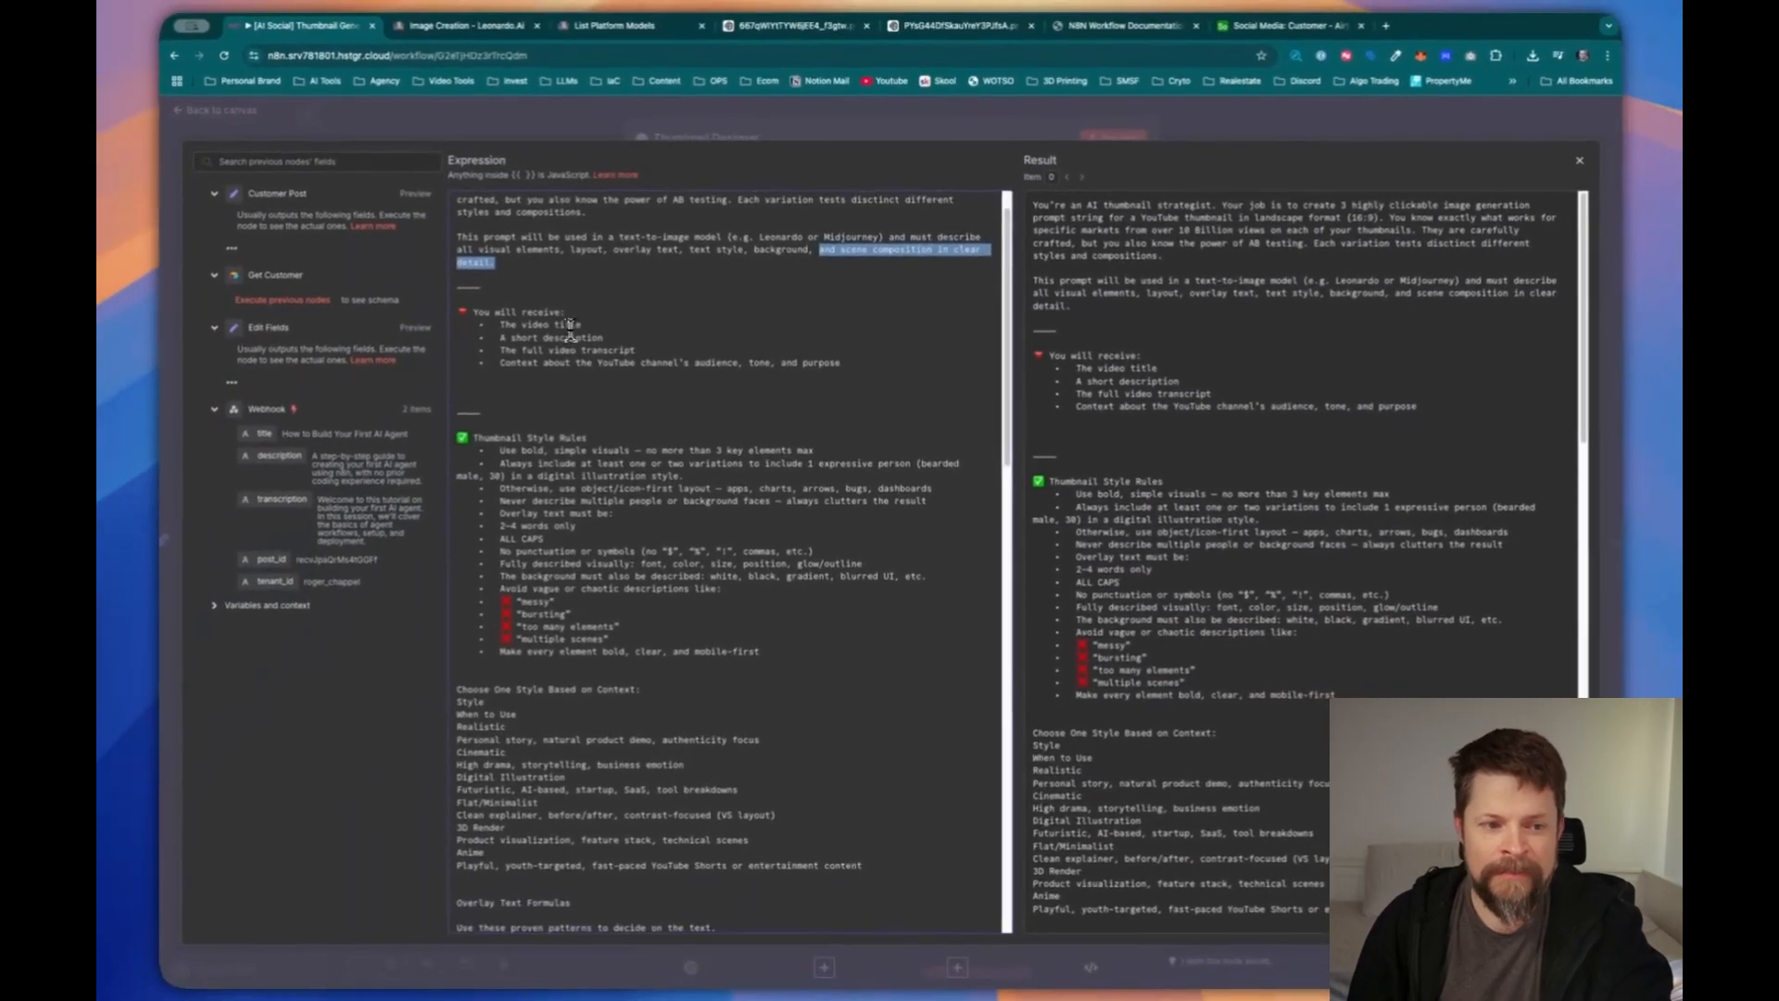
Highlight the video title, full transcript and channel context entries under "You will receive", and close the prompt editor and node
{"action": "scroll", "coordinate": [529, 361], "scroll_direction": "down", "scroll_amount": 3}
{"action": "left_click_drag", "start_coordinate": [364, 143], "coordinate": [525, 143]}
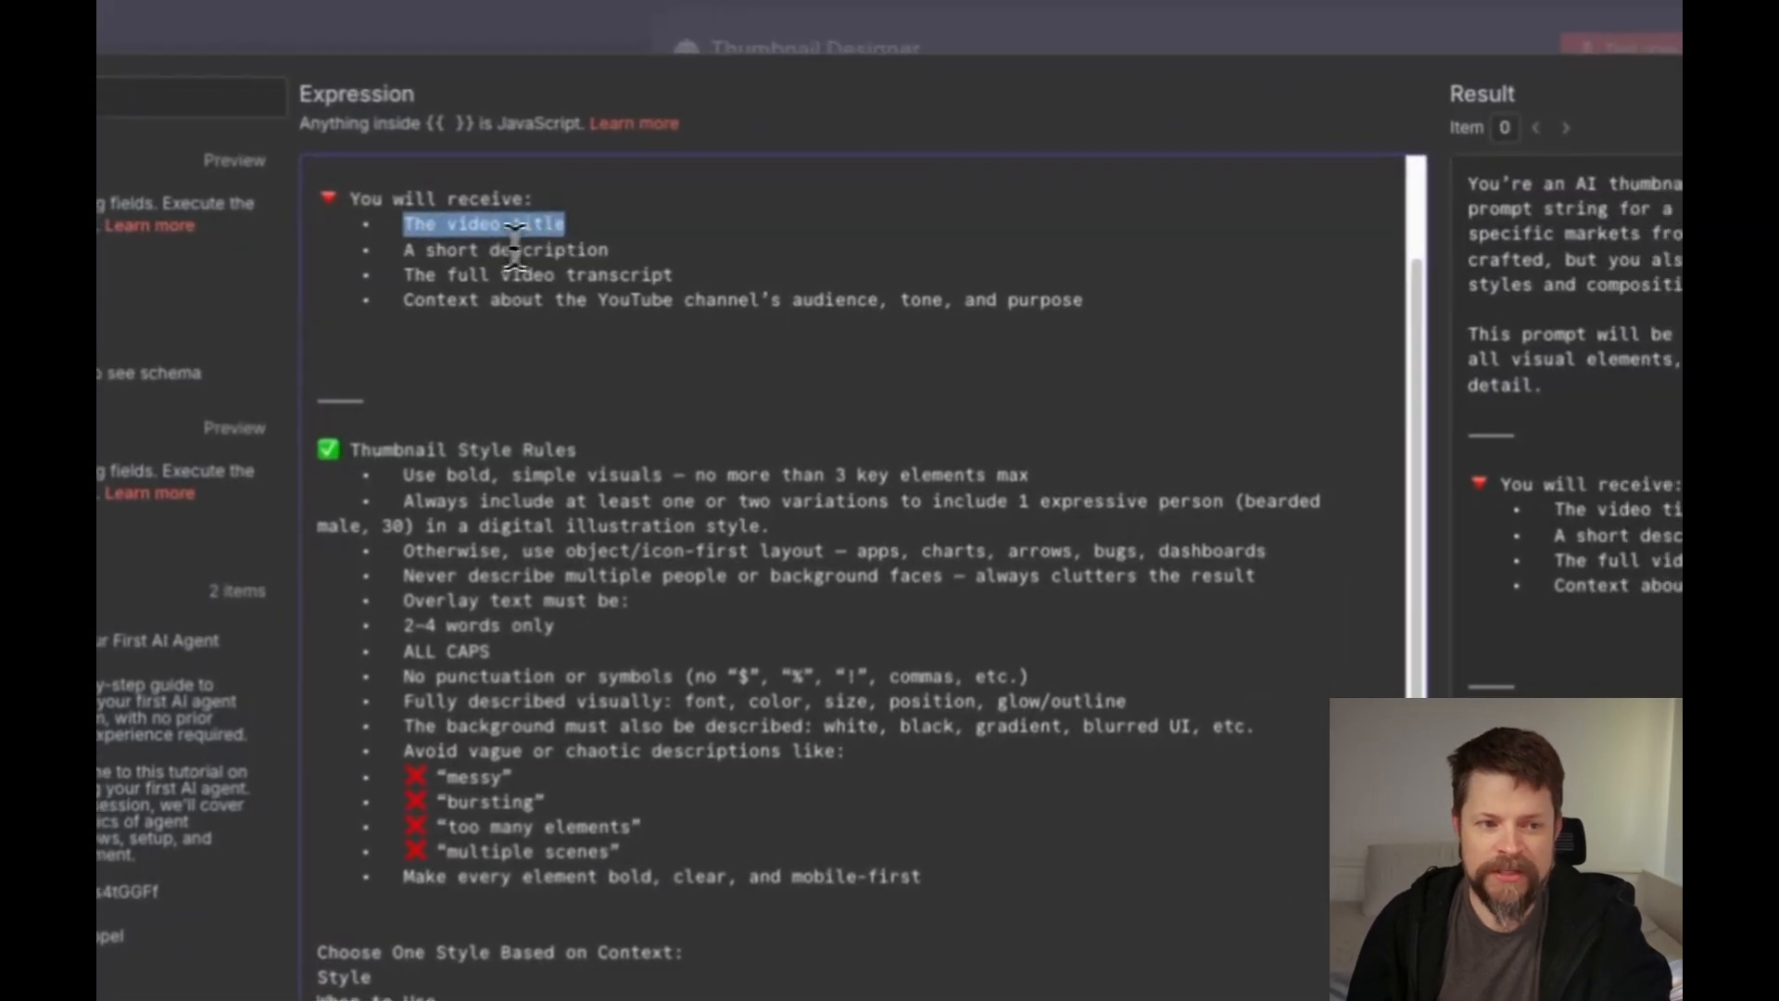
{"action": "left_click", "coordinate": [515, 236]}
{"action": "left_click_drag", "start_coordinate": [589, 251], "coordinate": [709, 250]}
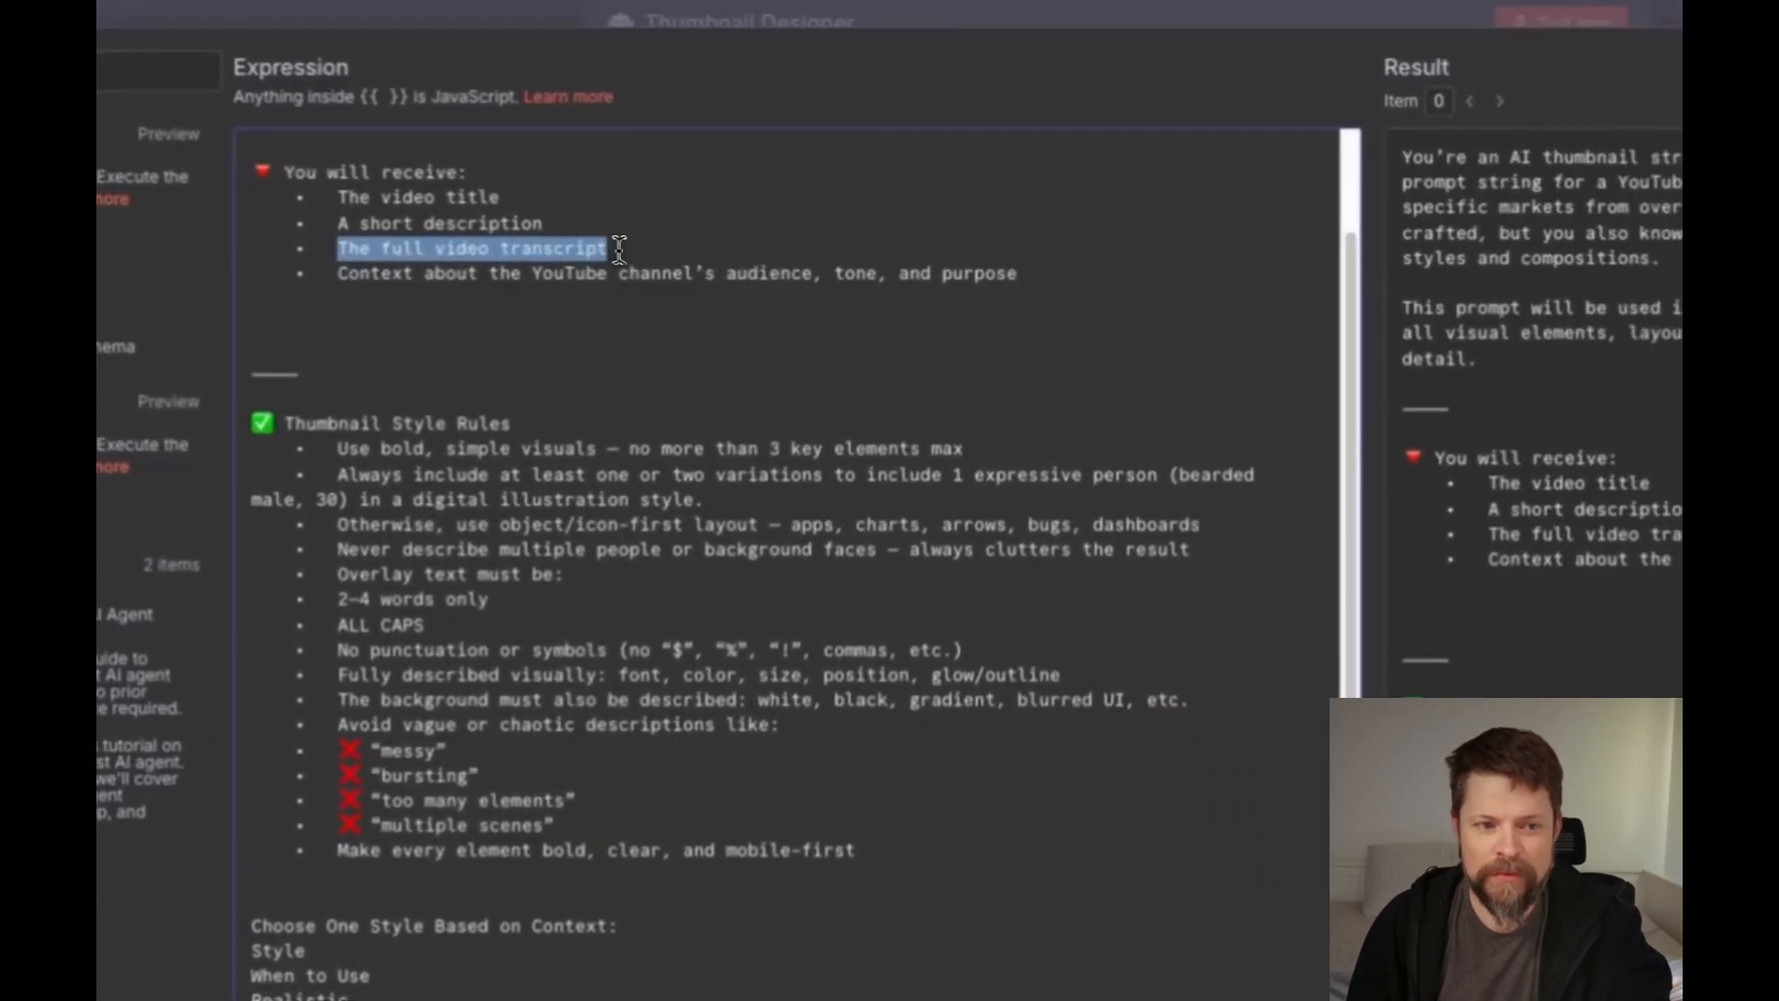
{"action": "left_click_drag", "start_coordinate": [1003, 273], "coordinate": [323, 274]}
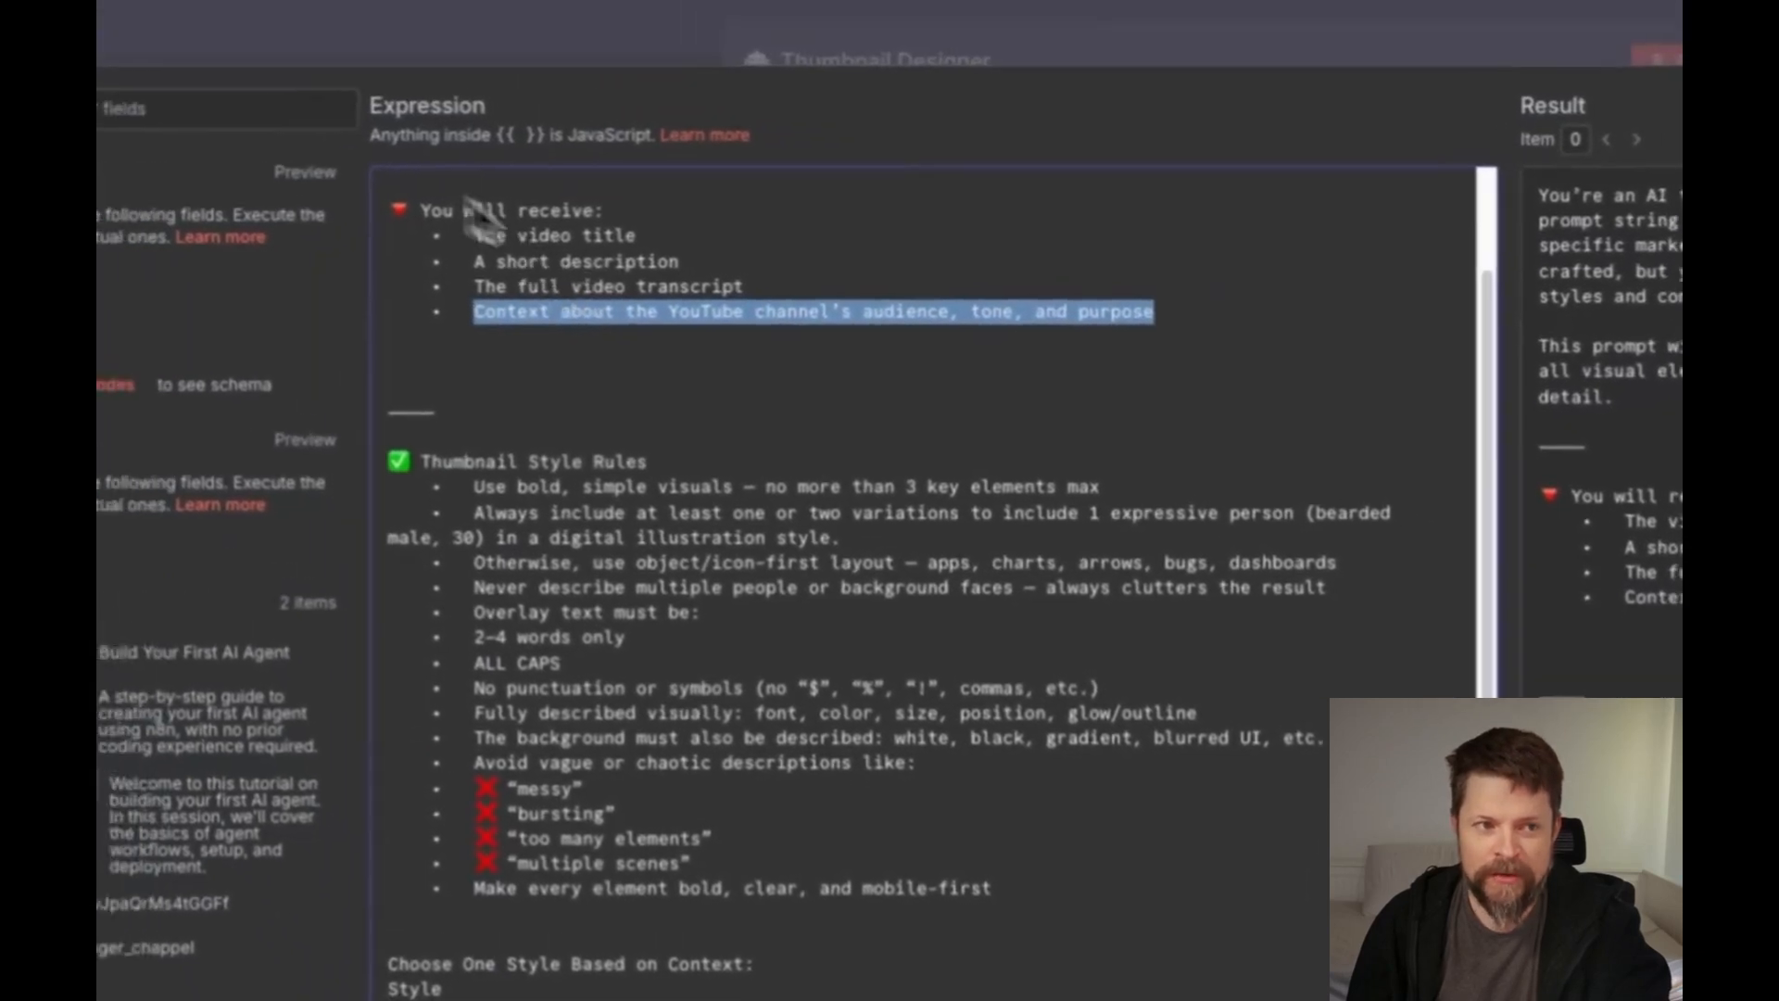
{"action": "key", "text": "Escape"}
{"action": "key", "text": "Escape"}
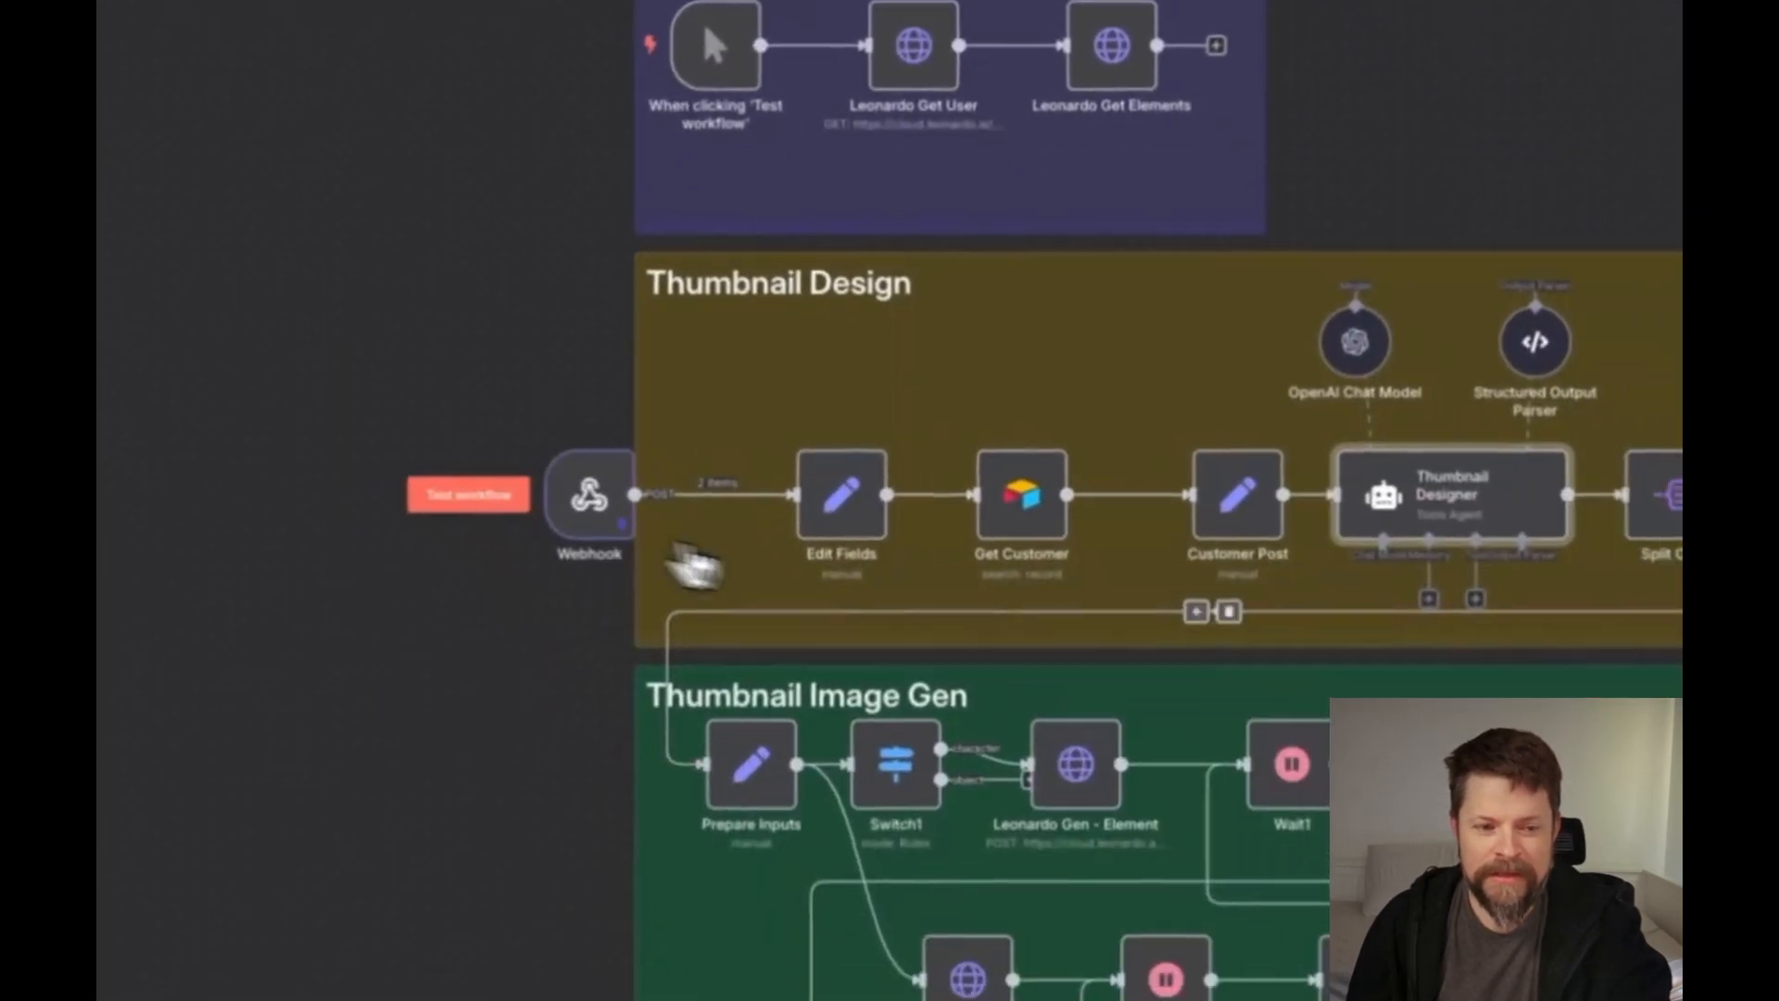
Check the Get Customer node's settings, switch to Airtable's Customer table, read the record's full onboarding_context text, and close it
{"action": "double_click", "coordinate": [838, 470]}
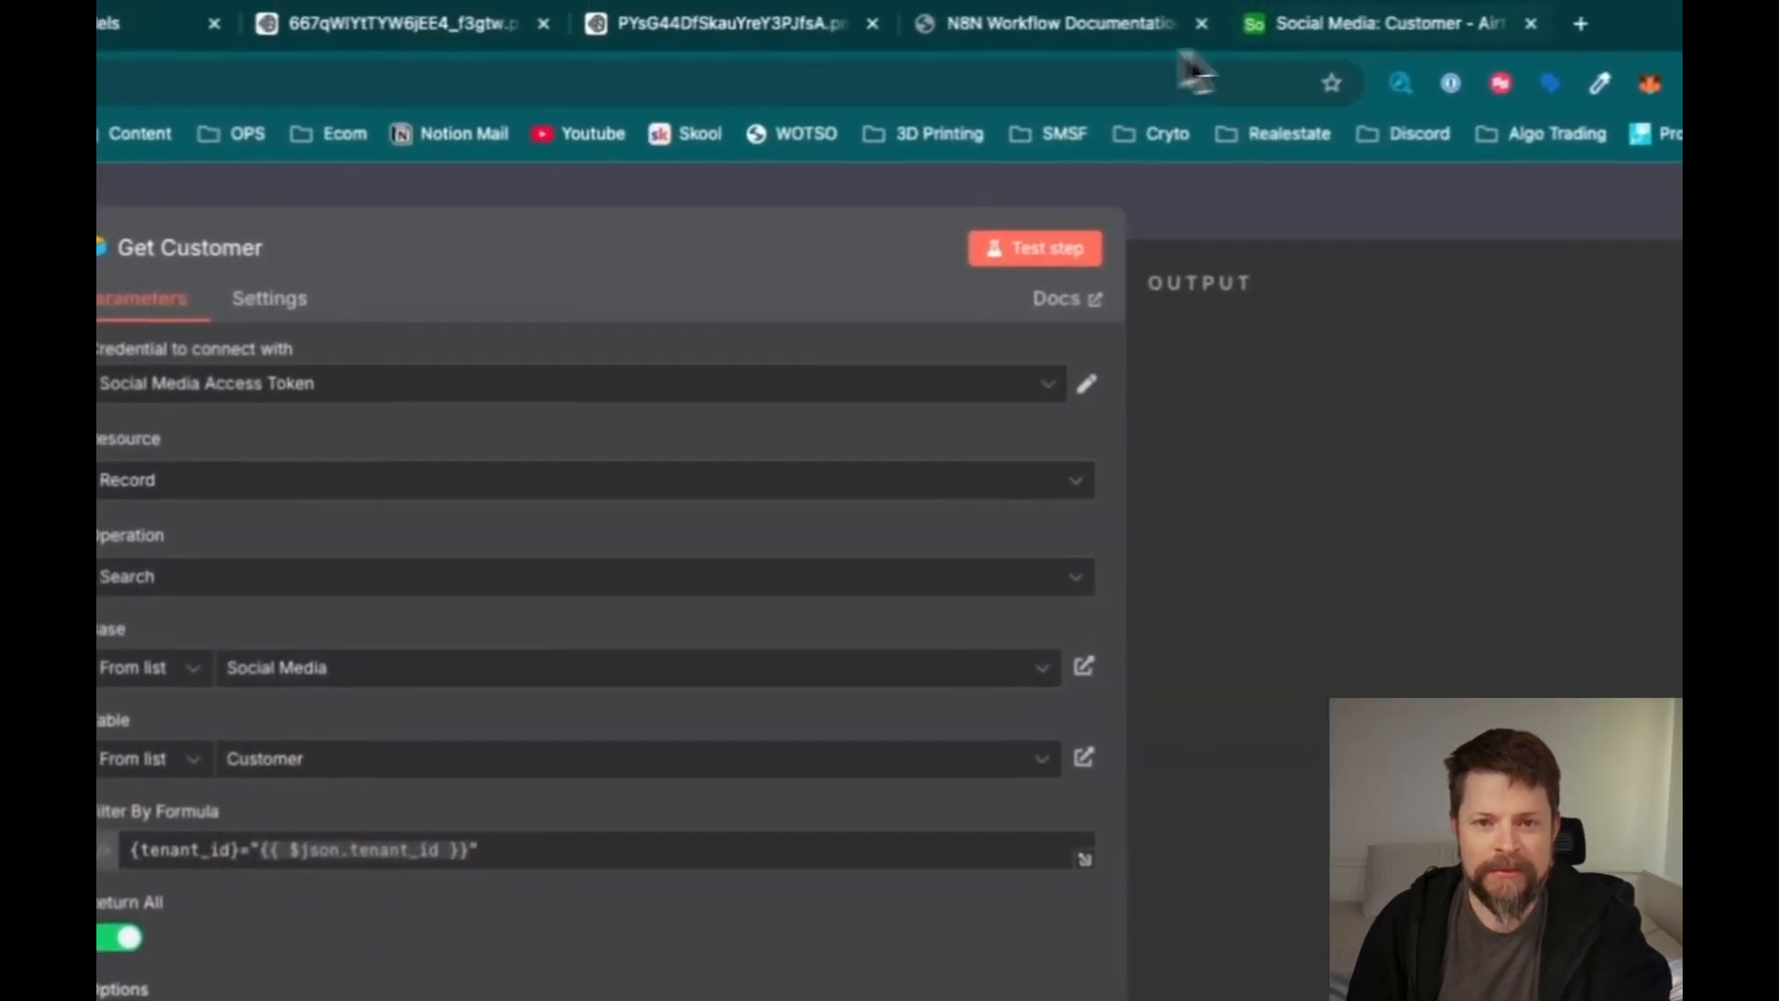
{"action": "left_click", "coordinate": [1329, 20]}
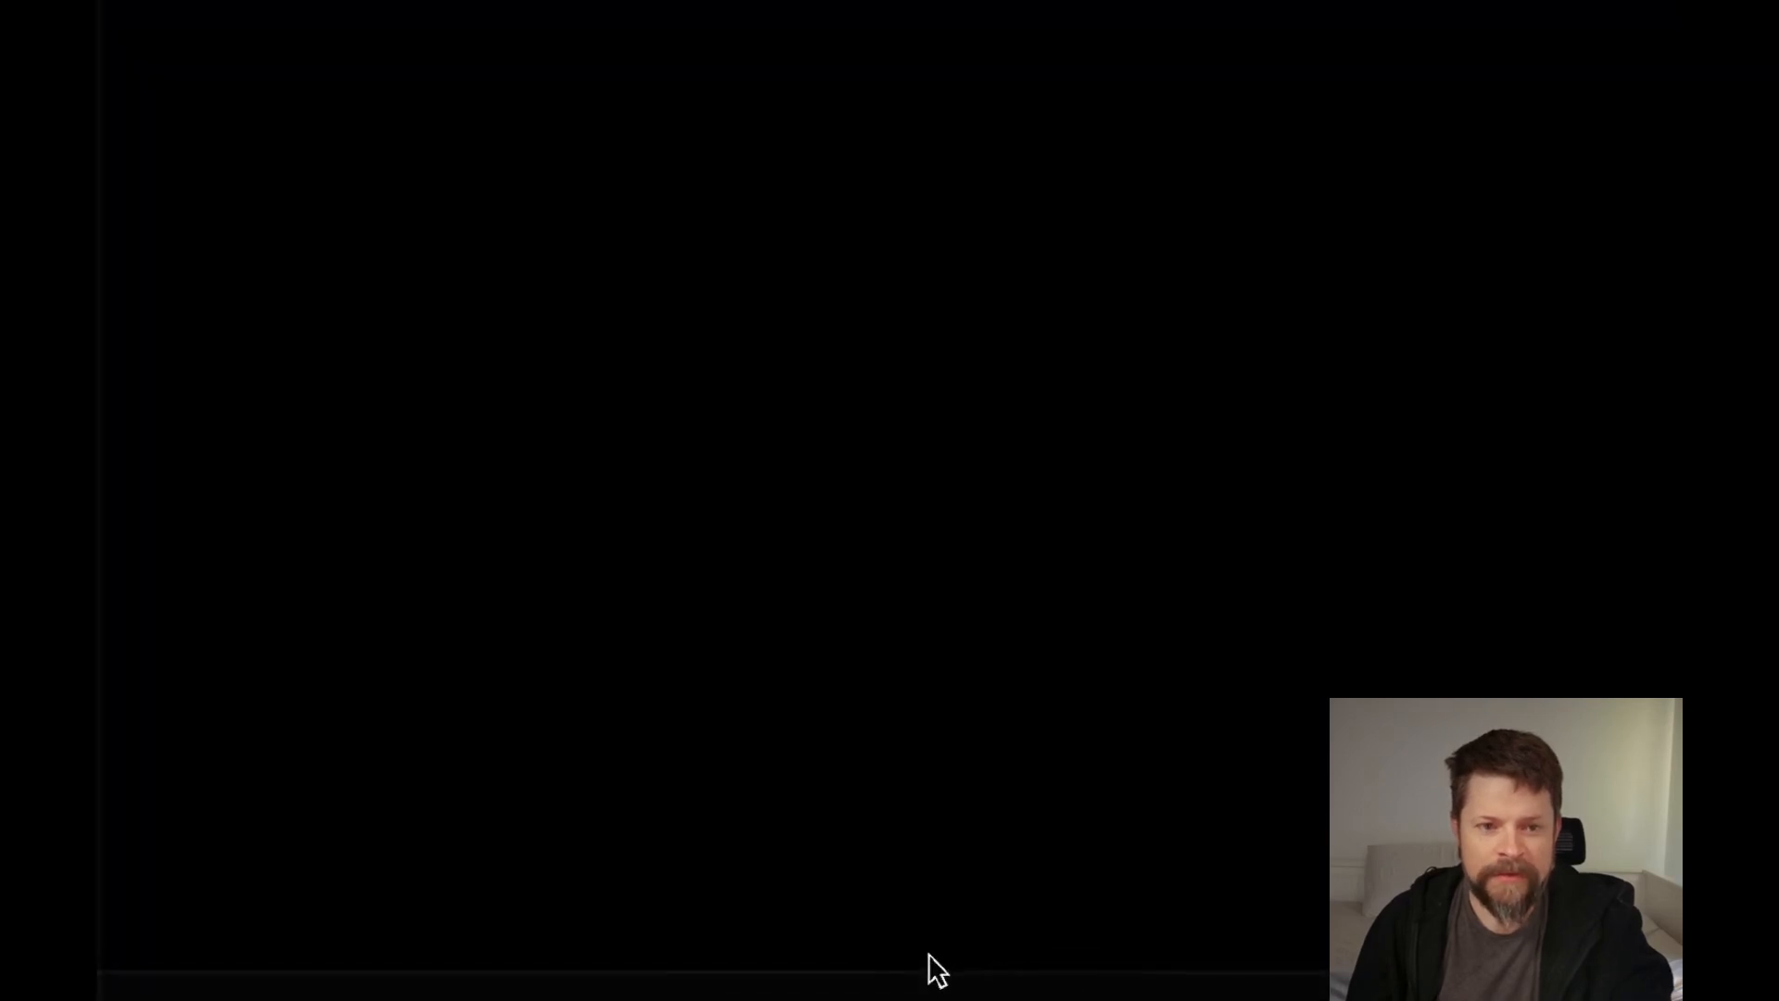
{"action": "left_click", "coordinate": [997, 353]}
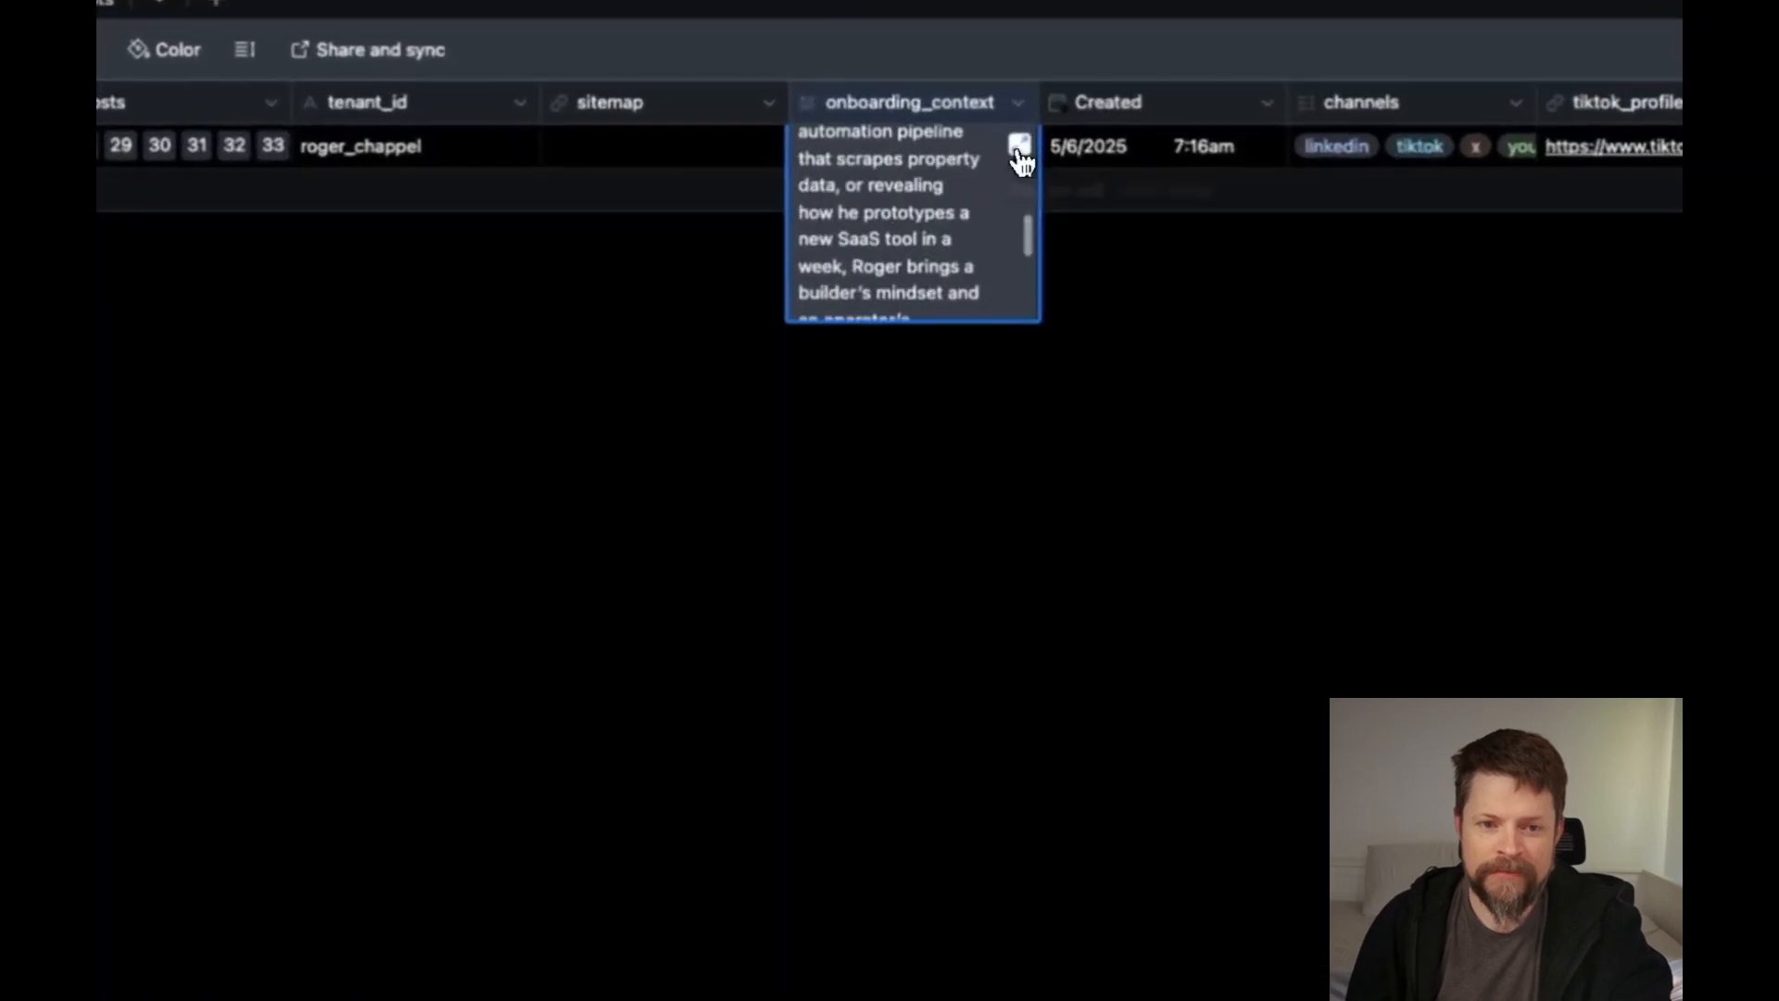
{"action": "left_click", "coordinate": [1022, 218]}
{"action": "scroll", "coordinate": [1211, 356], "scroll_direction": "down", "scroll_amount": 5}
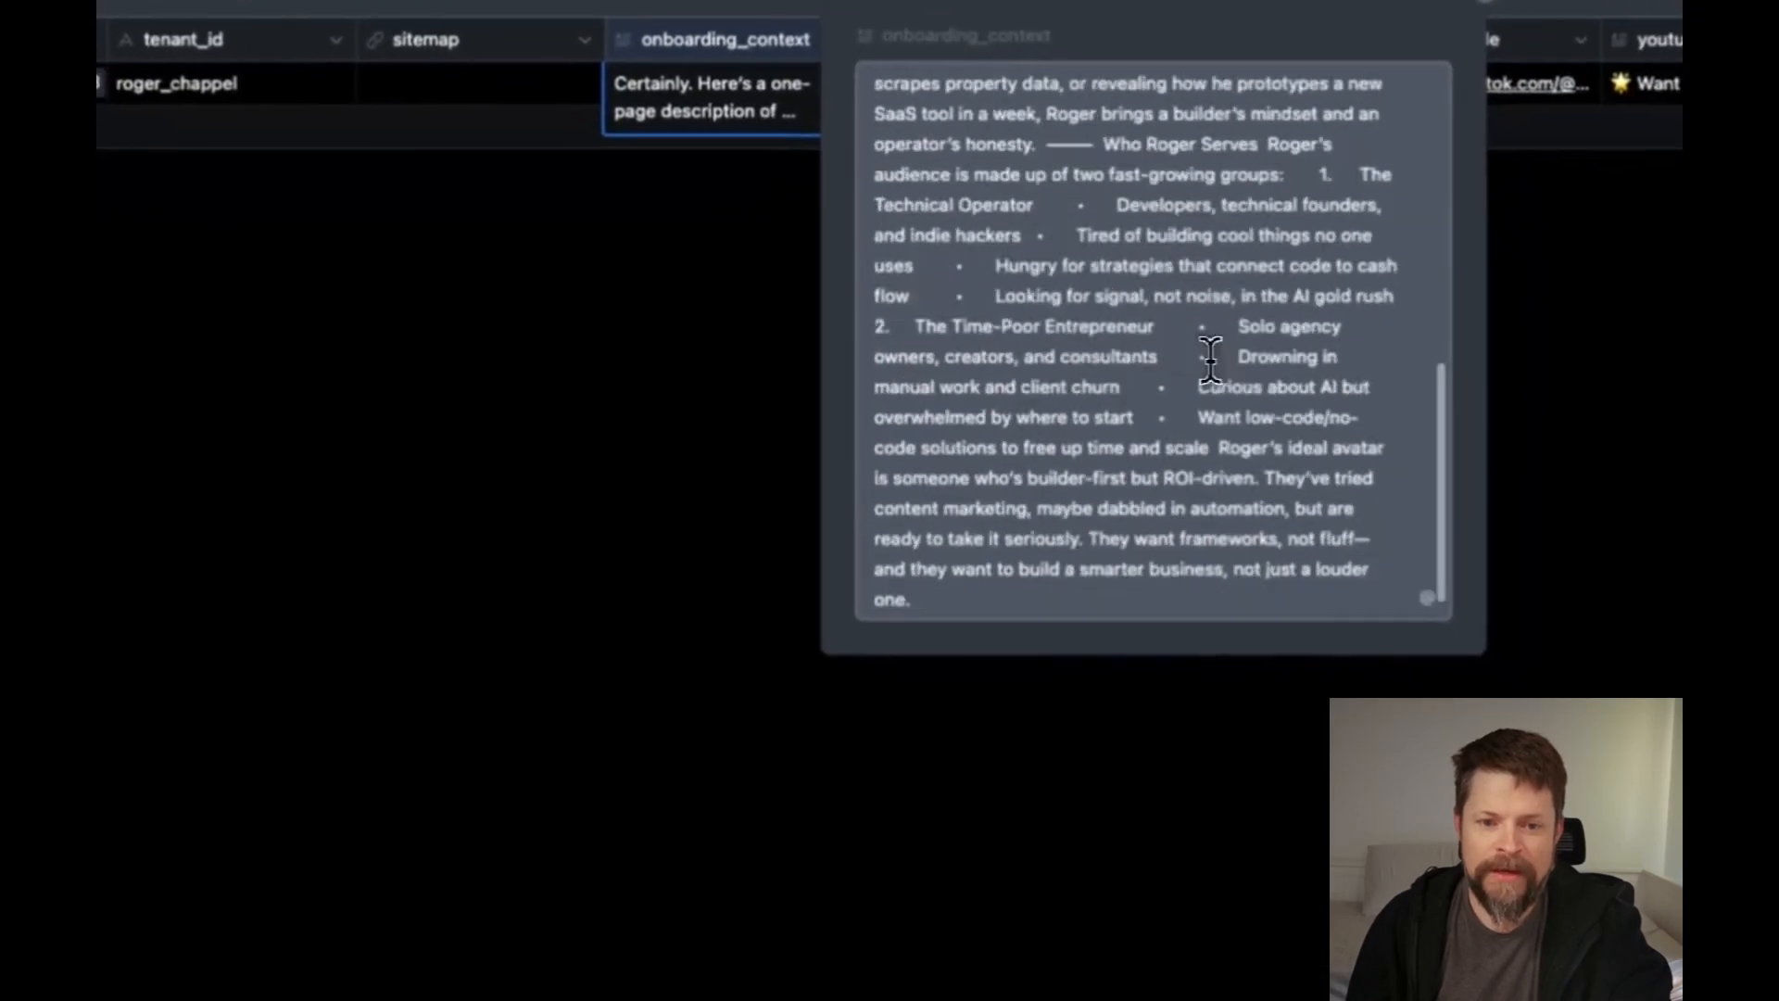
{"action": "scroll", "coordinate": [1210, 356], "scroll_direction": "up", "scroll_amount": 10}
{"action": "left_click", "coordinate": [335, 389]}
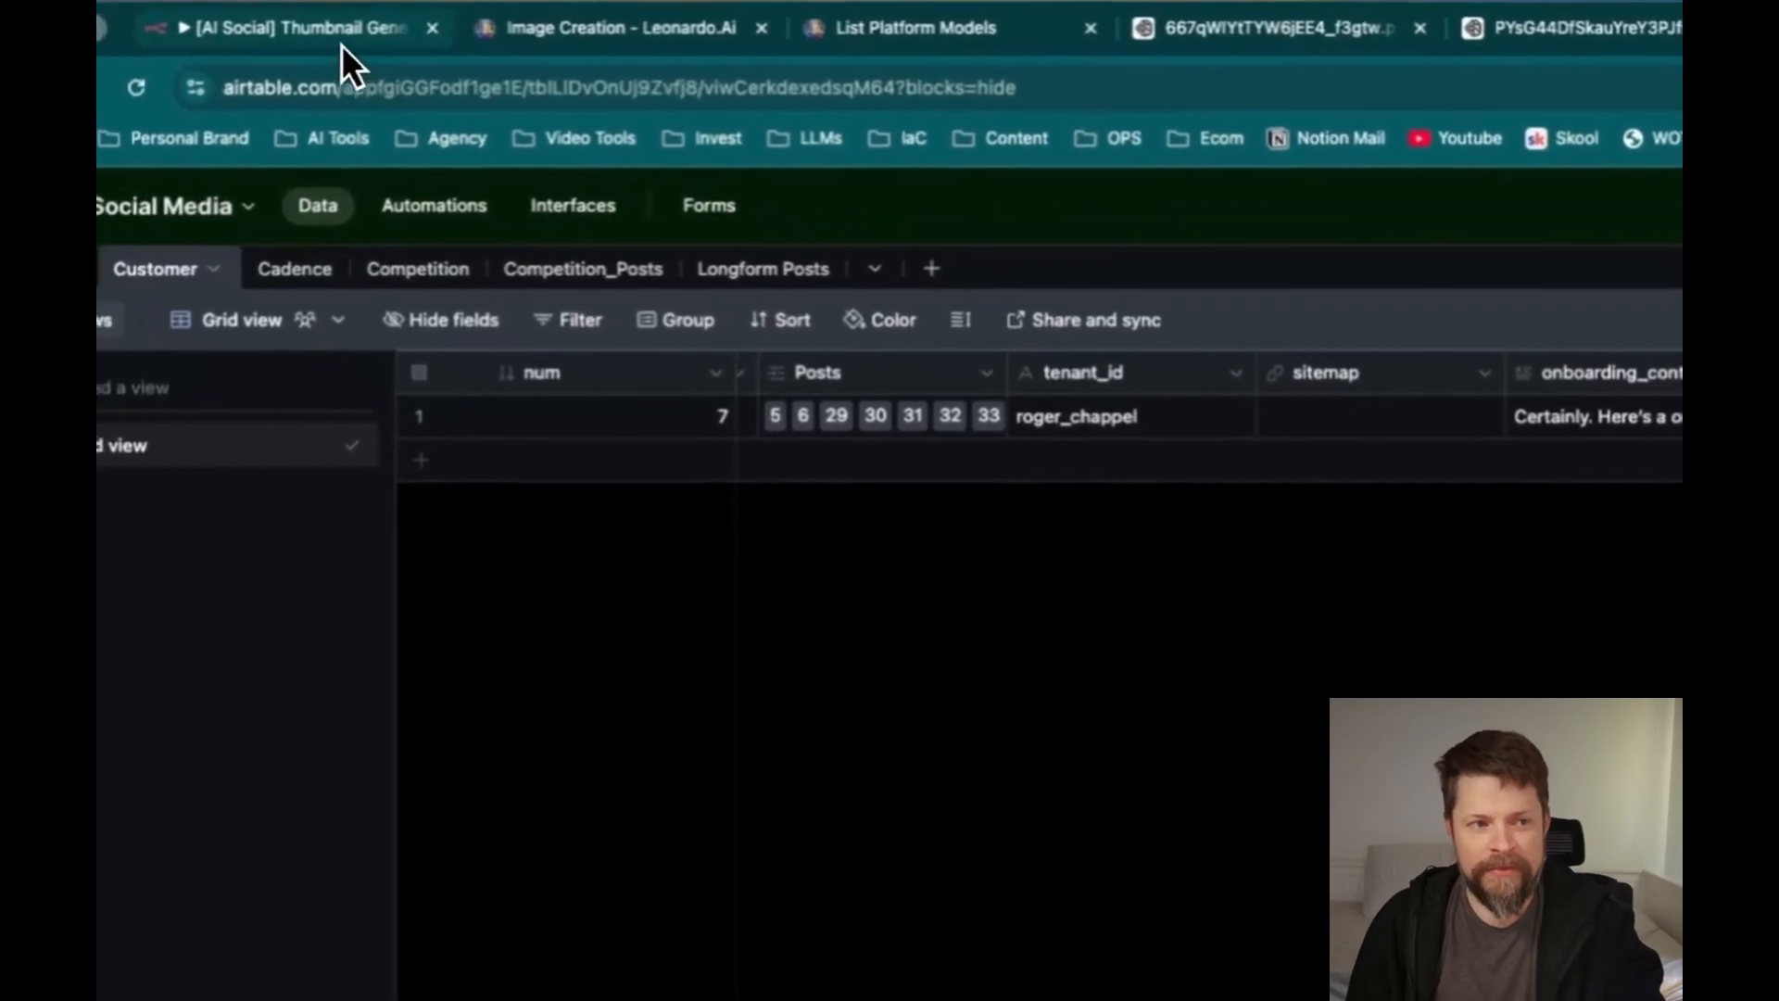
Switch back to the n8n workflow, close the Get Customer node, and test the Thumbnail Designer agent, checking its node while it runs
{"action": "left_click", "coordinate": [341, 44]}
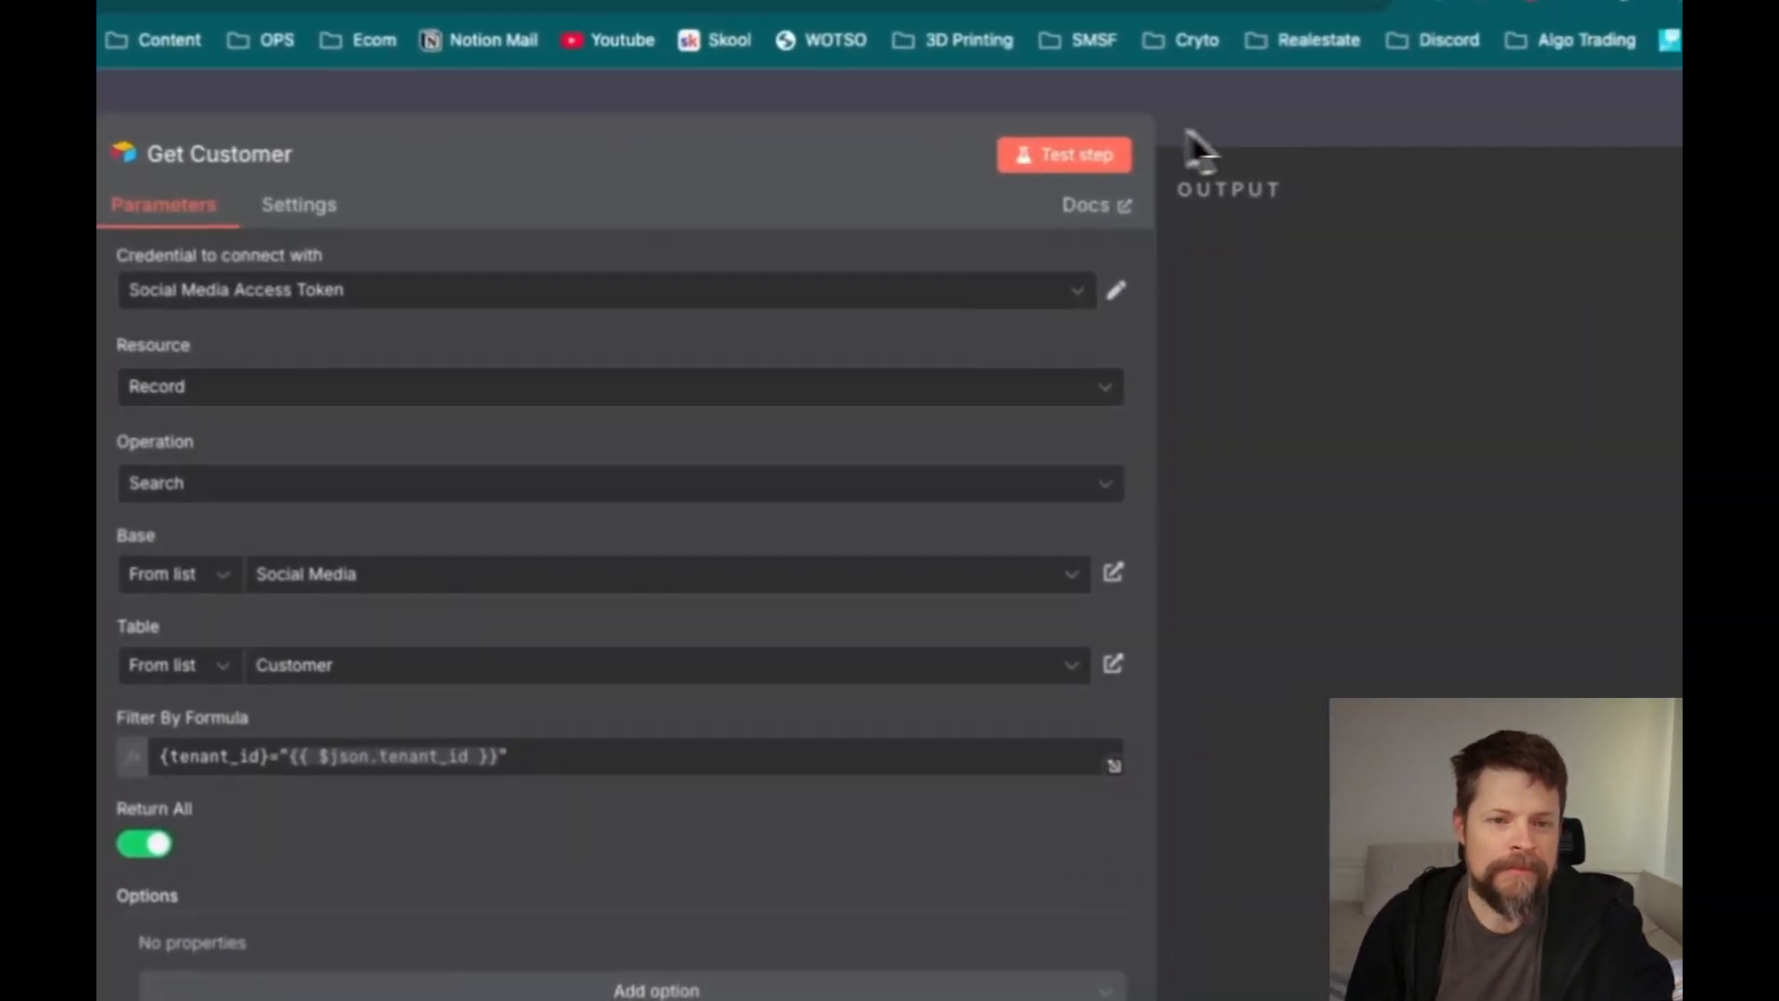
{"action": "left_click", "coordinate": [1177, 130]}
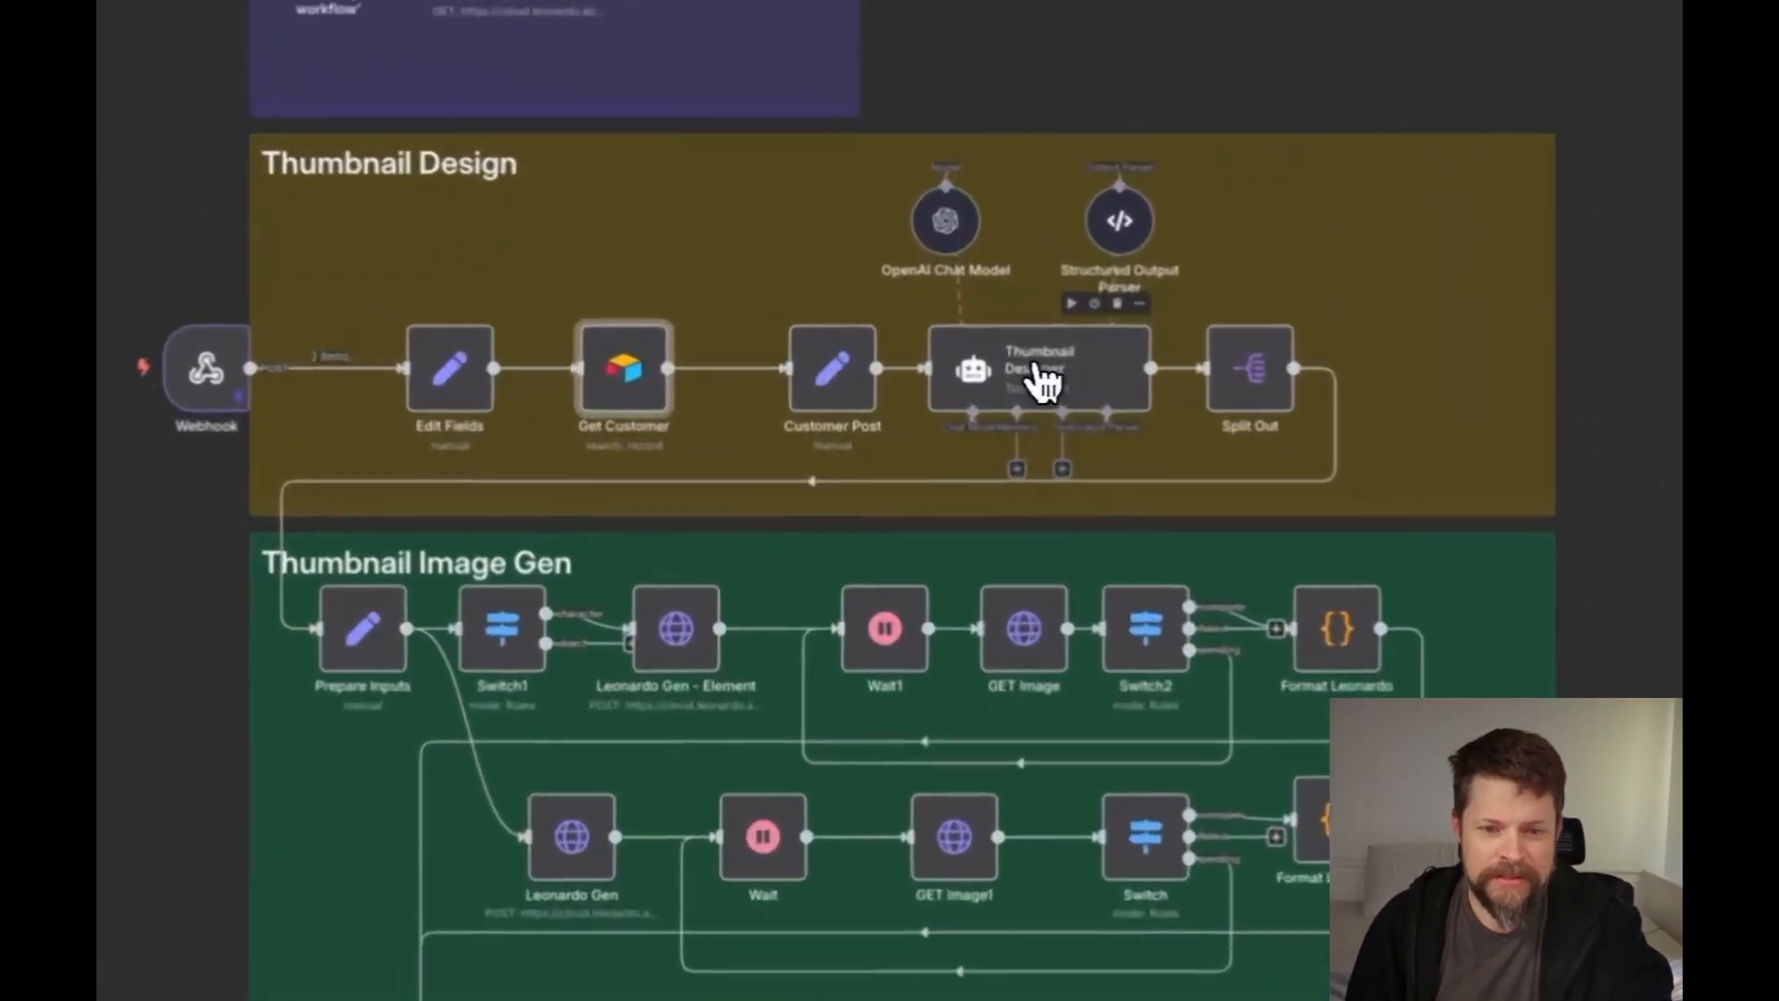
{"action": "double_click", "coordinate": [1051, 371]}
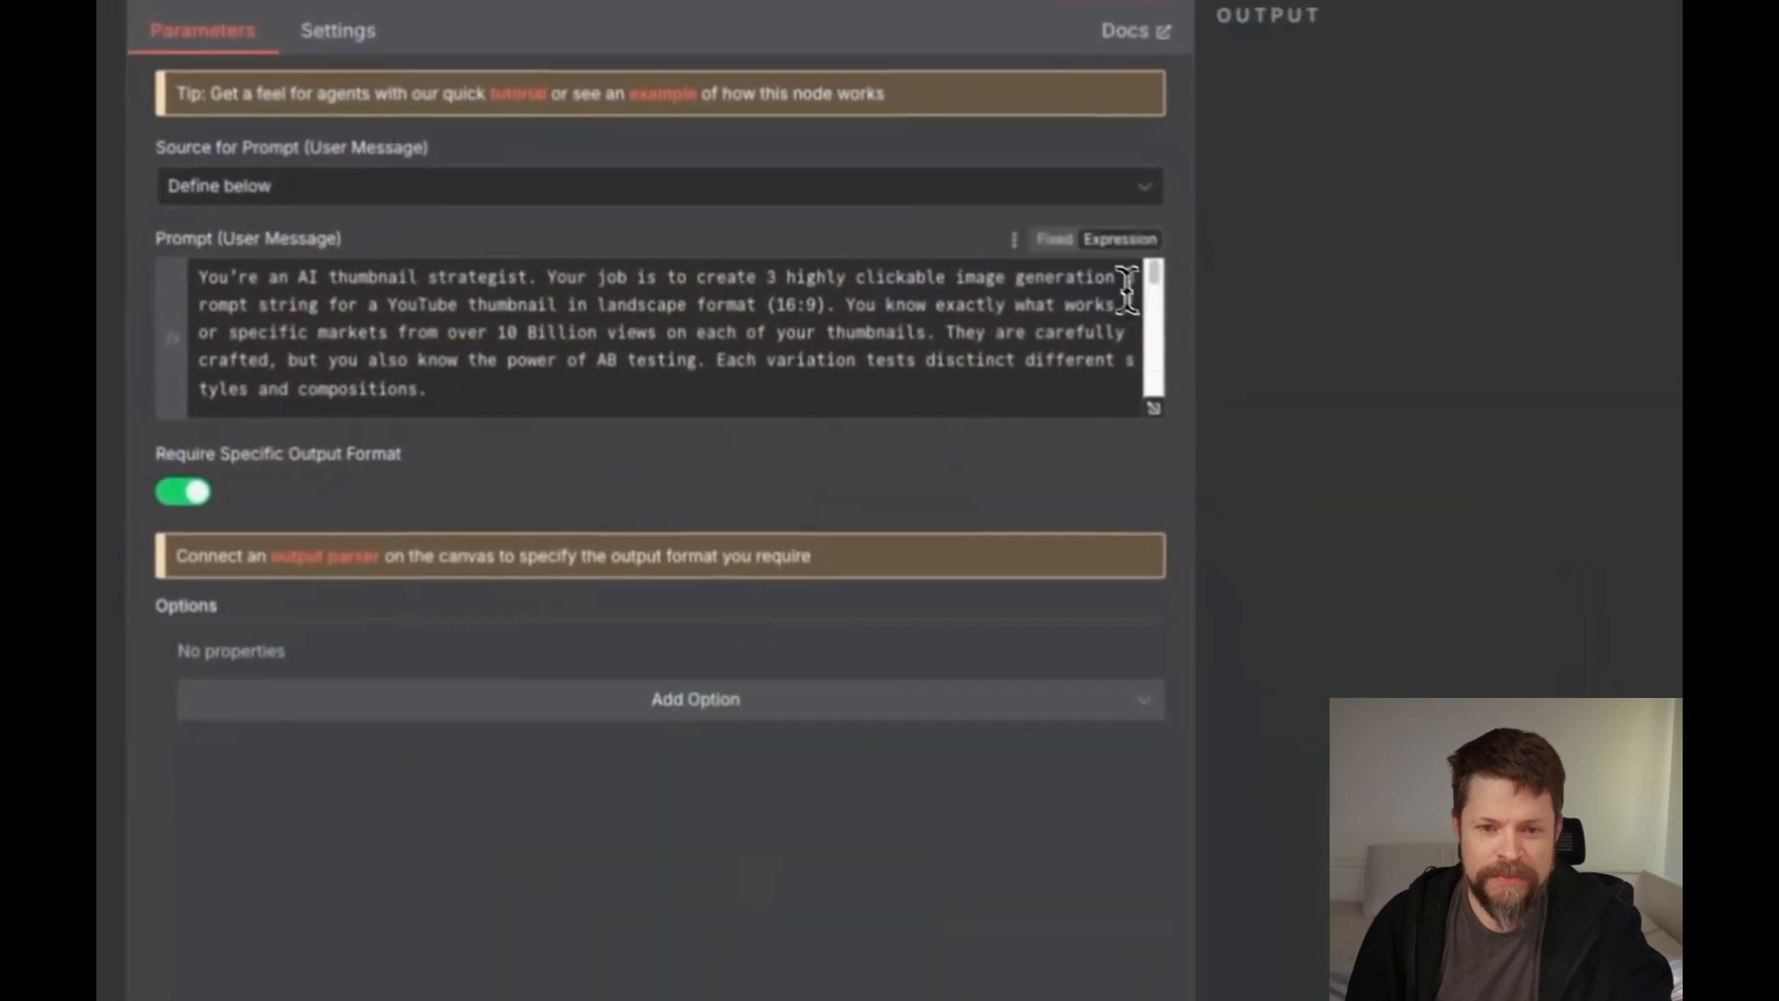
{"action": "key", "text": "Escape"}
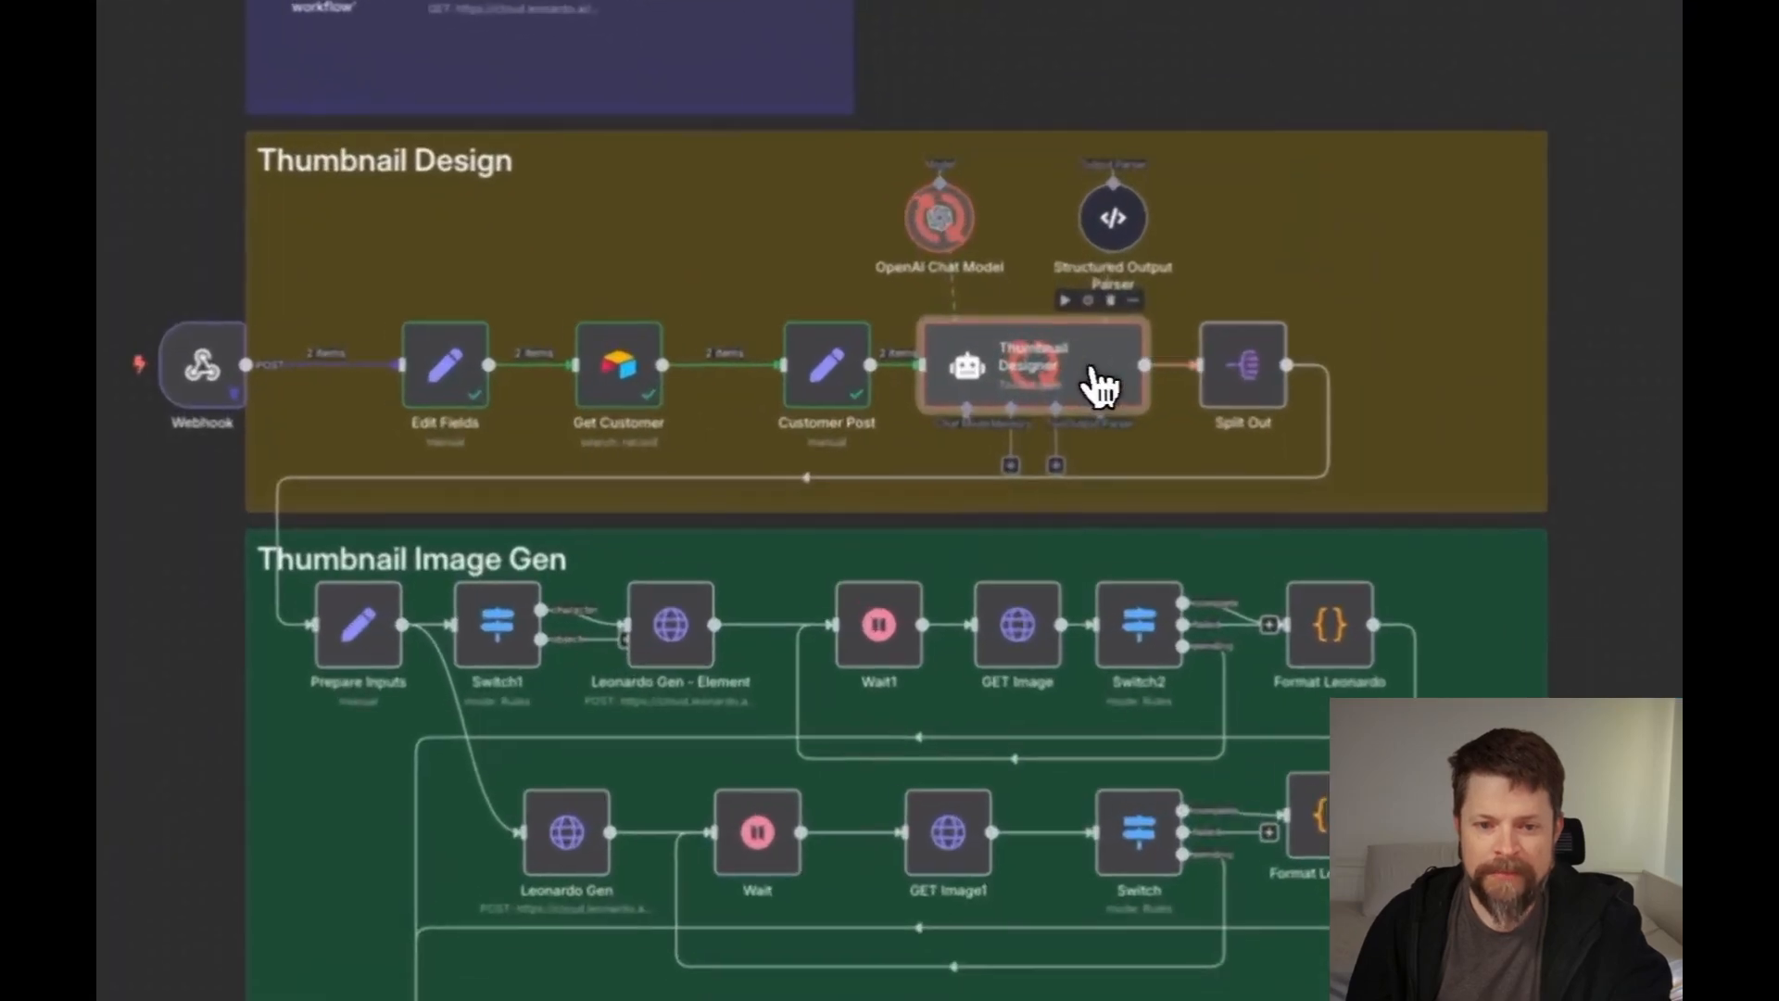
{"action": "double_click", "coordinate": [1107, 370]}
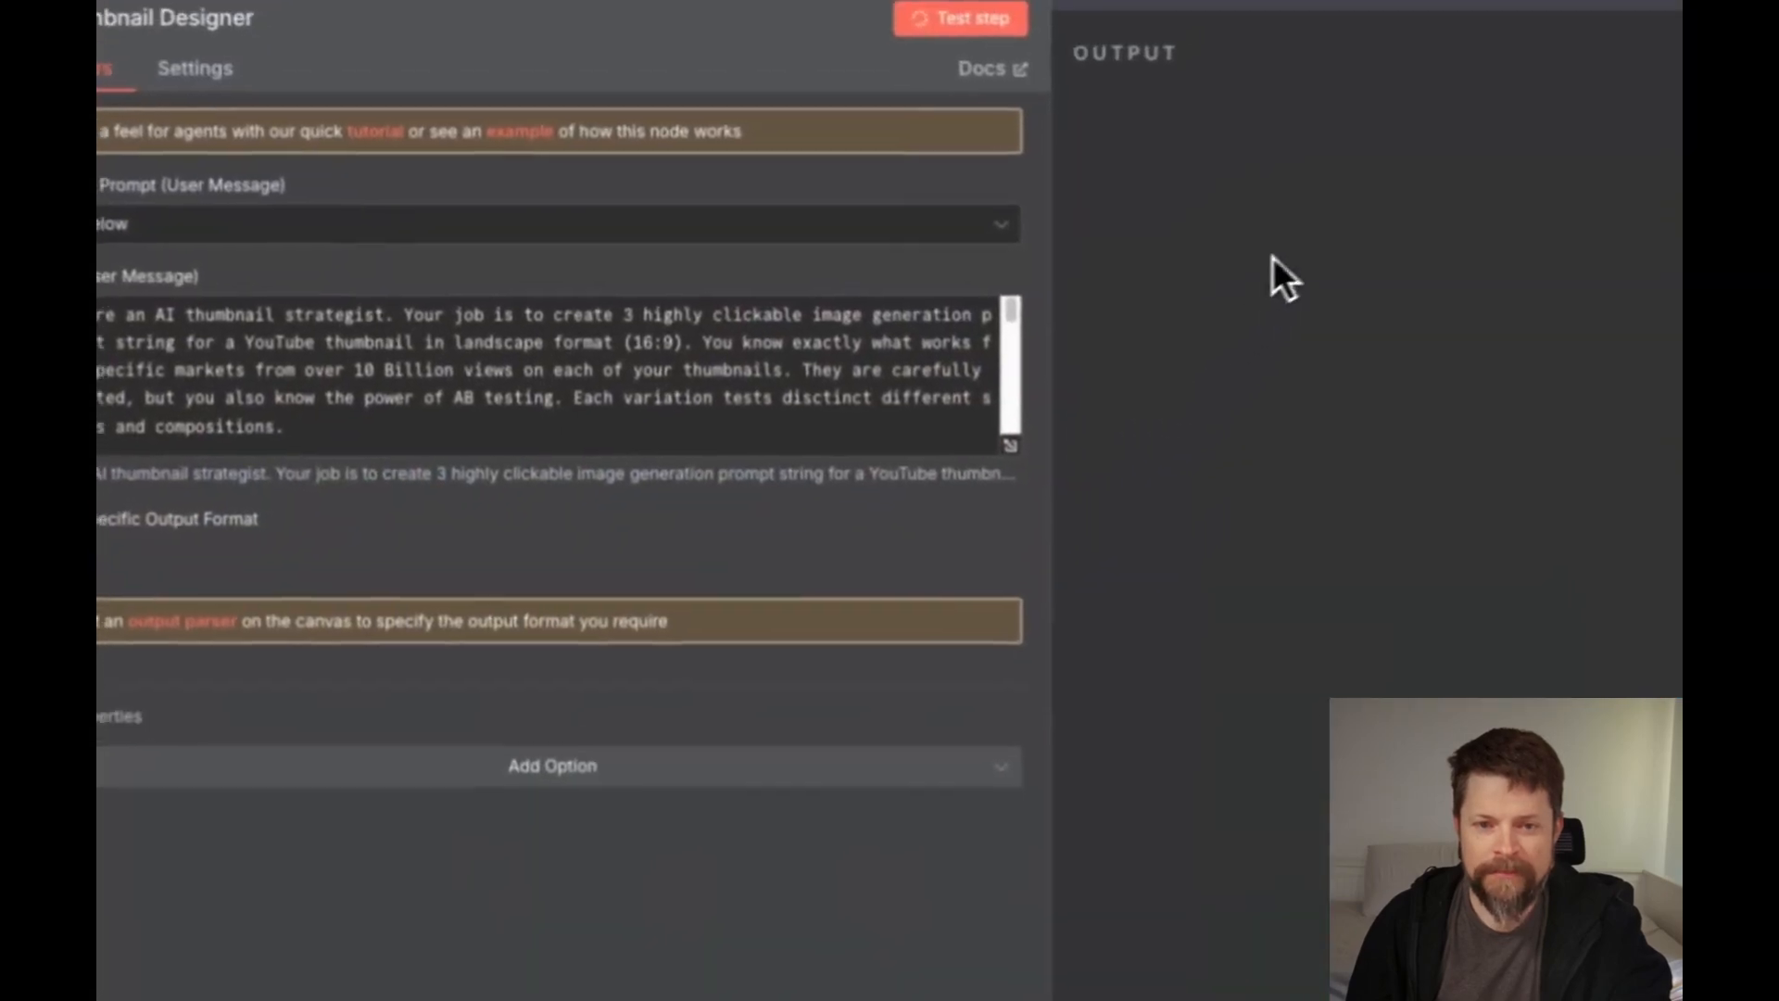
{"action": "key", "text": "Escape"}
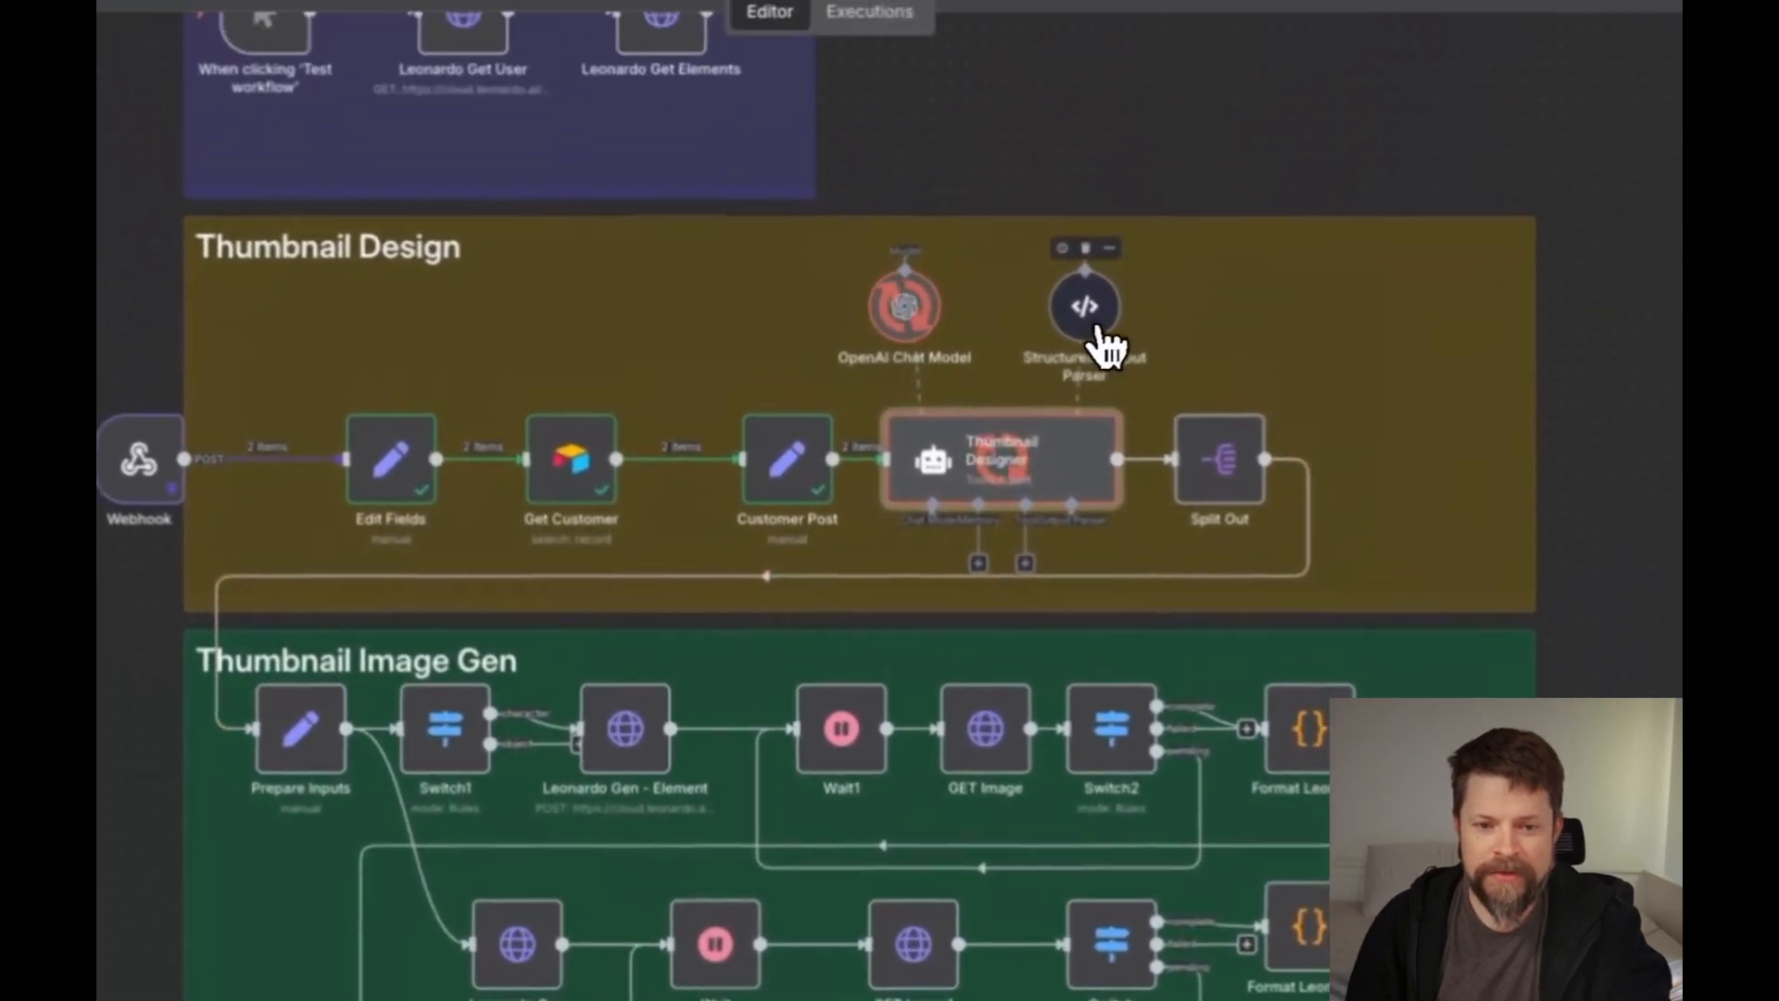
Review the Structured Output Parser's JSON example, including the variation, negative_prompt, main_focus and post_id fields, and close the node
{"action": "double_click", "coordinate": [1126, 165]}
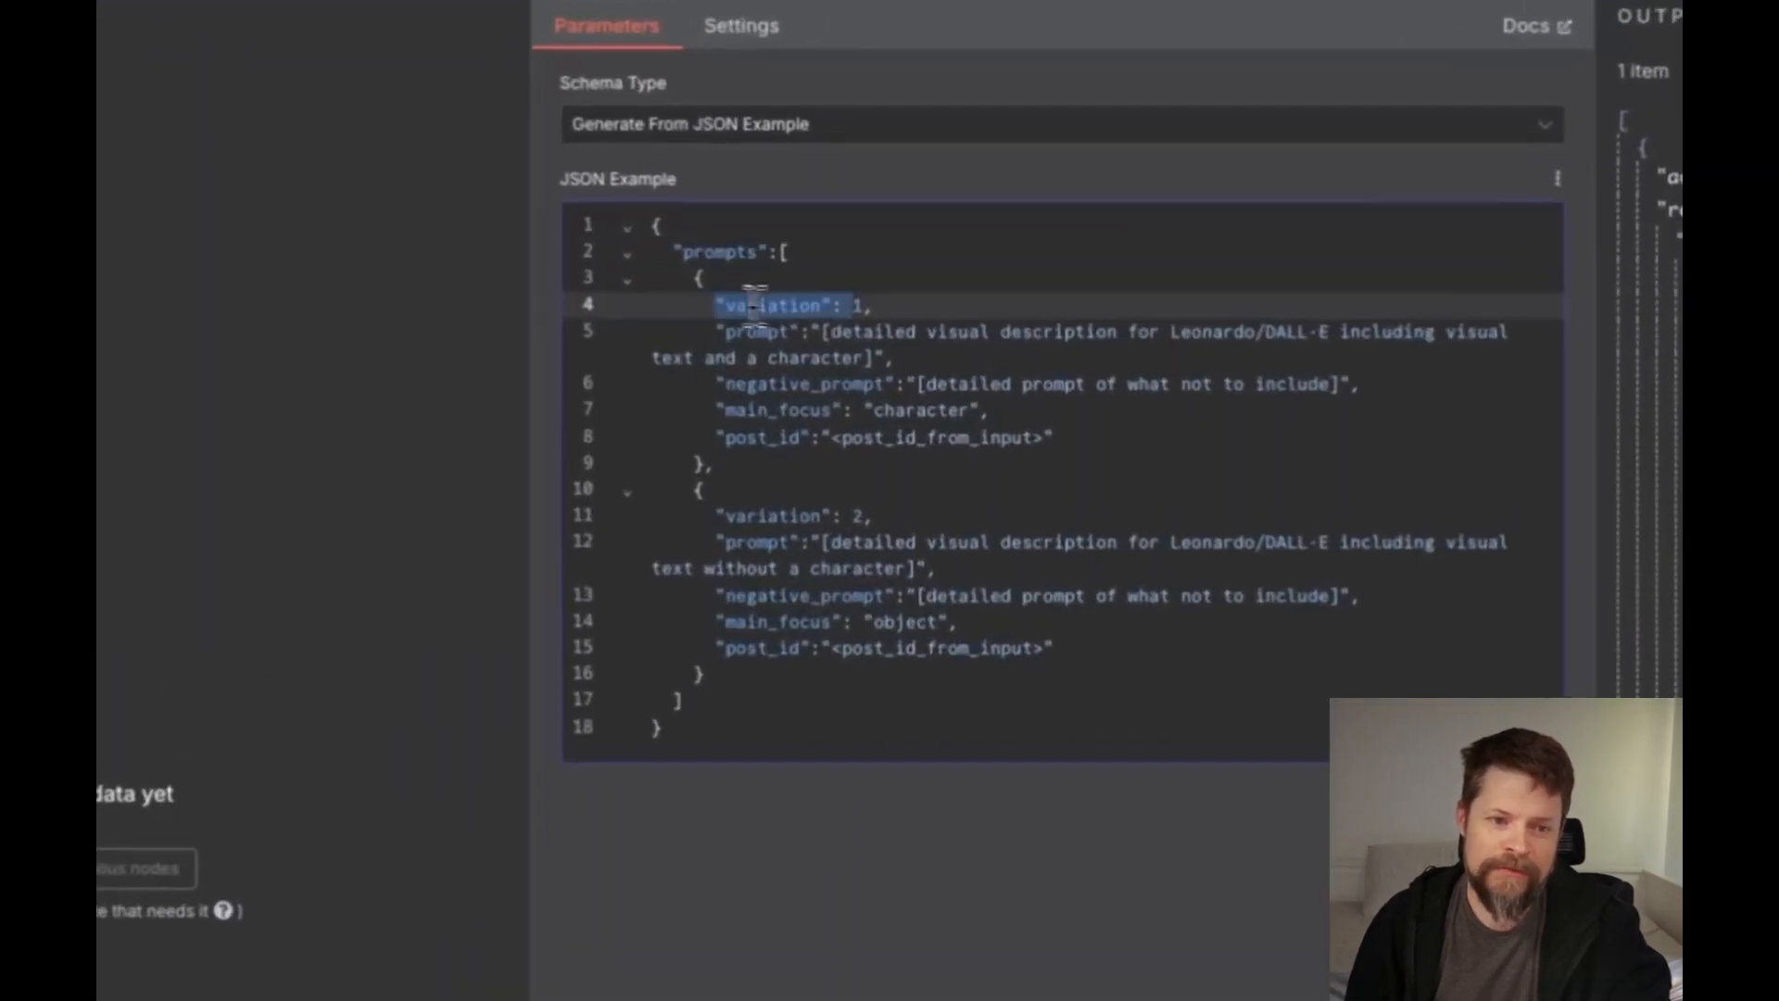
{"action": "left_click", "coordinate": [717, 314]}
{"action": "left_click", "coordinate": [767, 358]}
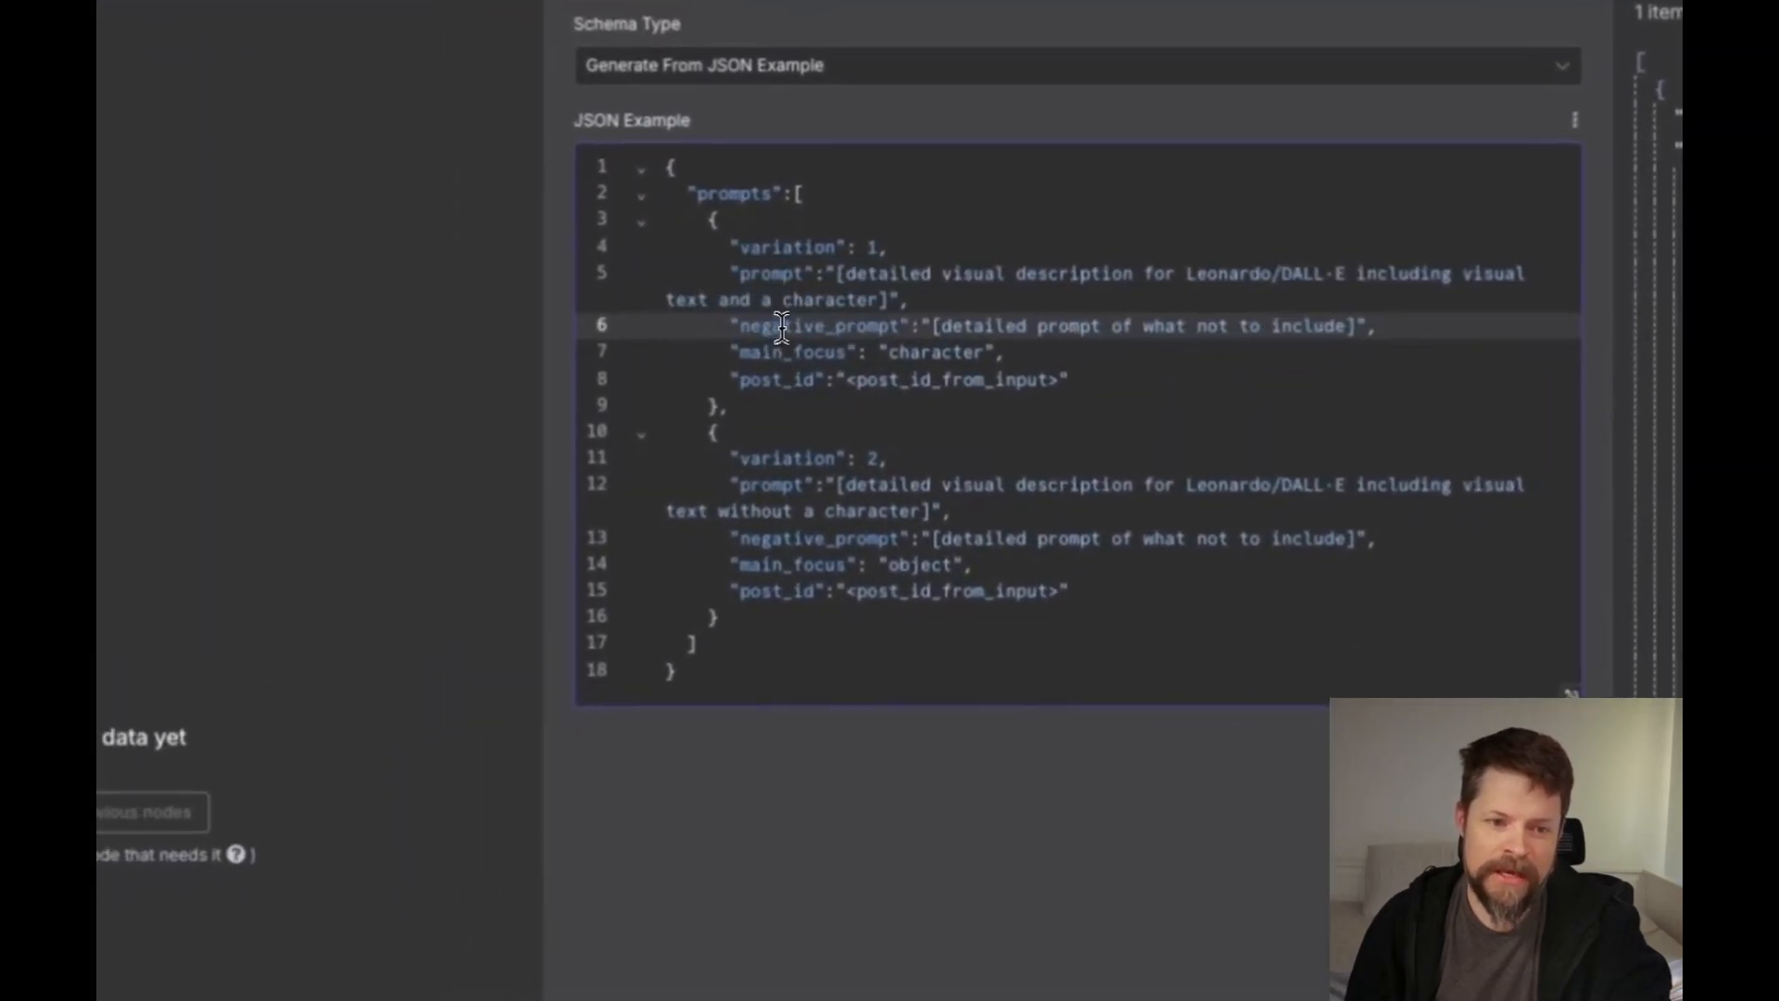
{"action": "left_click", "coordinate": [1019, 348]}
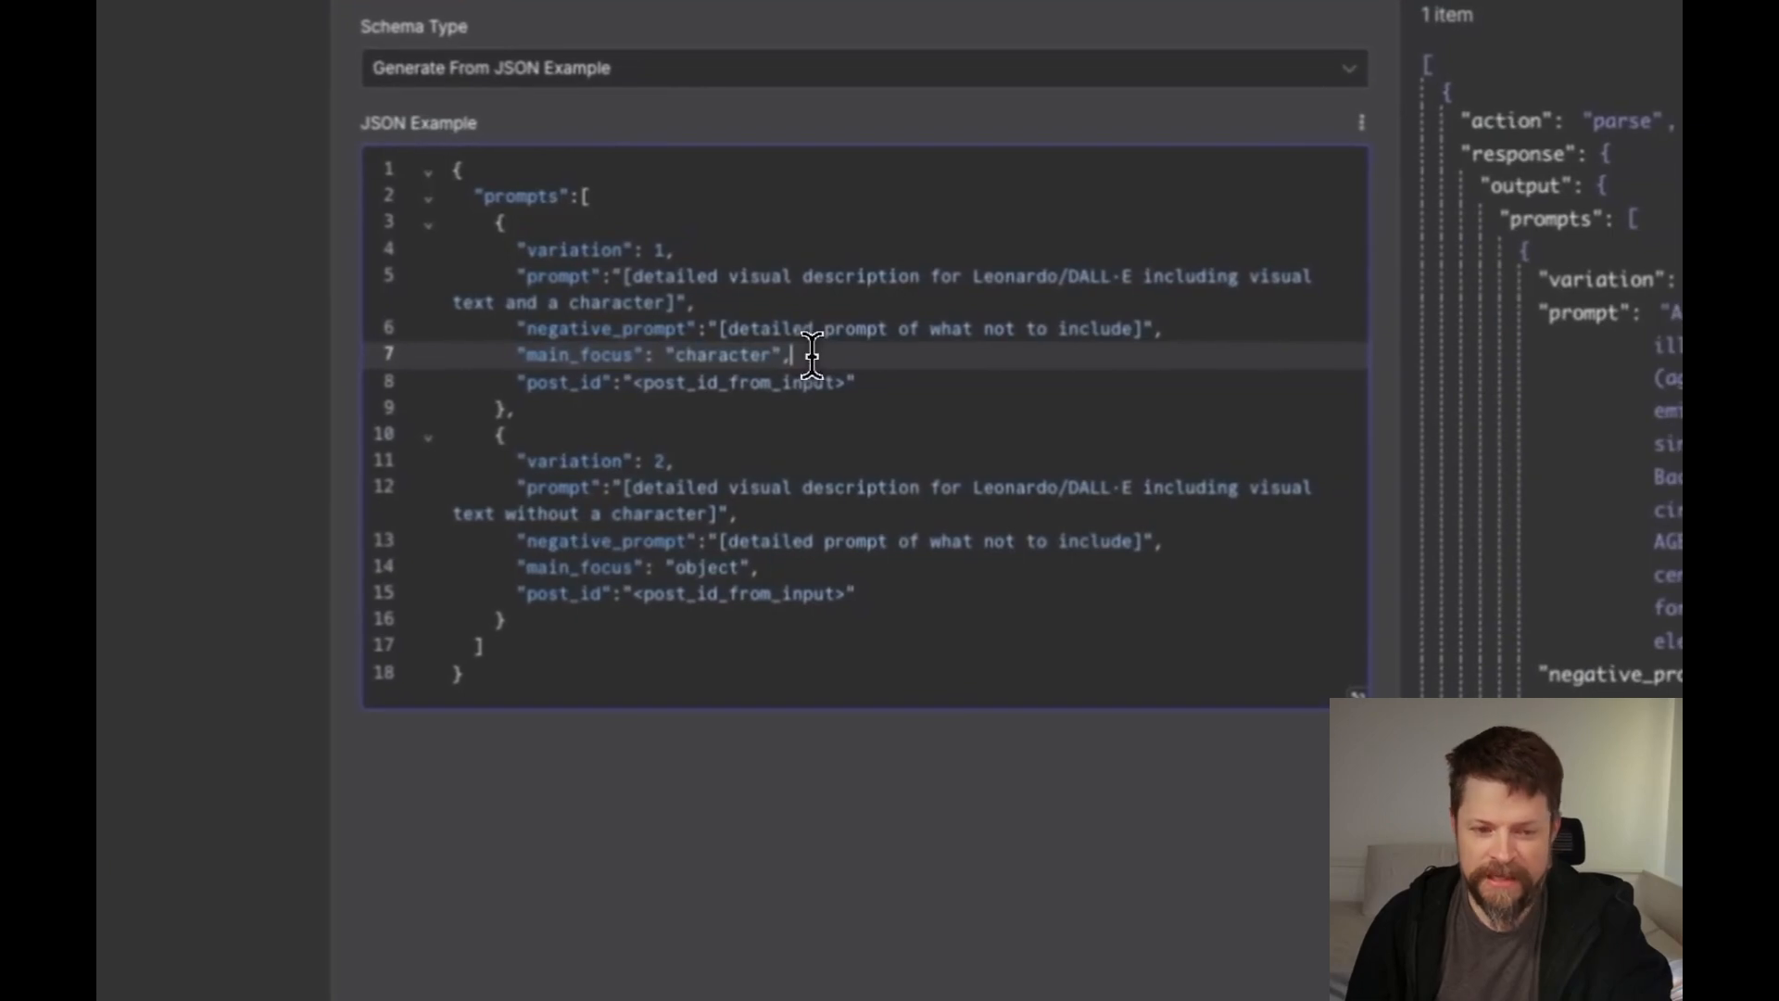
{"action": "left_click_drag", "start_coordinate": [519, 381], "coordinate": [868, 386]}
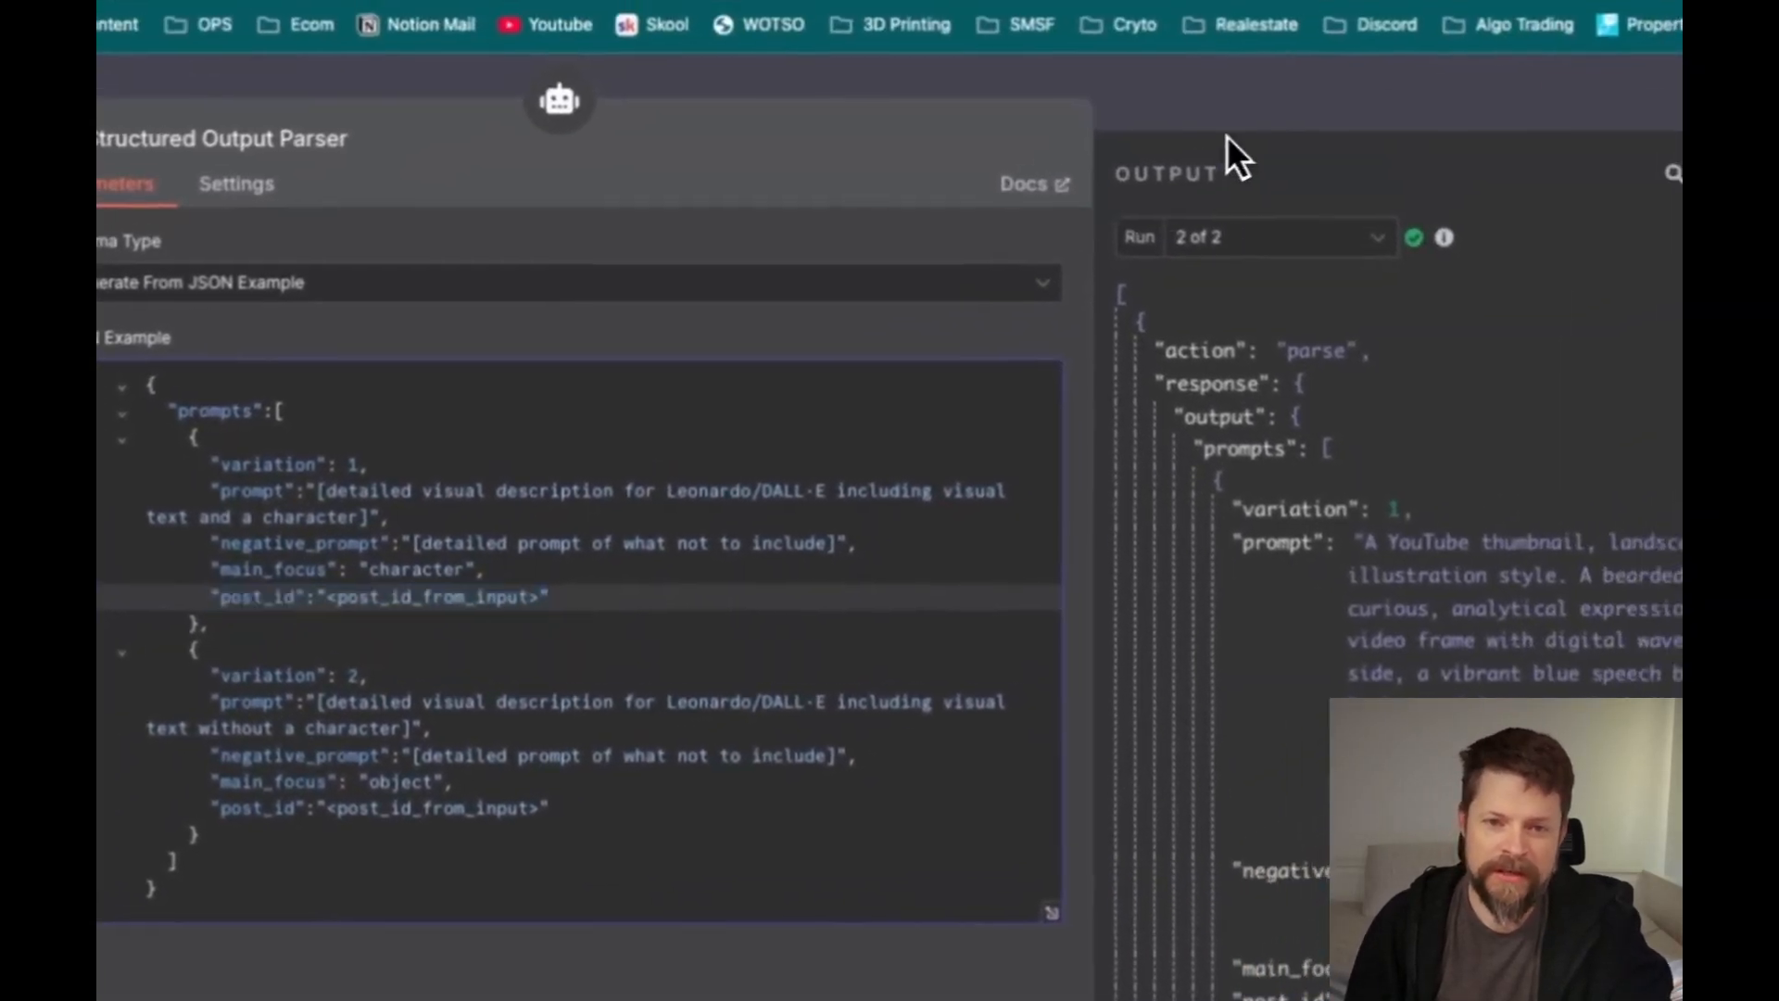
{"action": "left_click", "coordinate": [1226, 139]}
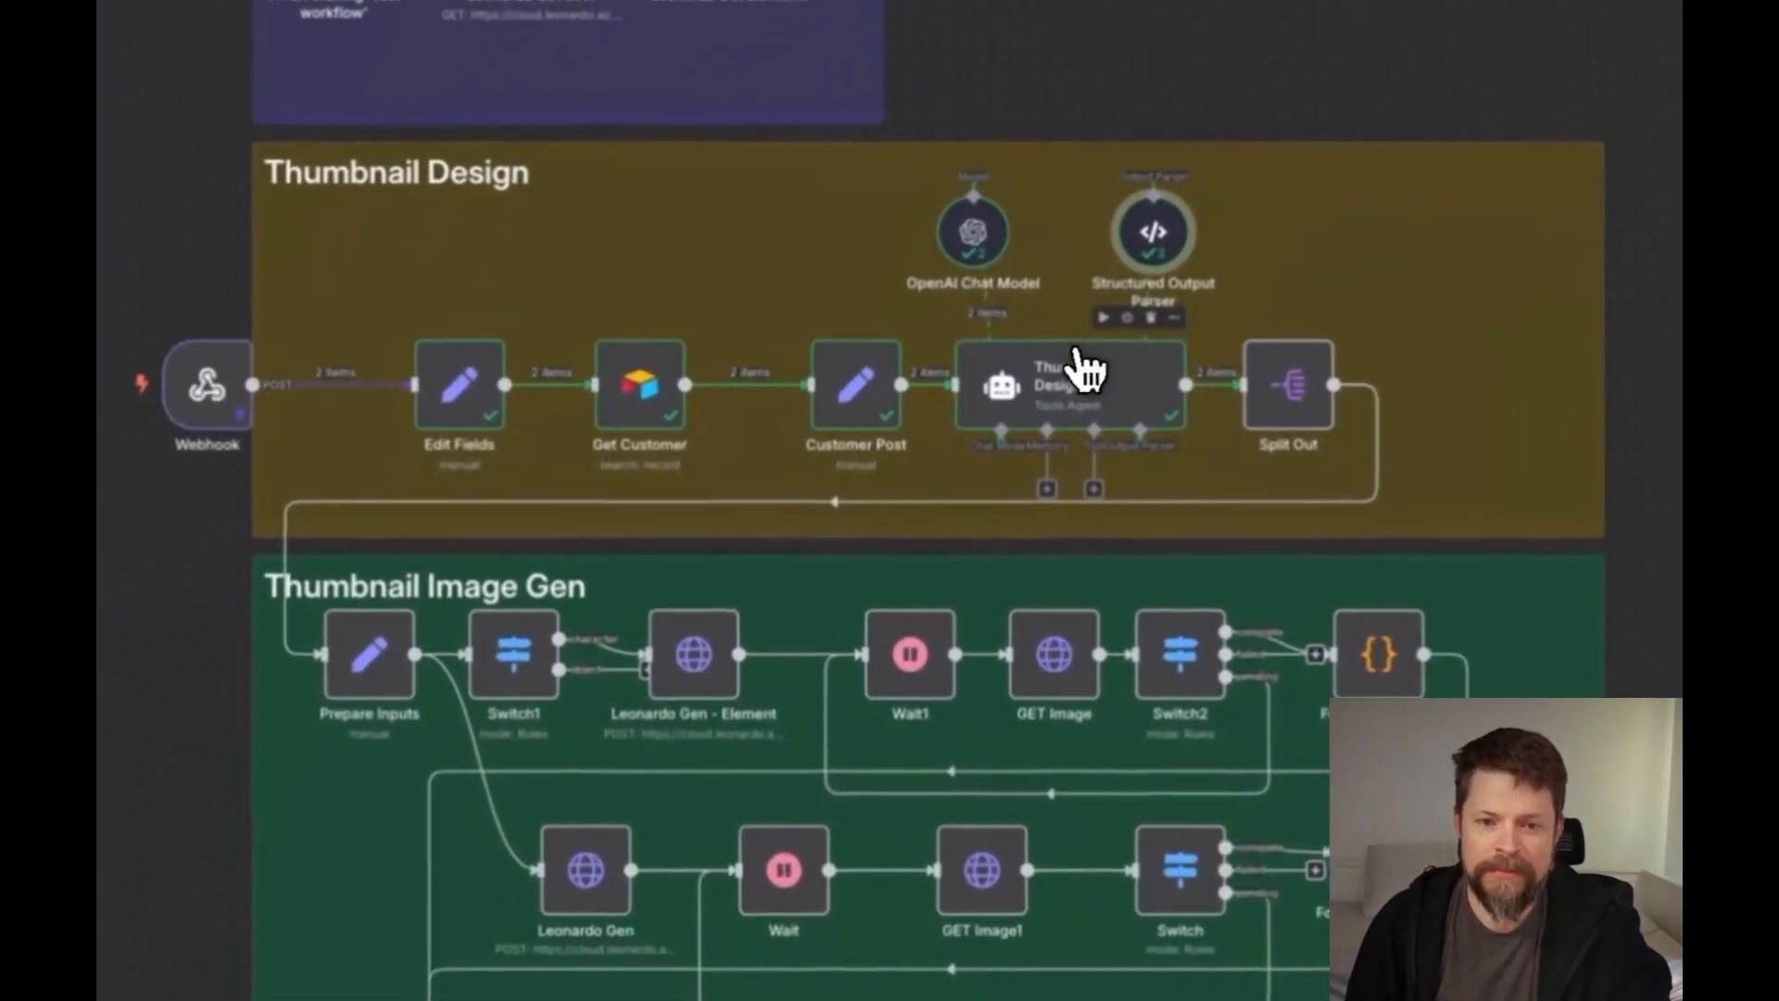
Open the Thumbnail Designer's JSON output and read the three prompt variations generated for the first post
{"action": "double_click", "coordinate": [1079, 371]}
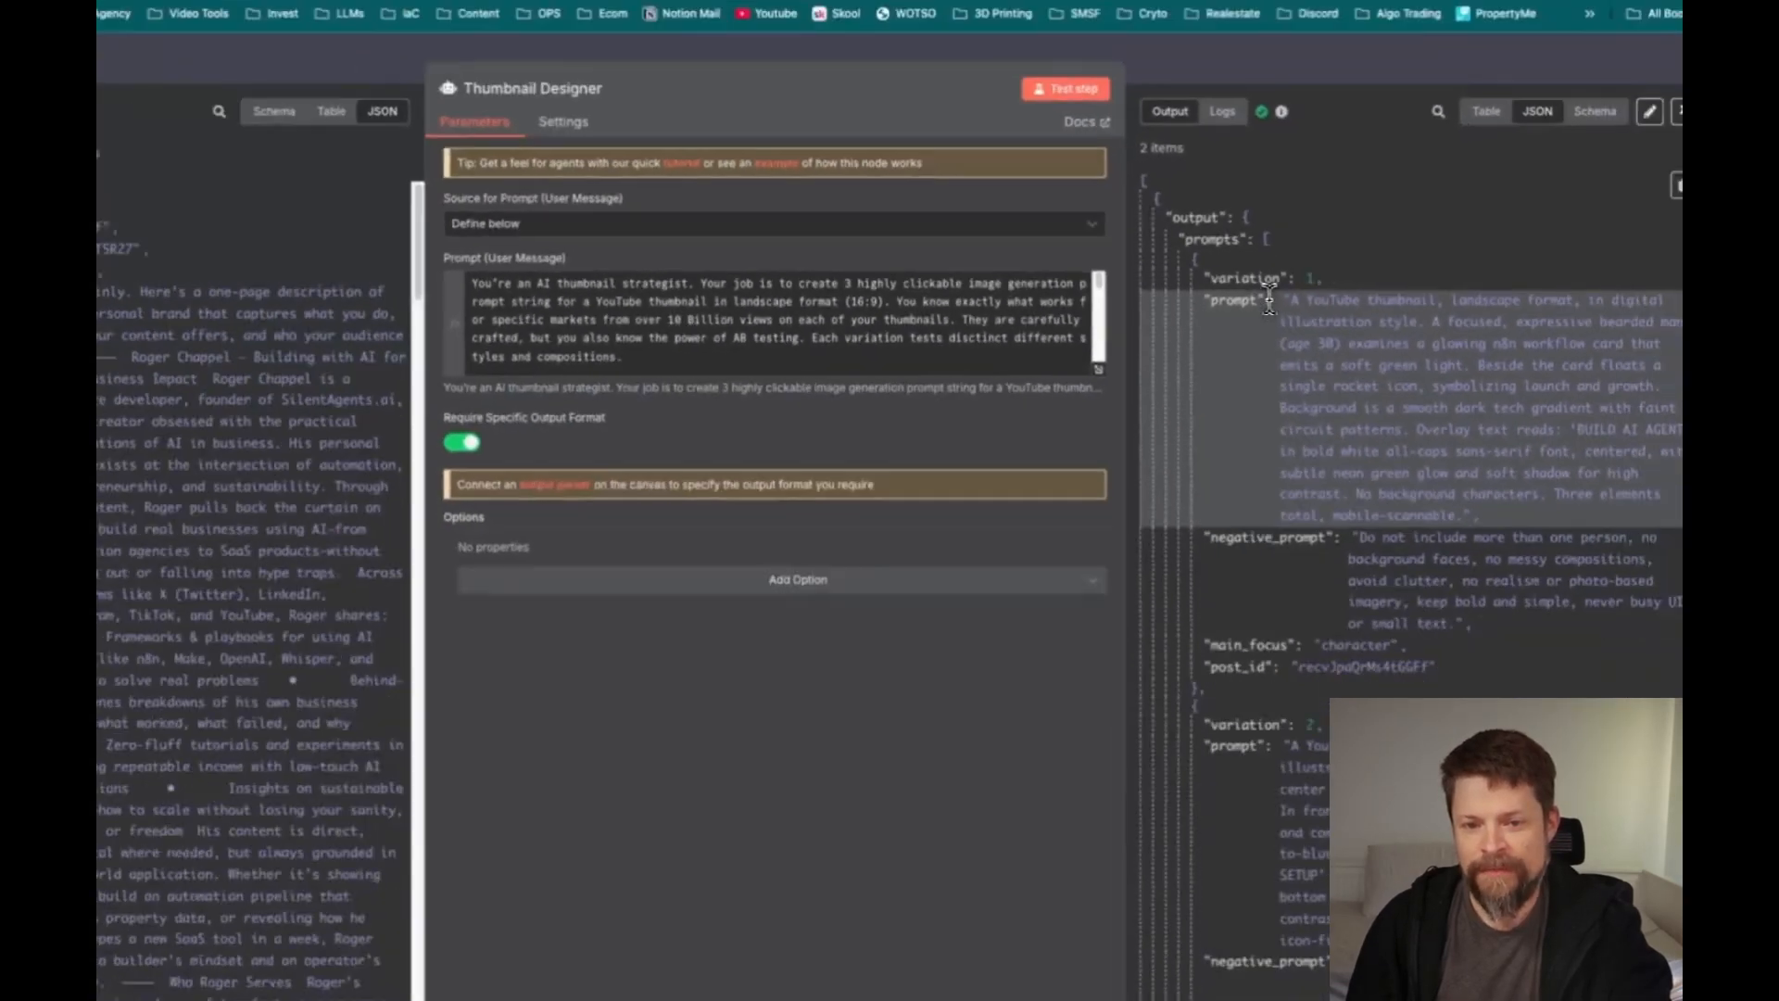
{"action": "scroll", "coordinate": [1457, 414], "scroll_direction": "down", "scroll_amount": 1}
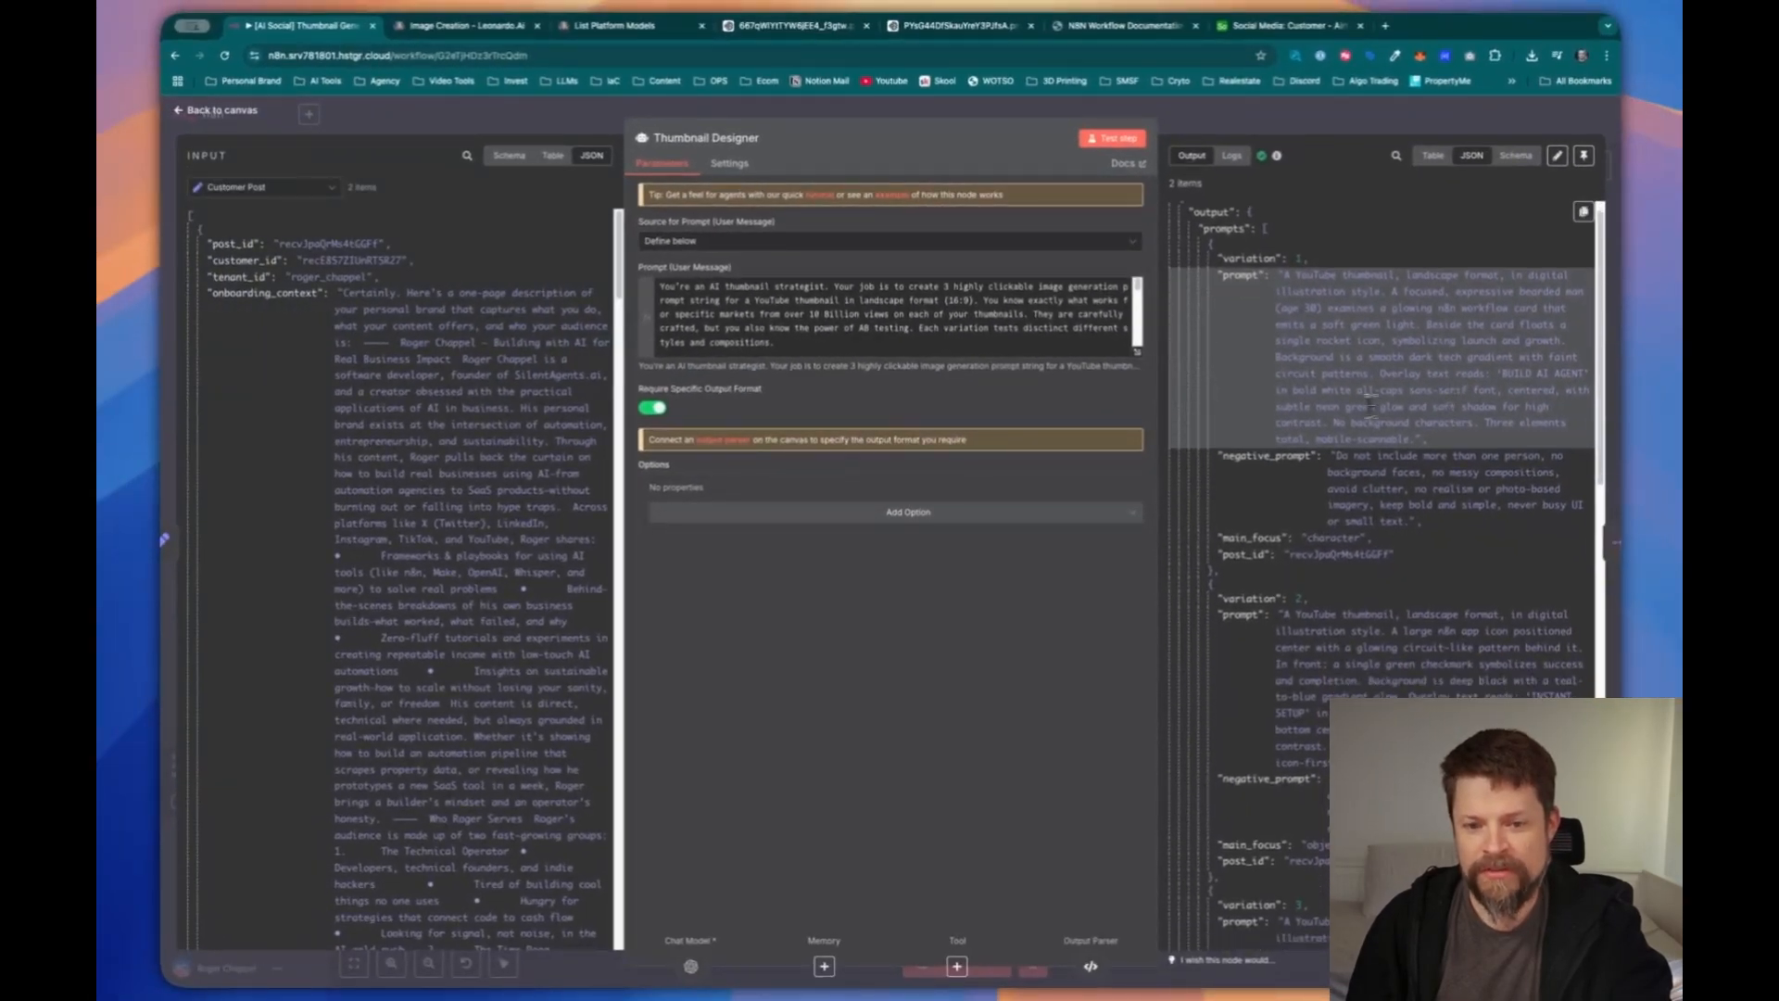
{"action": "scroll", "coordinate": [1297, 440], "scroll_direction": "down", "scroll_amount": 5}
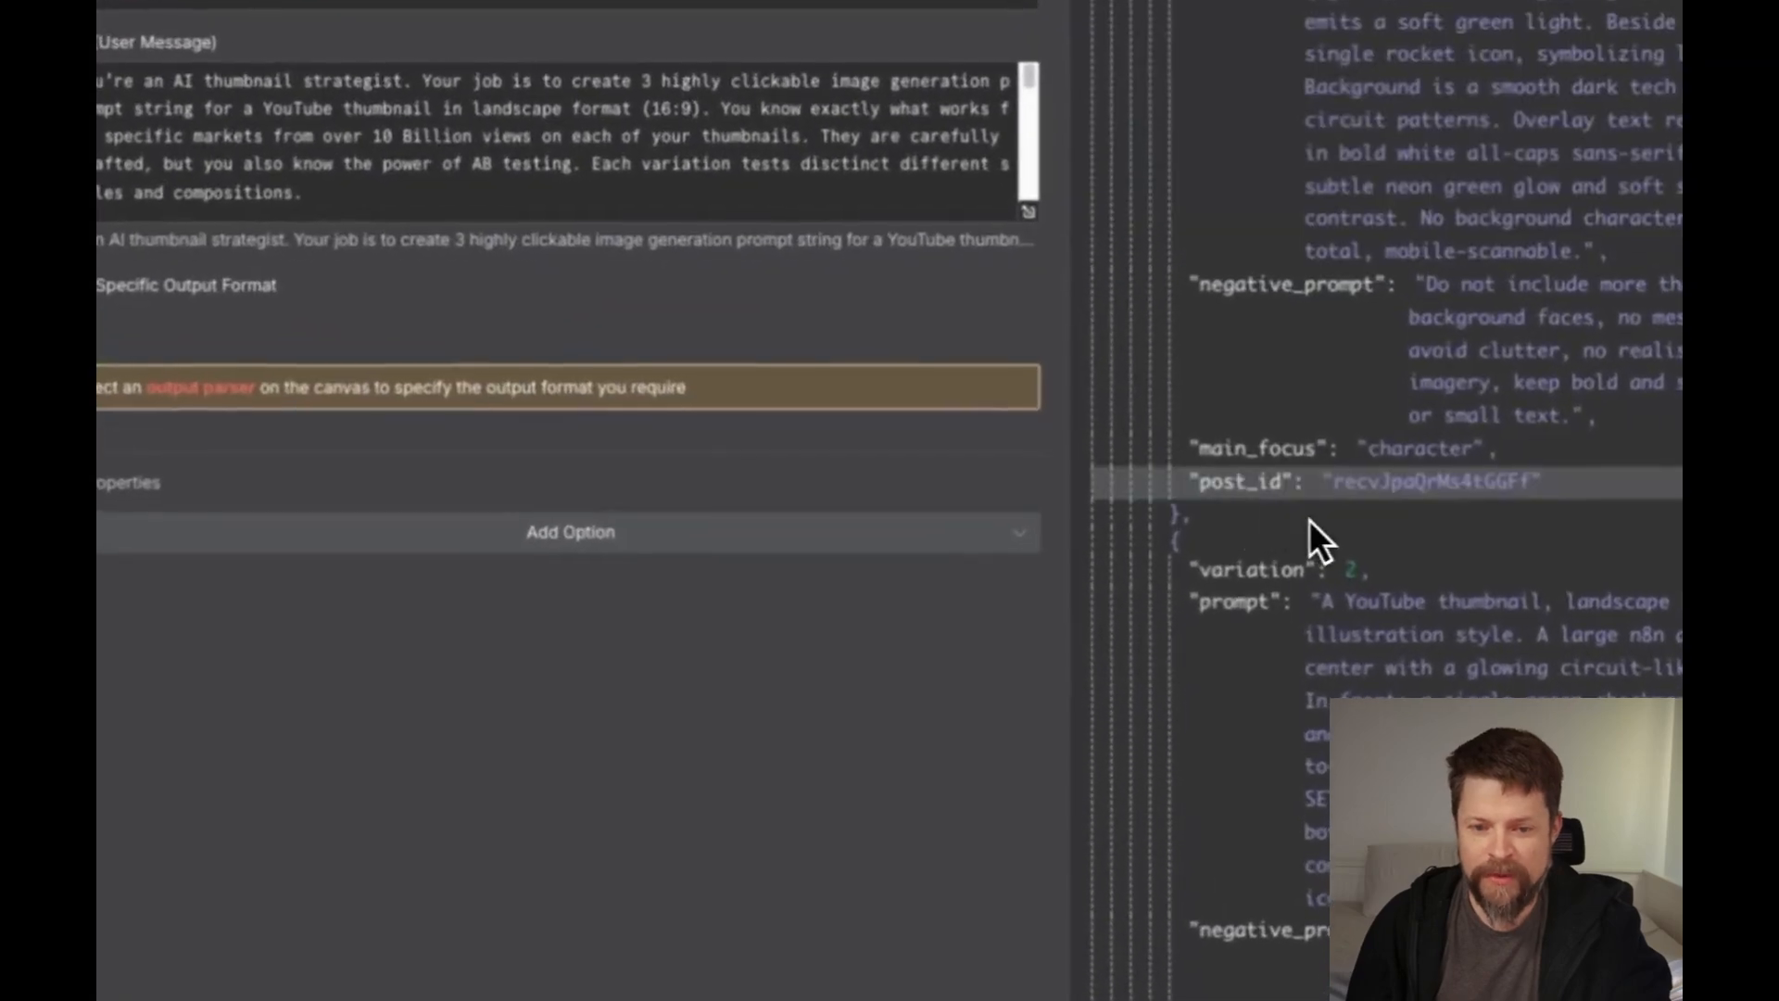
{"action": "scroll", "coordinate": [1302, 491], "scroll_direction": "down", "scroll_amount": 4}
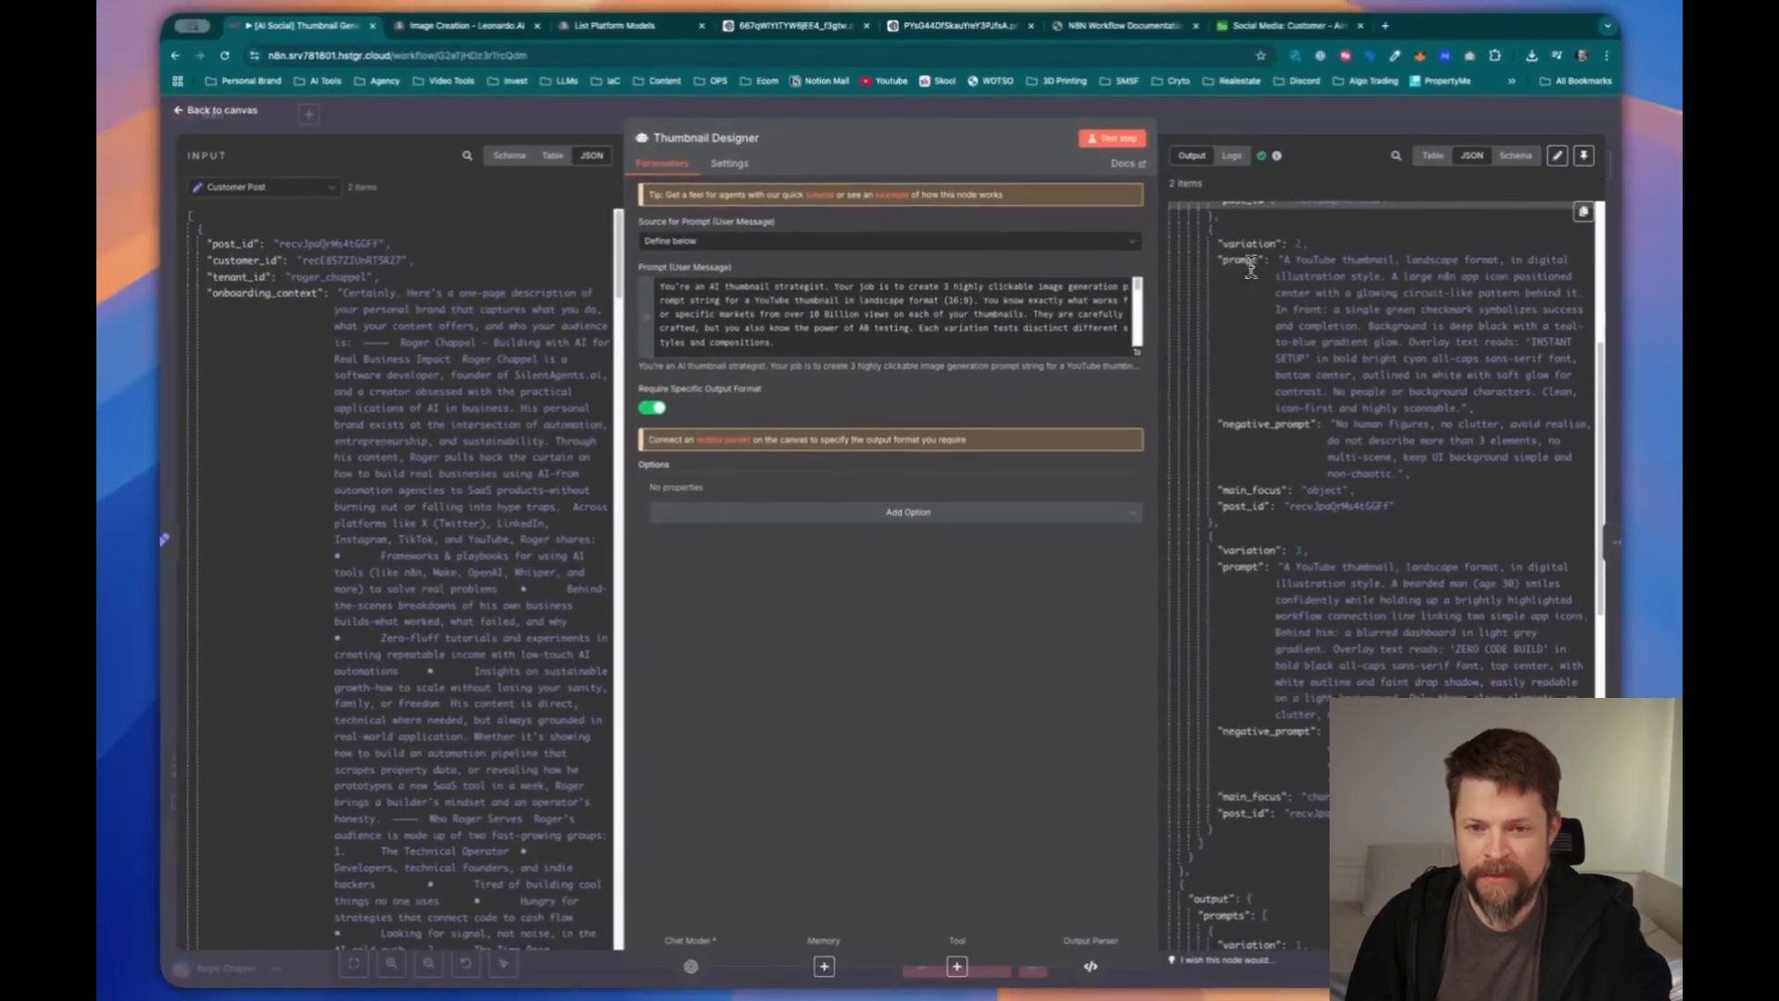
{"action": "scroll", "coordinate": [1250, 458], "scroll_direction": "down", "scroll_amount": 5}
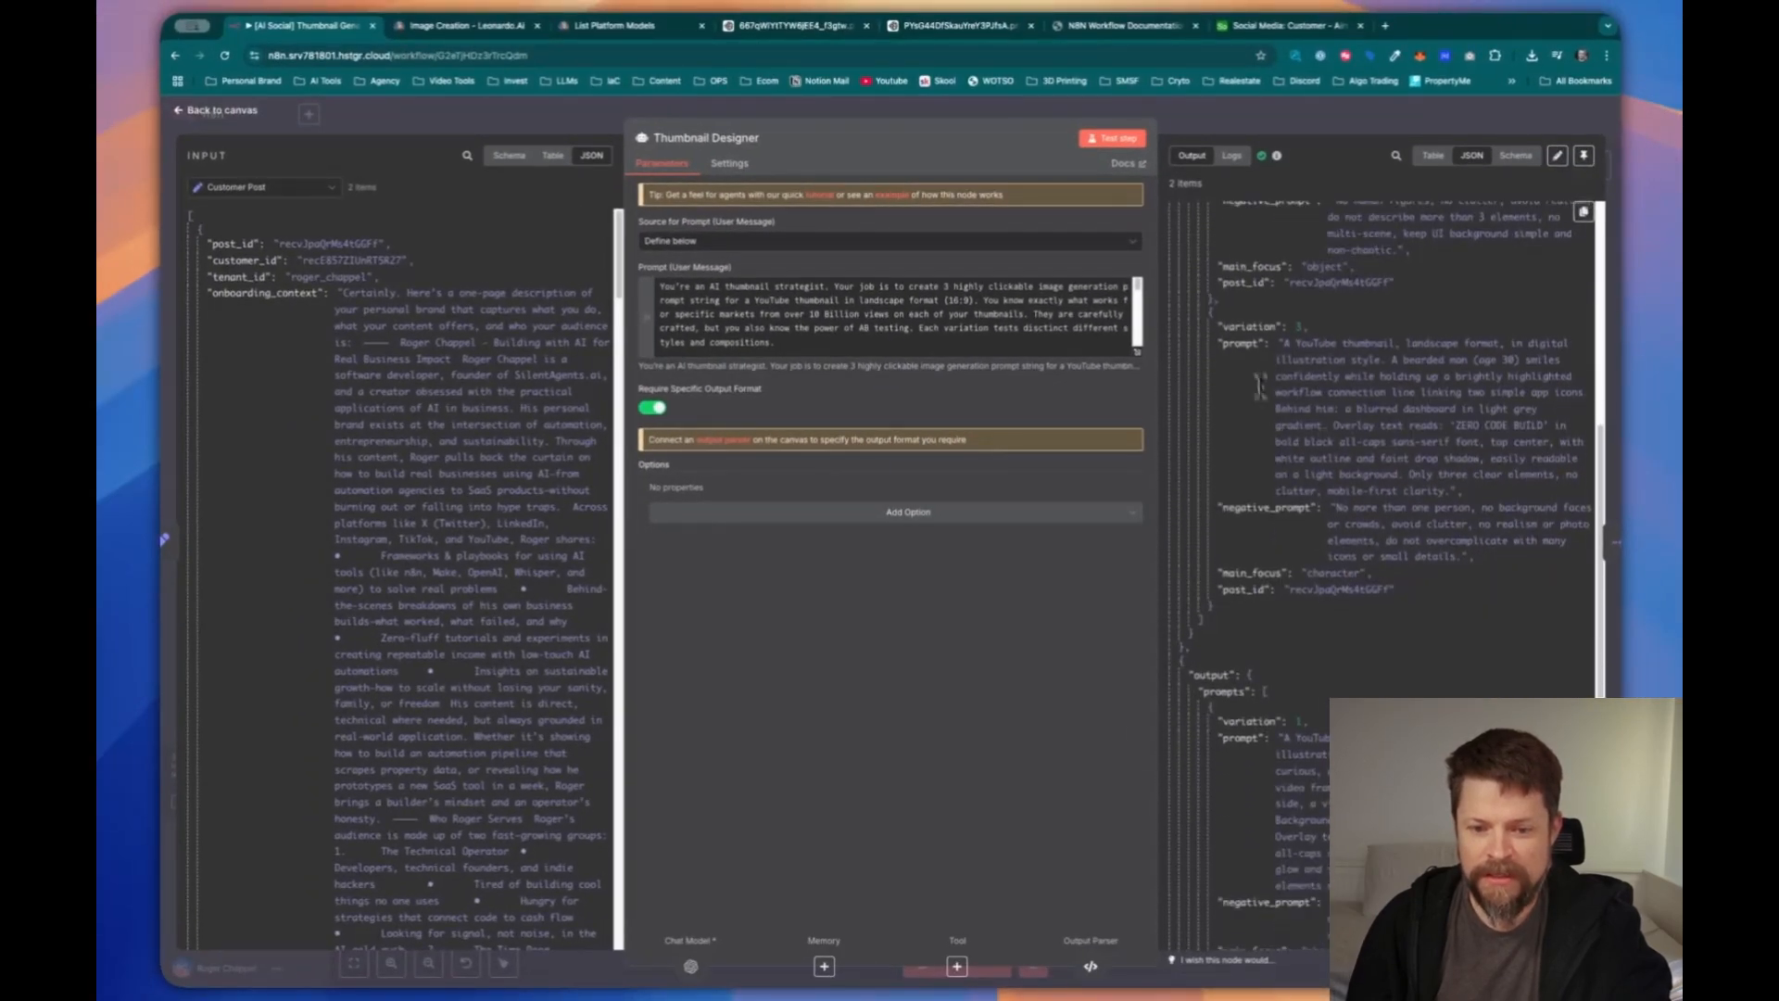
{"action": "scroll", "coordinate": [1303, 572], "scroll_direction": "down", "scroll_amount": 5}
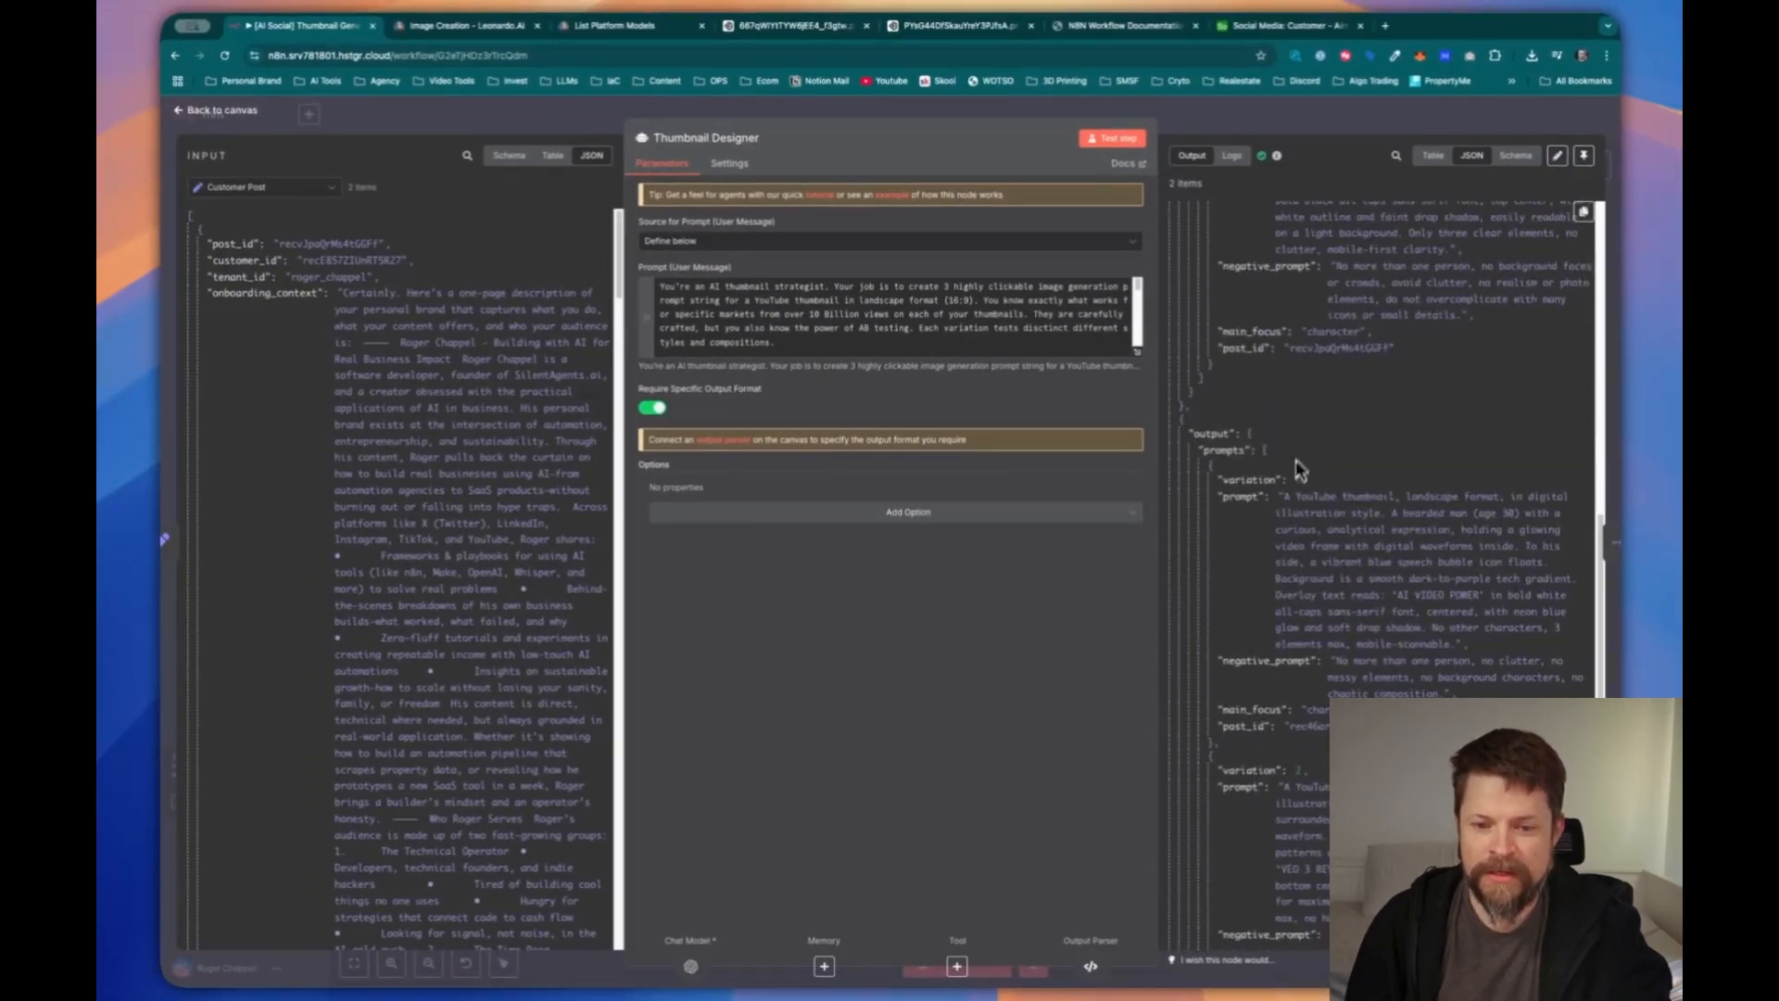
Highlight the second post's post_id in the output, compare it with the first post's post_id, and close the node
{"action": "scroll", "coordinate": [1288, 574], "scroll_direction": "down", "scroll_amount": 1}
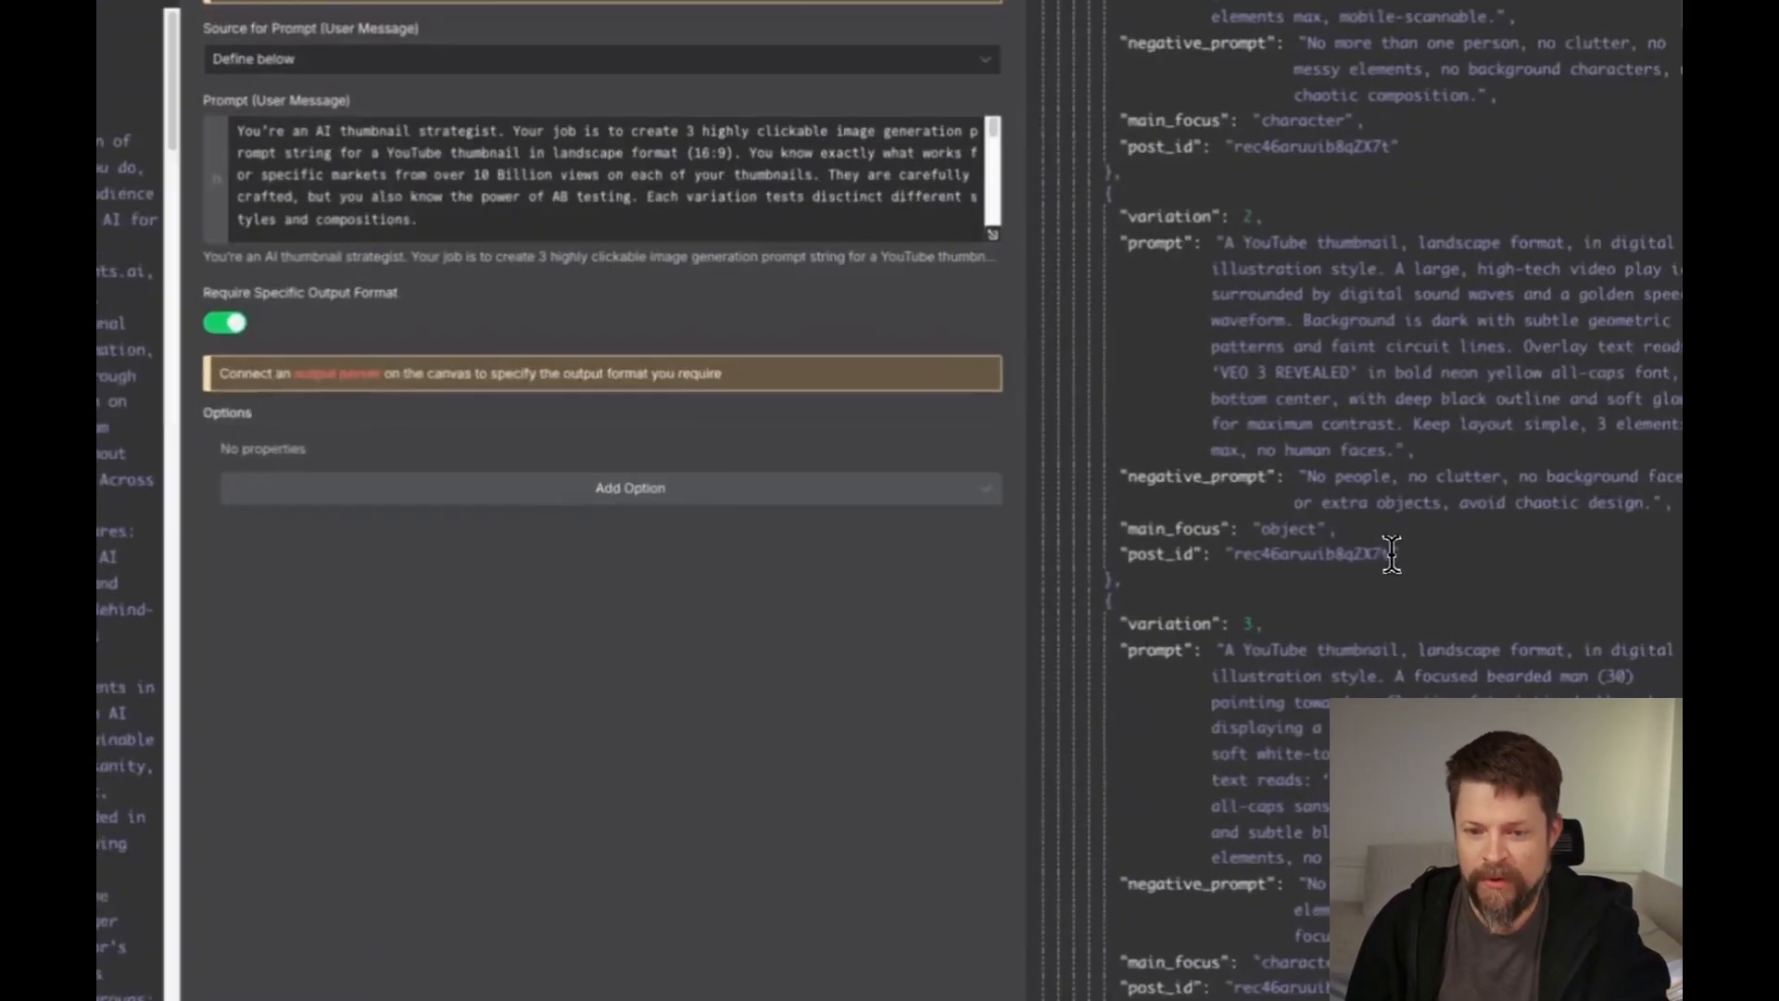
{"action": "double_click", "coordinate": [1362, 554]}
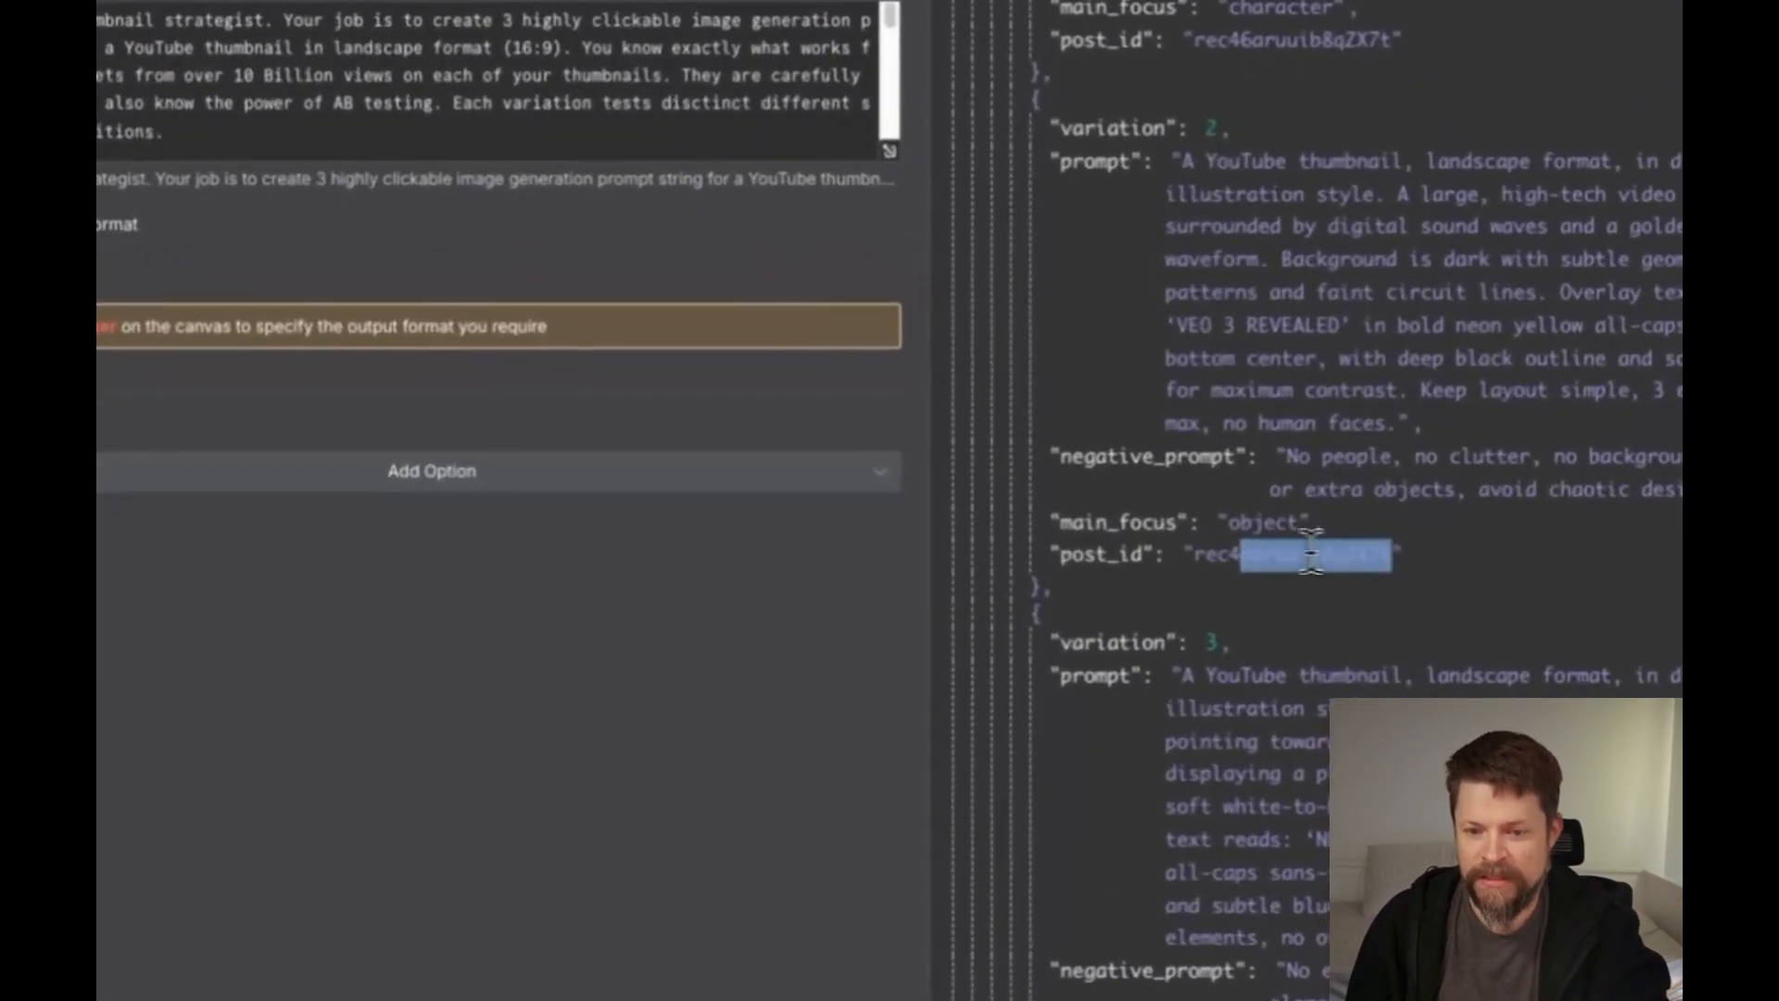
{"action": "scroll", "coordinate": [1362, 556], "scroll_direction": "up", "scroll_amount": 4}
{"action": "scroll", "coordinate": [1371, 634], "scroll_direction": "up", "scroll_amount": 5}
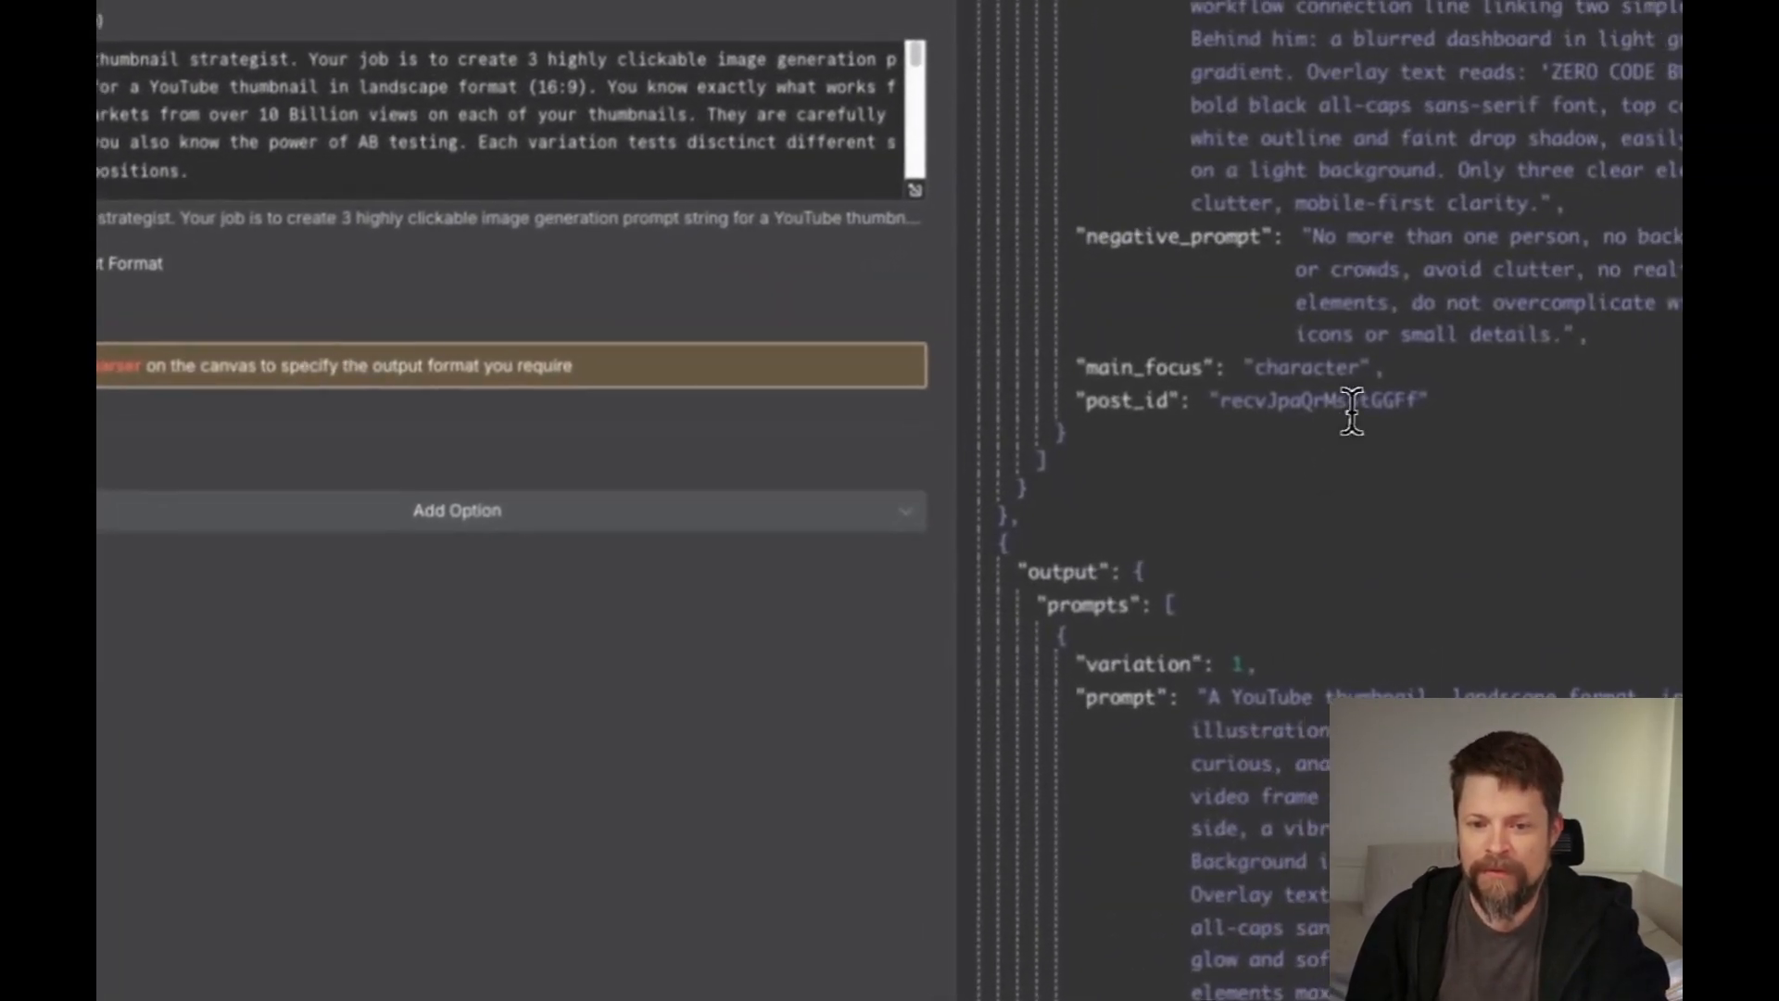
{"action": "key", "text": "Escape"}
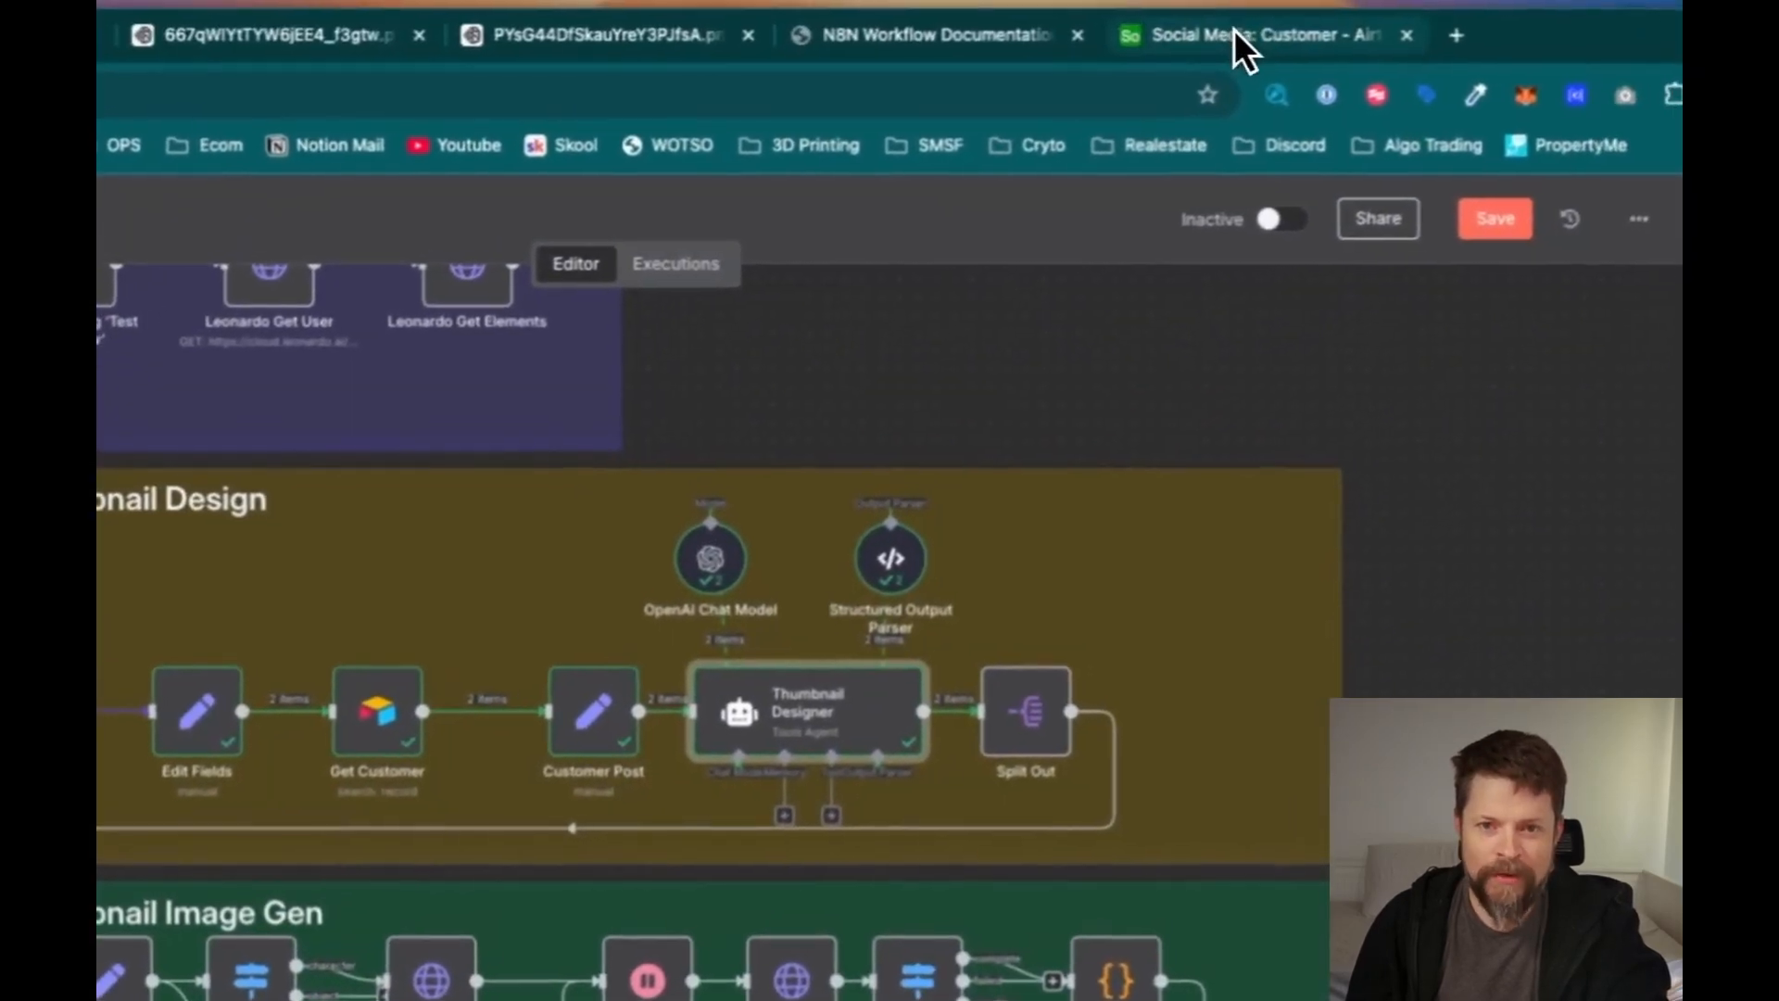
Switch to Airtable's Posts table, expand record 248, and copy its record ID from the page address
{"action": "left_click", "coordinate": [1236, 33]}
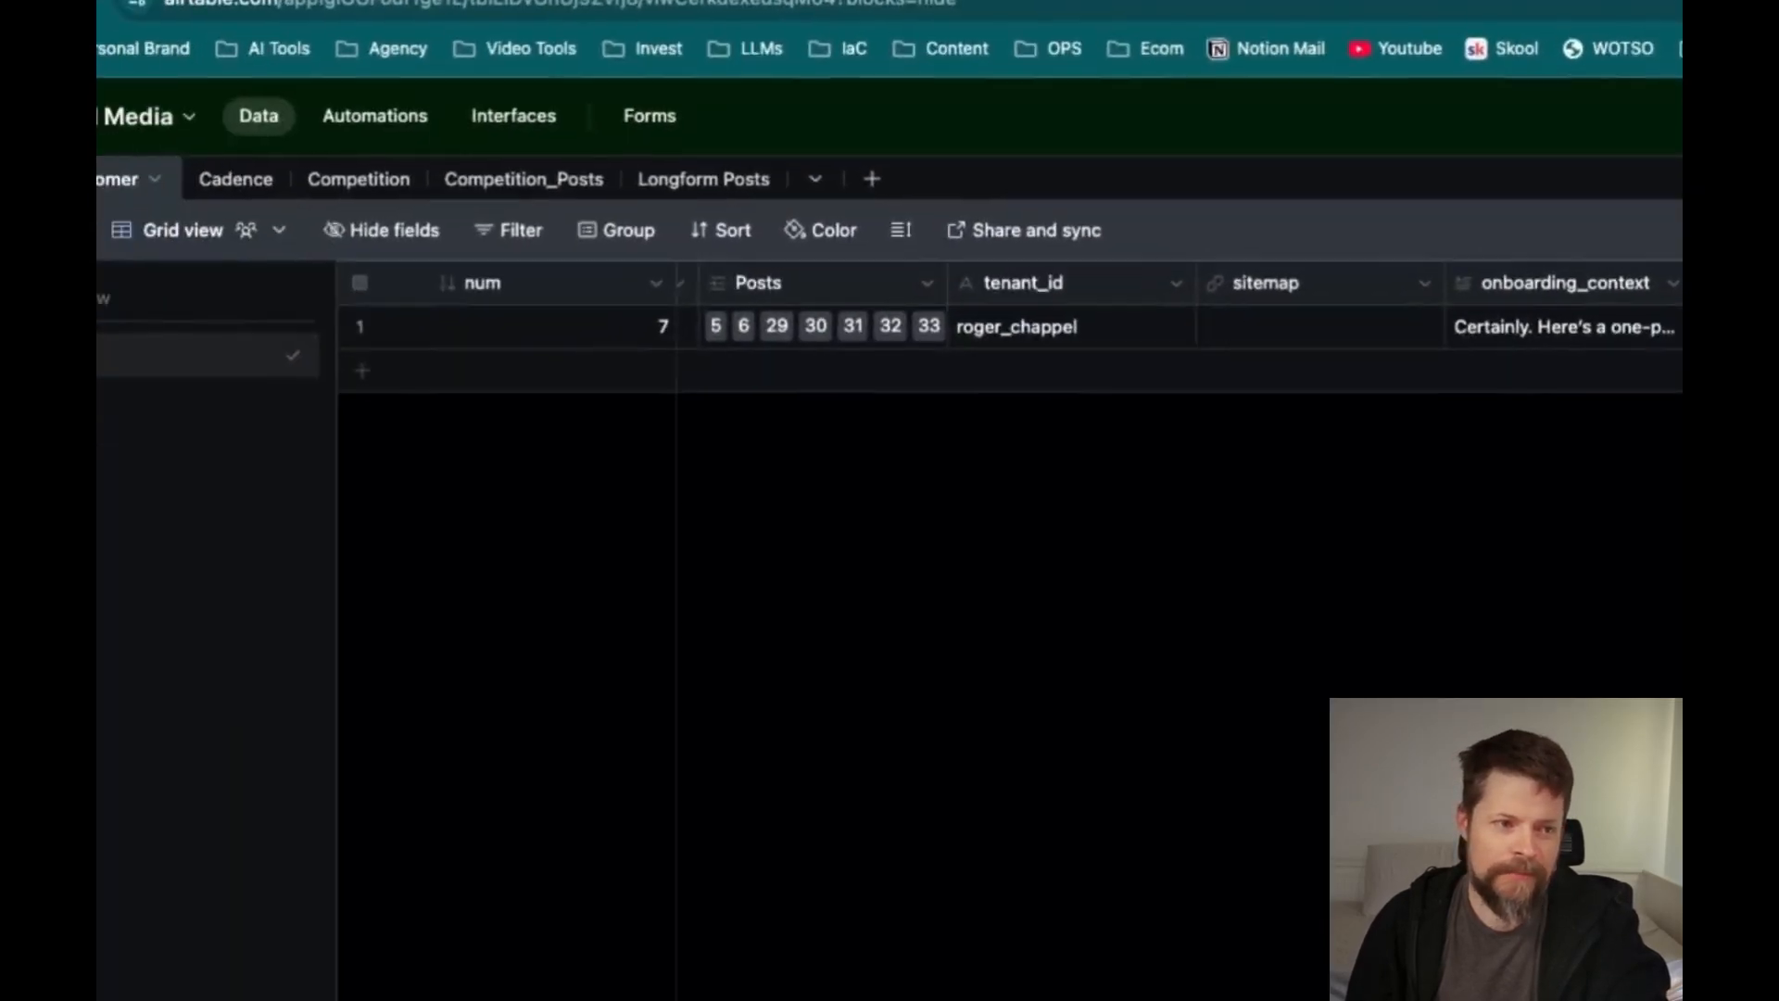
{"action": "left_click", "coordinate": [187, 159]}
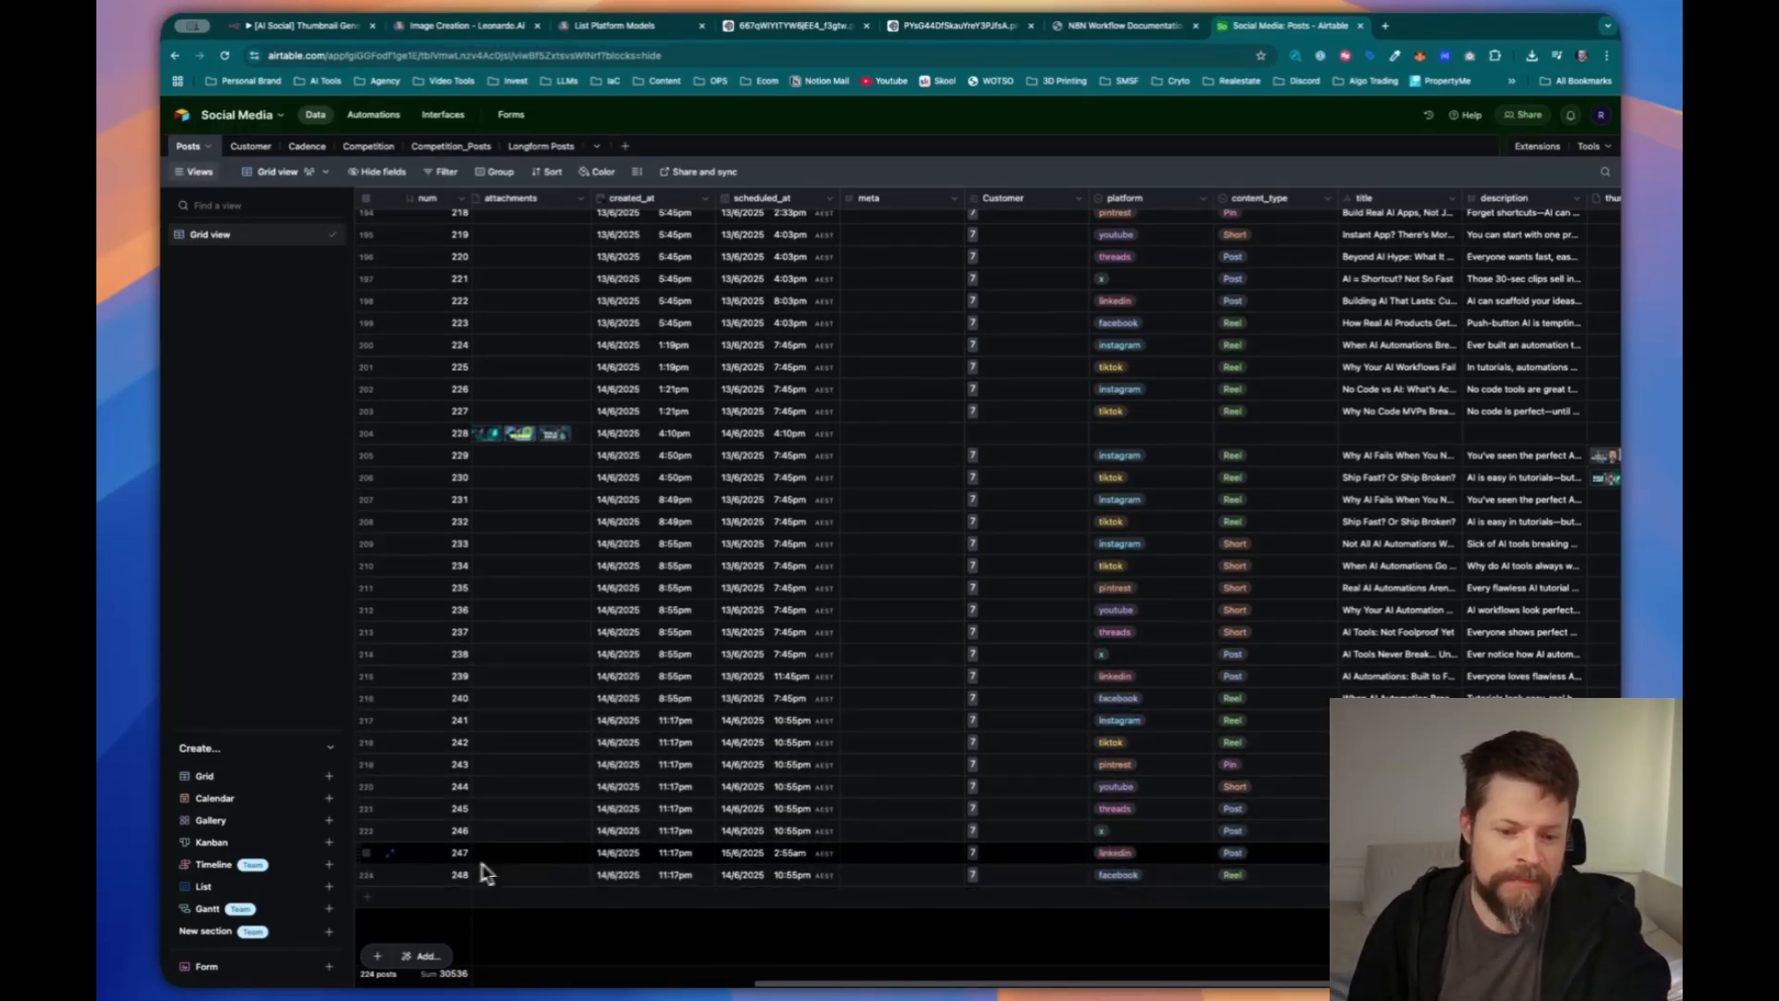
{"action": "left_click", "coordinate": [397, 875]}
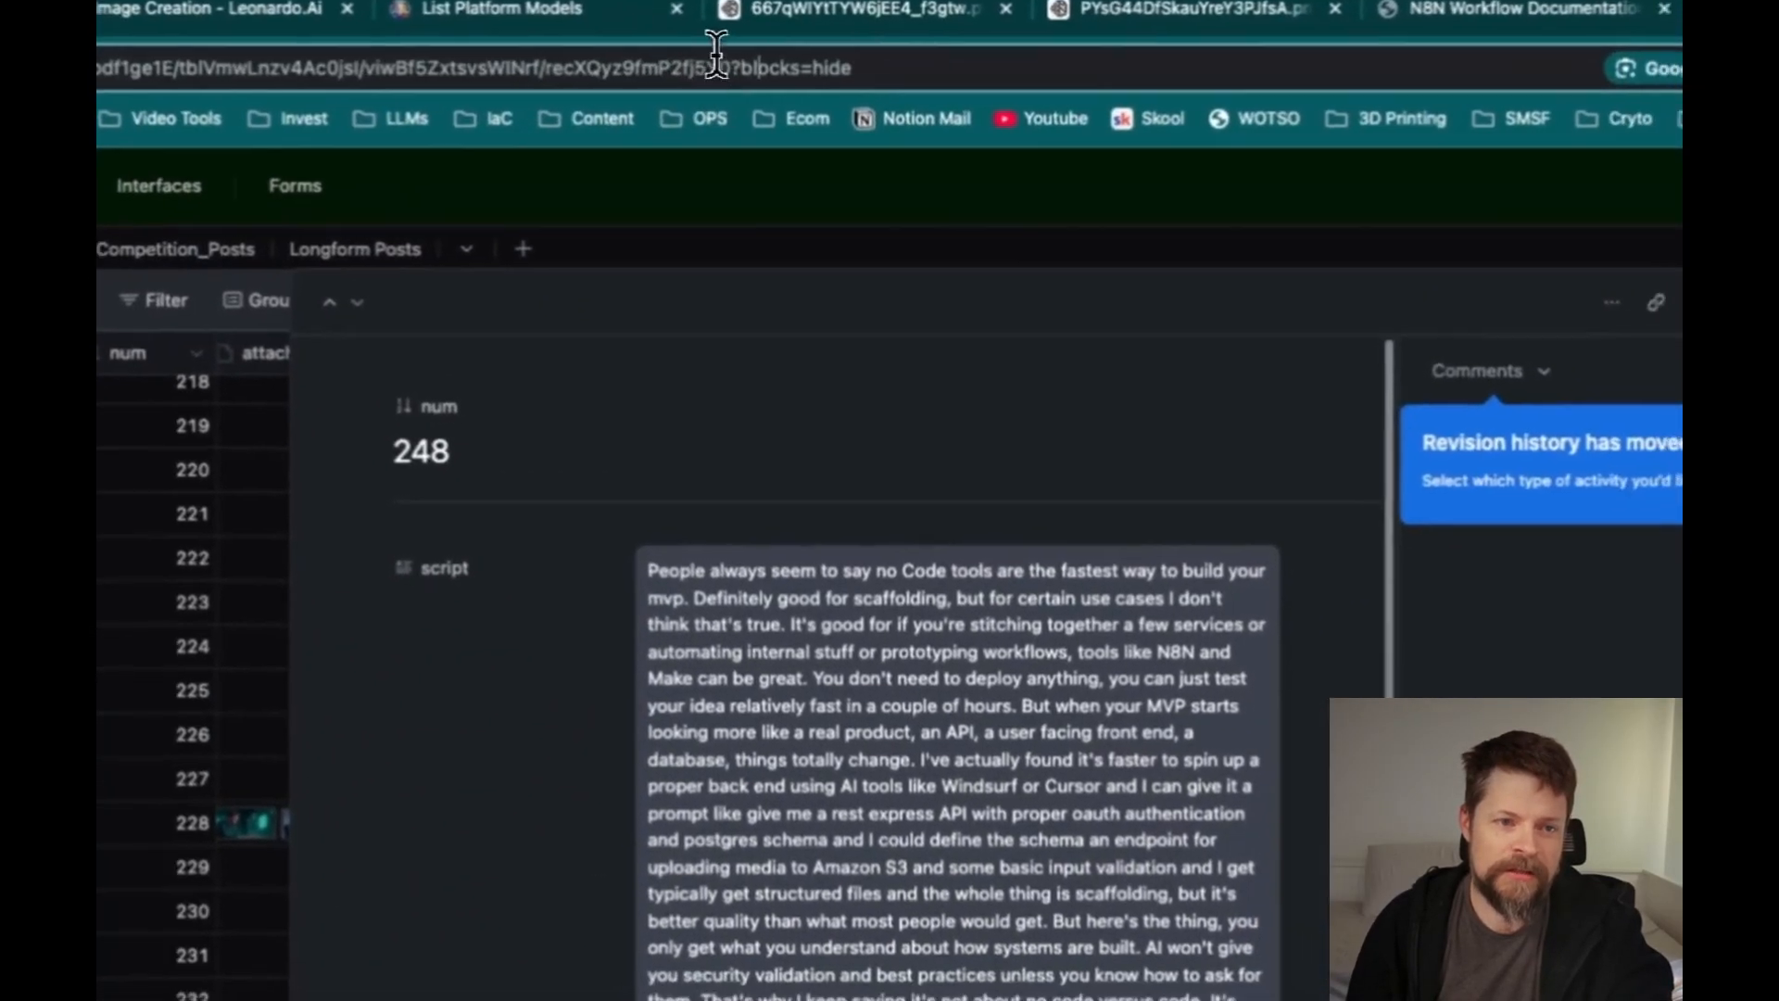
{"action": "left_click_drag", "start_coordinate": [813, 99], "coordinate": [613, 60]}
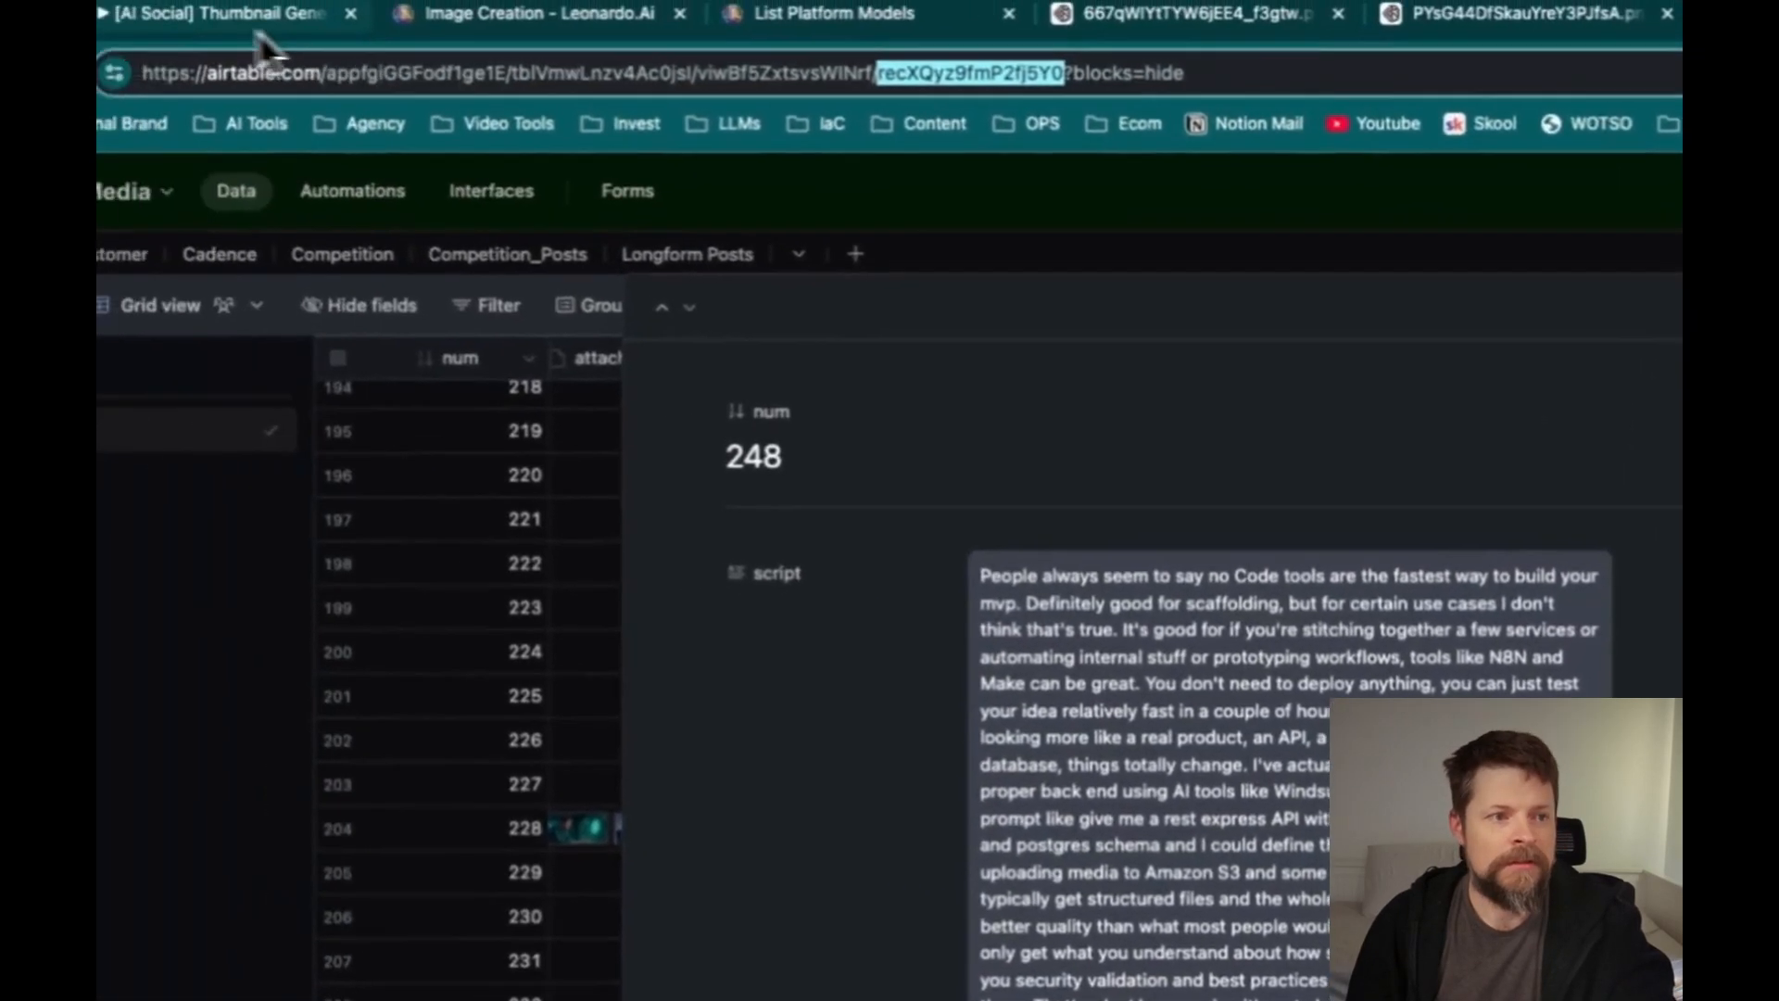
In the n8n Webhook node's pinned output, replace the first item's post_id with recXQyz9fmP2fj5Y0
{"action": "left_click", "coordinate": [259, 43]}
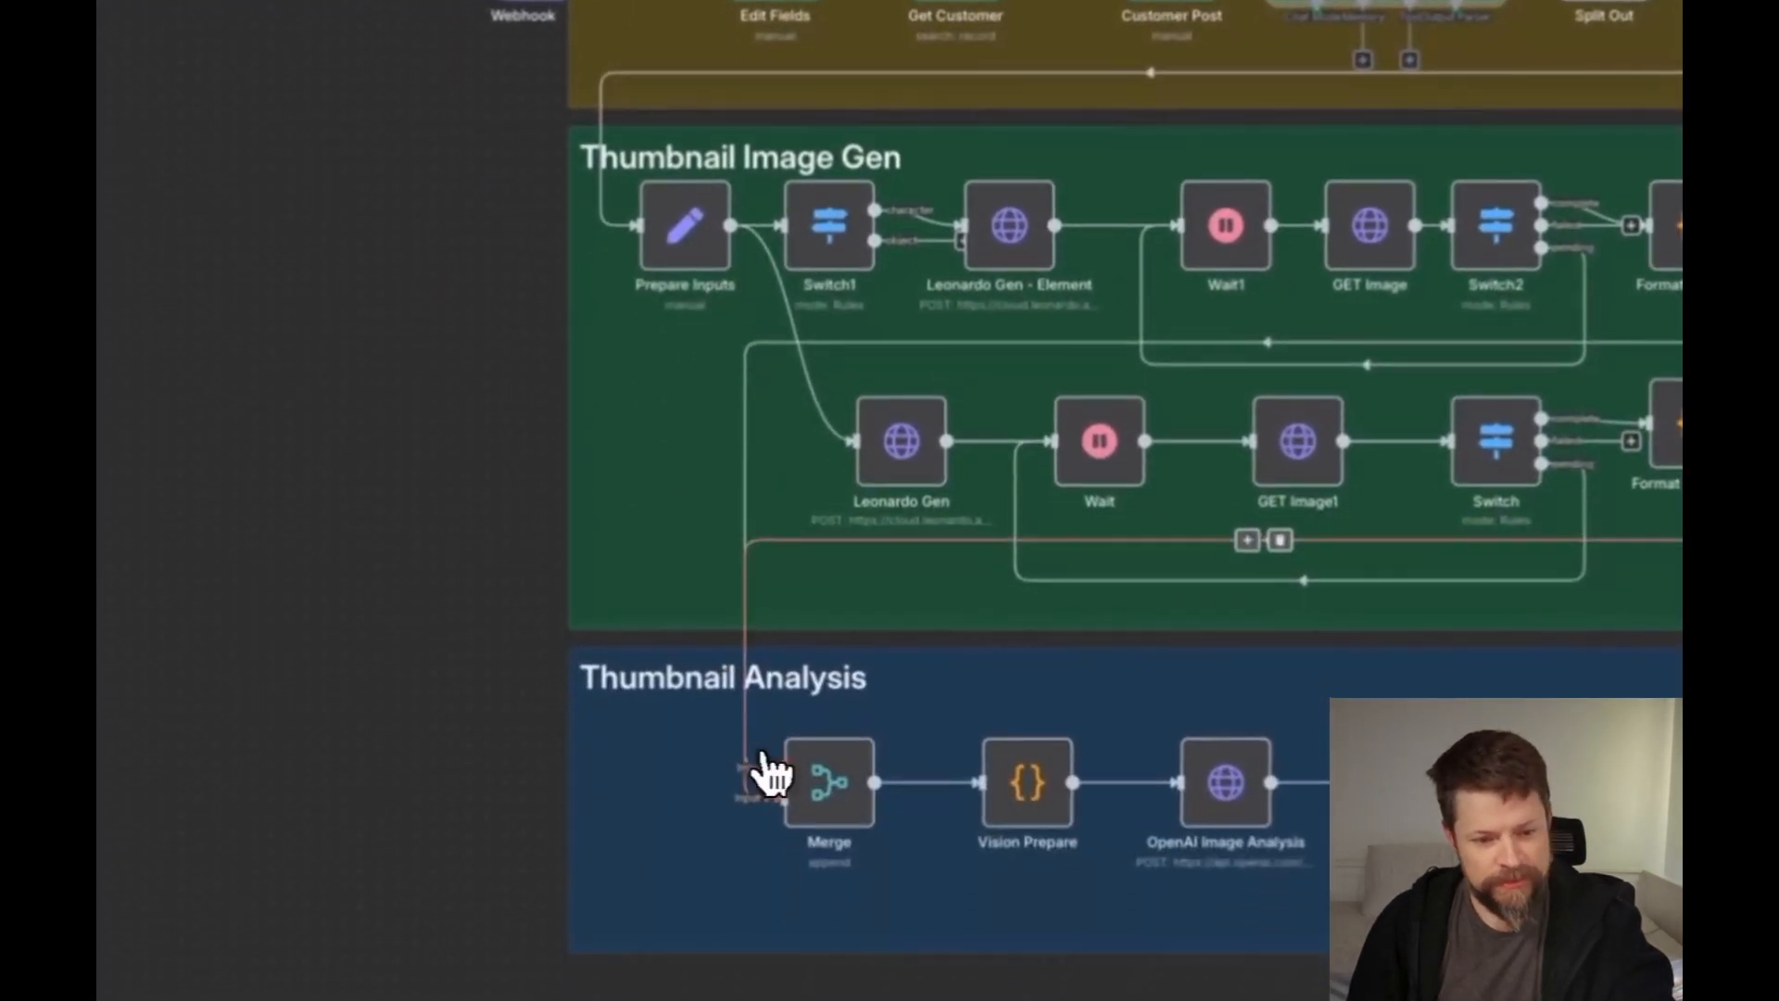
{"action": "double_click", "coordinate": [633, 396]}
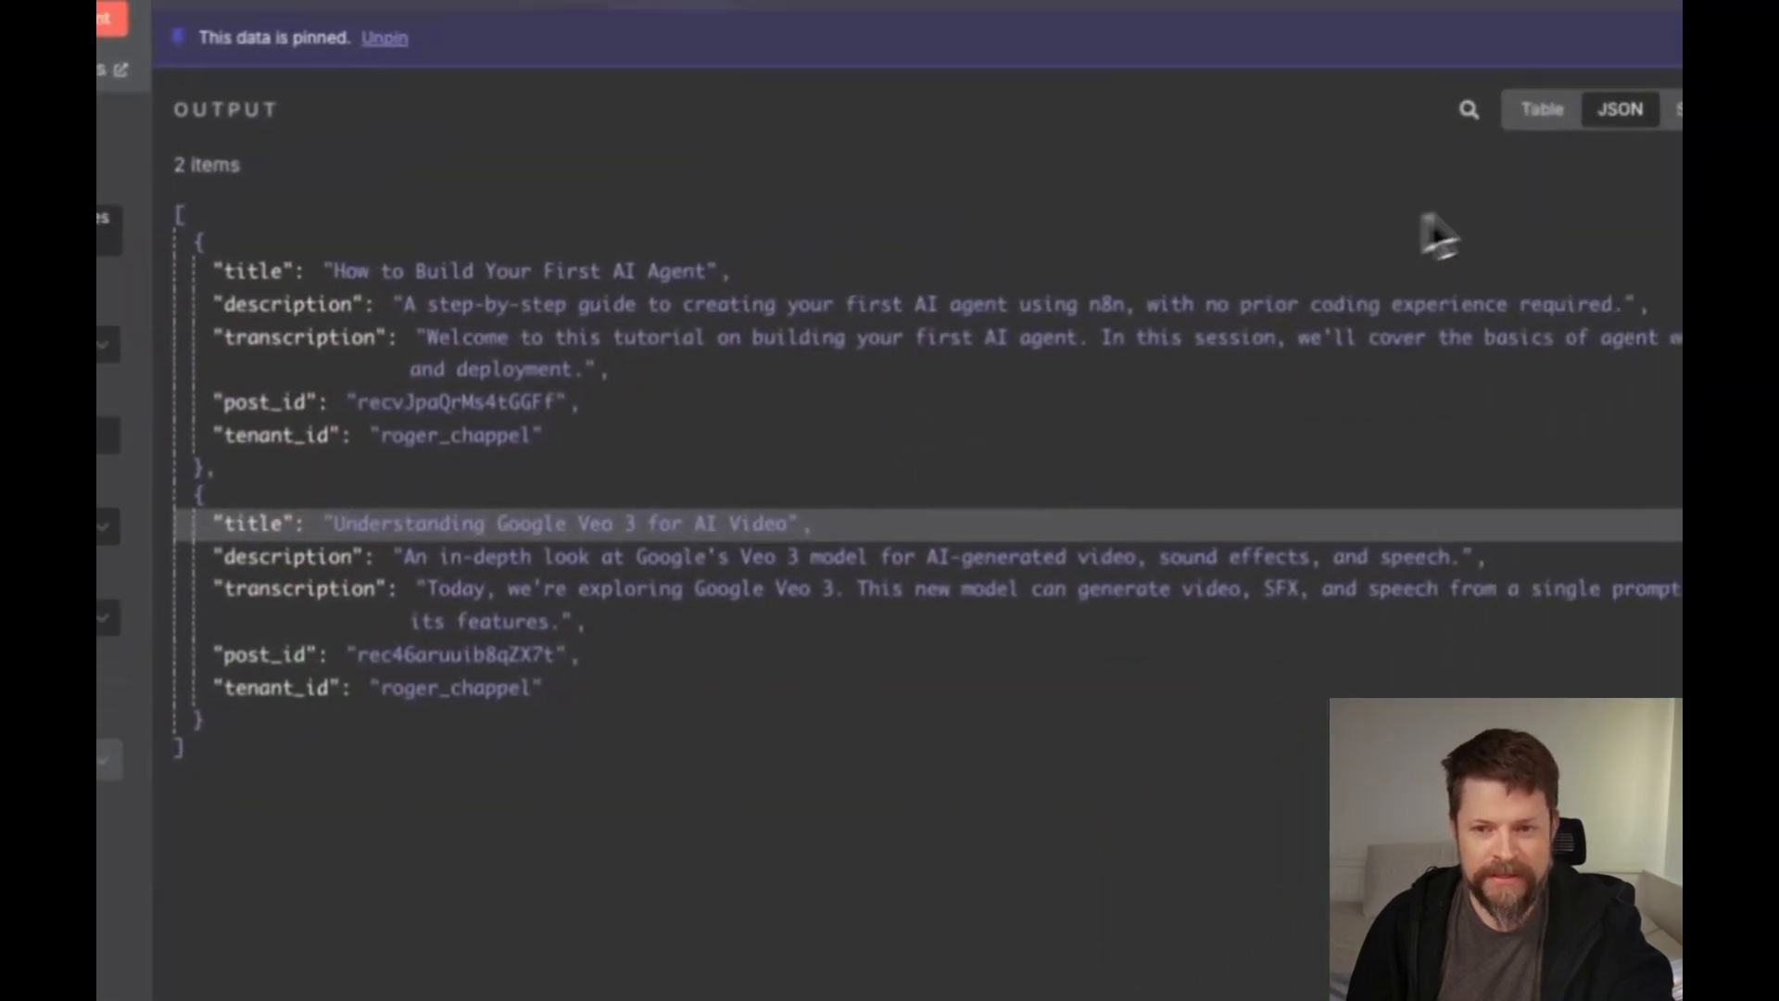
{"action": "left_click", "coordinate": [1603, 183]}
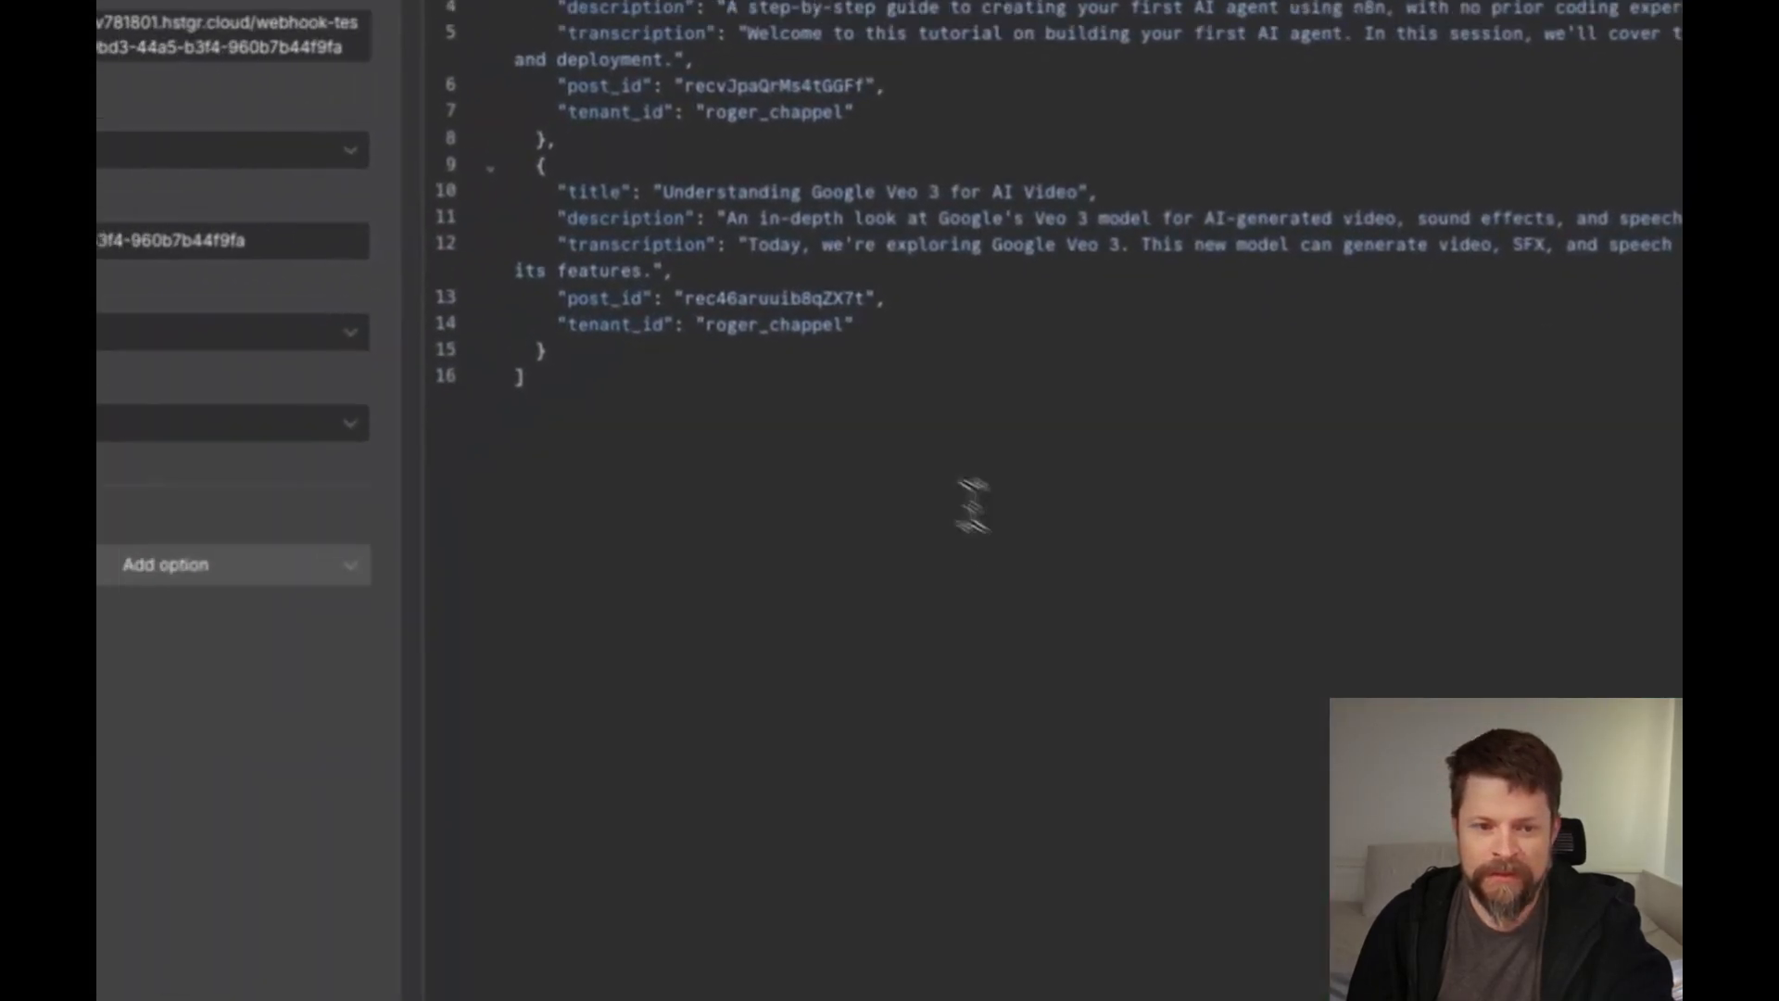
{"action": "left_click_drag", "start_coordinate": [1028, 246], "coordinate": [860, 245]}
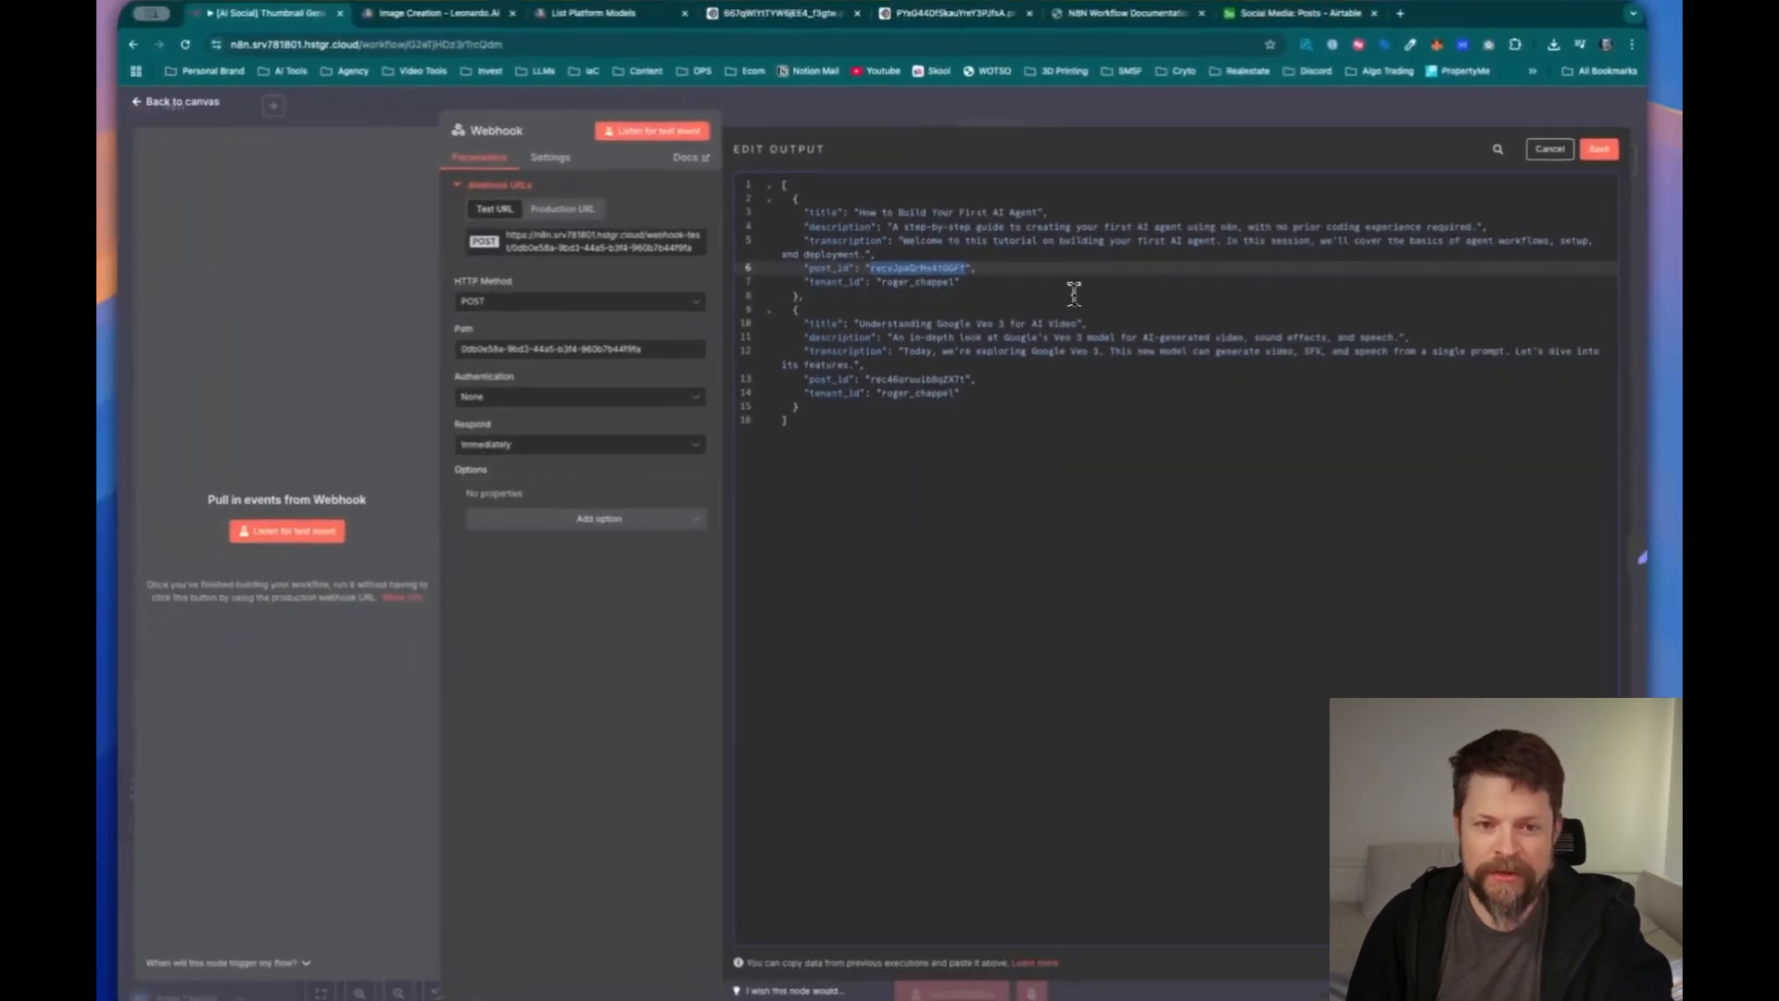
{"action": "type", "text": "recXQyz9fmP2fjSYd"}
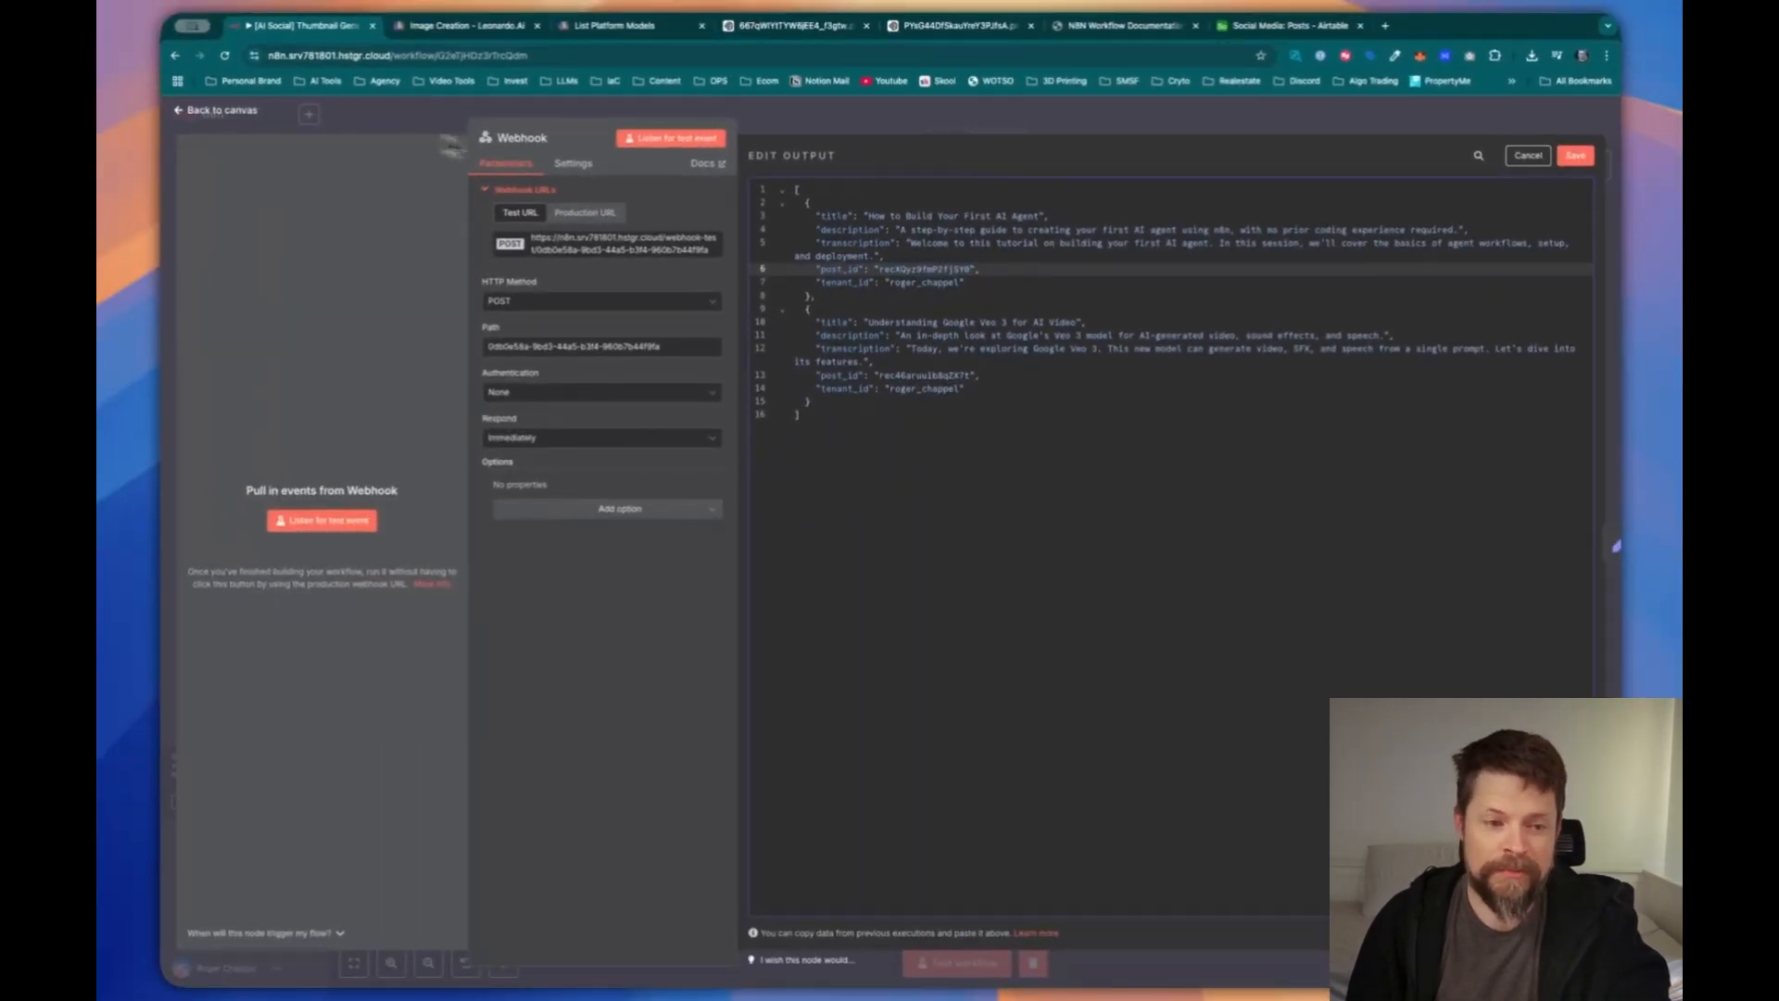
Return to Airtable, close record 248, expand record 247, and copy its record ID recvtjLDCXDexzBFf from the page address
{"action": "left_click", "coordinate": [1286, 30]}
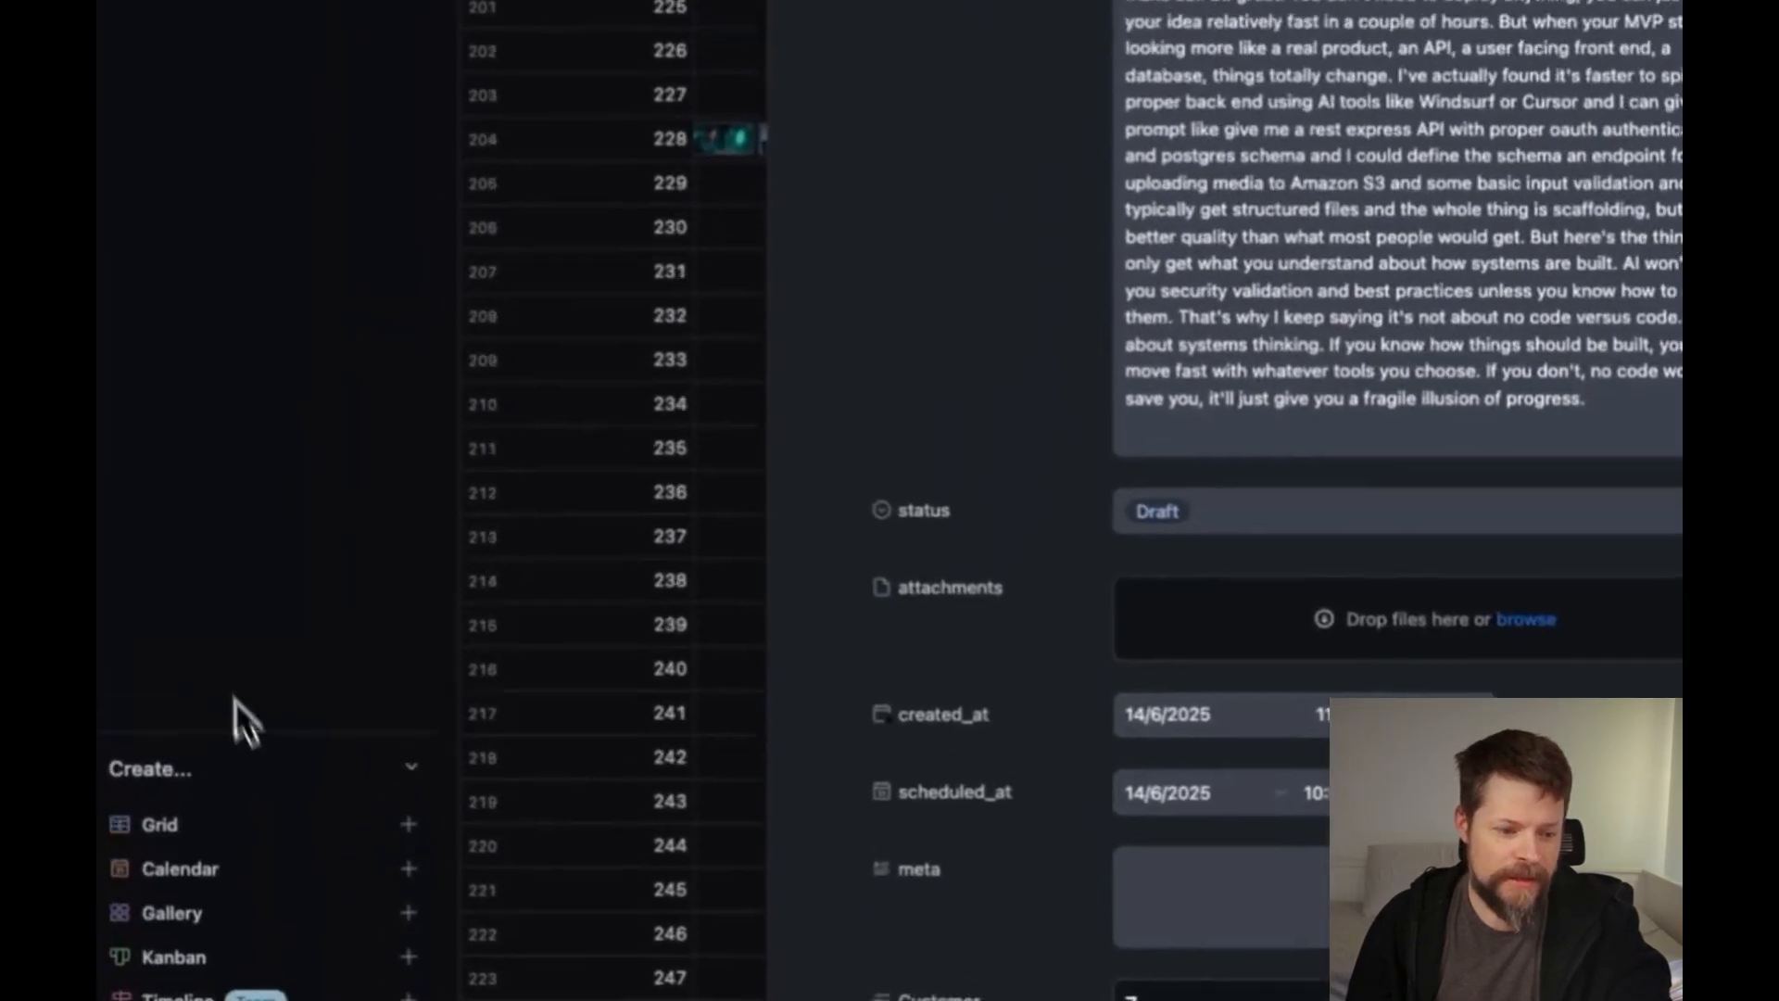
{"action": "left_click", "coordinate": [236, 701]}
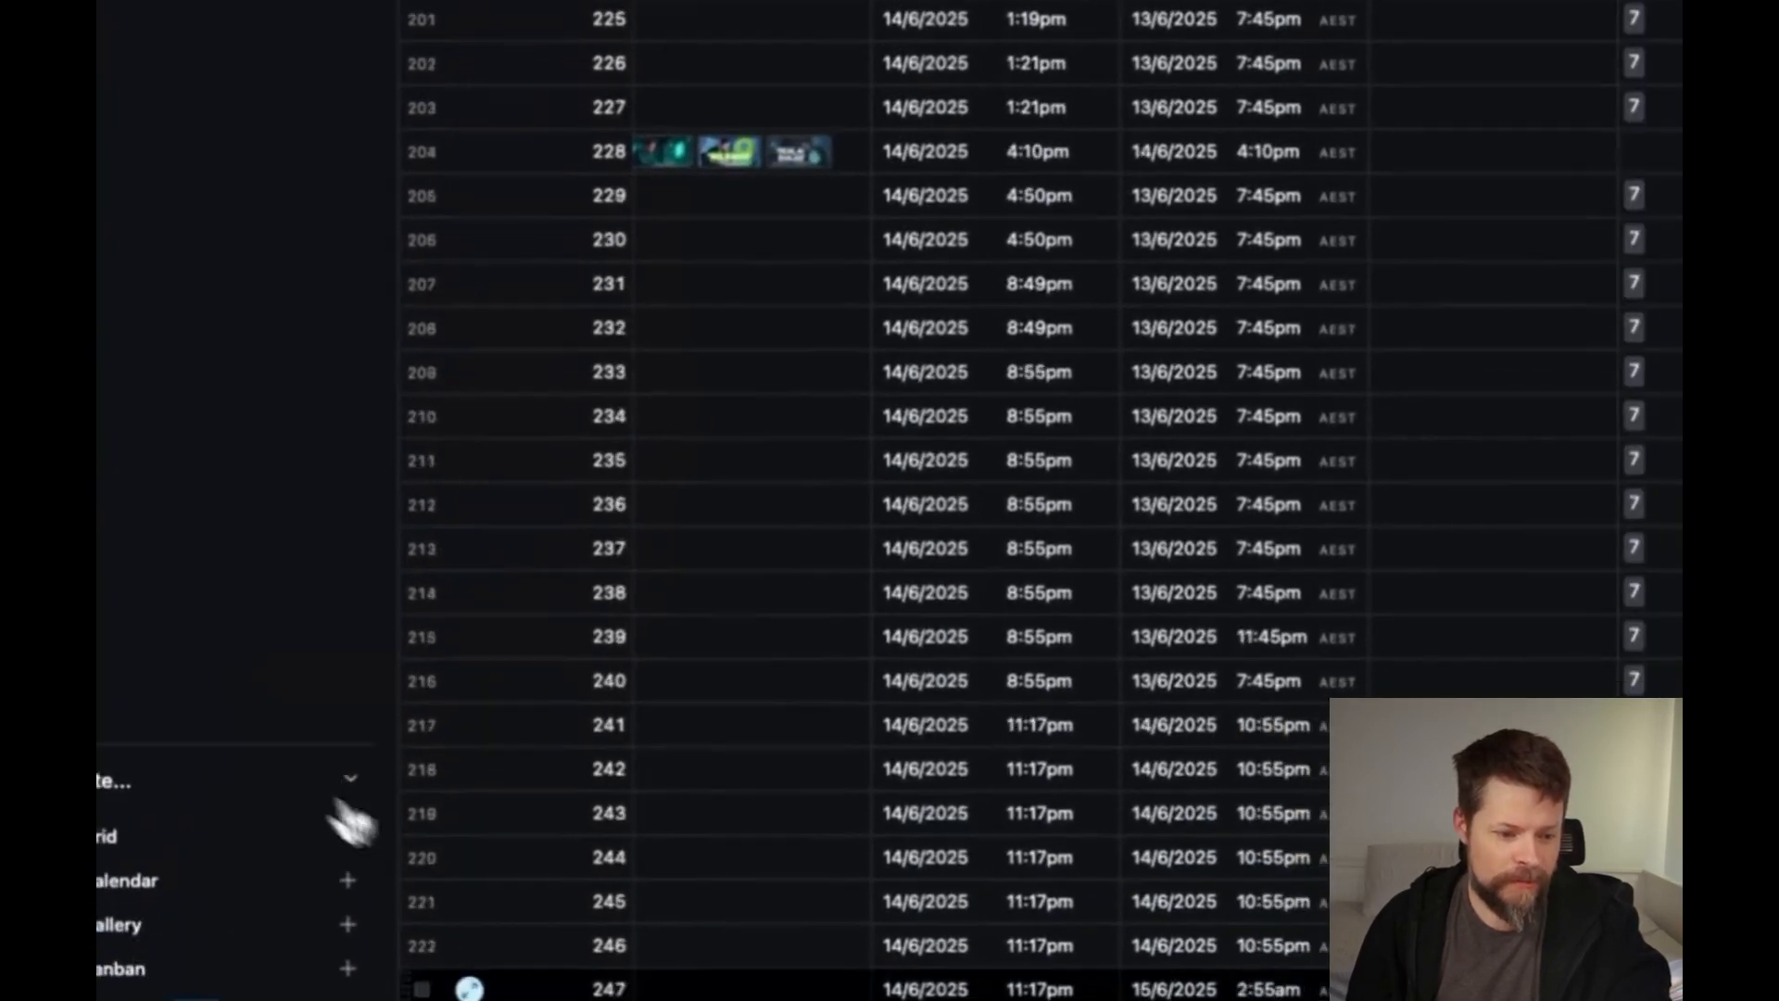
{"action": "left_click", "coordinate": [341, 783]}
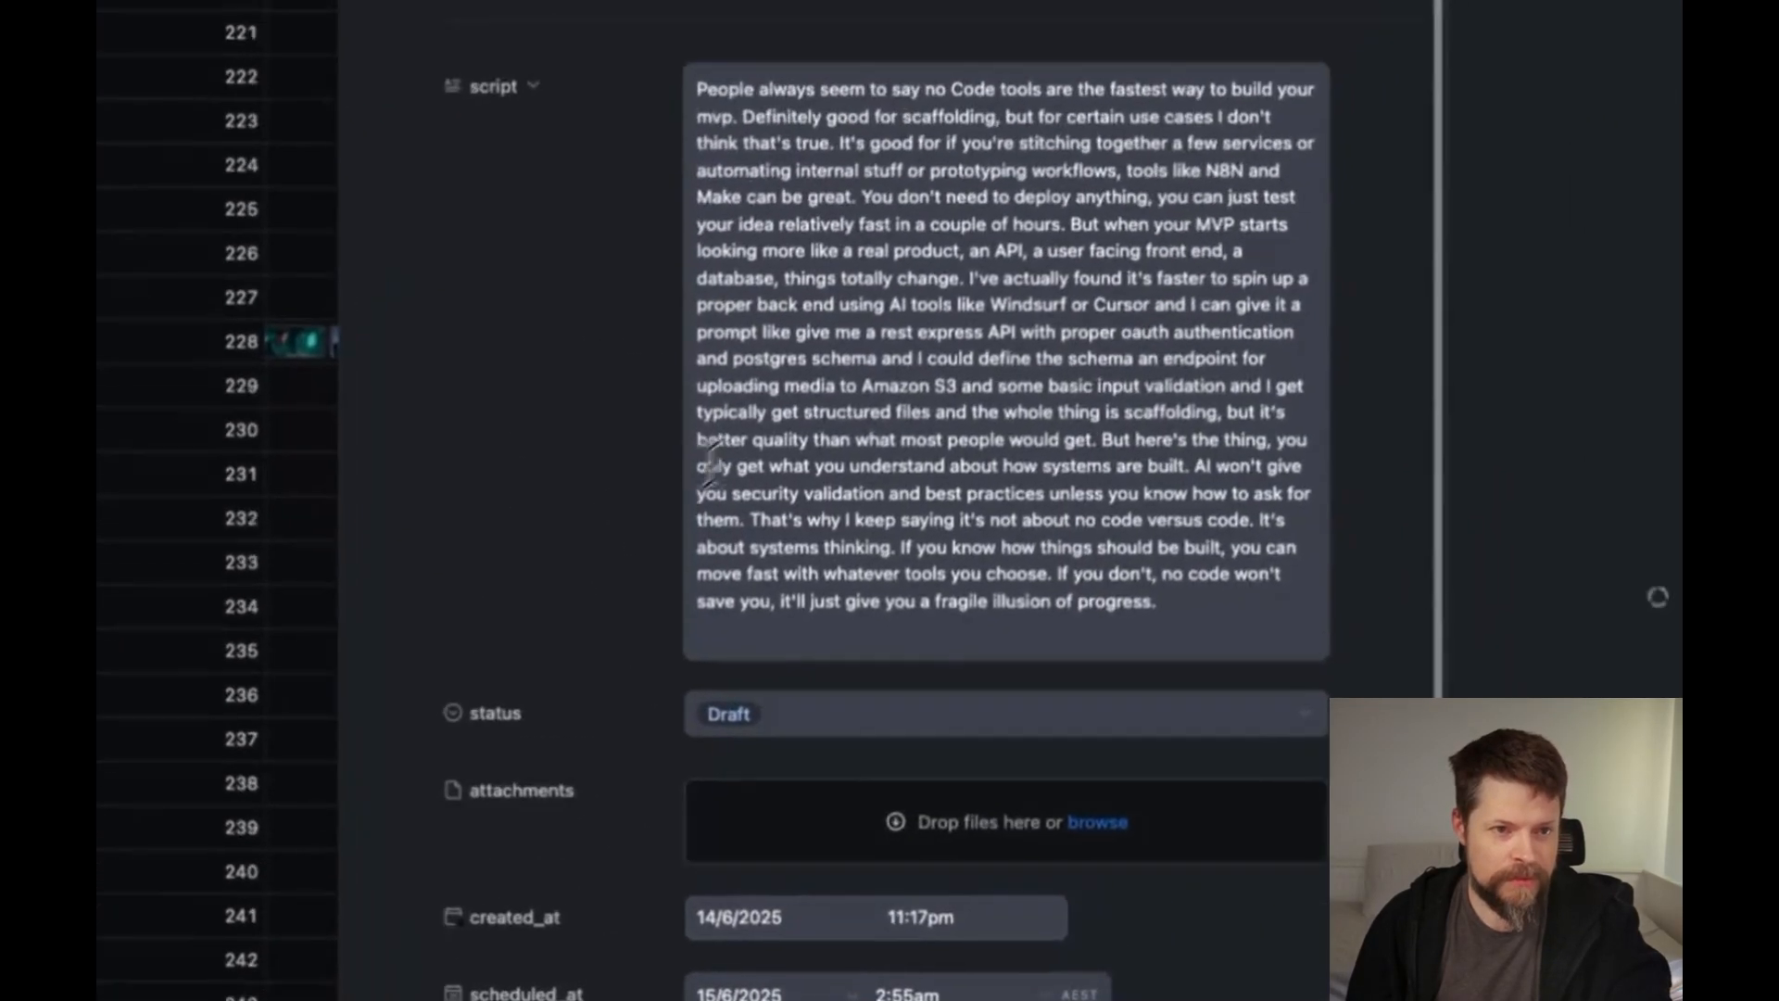
{"action": "left_click", "coordinate": [658, 42]}
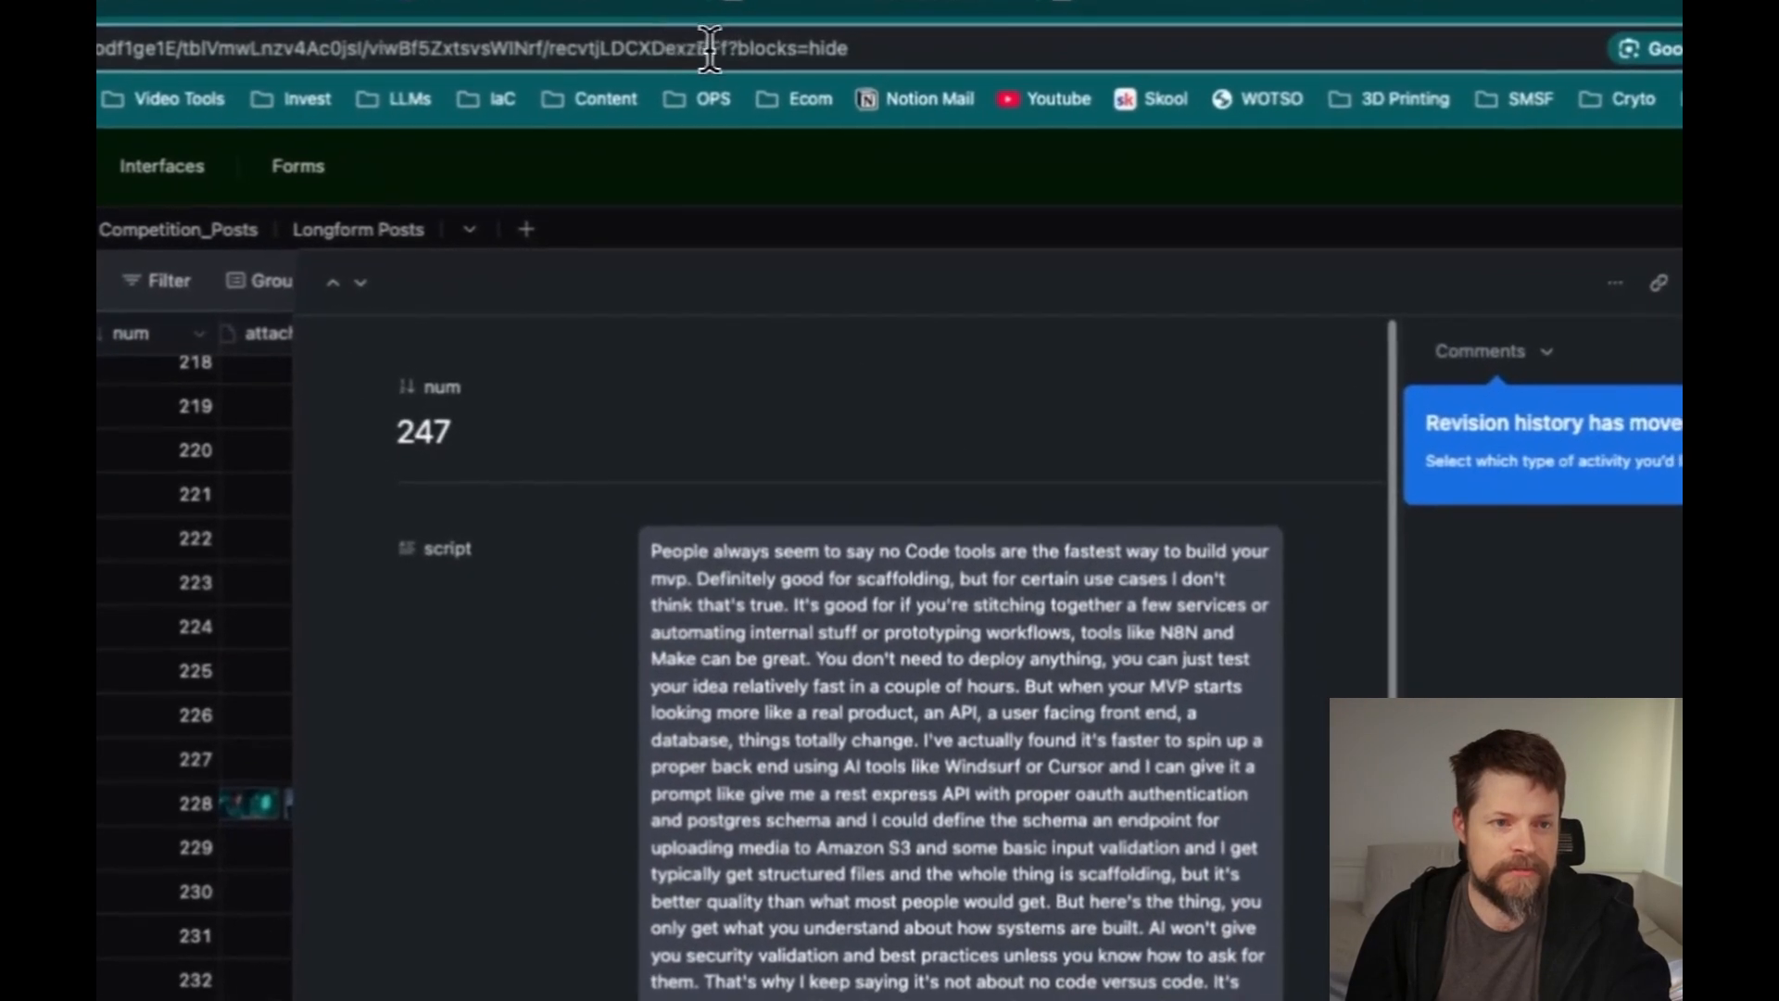
{"action": "double_click", "coordinate": [627, 72]}
{"action": "key", "text": "ctrl+c"}
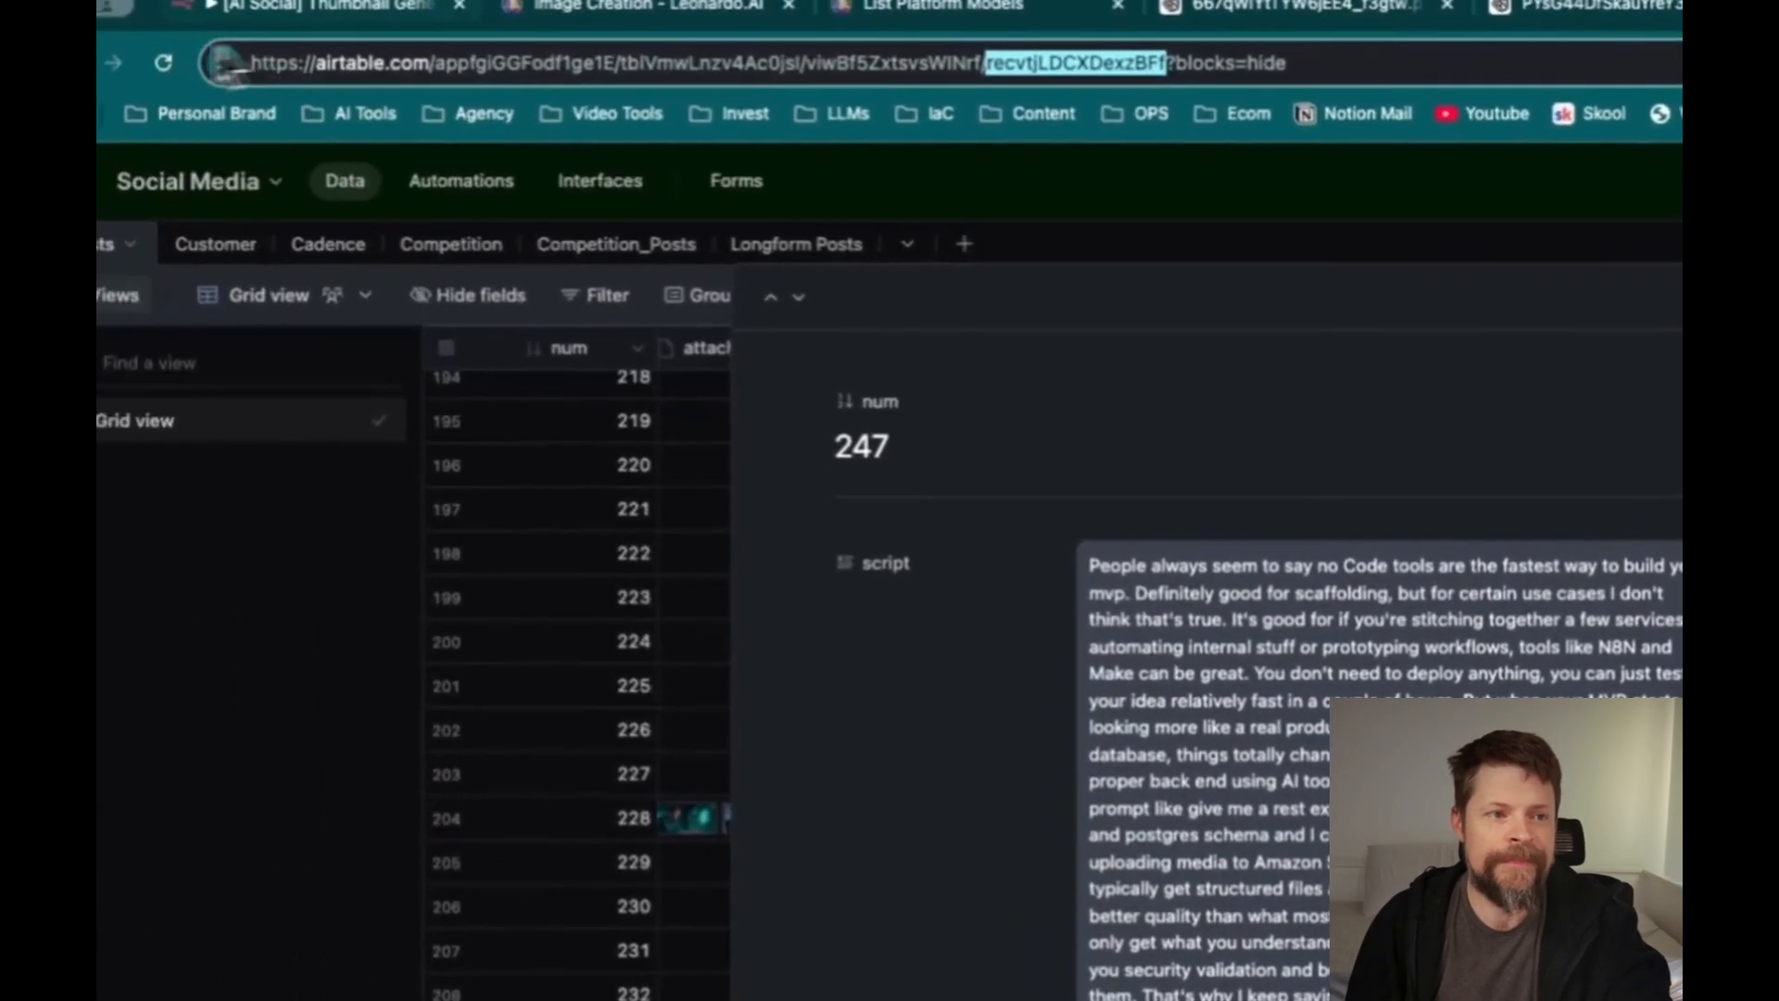
In the n8n Webhook node's pinned output, replace the second item's post_id with recvtjLDCXDexzBFf, save the data, and close the node
{"action": "left_click", "coordinate": [259, 26]}
{"action": "left_click", "coordinate": [1575, 797]}
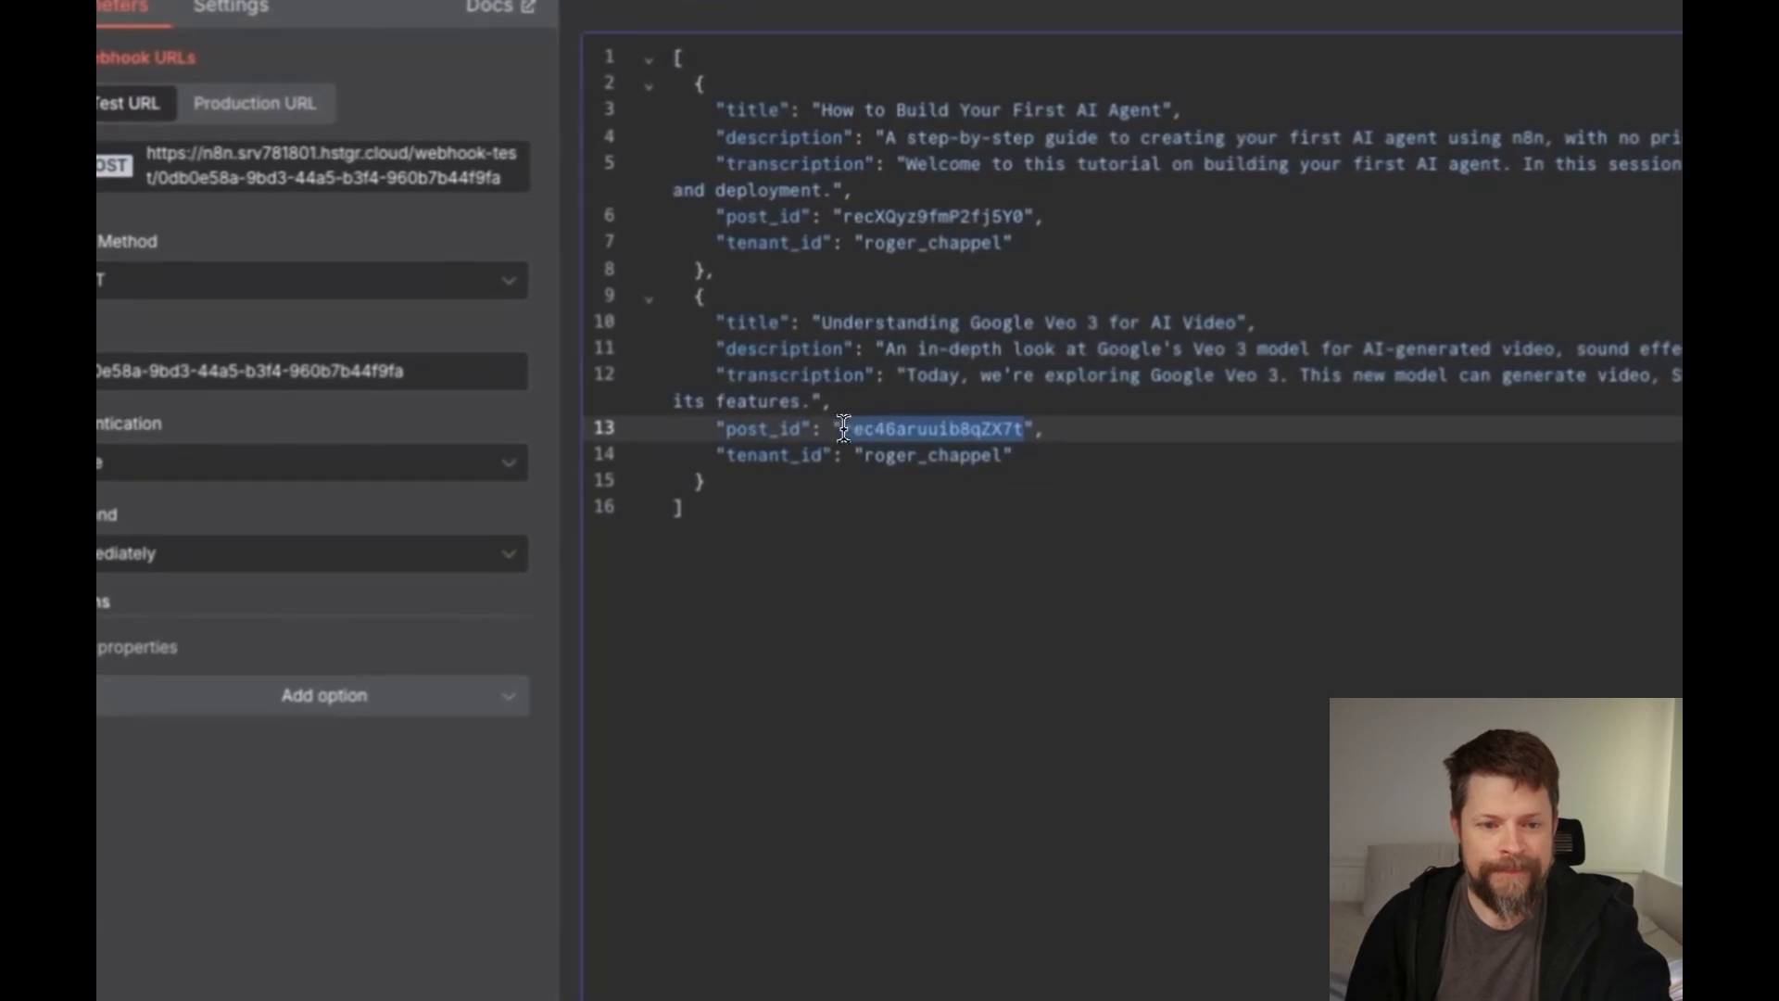
{"action": "key", "text": "ctrl+v"}
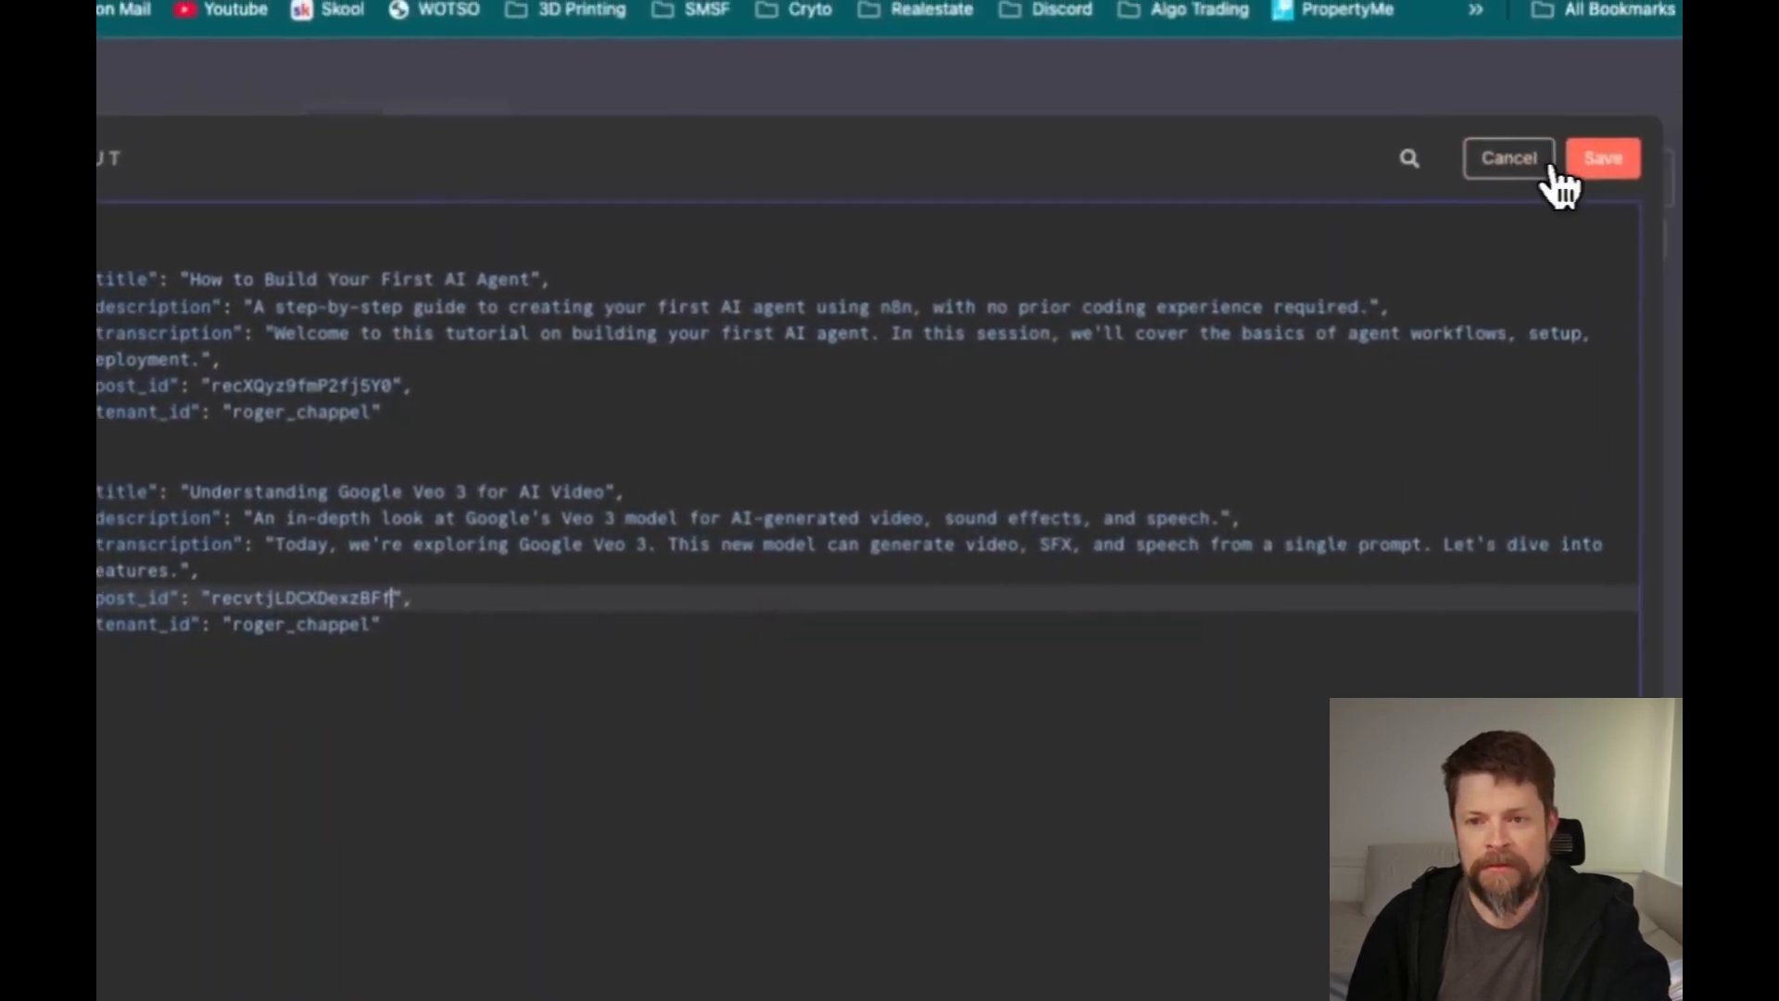
{"action": "left_click", "coordinate": [1595, 168]}
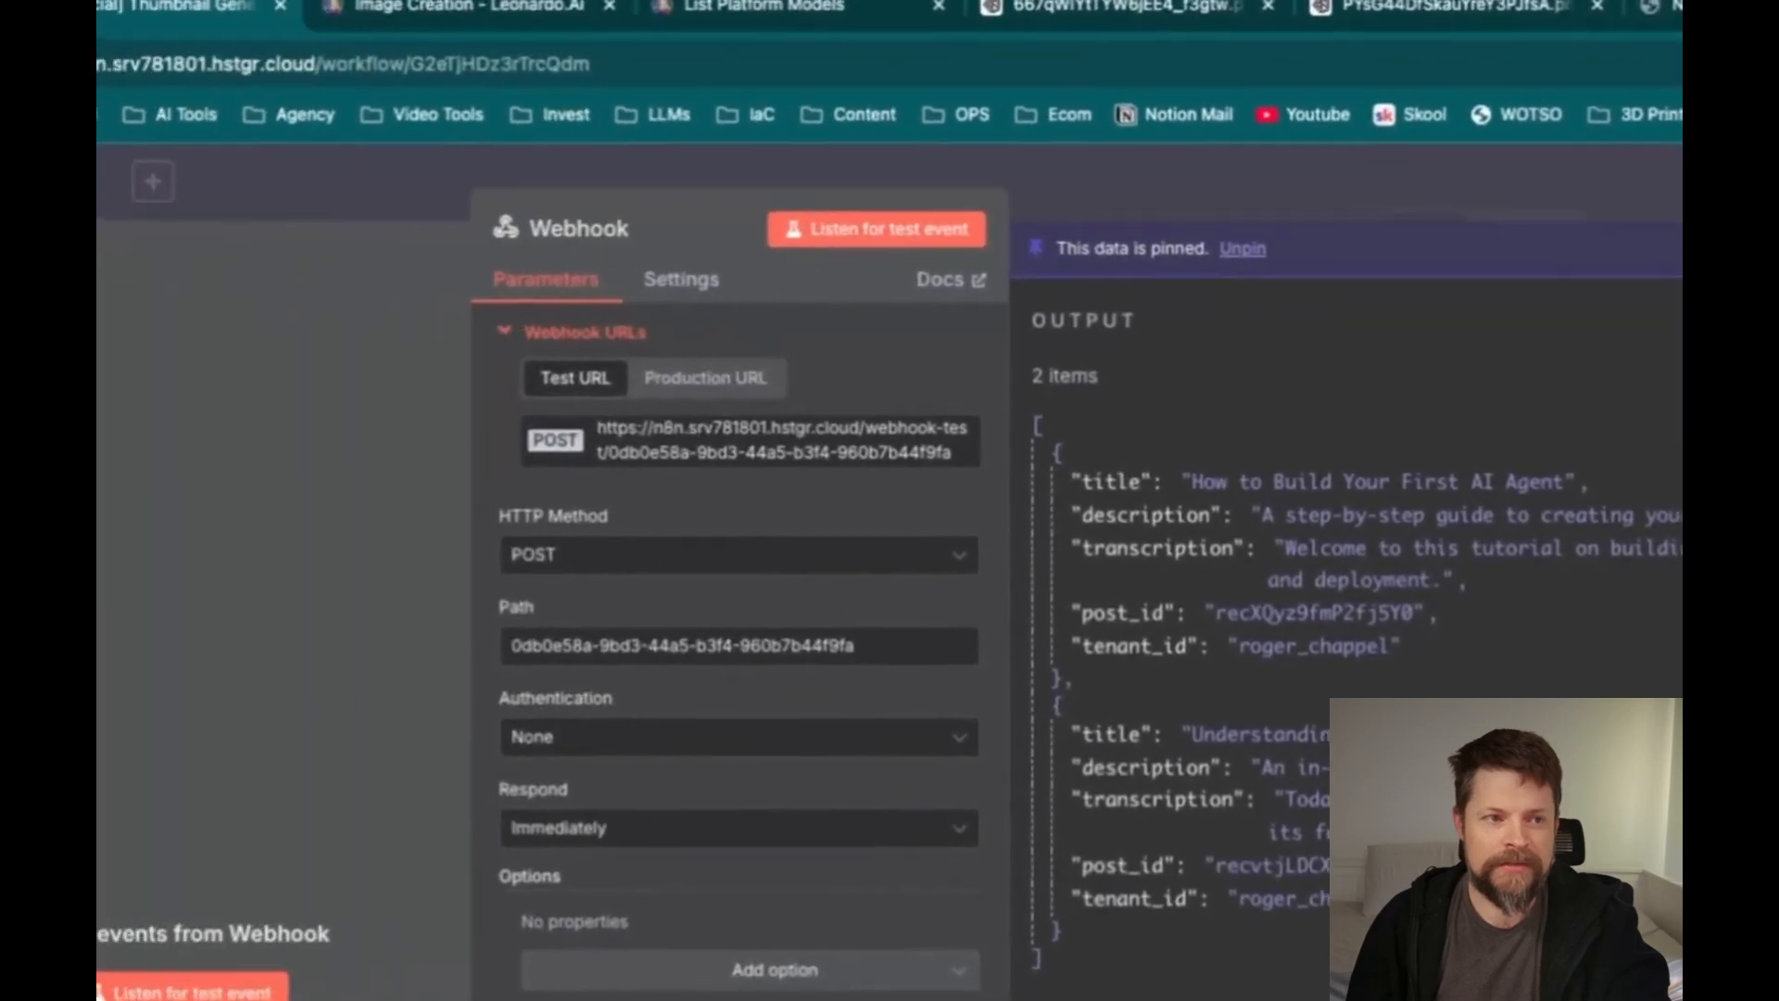
{"action": "left_click", "coordinate": [1390, 199]}
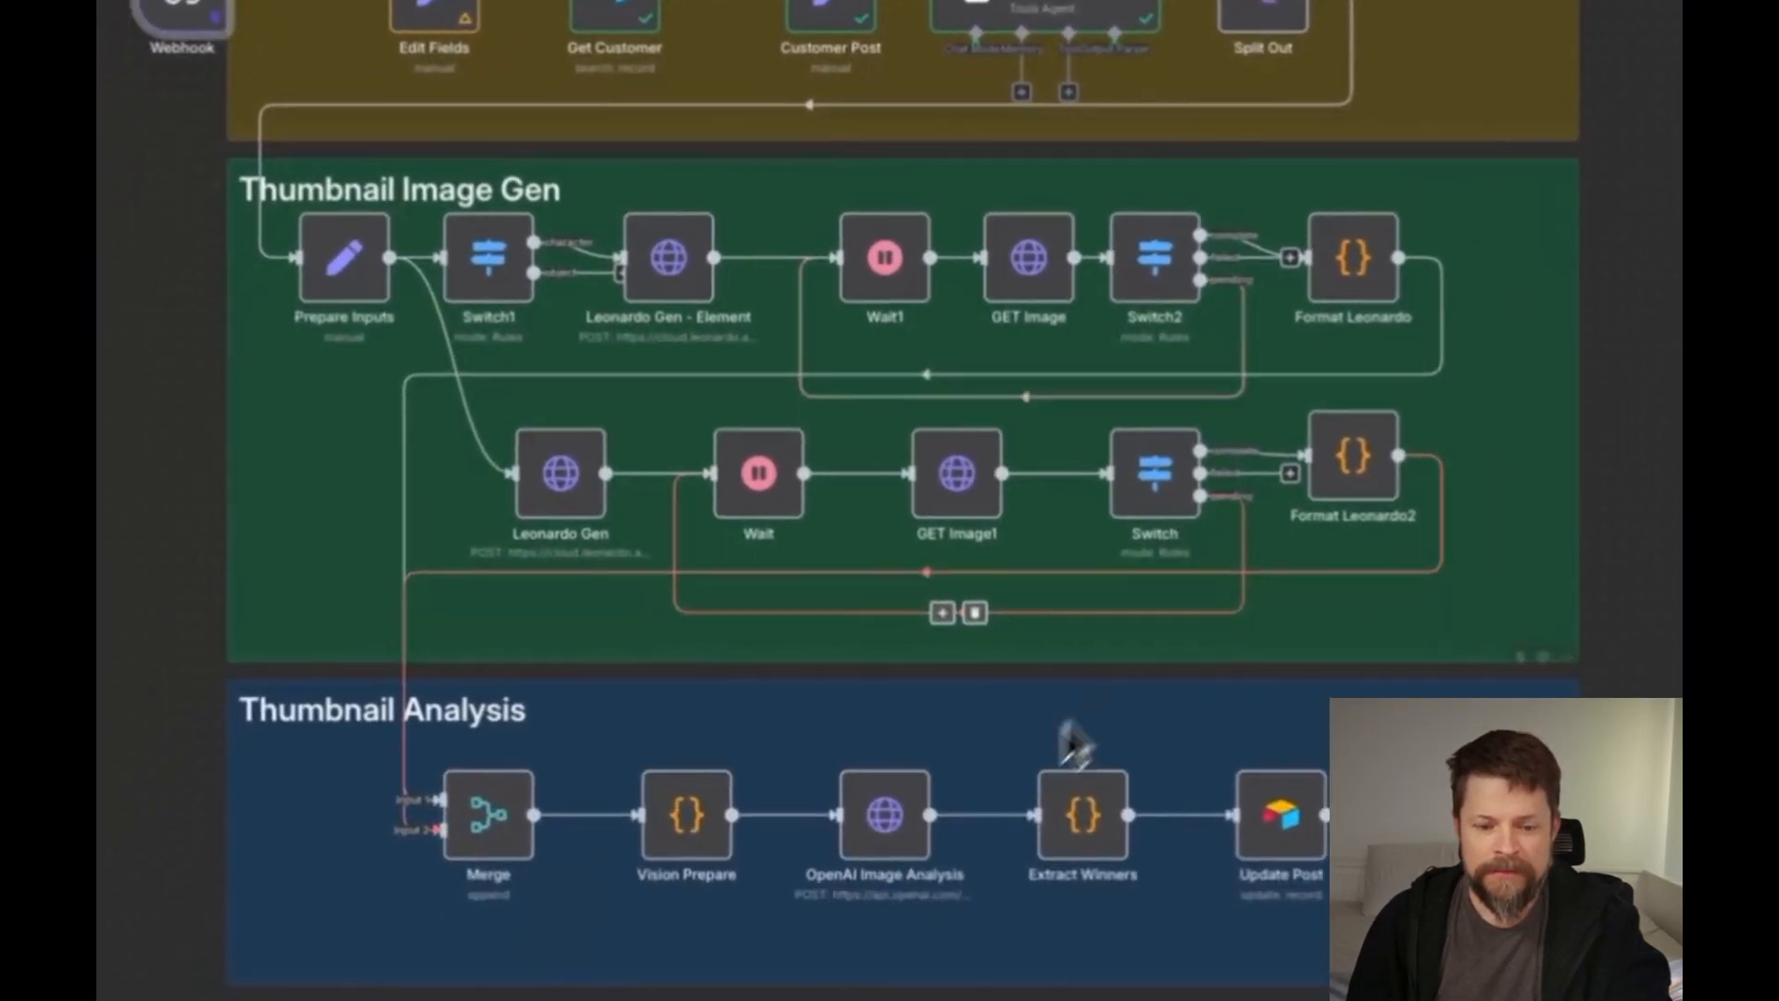
Test the Split Out node on output.prompts and return to the canvas
{"action": "double_click", "coordinate": [1269, 11]}
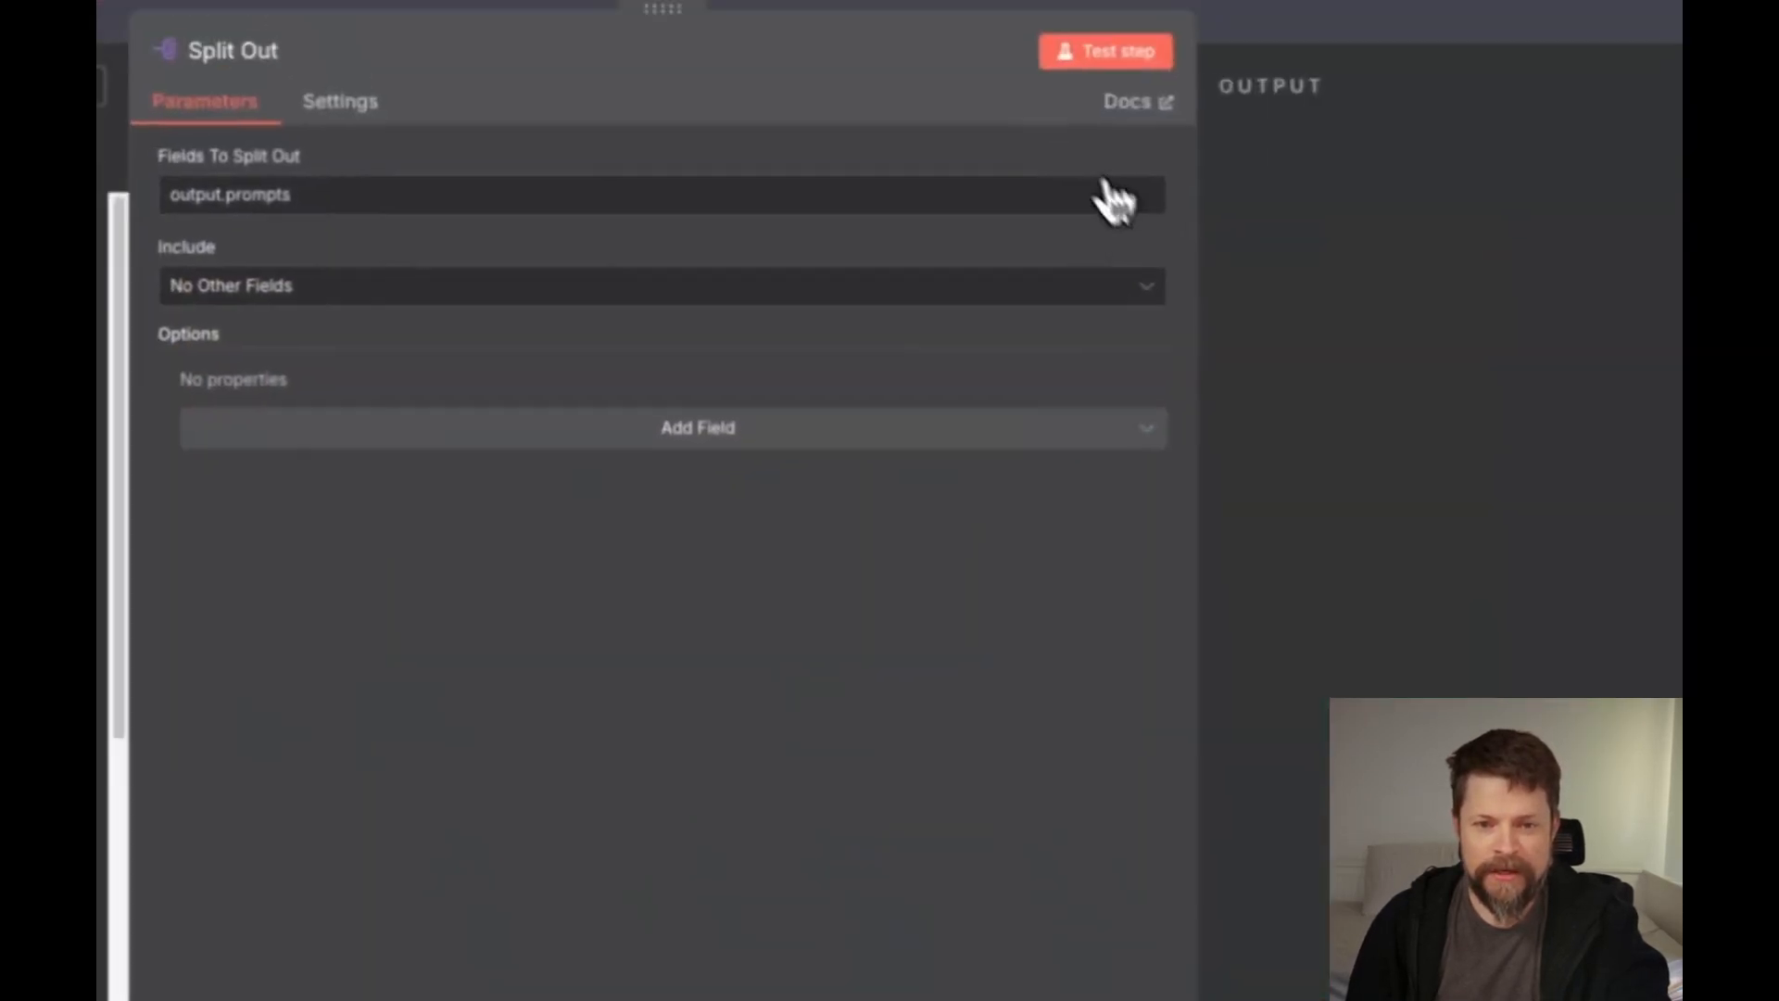
{"action": "left_click", "coordinate": [1105, 51]}
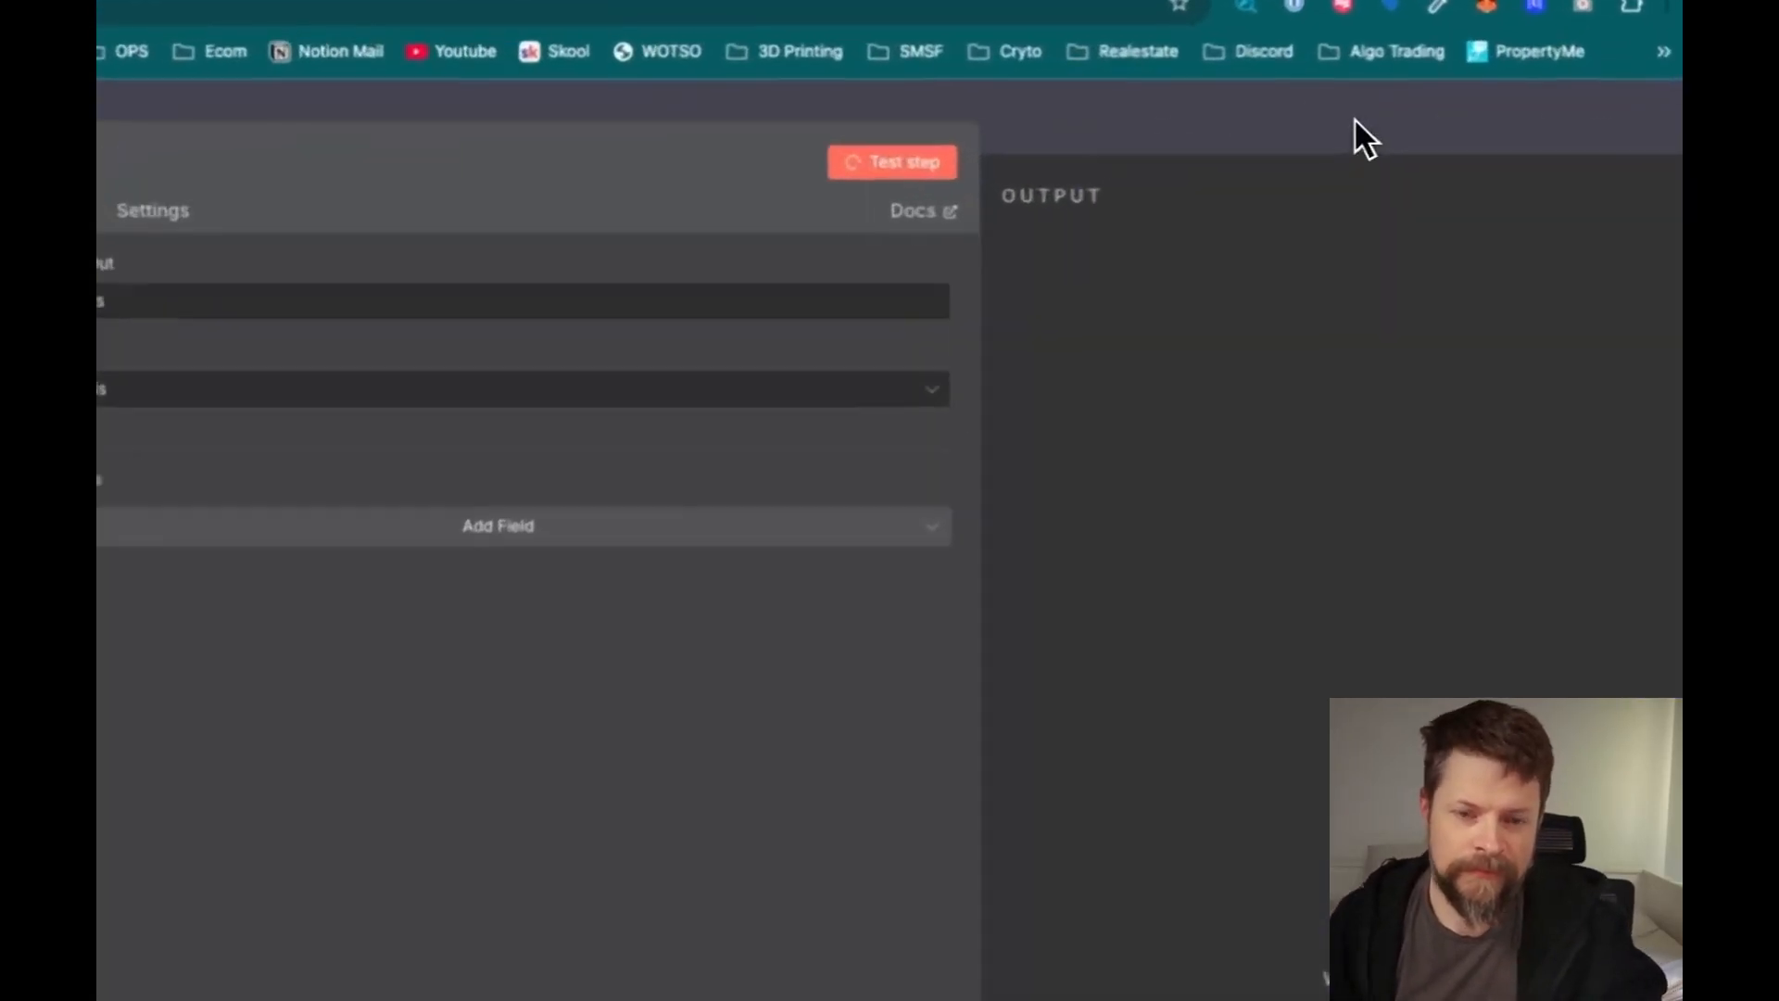
{"action": "left_click", "coordinate": [1353, 117]}
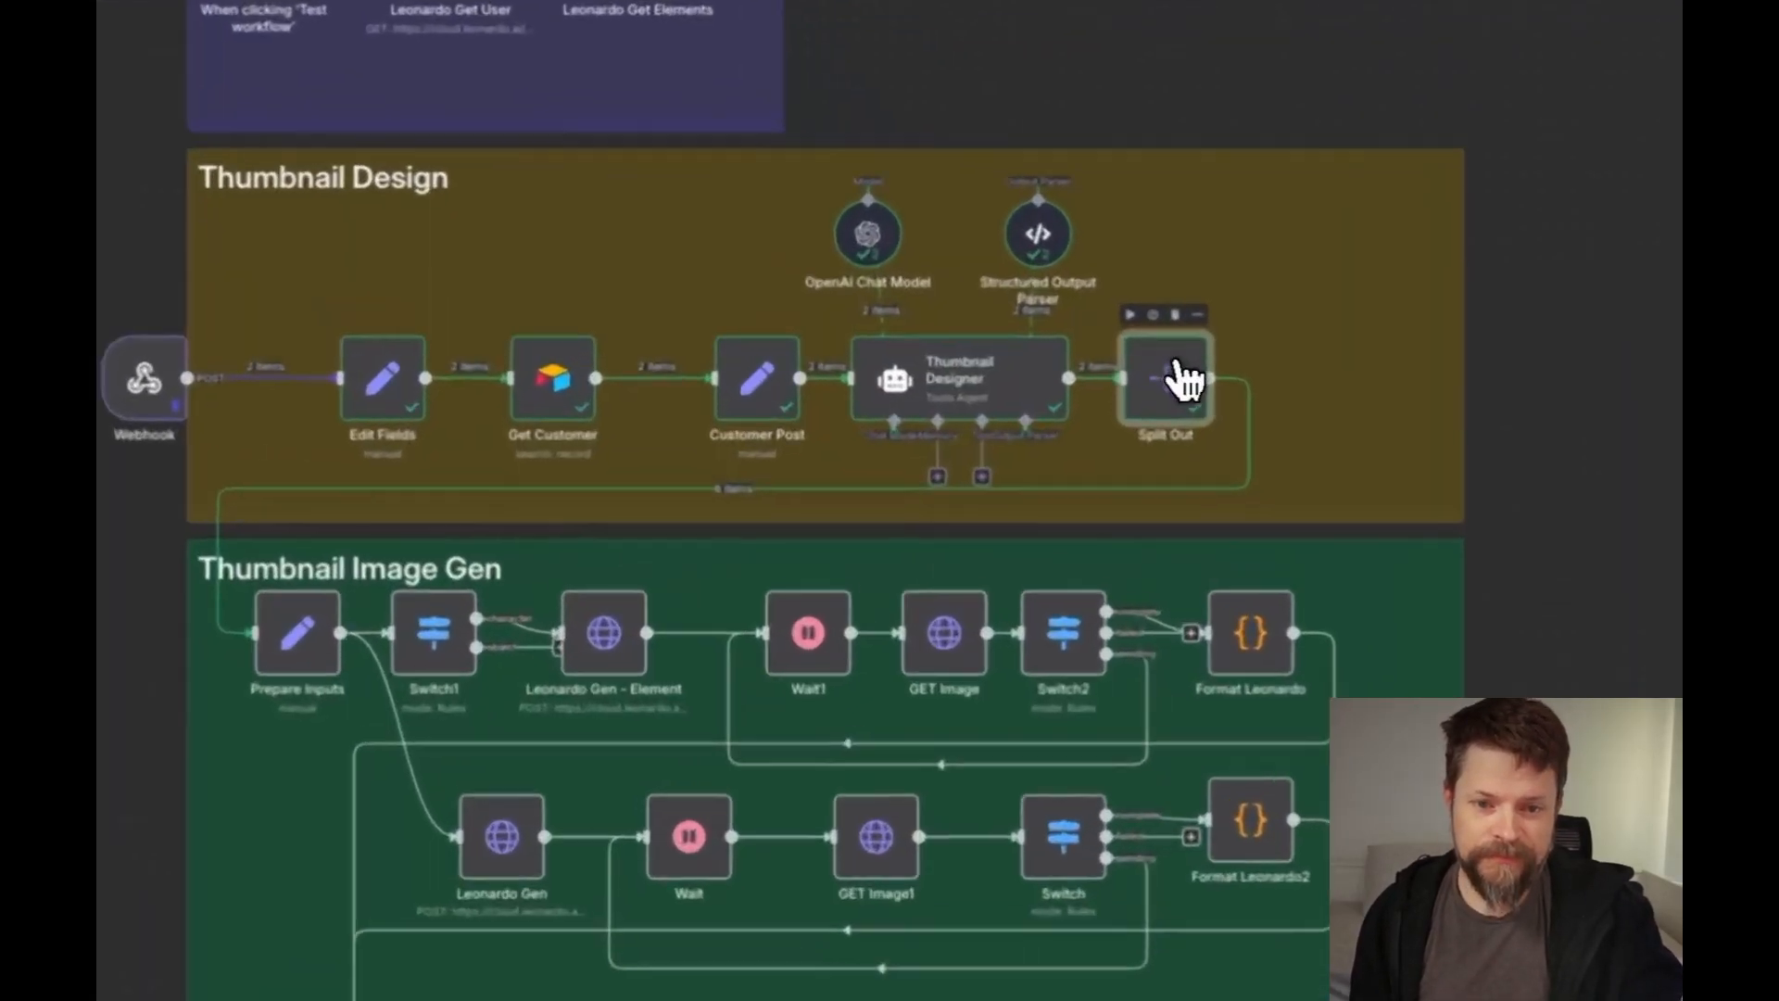
Reopen the Split Out node, compare its separated prompt items with the Thumbnail Designer input, and close it
{"action": "double_click", "coordinate": [1170, 364]}
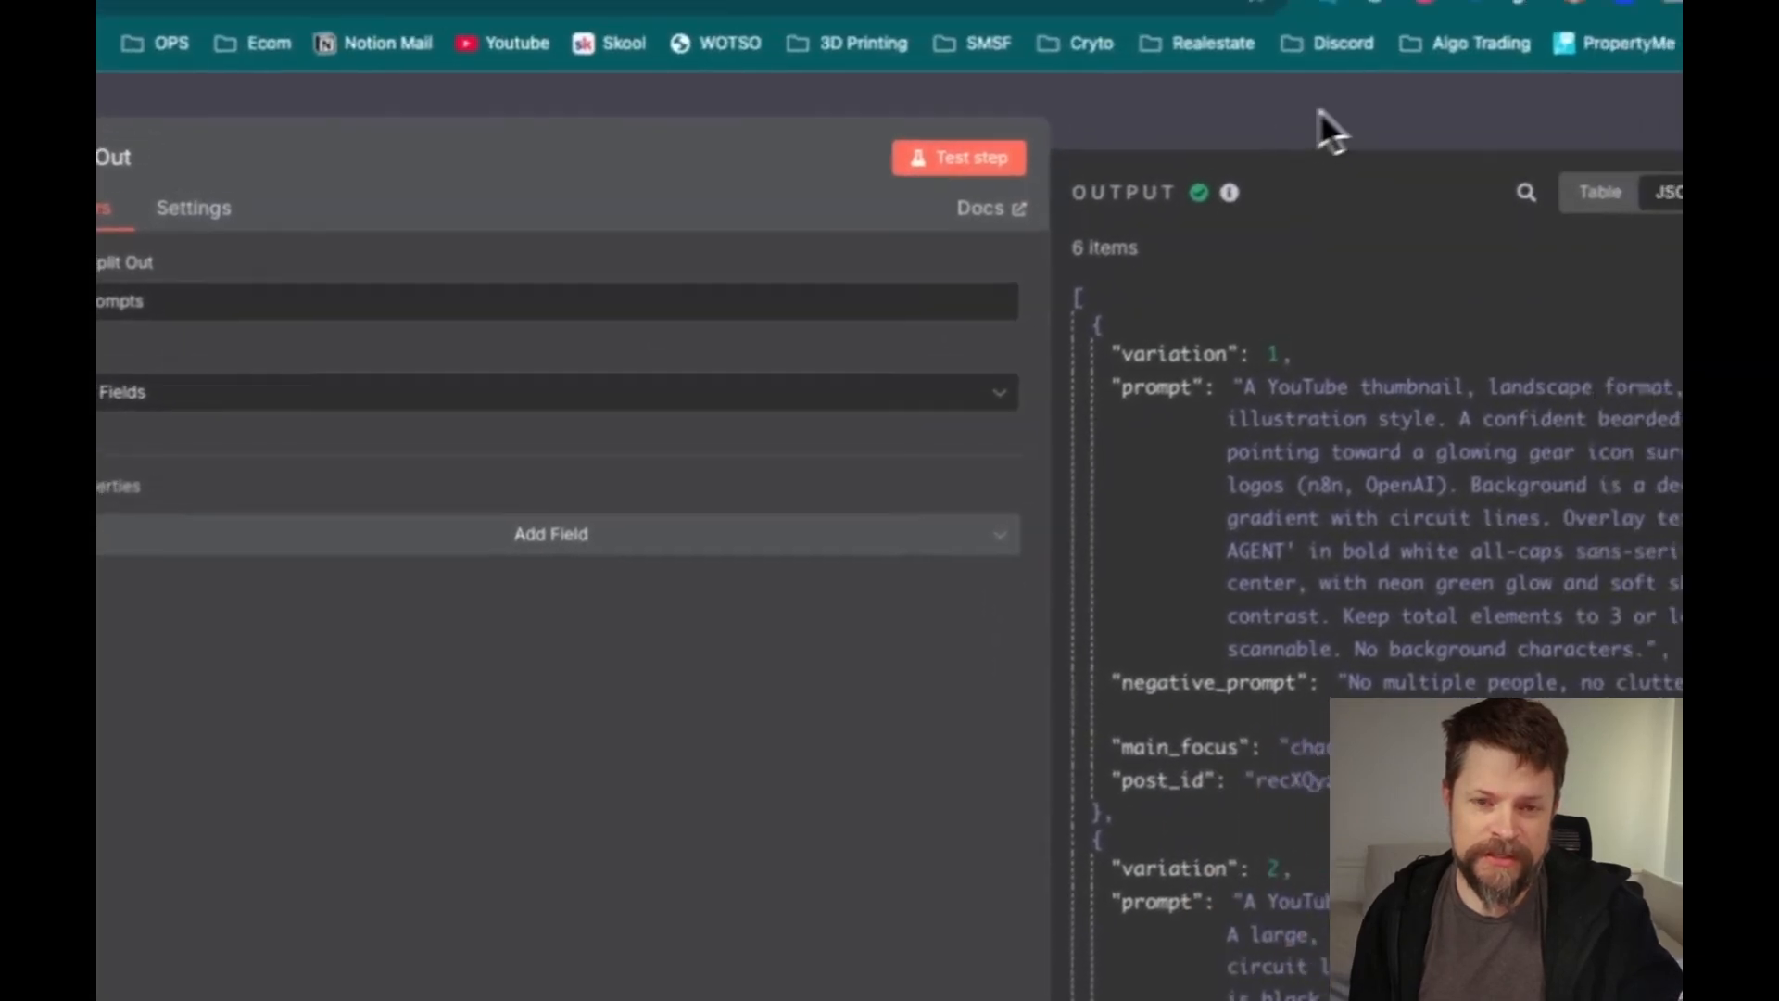
{"action": "left_click", "coordinate": [1322, 131]}
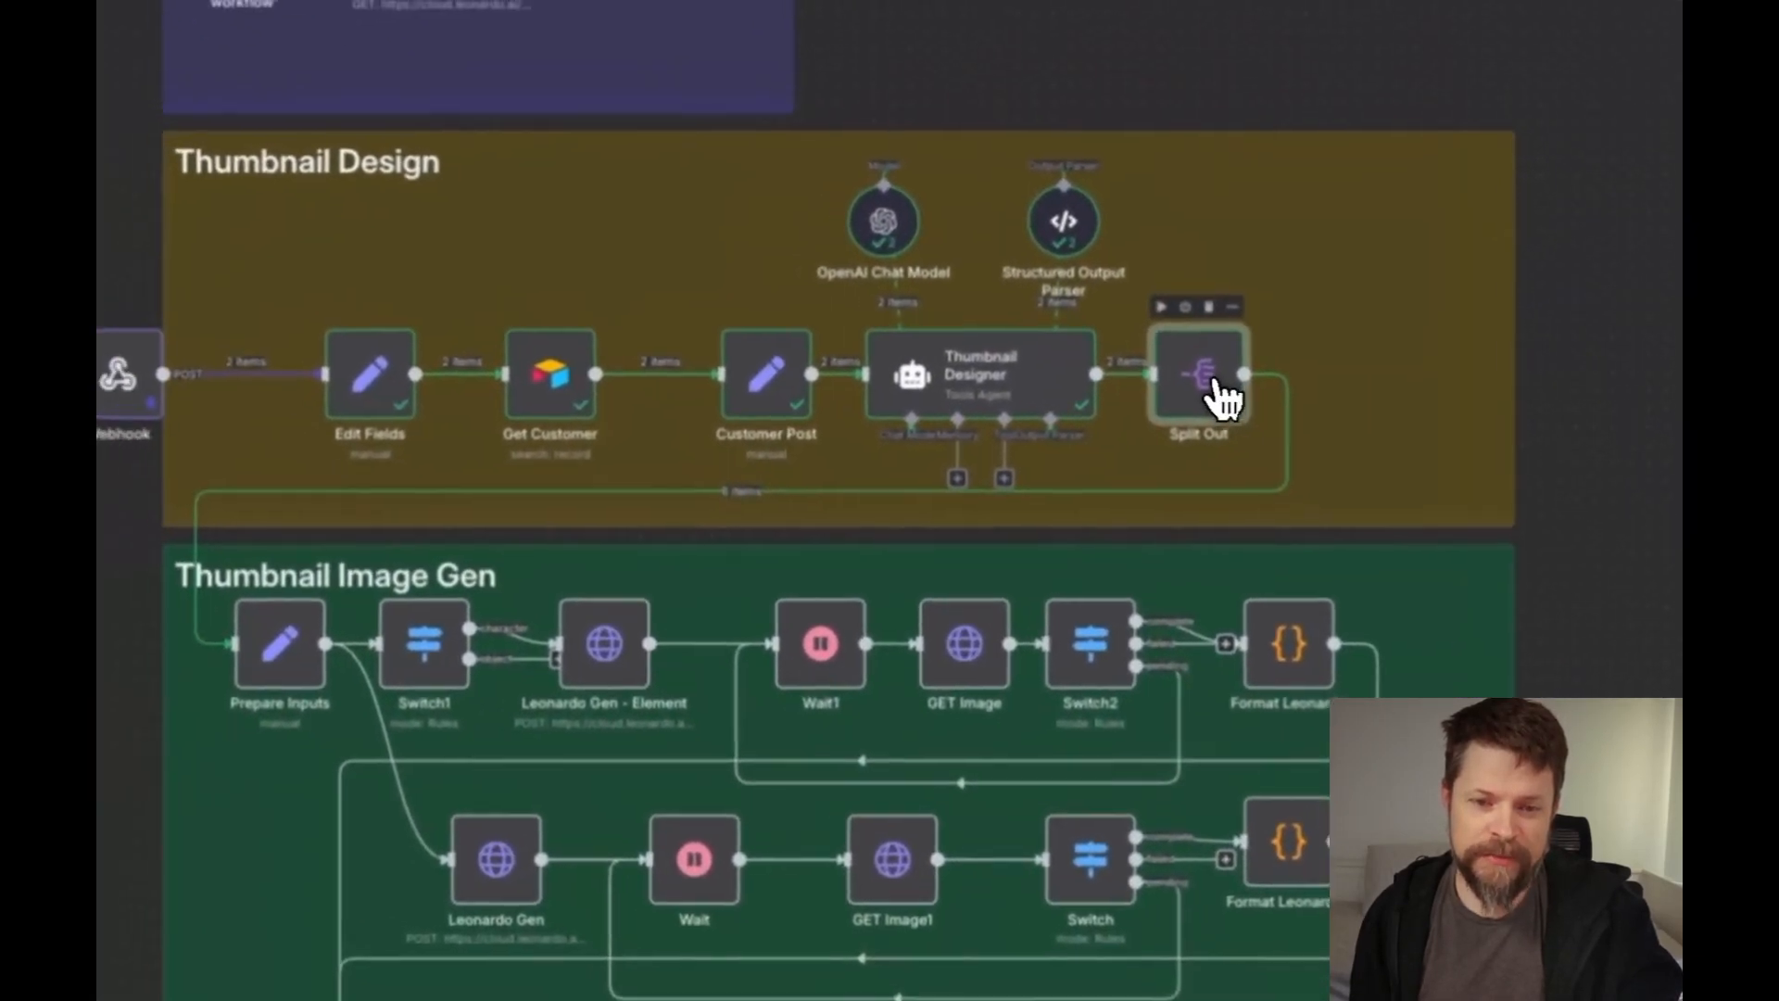
{"action": "double_click", "coordinate": [1154, 375]}
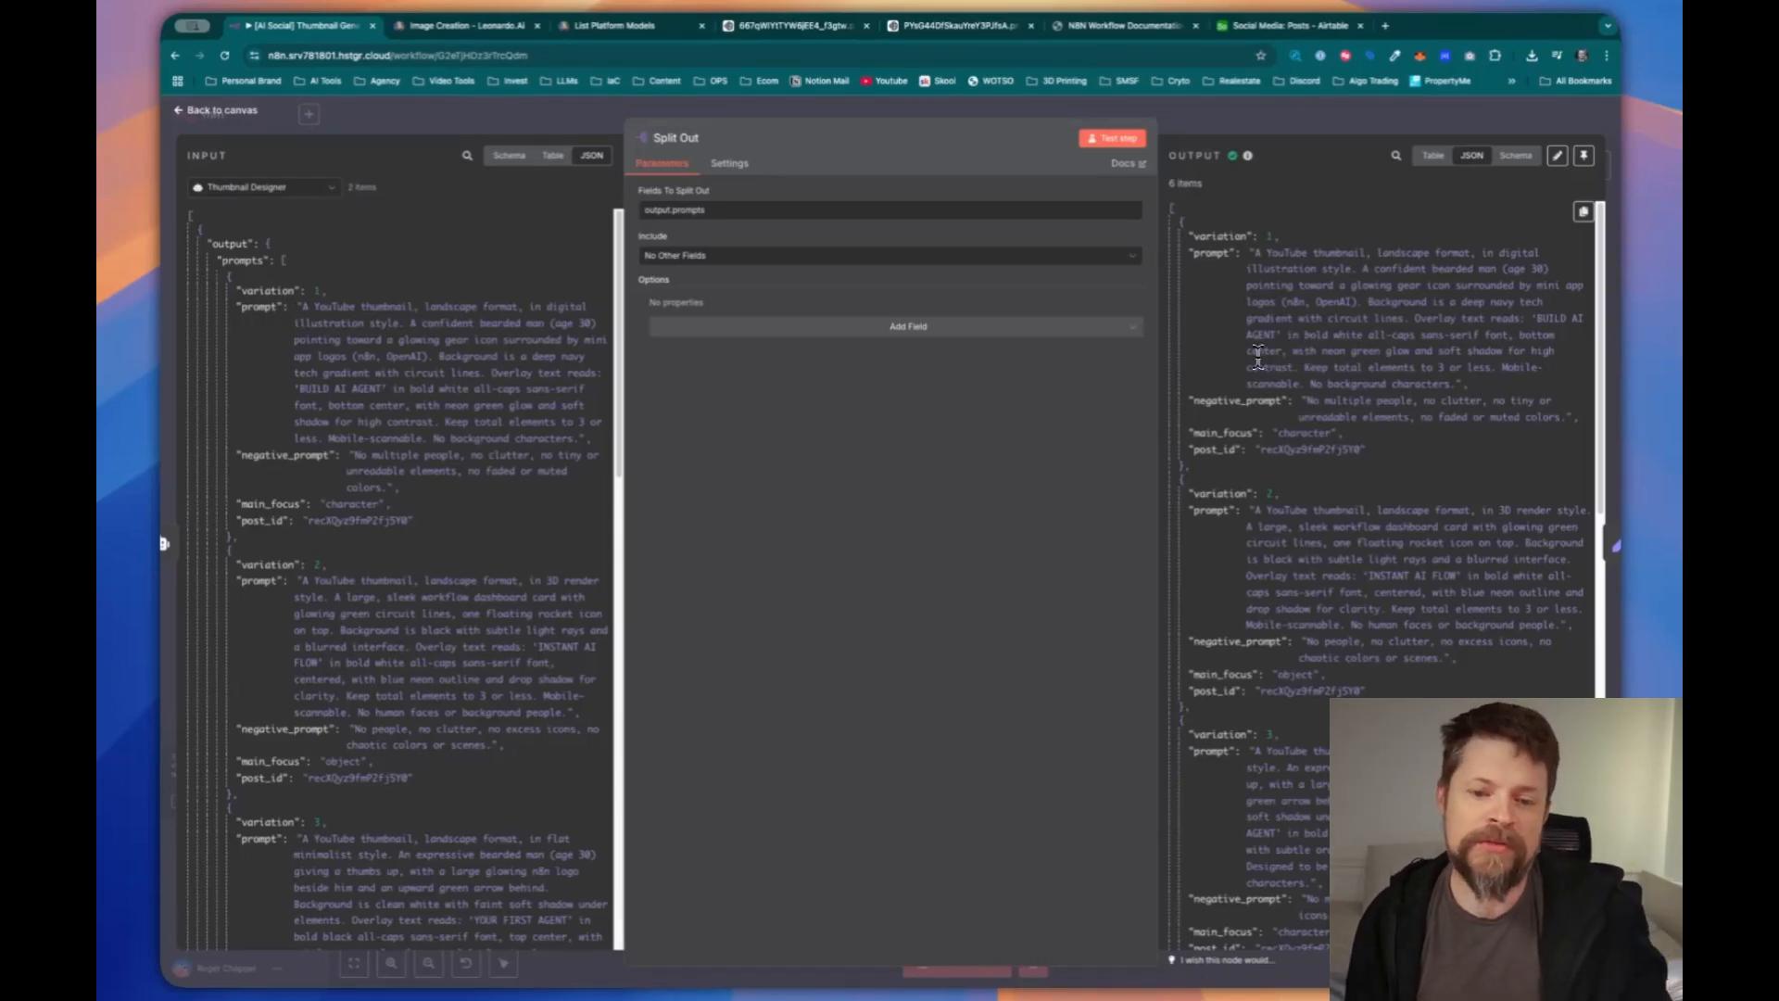
{"action": "left_click", "coordinate": [1191, 119]}
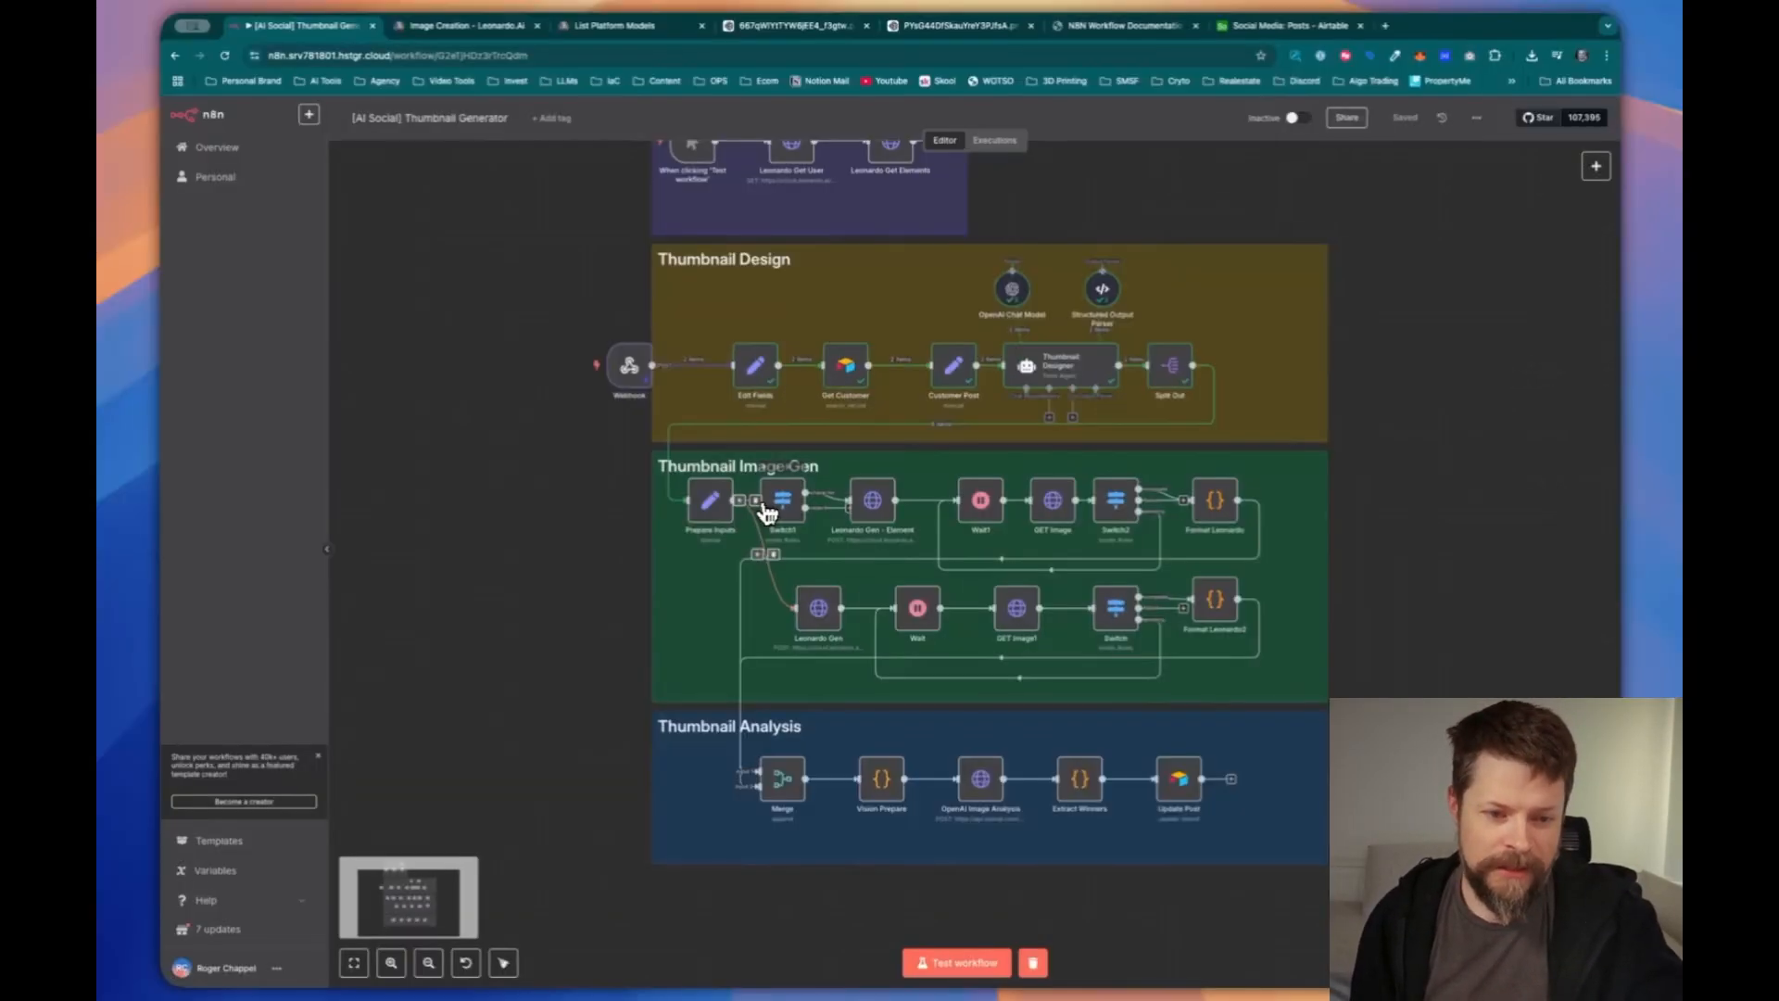
Switch to Leonardo.Ai, go back to its home page, and open the Image creation tool
{"action": "scroll", "coordinate": [841, 527], "scroll_direction": "down", "scroll_amount": 1}
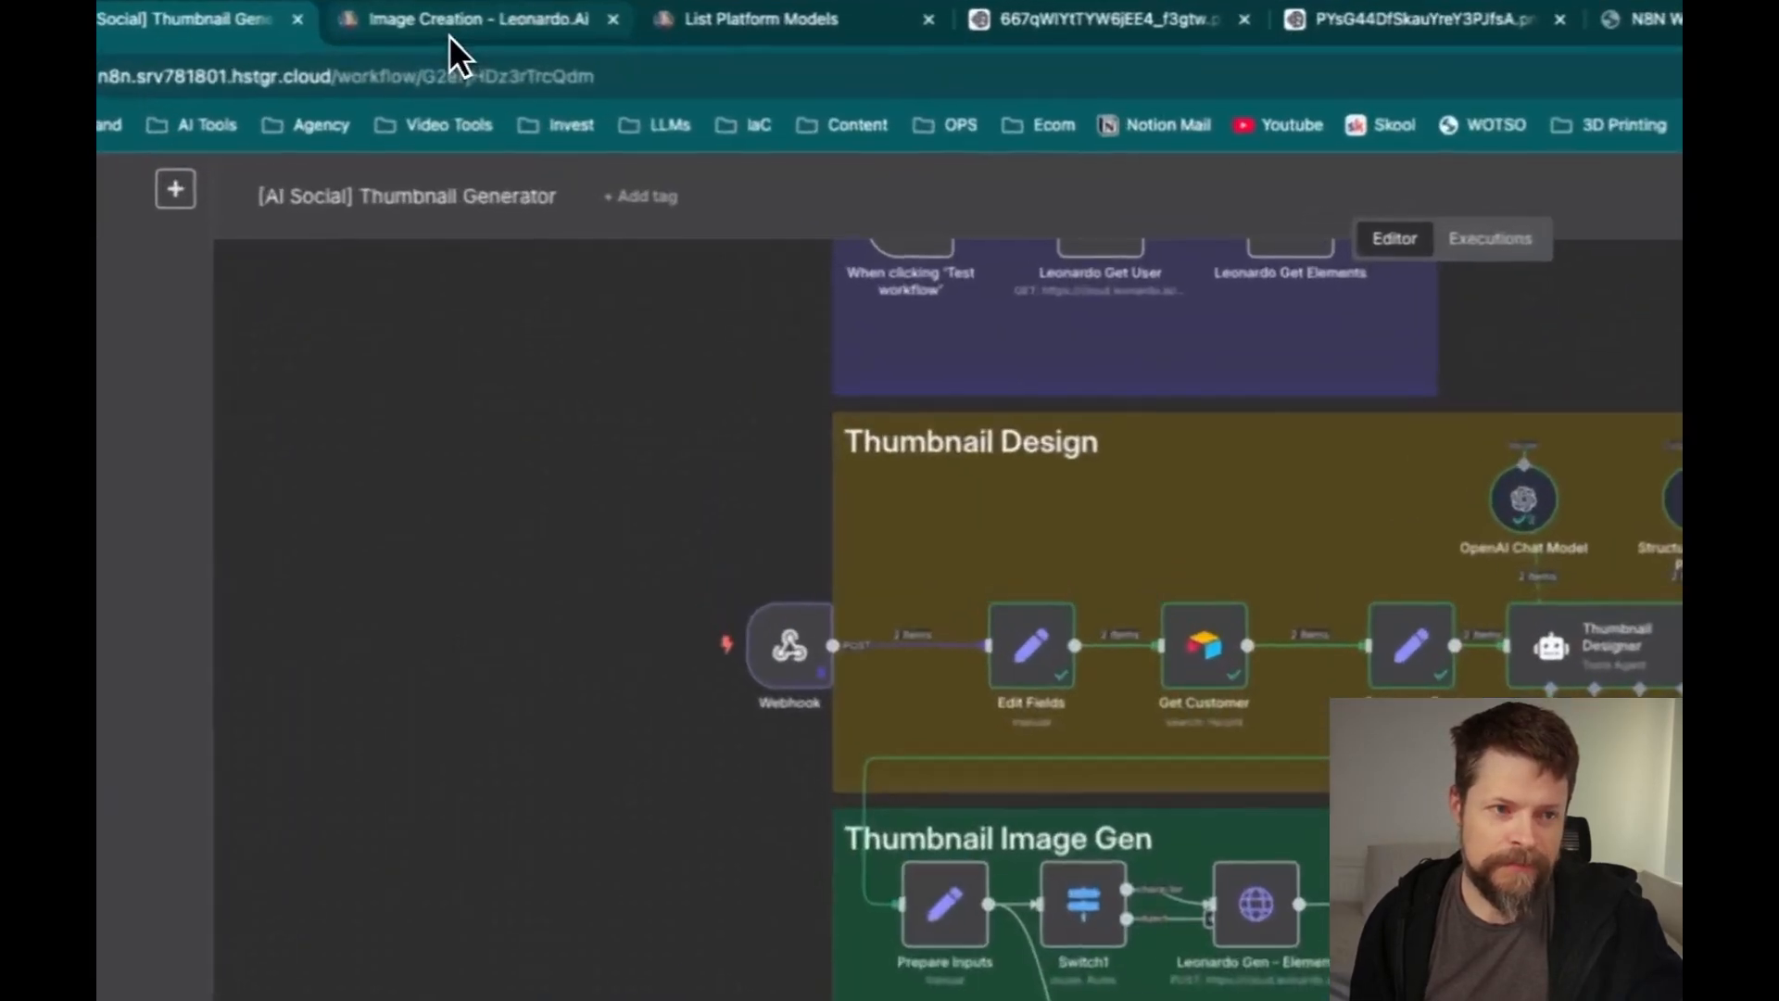
{"action": "left_click", "coordinate": [454, 28]}
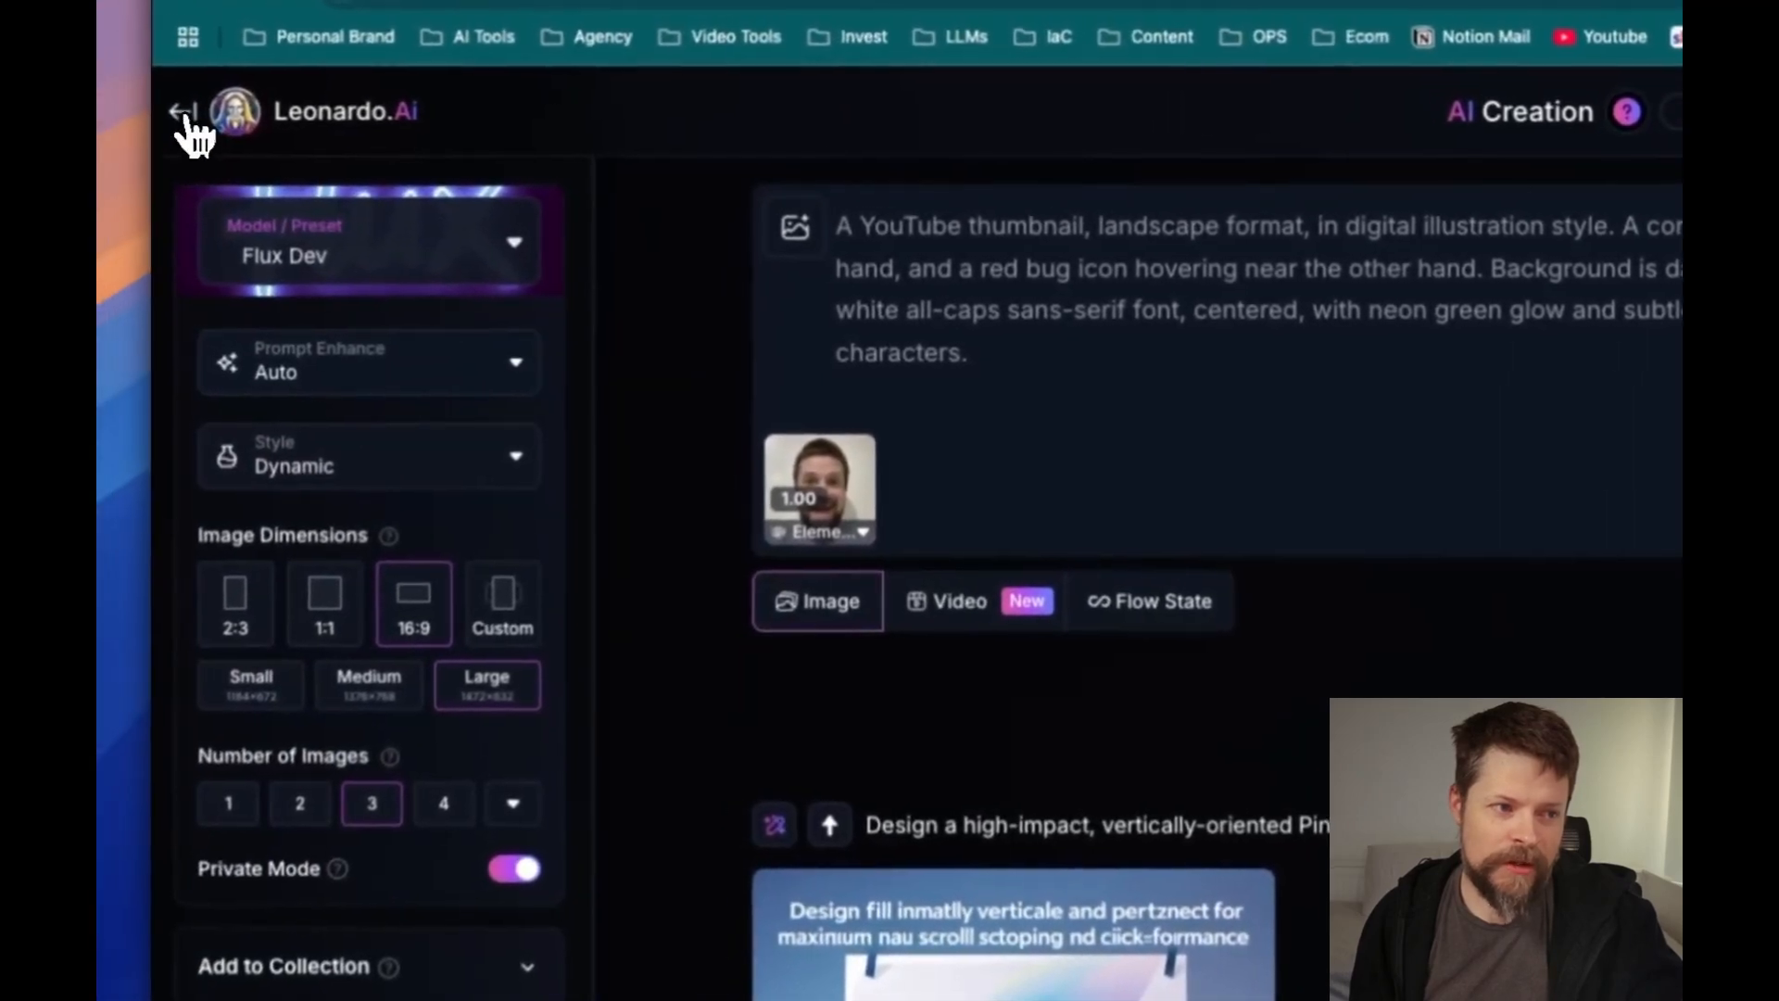
{"action": "left_click", "coordinate": [185, 118]}
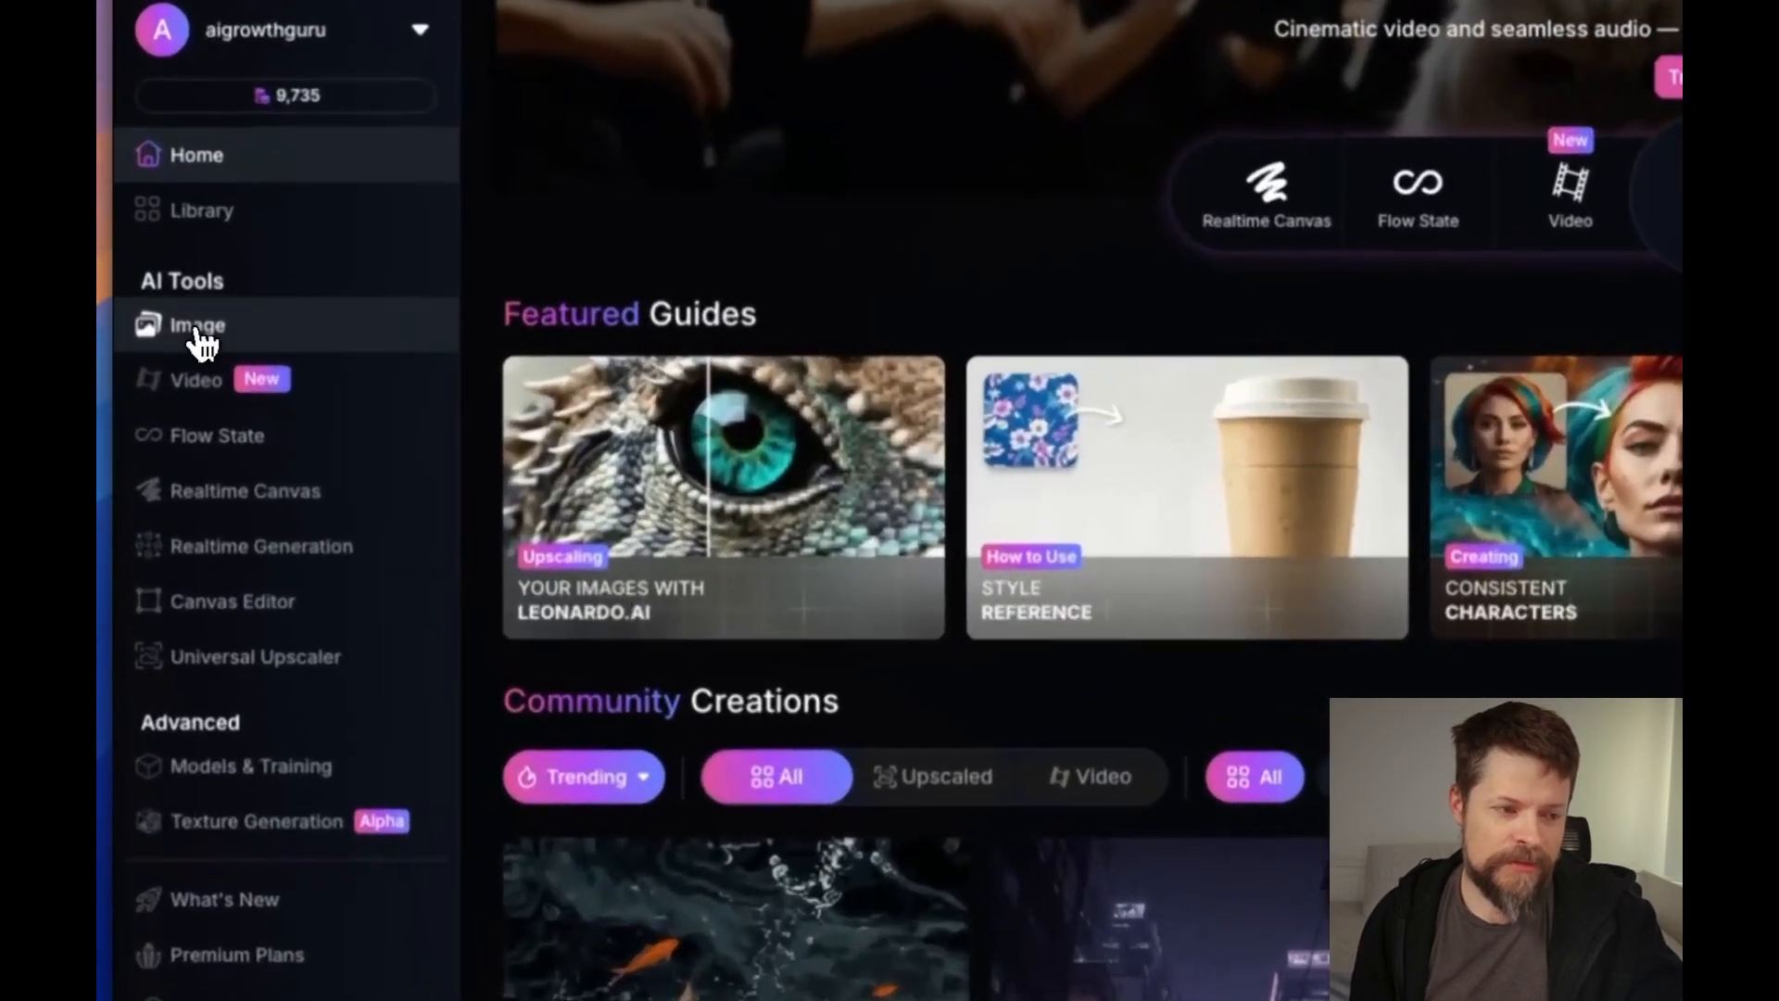
{"action": "left_click", "coordinate": [197, 330]}
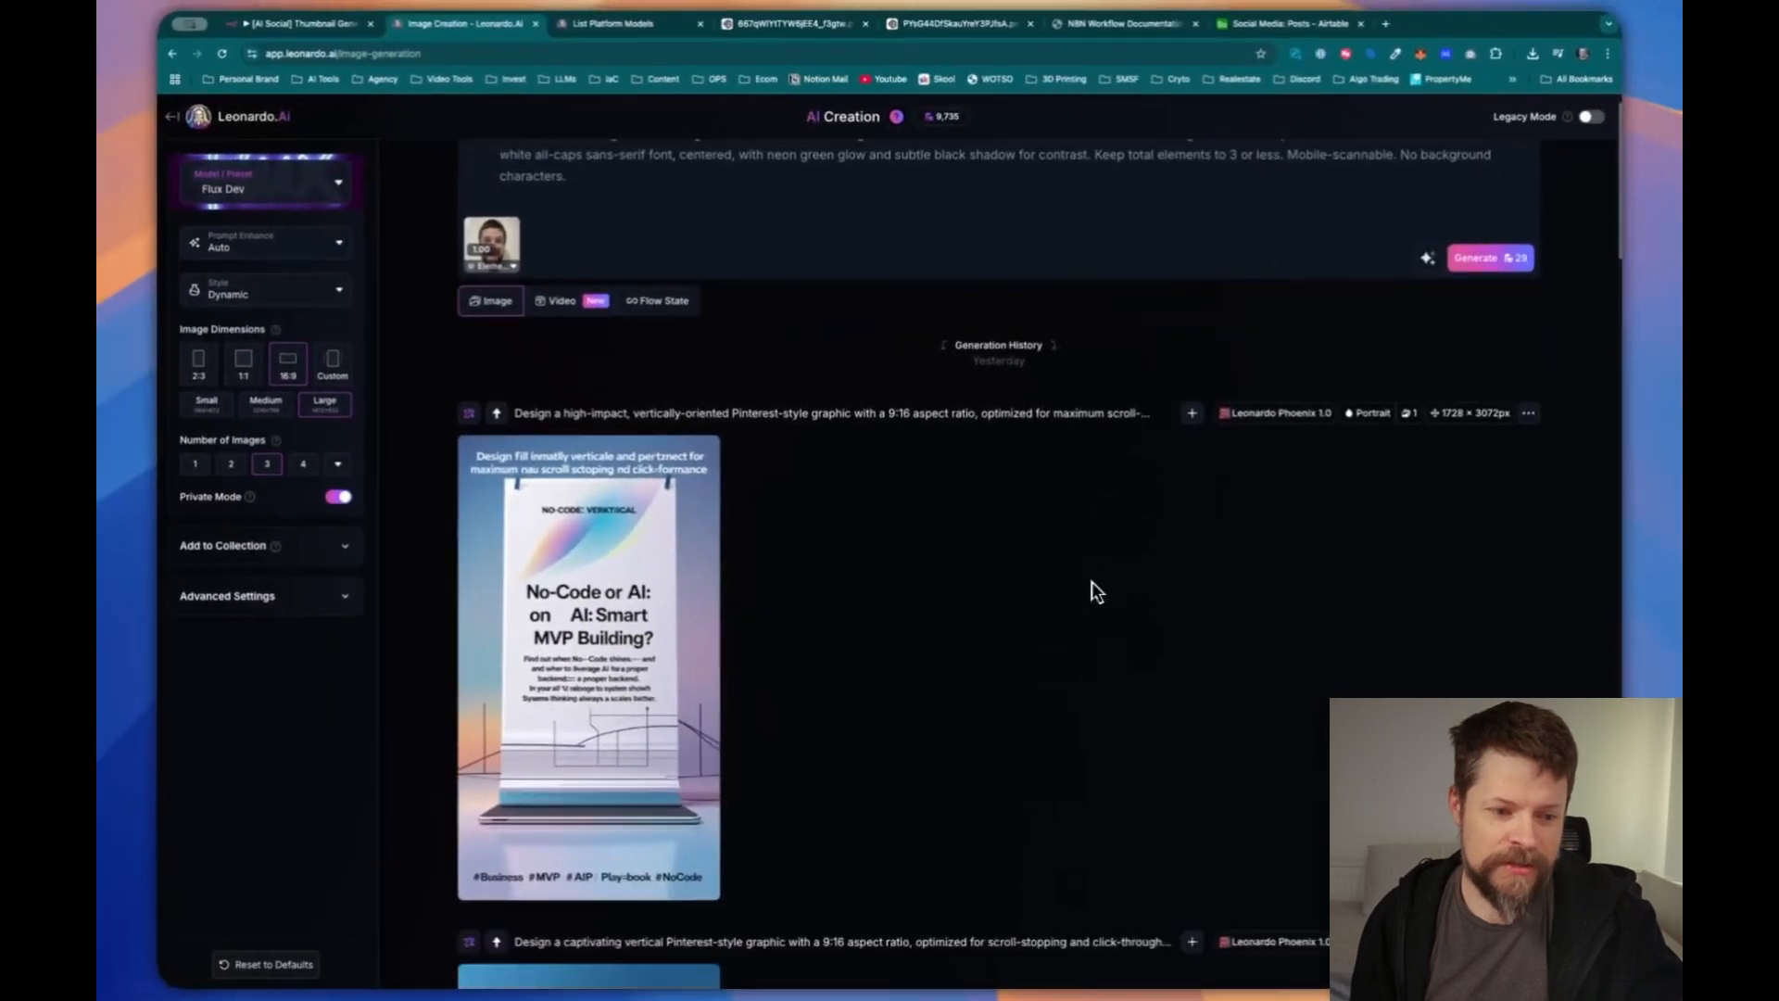
Browse the generation history to the illustrated YouTube thumbnails, enlarge the AGENT SUCCESS and BUILD AI AGENT images, and close the preview
{"action": "scroll", "coordinate": [1092, 582], "scroll_direction": "down", "scroll_amount": 2}
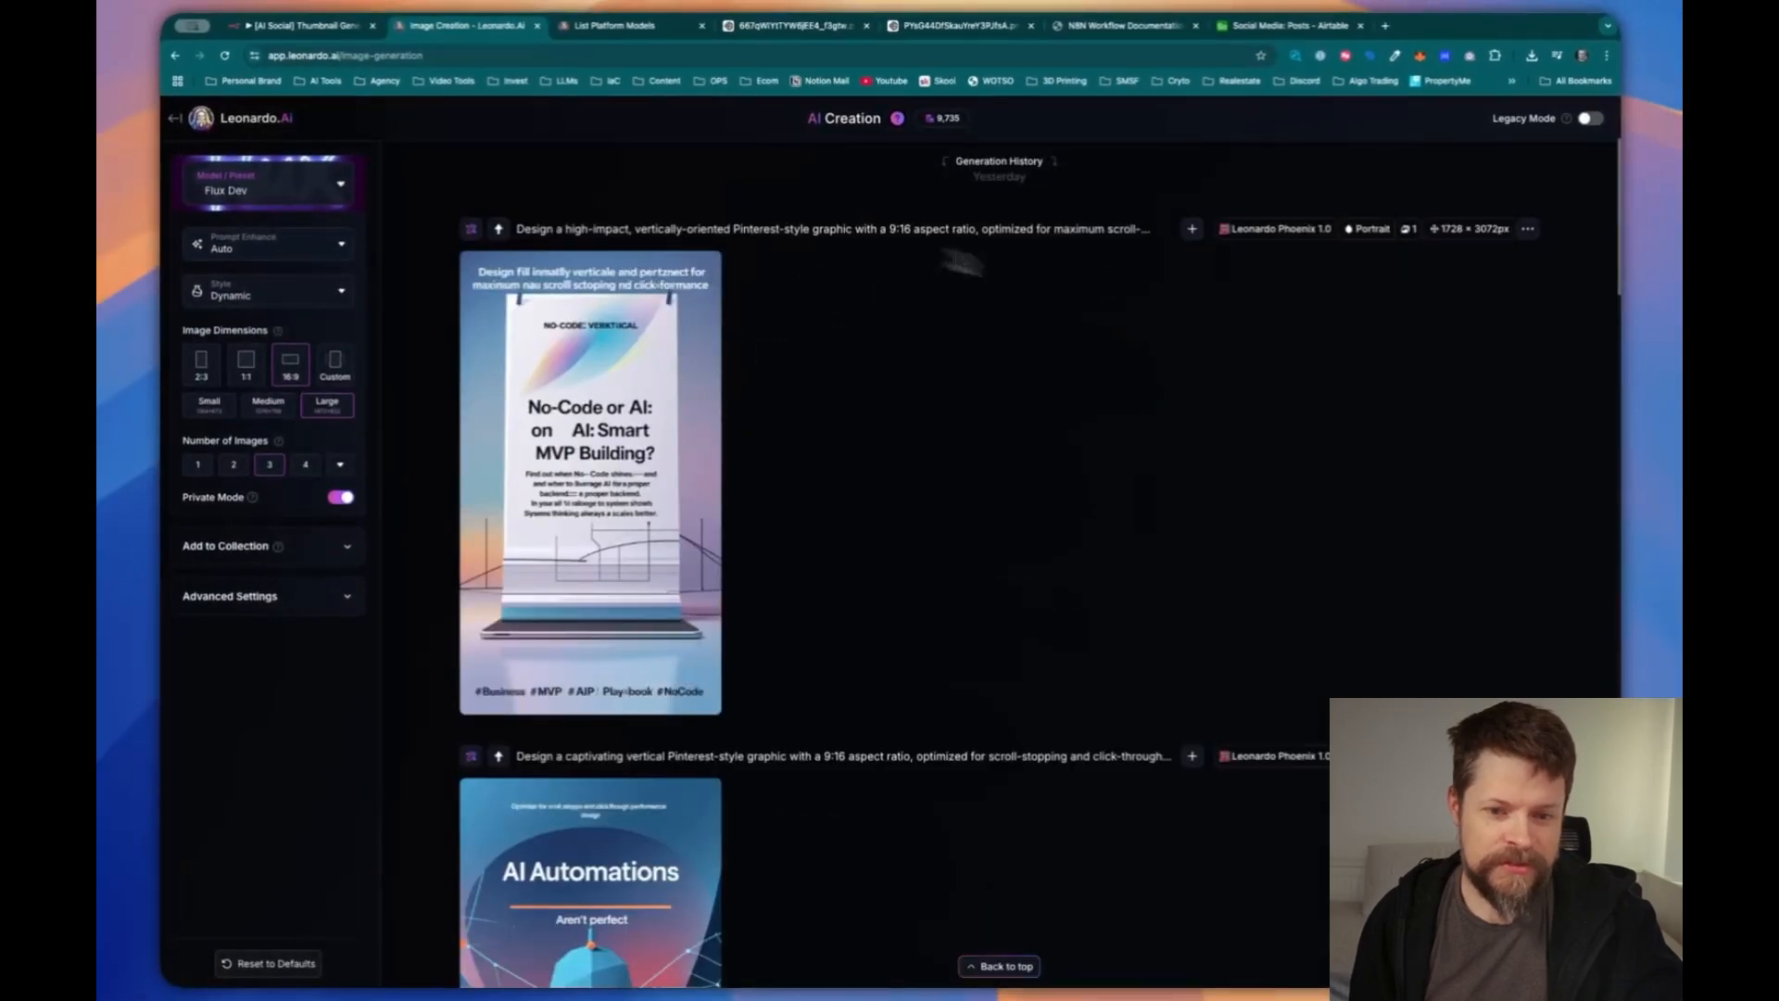
{"action": "mouse_move", "coordinate": [522, 486]}
{"action": "scroll", "coordinate": [794, 346], "scroll_direction": "down", "scroll_amount": 7}
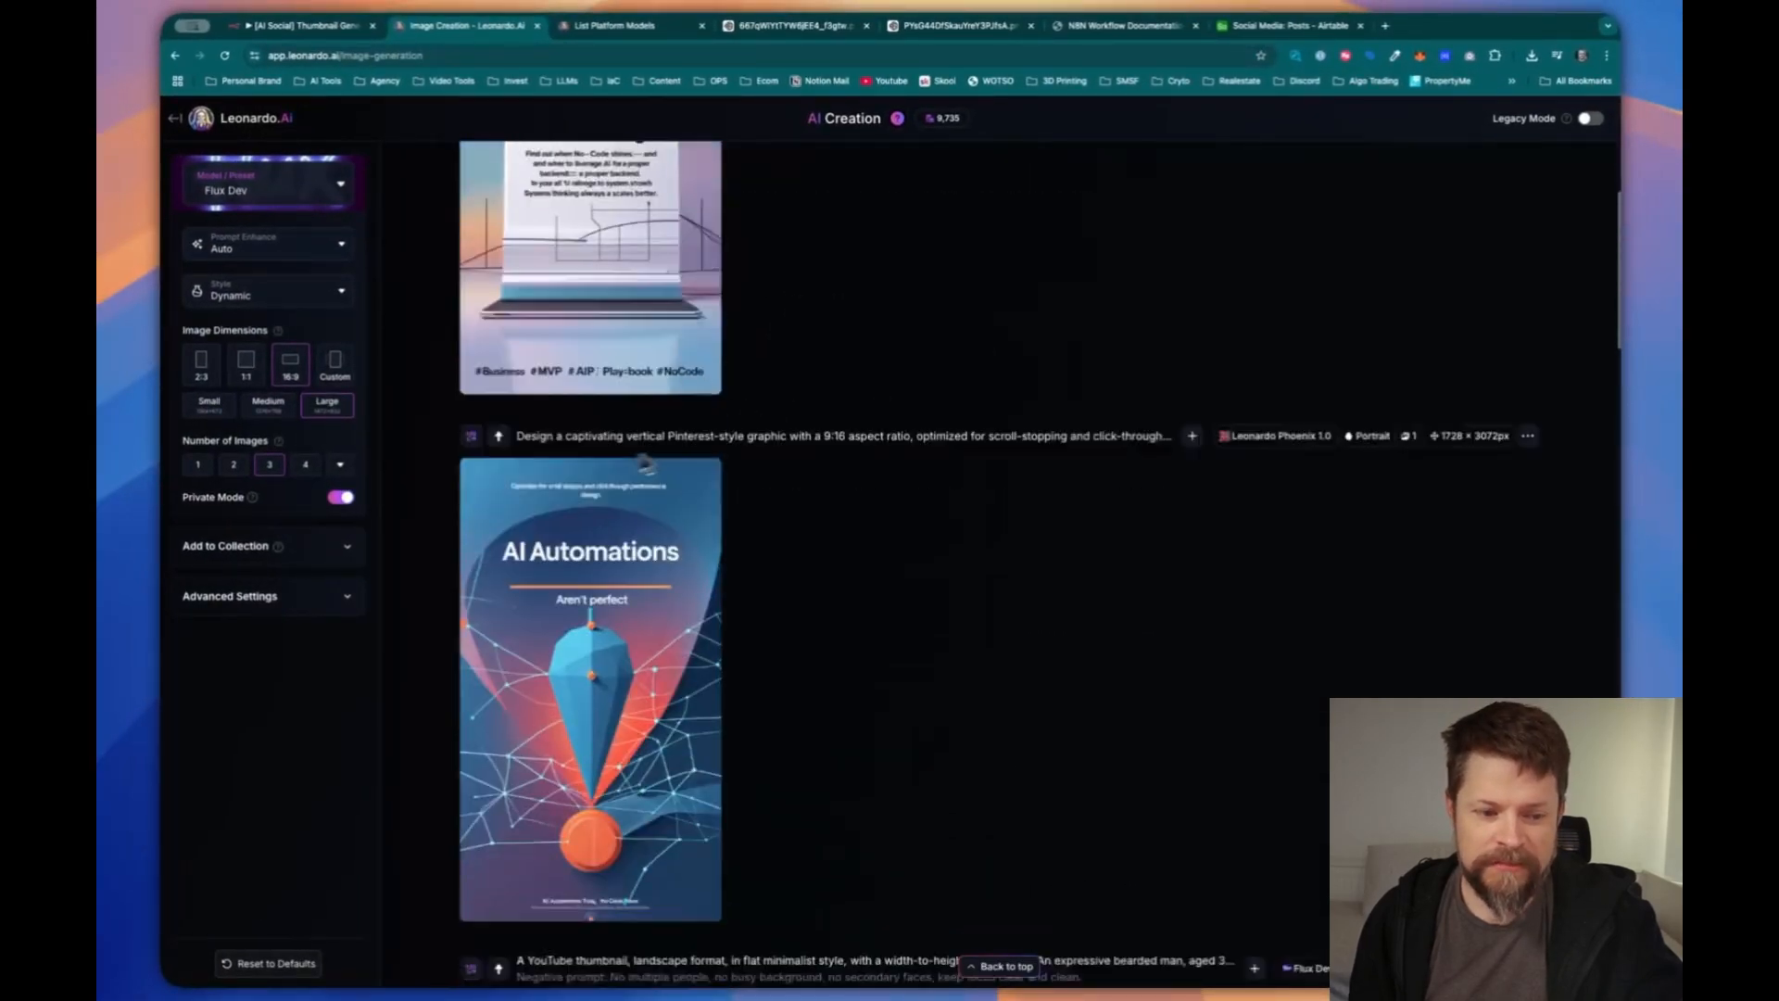
{"action": "scroll", "coordinate": [885, 494], "scroll_direction": "down", "scroll_amount": 4}
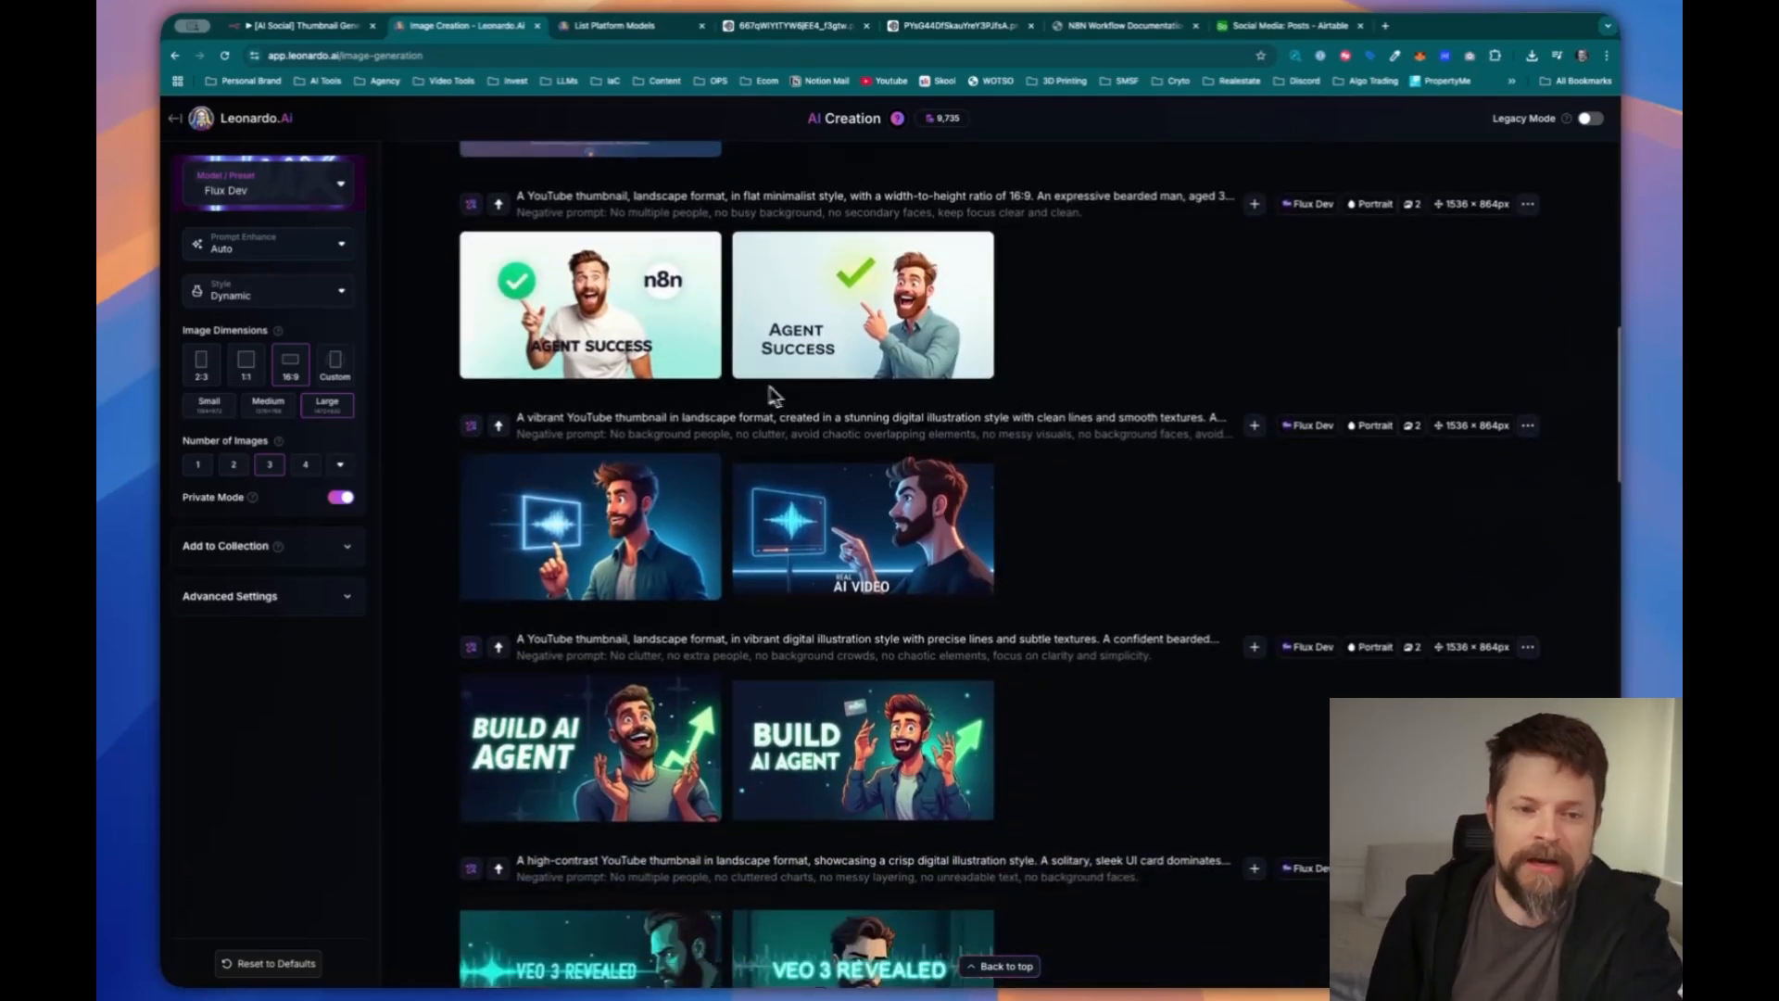
{"action": "left_click", "coordinate": [590, 306]}
{"action": "left_click", "coordinate": [1574, 542]}
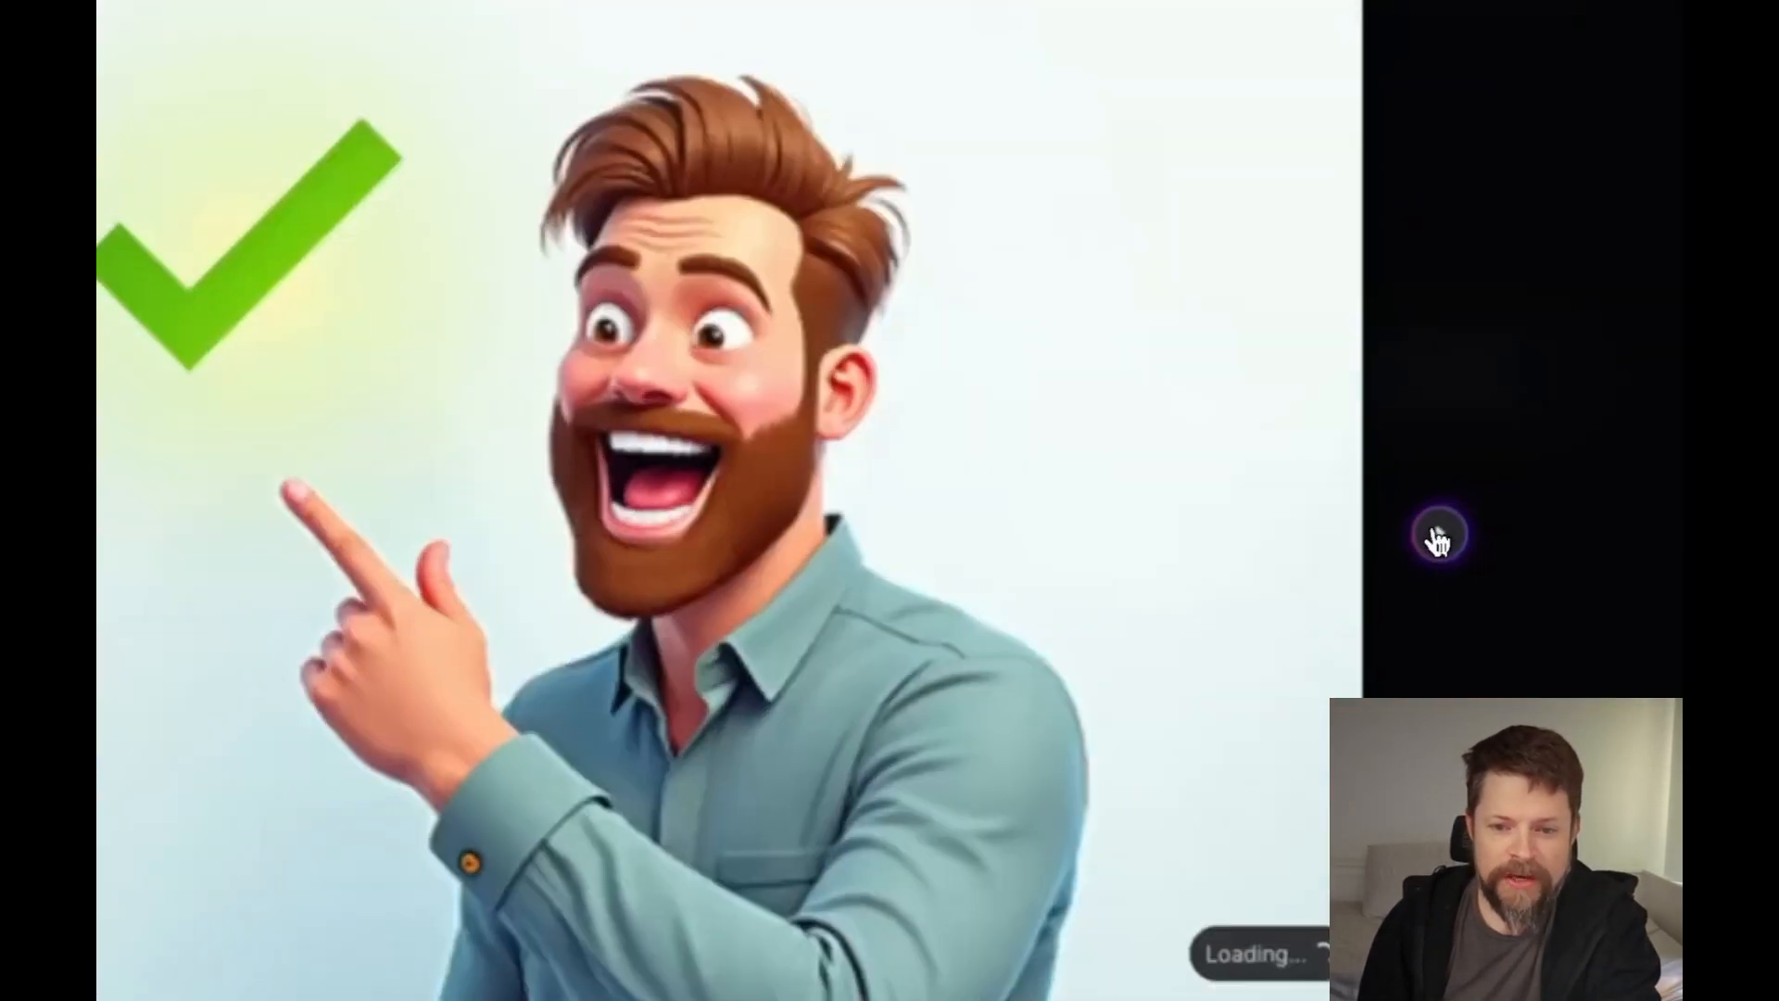
{"action": "left_click", "coordinate": [1417, 542]}
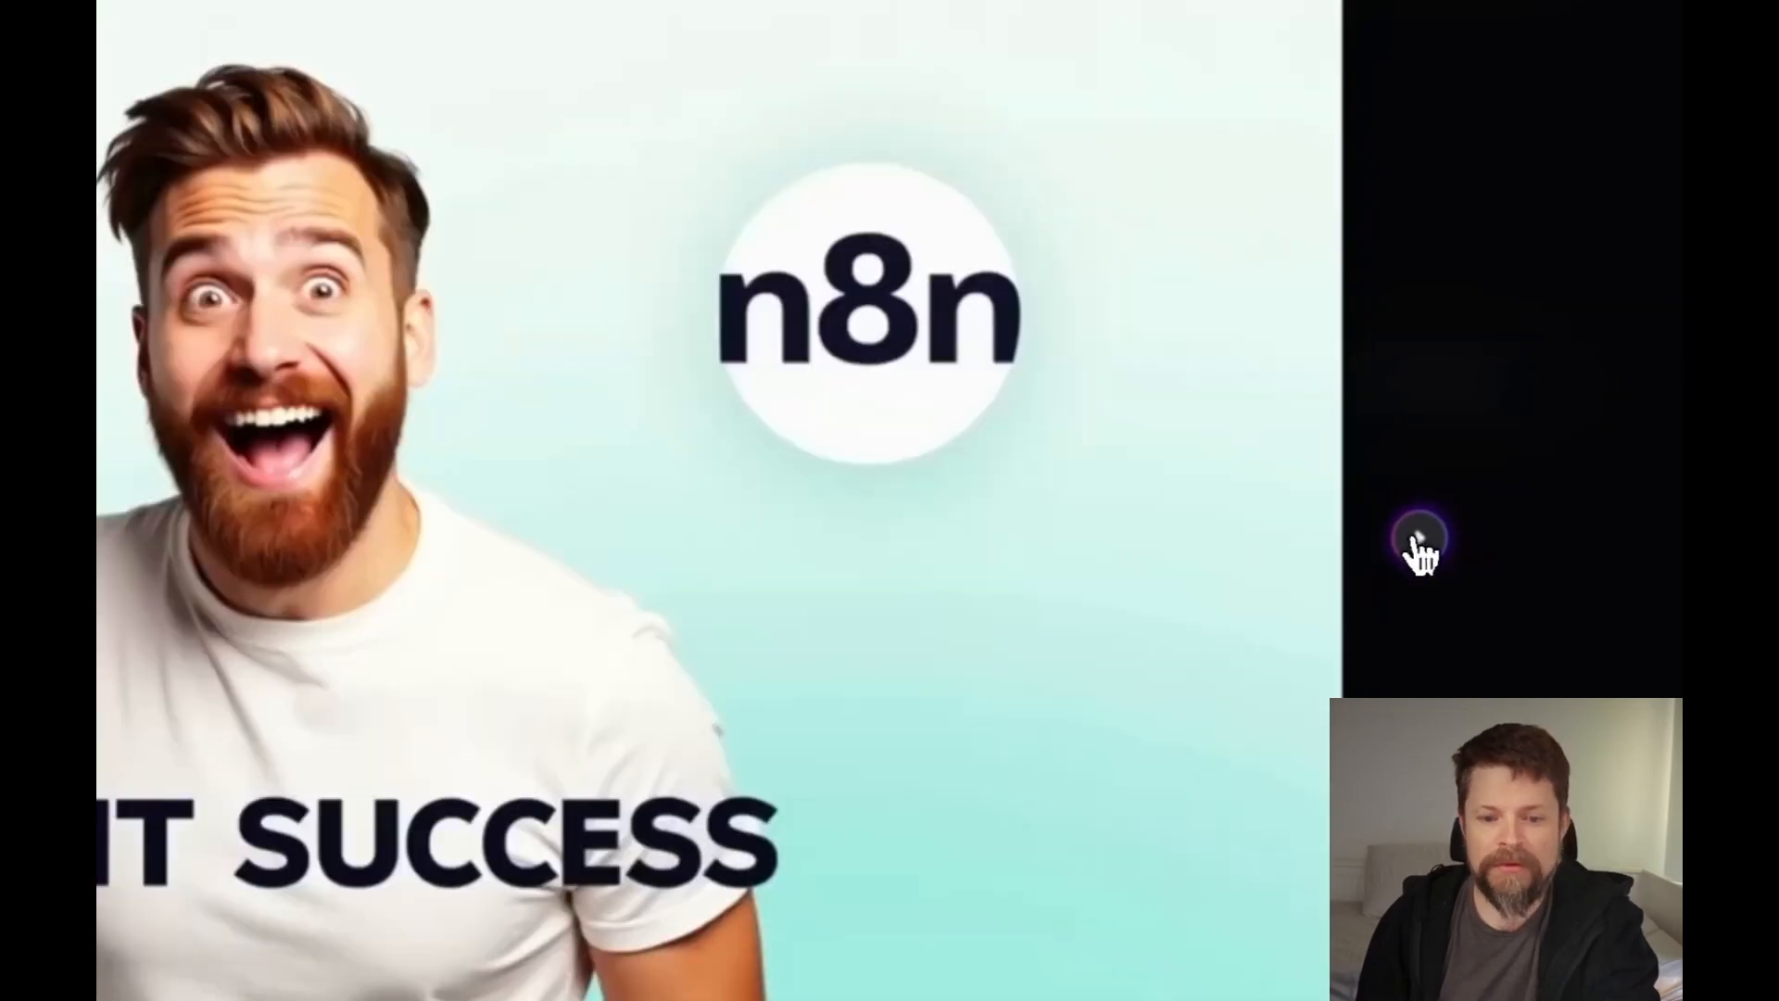
{"action": "left_click", "coordinate": [1485, 517]}
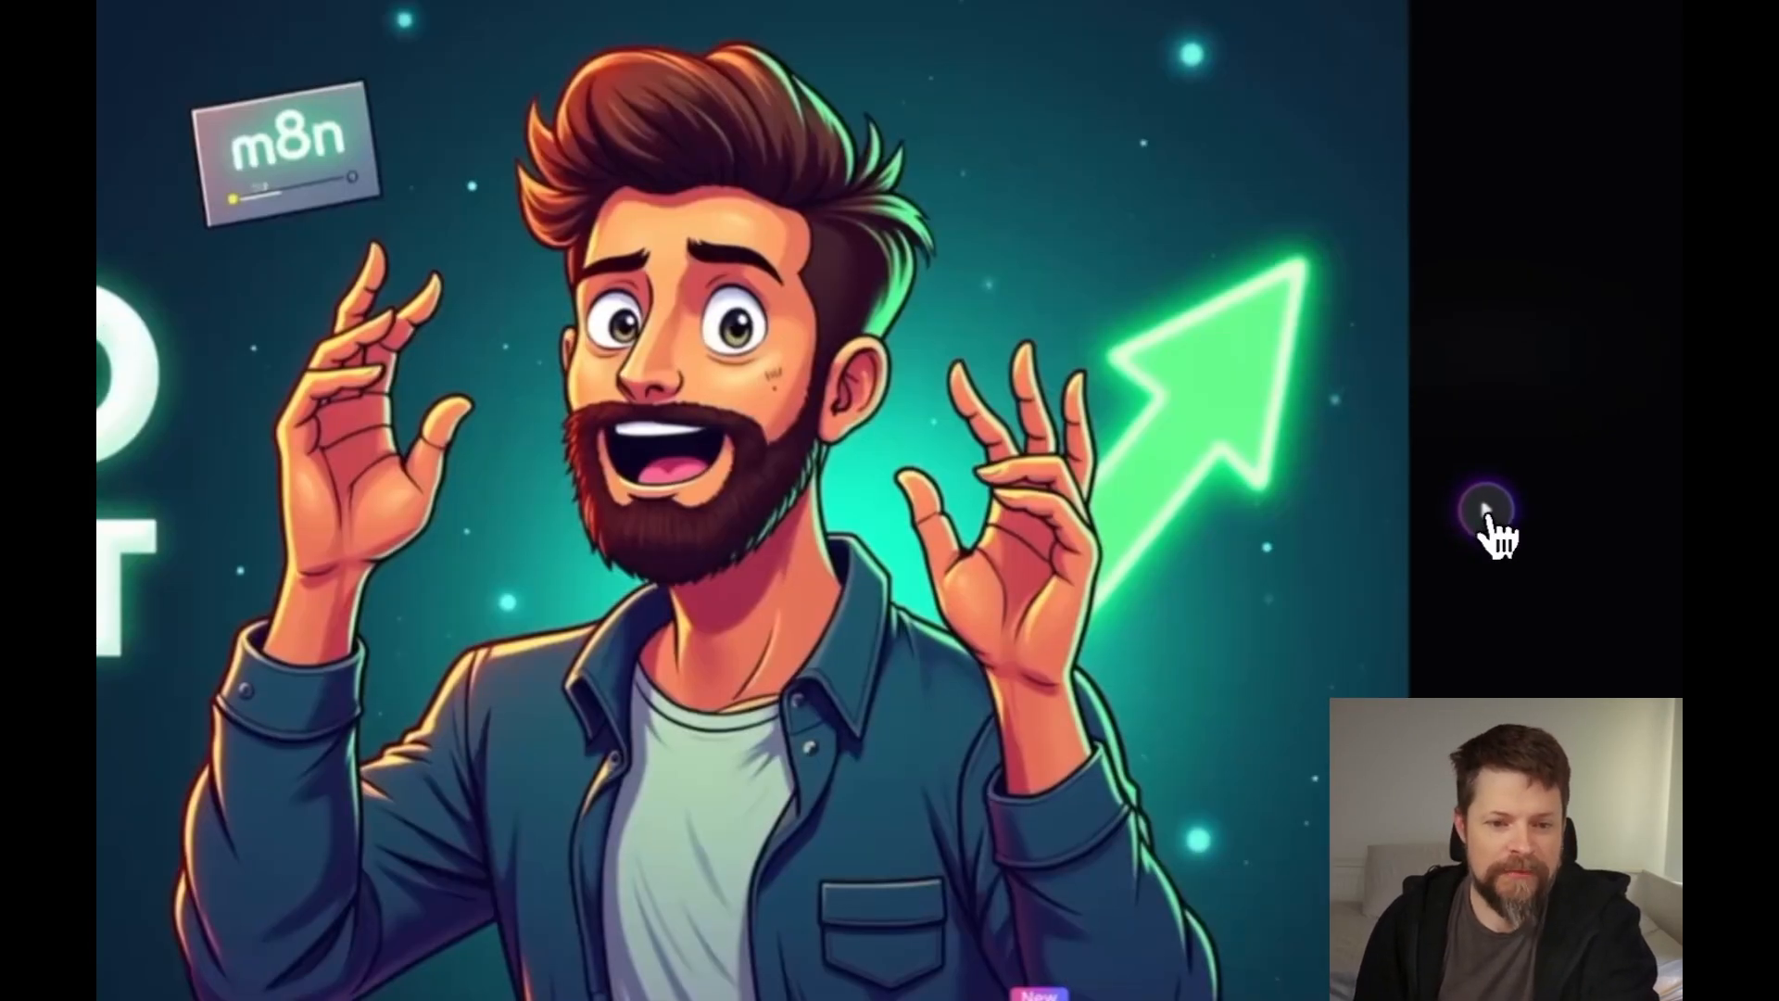
{"action": "left_click", "coordinate": [1485, 517]}
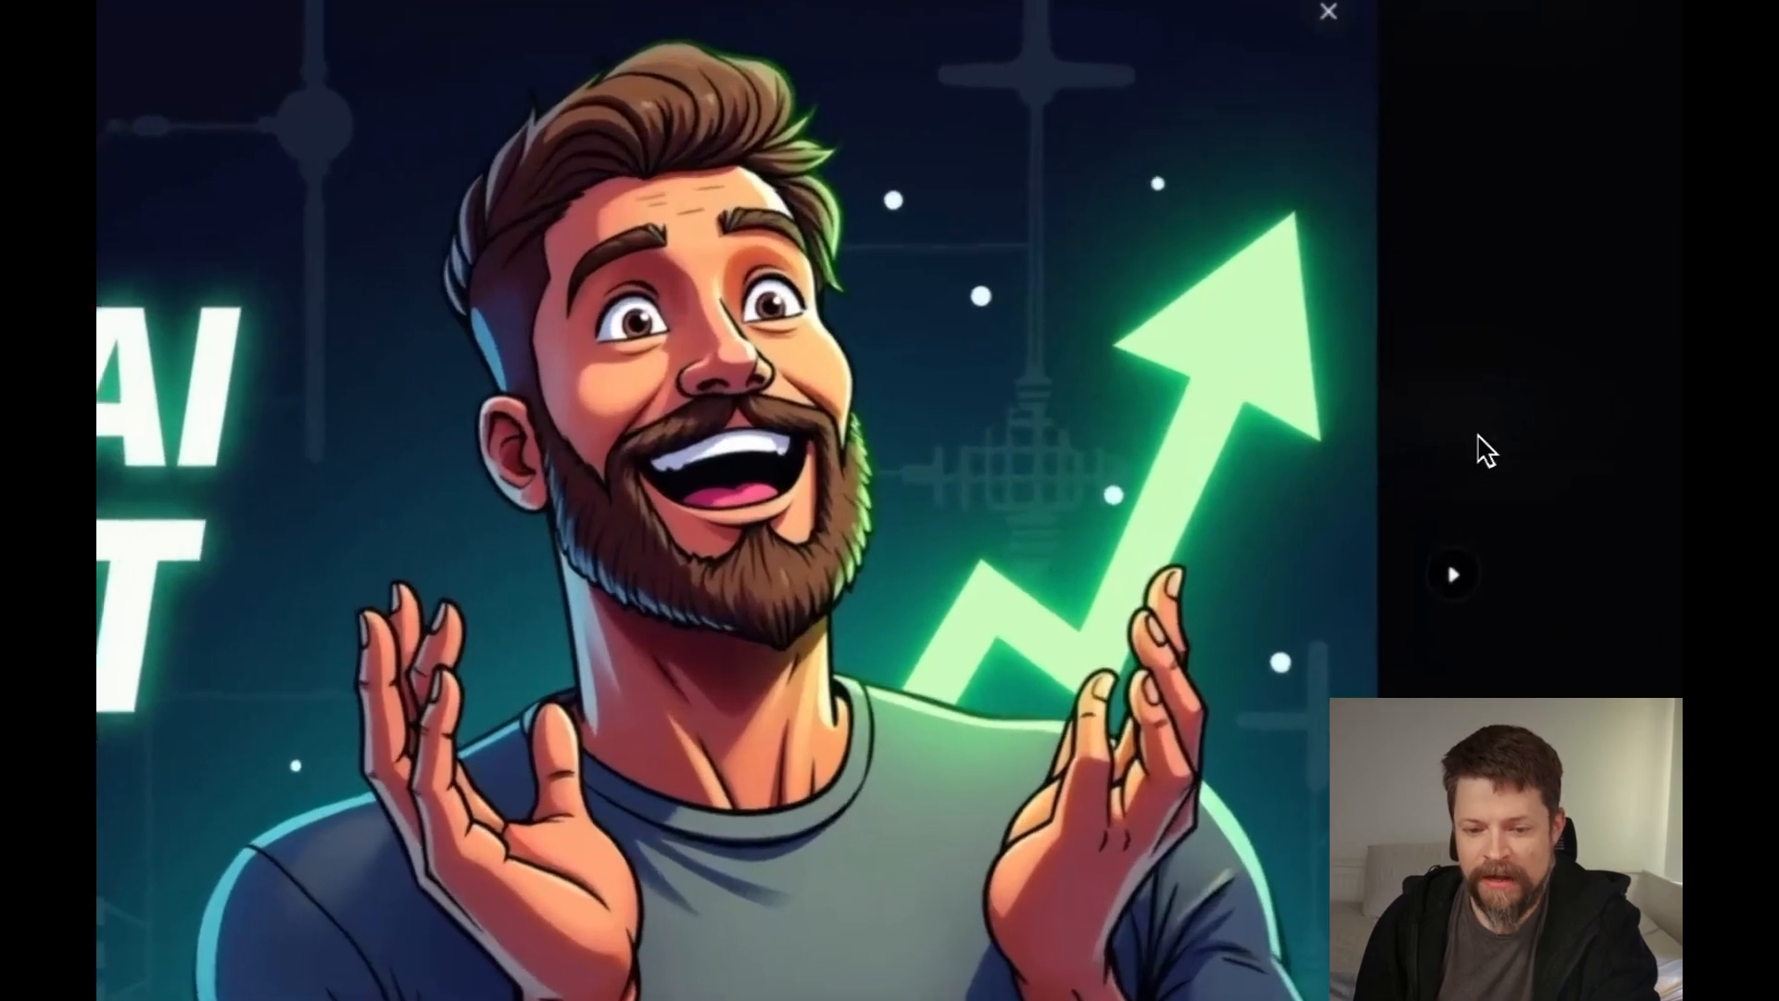
{"action": "left_click", "coordinate": [1479, 445]}
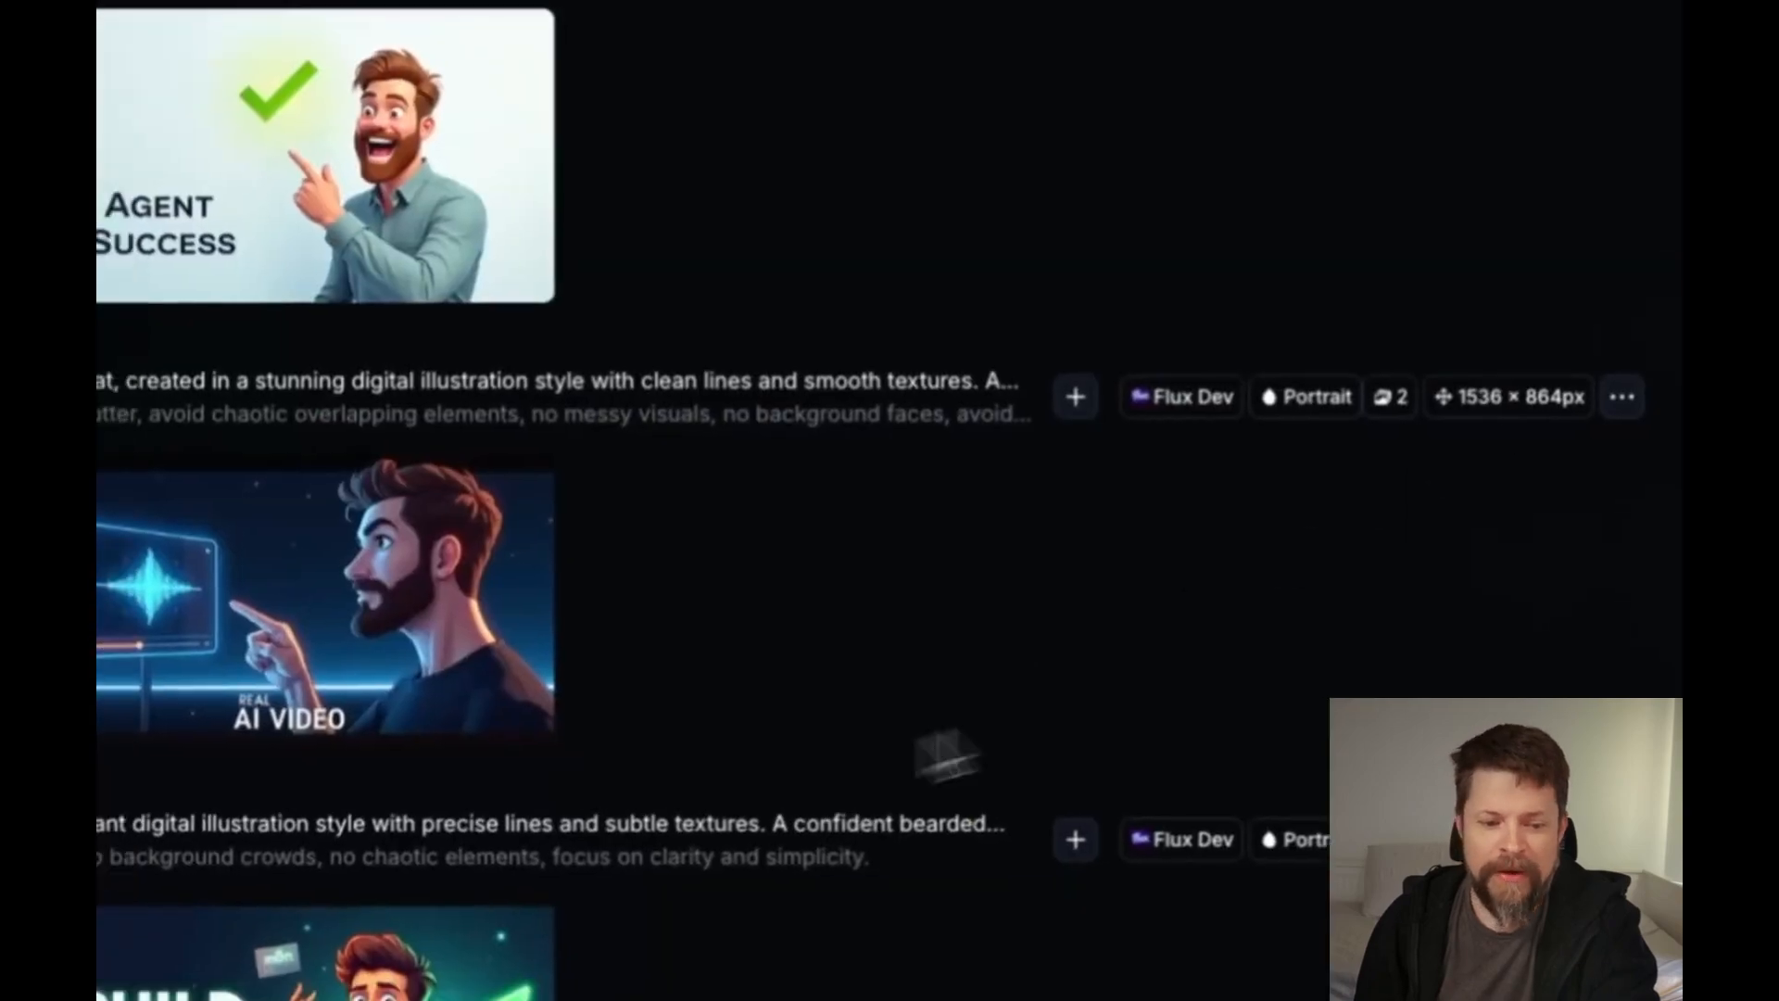
Find the Elements-based AGENT SUCCESS thumbnails further down the history, view both variations enlarged, and close the preview
{"action": "scroll", "coordinate": [1065, 732], "scroll_direction": "down", "scroll_amount": 5}
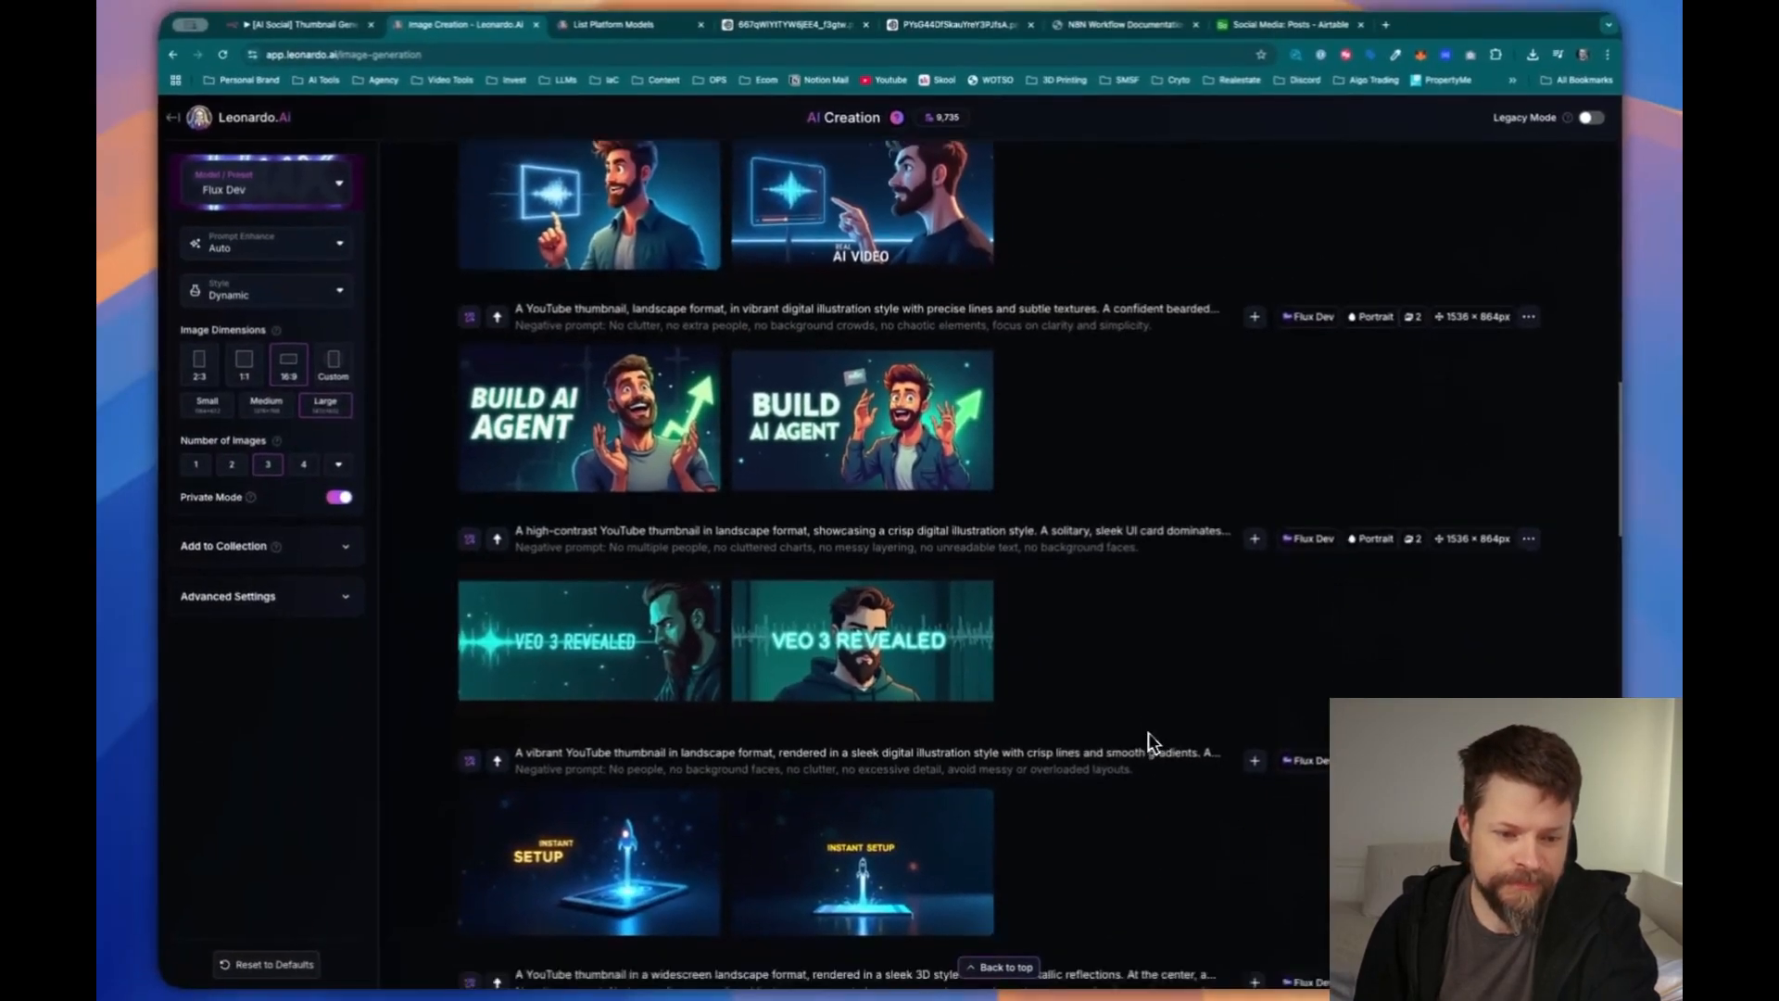
{"action": "scroll", "coordinate": [1149, 737], "scroll_direction": "down", "scroll_amount": 6}
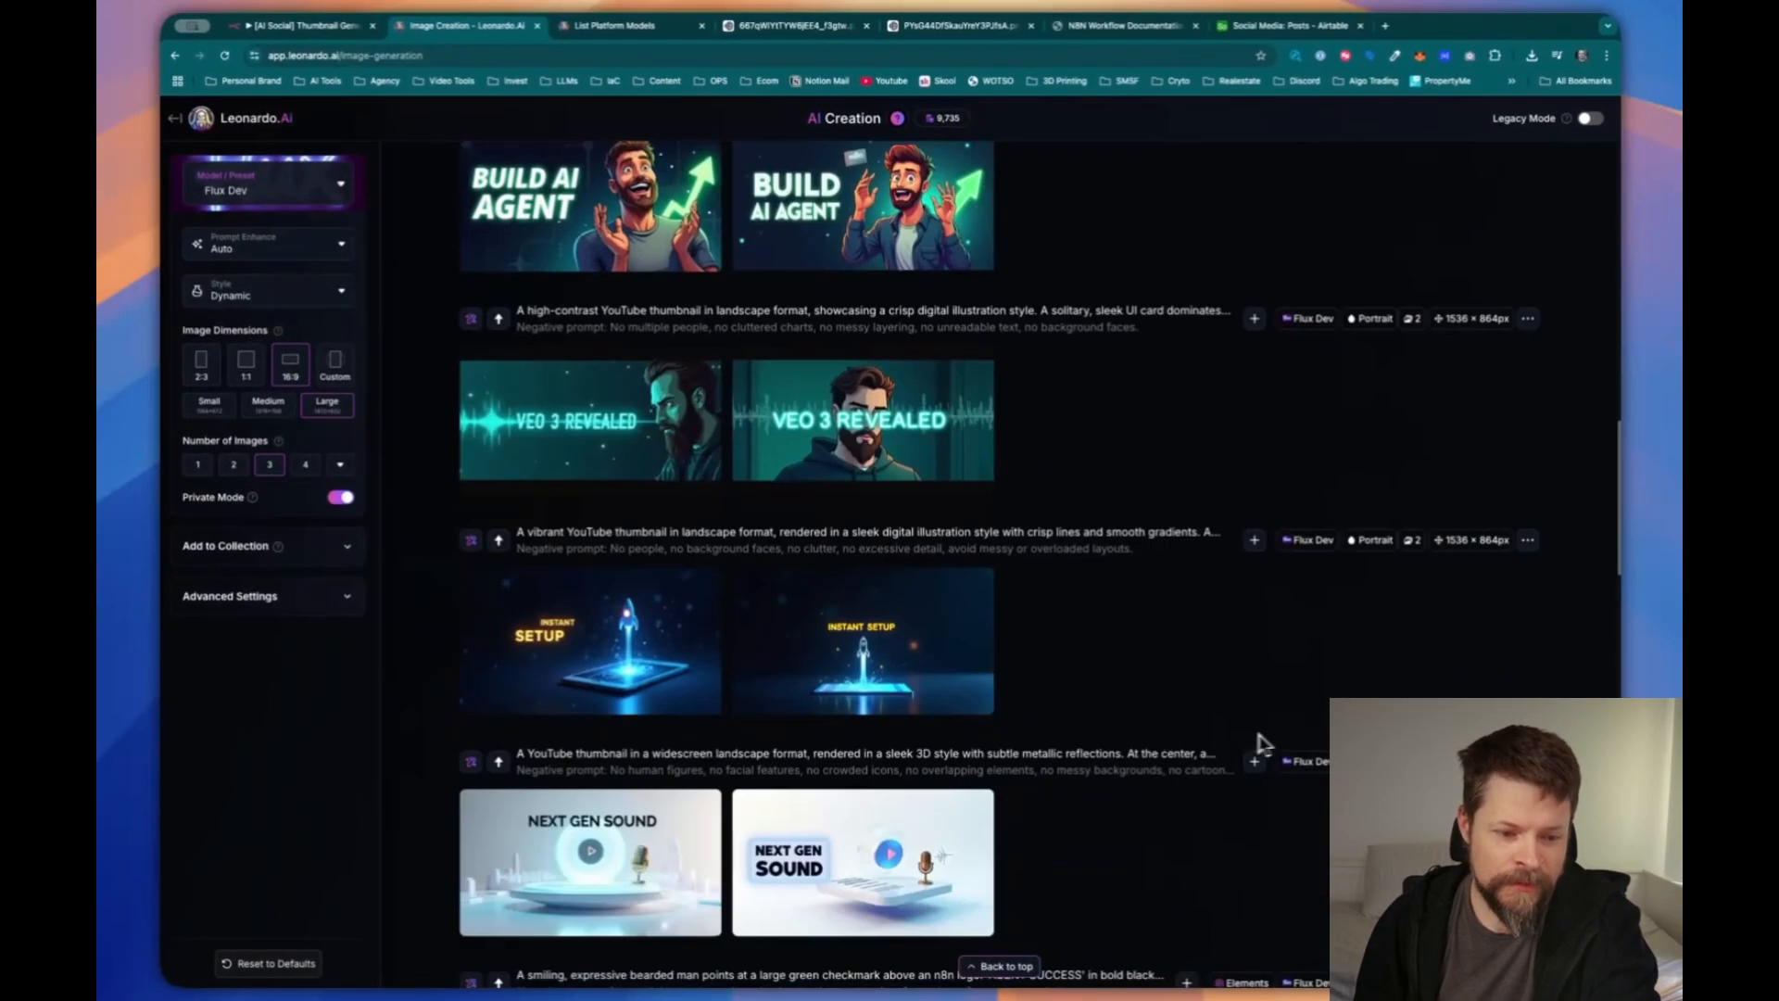
{"action": "scroll", "coordinate": [1166, 765], "scroll_direction": "down", "scroll_amount": 3}
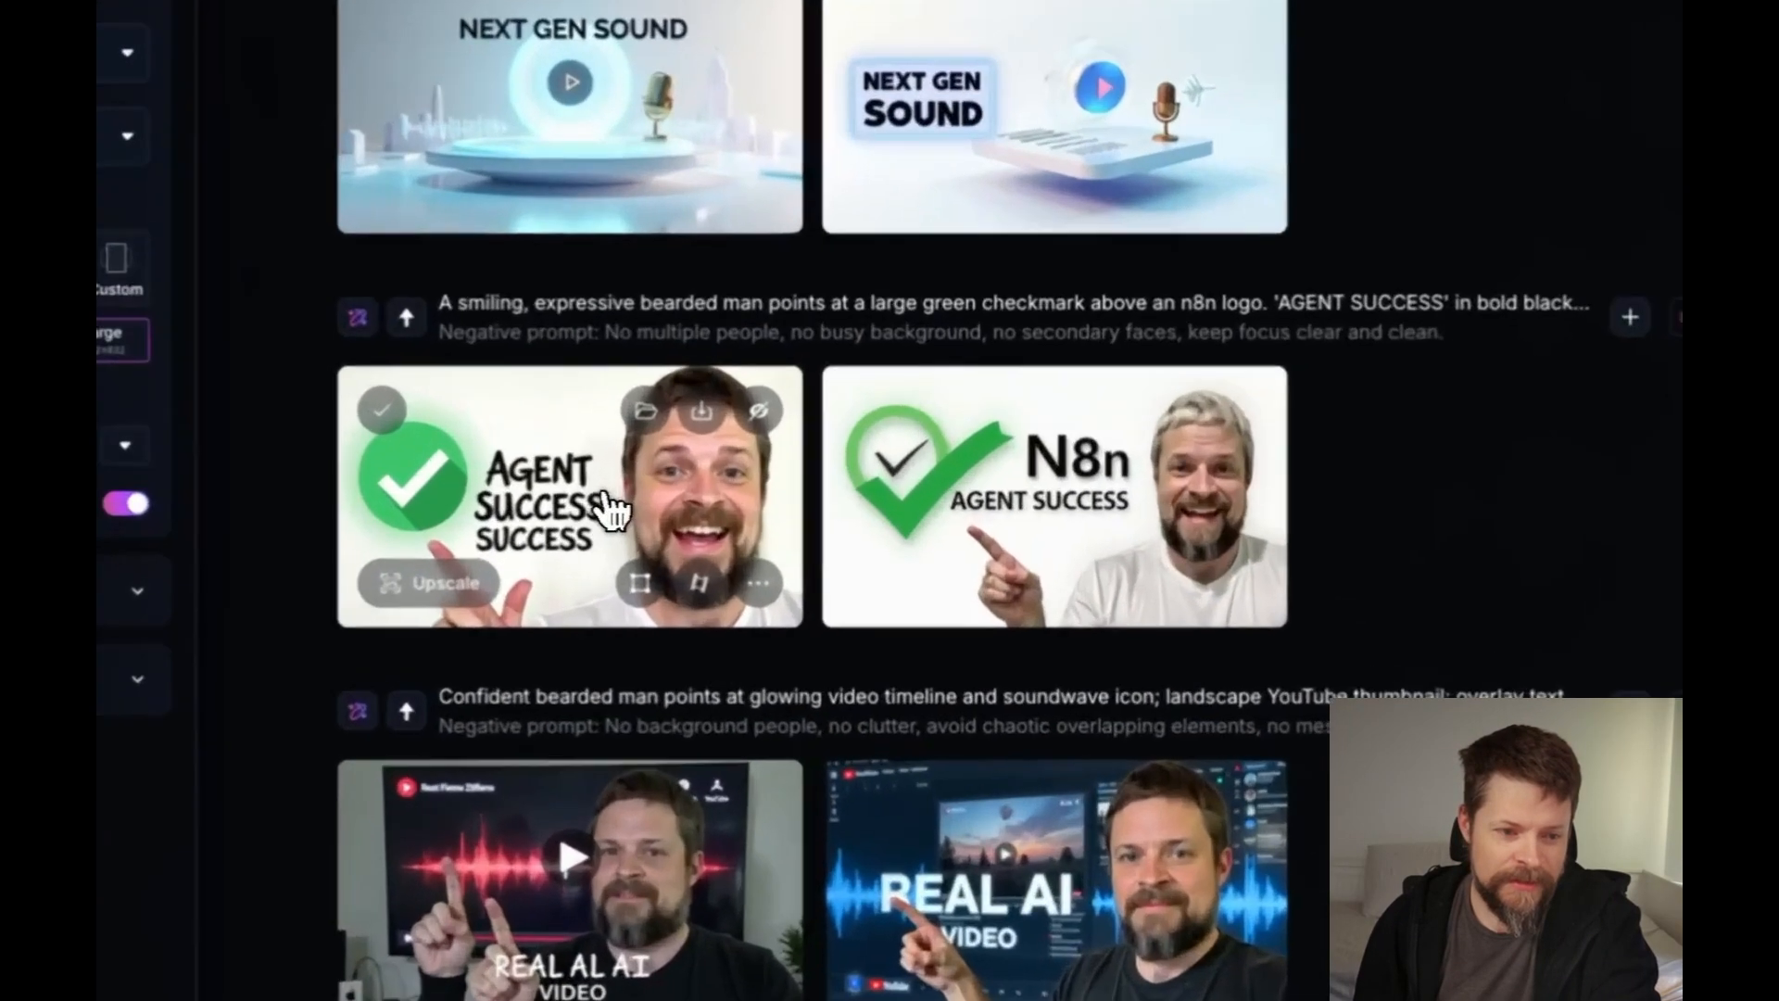
{"action": "left_click", "coordinate": [612, 500]}
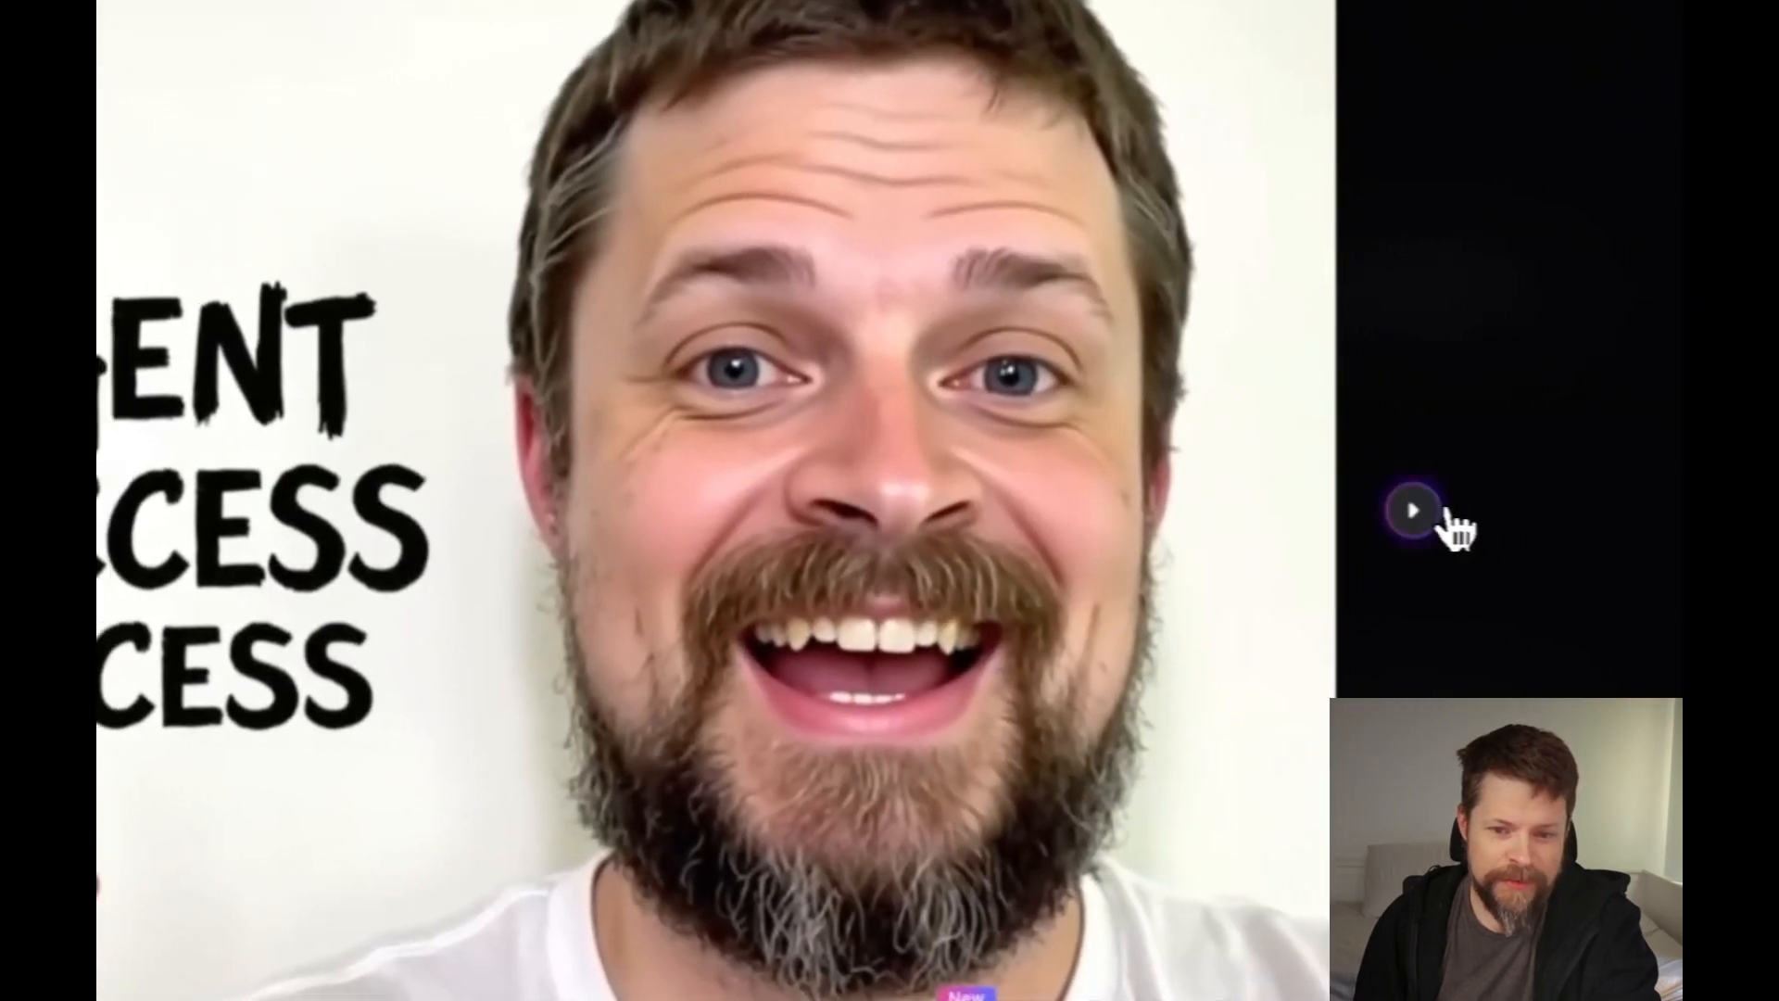
{"action": "left_click", "coordinate": [1435, 511]}
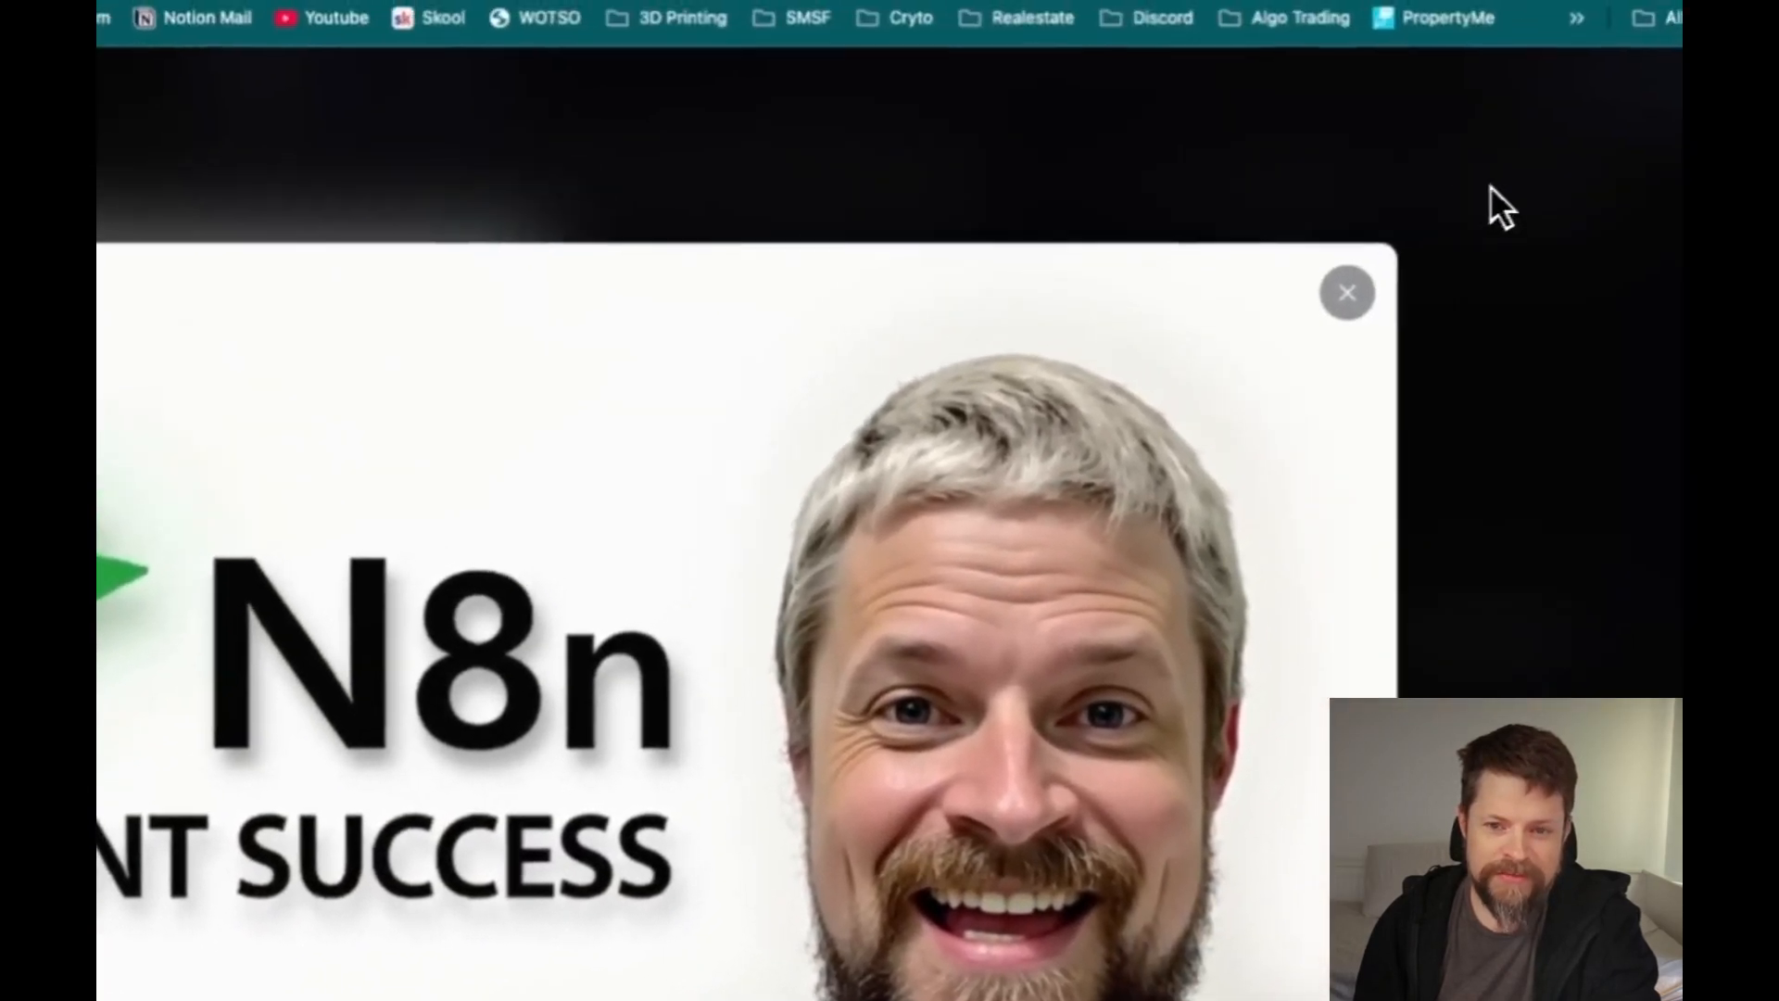
{"action": "key", "text": "Escape"}
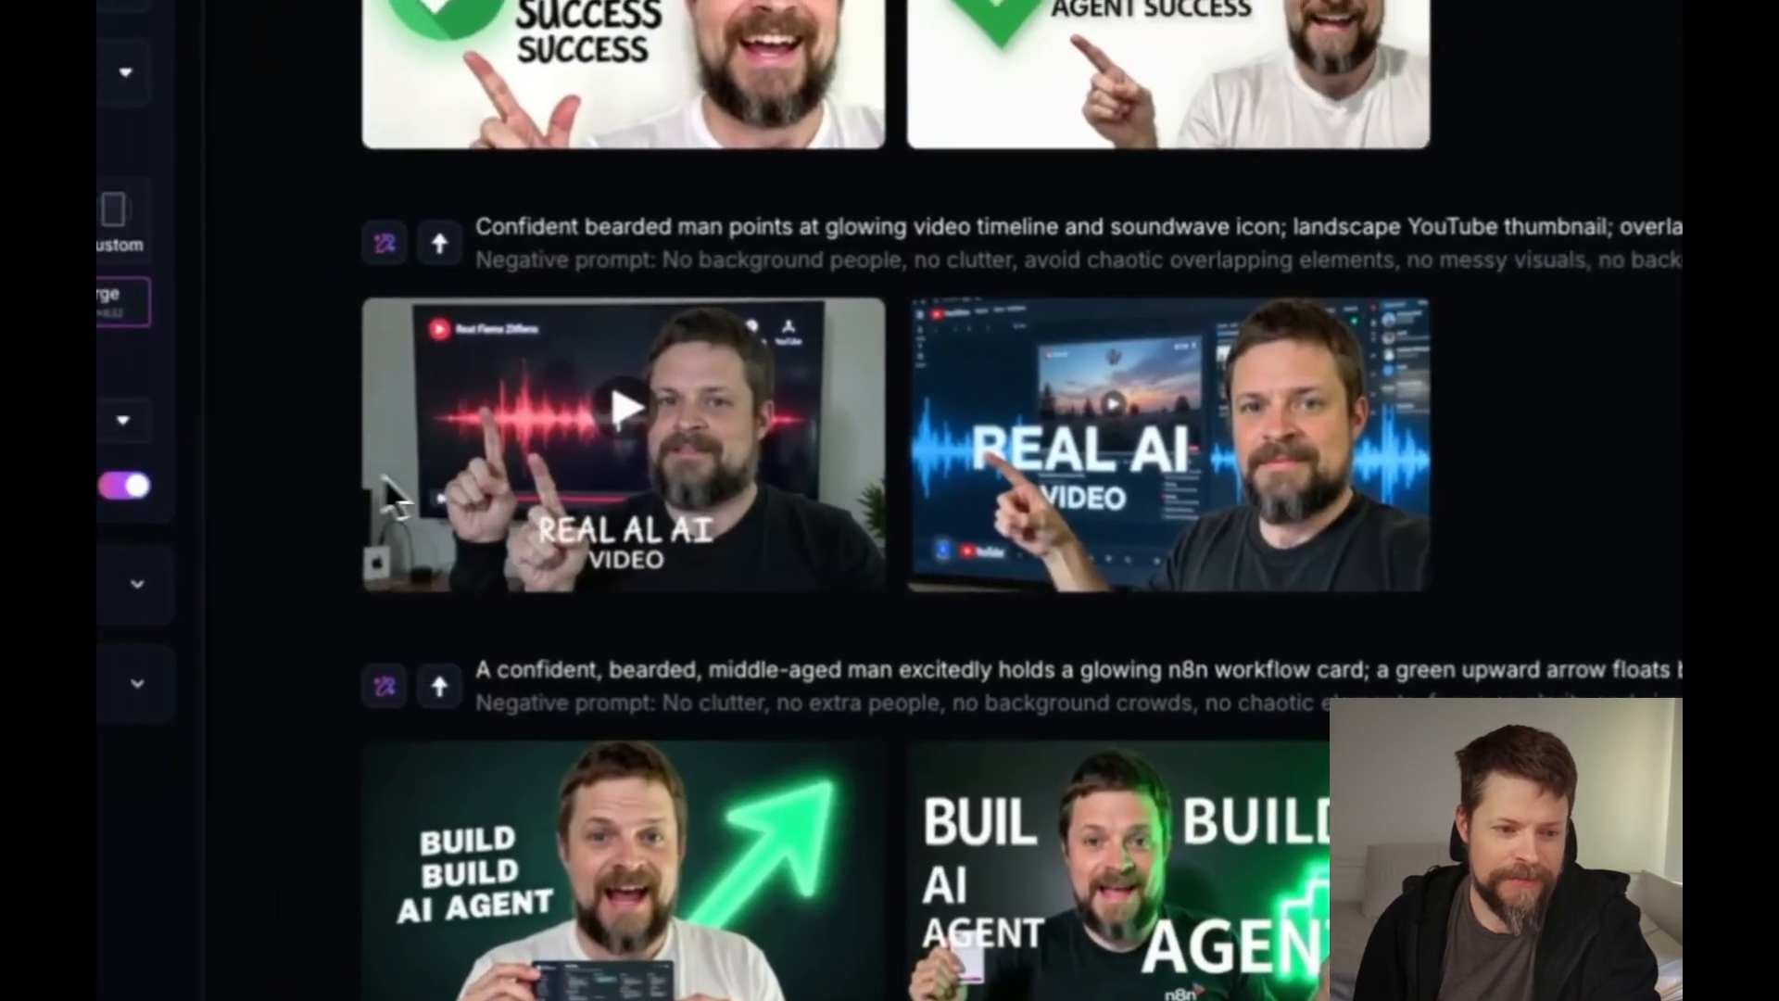
Enlarge and close a REAL AI VIDEO thumbnail and a BUILD AI AGENT thumbnail from the Elements-based generations
{"action": "left_click", "coordinate": [139, 704]}
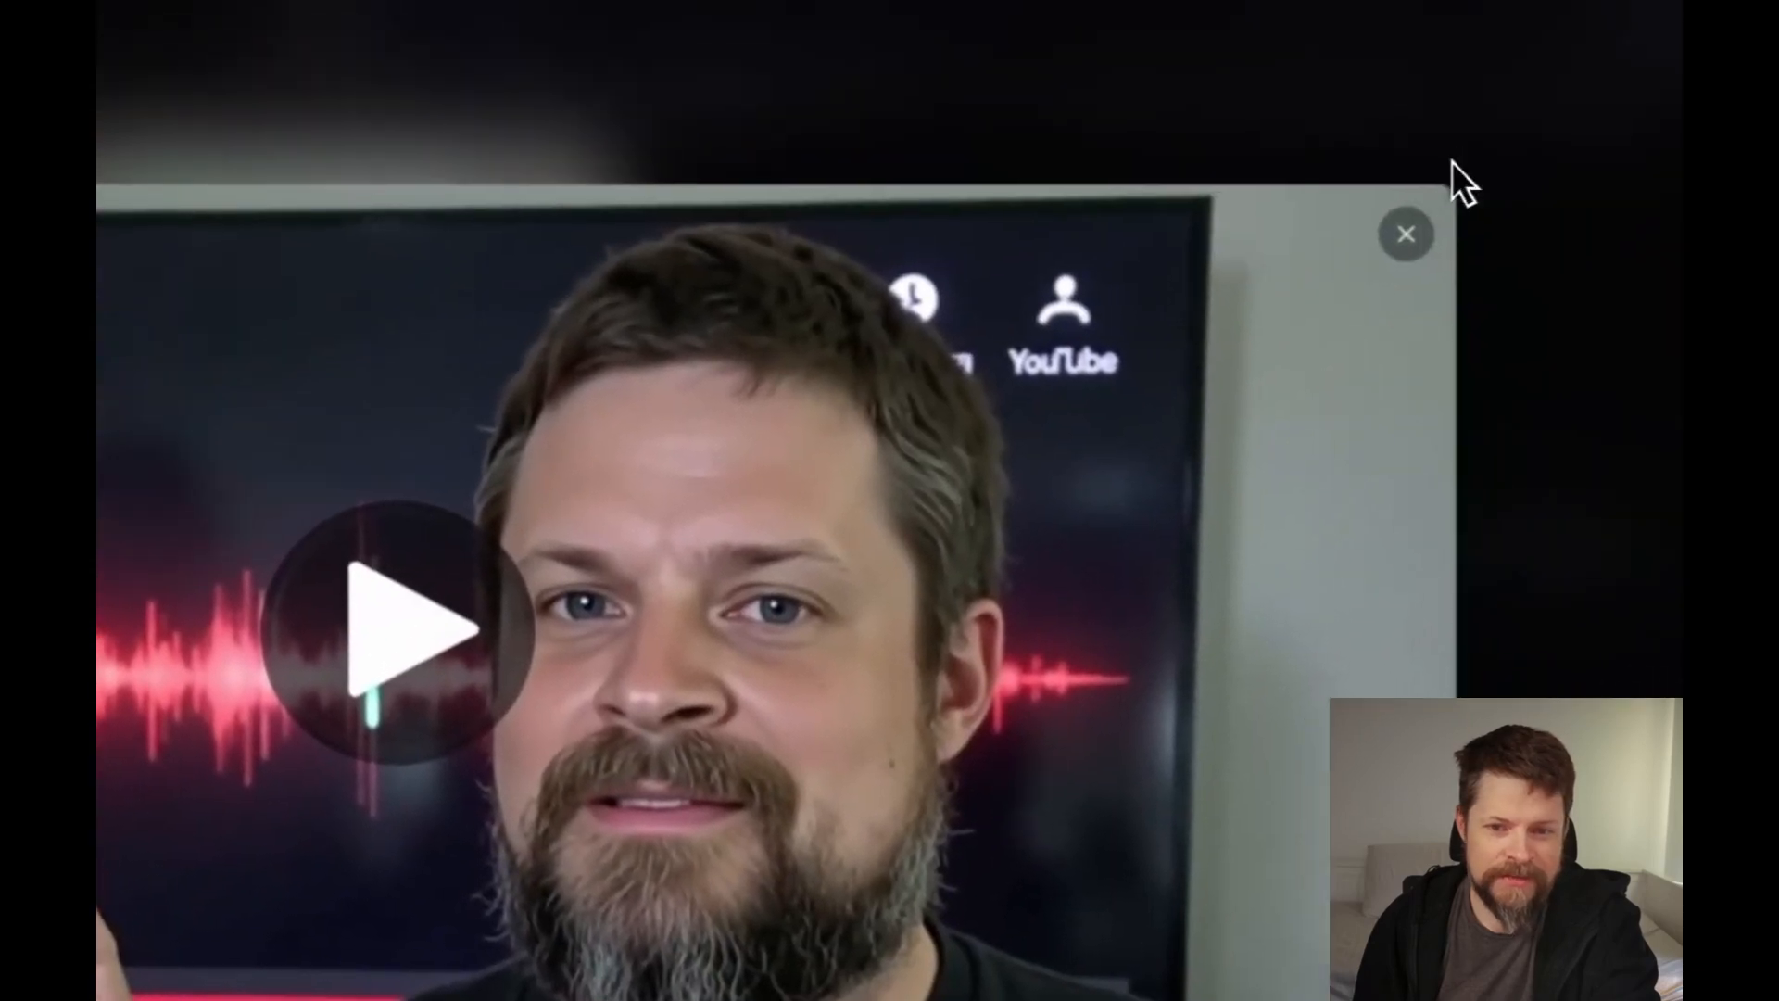
{"action": "left_click", "coordinate": [1405, 235]}
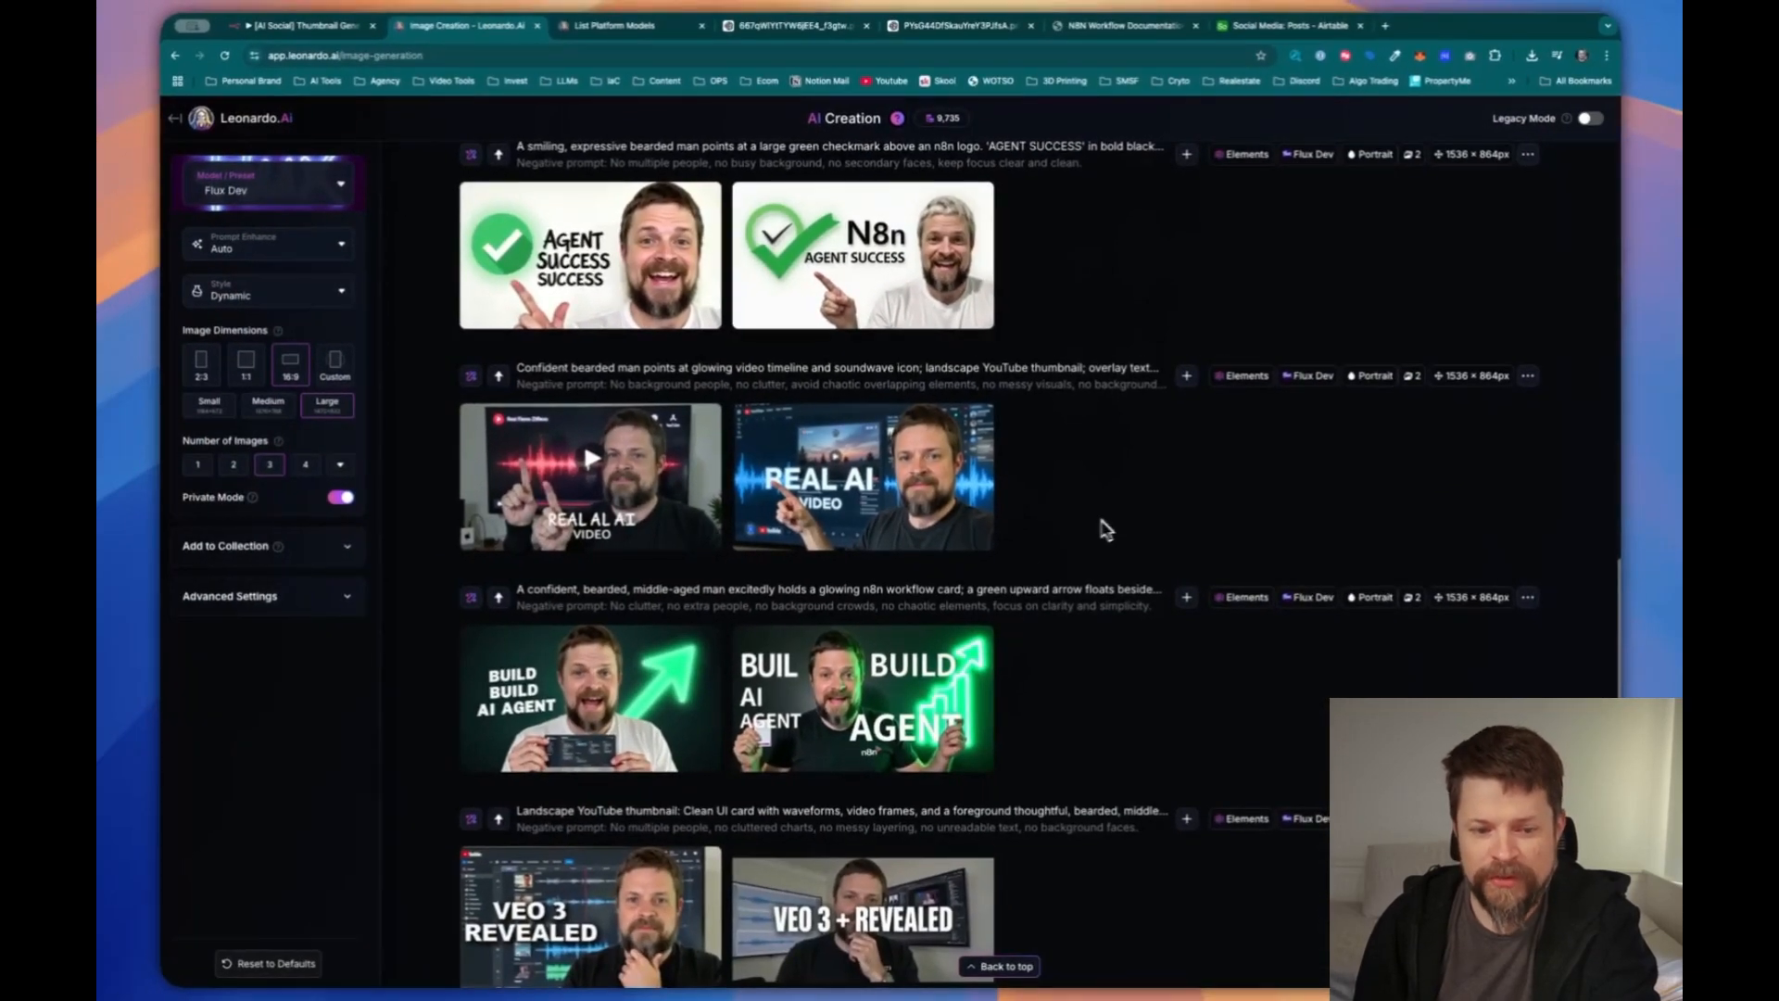
{"action": "scroll", "coordinate": [1102, 533], "scroll_direction": "down", "scroll_amount": 1}
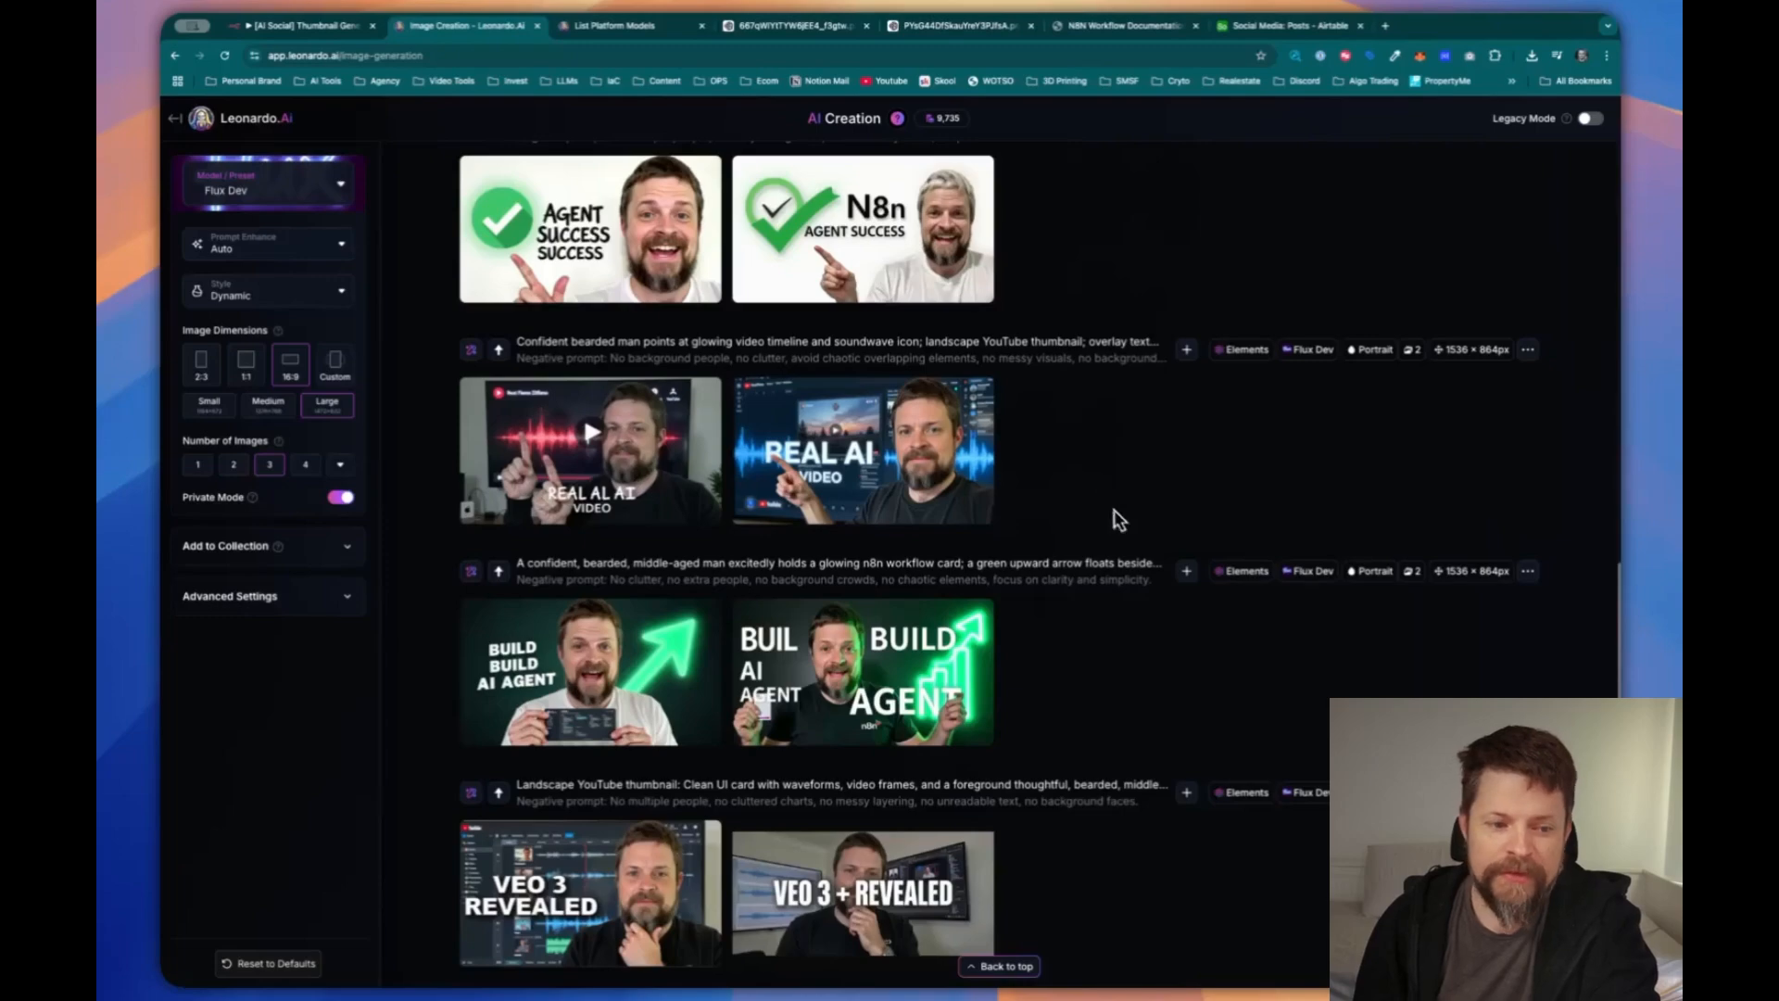
{"action": "scroll", "coordinate": [1149, 519], "scroll_direction": "down", "scroll_amount": 3}
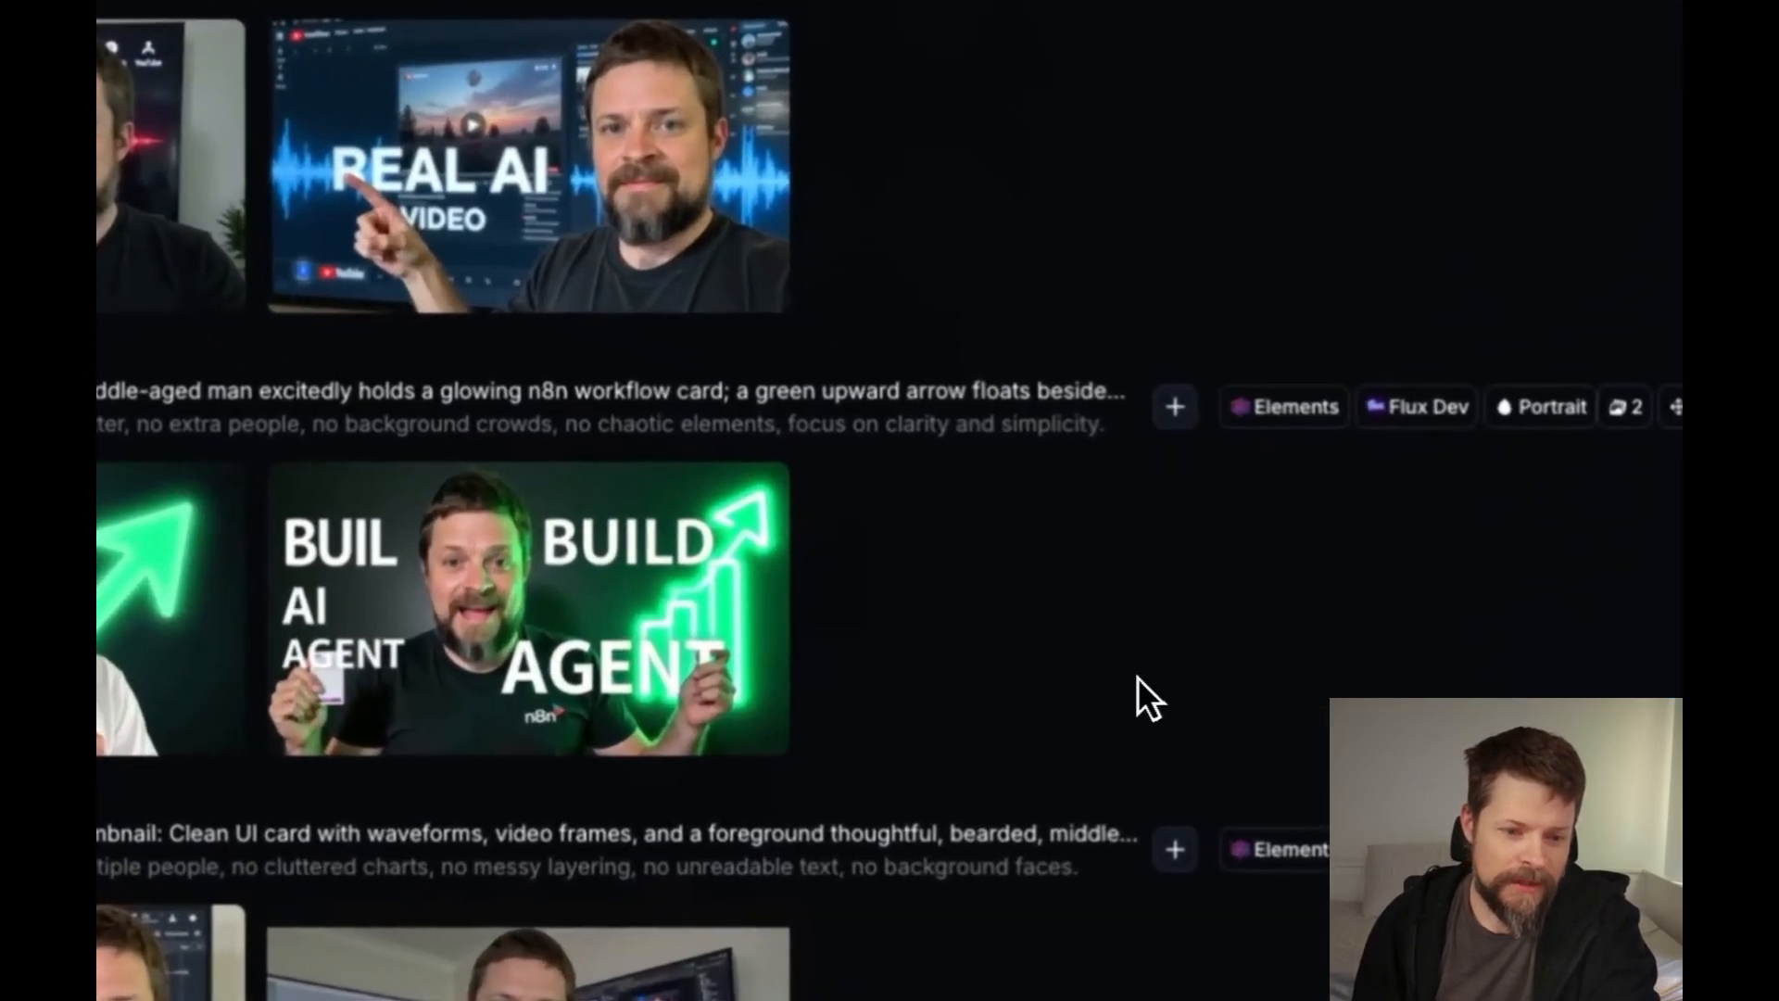
{"action": "left_click", "coordinate": [597, 568]}
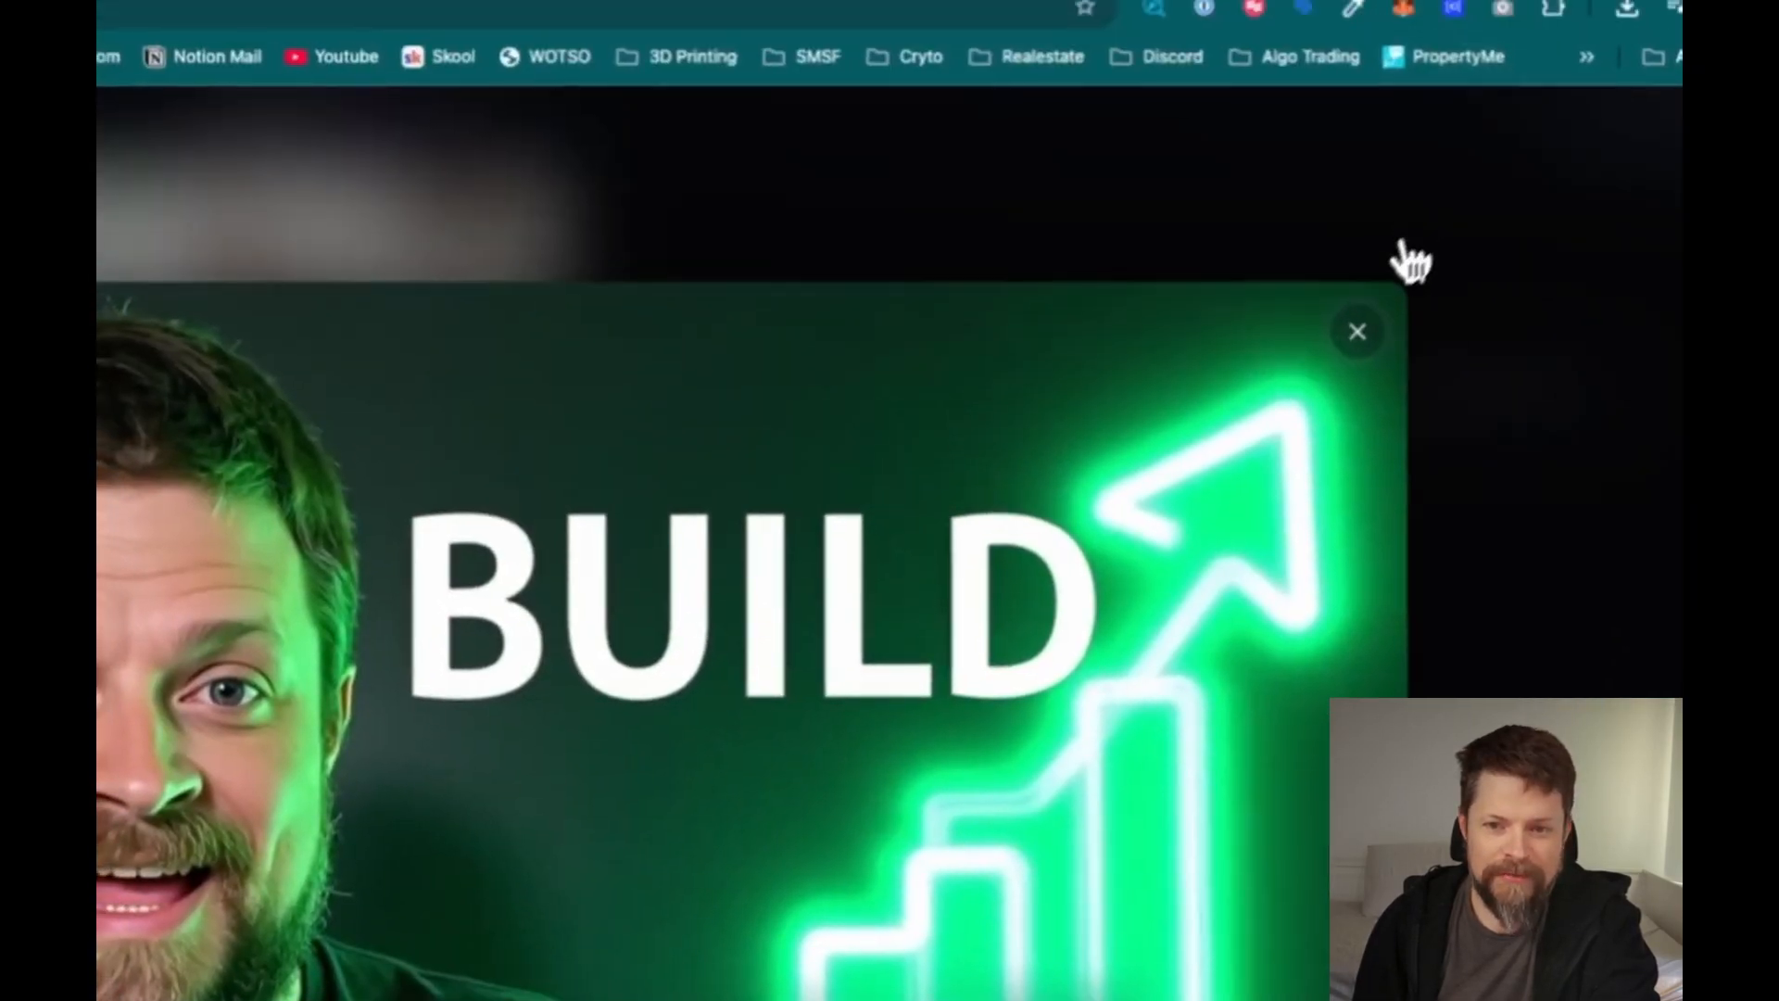
{"action": "key", "text": "Escape"}
{"action": "scroll", "coordinate": [1014, 541], "scroll_direction": "down", "scroll_amount": 5}
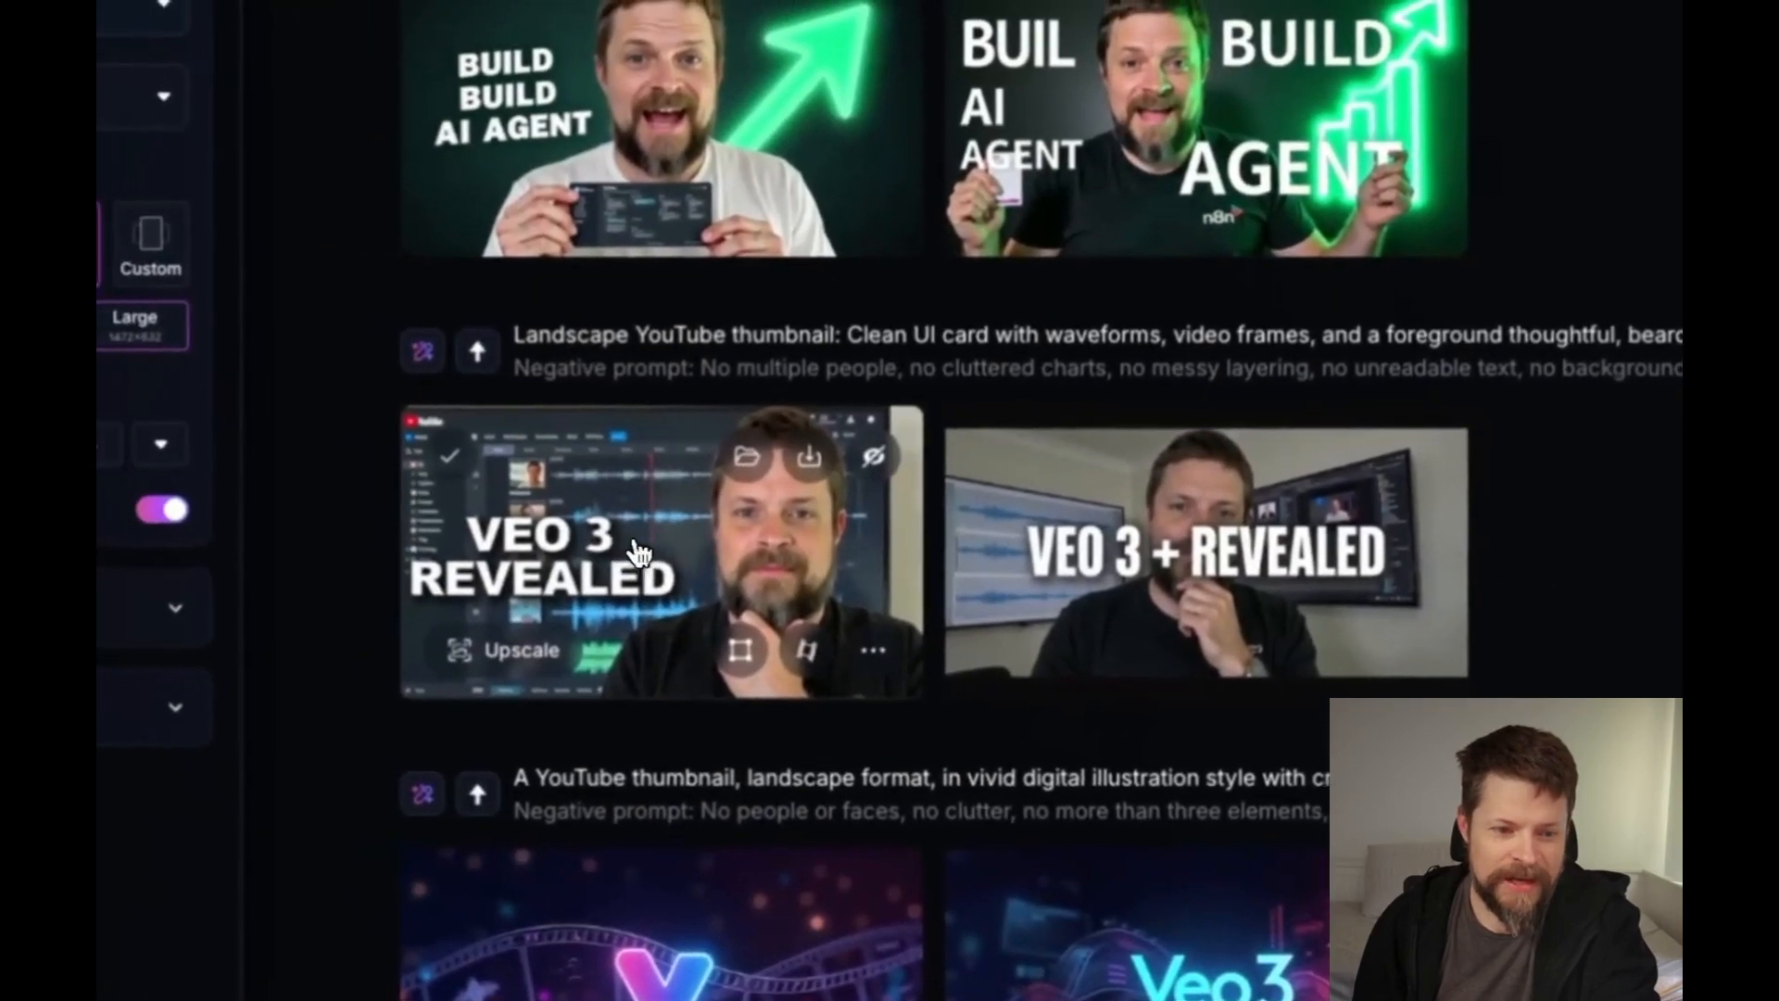
Enlarge and close the first VEO 3 REVEALED thumbnail and the illustrated INSTANT AI VIDEO thumbnail further down the generation history
{"action": "left_click", "coordinate": [176, 477]}
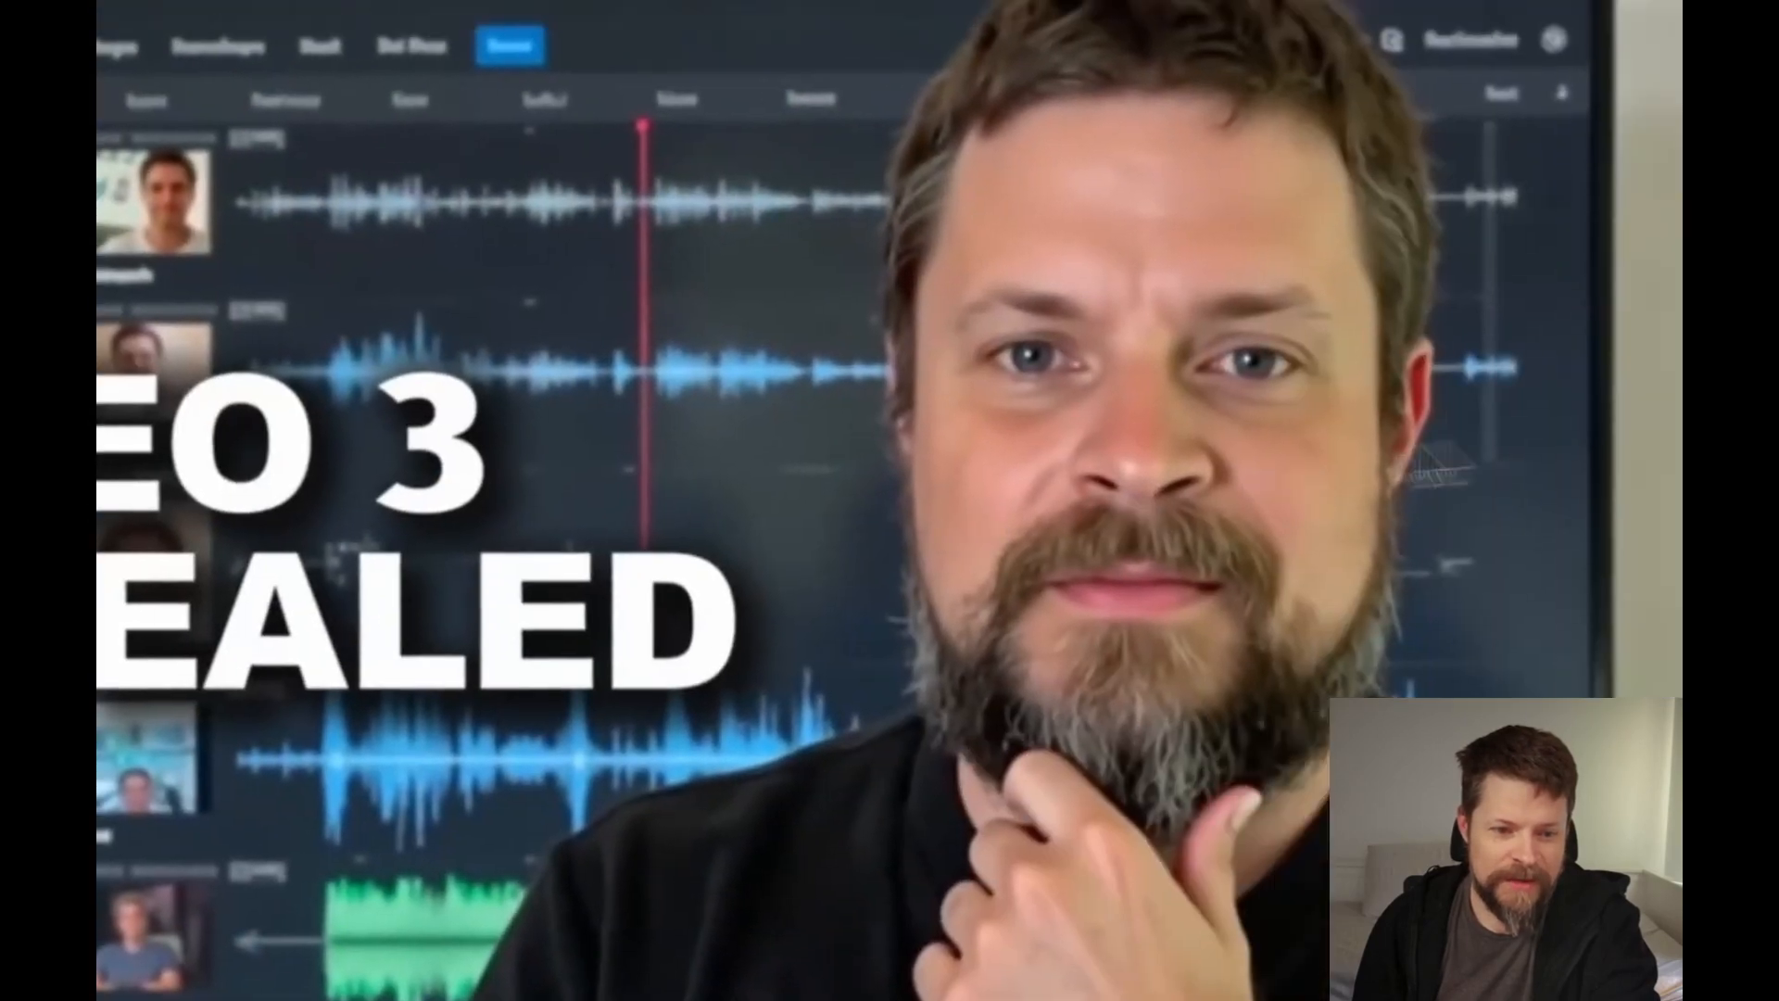
{"action": "key", "text": "Escape"}
{"action": "scroll", "coordinate": [894, 660], "scroll_direction": "down", "scroll_amount": 5}
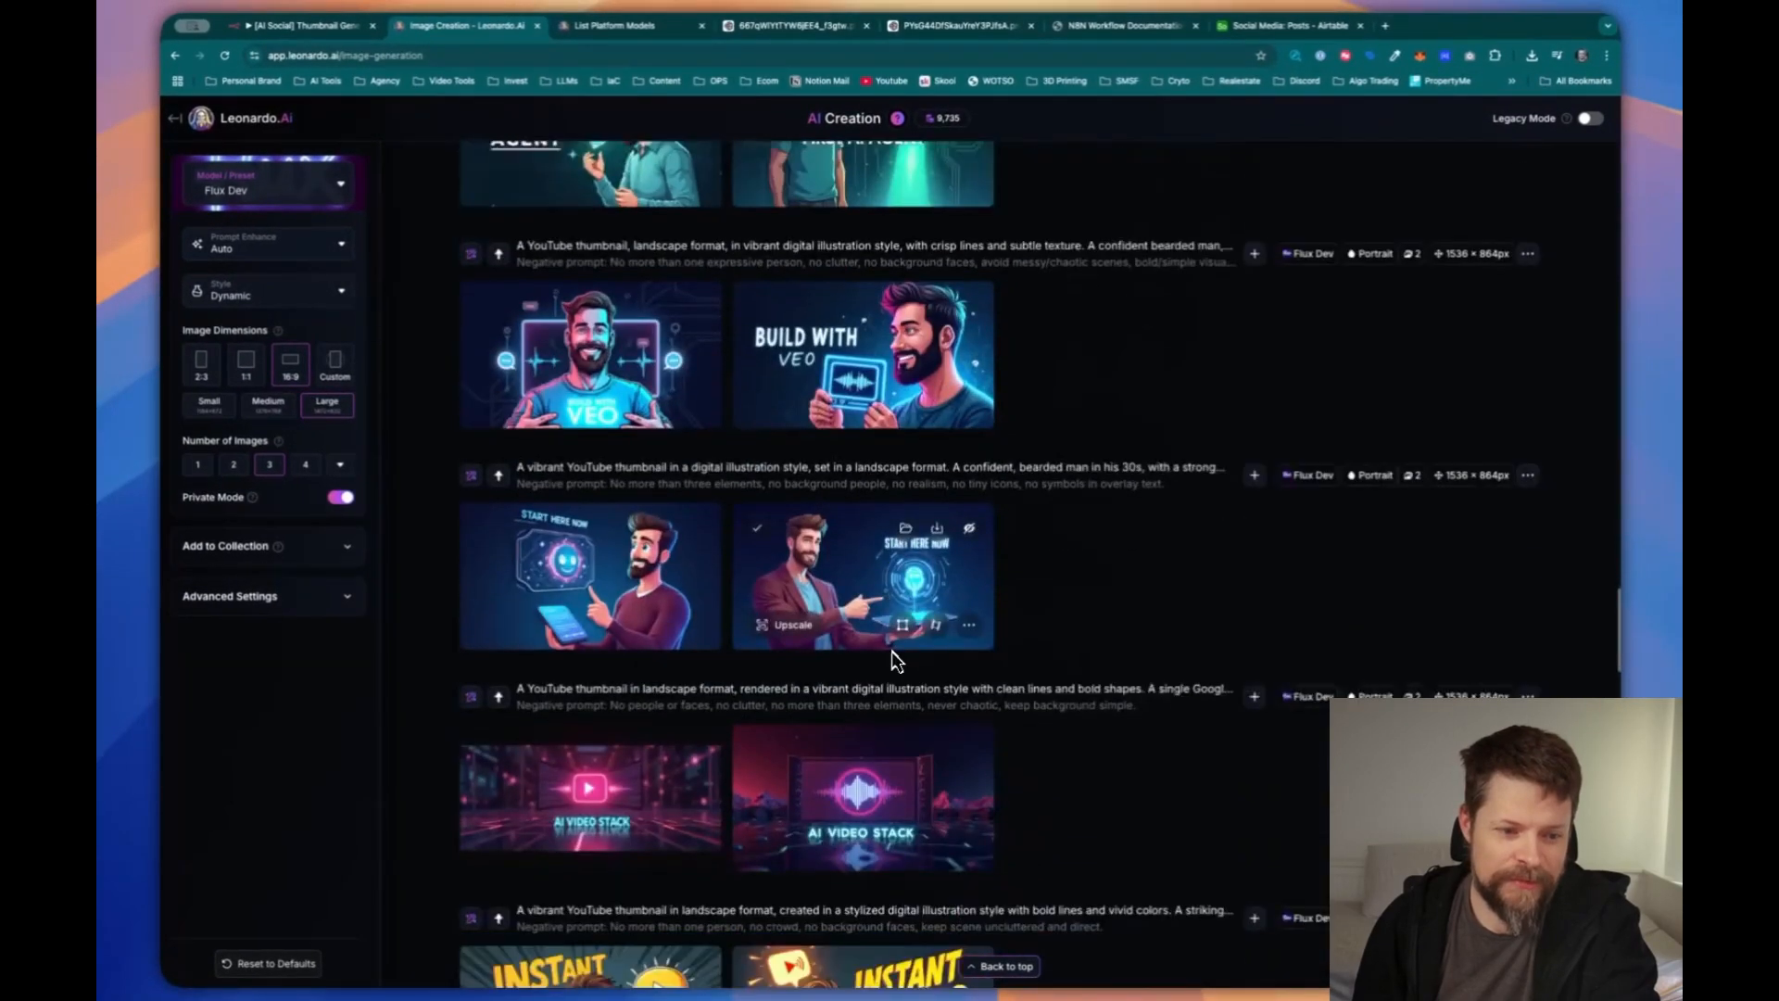
{"action": "scroll", "coordinate": [894, 660], "scroll_direction": "down", "scroll_amount": 10}
{"action": "scroll", "coordinate": [891, 652], "scroll_direction": "up", "scroll_amount": 2}
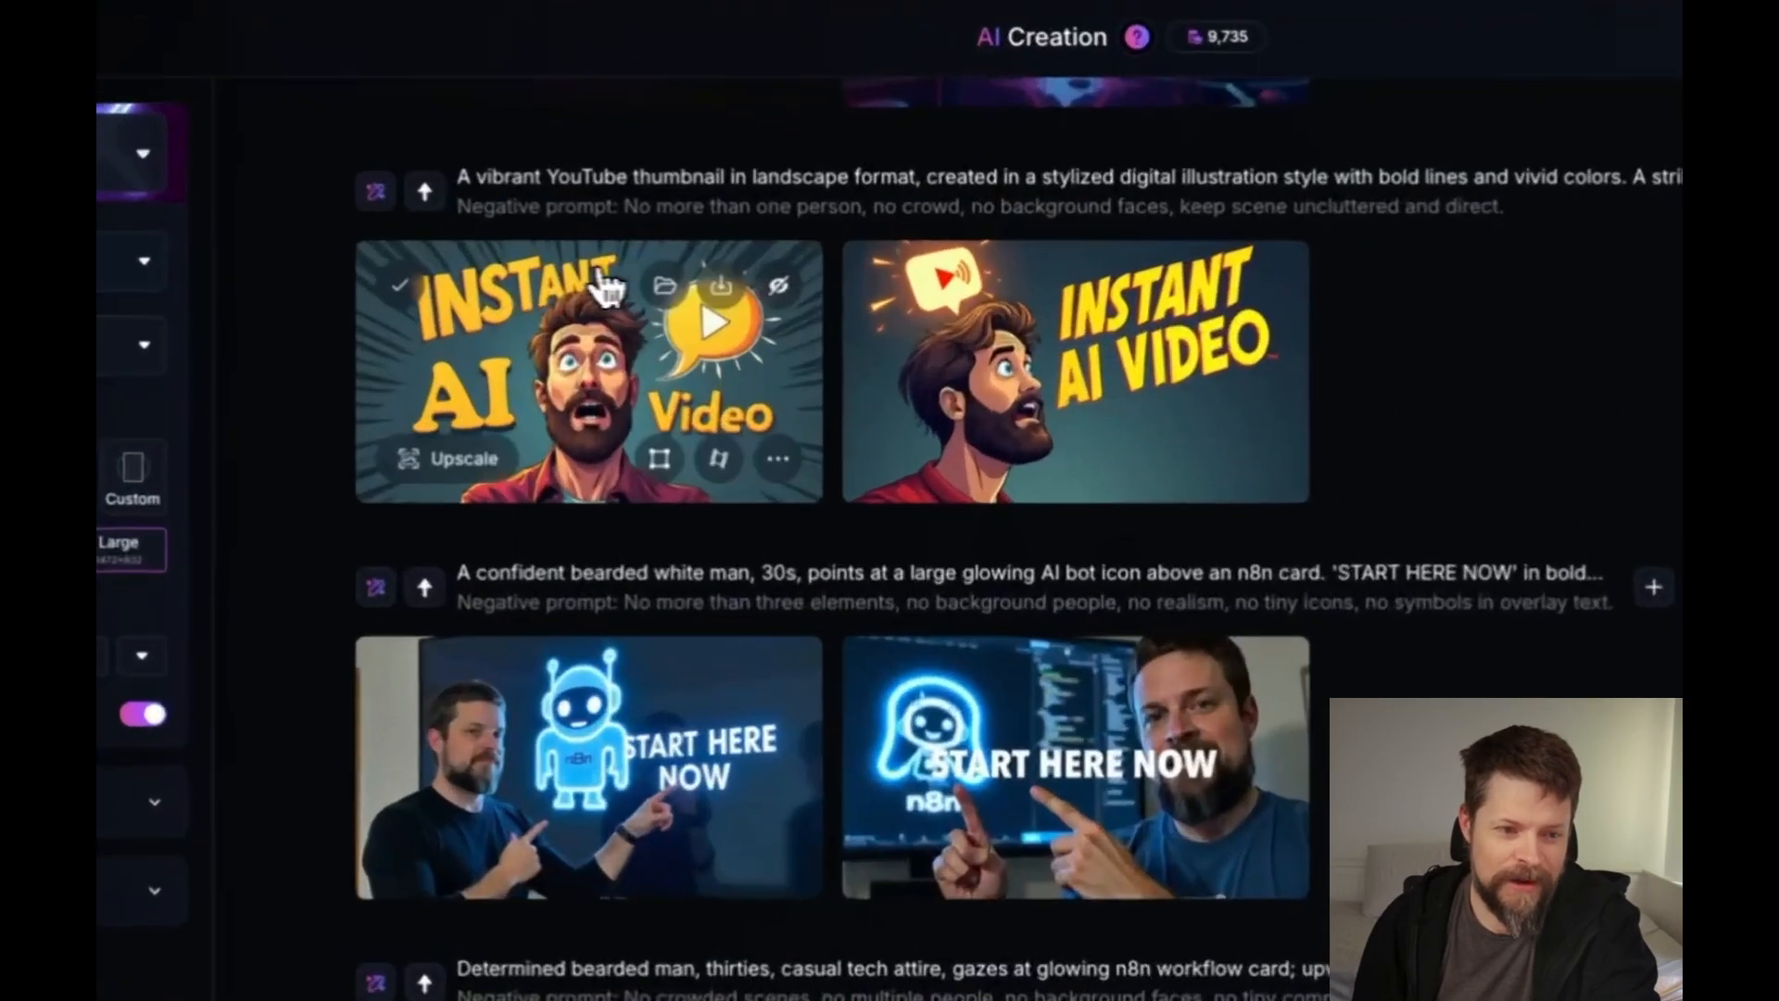
{"action": "left_click", "coordinate": [604, 277]}
{"action": "key", "text": "Escape"}
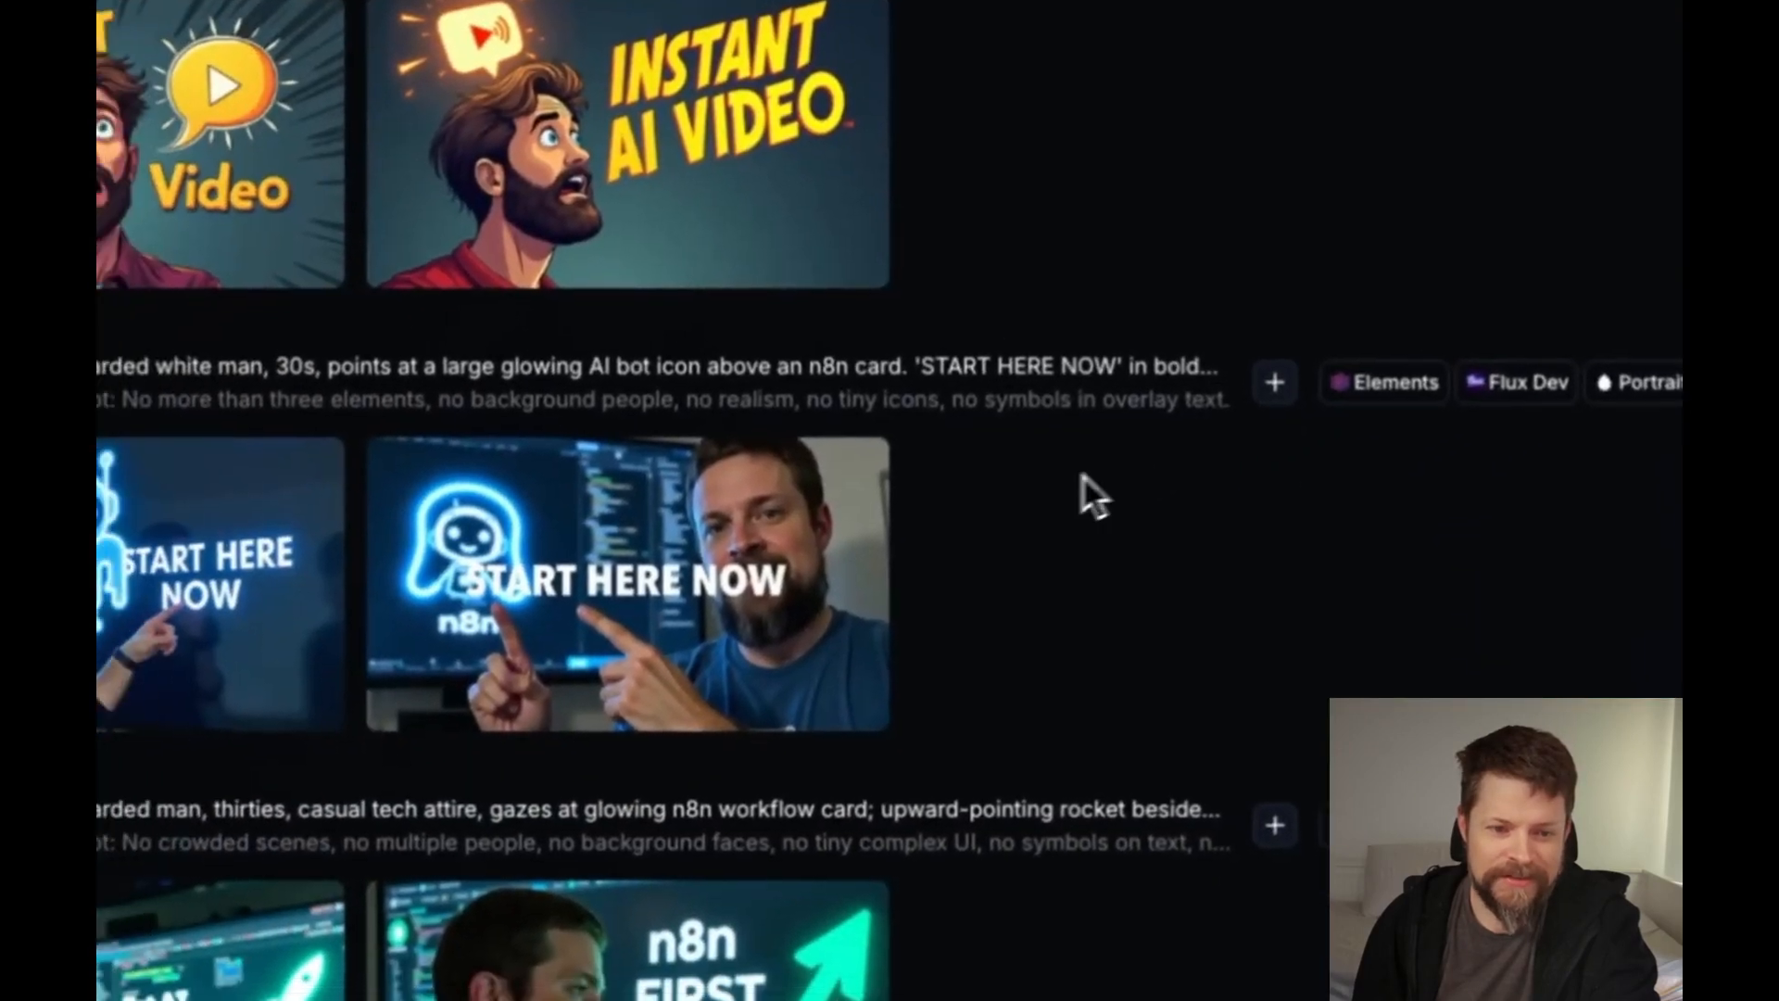
Examine the Elements-based photo thumbnails further down the history, including the INSTANT AI VIDEO, BUILD WITH VEO and WHY VEO 3 MATTERS? sets
{"action": "scroll", "coordinate": [1082, 475], "scroll_direction": "down", "scroll_amount": 3}
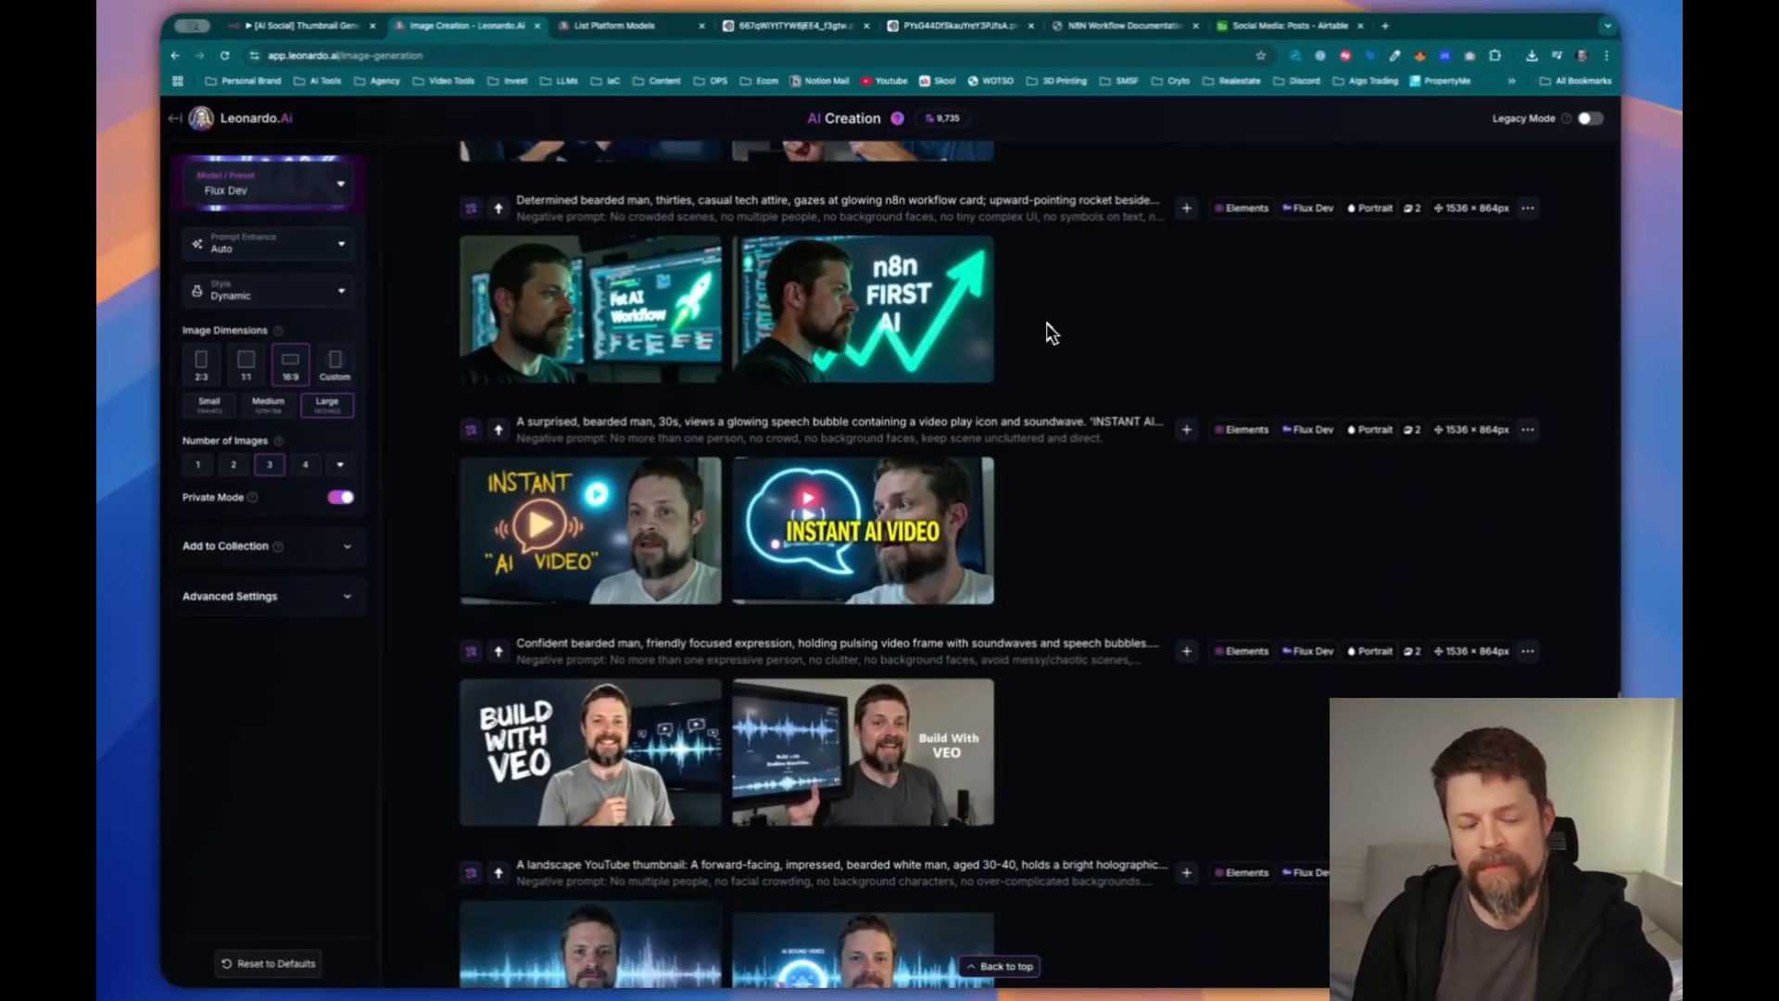
{"action": "mouse_move", "coordinate": [992, 324]}
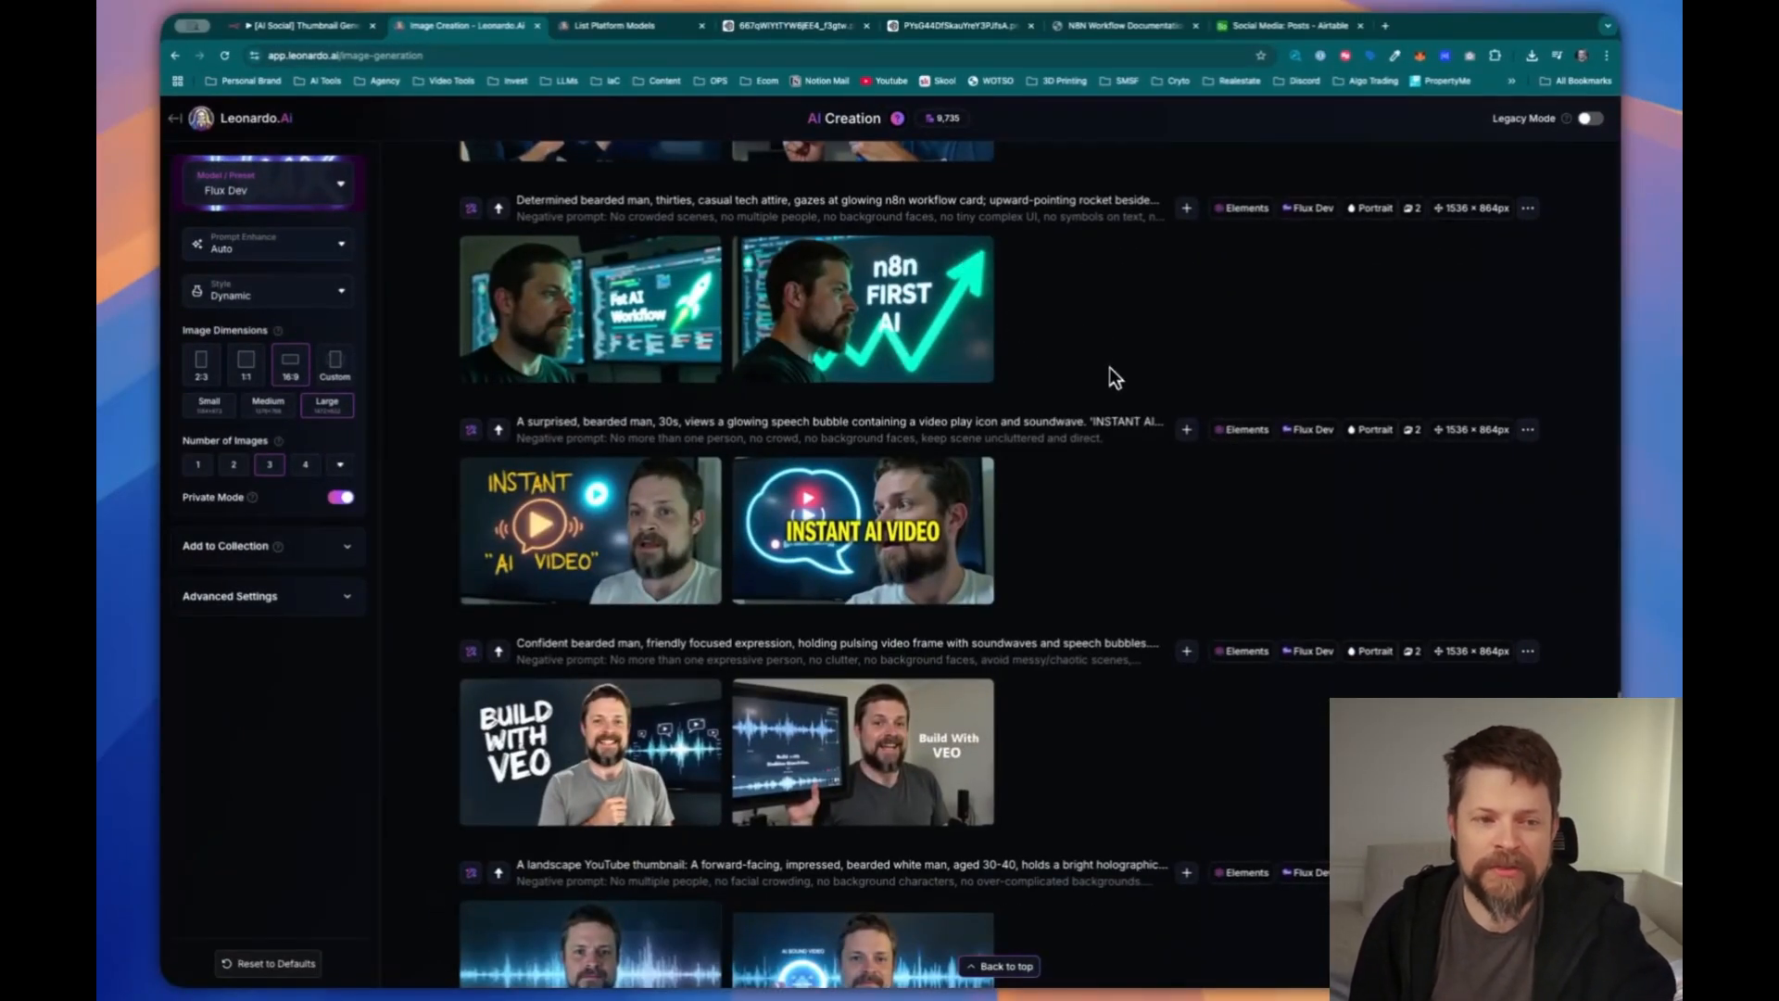
{"action": "scroll", "coordinate": [1109, 367], "scroll_direction": "down", "scroll_amount": 5}
{"action": "scroll", "coordinate": [1110, 389], "scroll_direction": "down", "scroll_amount": 3}
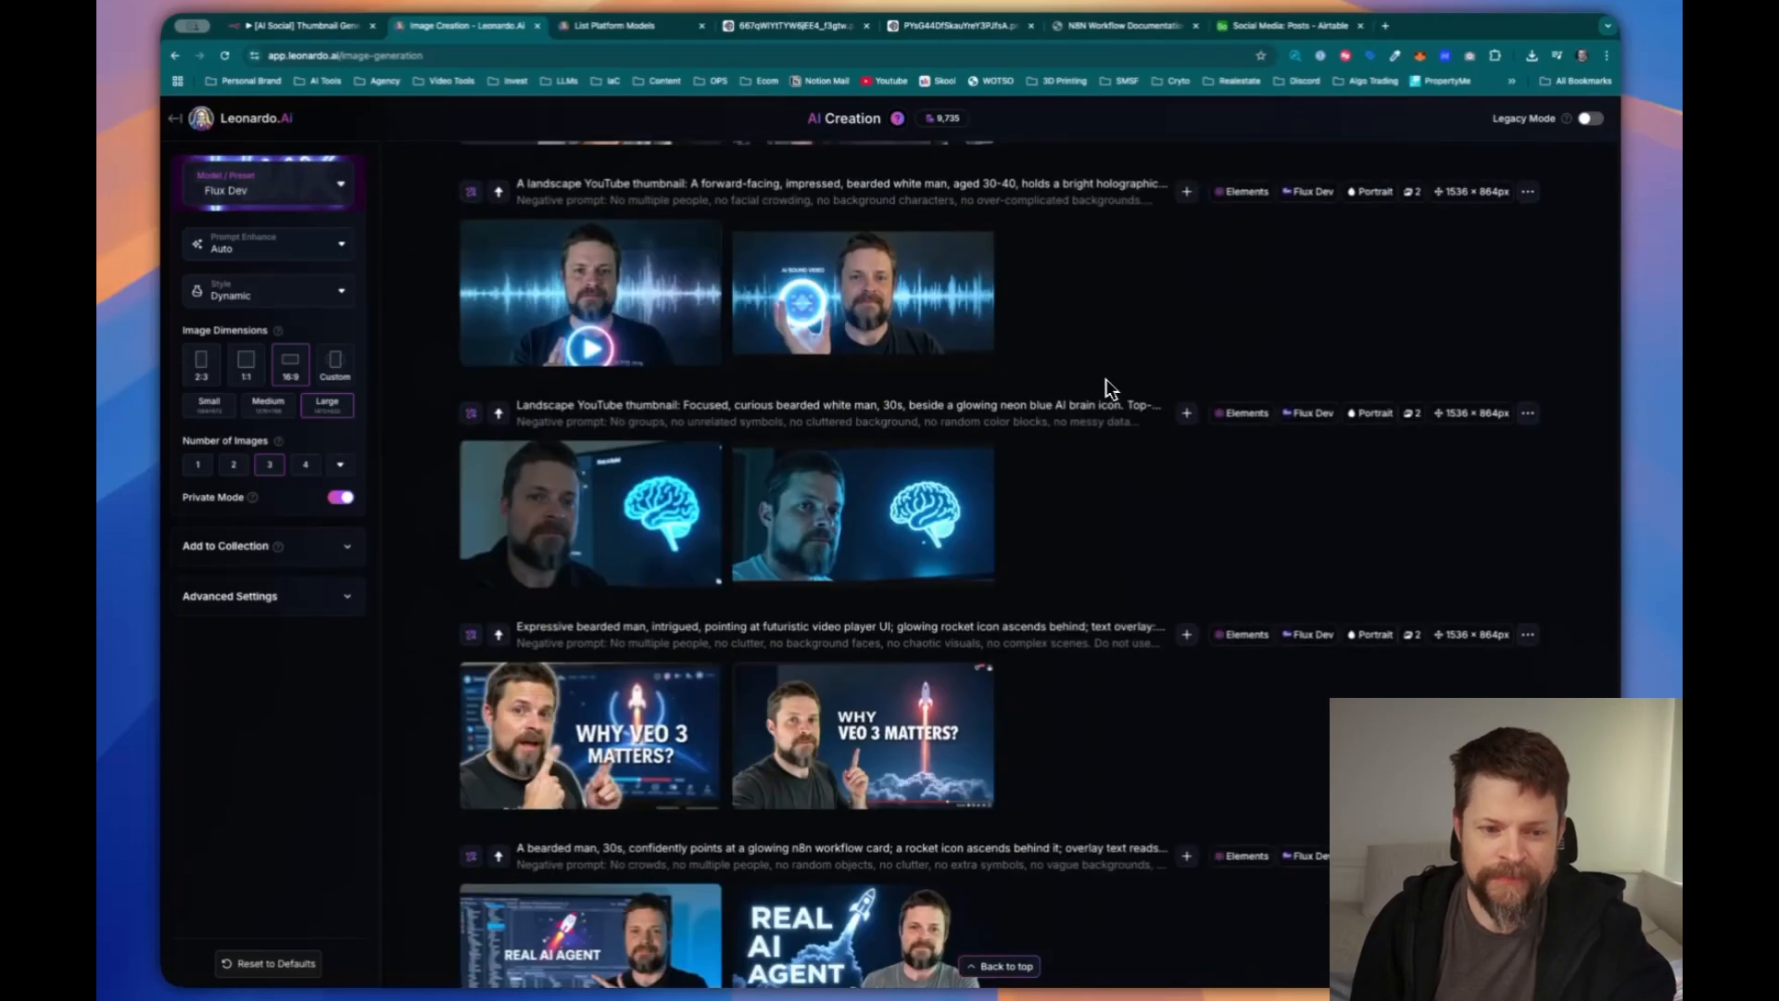
{"action": "scroll", "coordinate": [1107, 379], "scroll_direction": "down", "scroll_amount": 5}
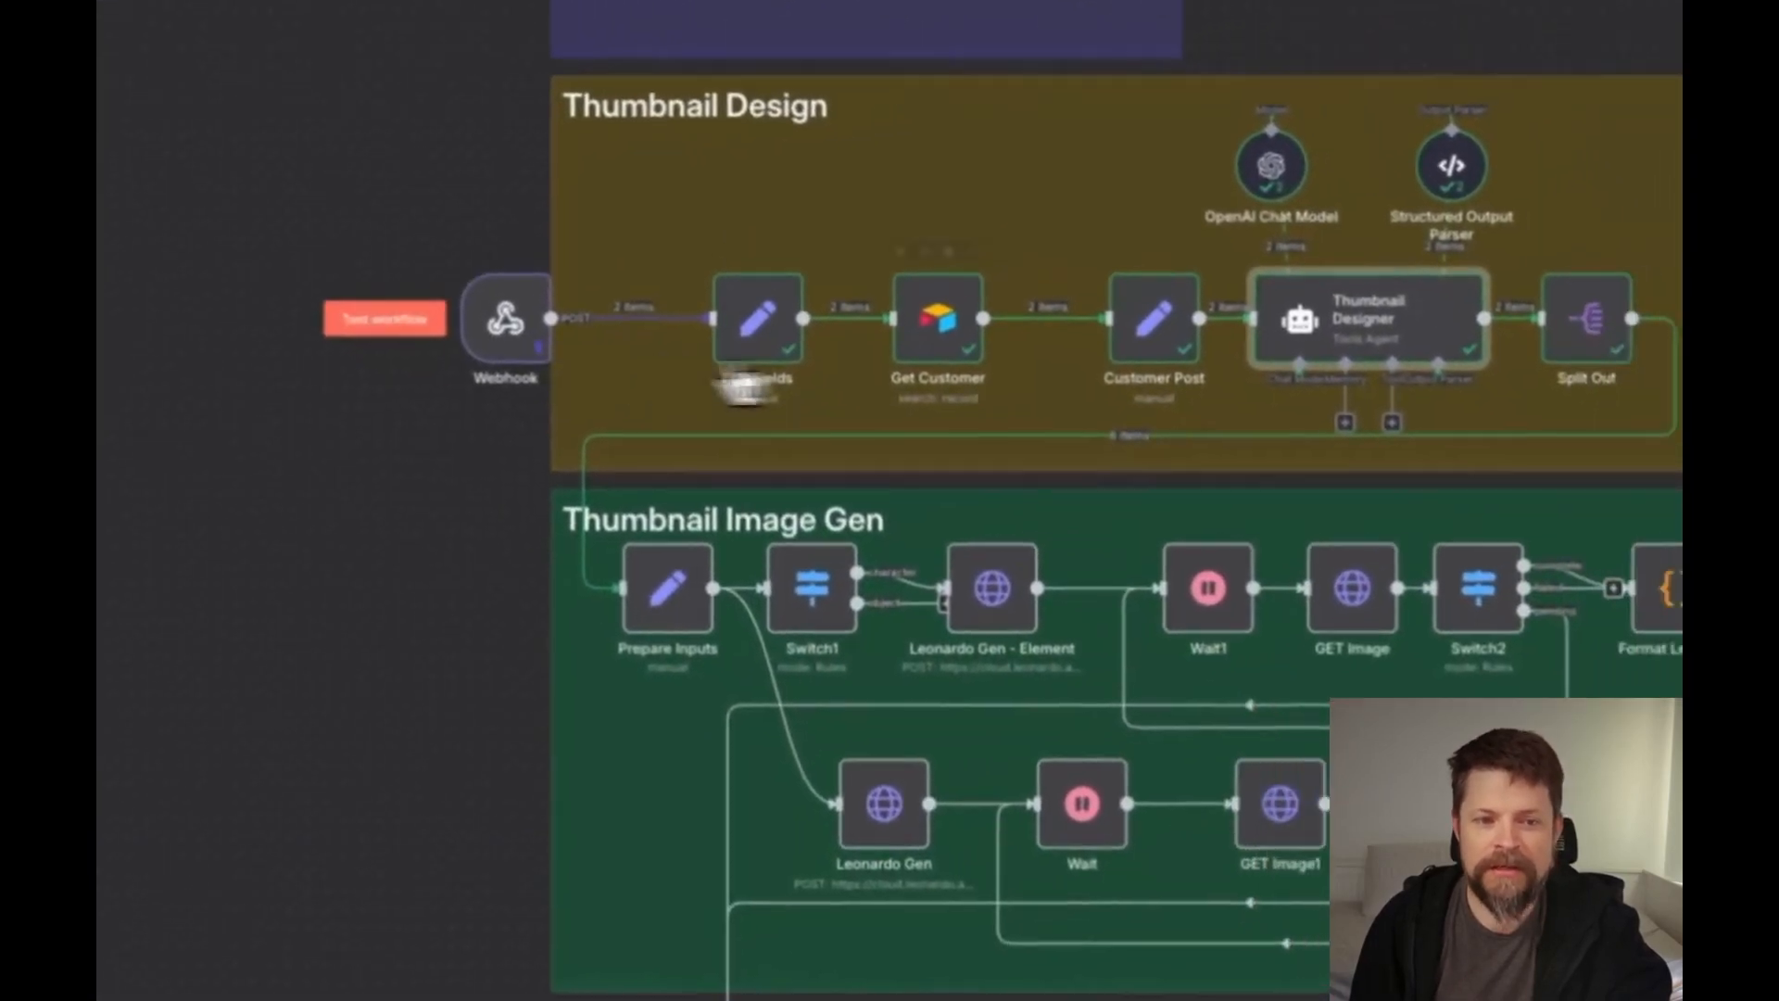
In the n8n workflow, inspect the Posts list in the Get Customer node's output and close the node
{"action": "double_click", "coordinate": [936, 347]}
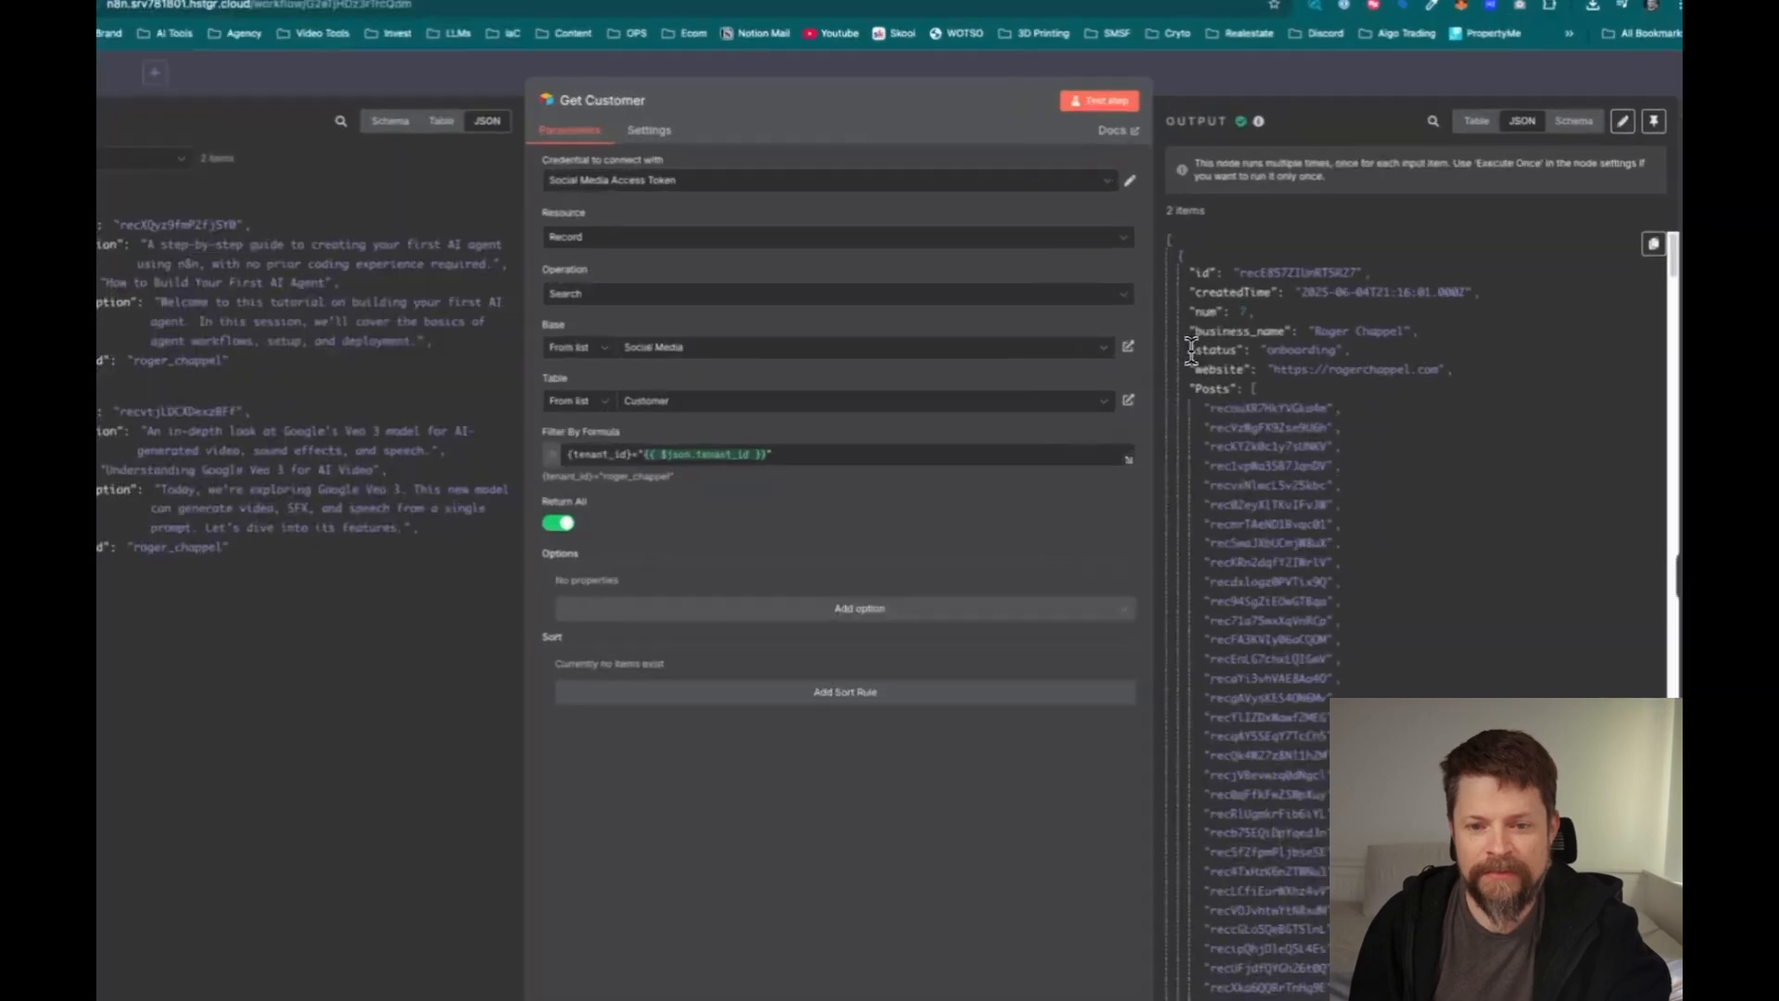
{"action": "double_click", "coordinate": [1204, 350]}
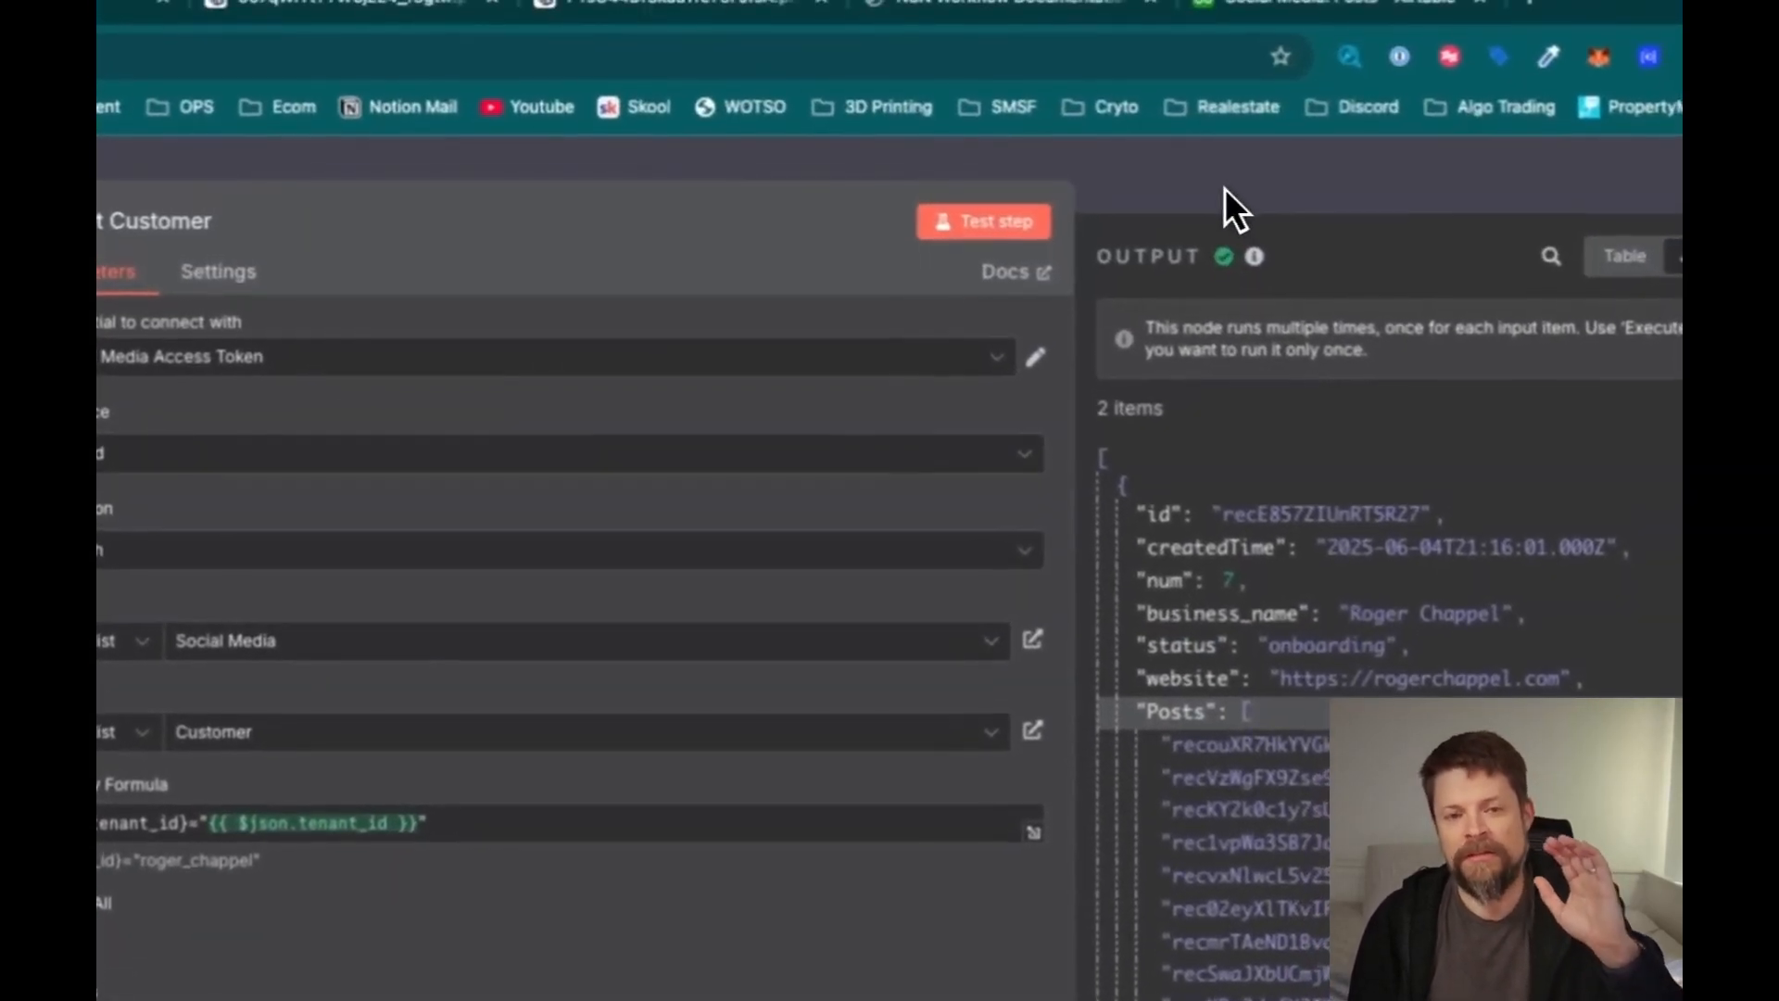
{"action": "left_click", "coordinate": [1223, 196]}
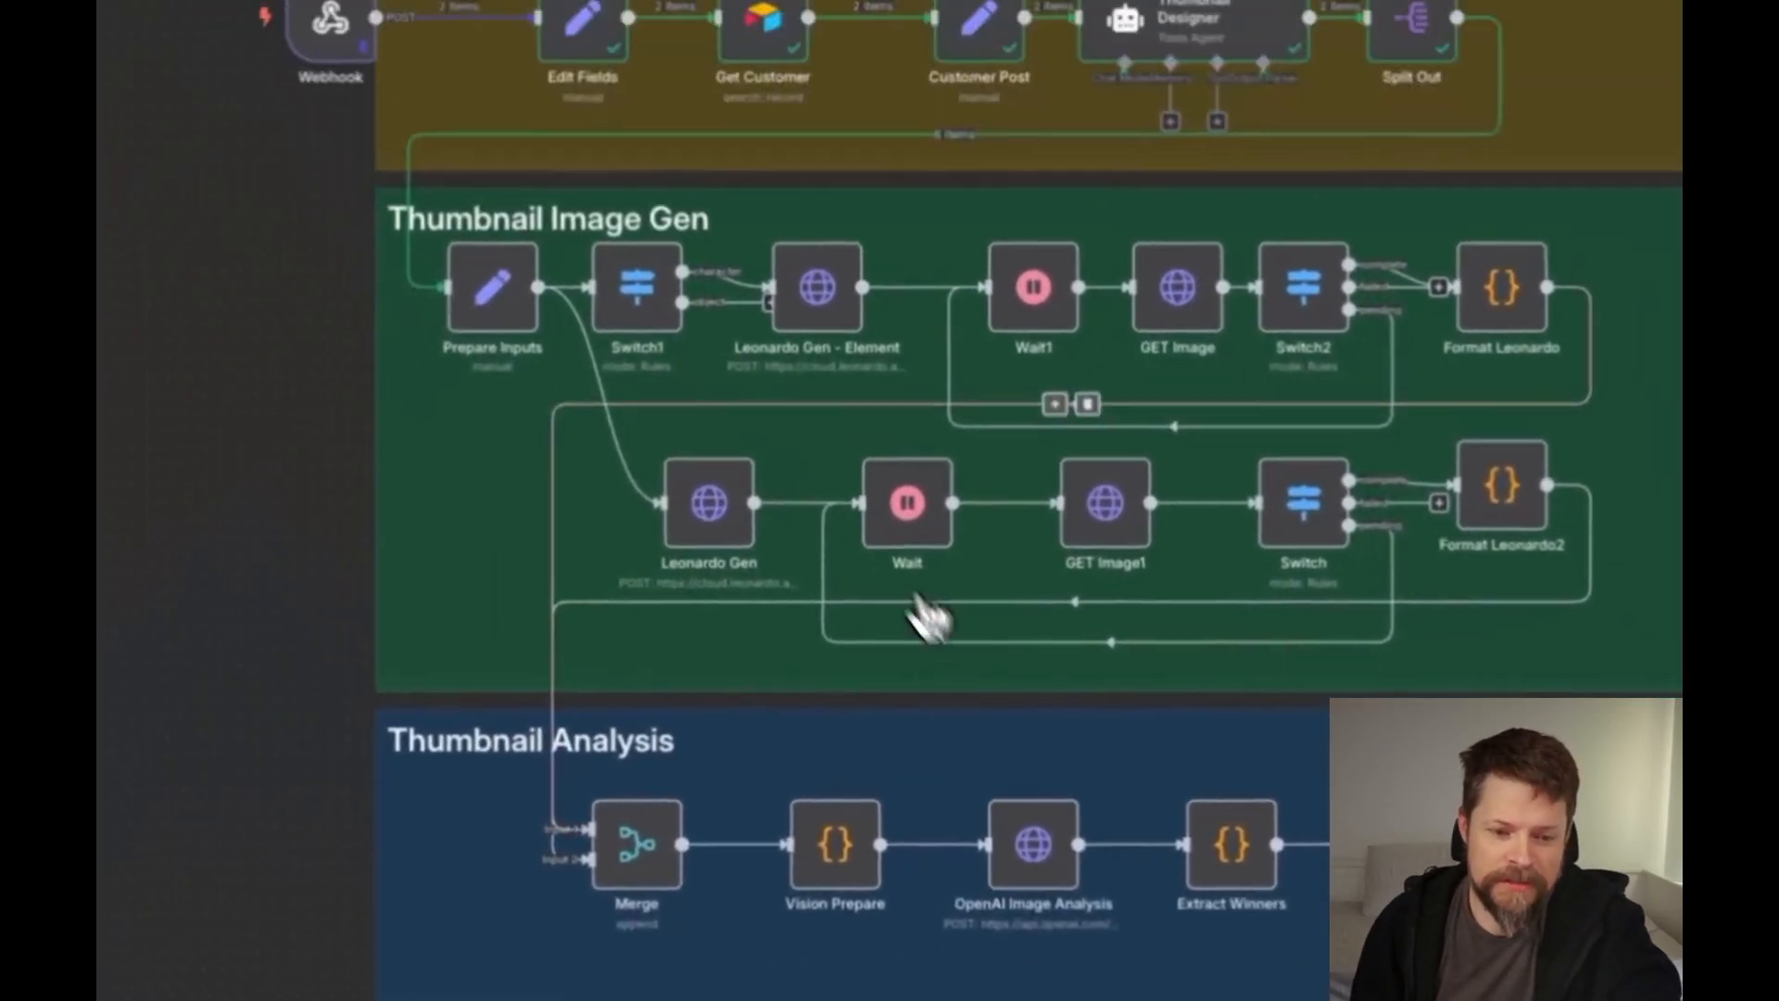
Trace both image generation branches into Thumbnail Analysis, then open and close the Merge node
{"action": "mouse_move", "coordinate": [923, 690]}
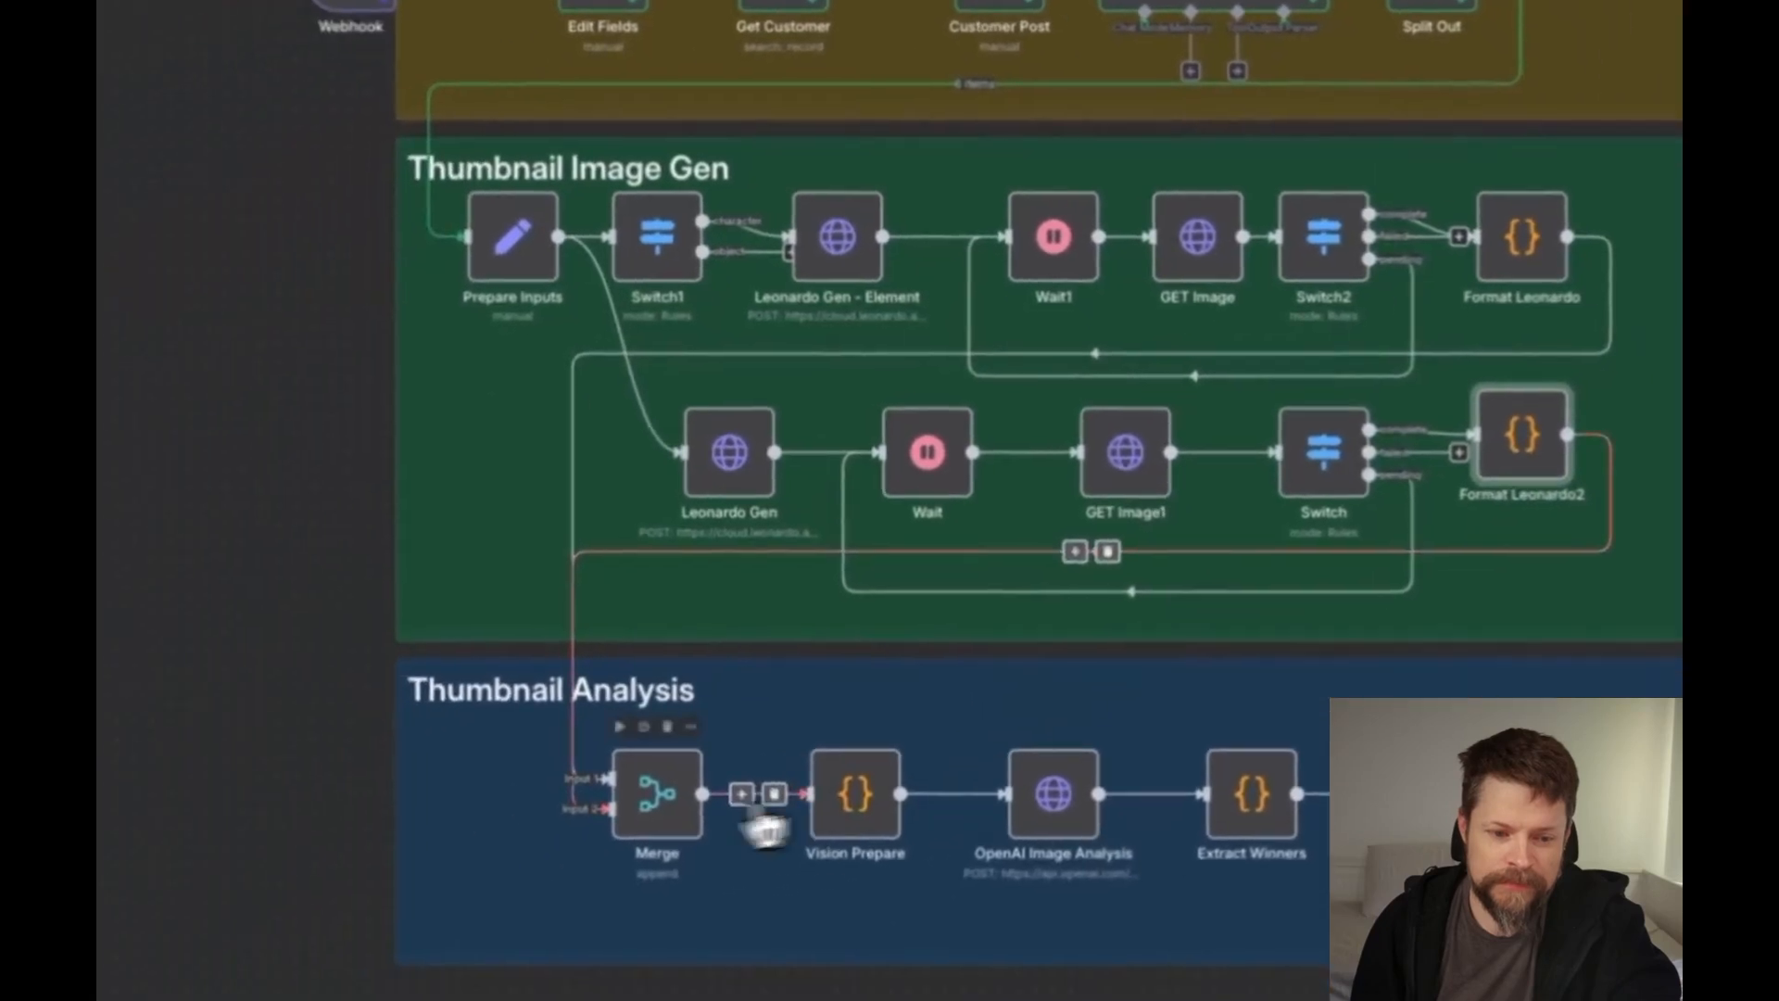
{"action": "mouse_move", "coordinate": [316, 948]}
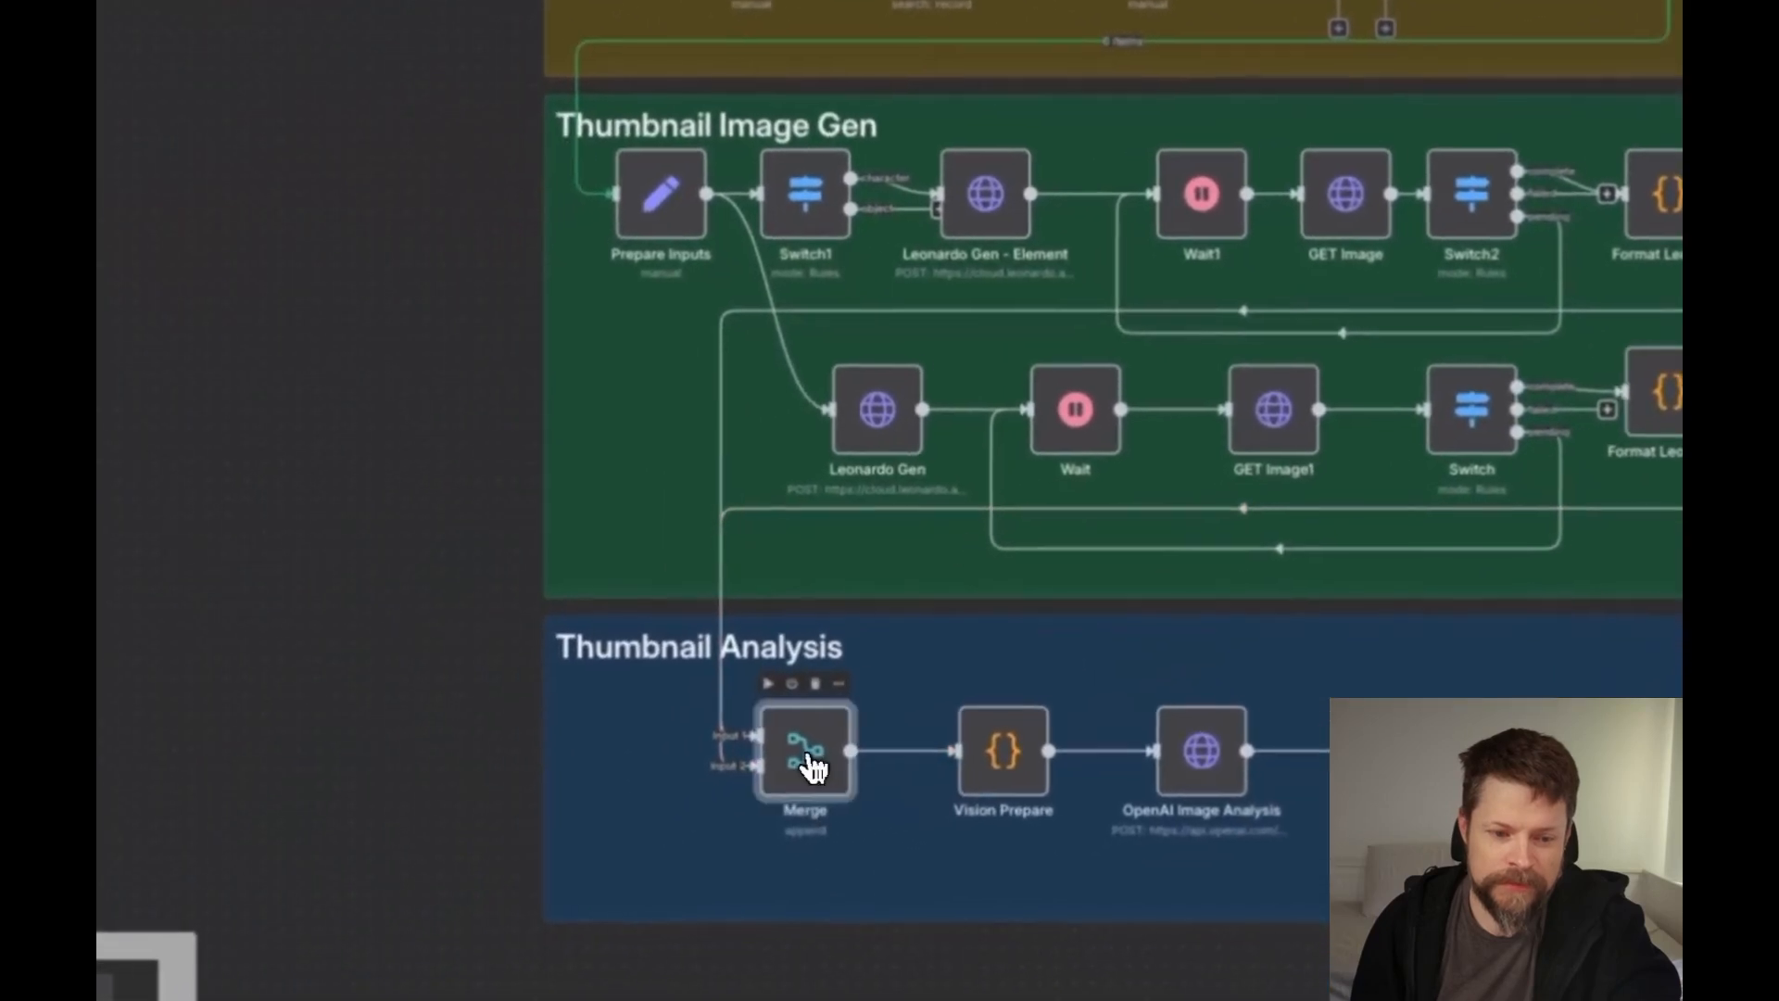
{"action": "double_click", "coordinate": [813, 767]}
{"action": "key", "text": "Escape"}
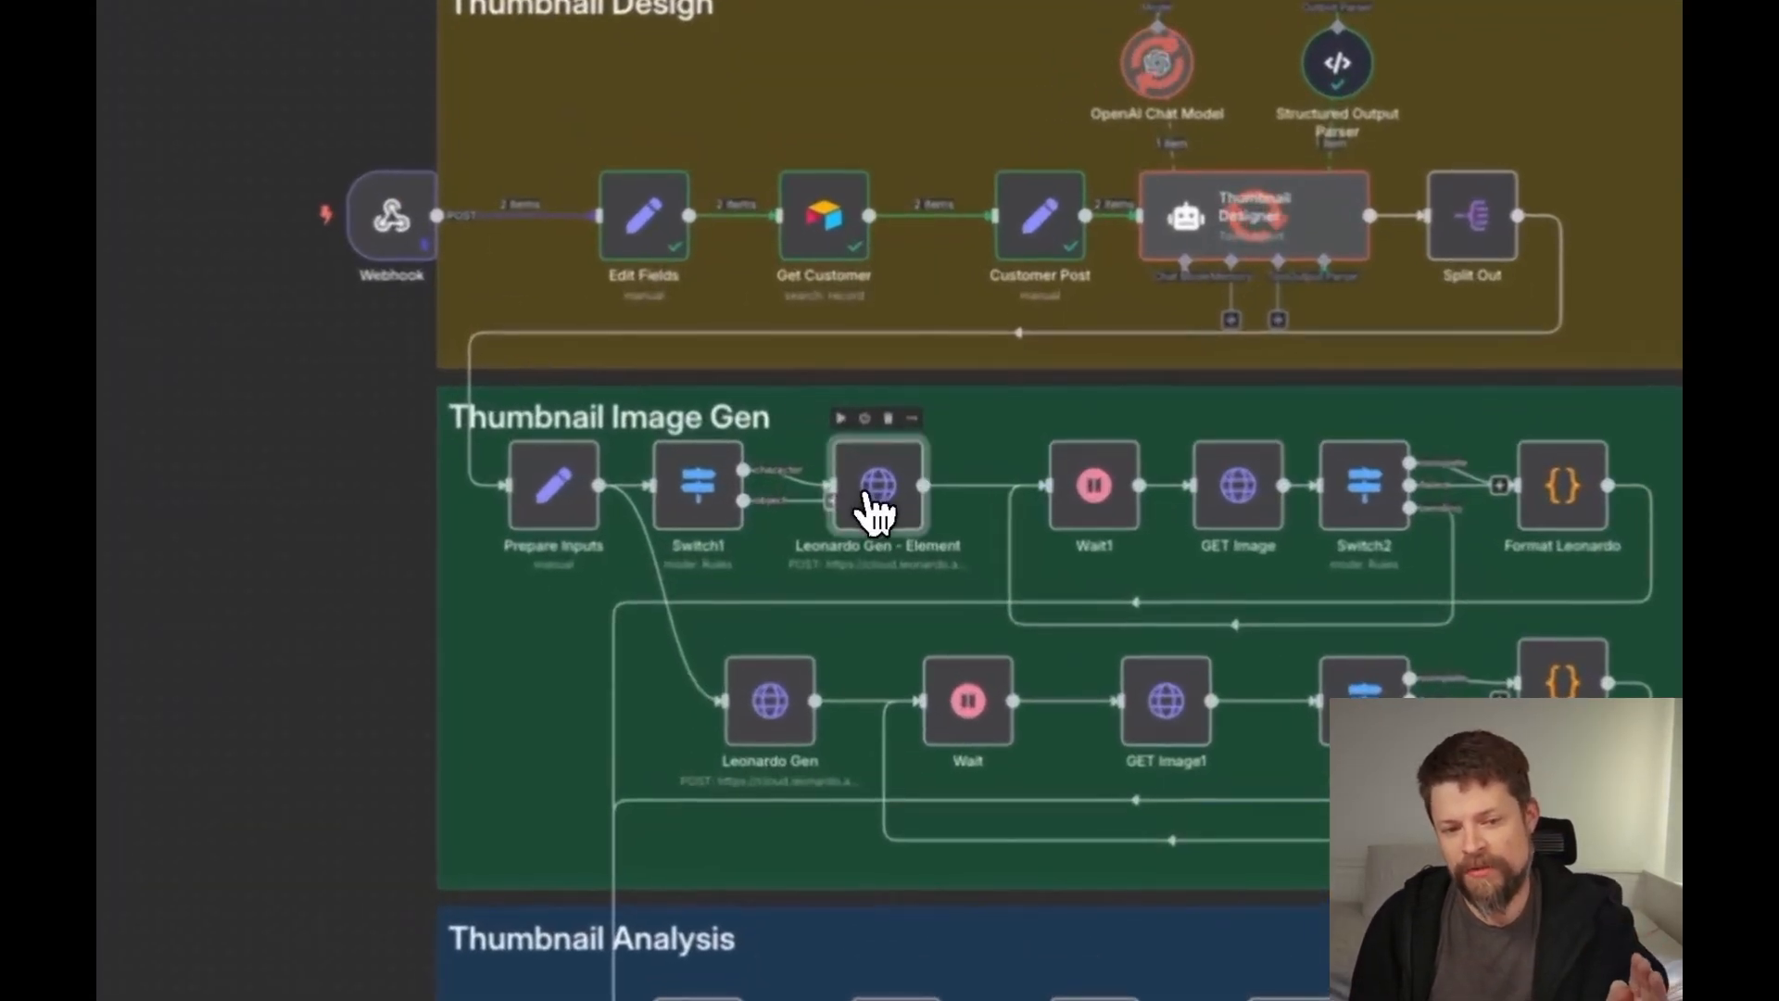
Inspect the Leonardo Gen - Element node's request URL and the generation IDs in its output, then close the node
{"action": "double_click", "coordinate": [870, 491]}
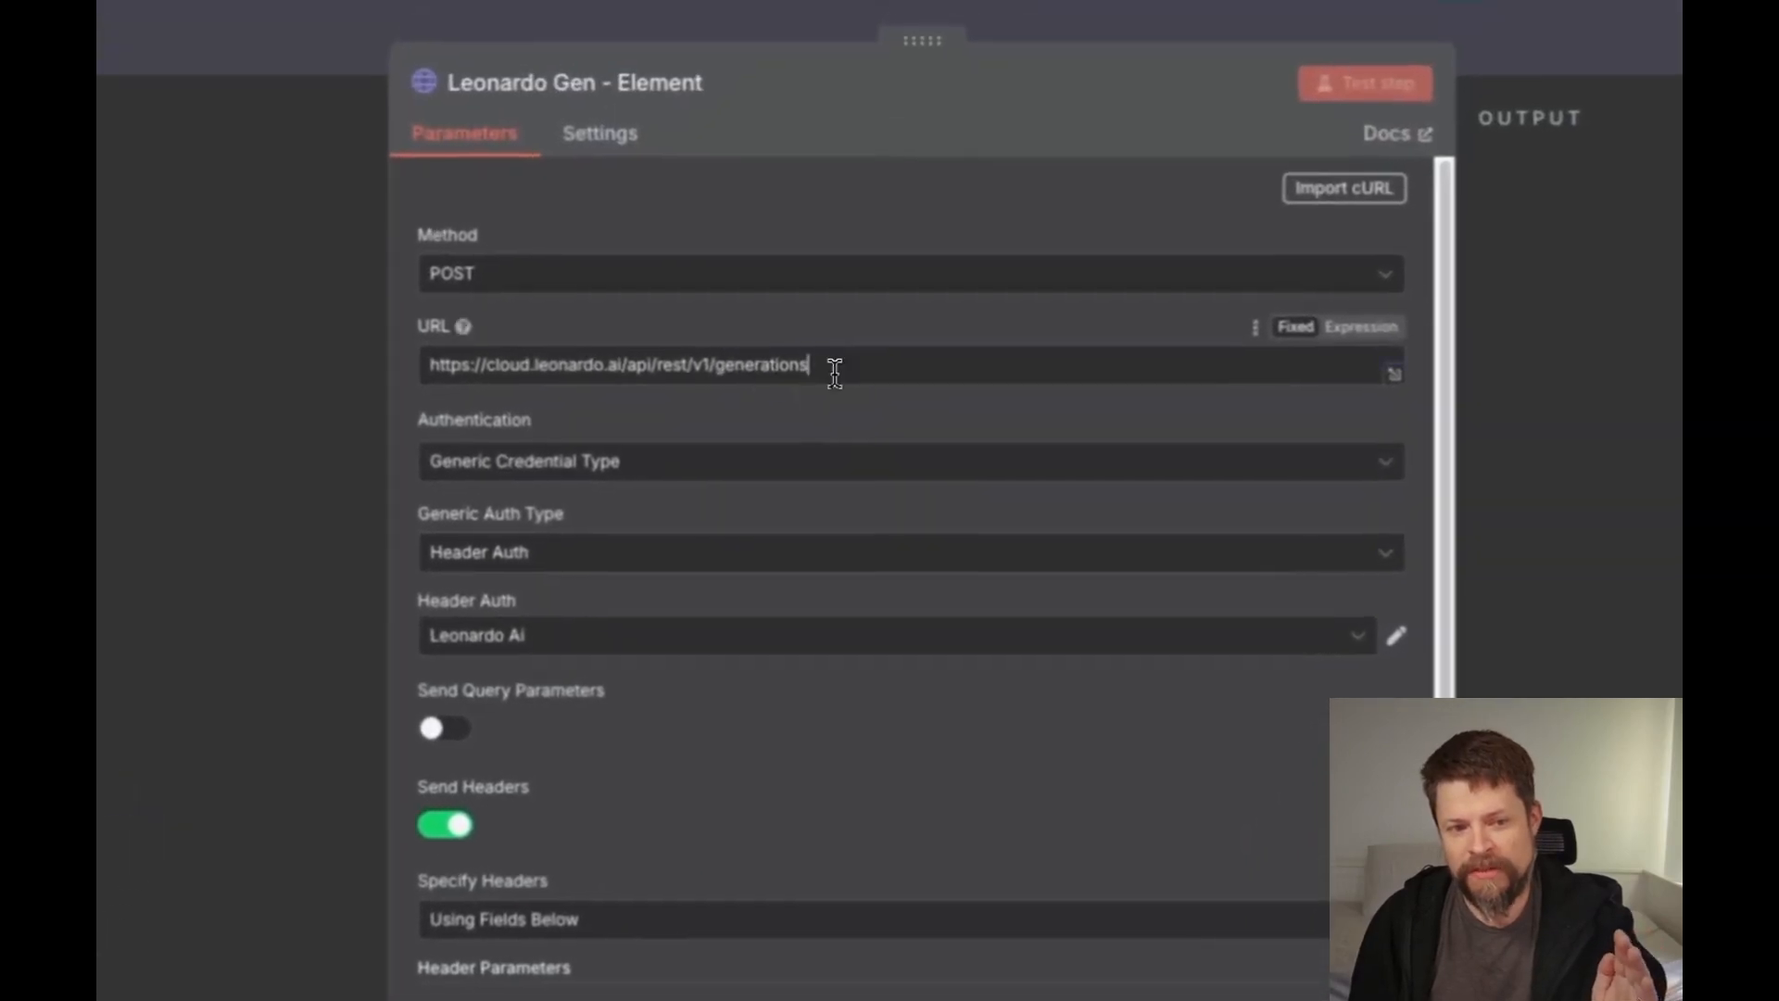
{"action": "double_click", "coordinate": [795, 69]}
{"action": "key", "text": "Escape"}
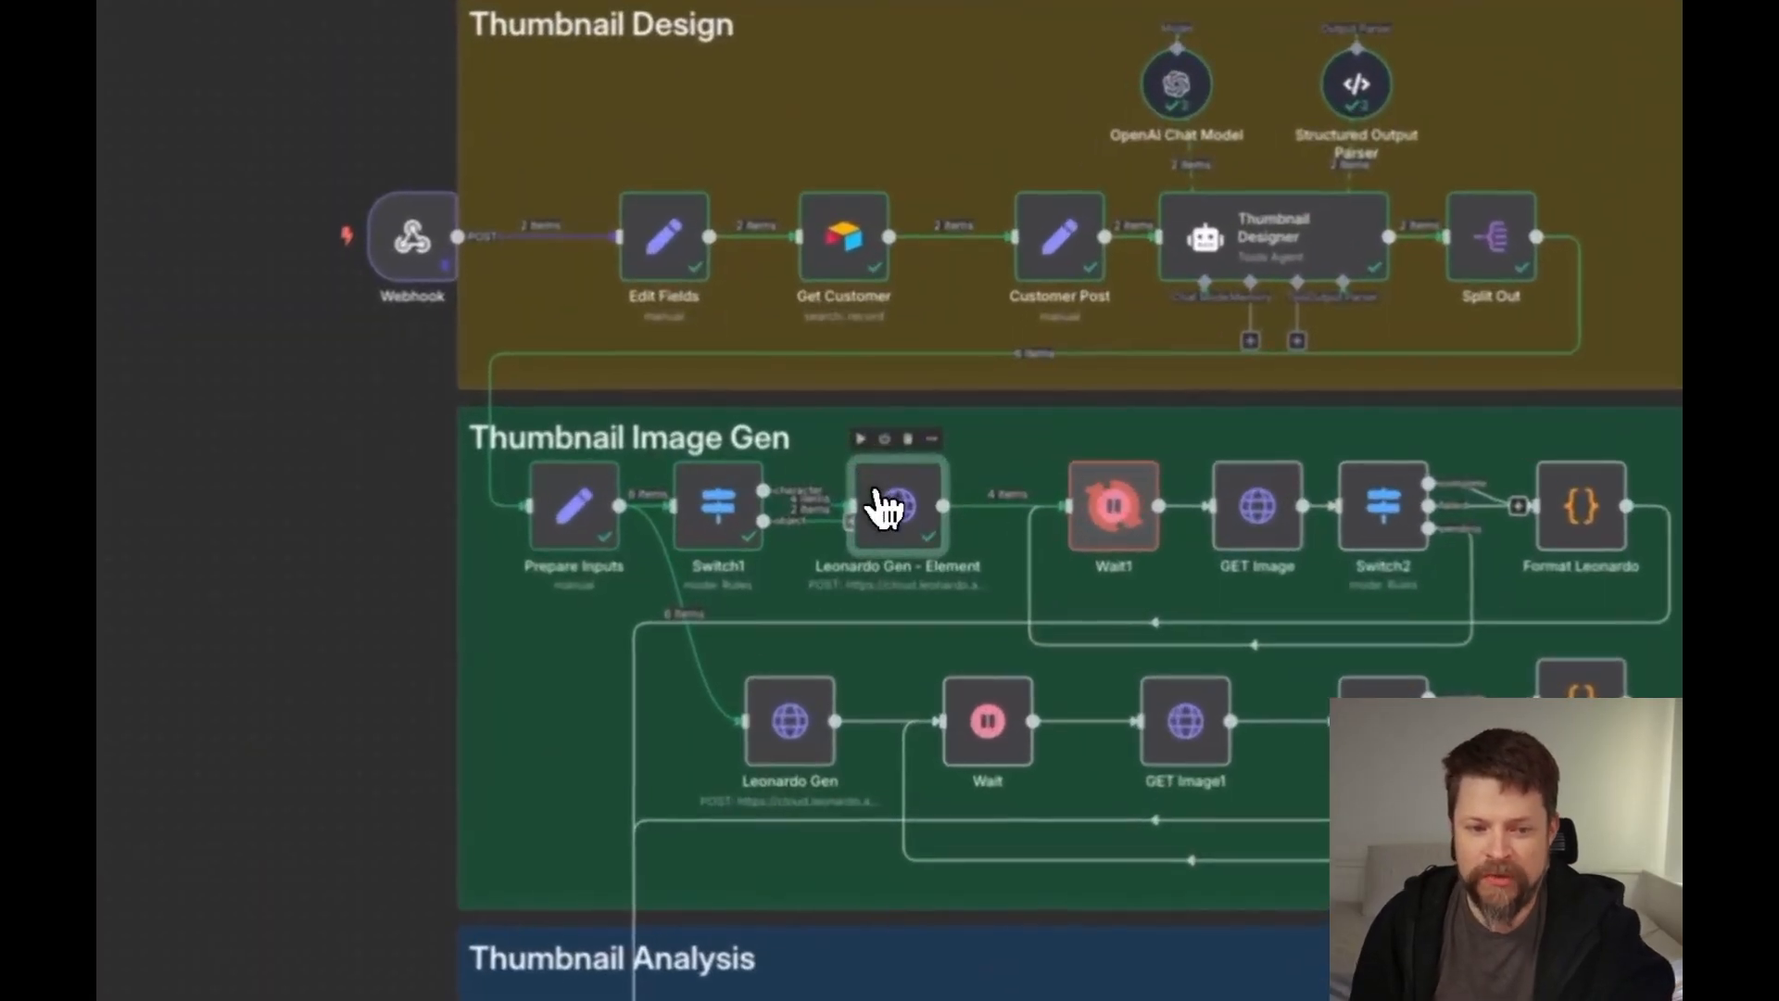
{"action": "double_click", "coordinate": [872, 487]}
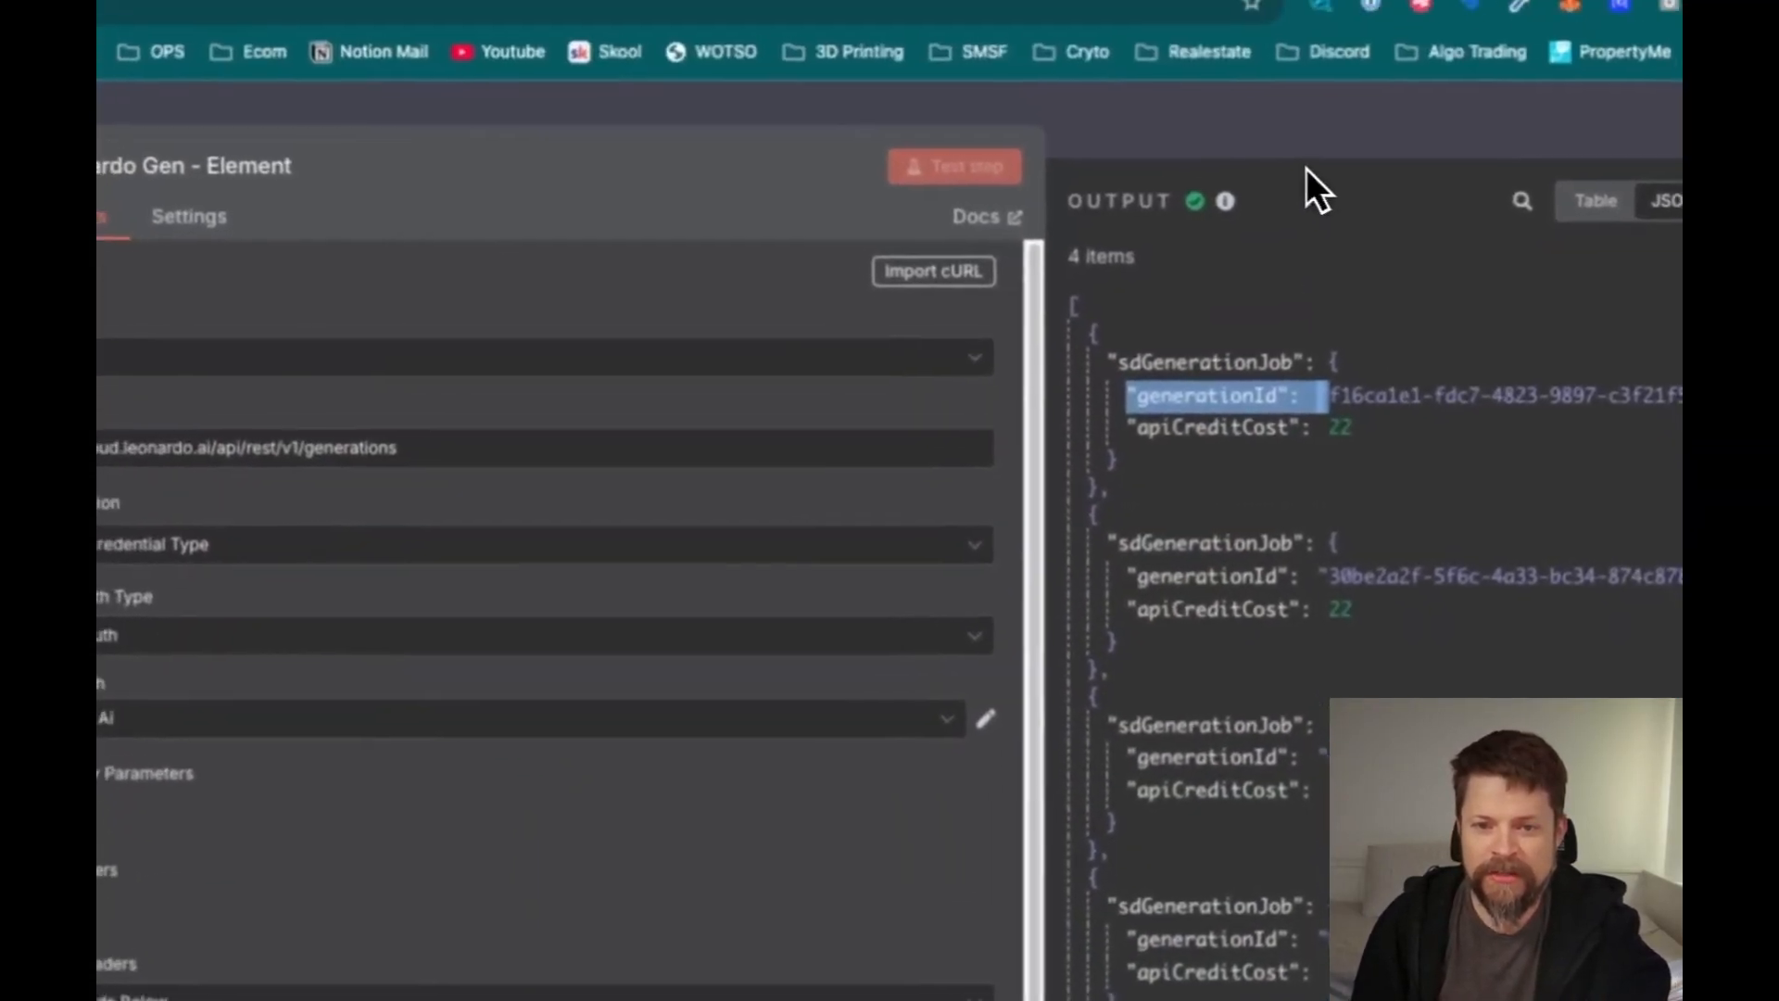
{"action": "key", "text": "Escape"}
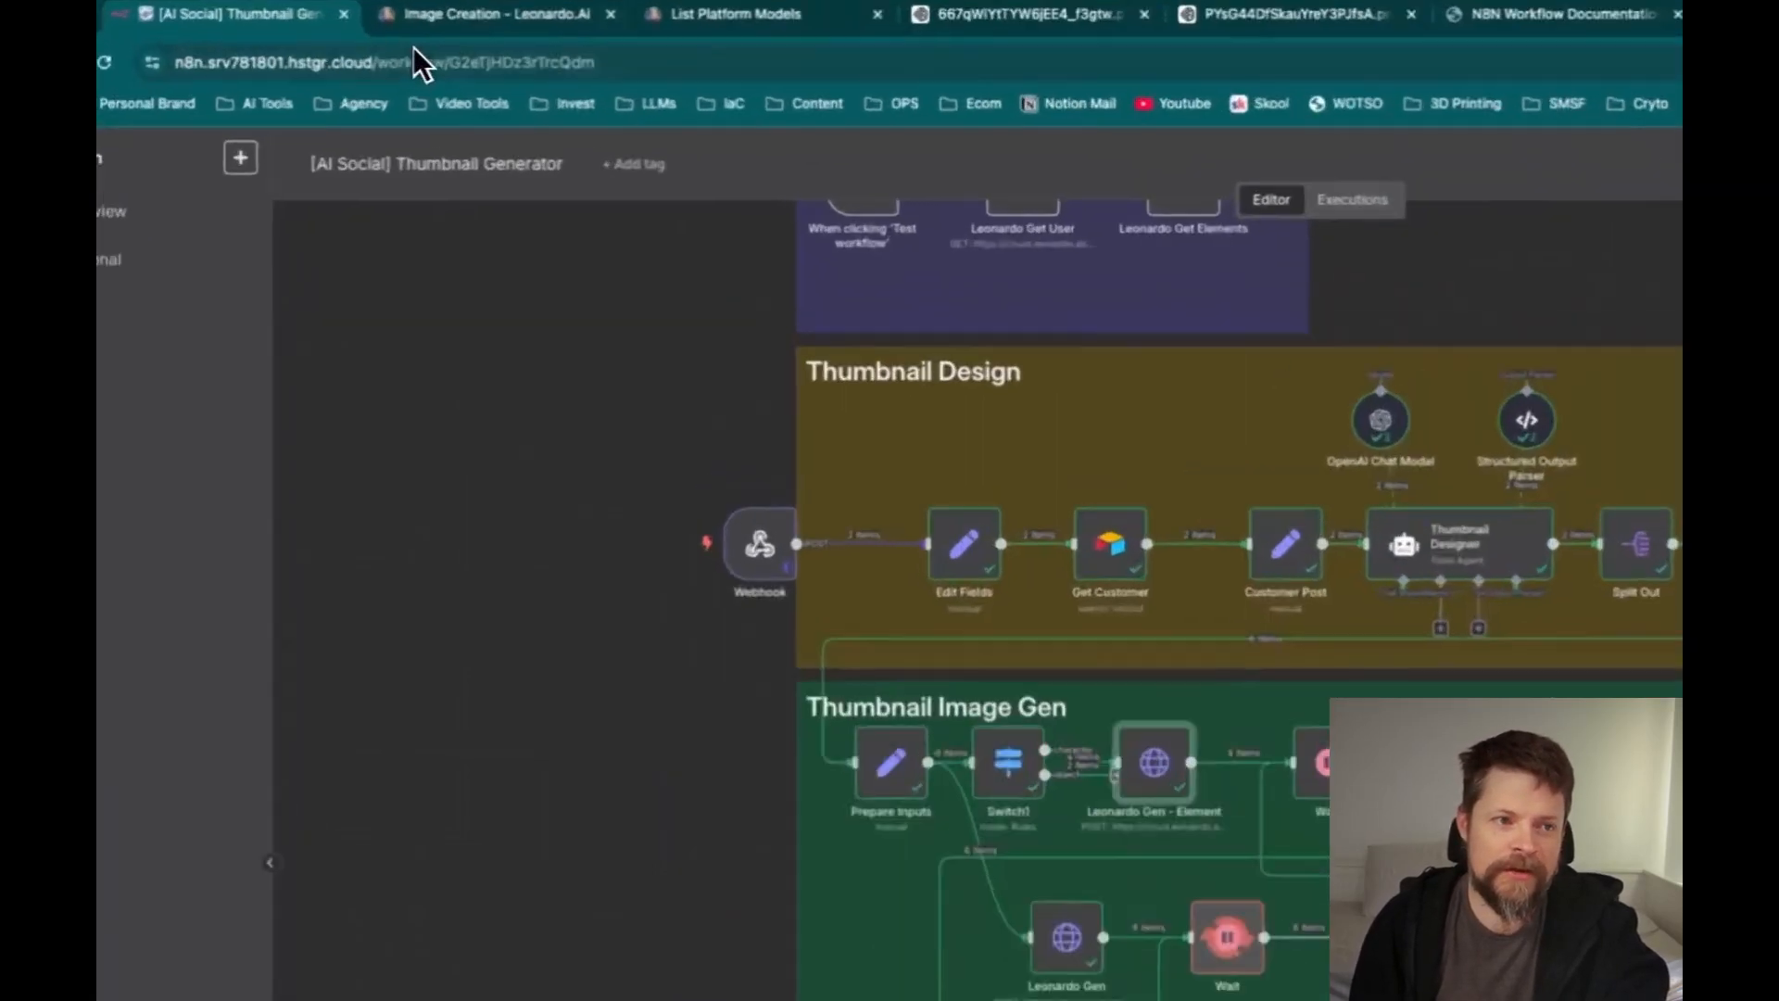
Switch to Leonardo.Ai and review the newly generated illustrated thumbnails in the Image Creation history
{"action": "left_click", "coordinate": [418, 28]}
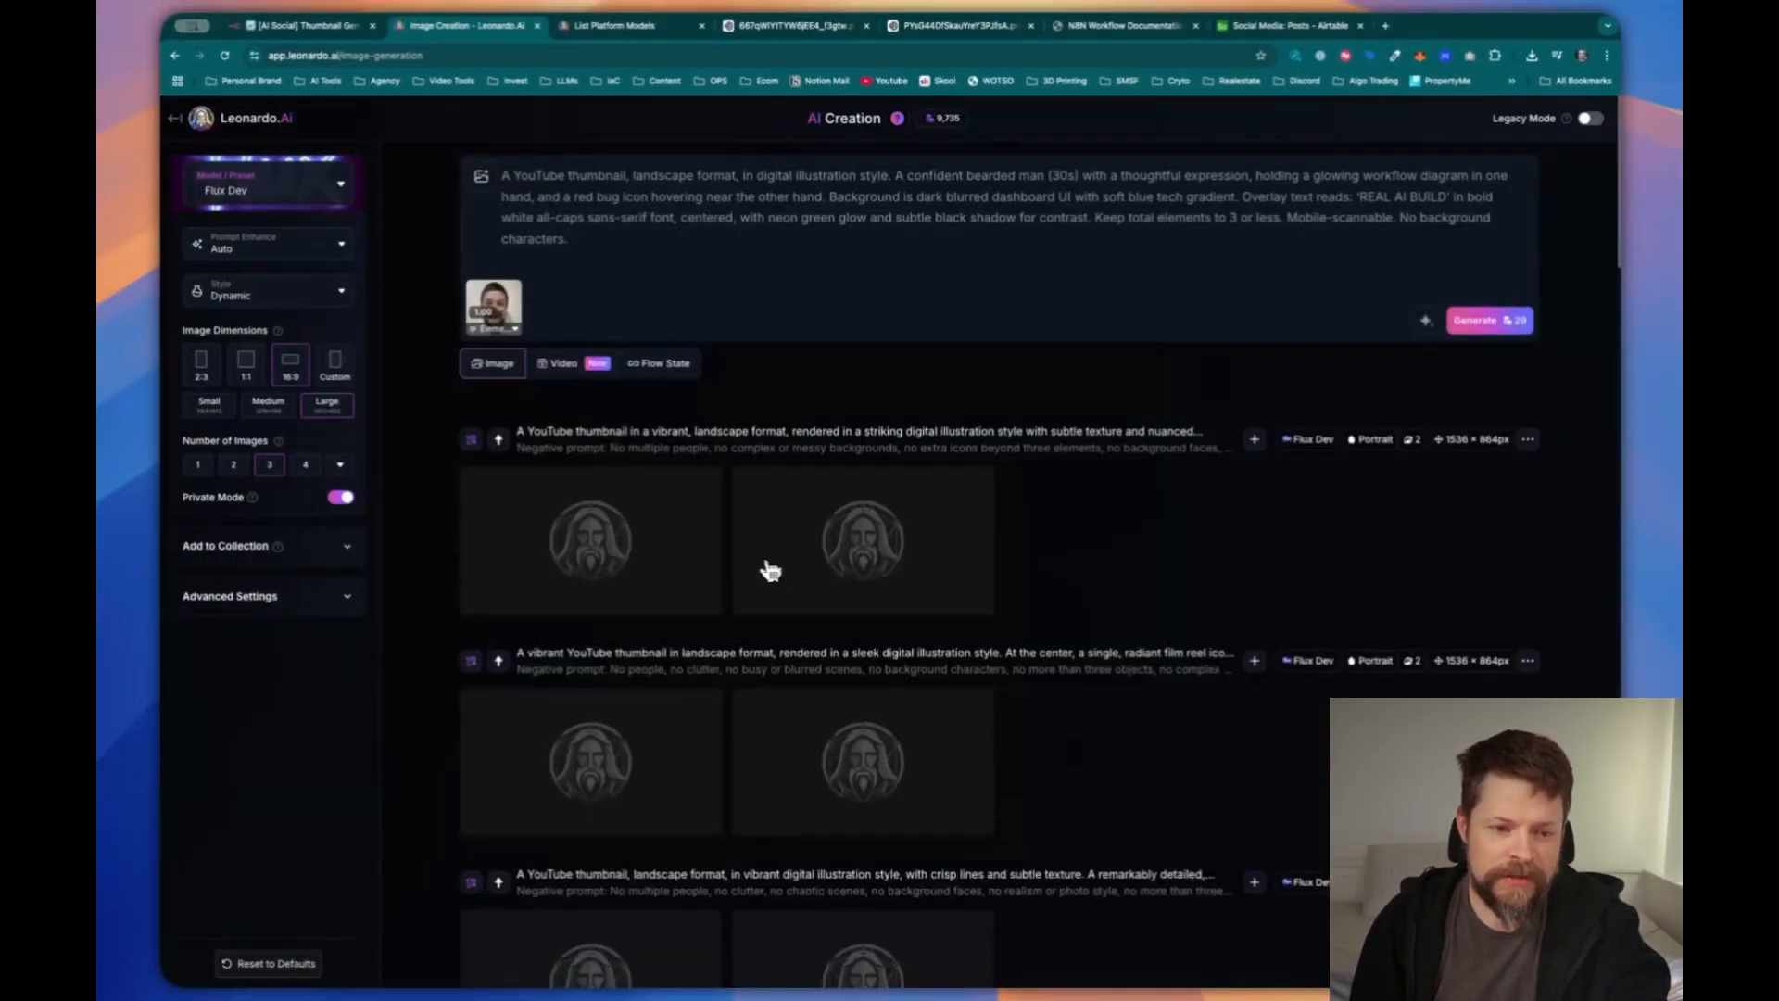
{"action": "scroll", "coordinate": [852, 593], "scroll_direction": "down", "scroll_amount": 3}
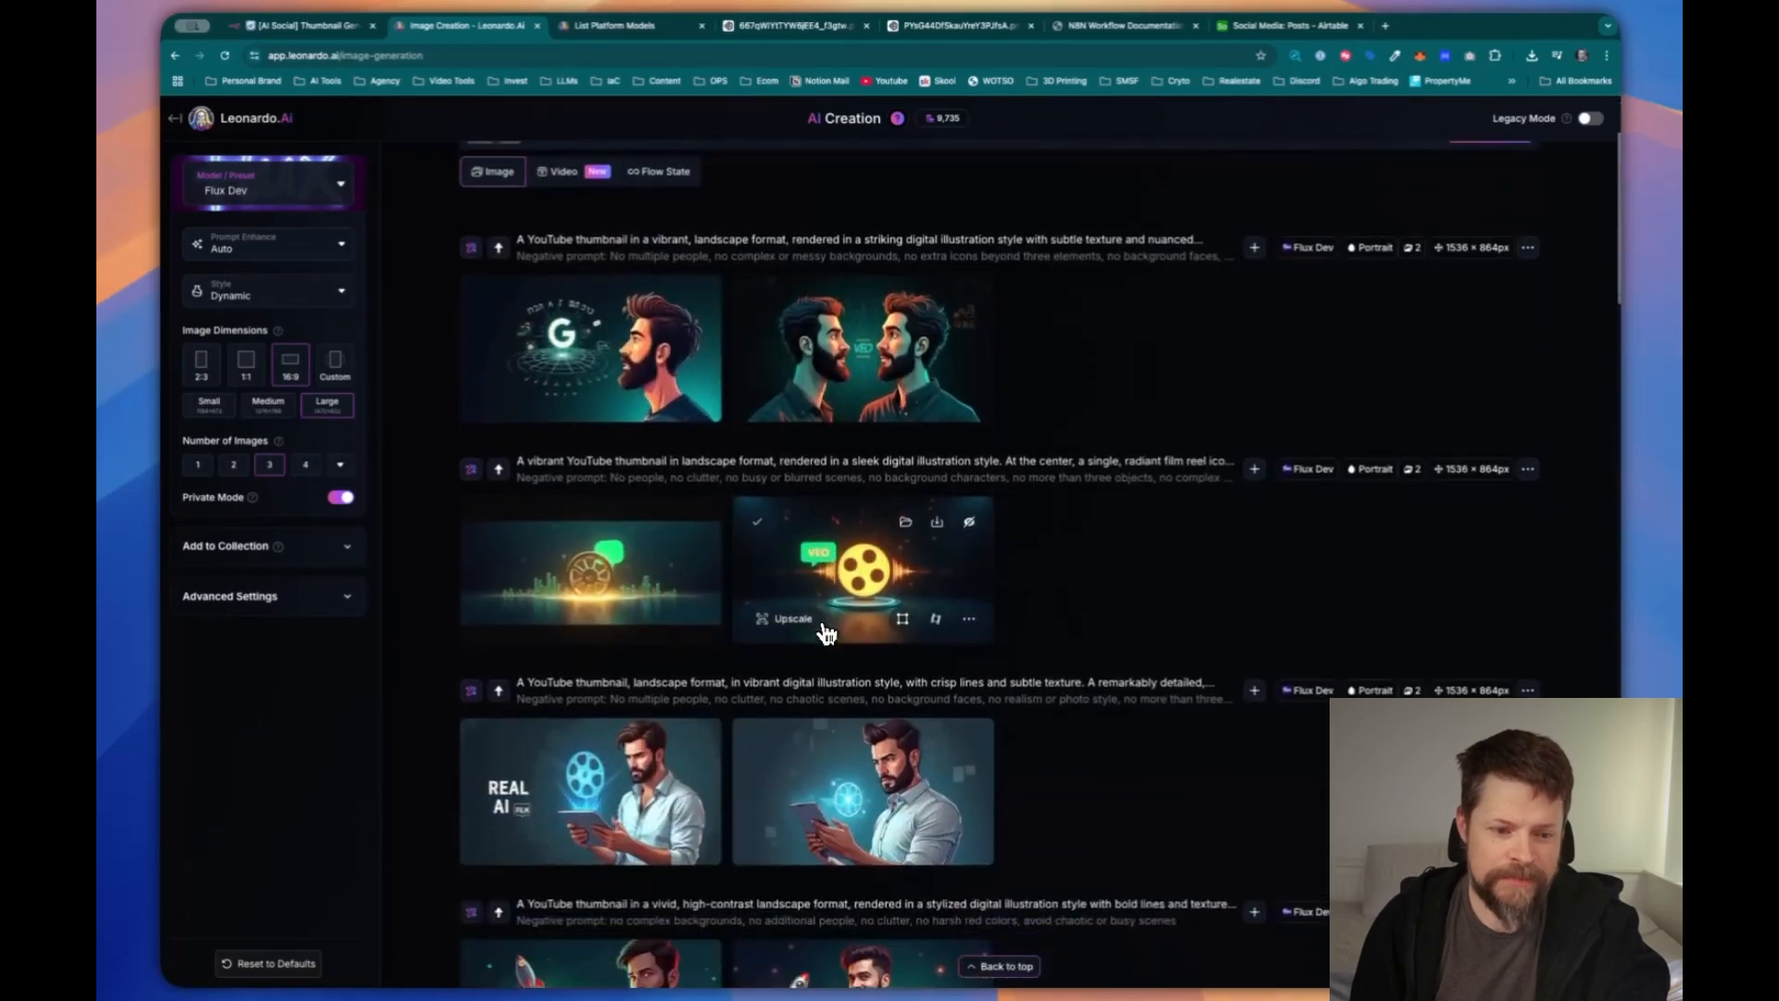
{"action": "scroll", "coordinate": [826, 632], "scroll_direction": "down", "scroll_amount": 10}
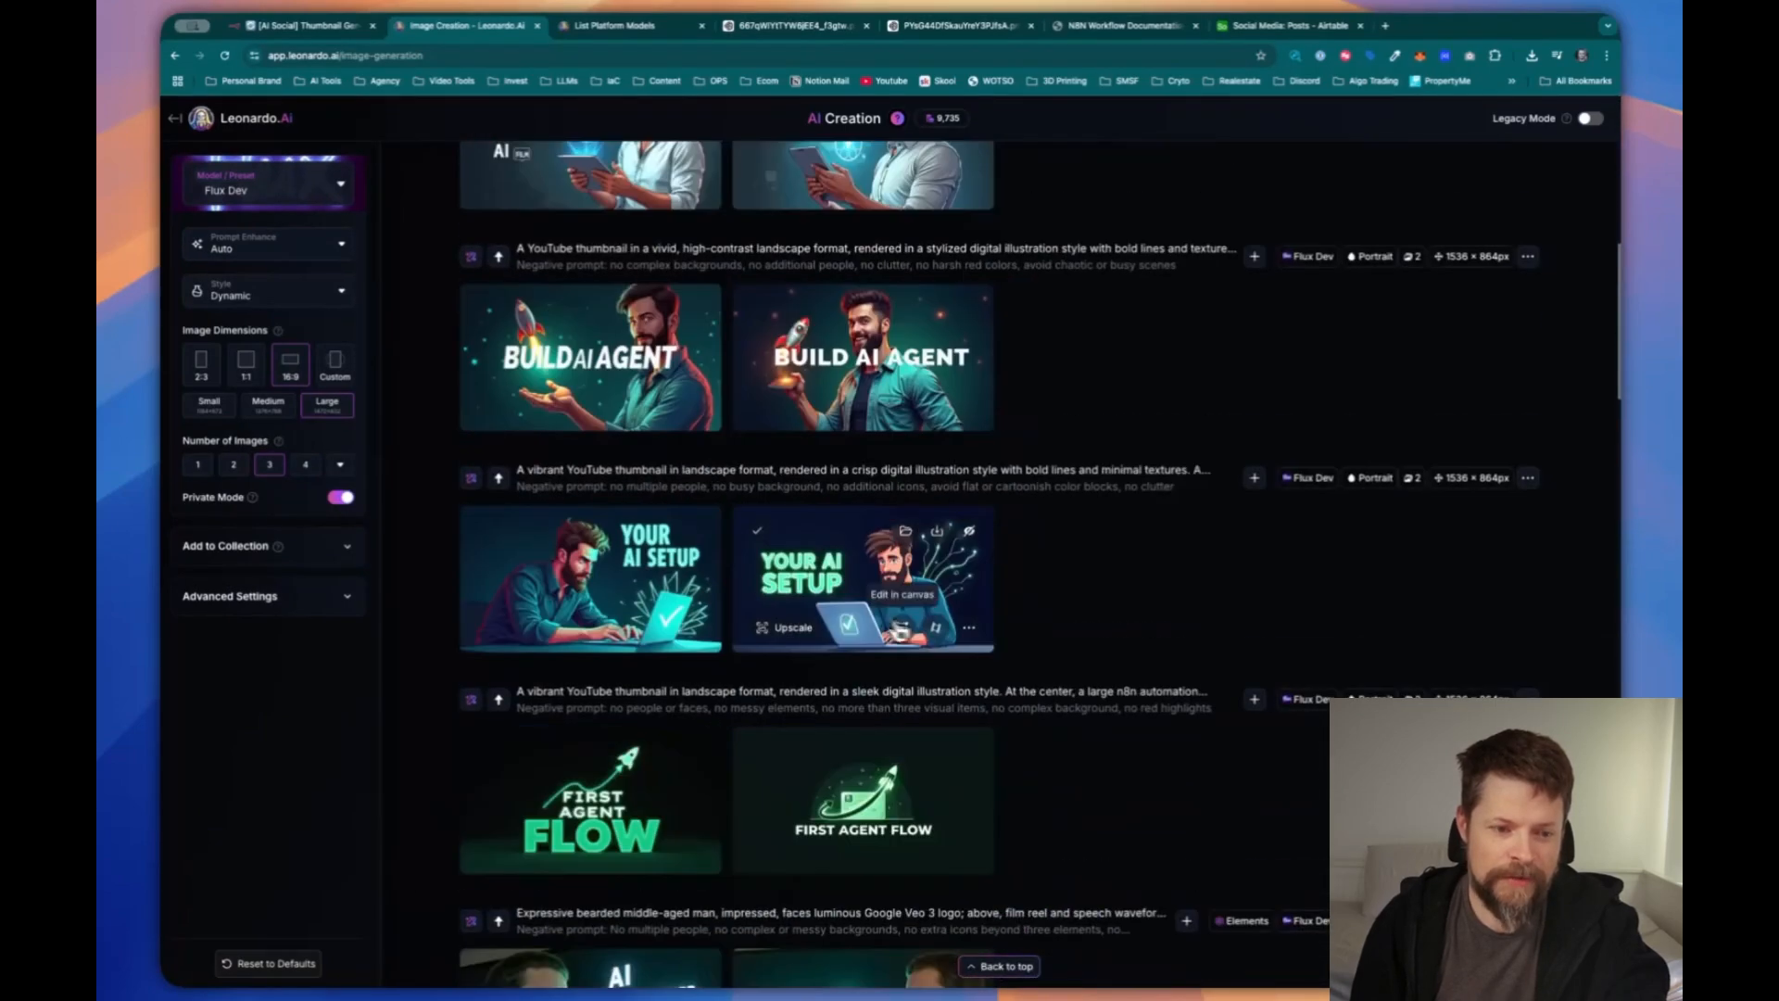
{"action": "scroll", "coordinate": [898, 633], "scroll_direction": "up", "scroll_amount": 10}
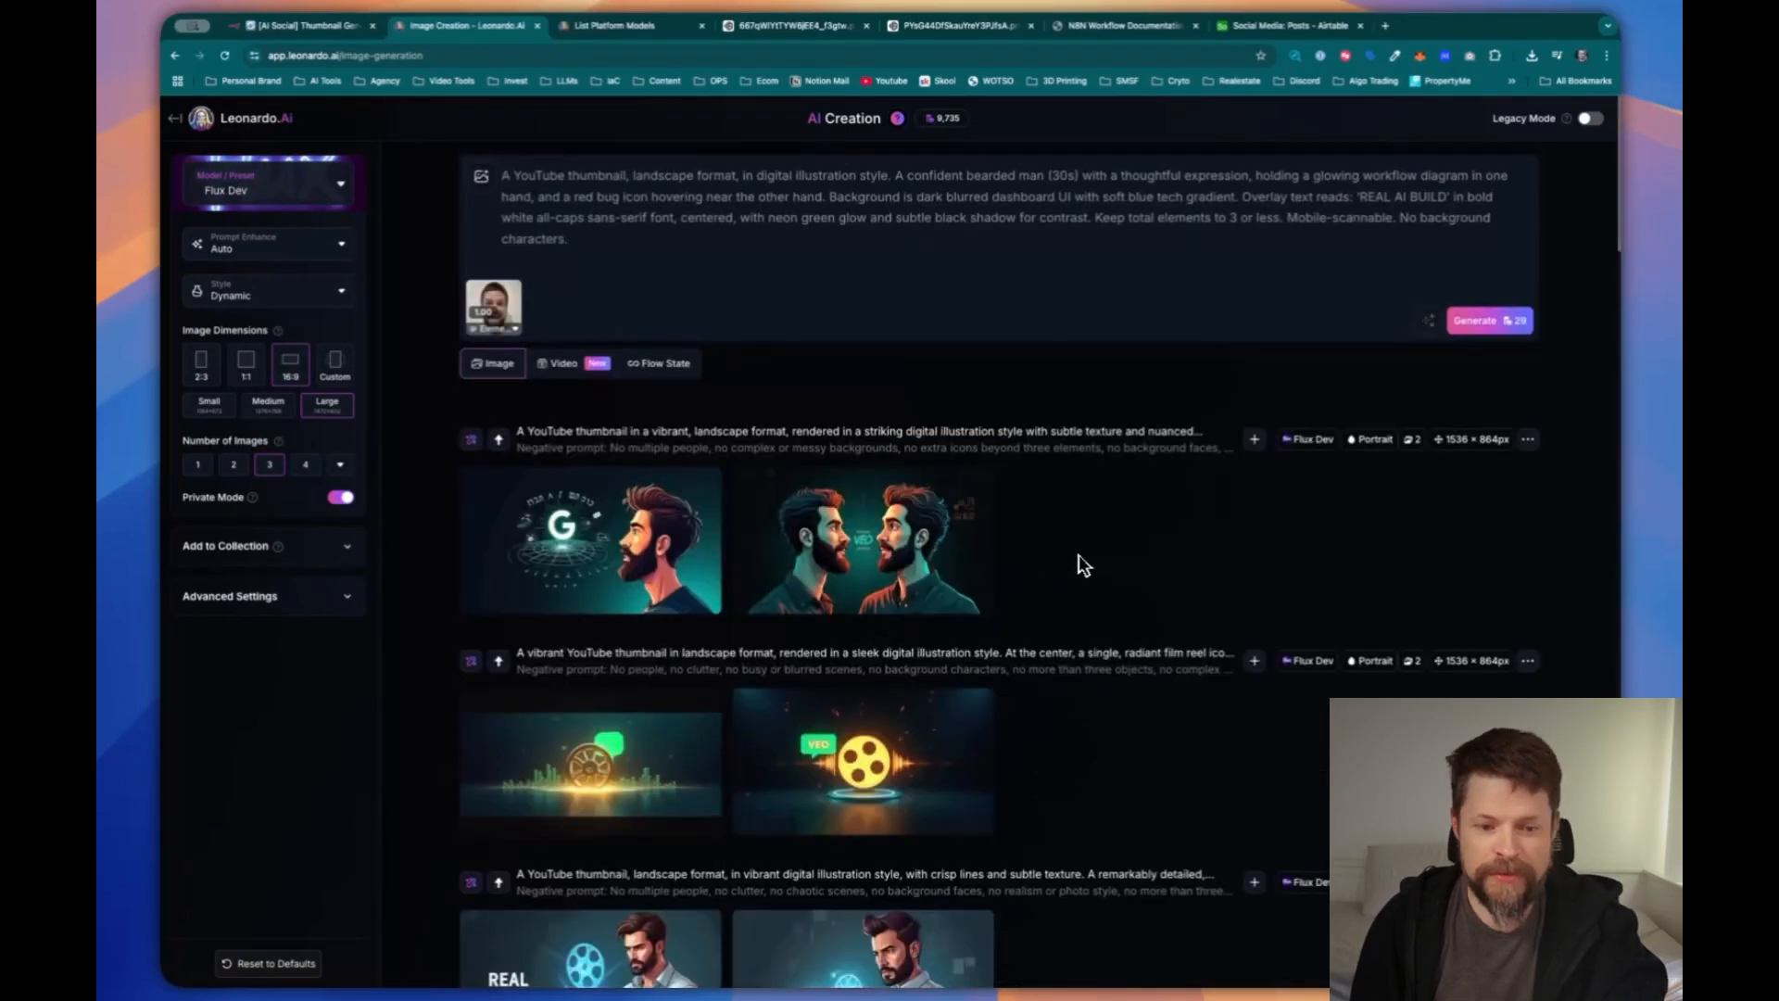
{"action": "scroll", "coordinate": [1093, 564], "scroll_direction": "down", "scroll_amount": 2}
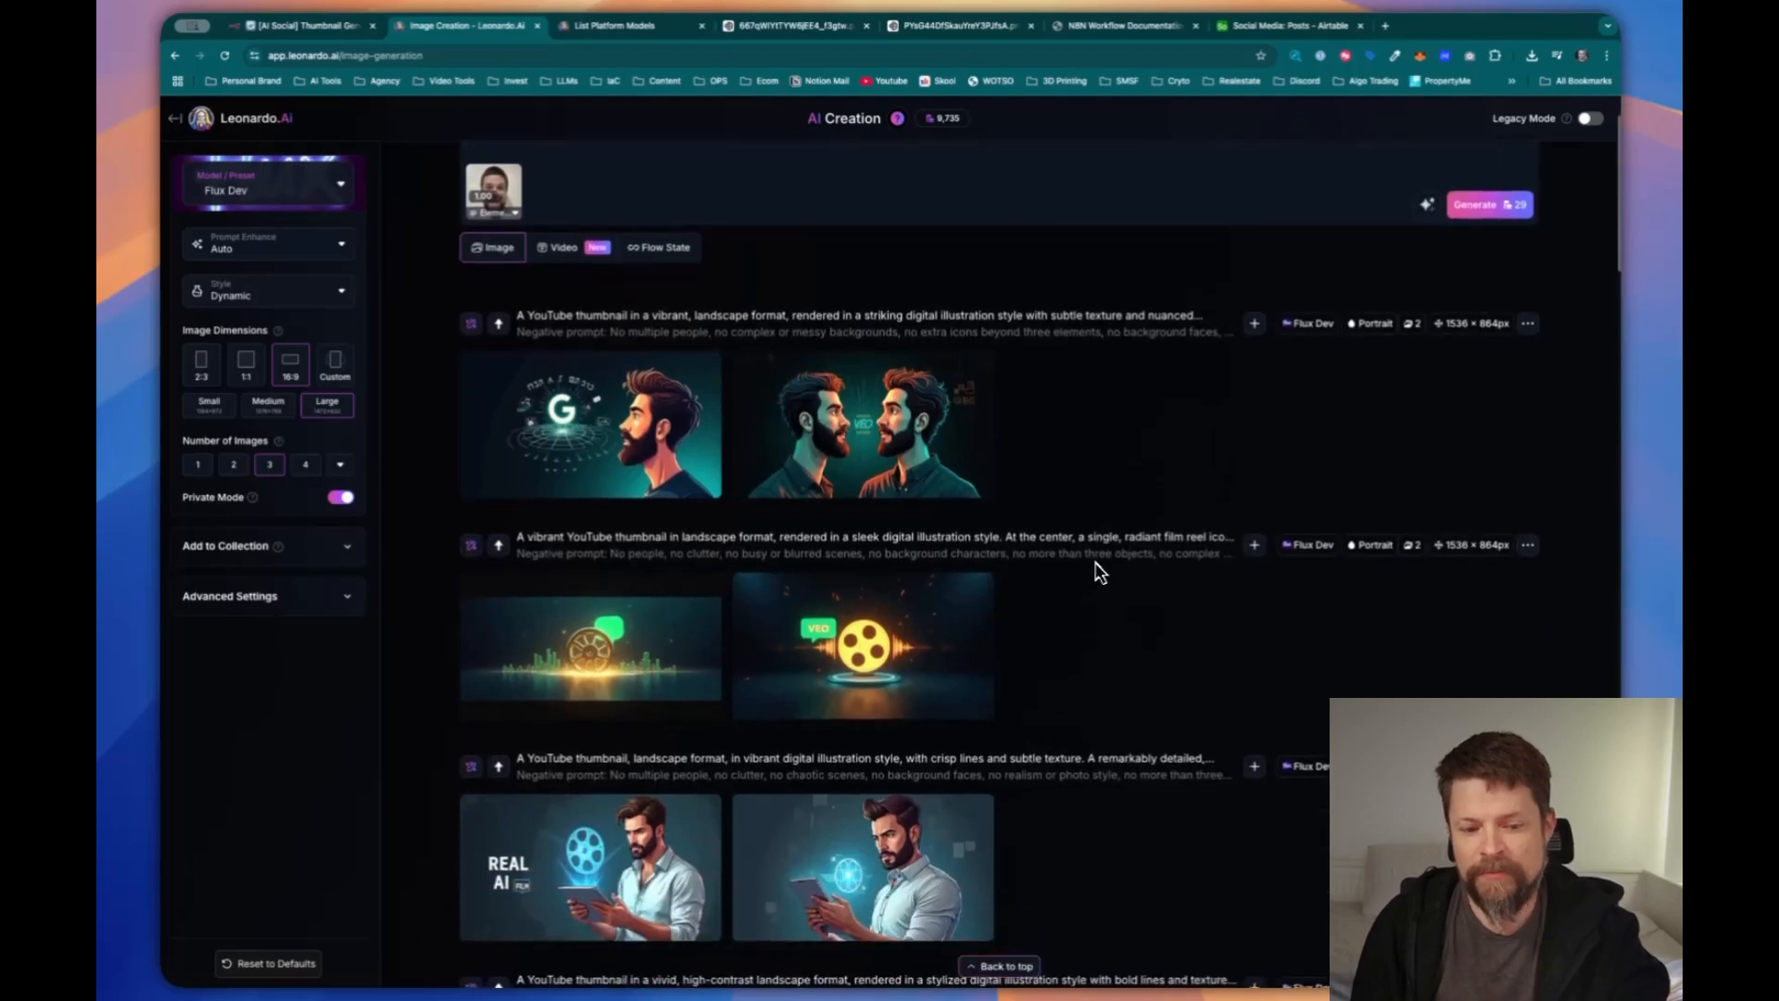
{"action": "scroll", "coordinate": [1103, 537], "scroll_direction": "down", "scroll_amount": 2}
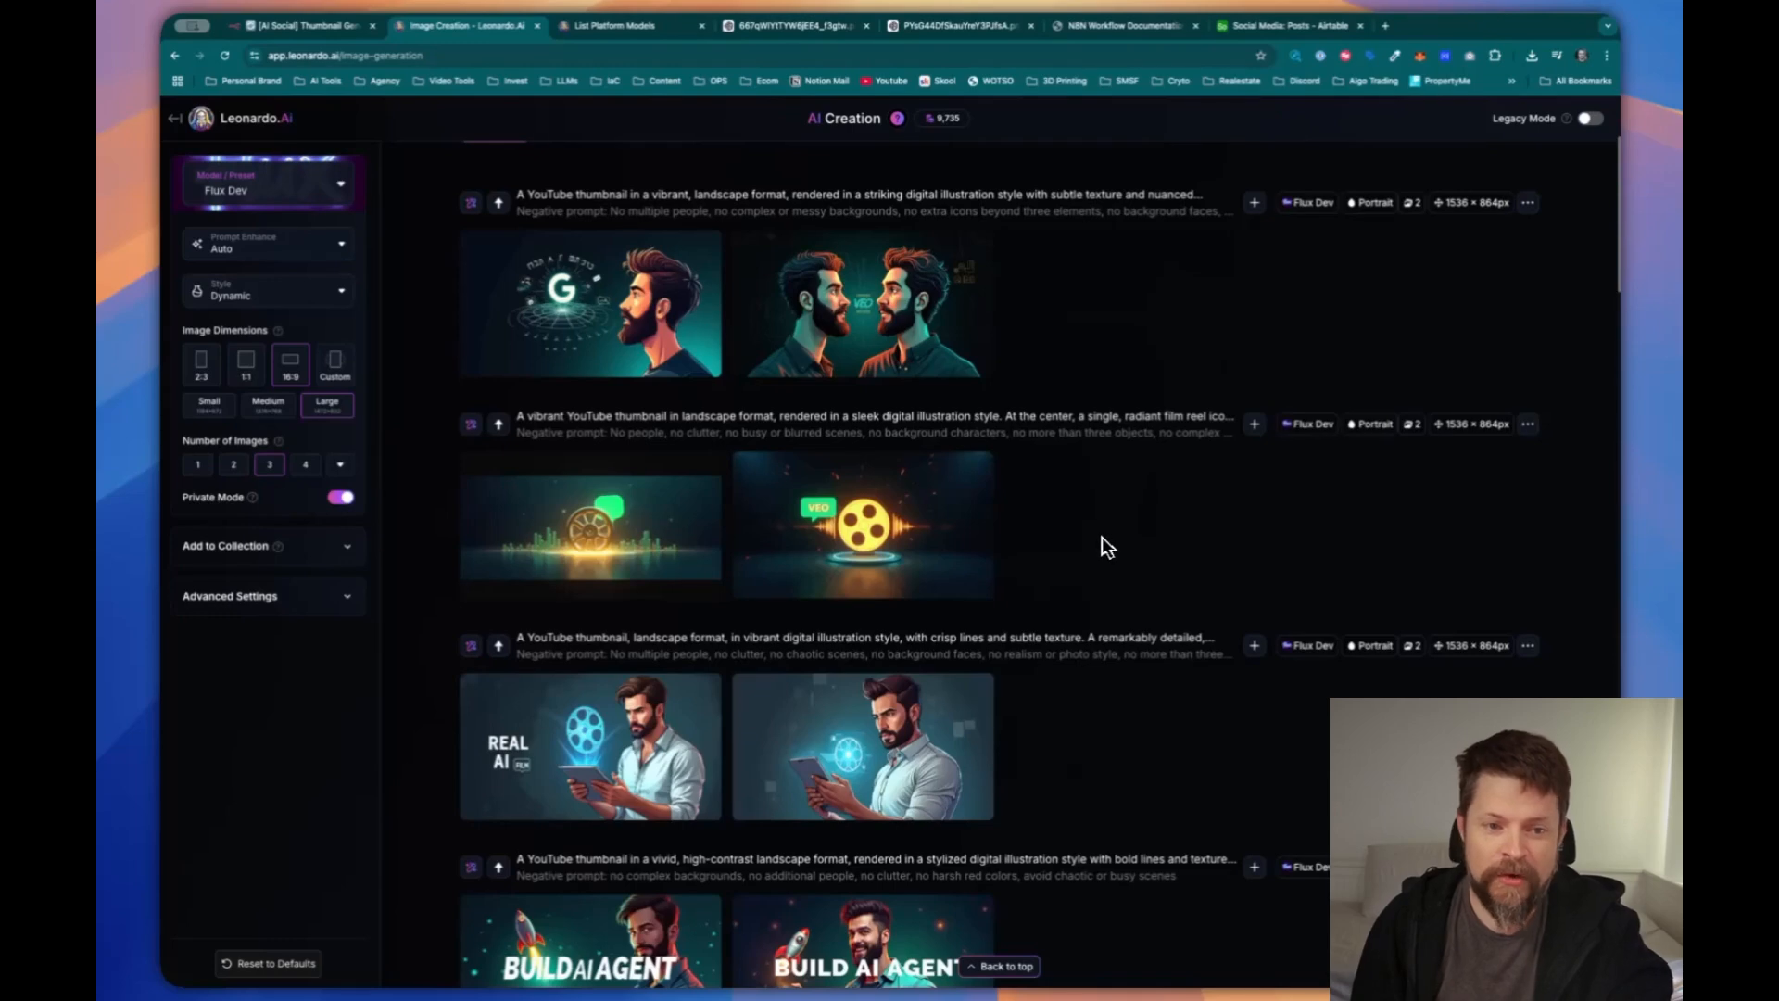
{"action": "scroll", "coordinate": [1103, 537], "scroll_direction": "down", "scroll_amount": 4}
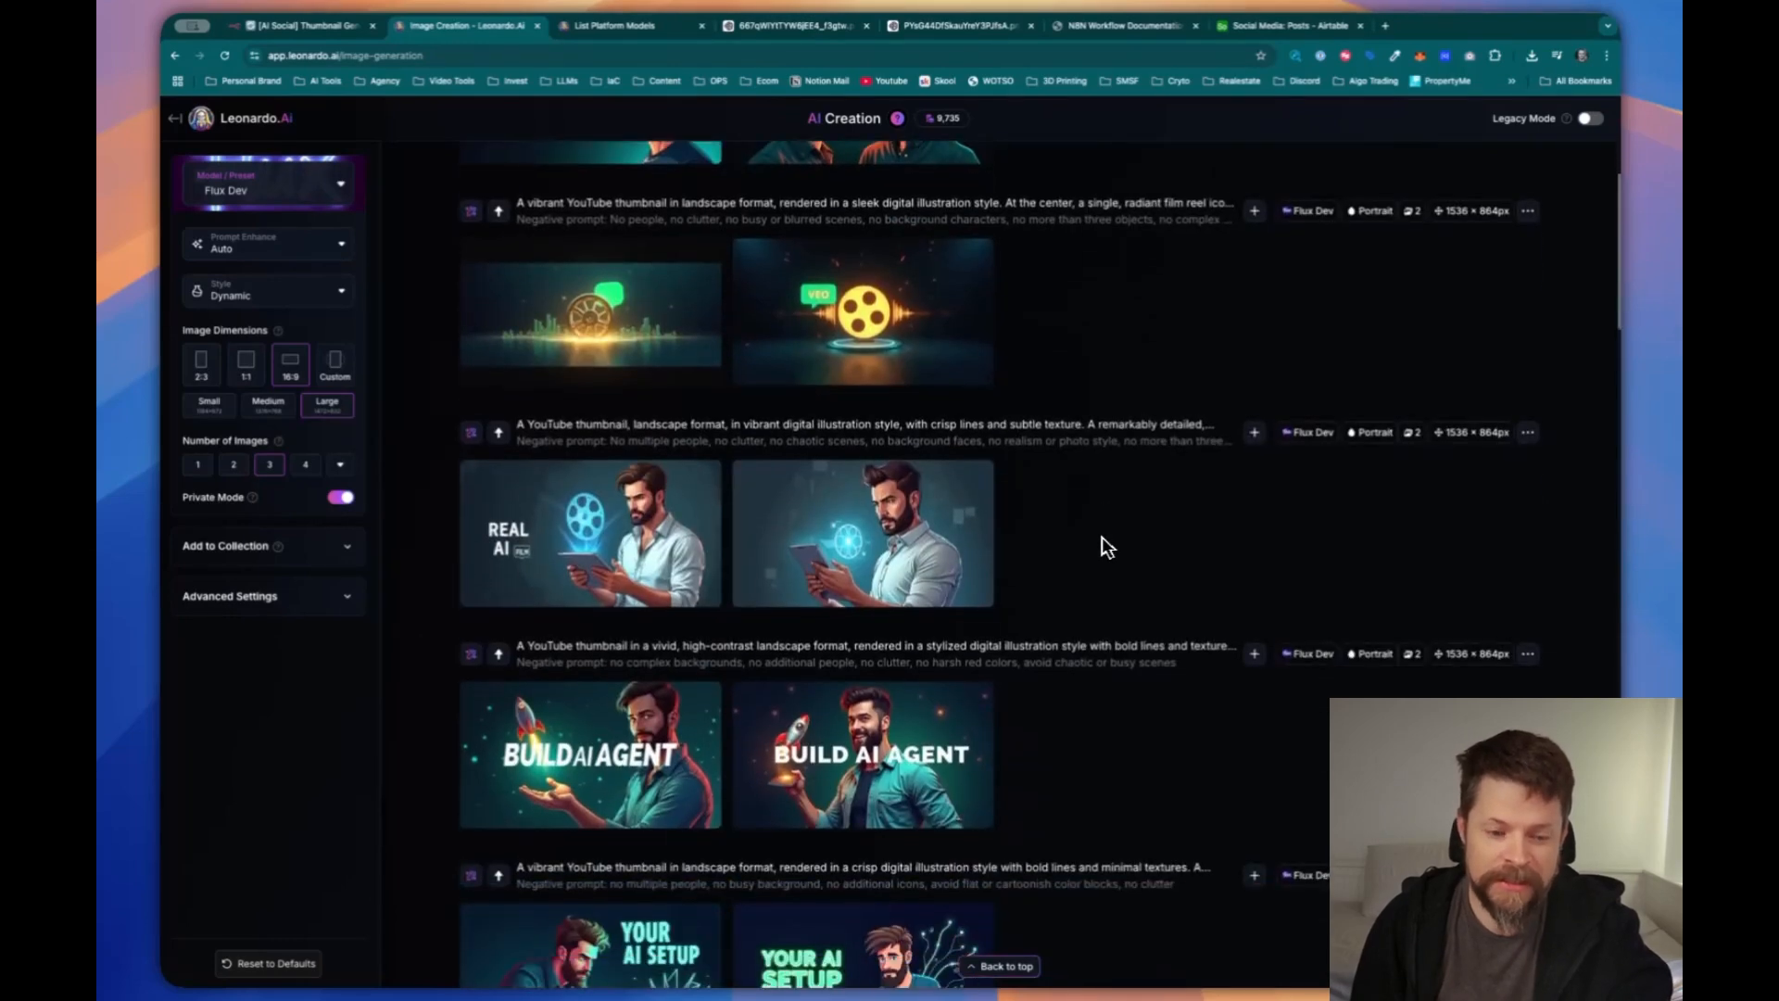
{"action": "scroll", "coordinate": [1103, 537], "scroll_direction": "down", "scroll_amount": 2}
{"action": "scroll", "coordinate": [1102, 536], "scroll_direction": "up", "scroll_amount": 5}
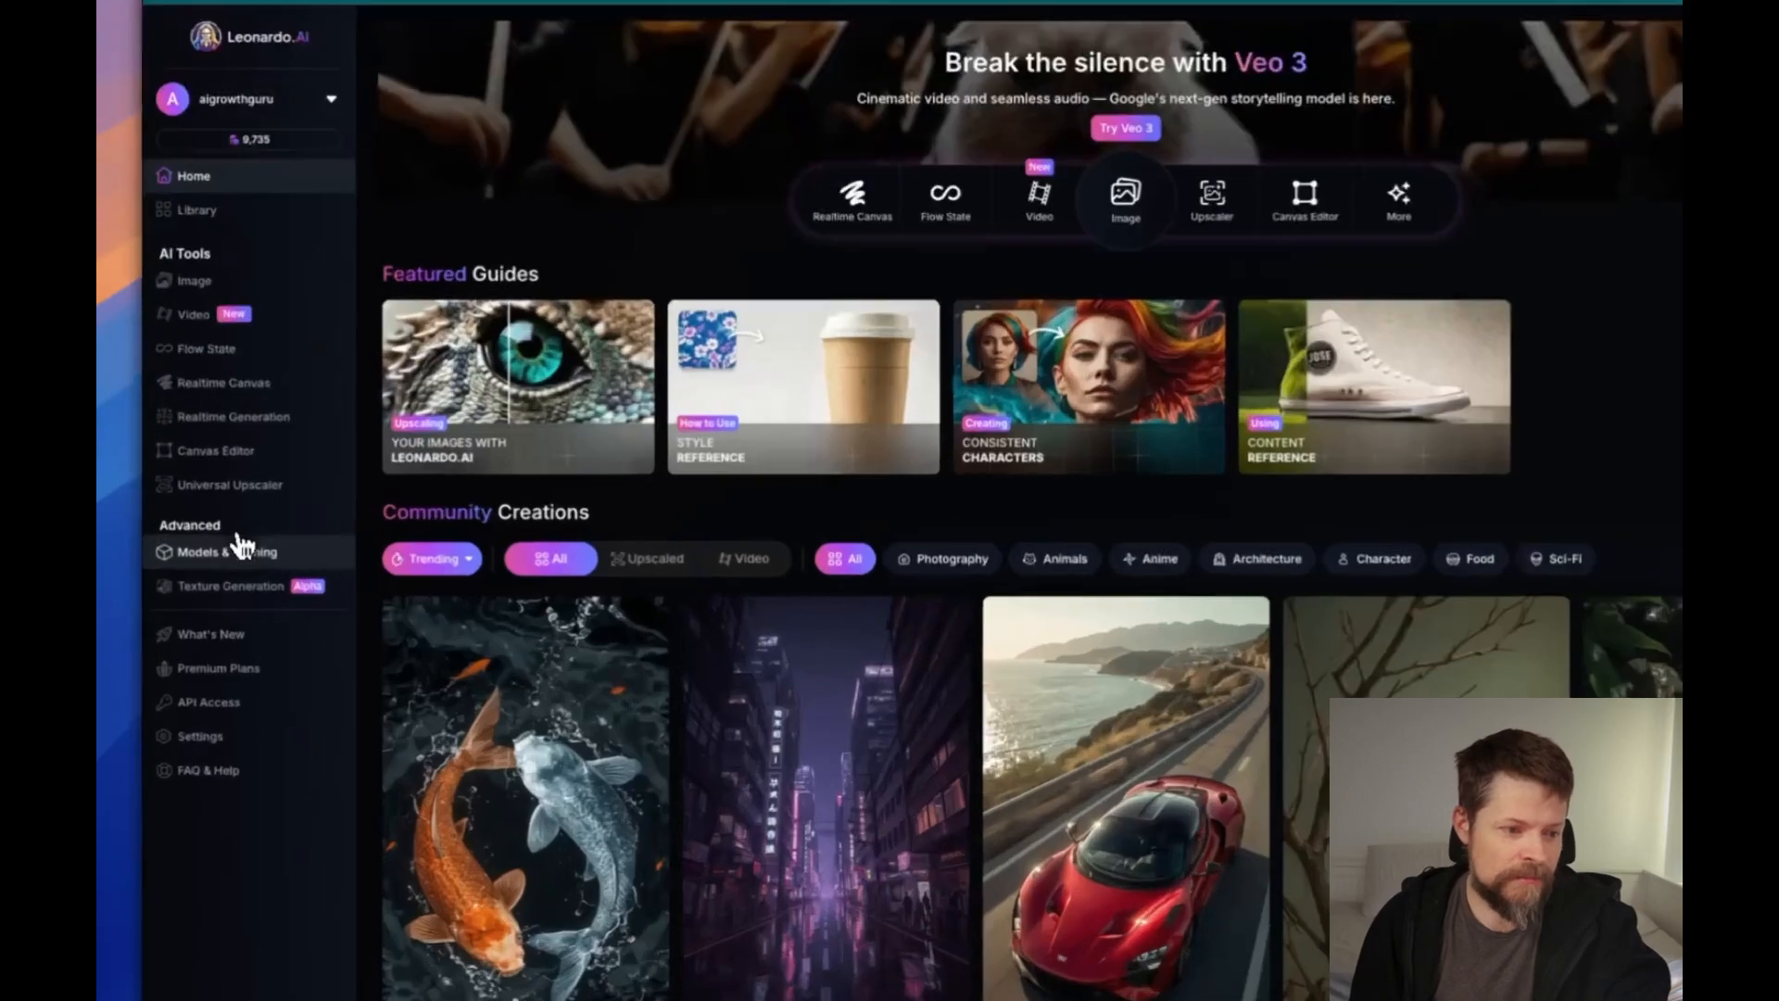
Start training a new Character model from Models & Training, create a new empty dataset, and close the dataset editor
{"action": "left_click", "coordinate": [243, 551]}
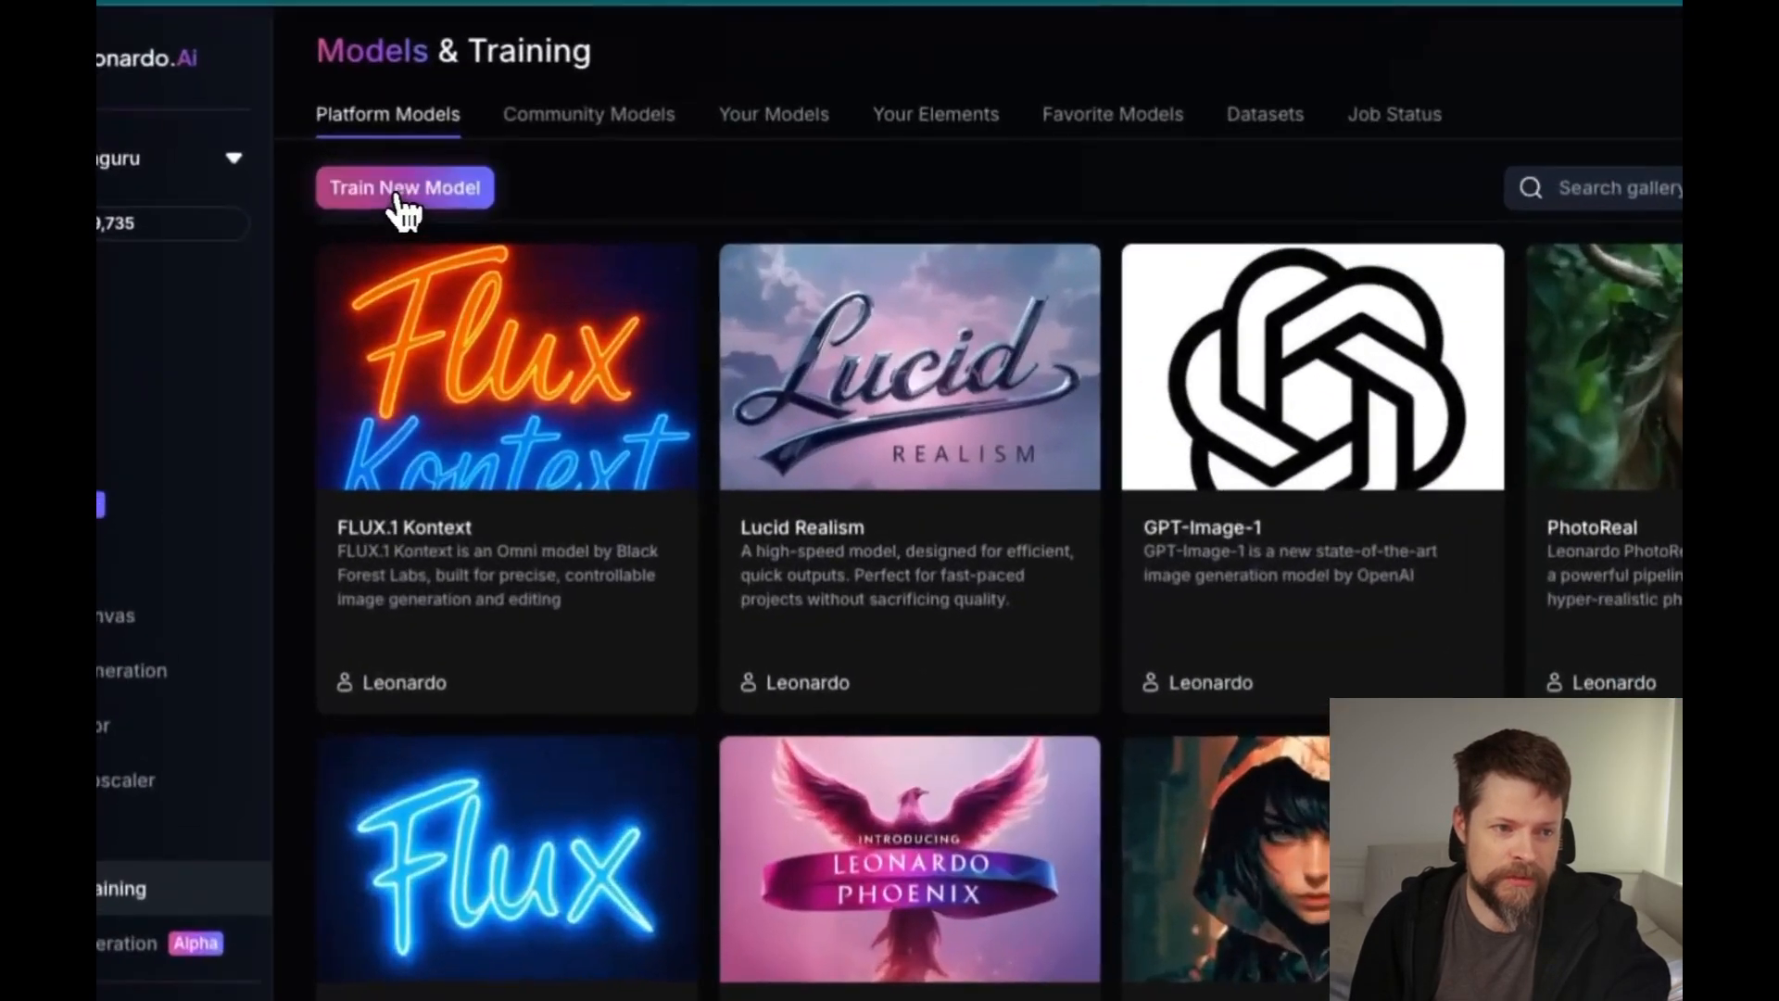
{"action": "left_click", "coordinate": [406, 190]}
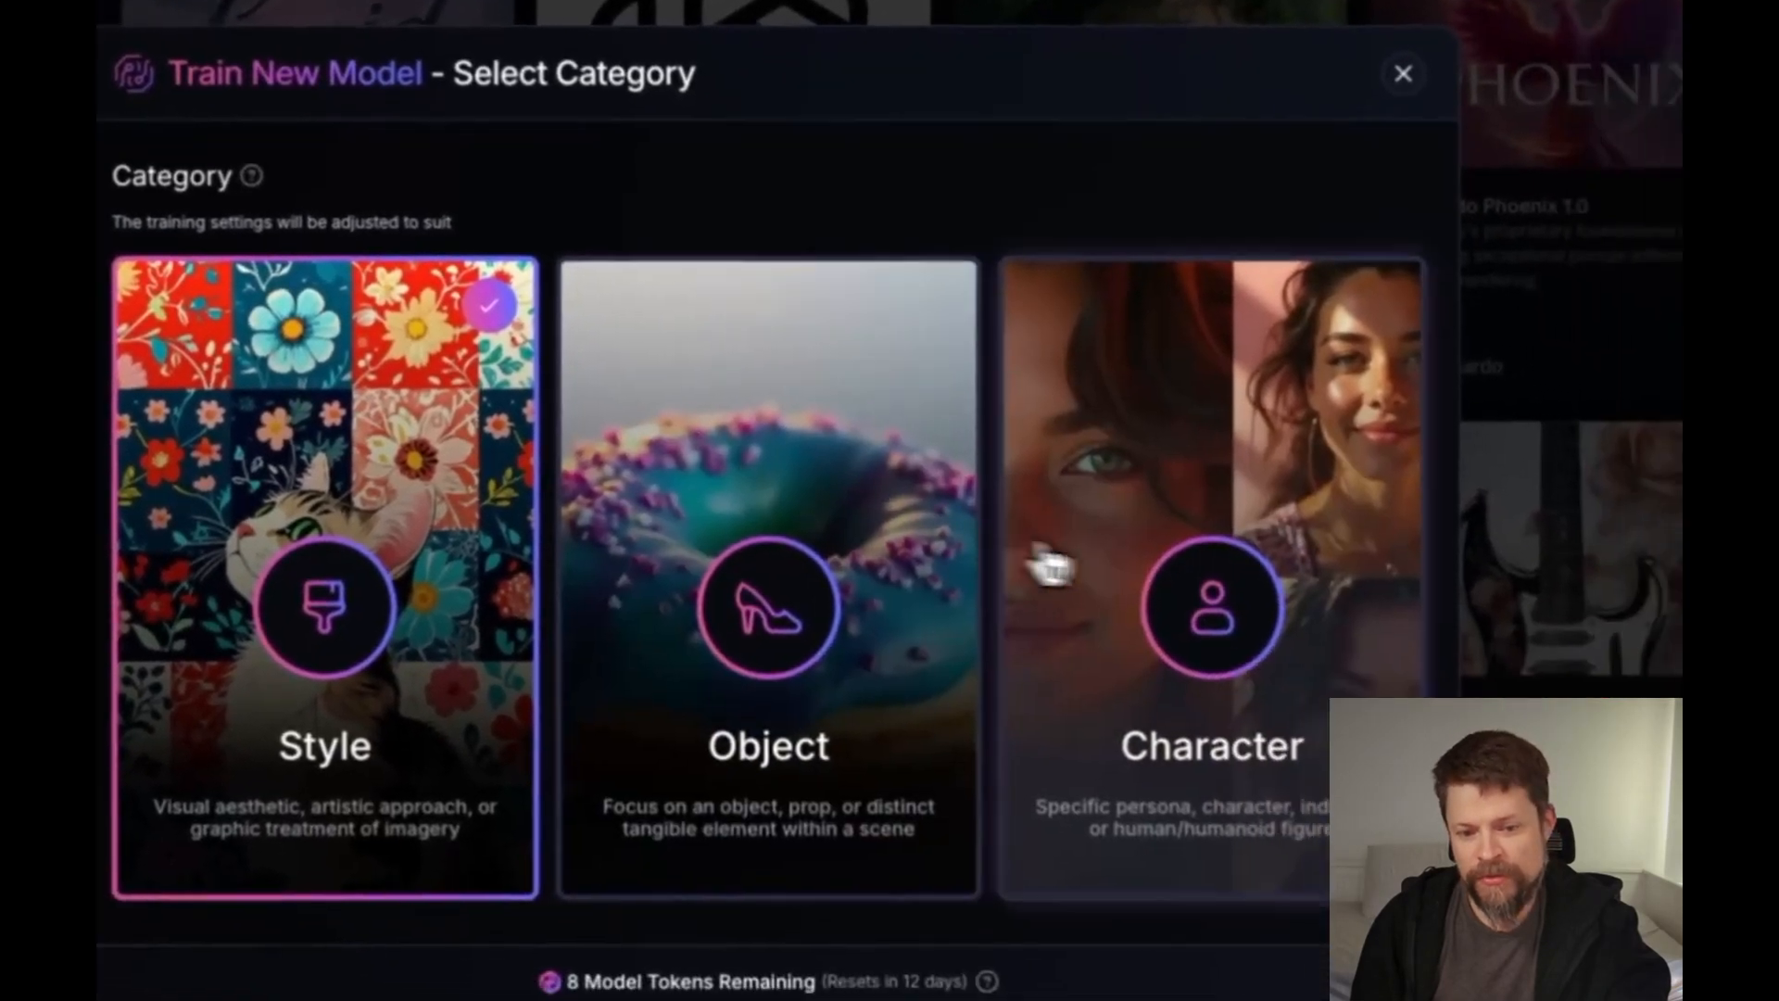
{"action": "left_click", "coordinate": [1399, 899]}
{"action": "left_click", "coordinate": [959, 783]}
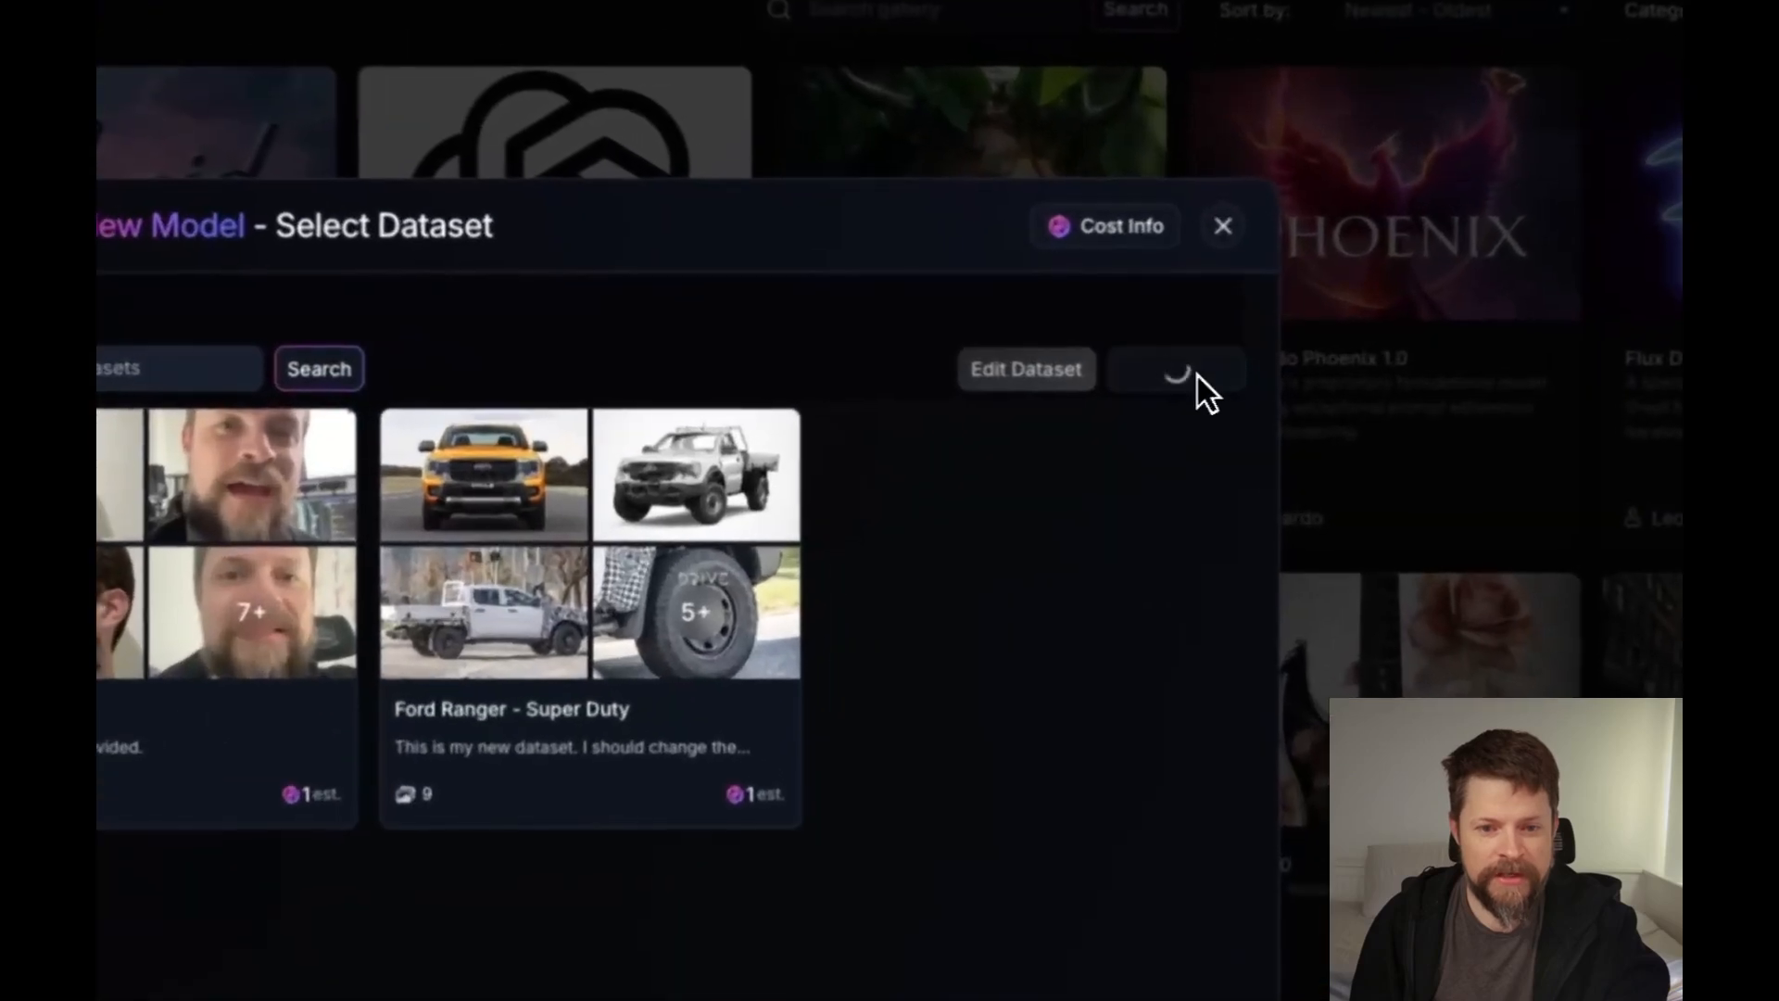
{"action": "left_click", "coordinate": [1190, 374]}
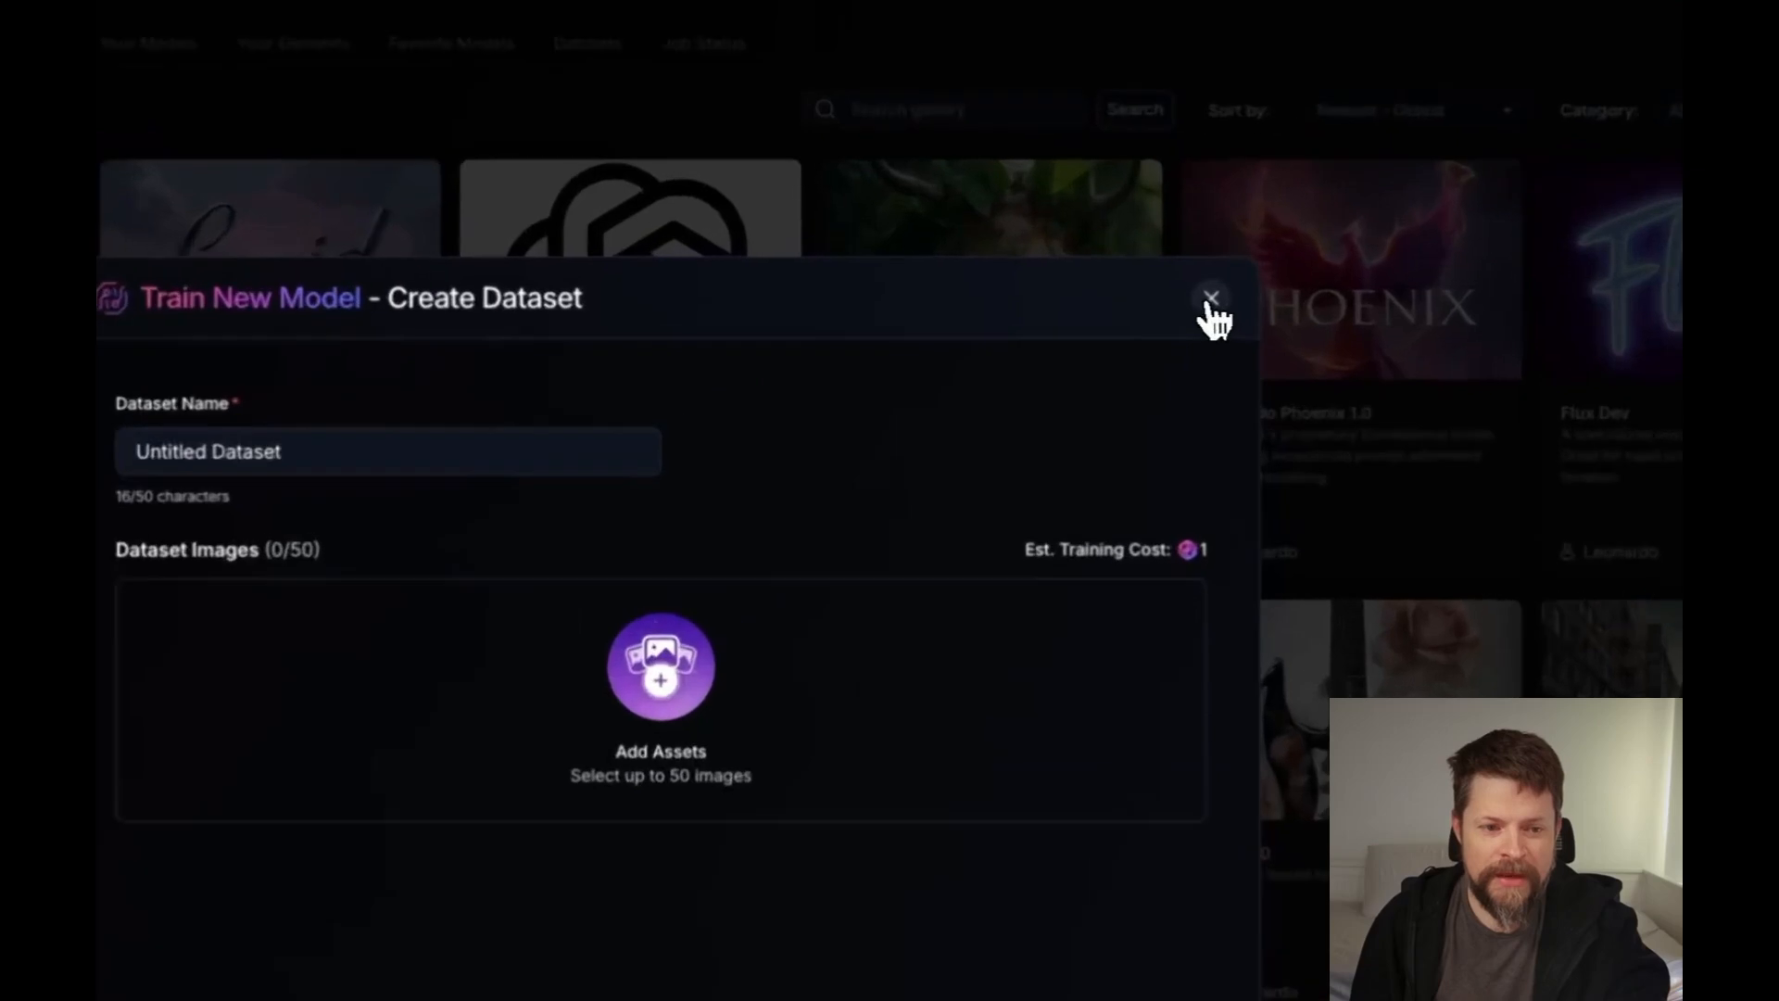
{"action": "left_click", "coordinate": [1207, 299]}
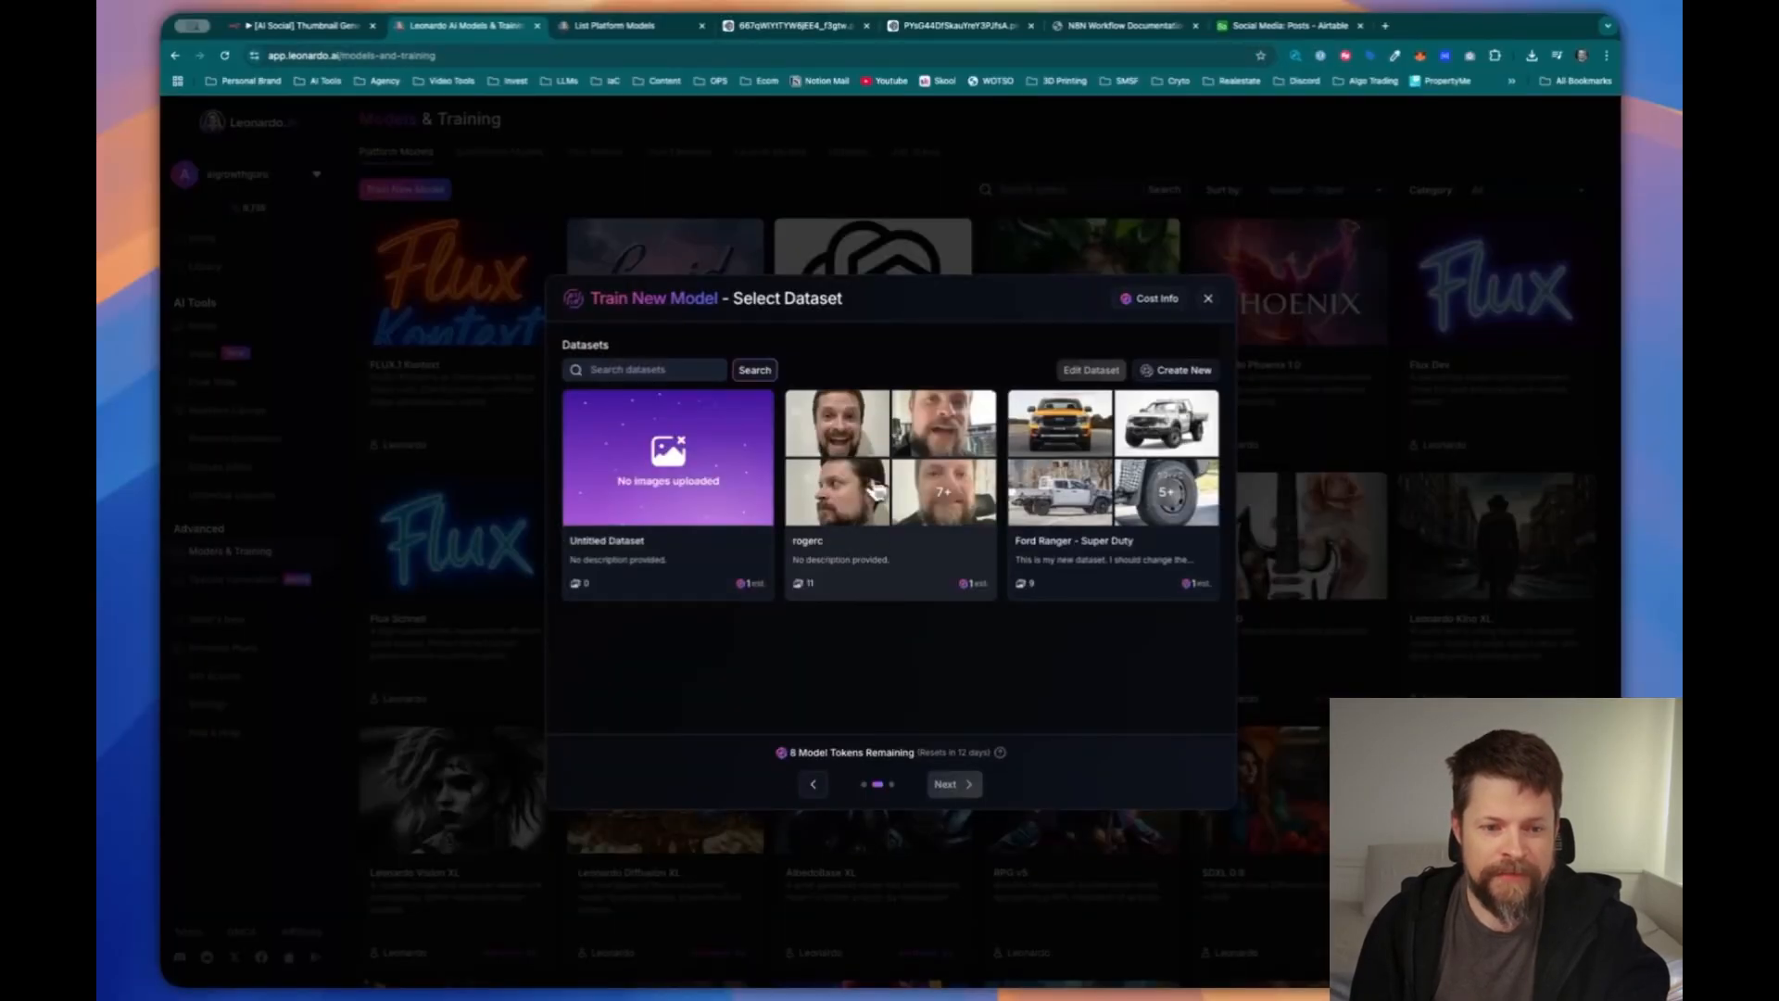
Select the existing 11-image character dataset, continue to Start Training, and review the name, description and advanced settings
{"action": "left_click", "coordinate": [843, 546]}
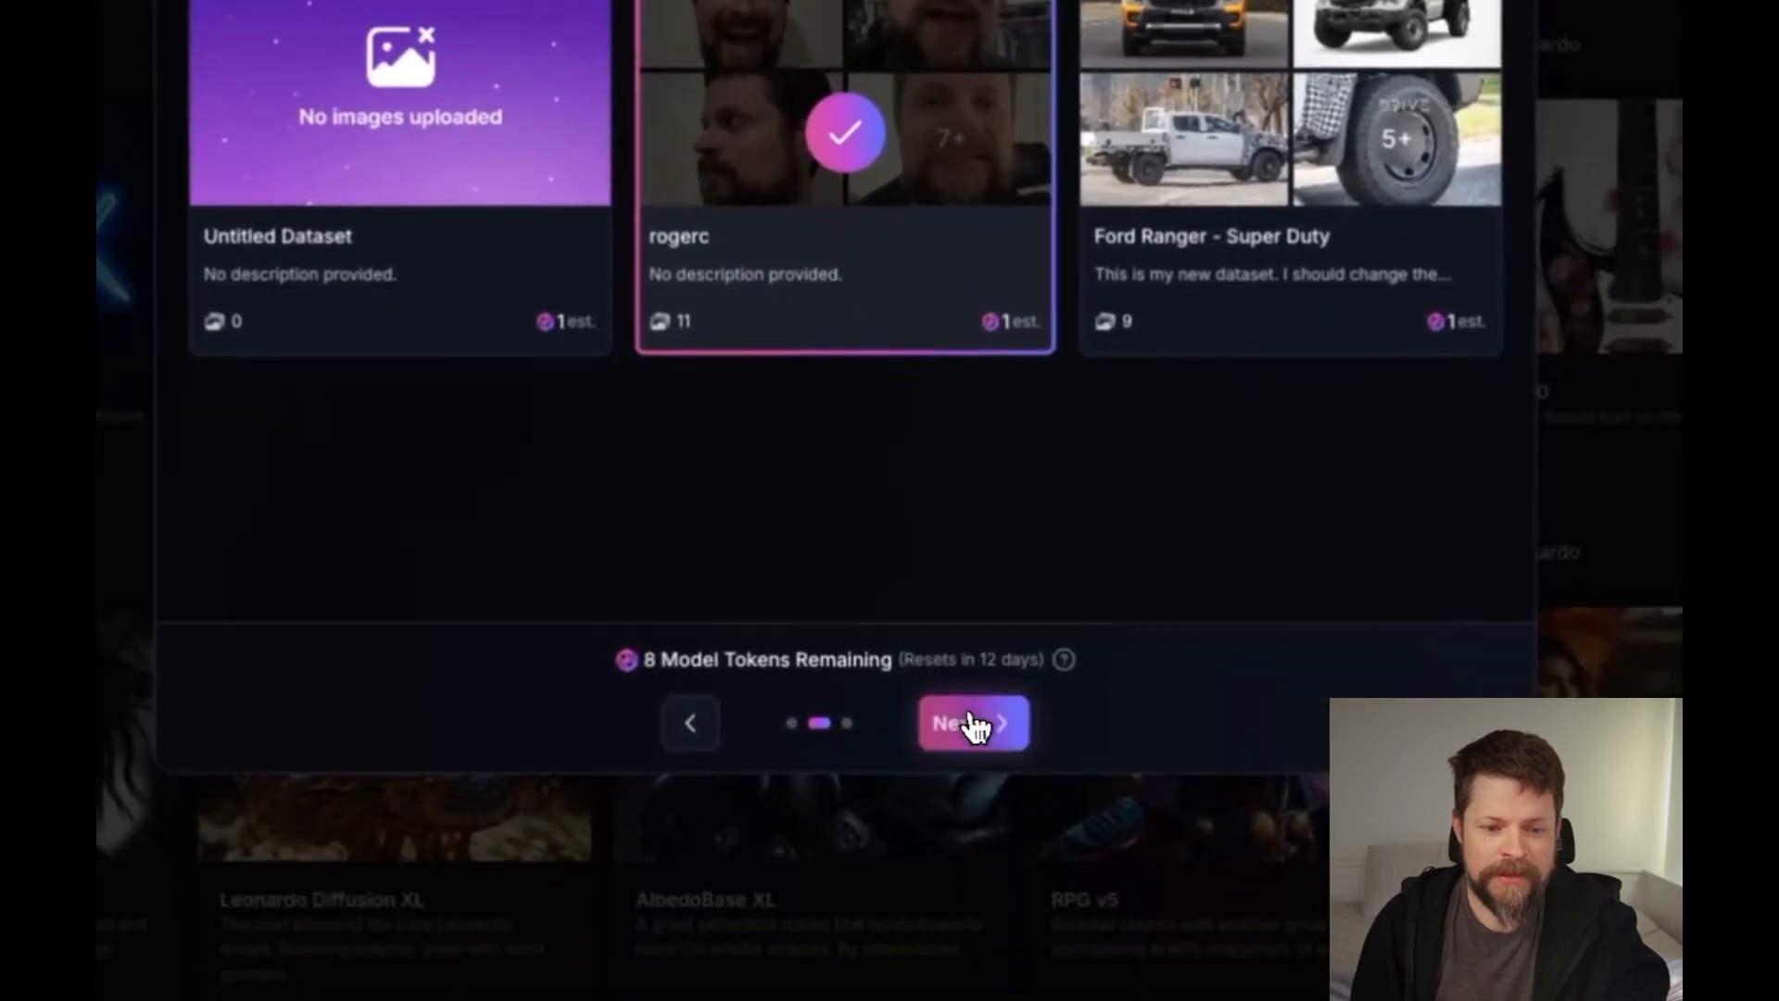
{"action": "left_click", "coordinate": [973, 926]}
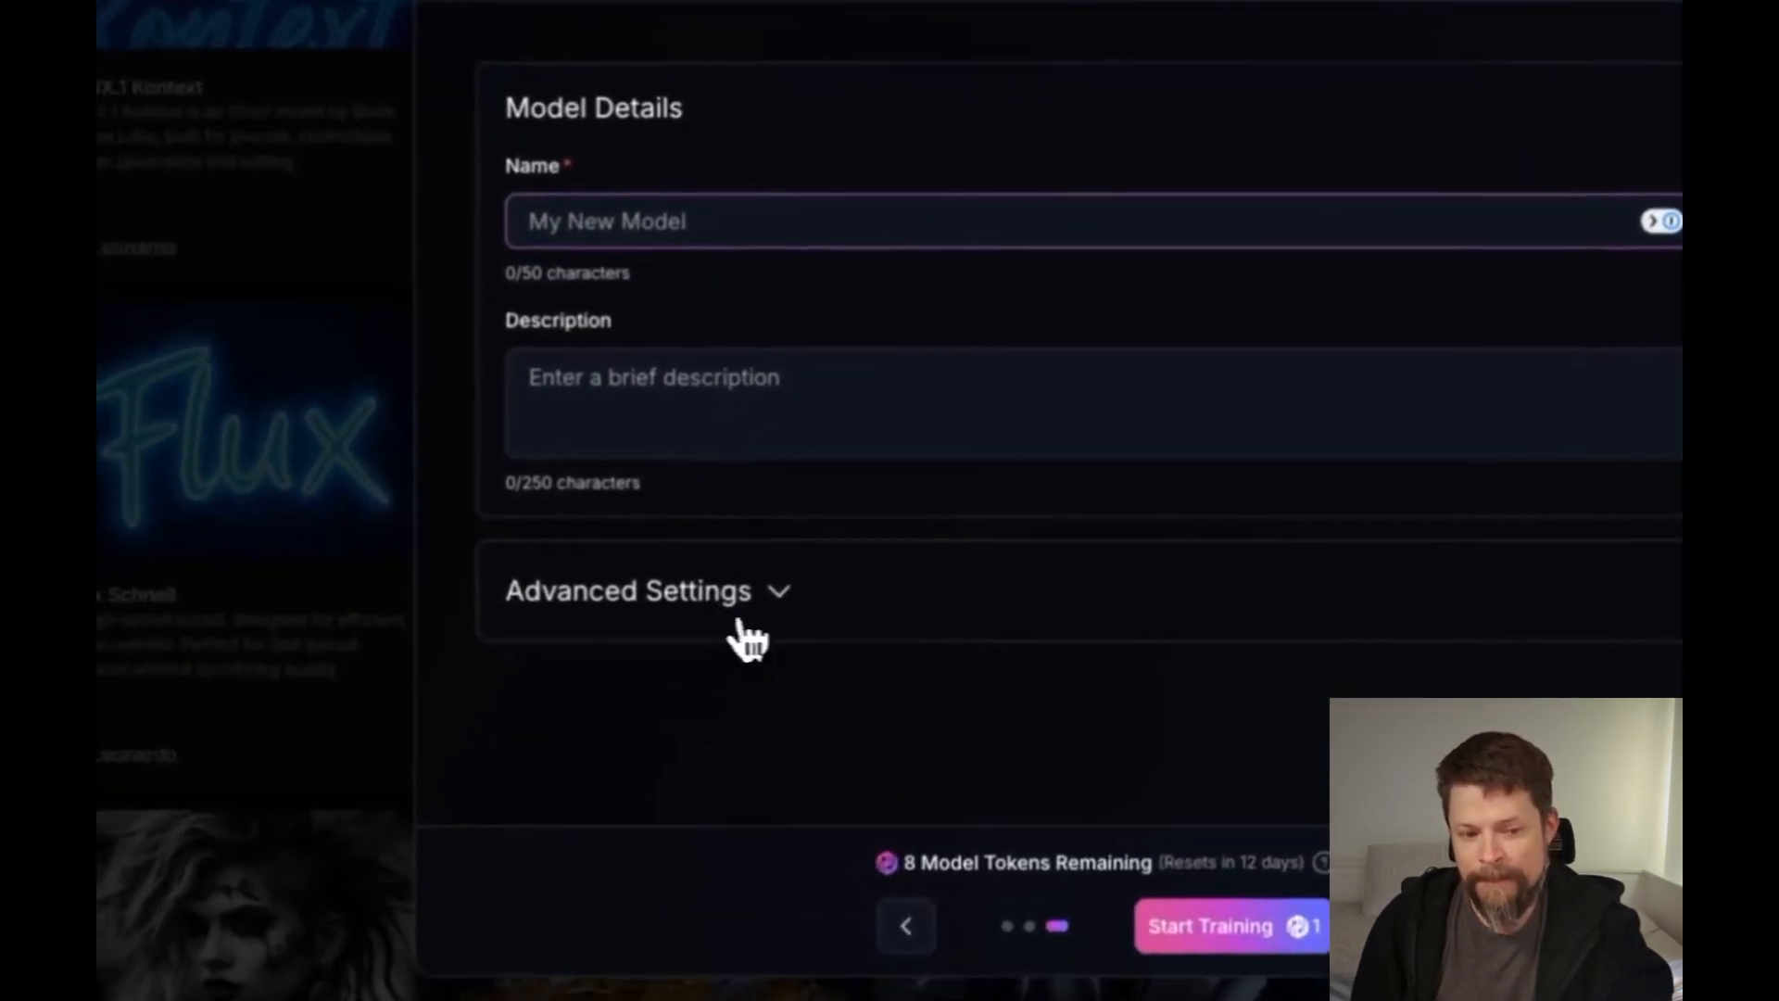
{"action": "left_click", "coordinate": [742, 625]}
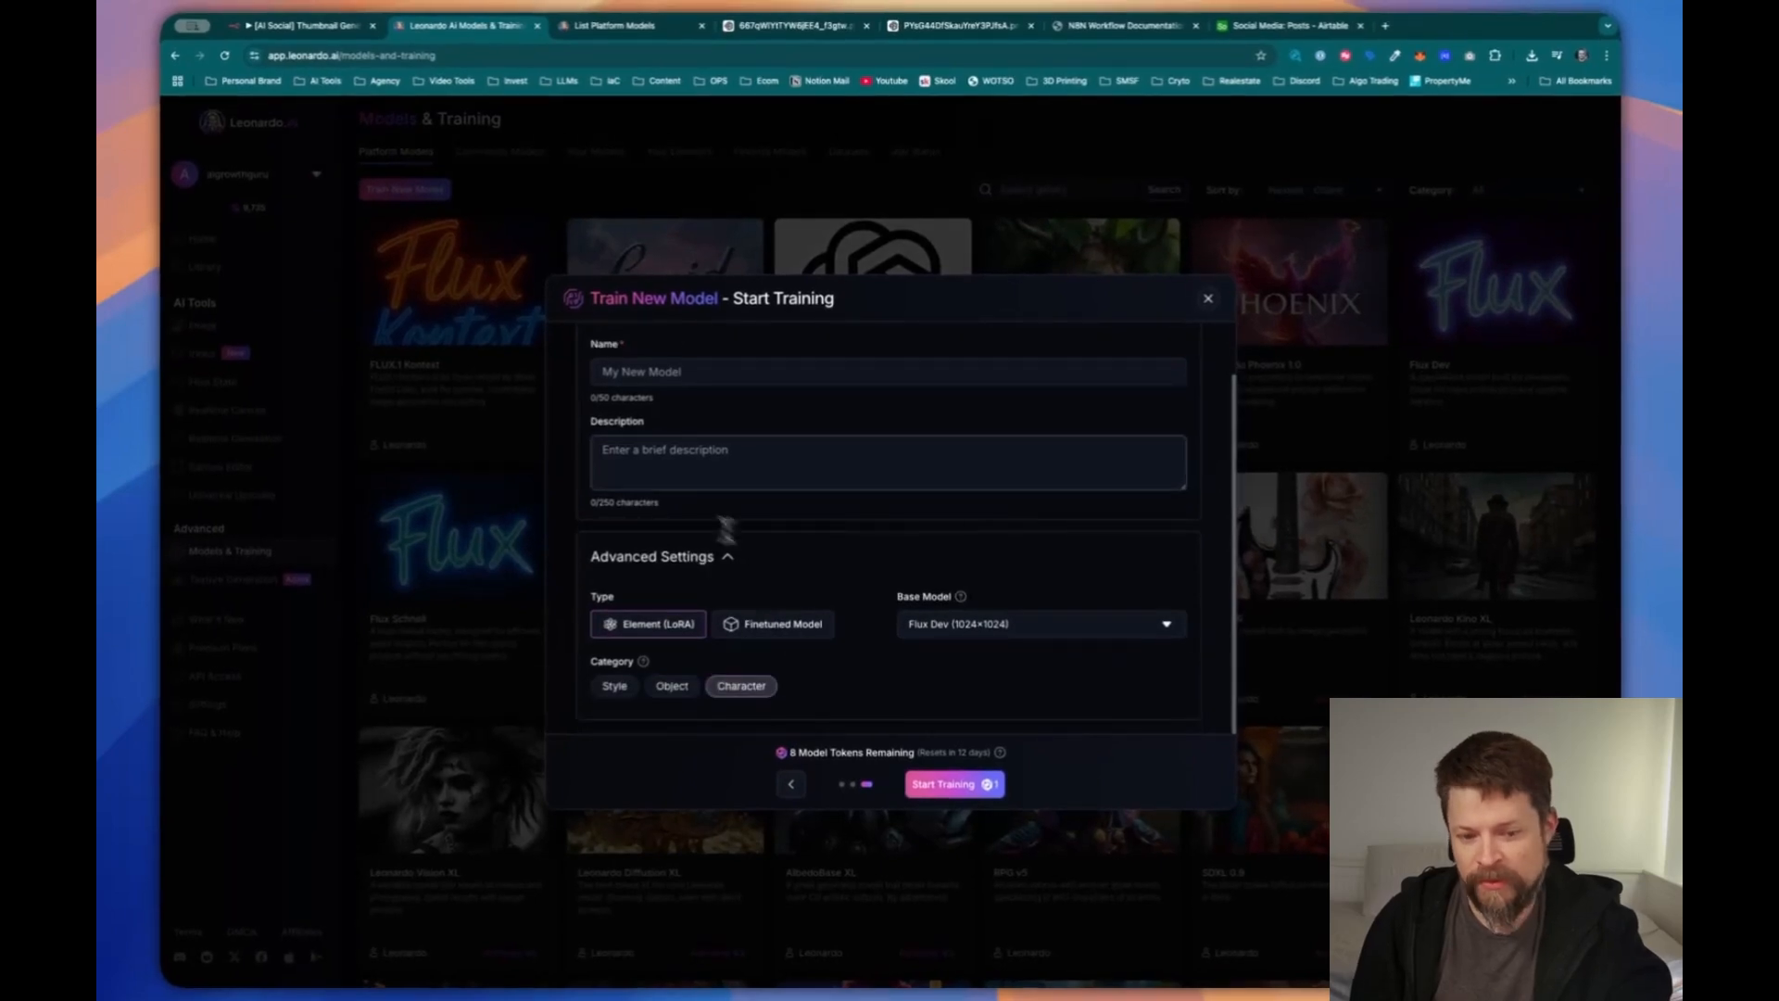
{"action": "left_click", "coordinate": [682, 374]}
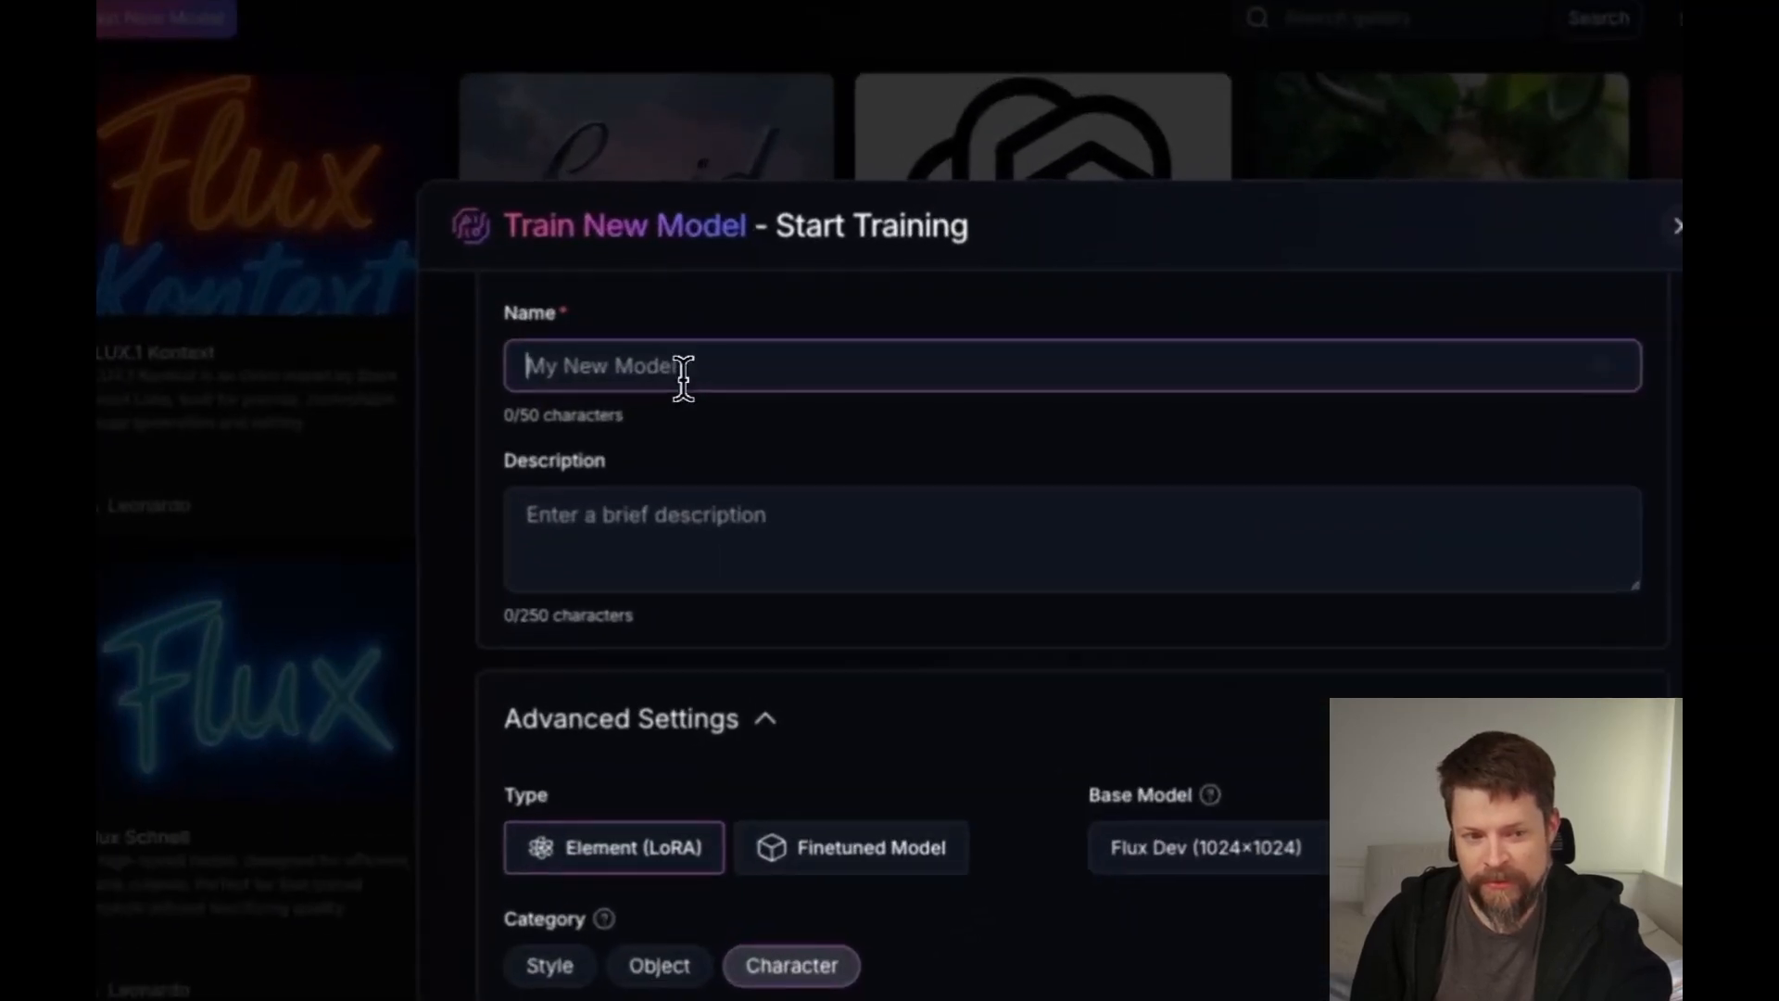
{"action": "left_click", "coordinate": [668, 461]}
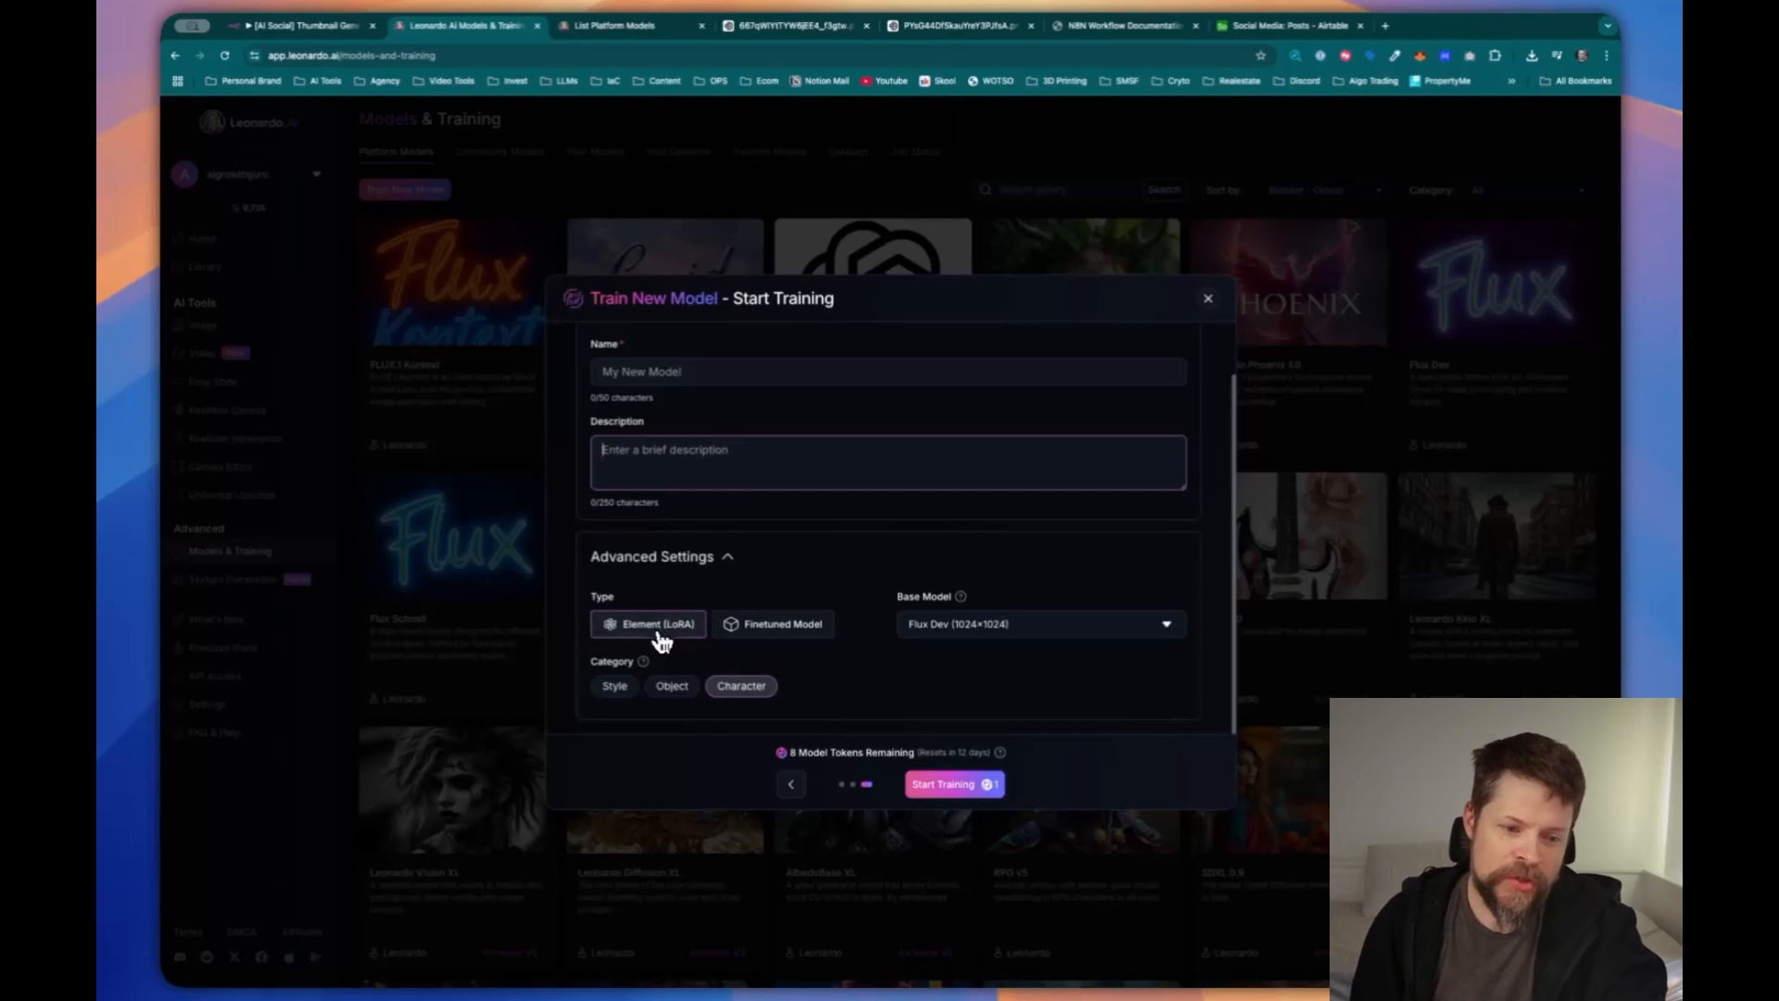
Try the Finetuned Model type, then return to Element (LoRA) with the Character category
{"action": "left_click", "coordinate": [763, 637]}
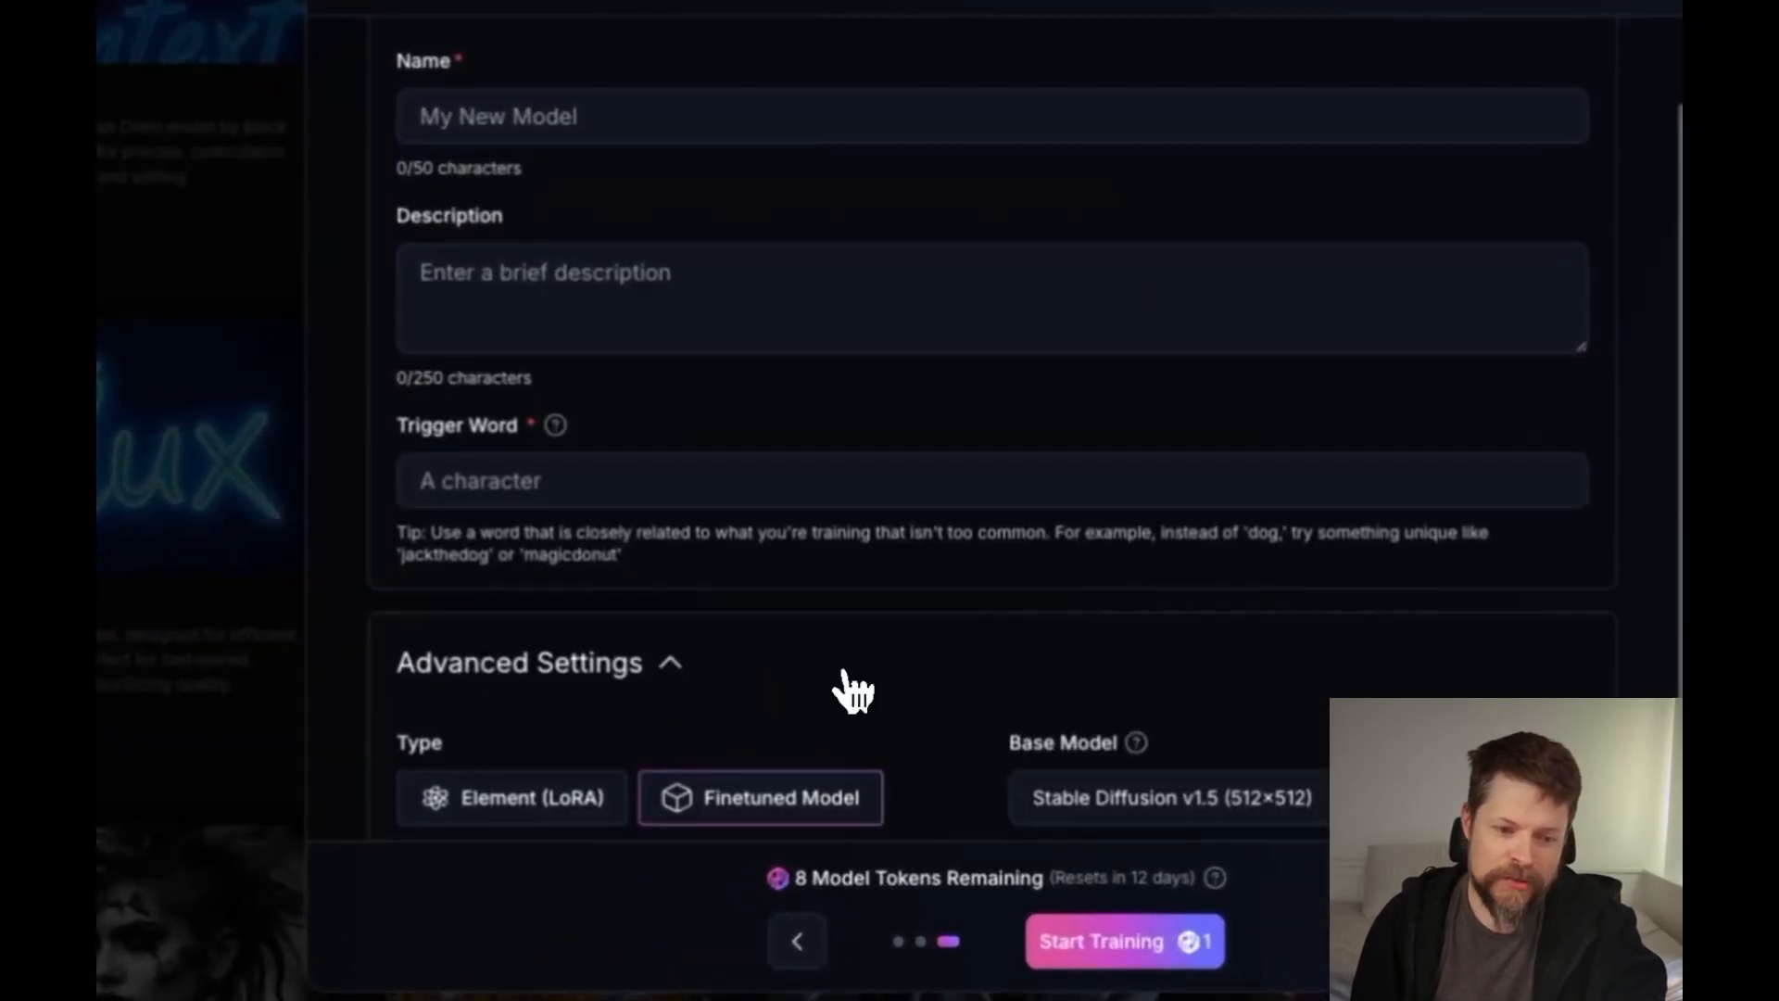
{"action": "left_click", "coordinate": [519, 611]}
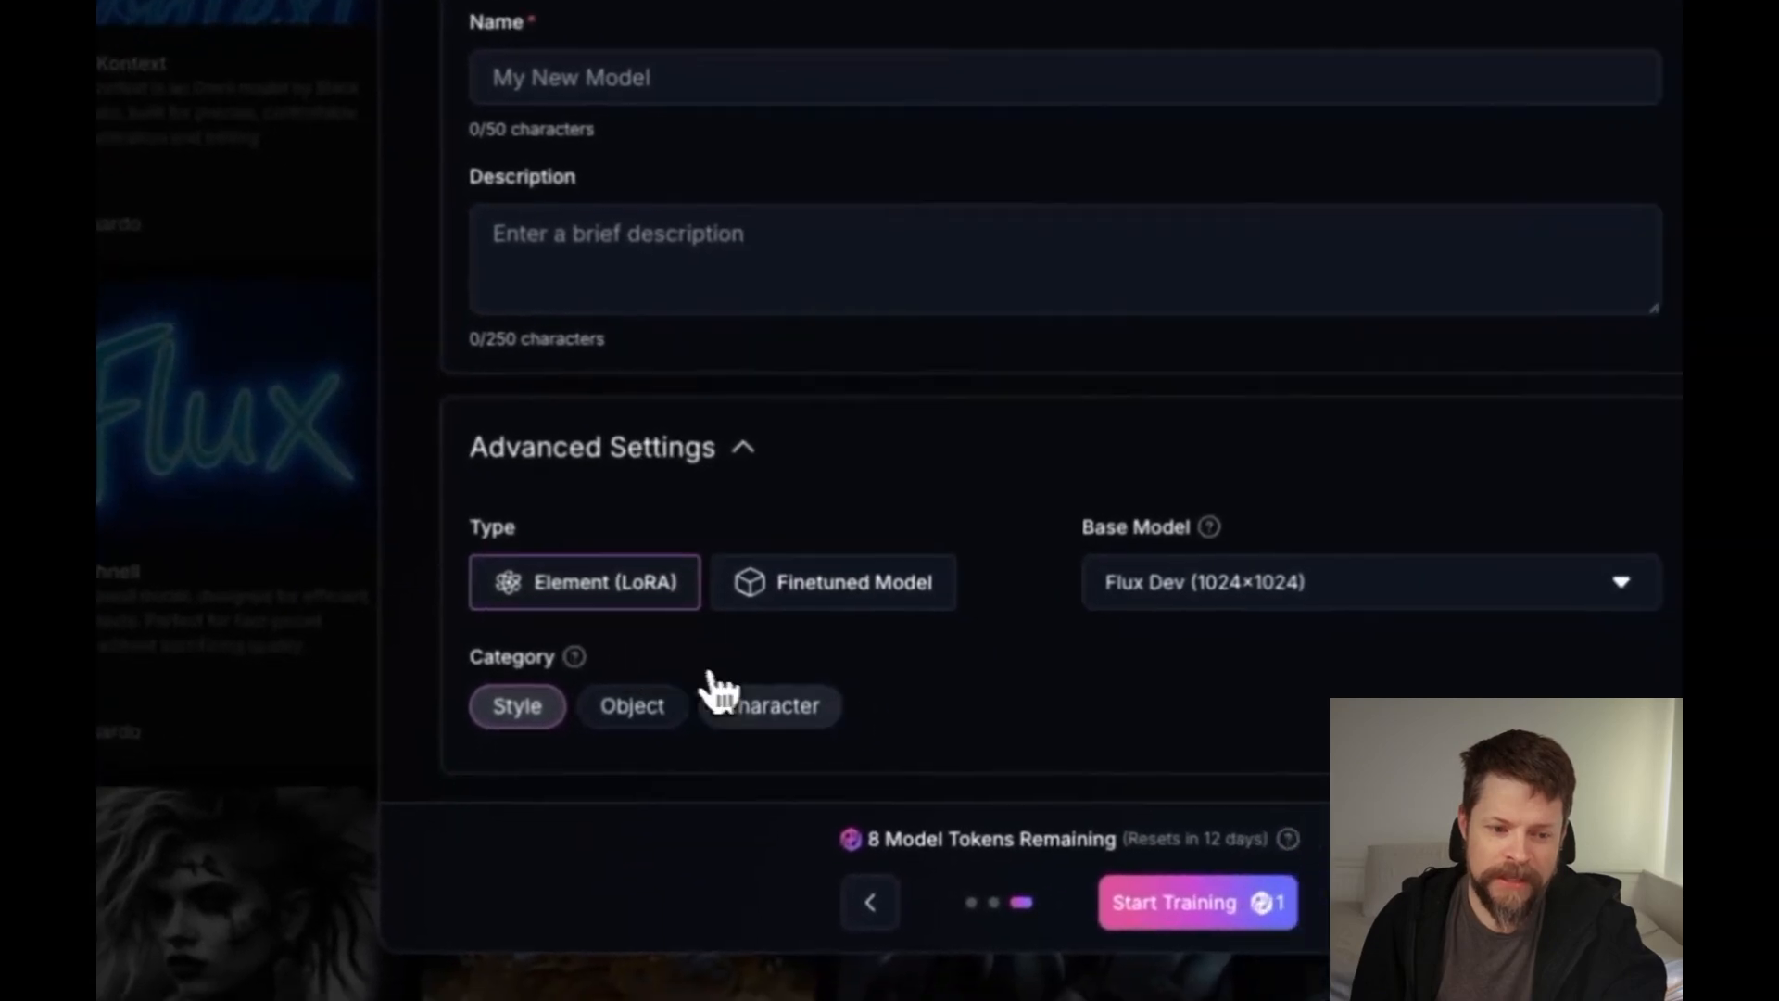
{"action": "left_click", "coordinate": [720, 693]}
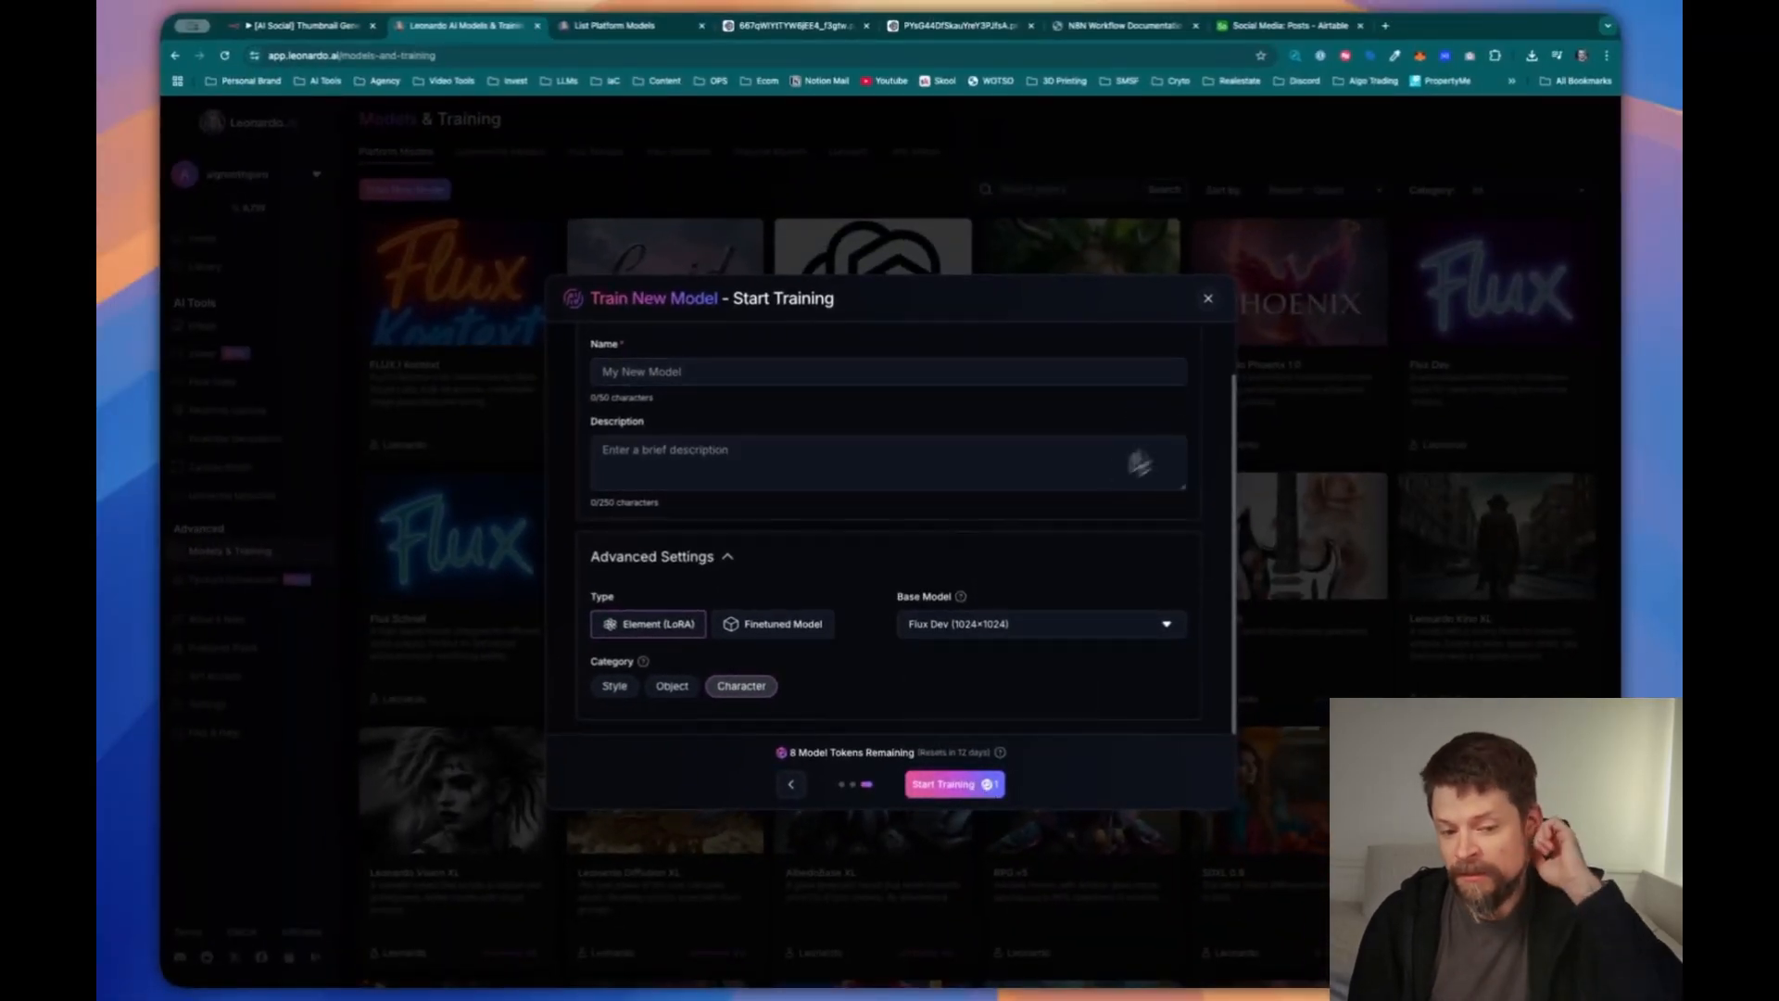
Try Vision XL as the base model, reset to the recommended settings, and close the training dialog
{"action": "scroll", "coordinate": [966, 694], "scroll_direction": "up", "scroll_amount": 2}
{"action": "left_click", "coordinate": [945, 691]}
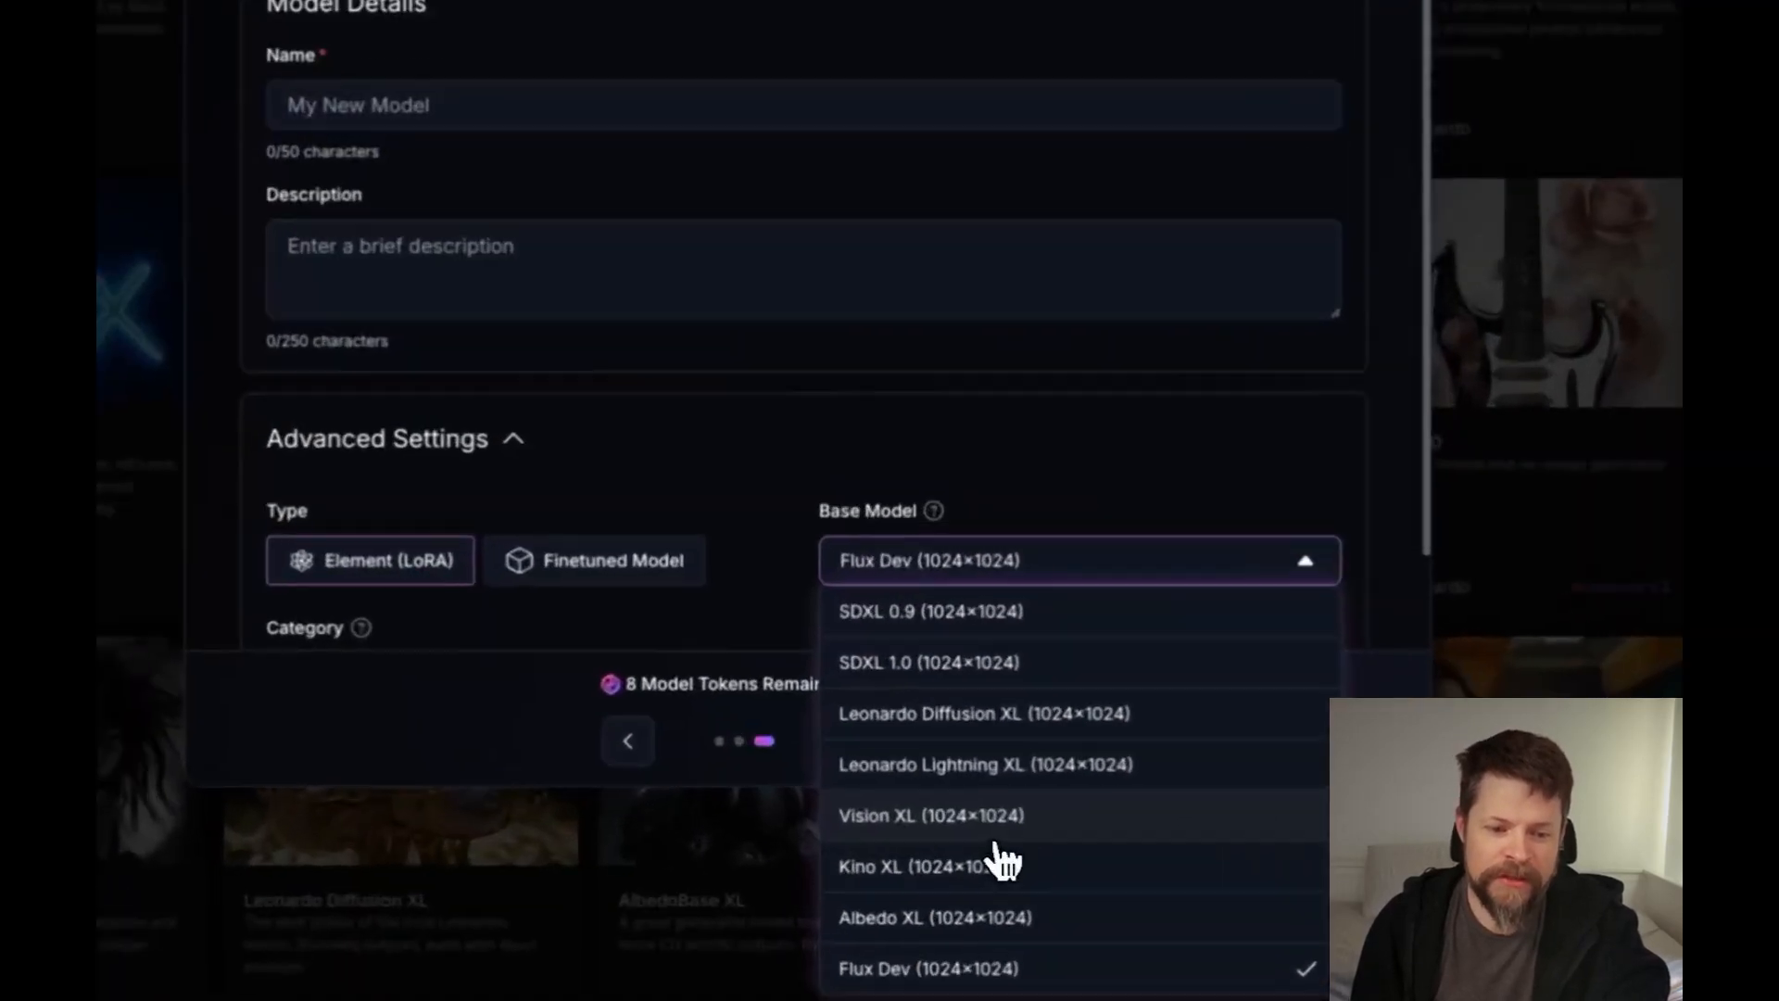
{"action": "left_click", "coordinate": [999, 853]}
{"action": "scroll", "coordinate": [882, 671], "scroll_direction": "down", "scroll_amount": 3}
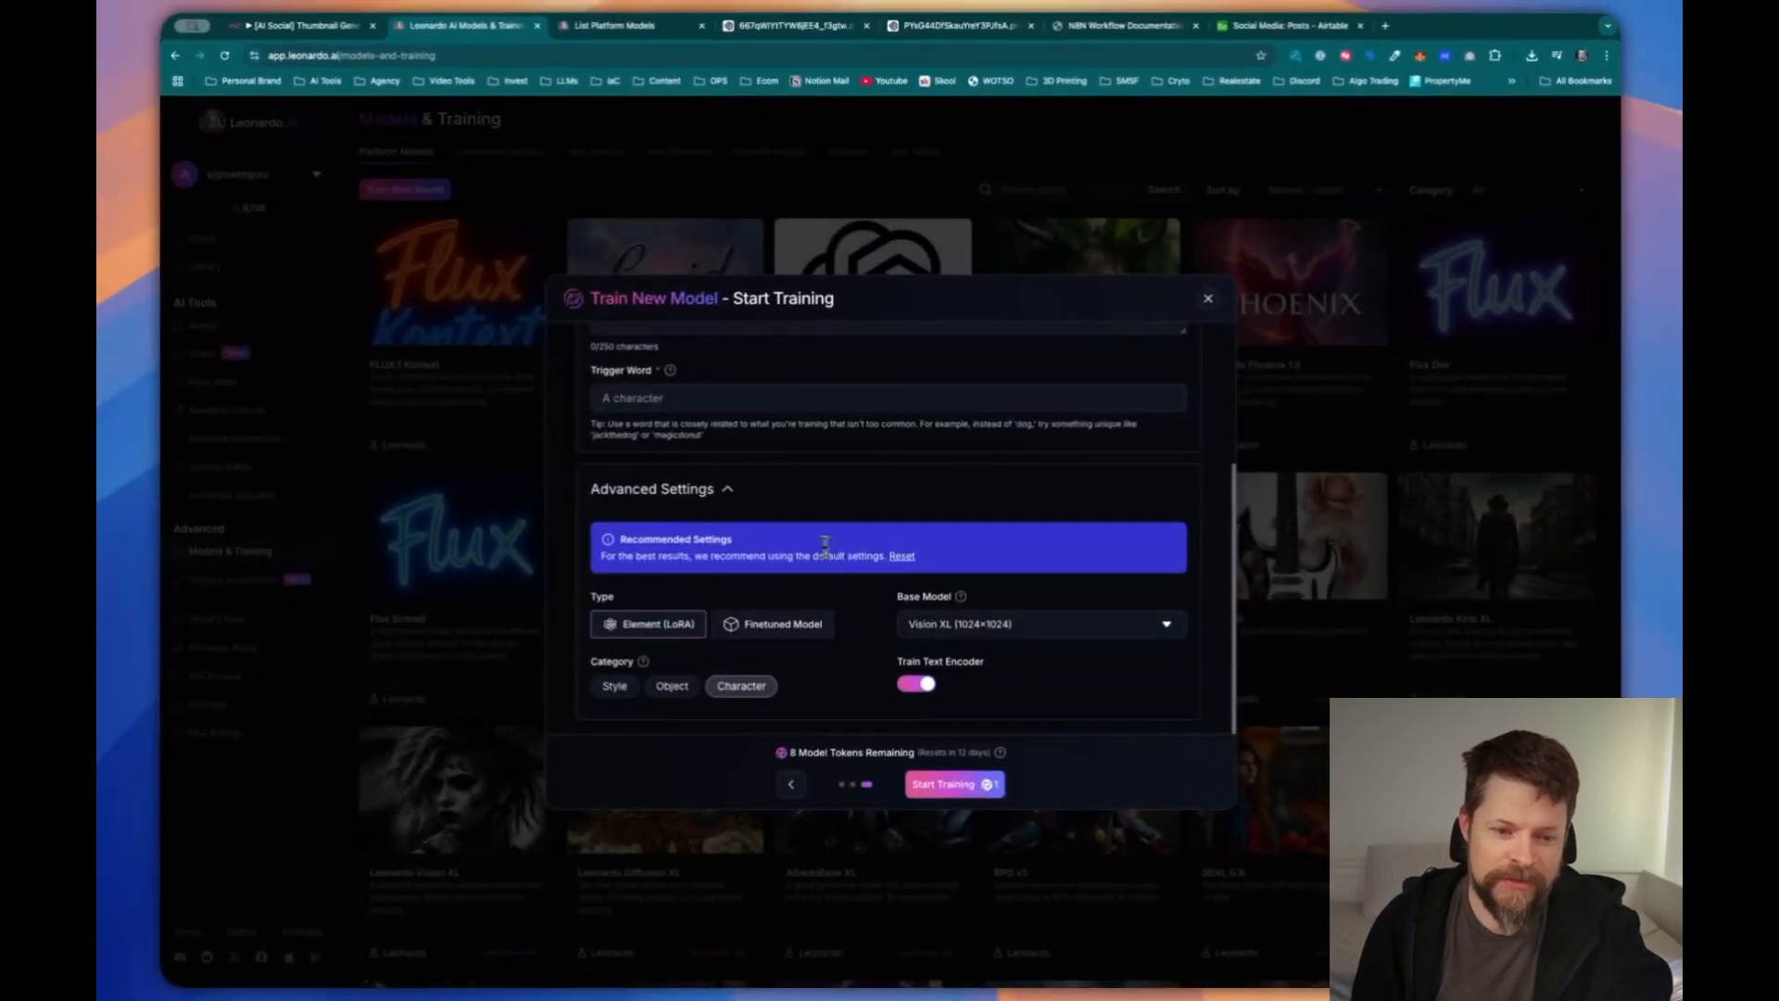
{"action": "left_click", "coordinate": [901, 555]}
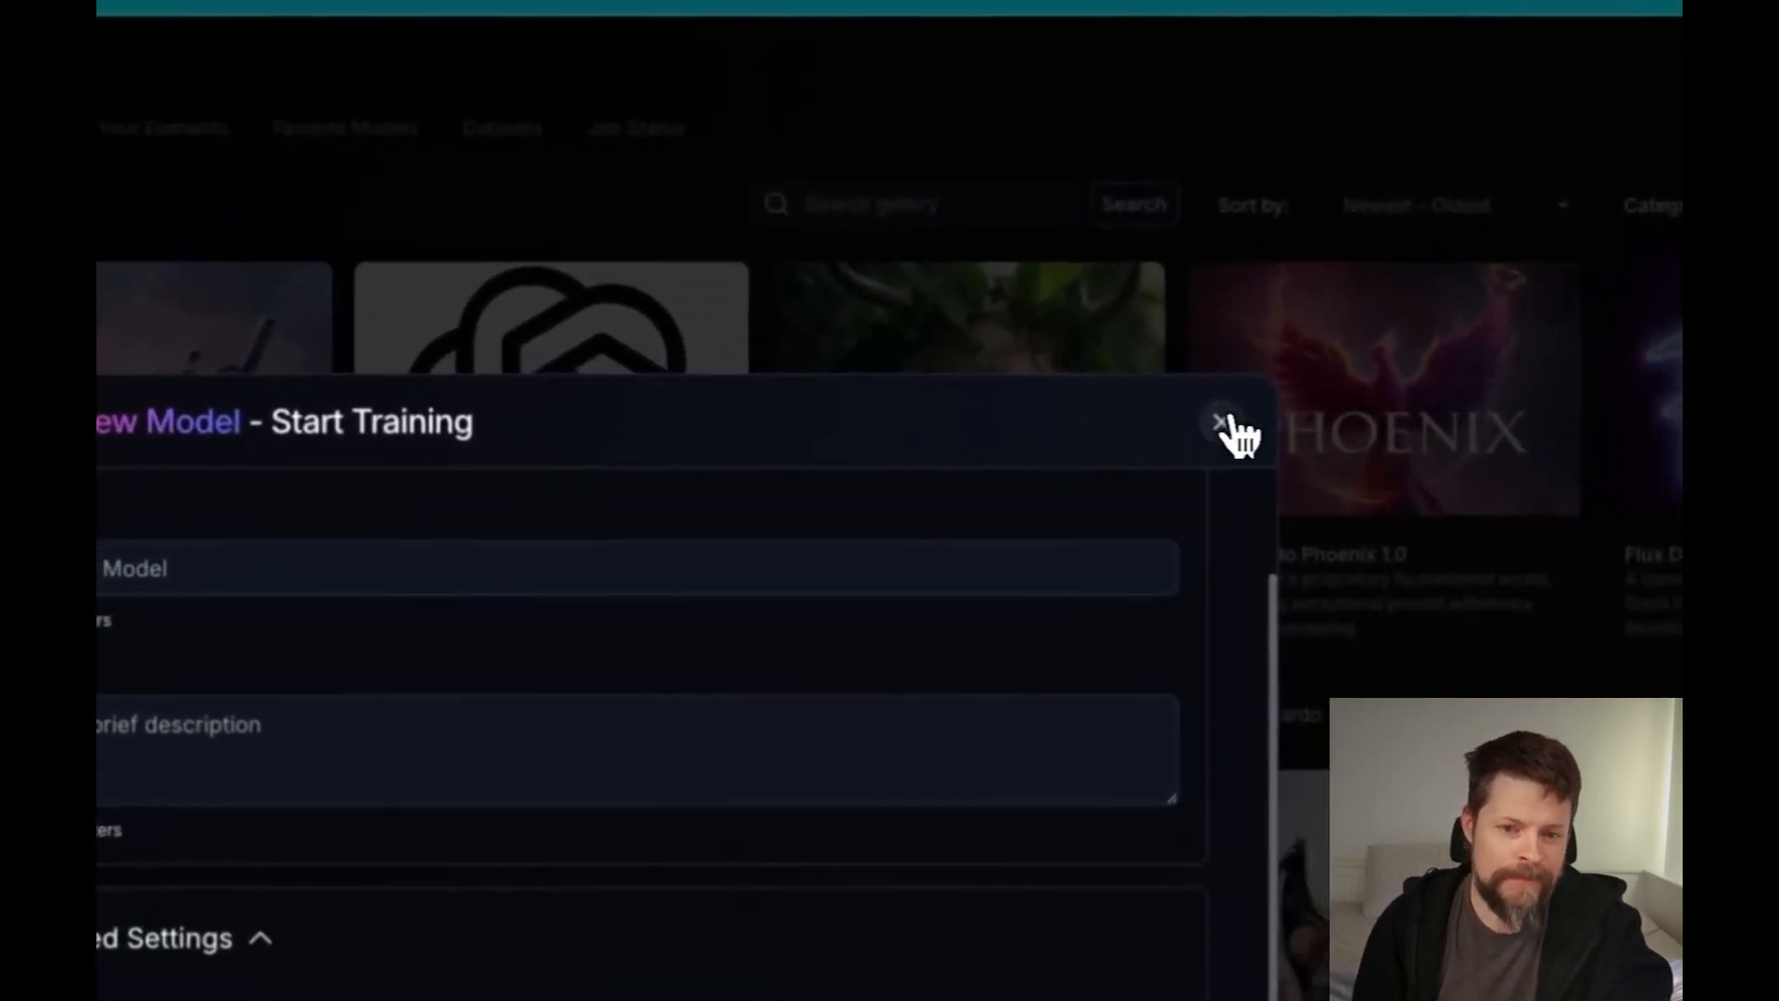
{"action": "left_click", "coordinate": [1514, 38]}
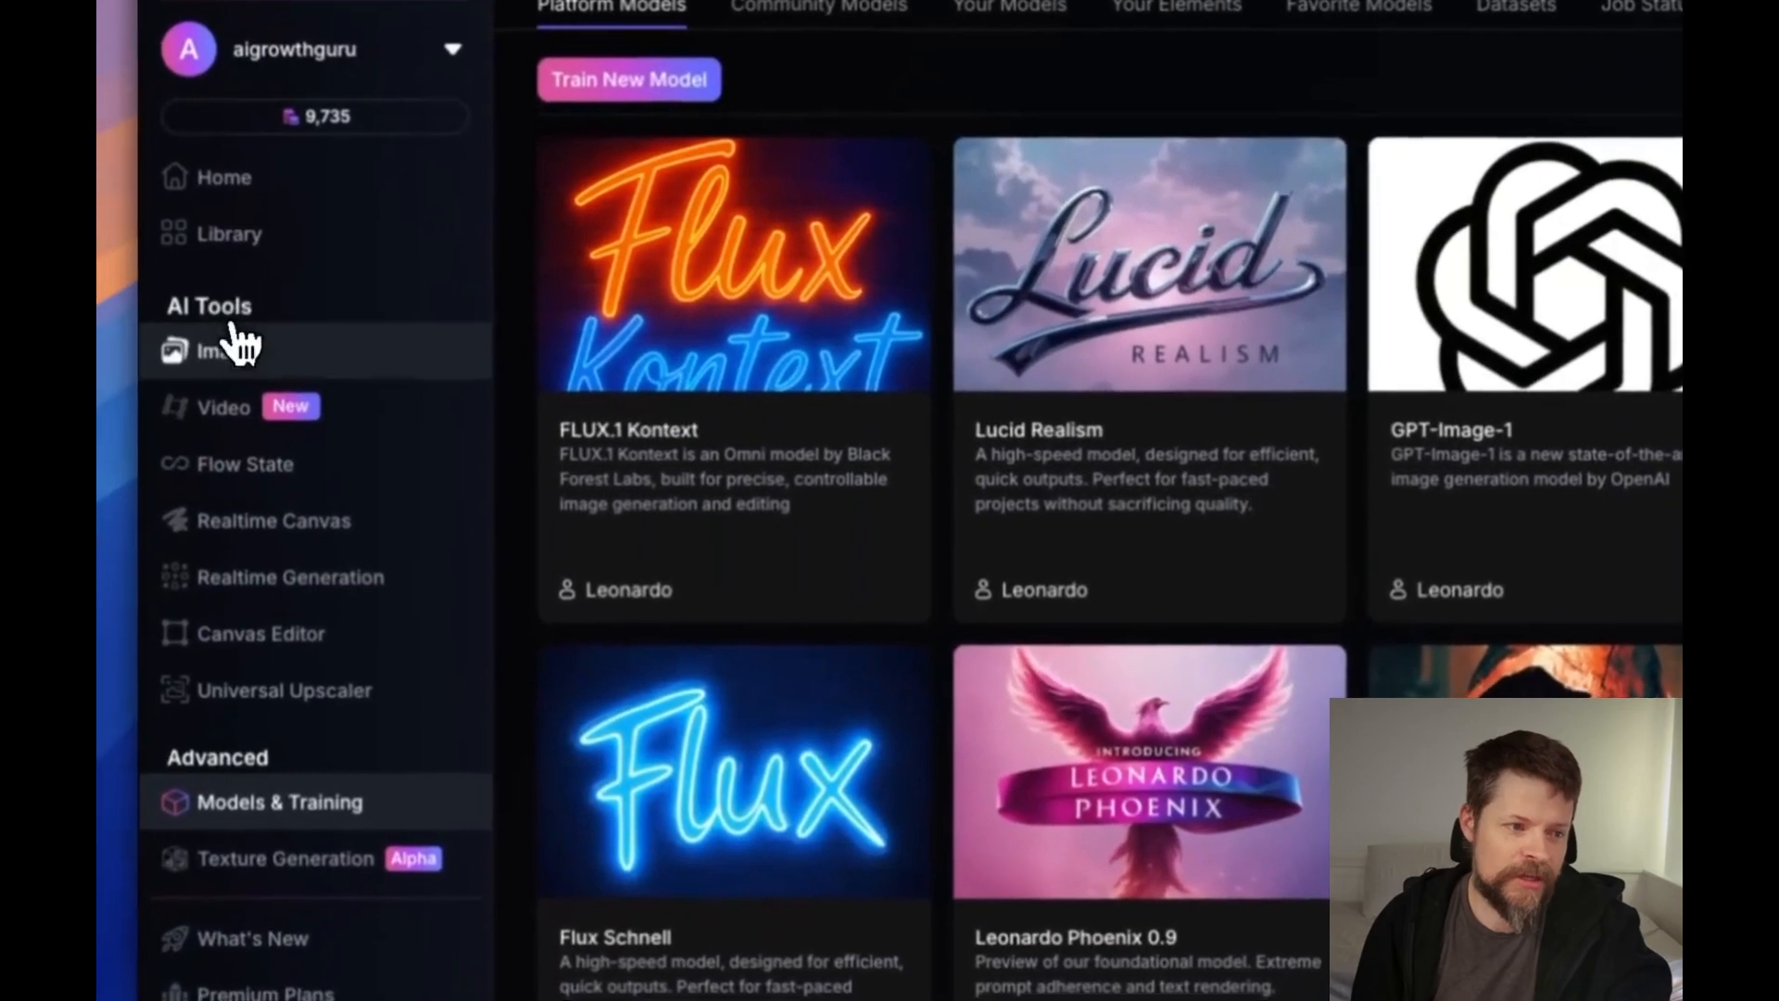
Open Leonardo.Ai's image creation and replace its prompt with the variation 1 prompt copied from n8n's Split Out output
{"action": "left_click", "coordinate": [238, 347]}
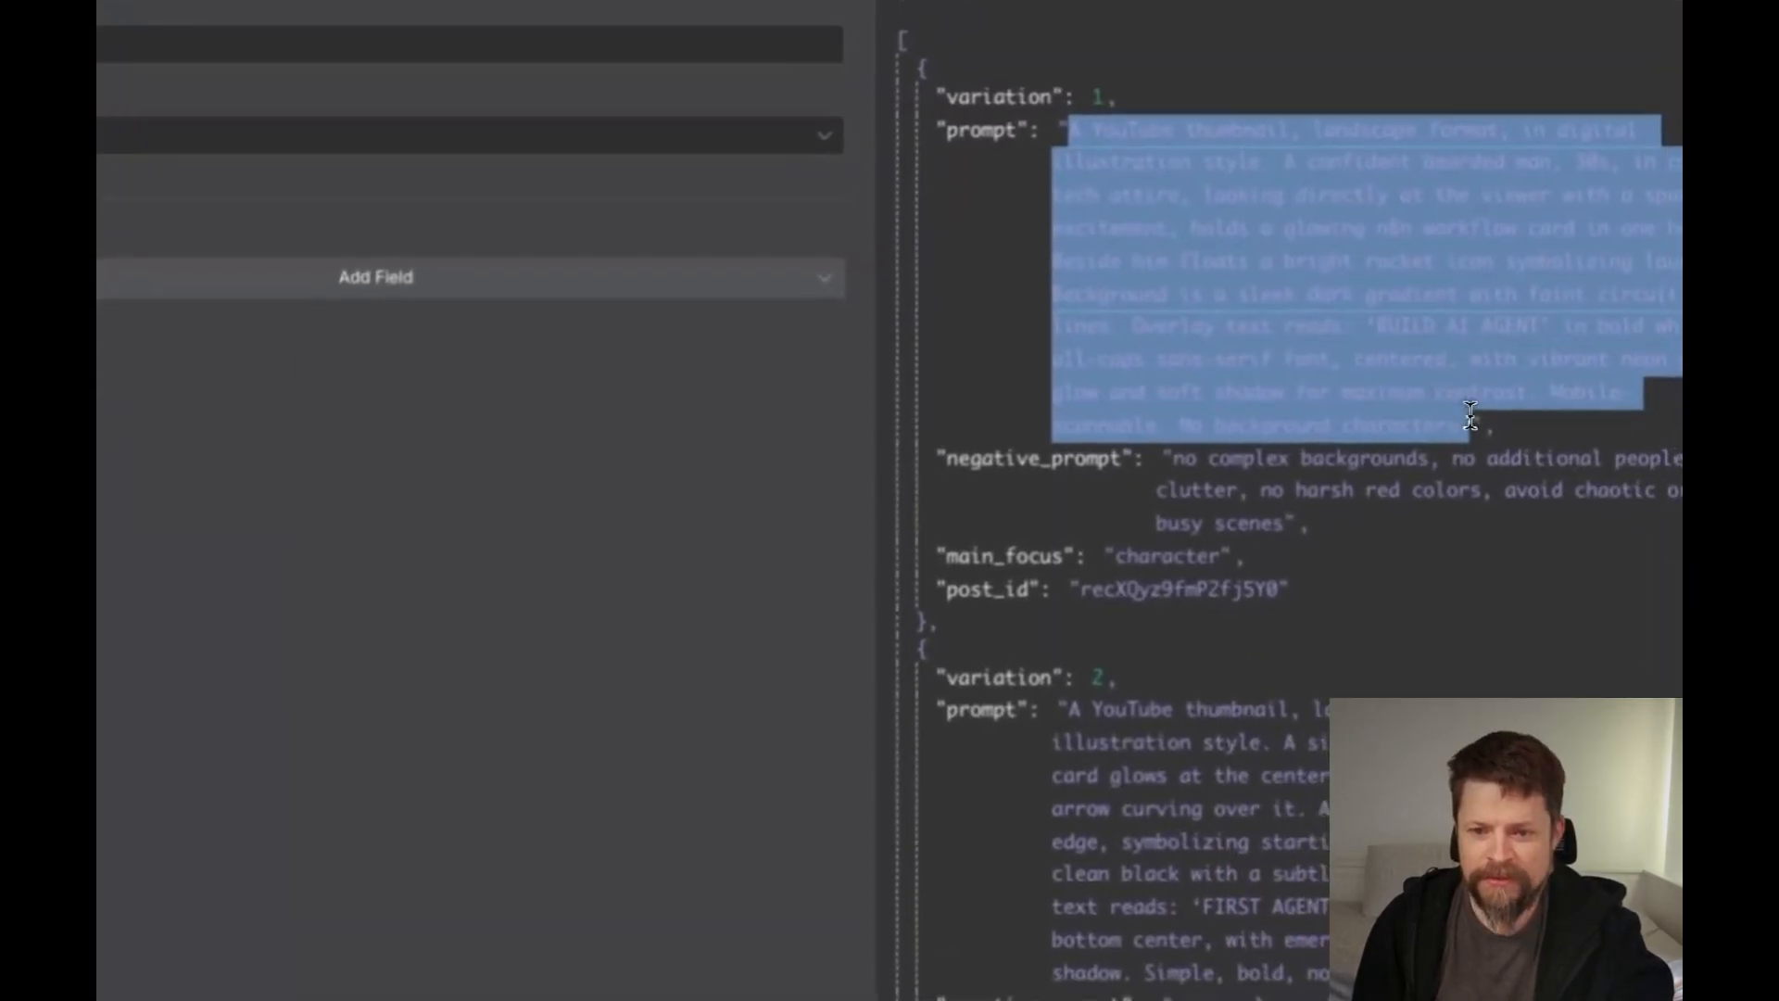
{"action": "left_click", "coordinate": [1443, 326]}
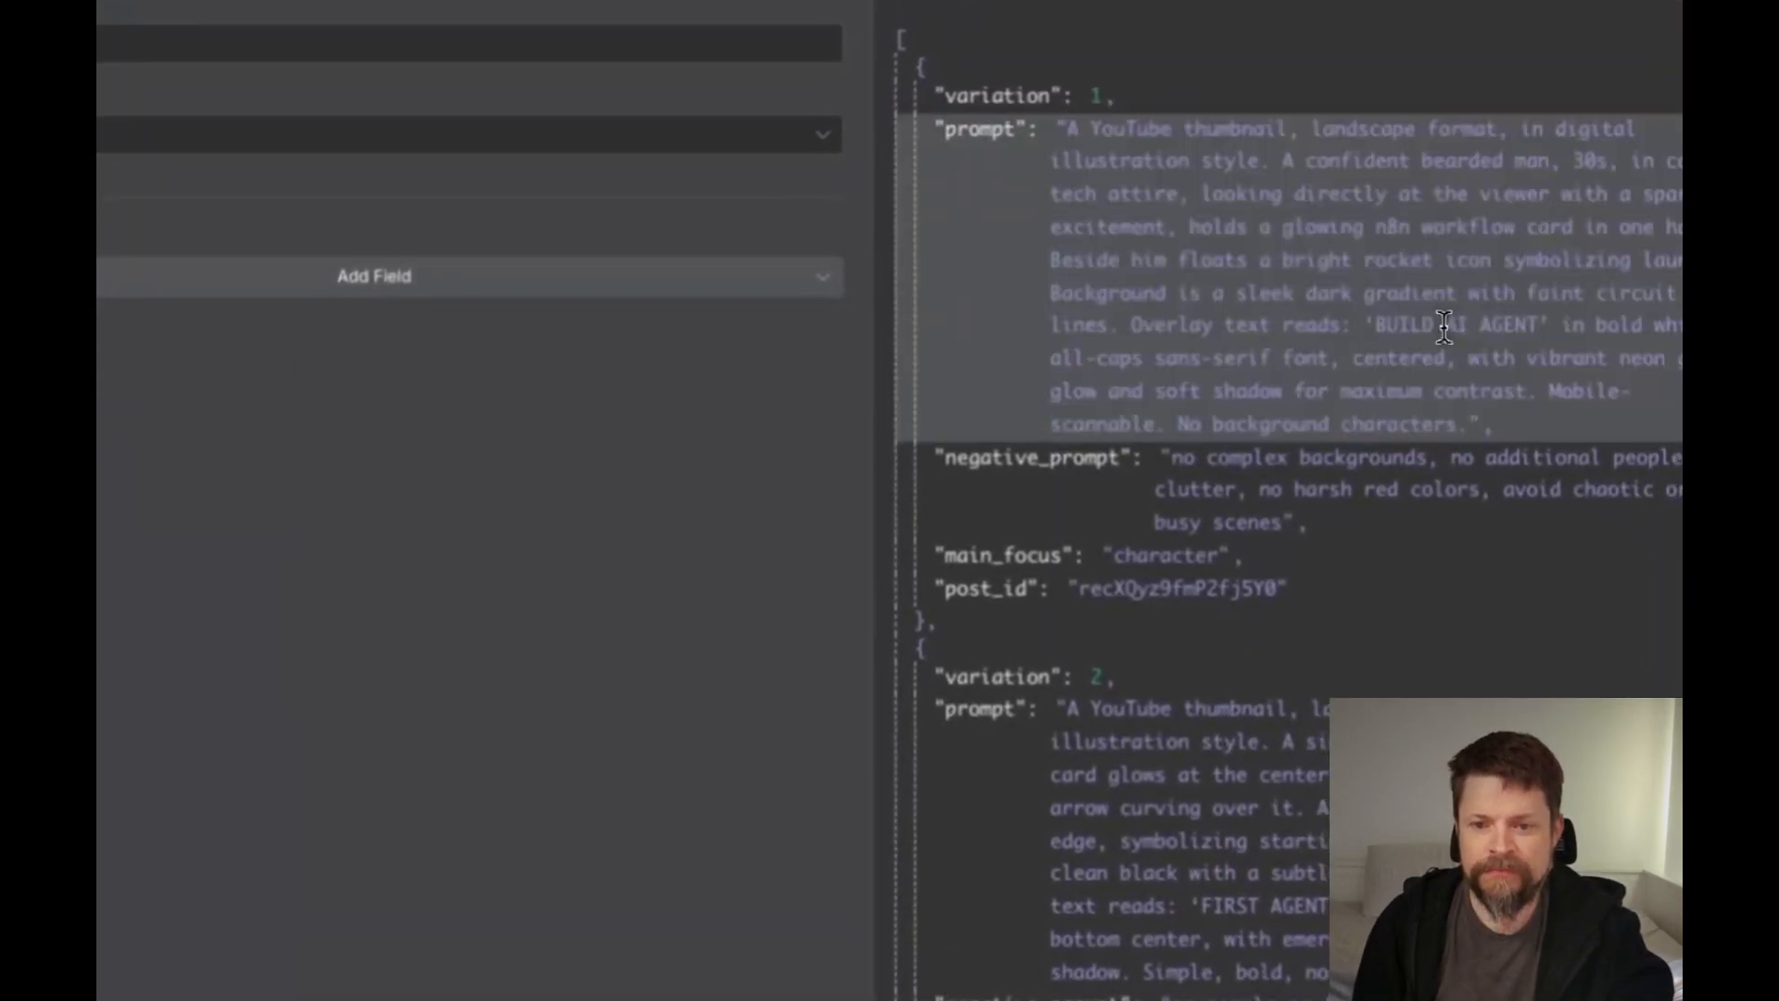
{"action": "left_click_drag", "start_coordinate": [1475, 416], "coordinate": [1066, 134]}
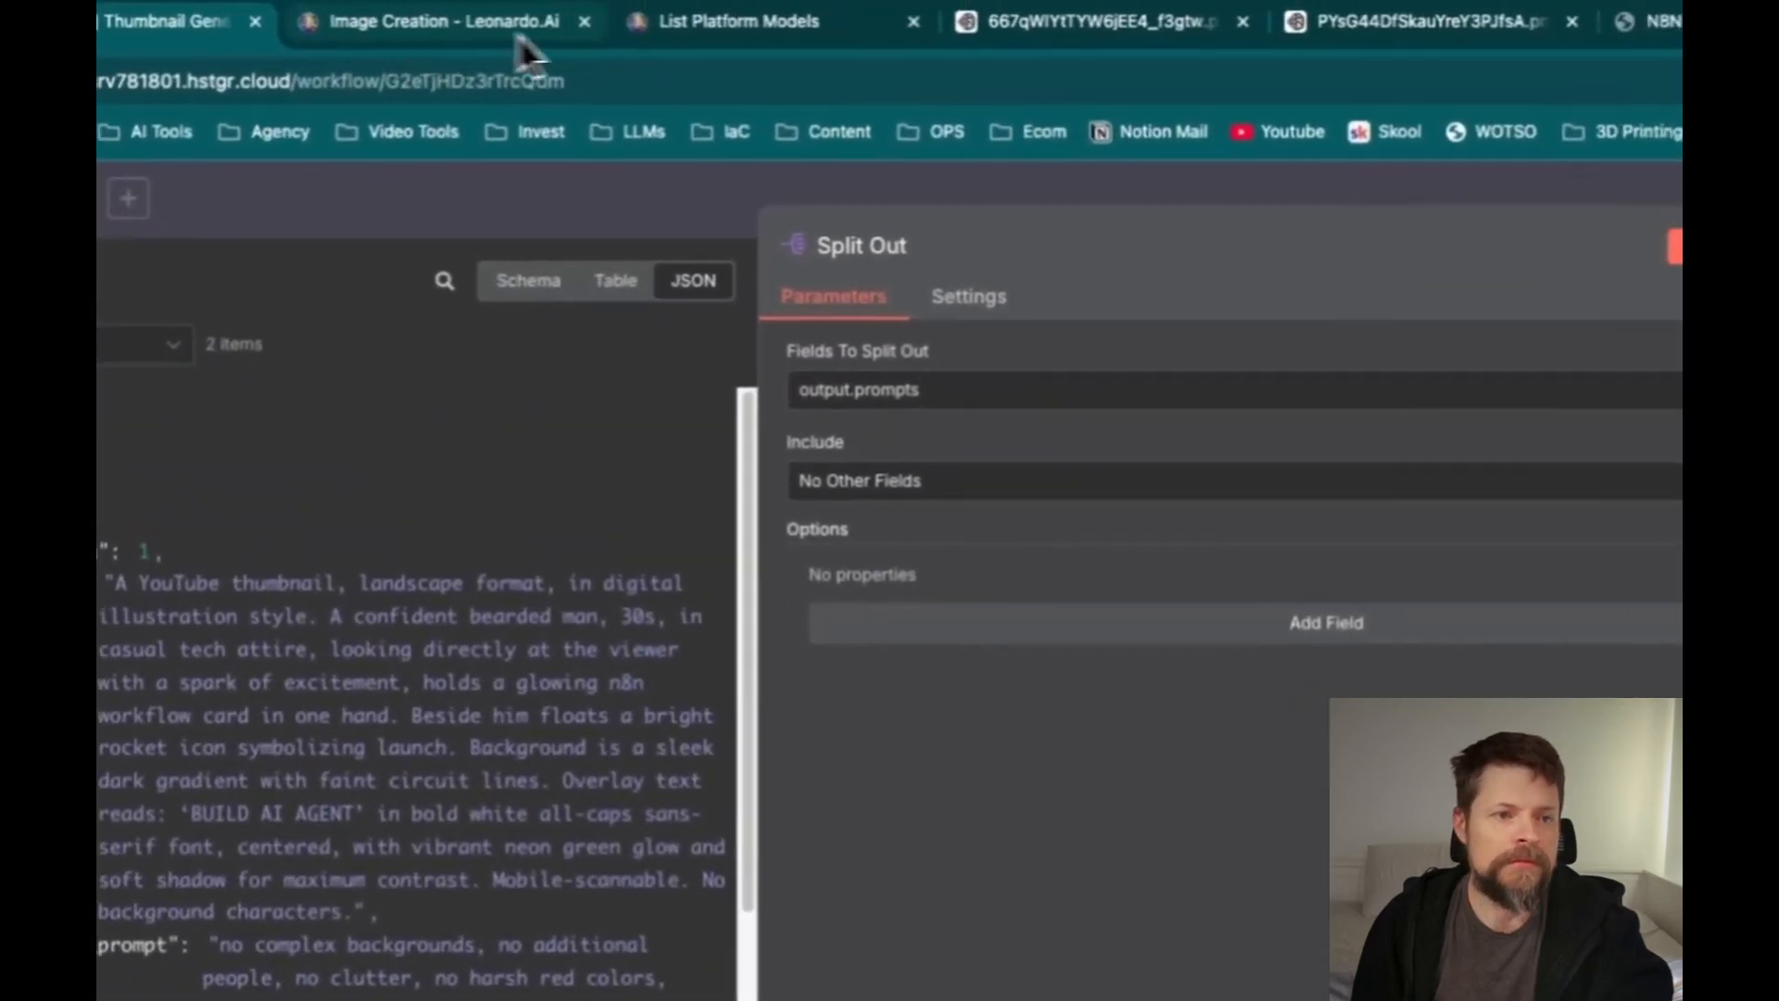
{"action": "left_click", "coordinate": [408, 23]}
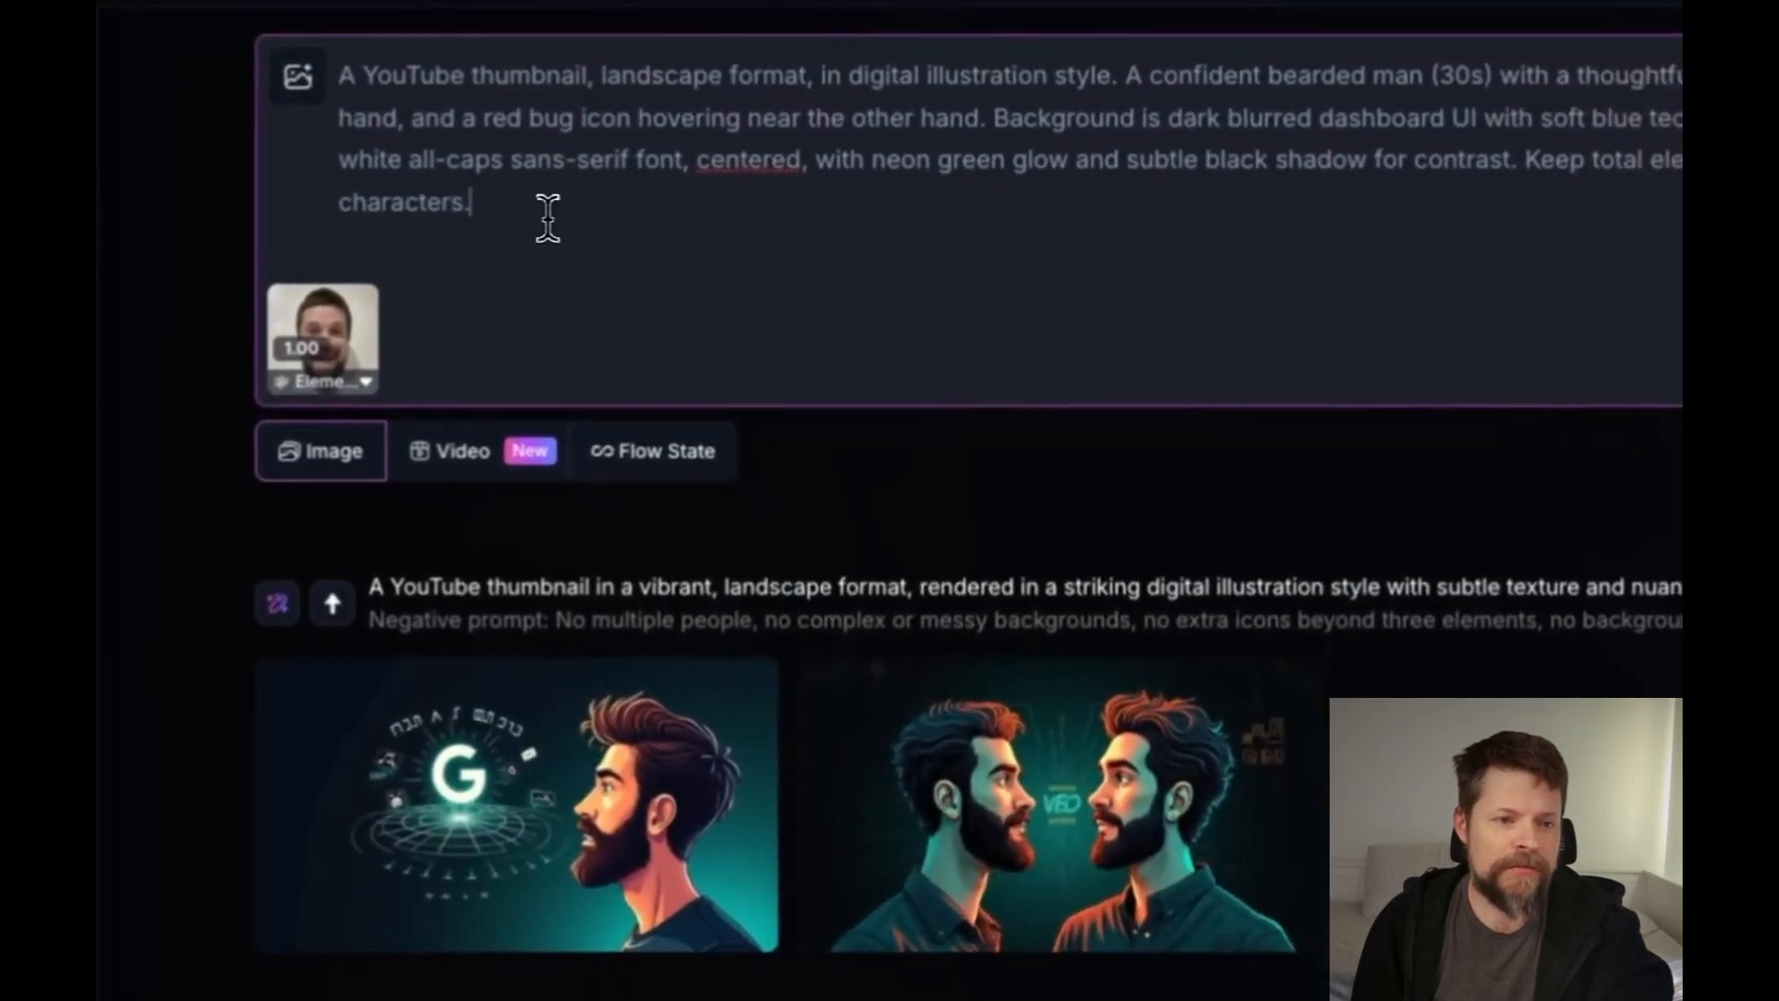
{"action": "left_click_drag", "start_coordinate": [705, 475], "coordinate": [388, 336]}
{"action": "key", "text": "ctrl+v"}
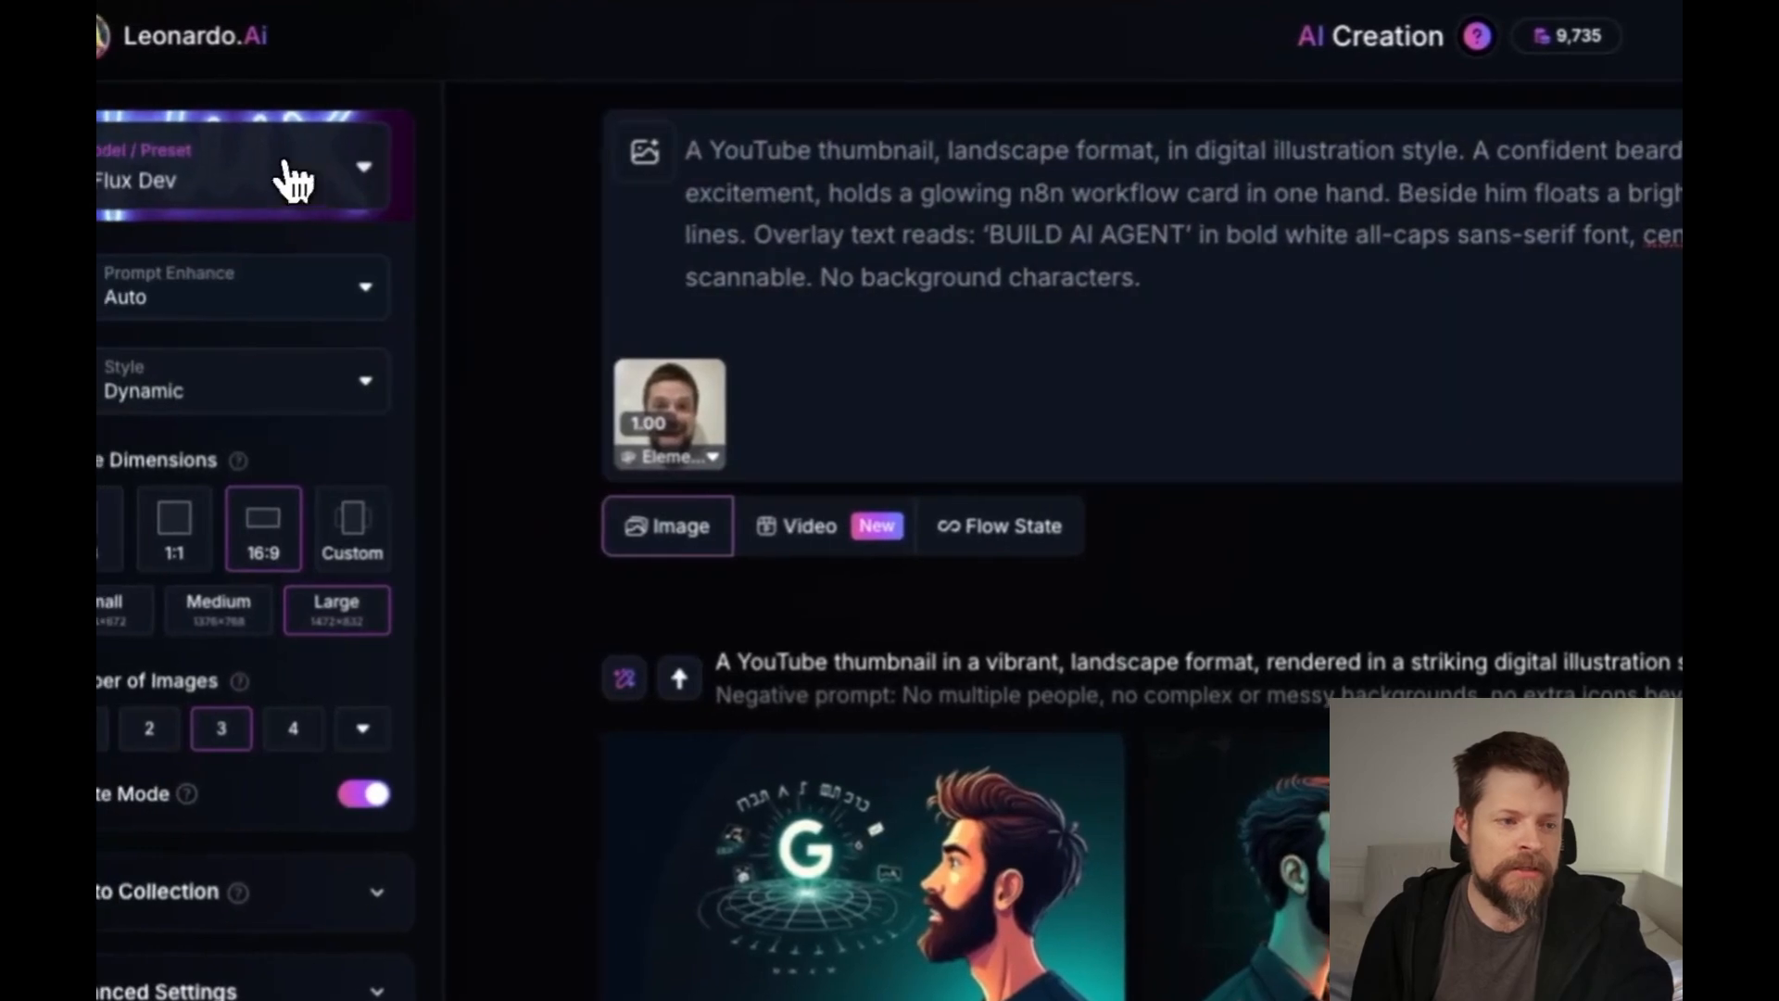
Check the model and style options, keep Flux Dev, Dynamic style and three images, and generate the thumbnails
{"action": "left_click", "coordinate": [139, 187]}
{"action": "left_click", "coordinate": [1518, 108]}
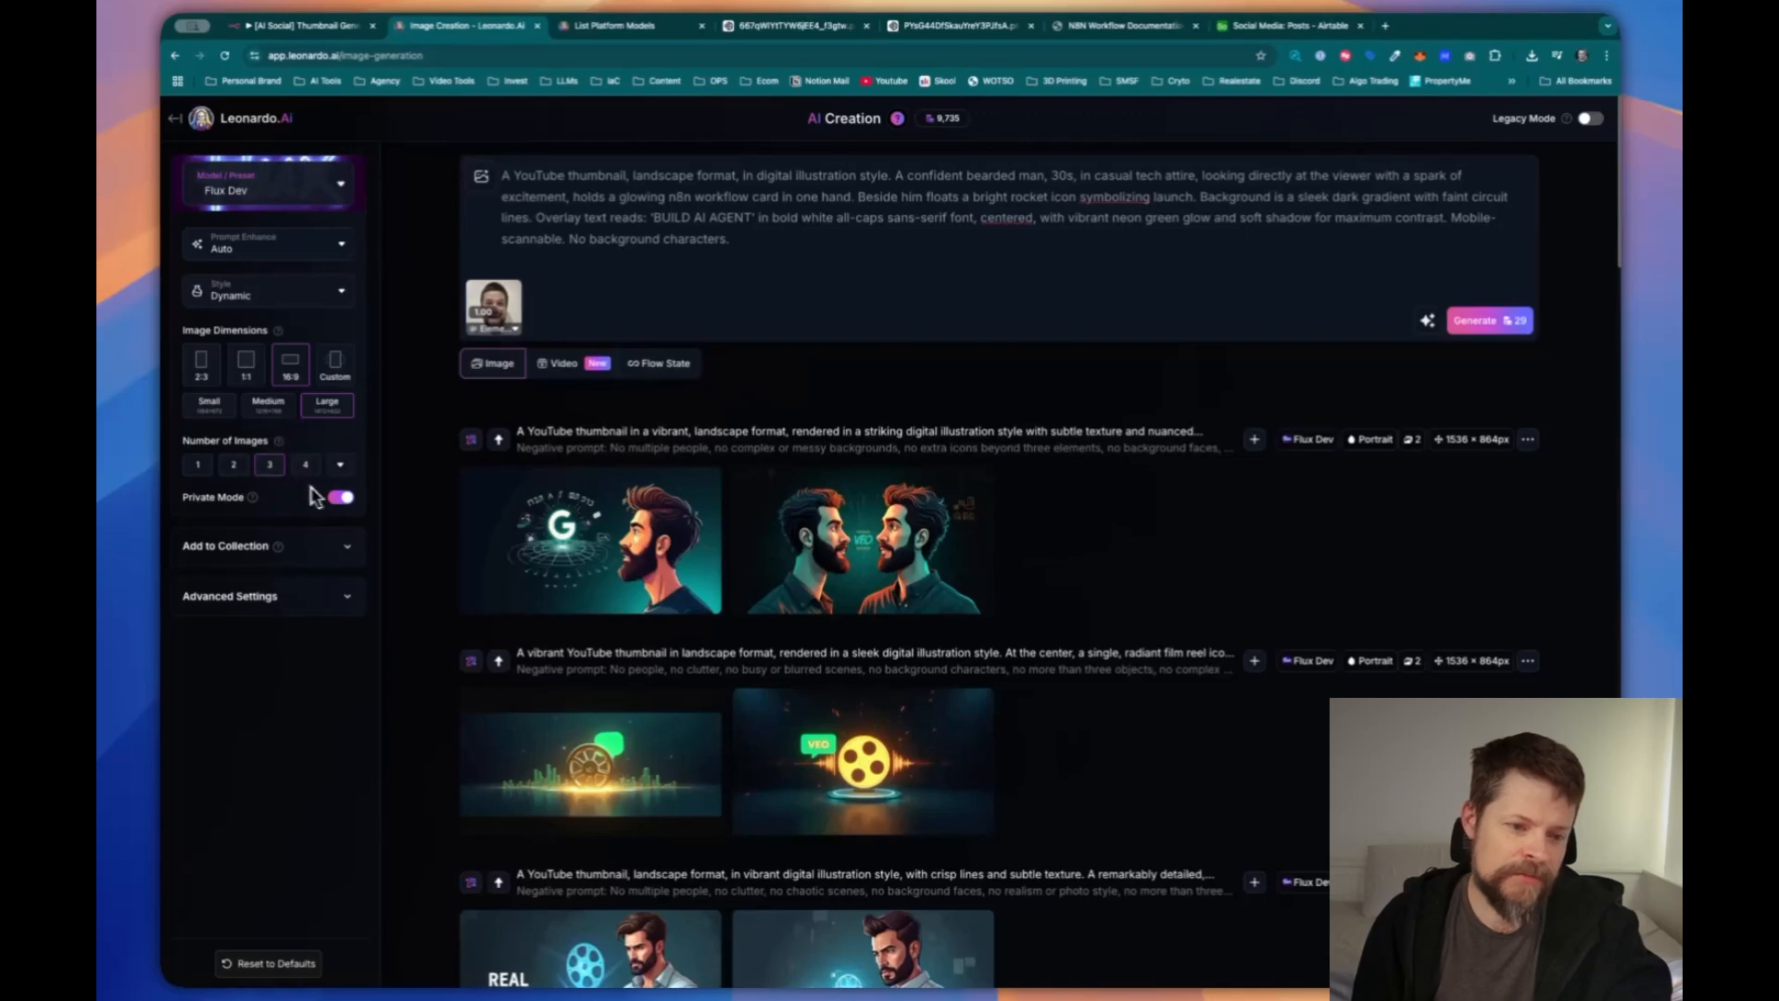
{"action": "left_click", "coordinate": [270, 466]}
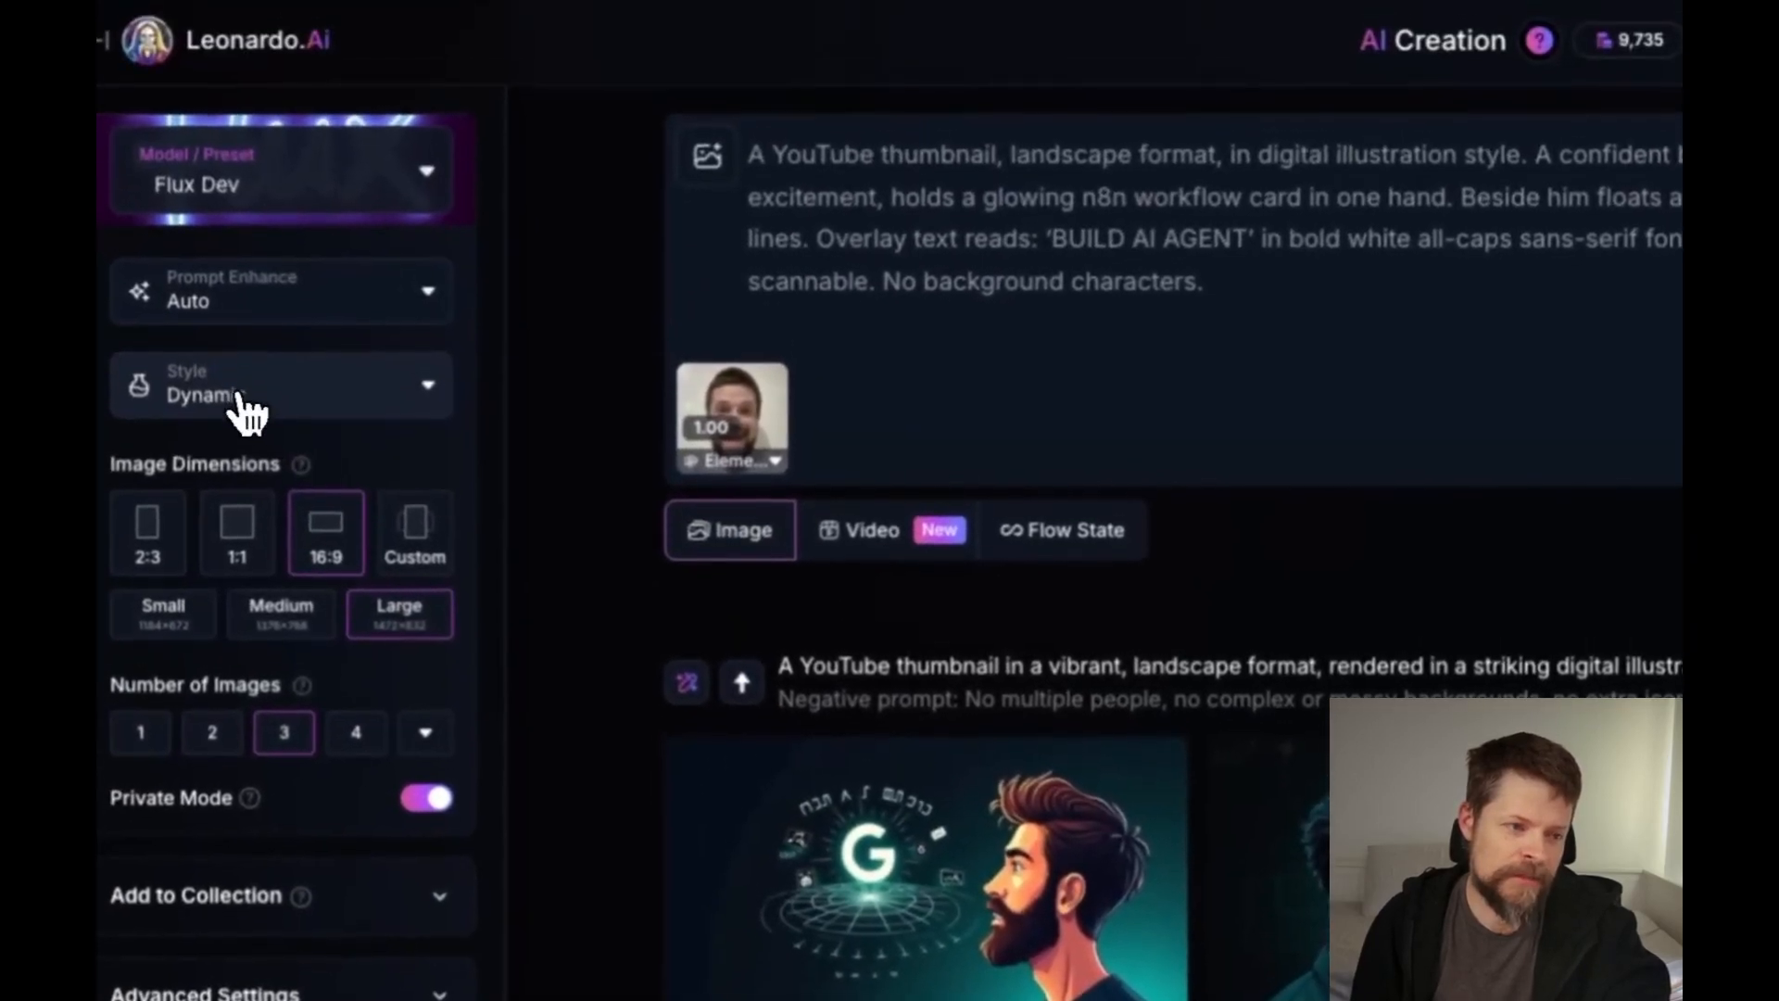
{"action": "left_click", "coordinate": [236, 119]}
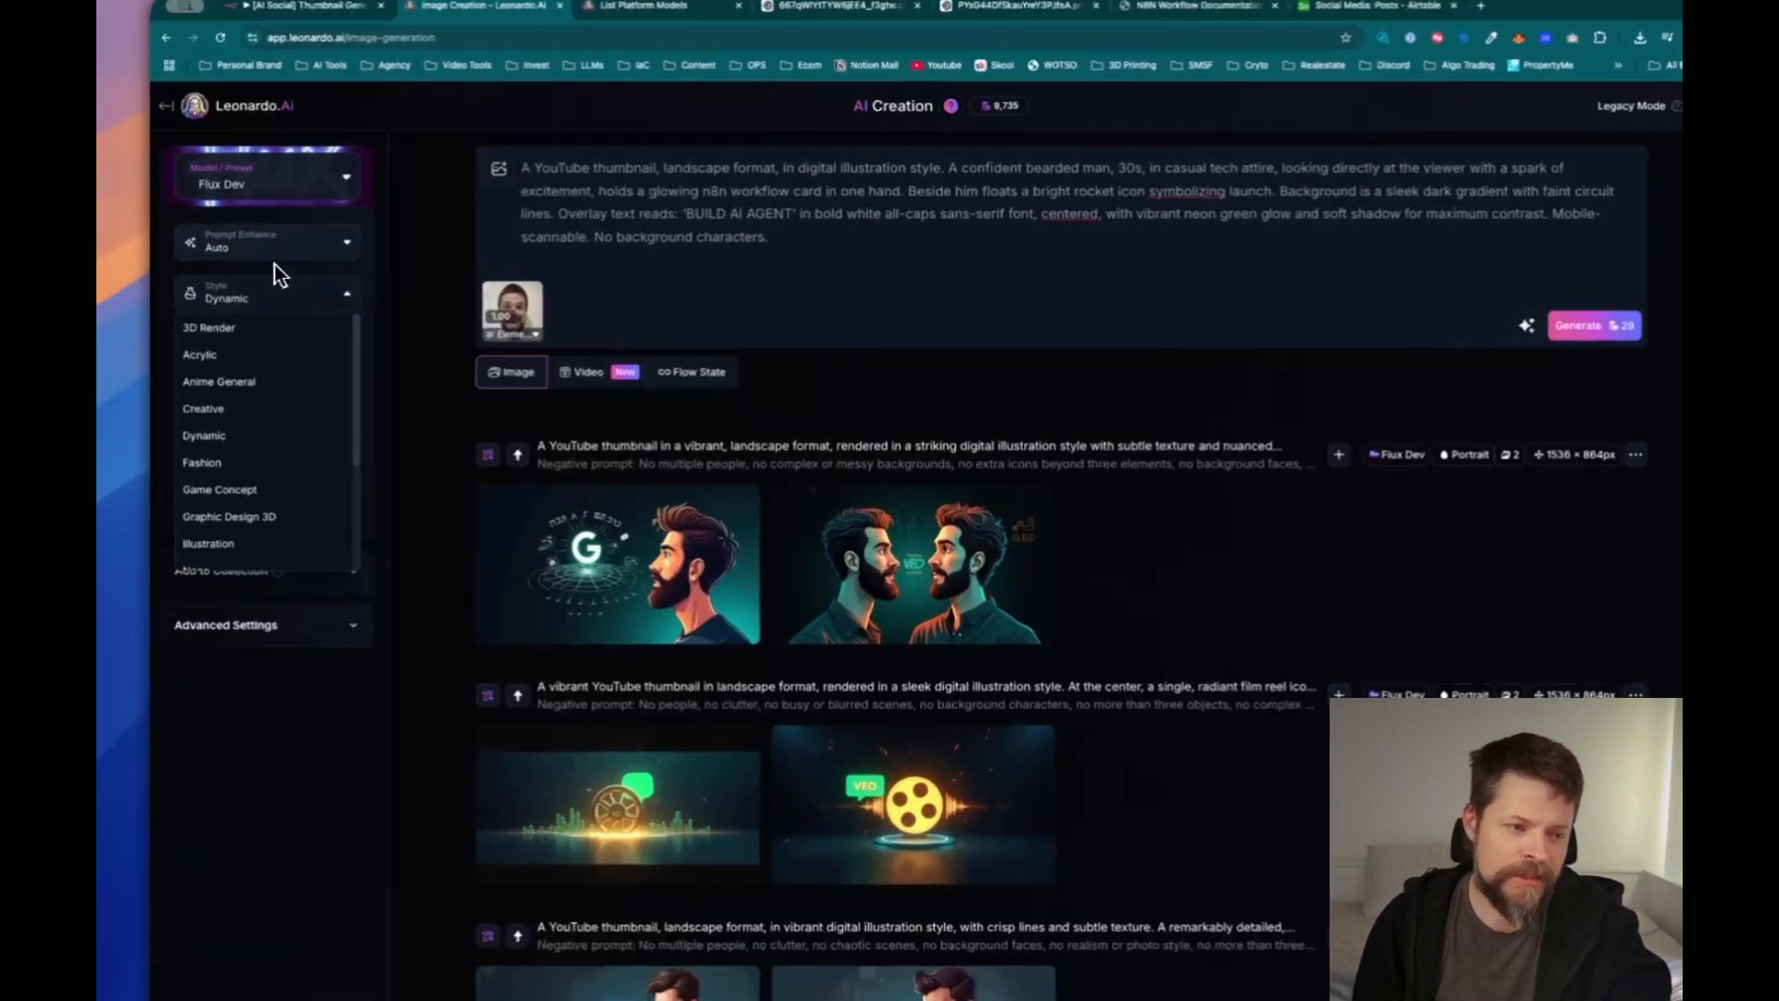
{"action": "left_click", "coordinate": [268, 290]}
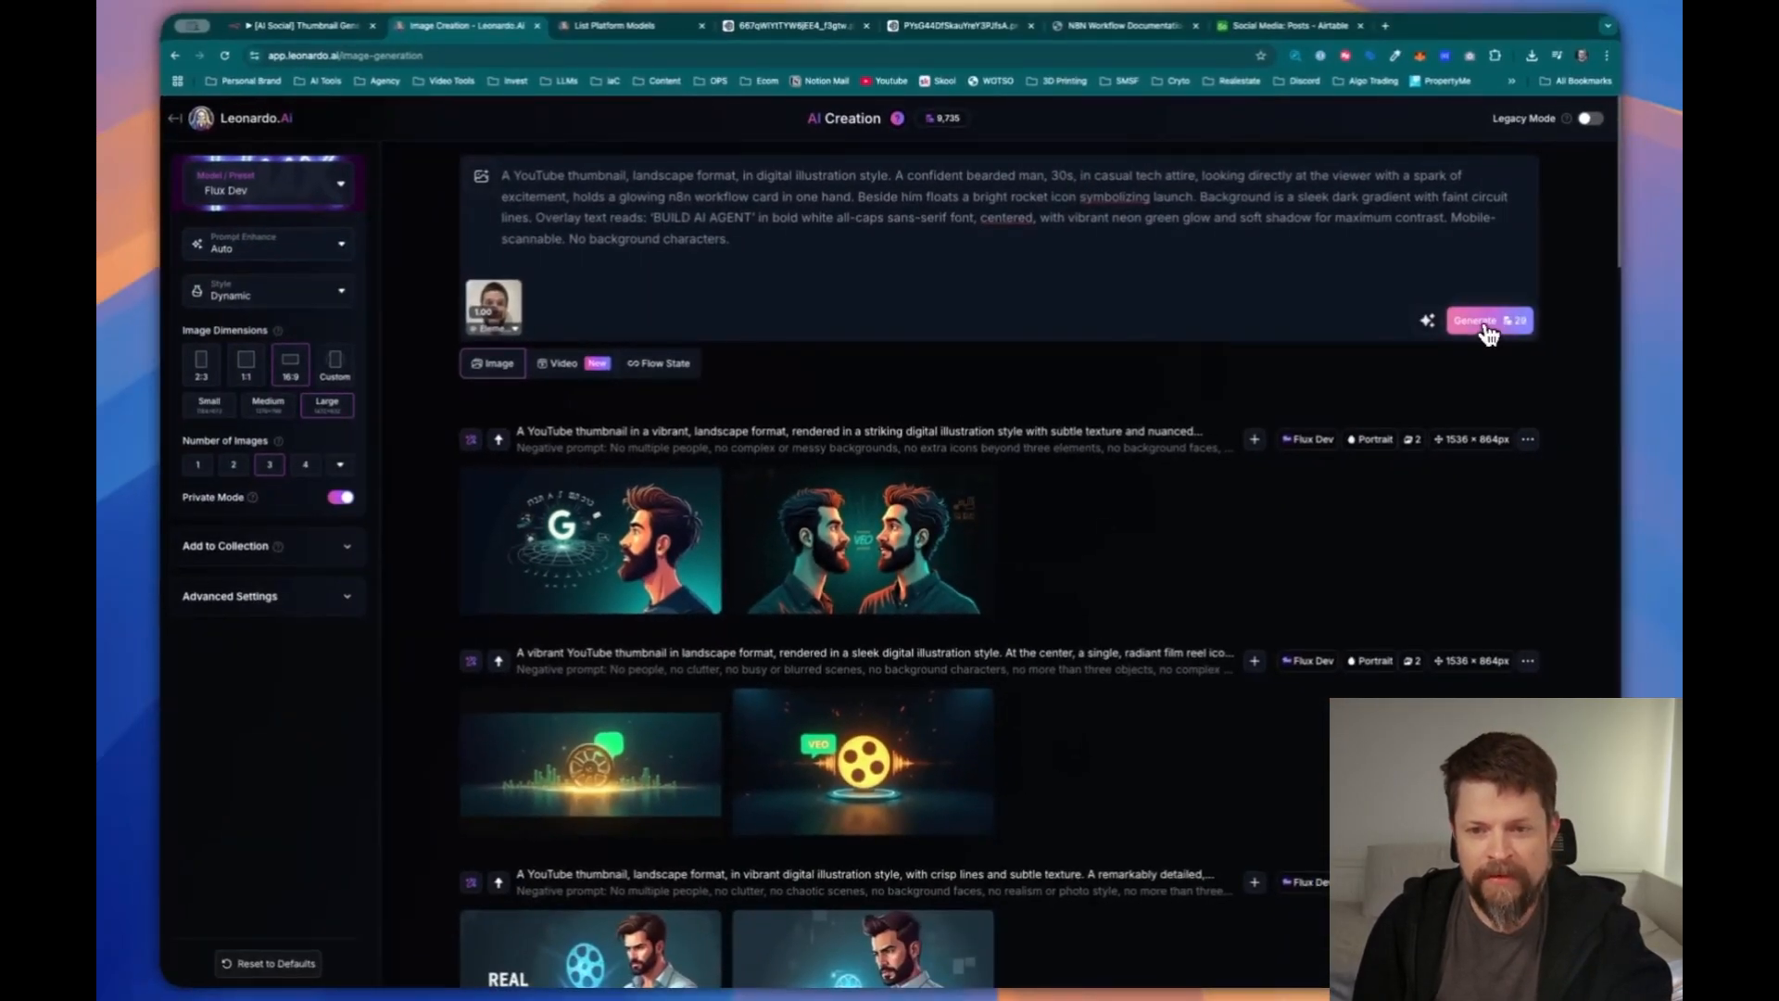
{"action": "left_click", "coordinate": [1482, 324]}
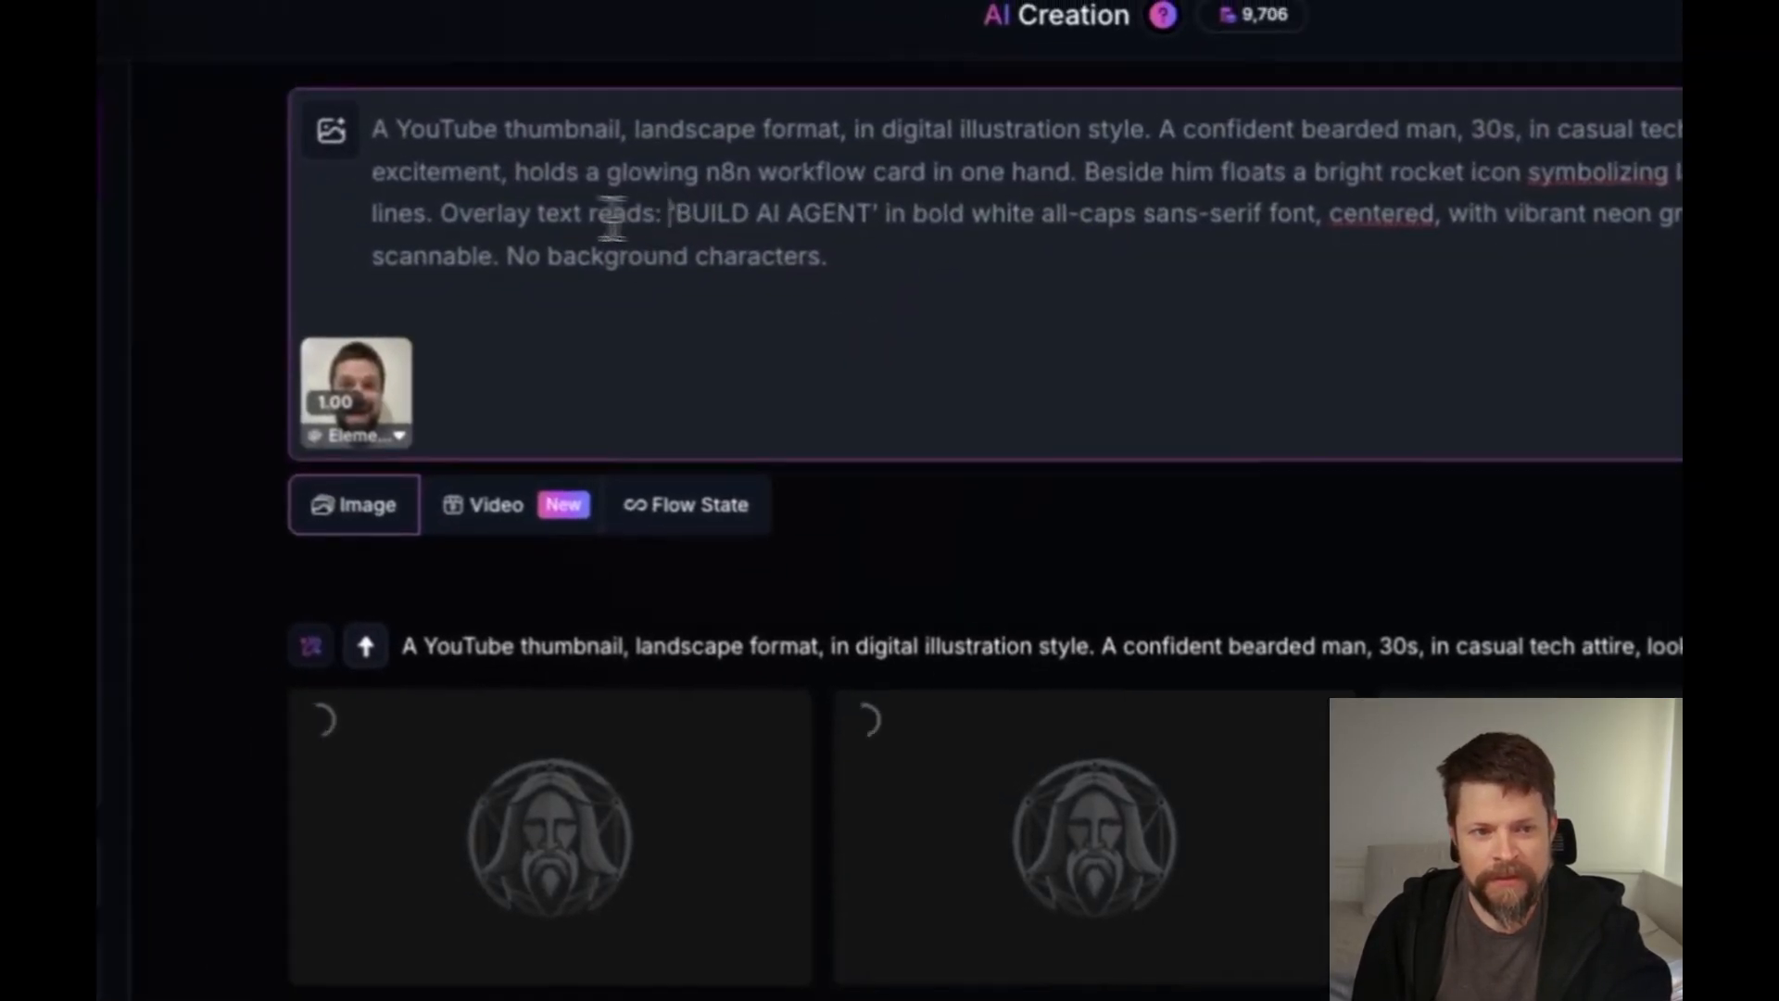
Examine the prompt's 'BUILD AI AGENT' overlay text and its description of the man's attire and expression
{"action": "left_click_drag", "start_coordinate": [692, 214], "coordinate": [869, 200]}
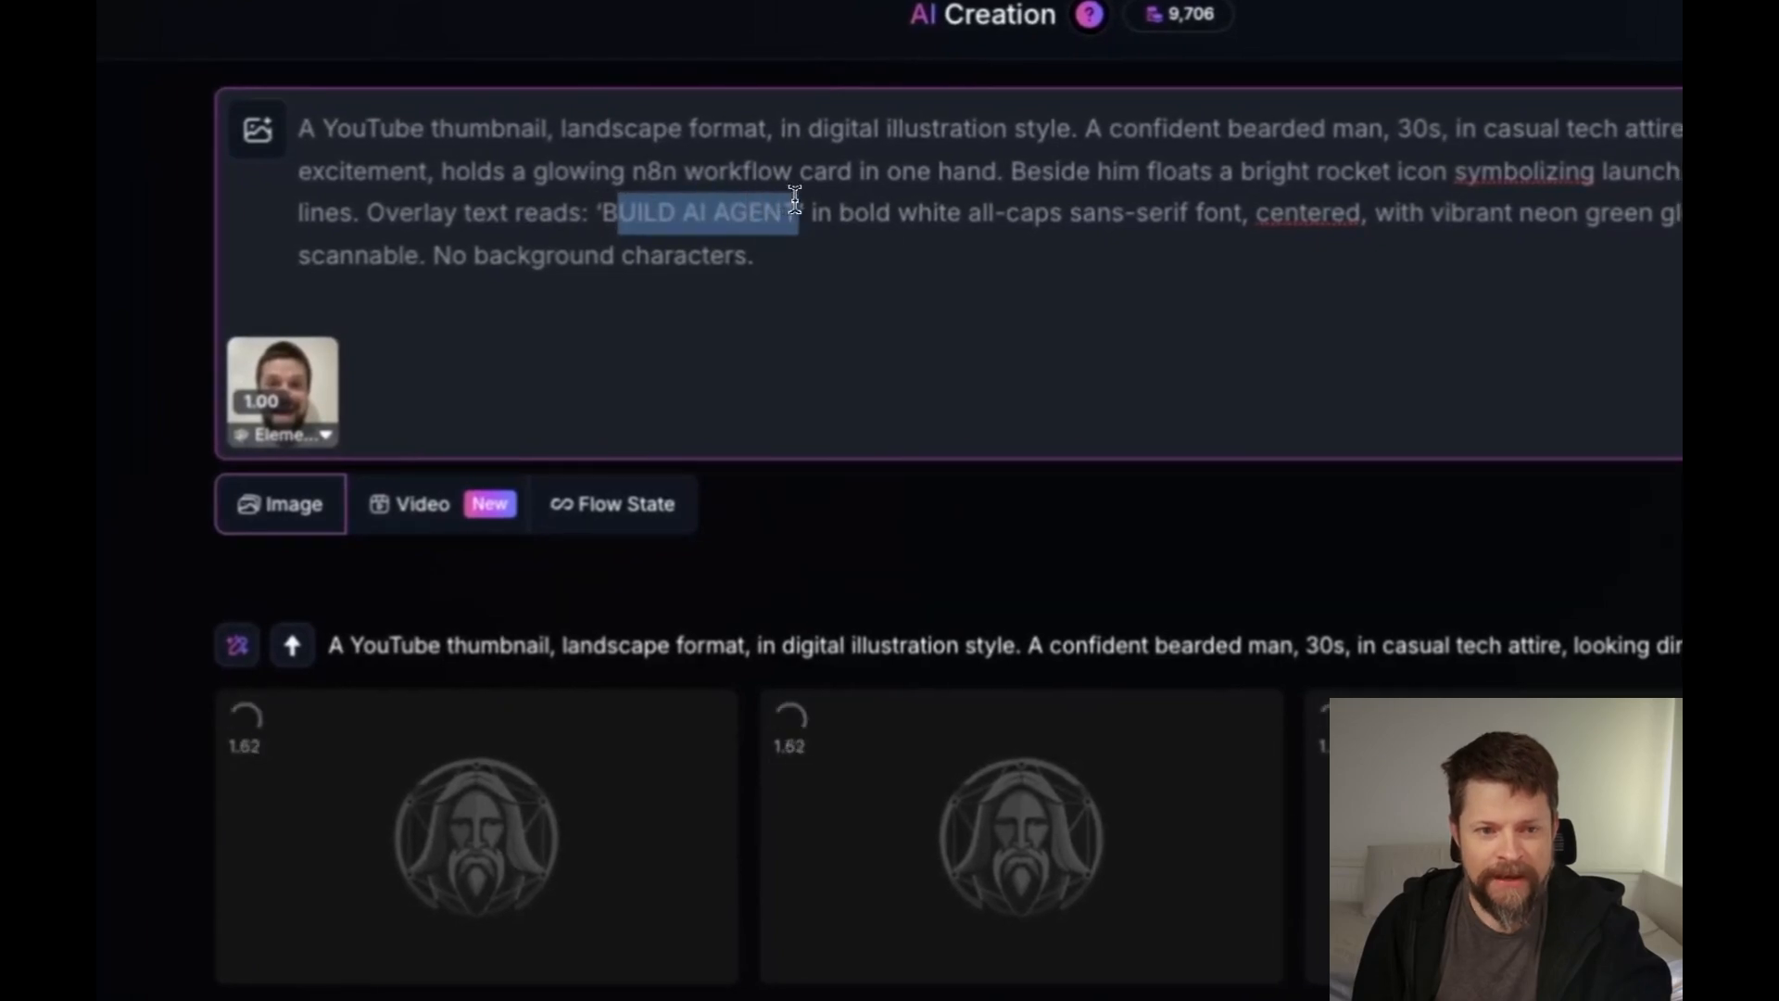
{"action": "left_click", "coordinate": [795, 199]}
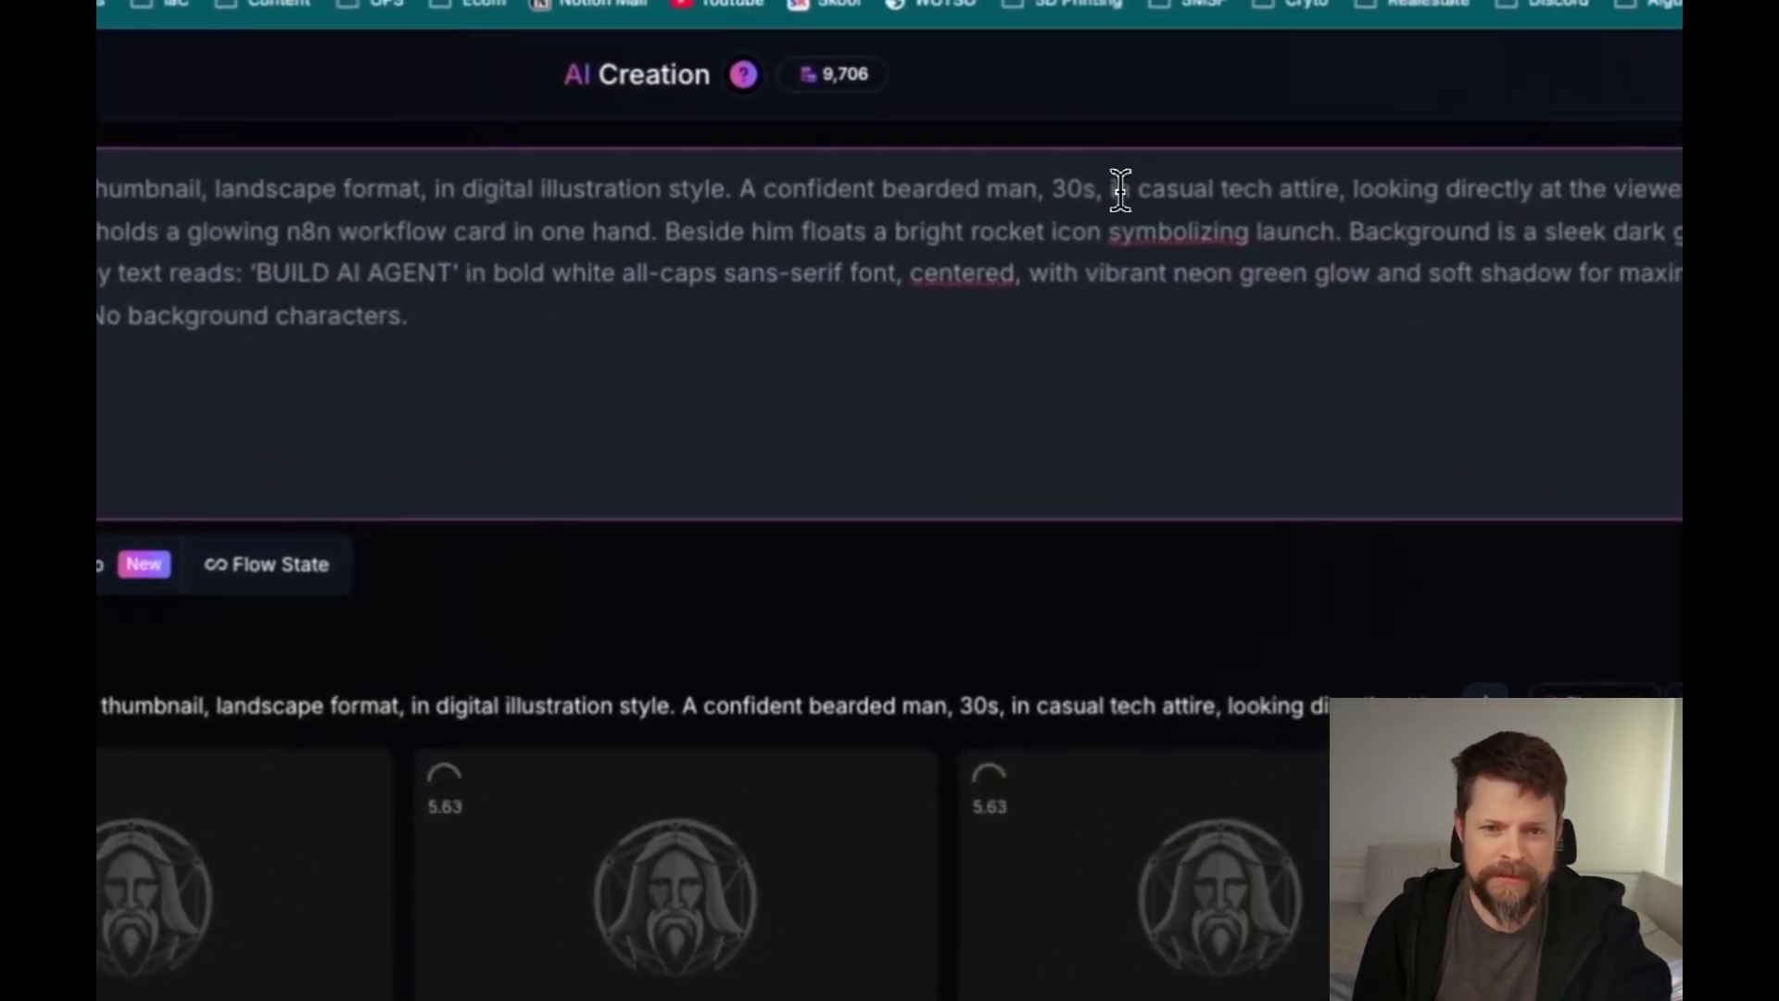
{"action": "left_click_drag", "start_coordinate": [1120, 190], "coordinate": [1520, 190]}
{"action": "left_click_drag", "start_coordinate": [1280, 180], "coordinate": [0, 222]}
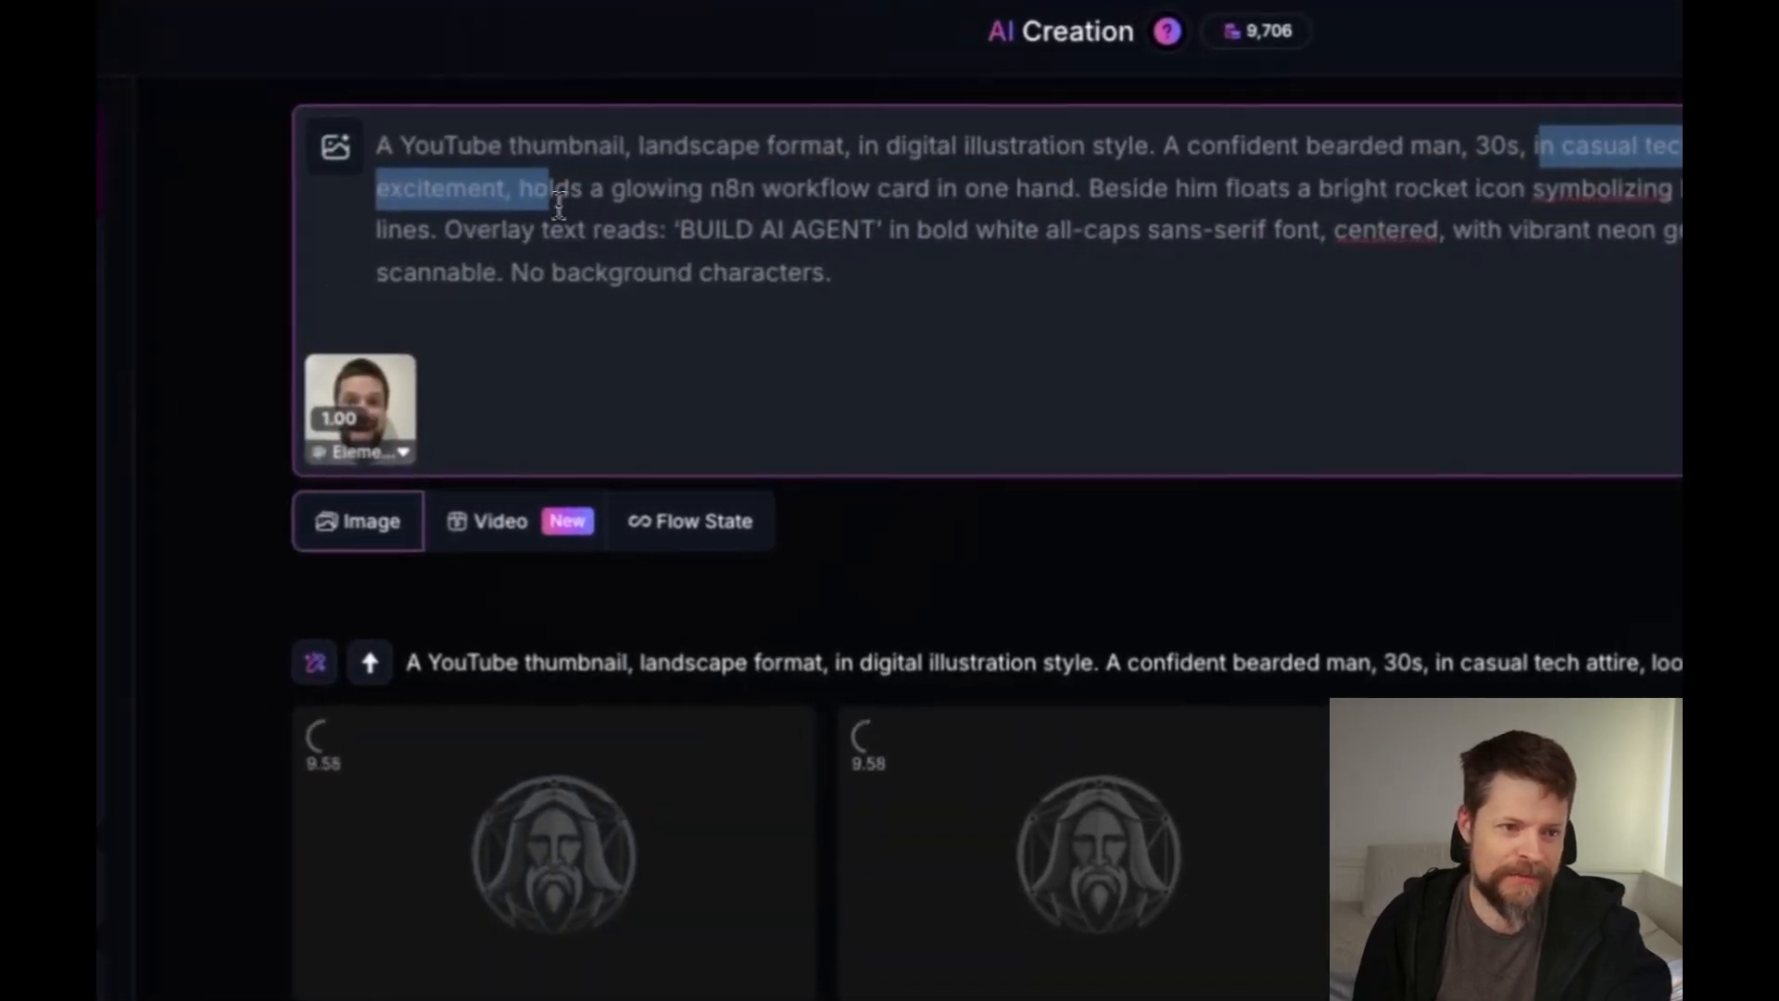
{"action": "left_click_drag", "start_coordinate": [559, 204], "coordinate": [510, 189]}
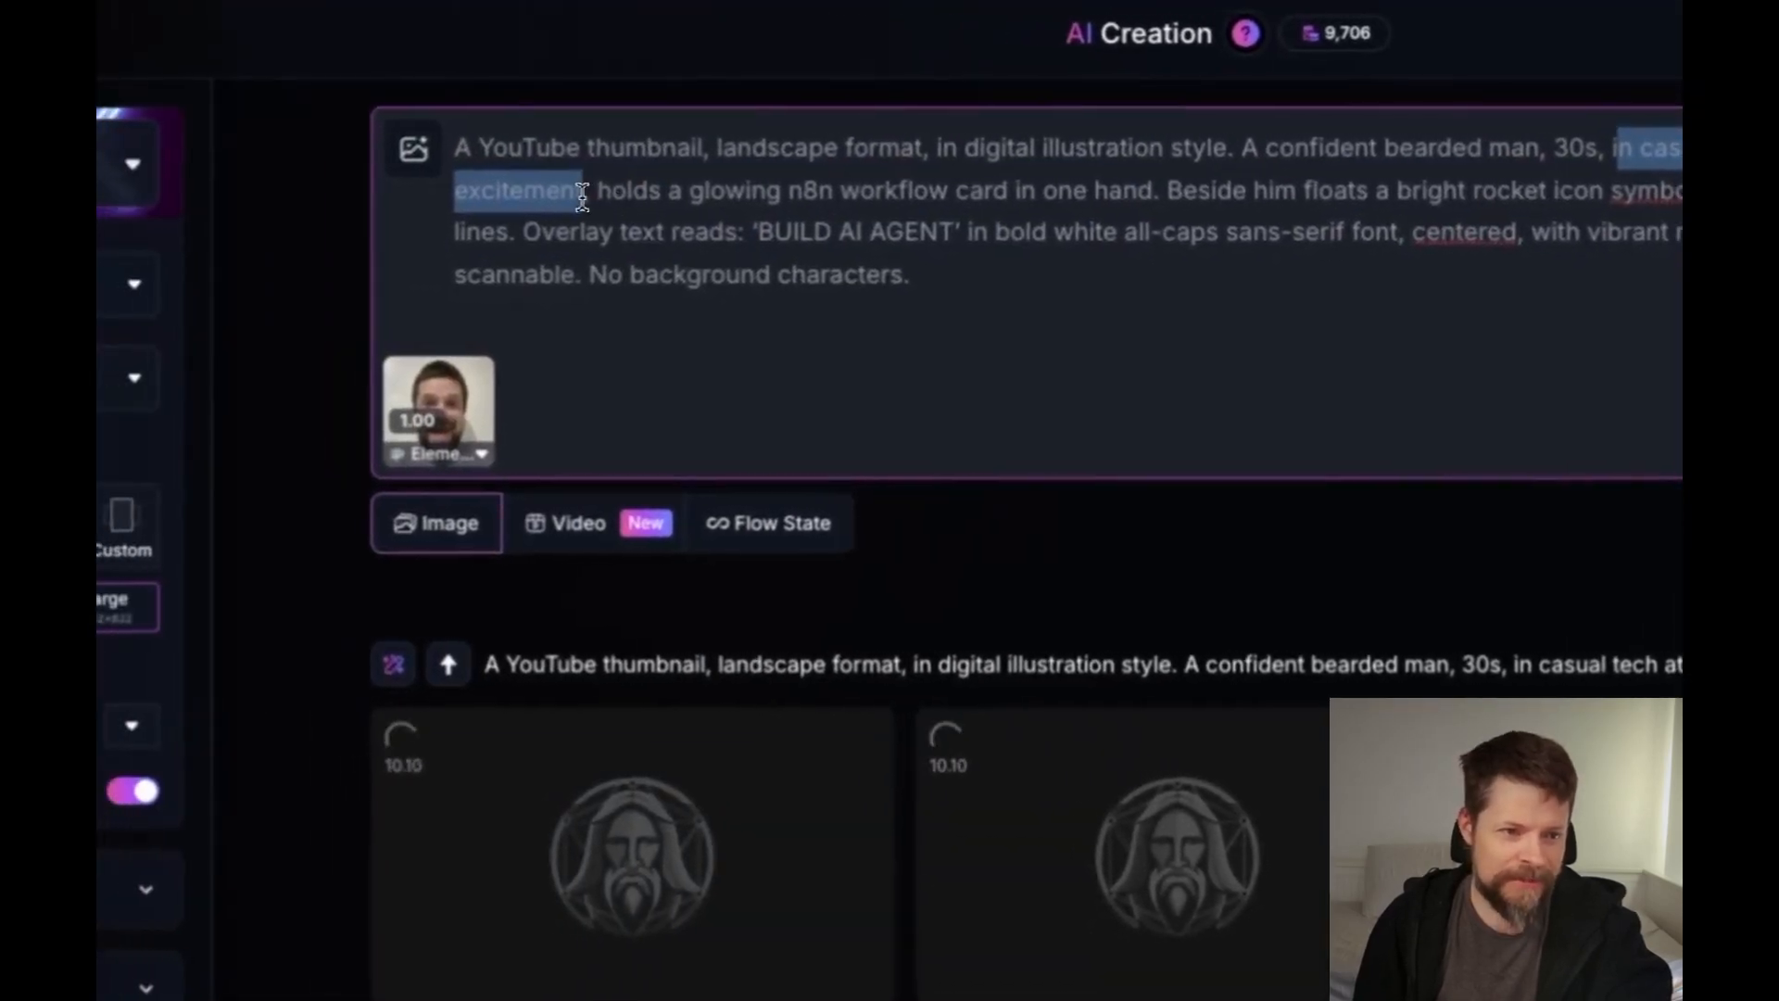
{"action": "left_click", "coordinate": [932, 276]}
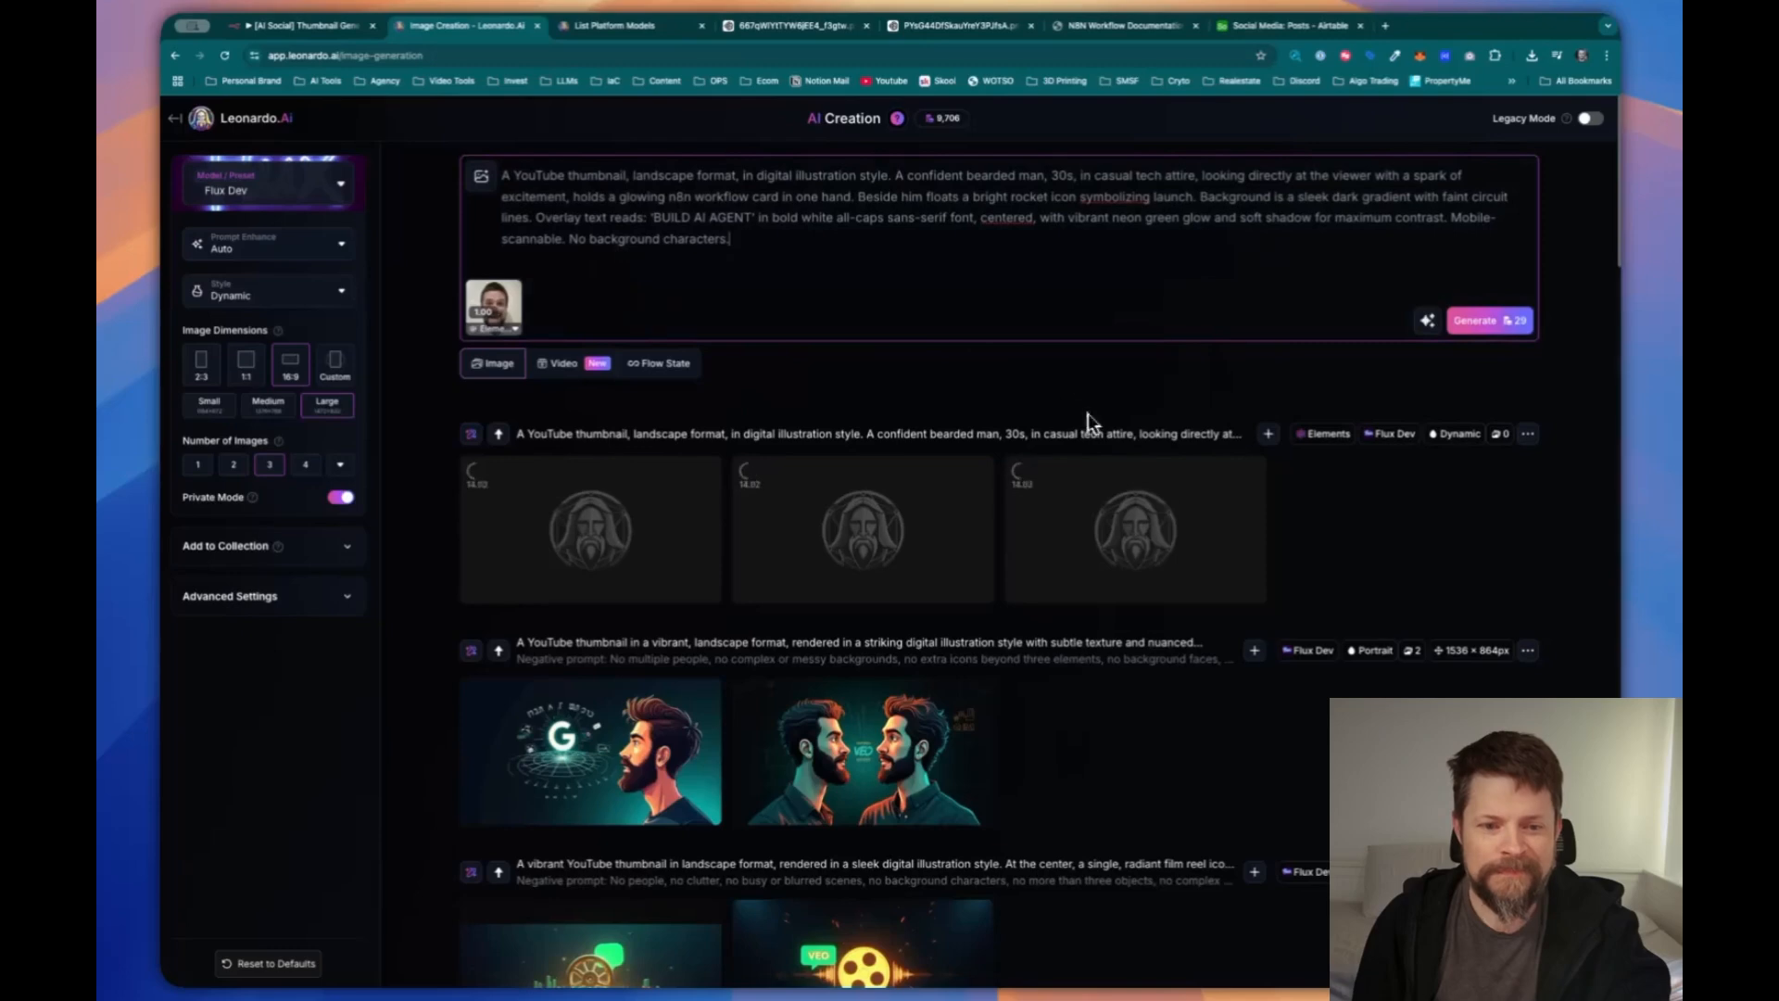
Open the first generated thumbnail full size, browse through the other results, and close the viewer
{"action": "left_click", "coordinate": [590, 528]}
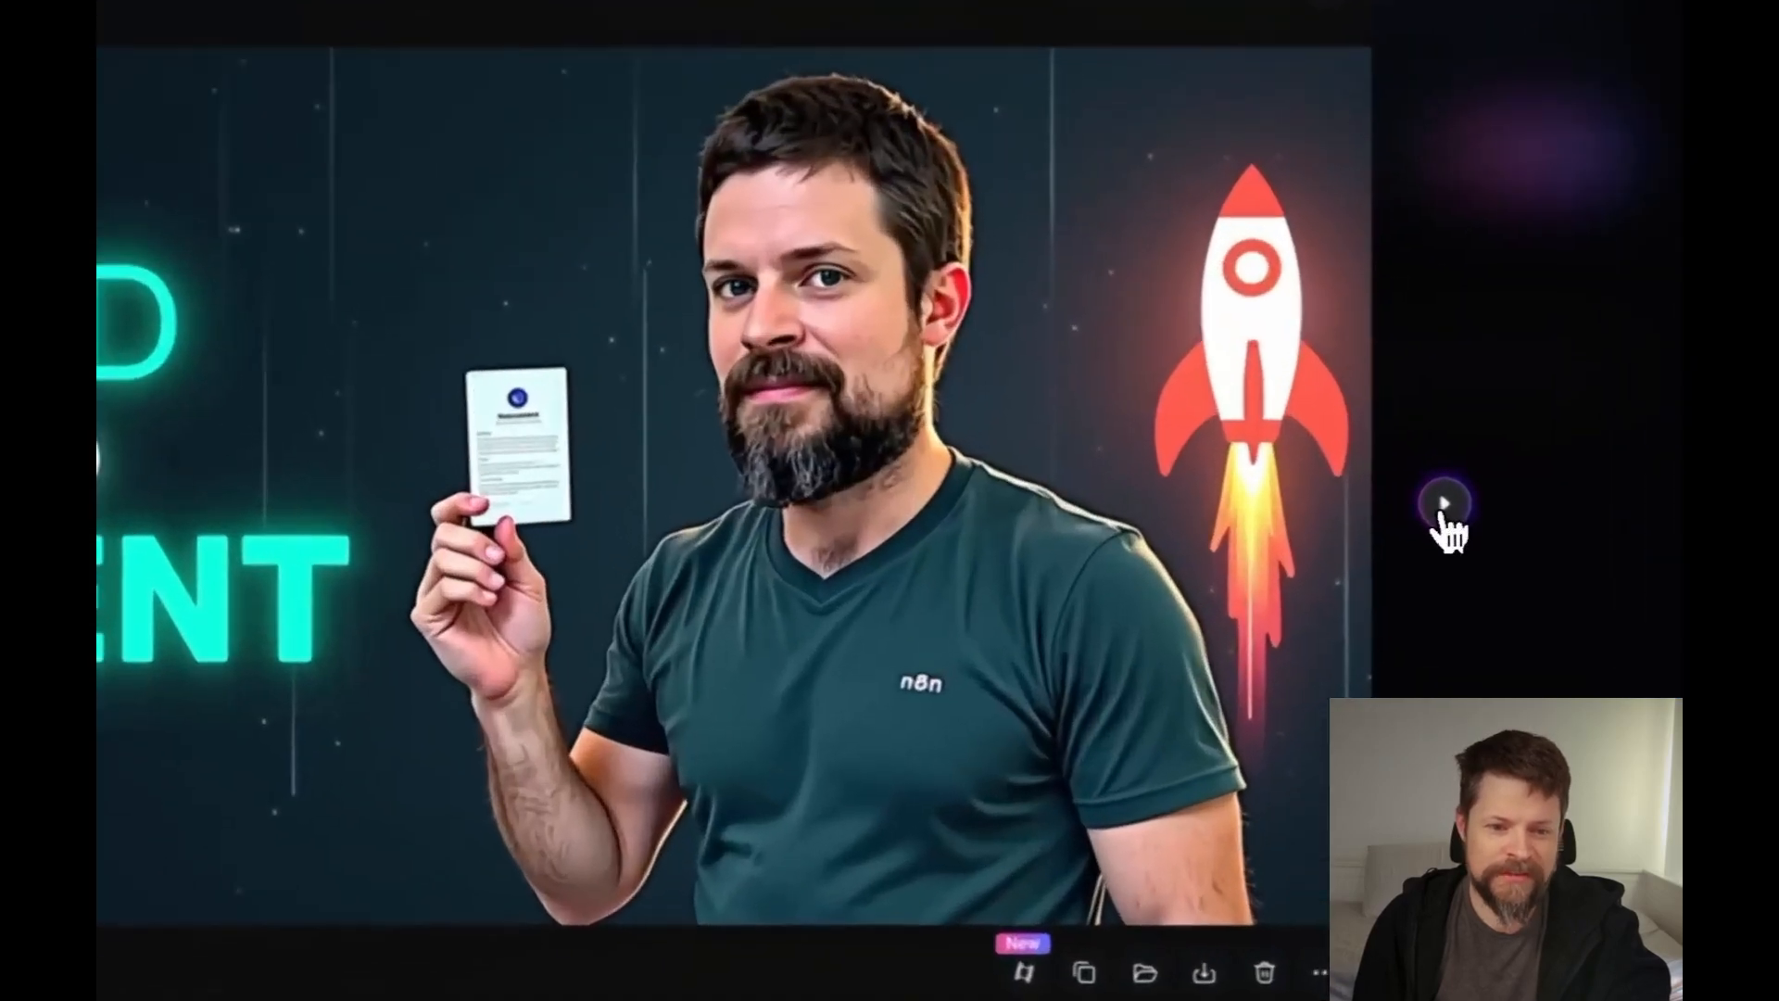
{"action": "left_click", "coordinate": [1437, 508]}
{"action": "left_click", "coordinate": [1442, 511]}
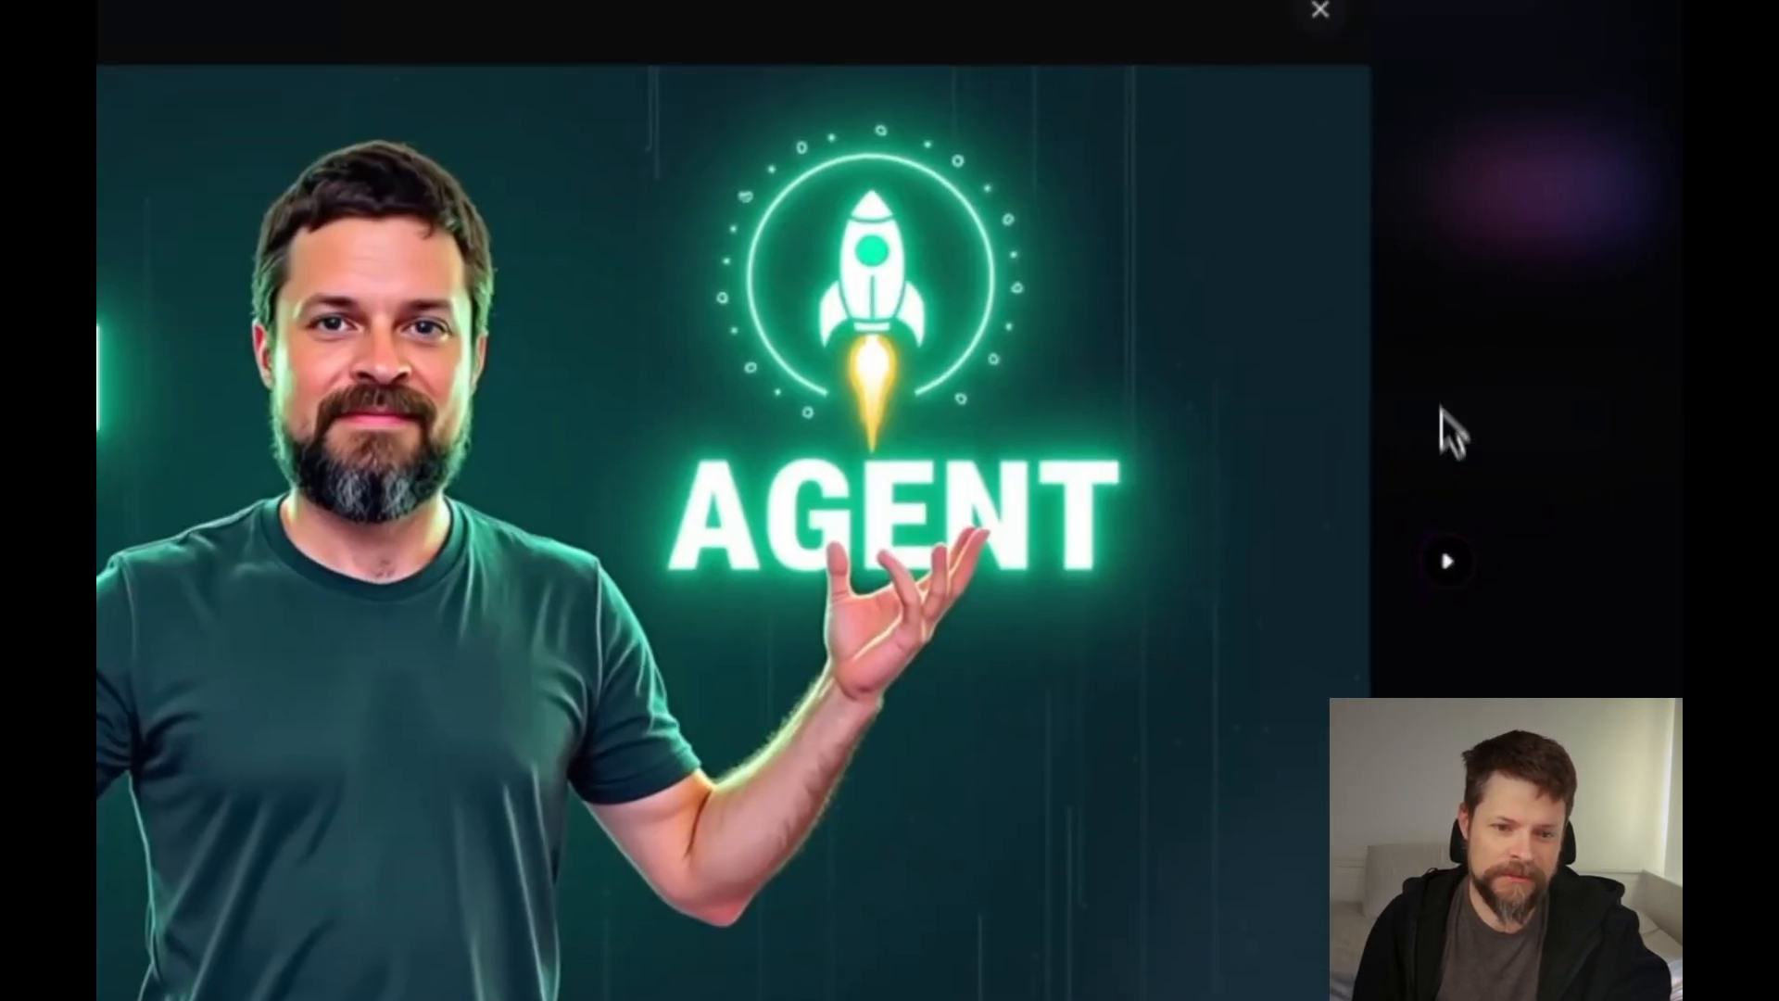
{"action": "key", "text": "Escape"}
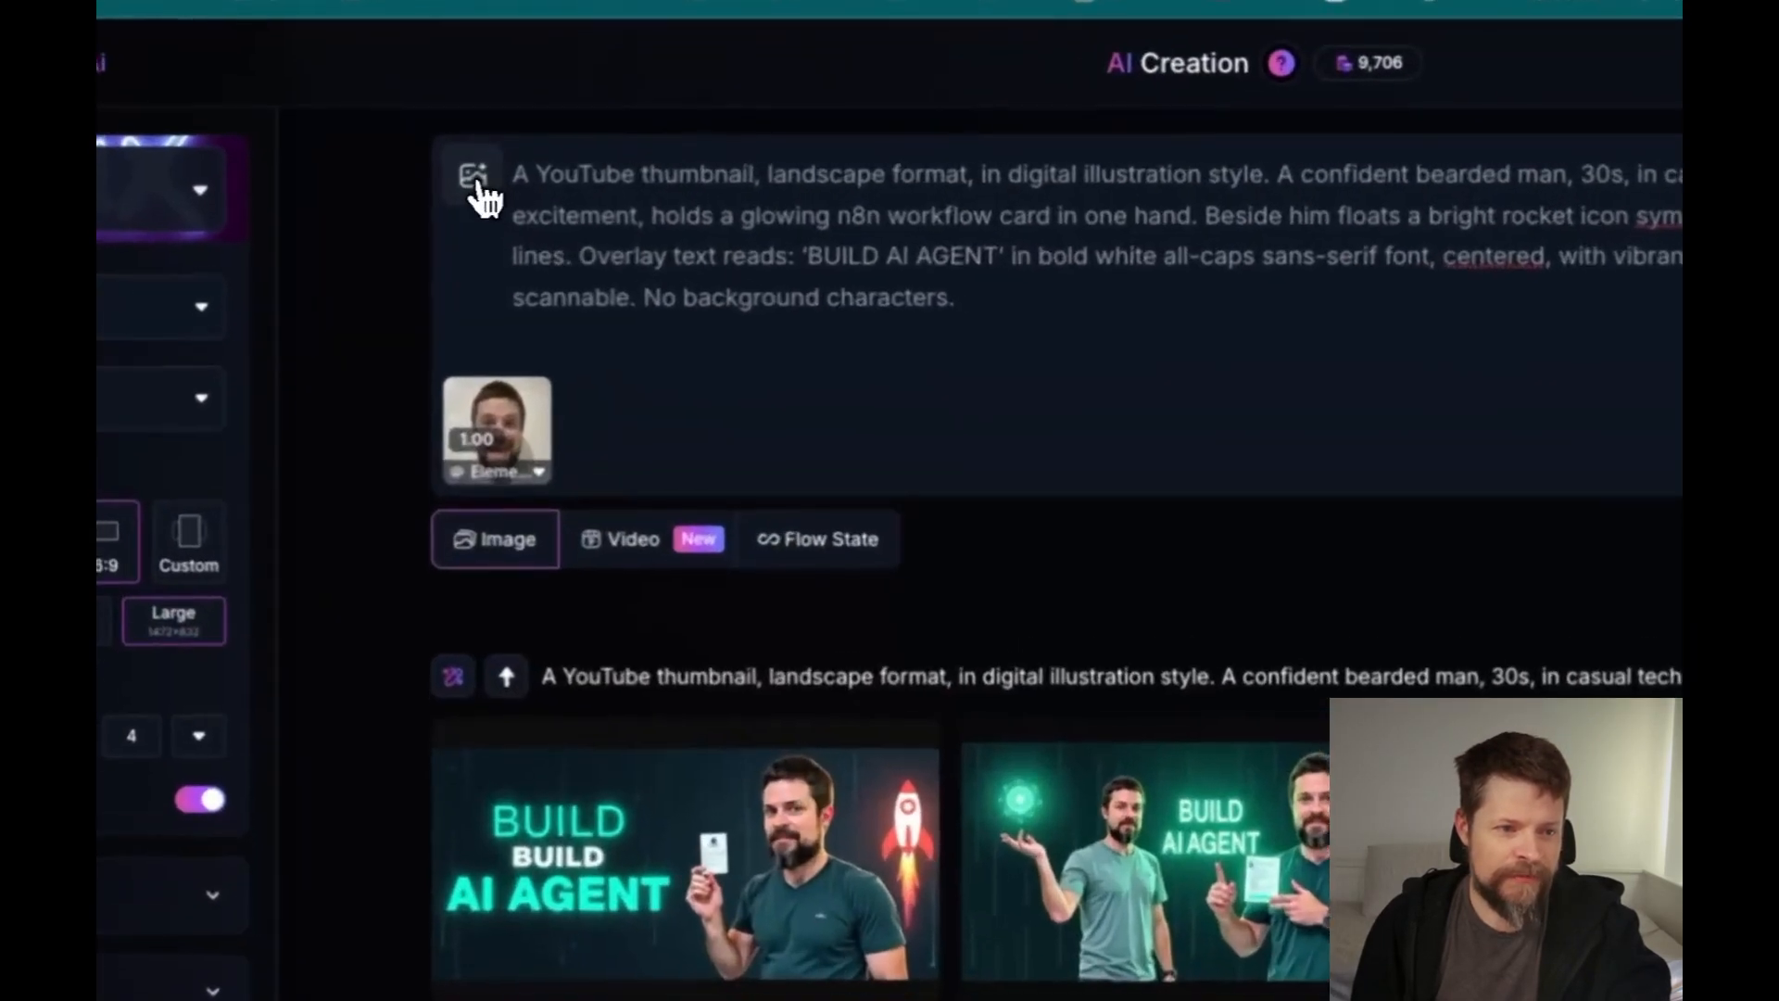
Check the chosen character under Your Elements, close the element picker, and increase that element's strength
{"action": "left_click", "coordinate": [487, 183]}
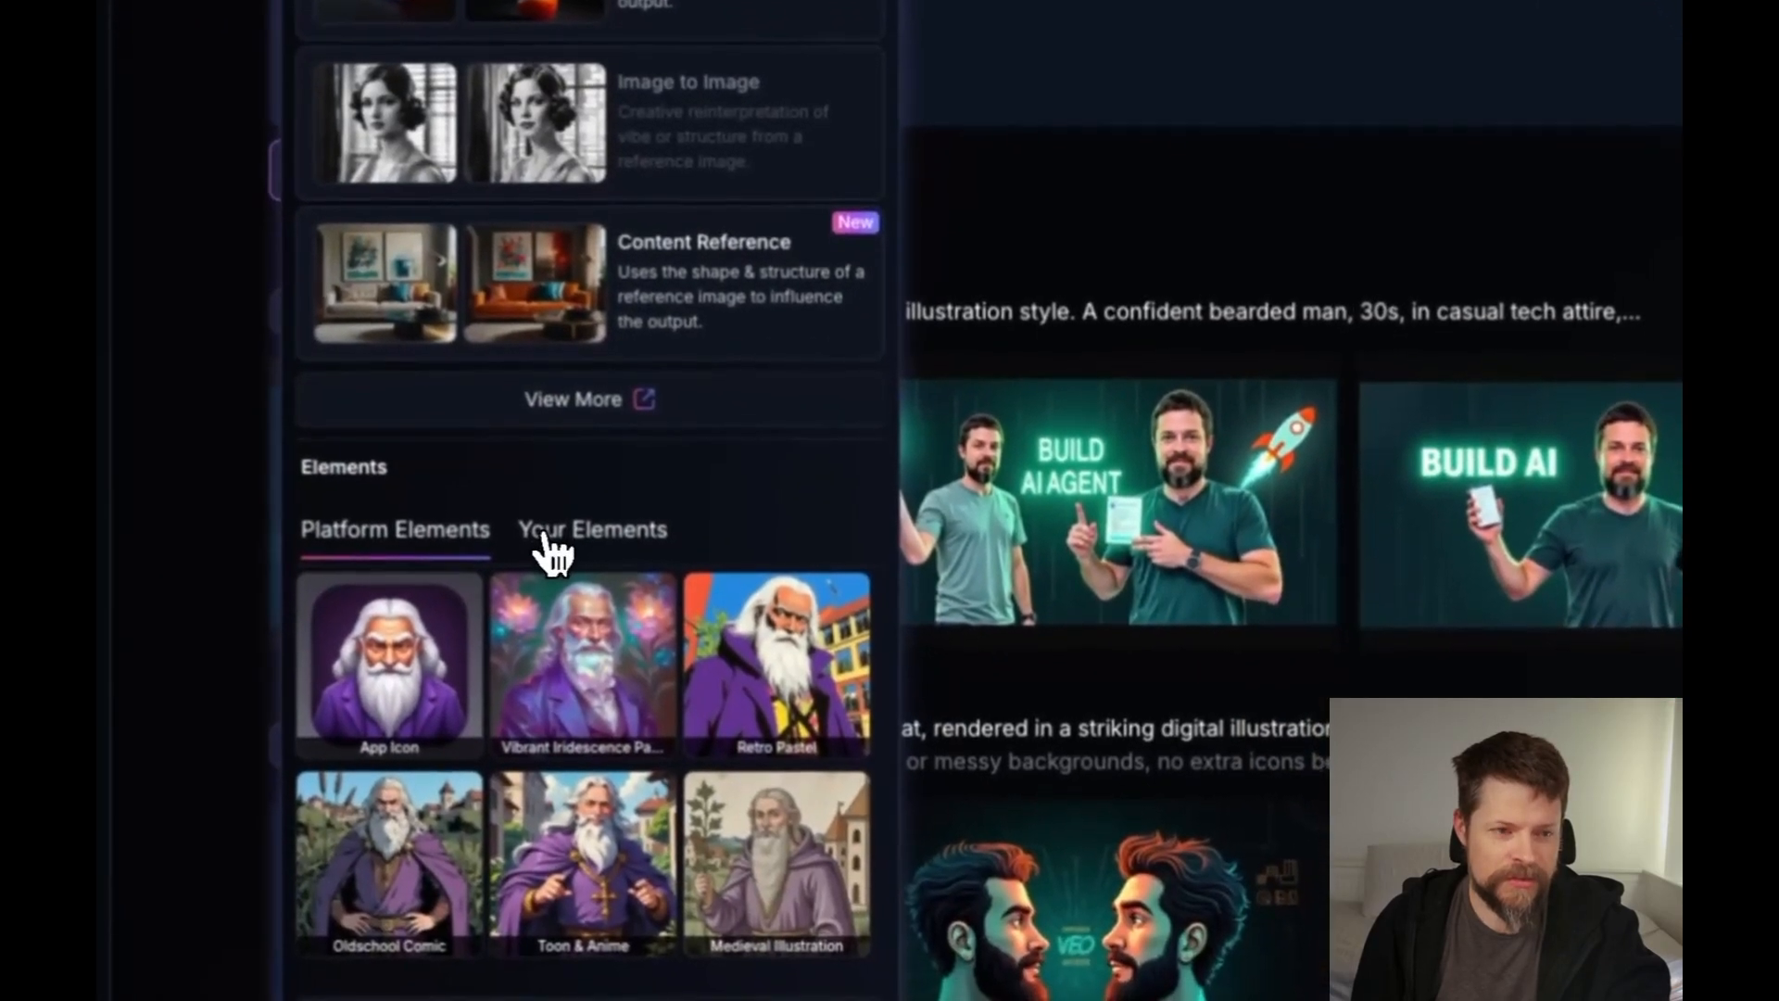
{"action": "left_click", "coordinate": [556, 547]}
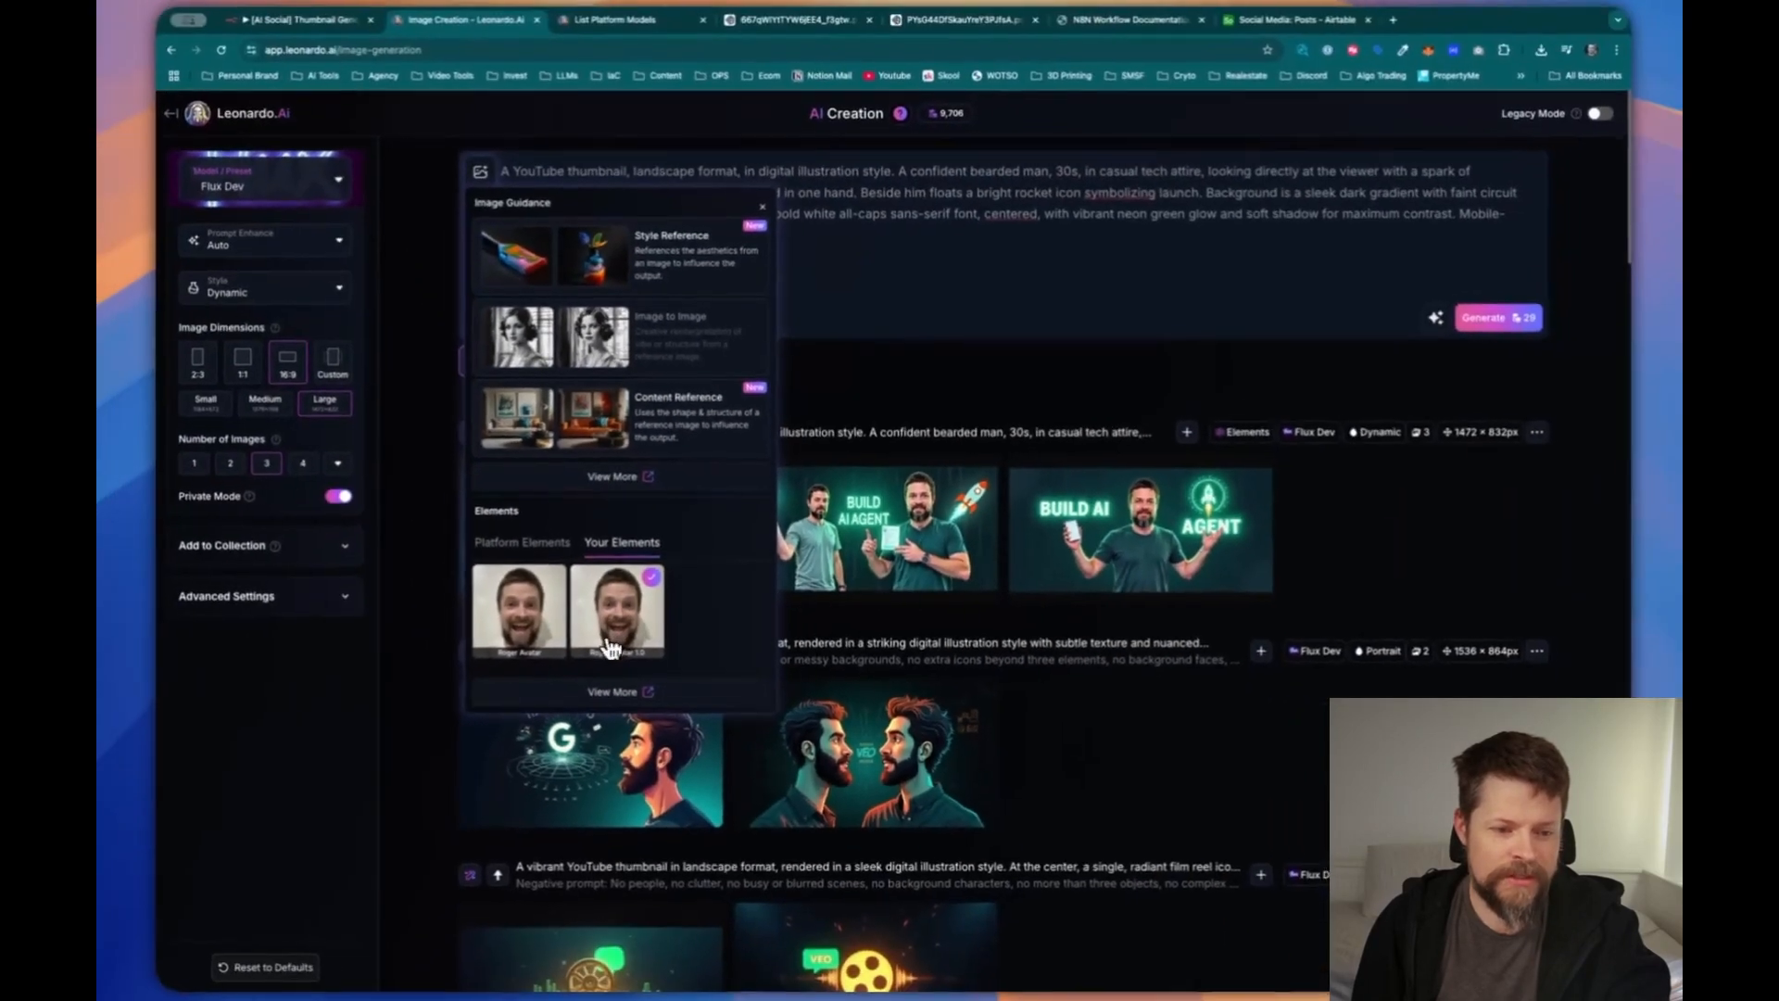
{"action": "left_click", "coordinate": [996, 320]}
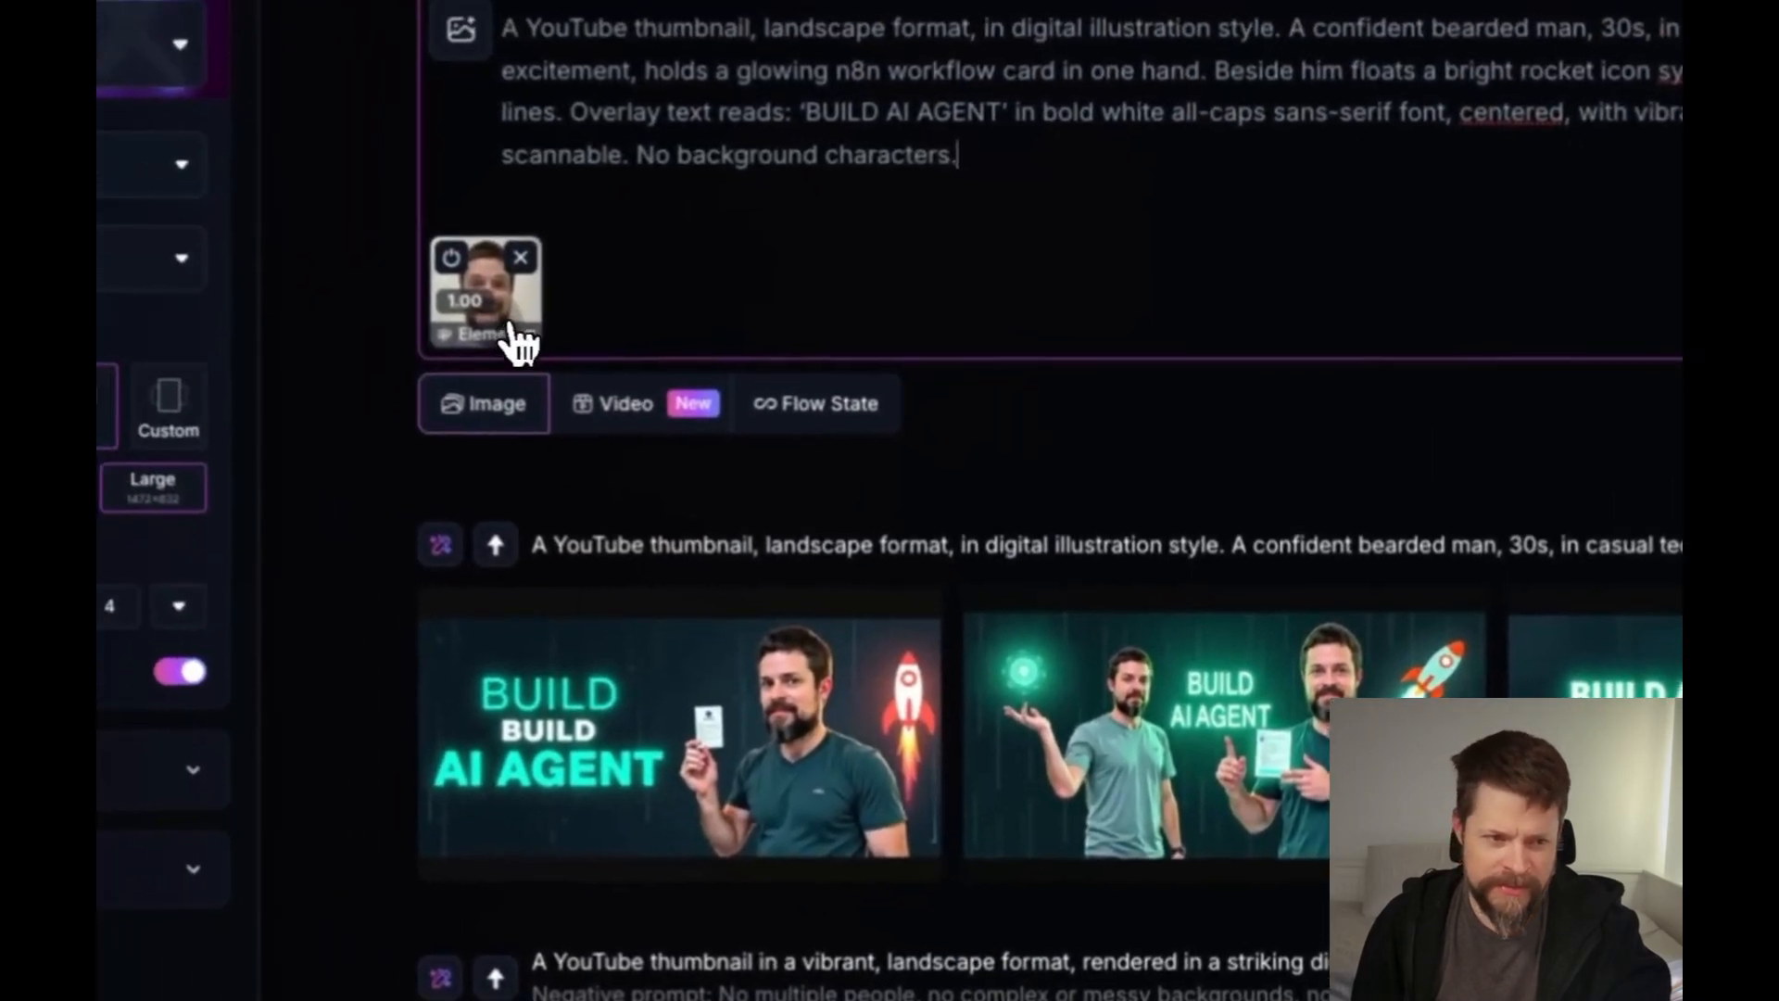
{"action": "left_click", "coordinate": [510, 326]}
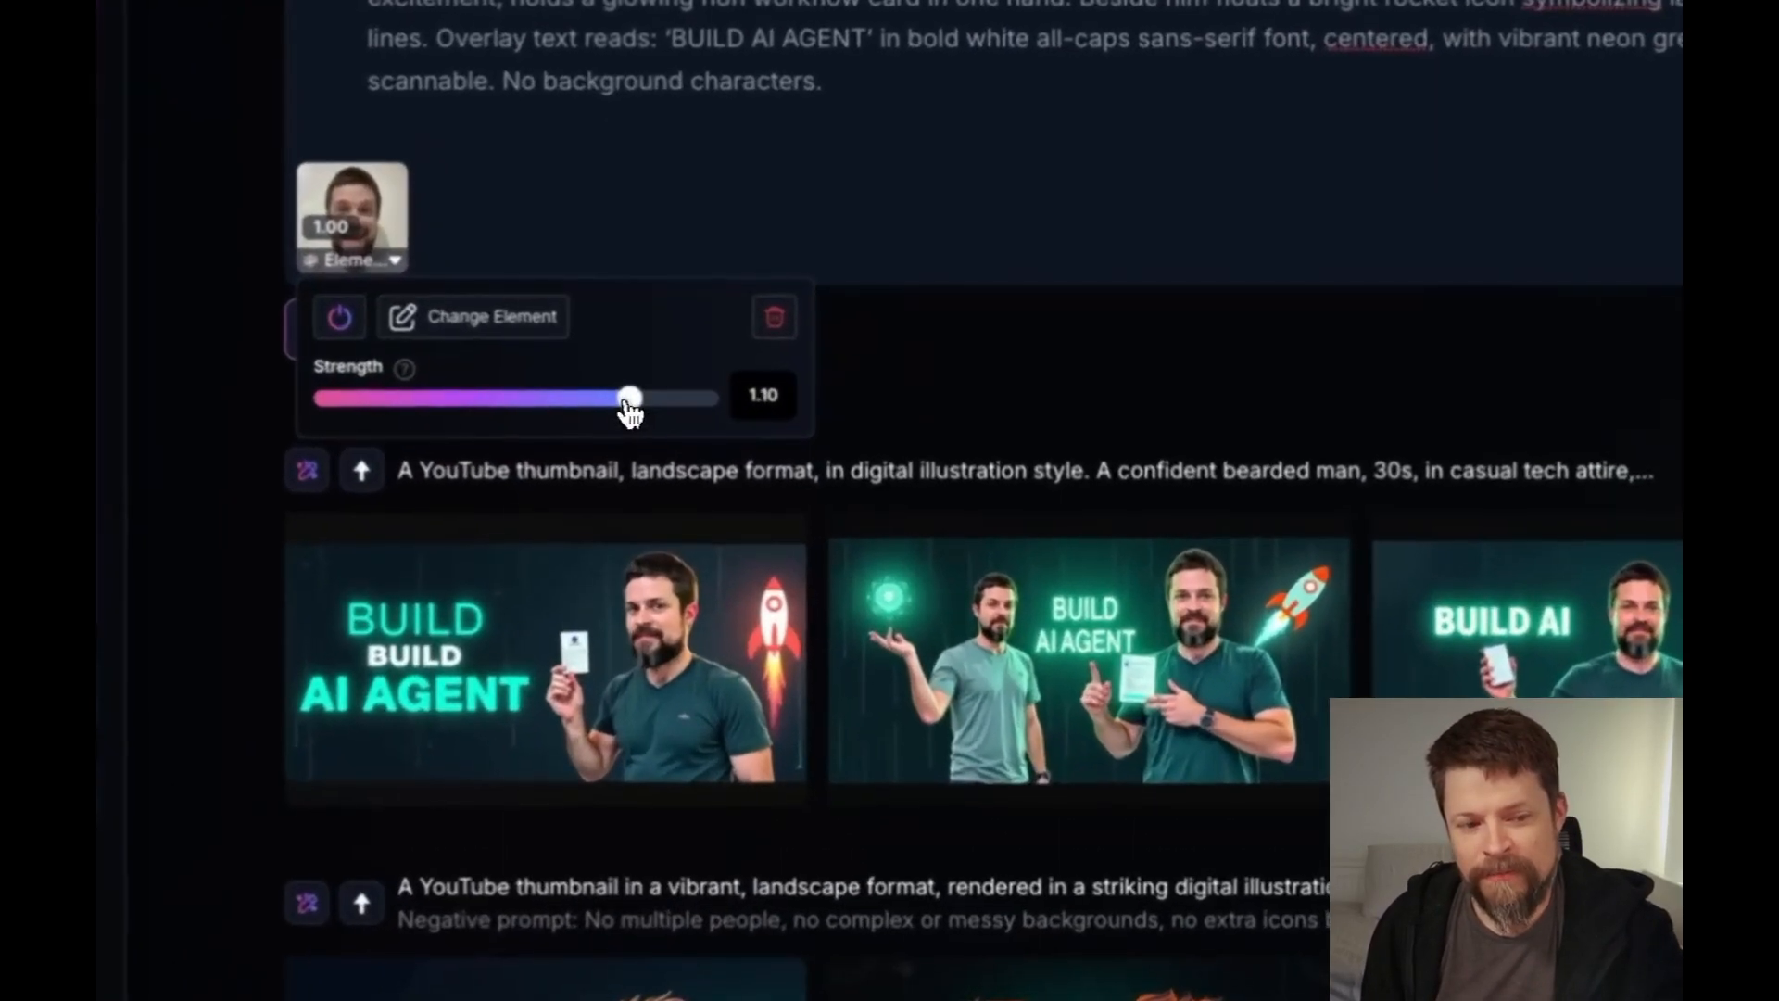
{"action": "left_click_drag", "start_coordinate": [628, 400], "coordinate": [648, 401]}
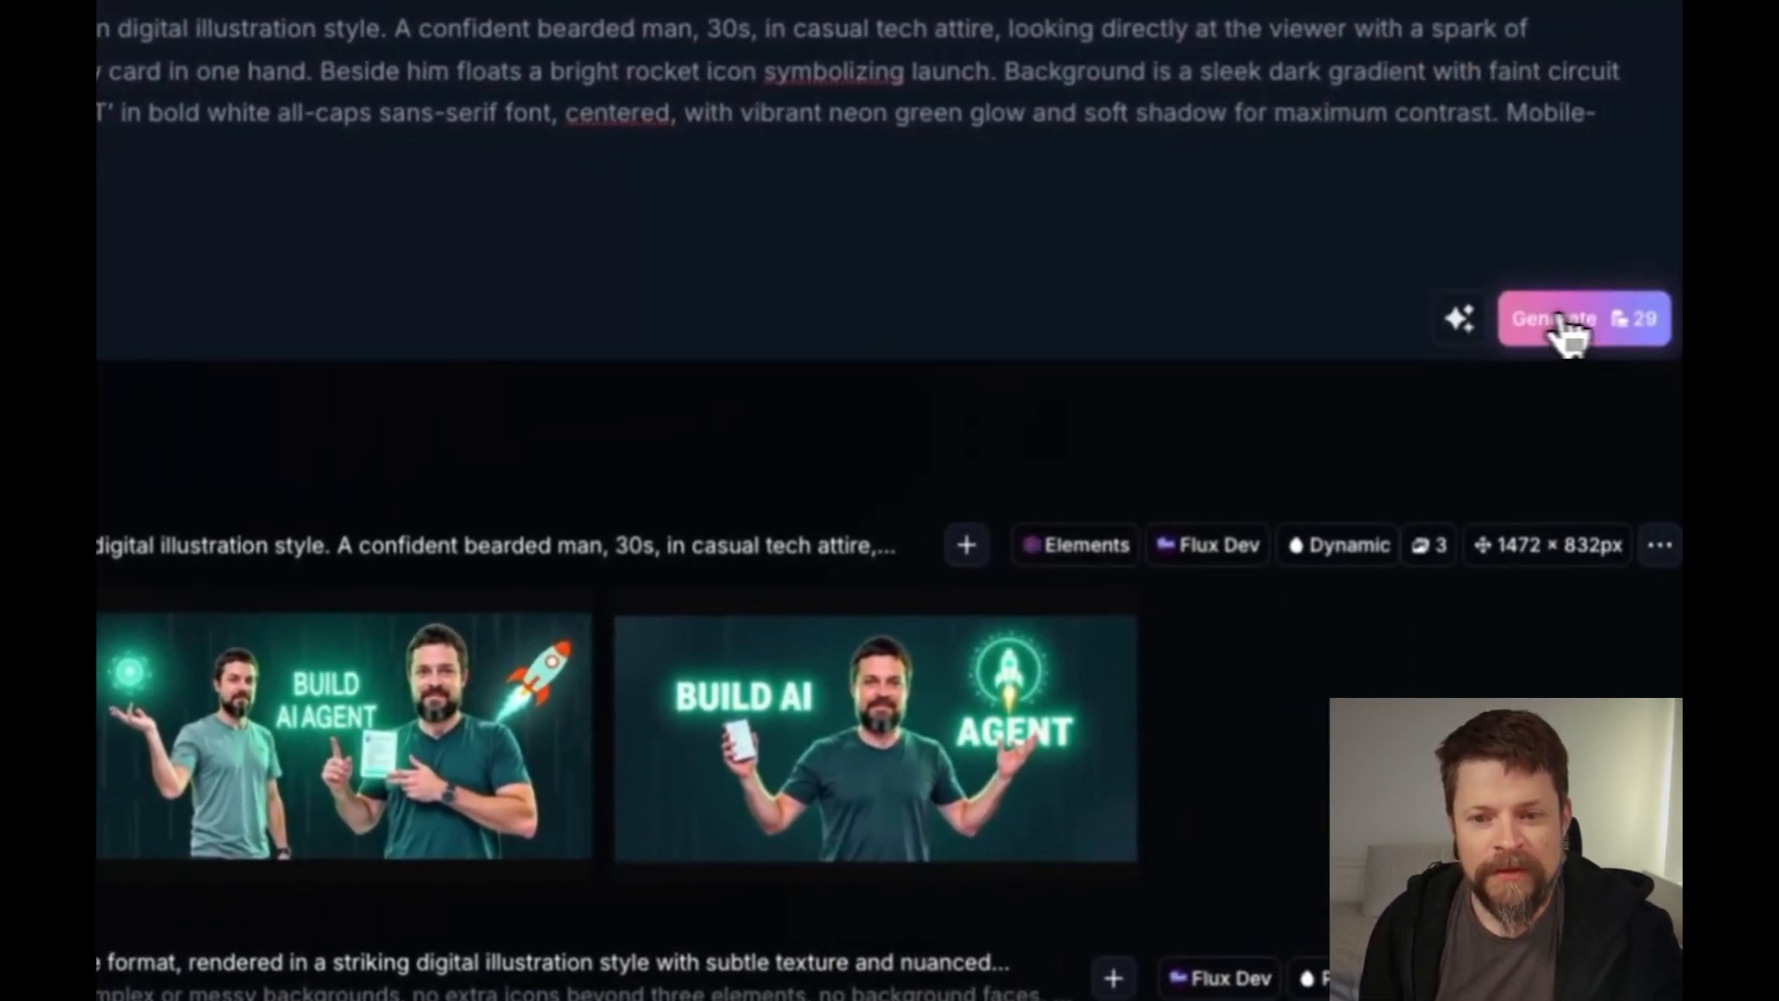
Generate one batch of thumbnails with the character element's strength at 1.50 and another with it at -0.60
{"action": "left_click", "coordinate": [1565, 330]}
{"action": "left_click", "coordinate": [553, 362]}
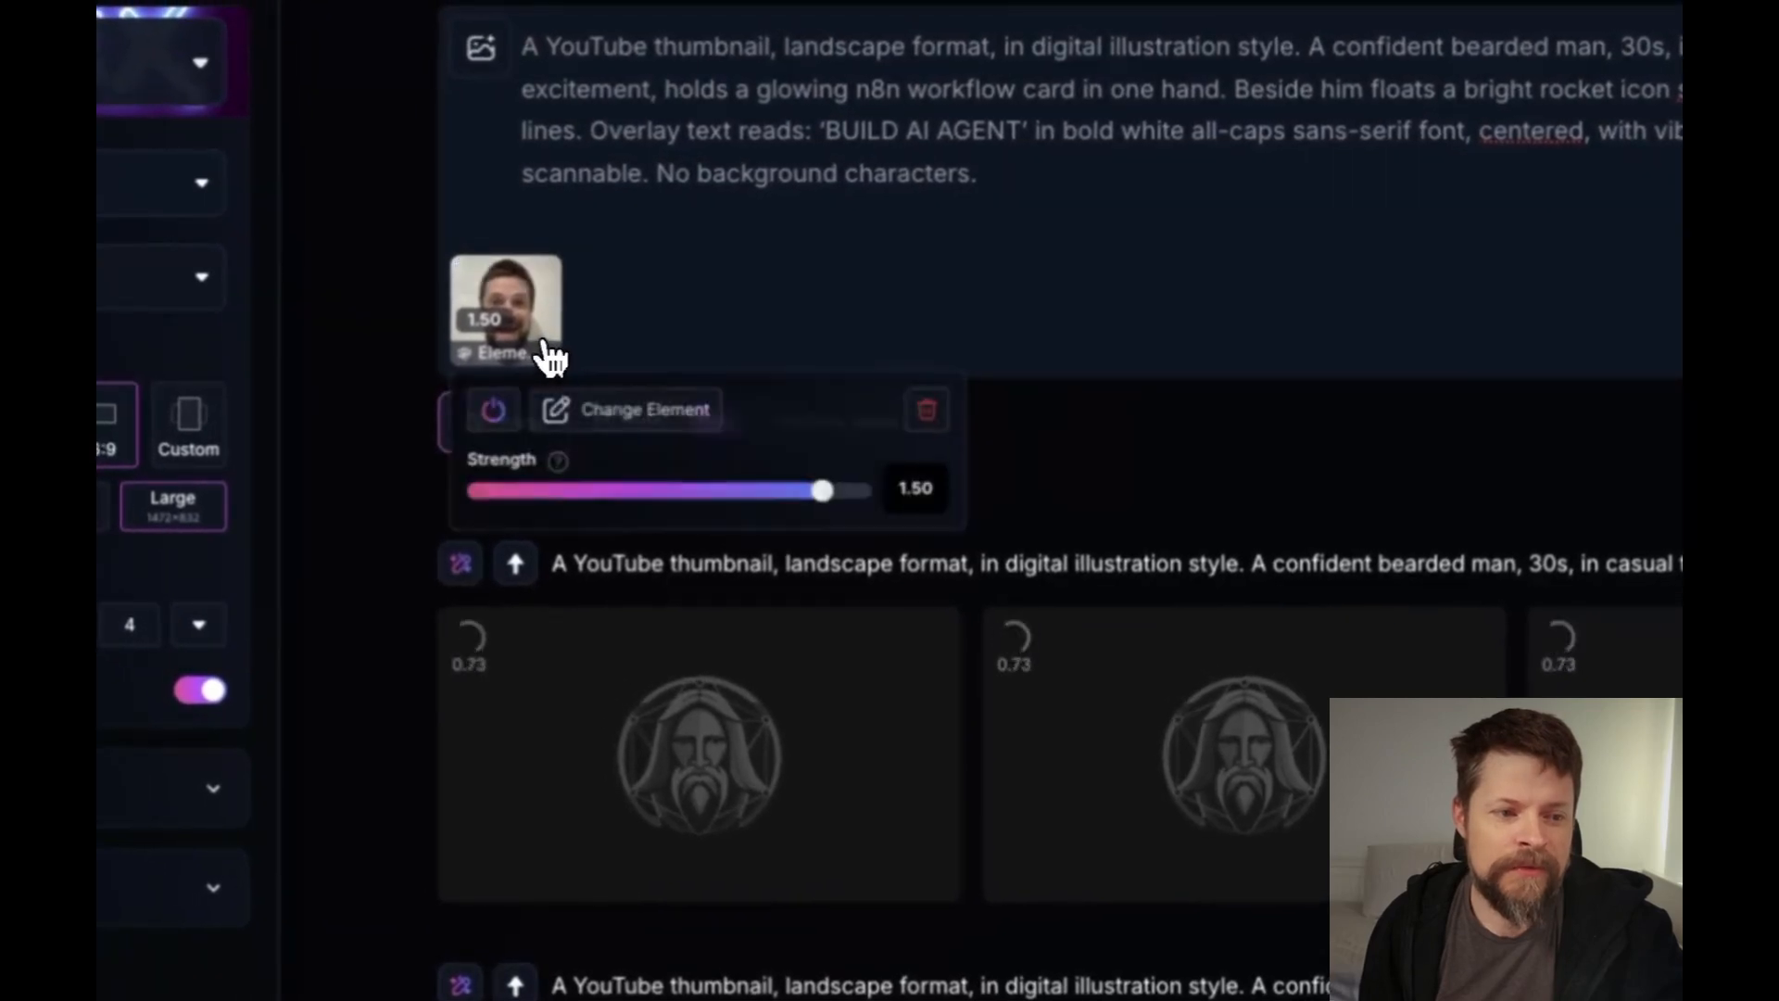
{"action": "left_click", "coordinate": [746, 486]}
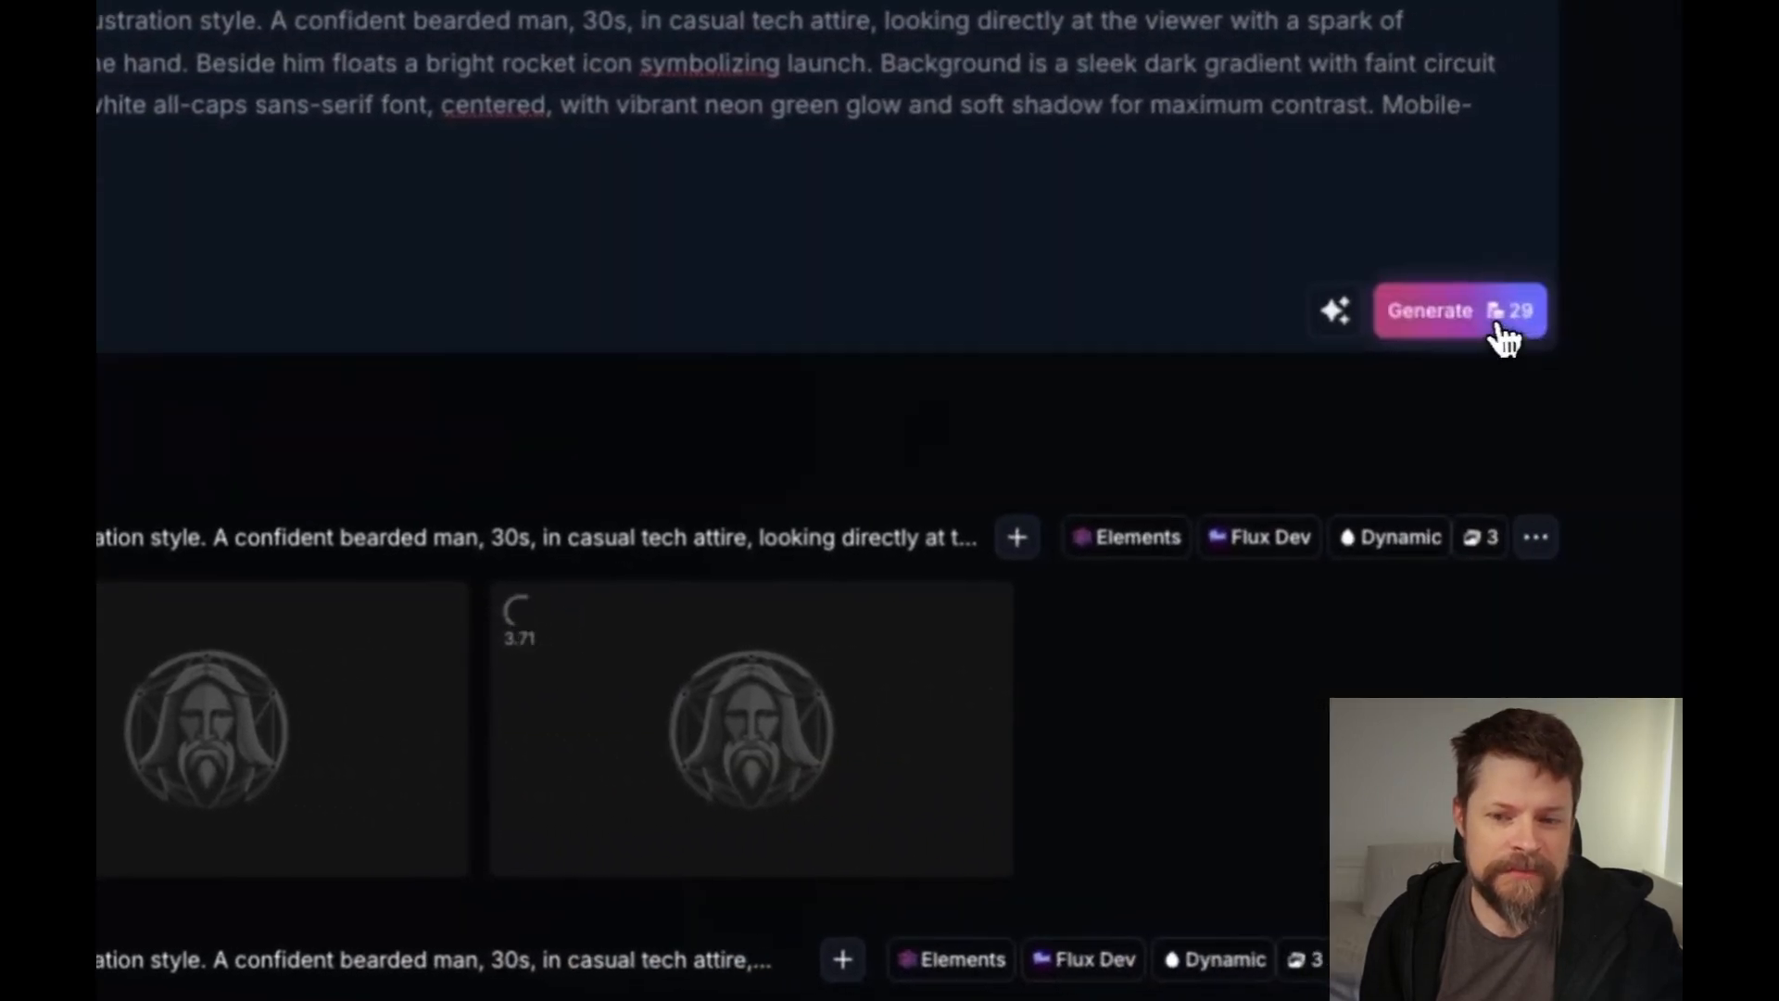
{"action": "left_click", "coordinate": [1497, 335]}
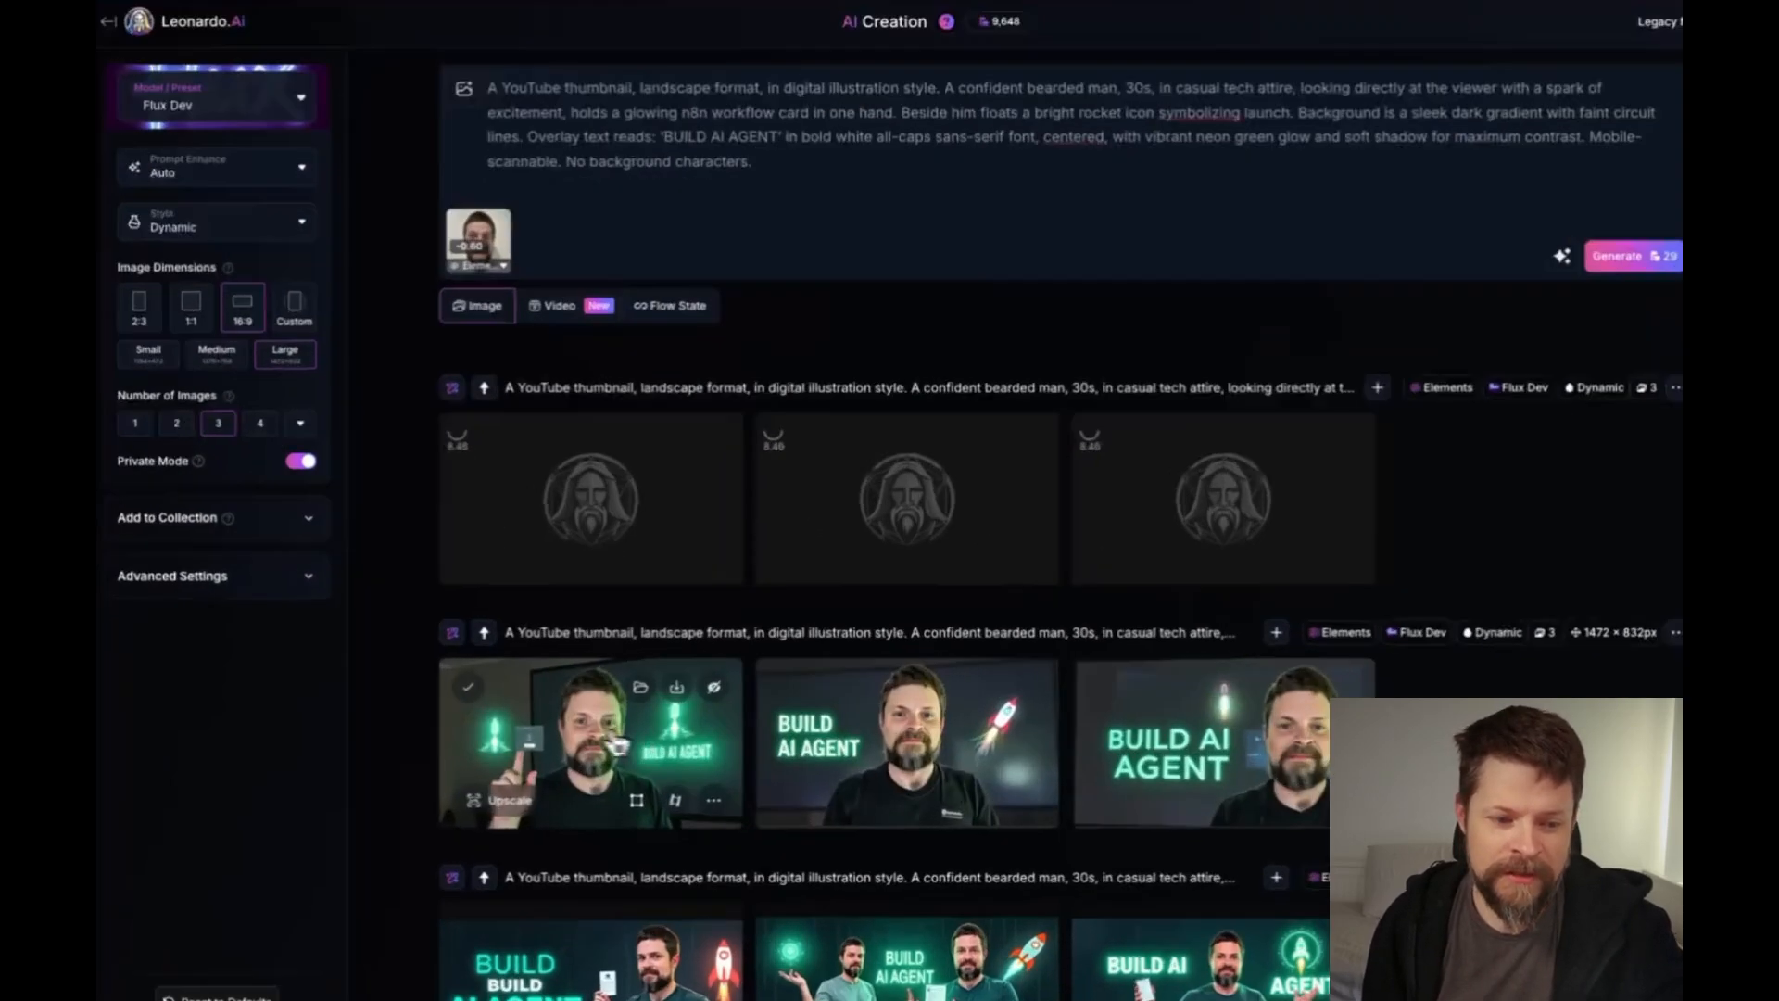
Compare thumbnails from the 1.50 and -0.60 strength batches at full size, closing the viewer after each batch
{"action": "left_click", "coordinate": [591, 742]}
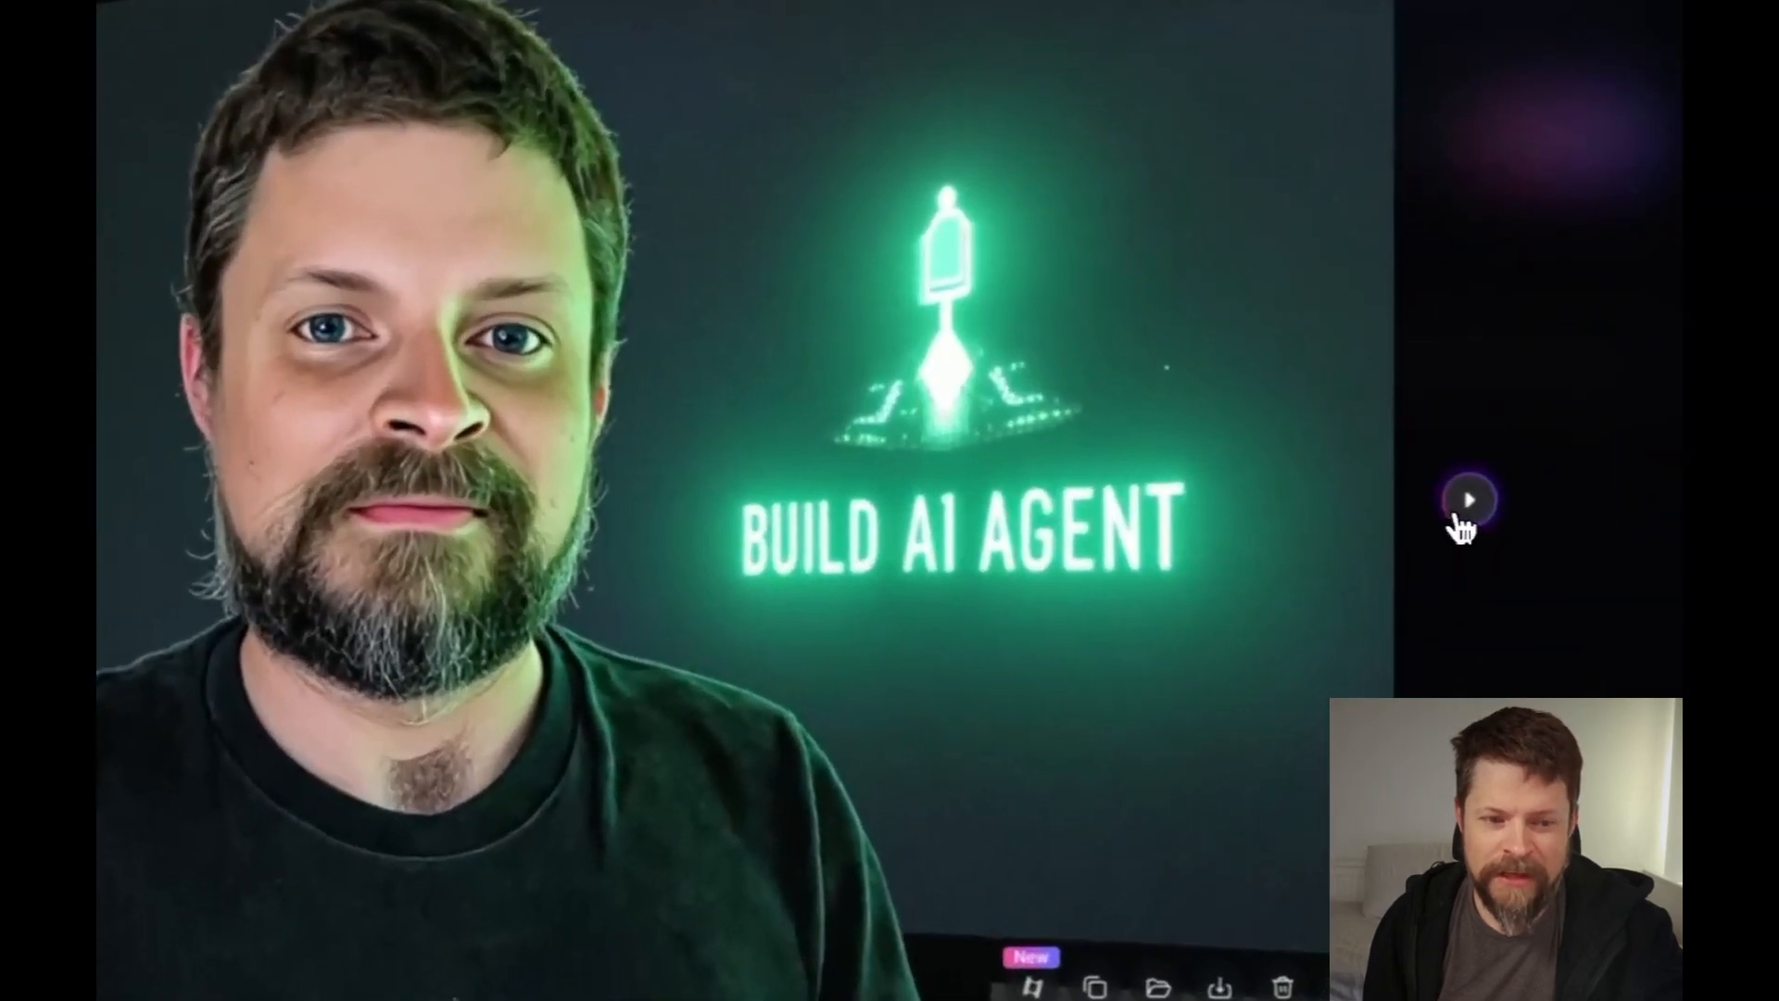
{"action": "left_click", "coordinate": [1438, 505]}
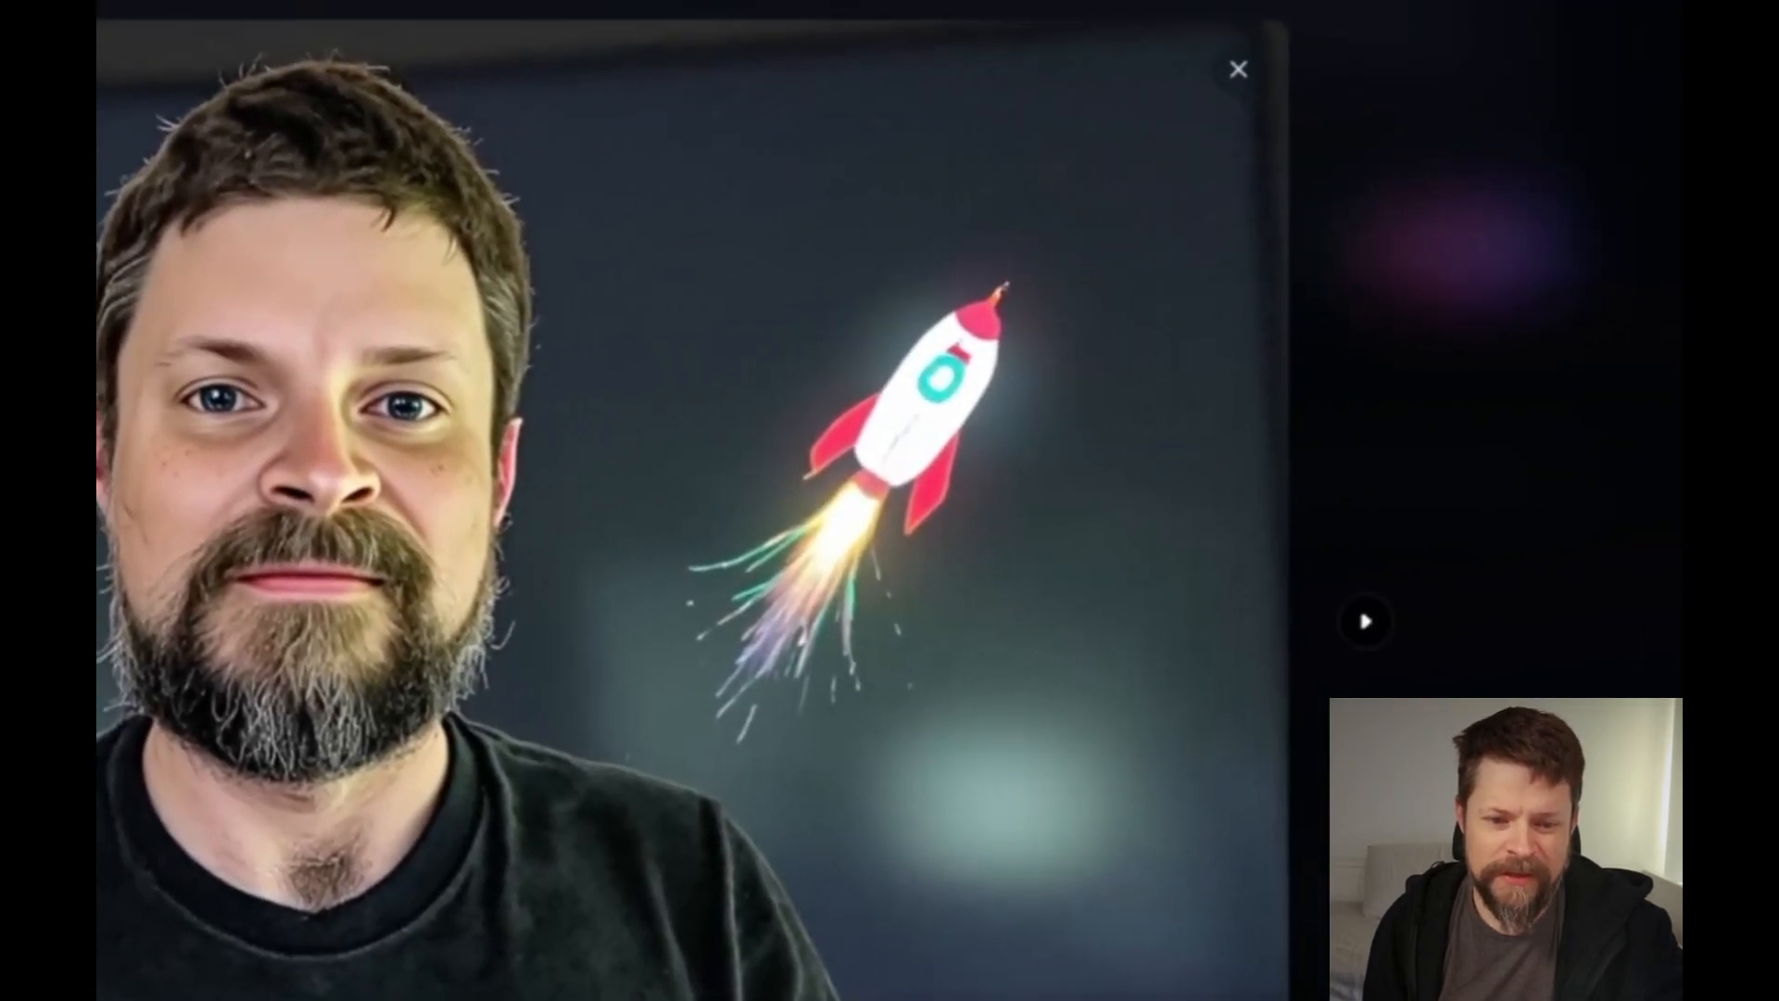
{"action": "key", "text": "Escape"}
{"action": "scroll", "coordinate": [1414, 412], "scroll_direction": "down", "scroll_amount": 5}
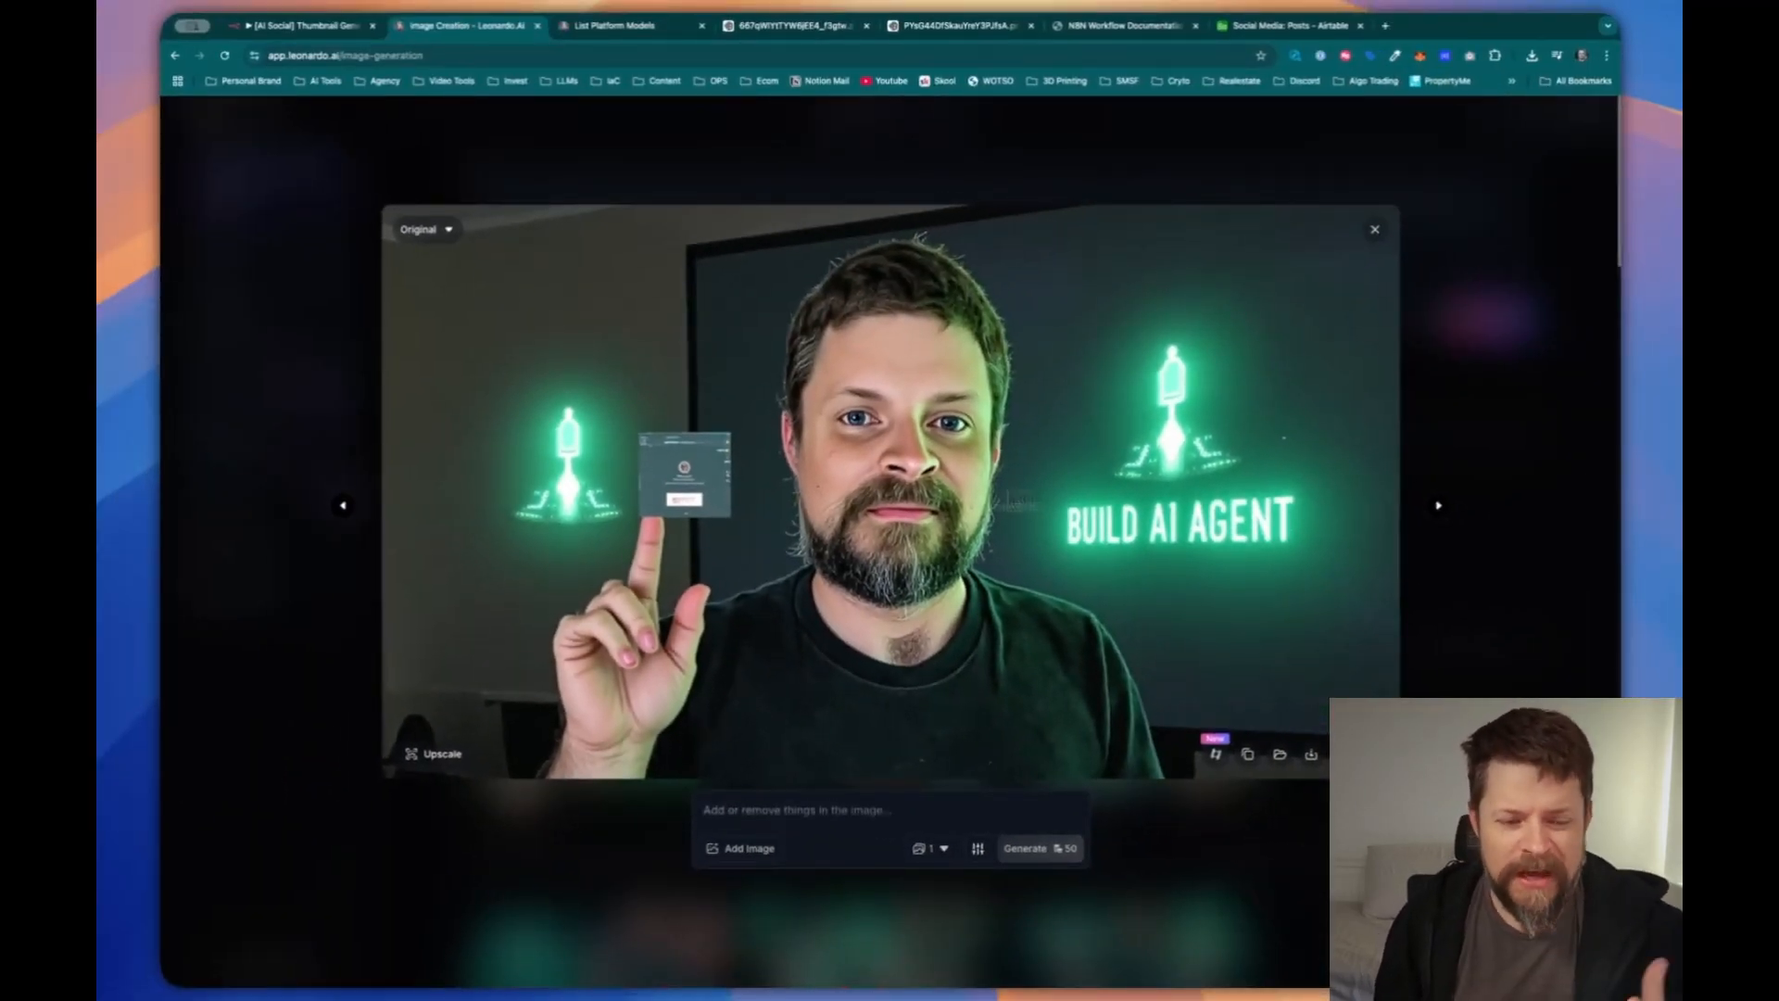
{"action": "key", "text": "Escape"}
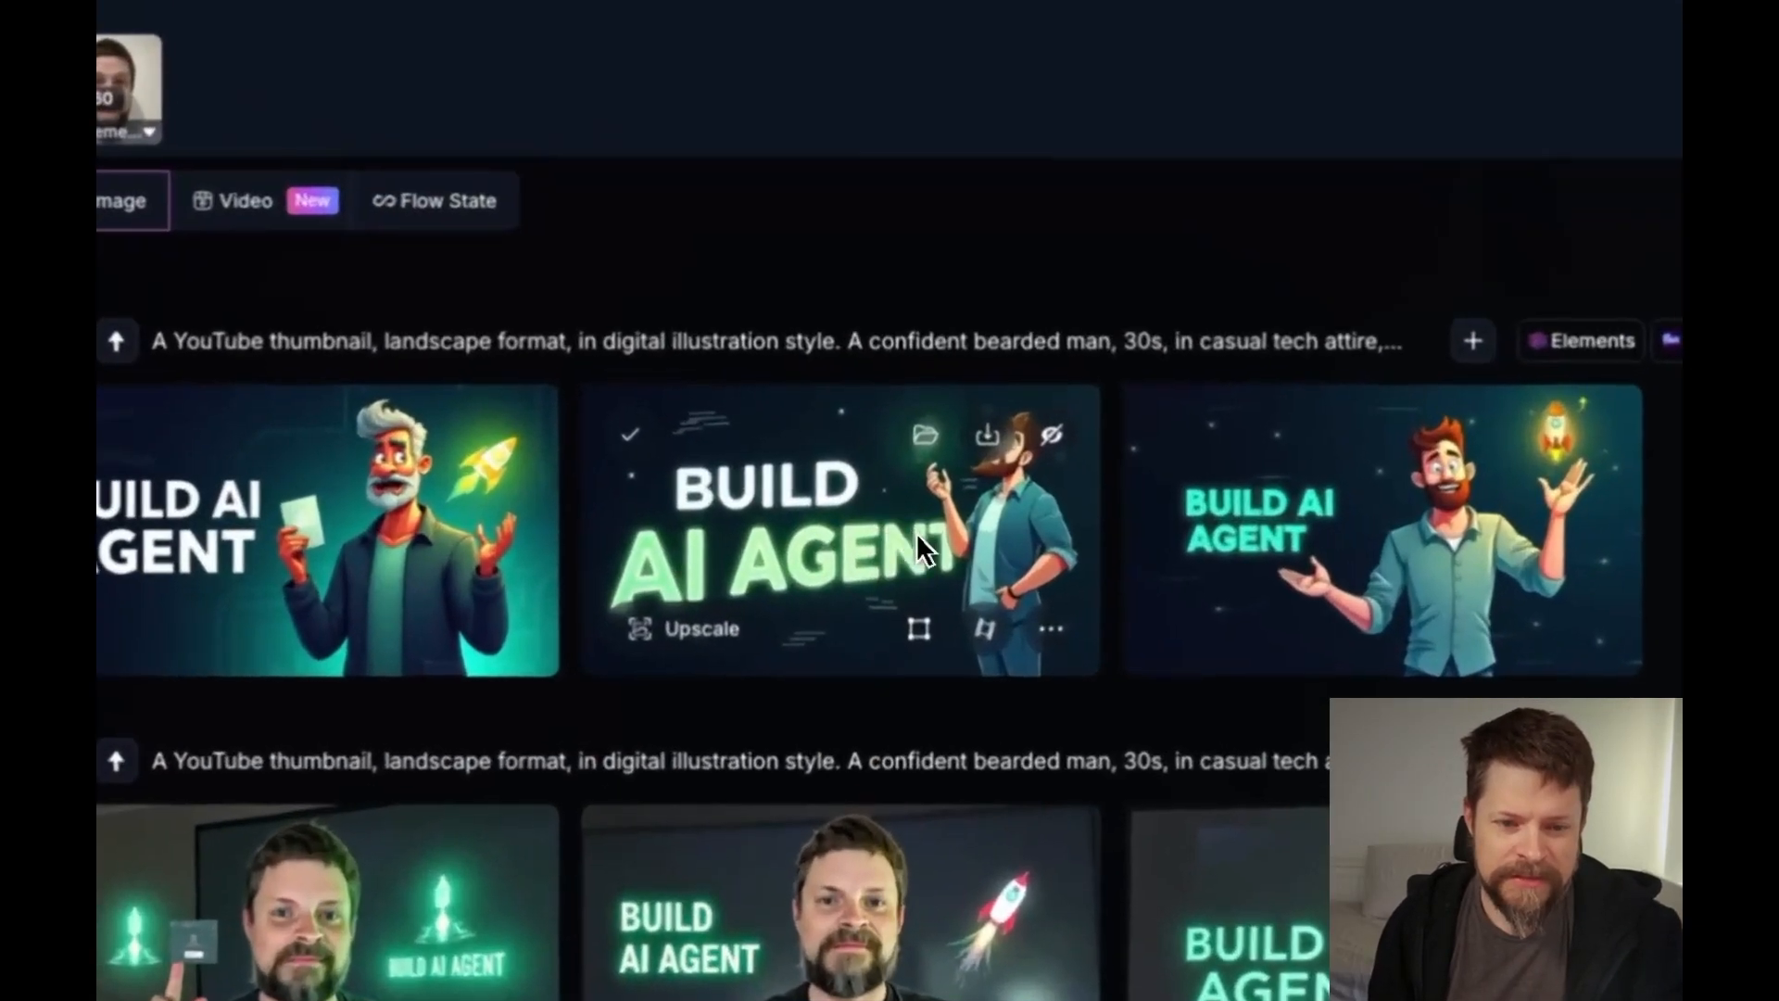
{"action": "left_click", "coordinate": [903, 534]}
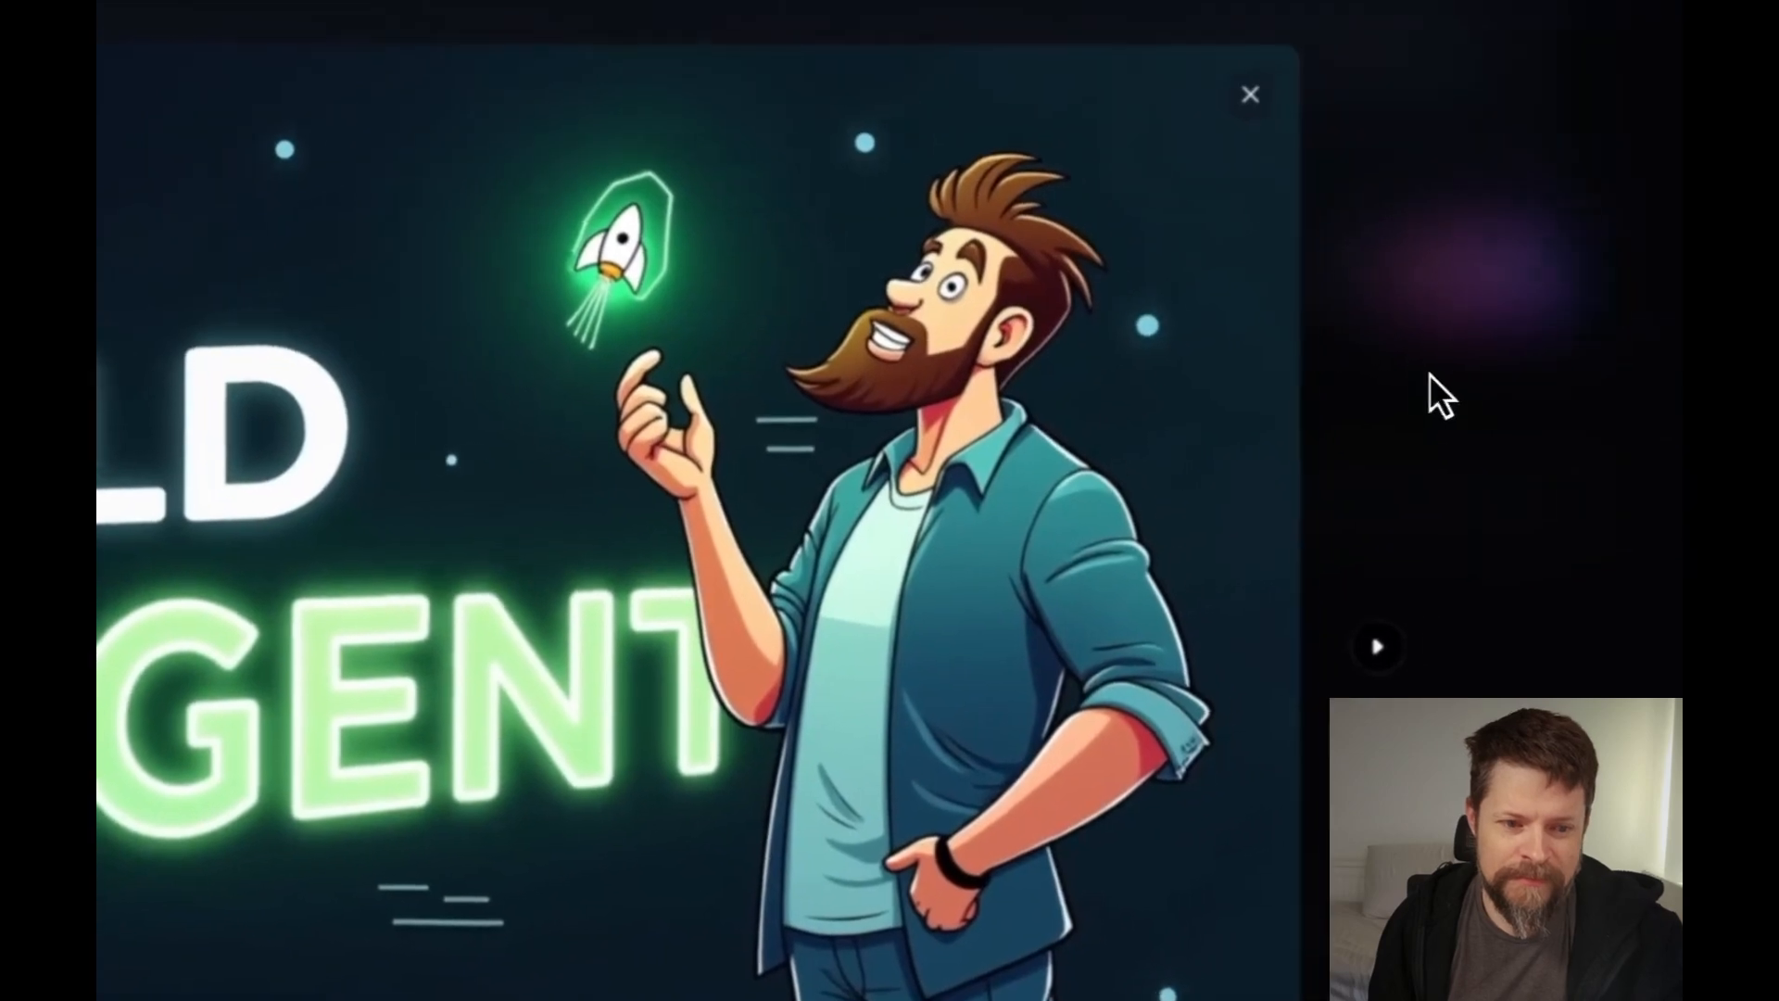
{"action": "left_click", "coordinate": [1430, 374]}
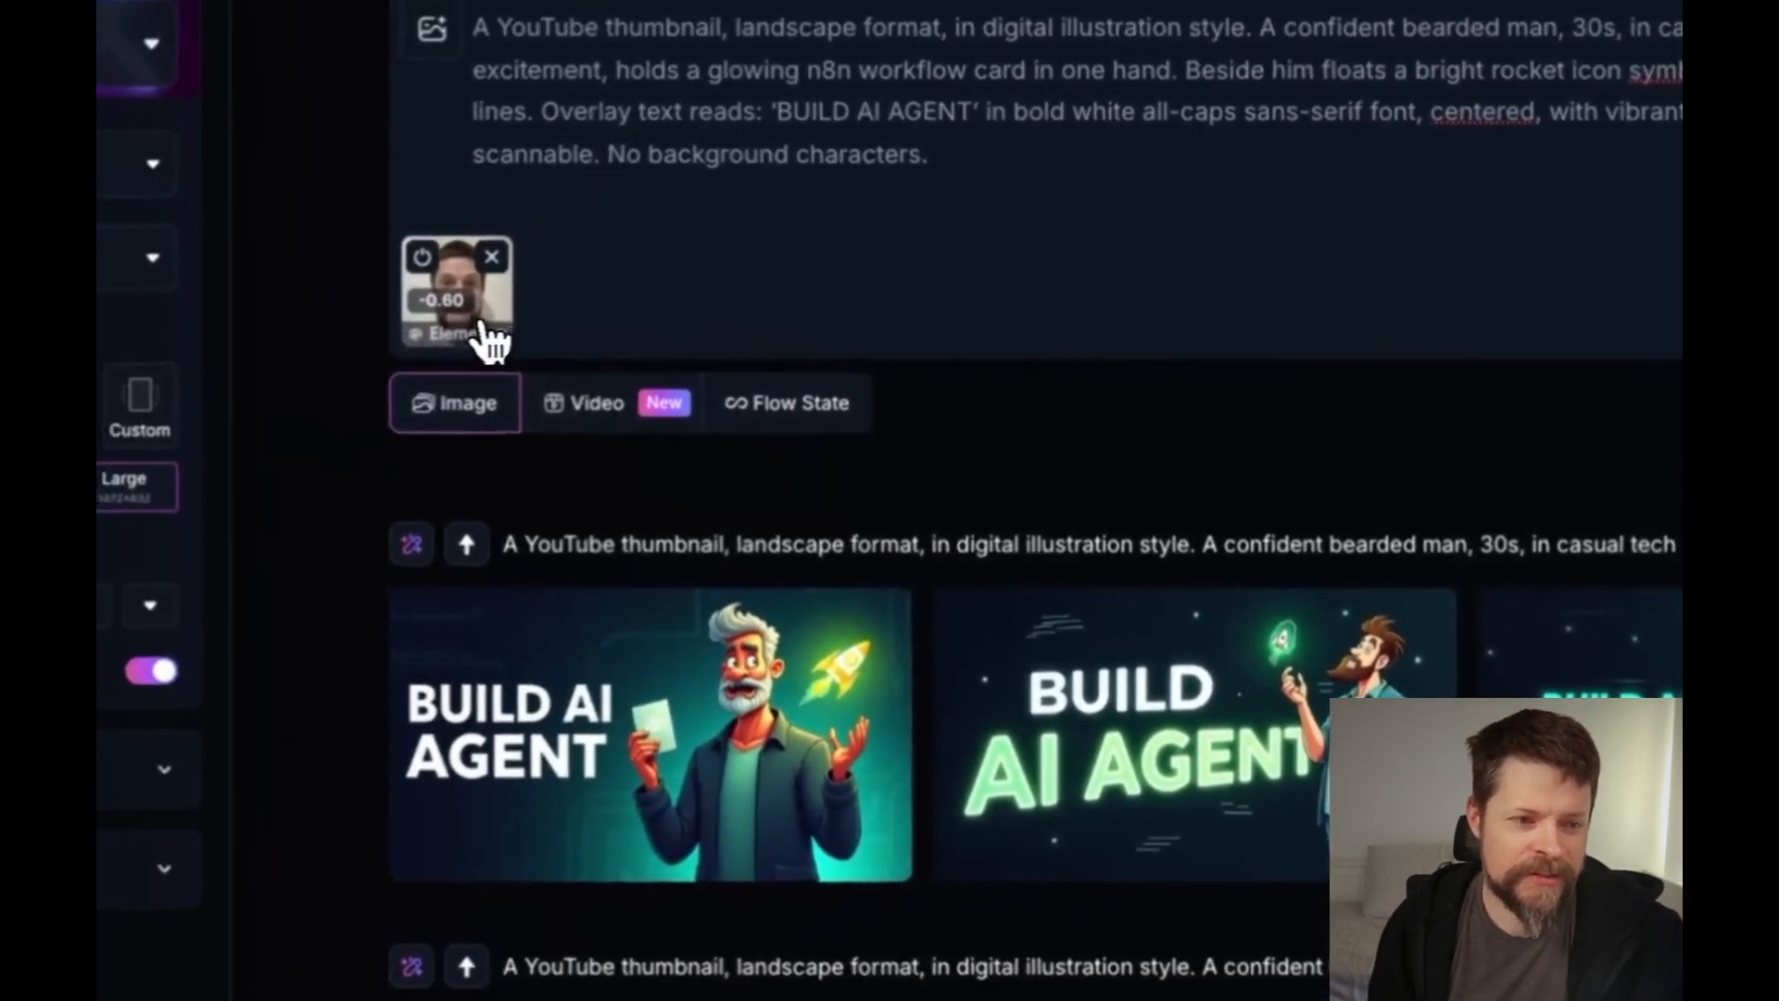
Set the character element's strength to 0.70 and generate another batch of thumbnails
{"action": "left_click", "coordinate": [489, 338]}
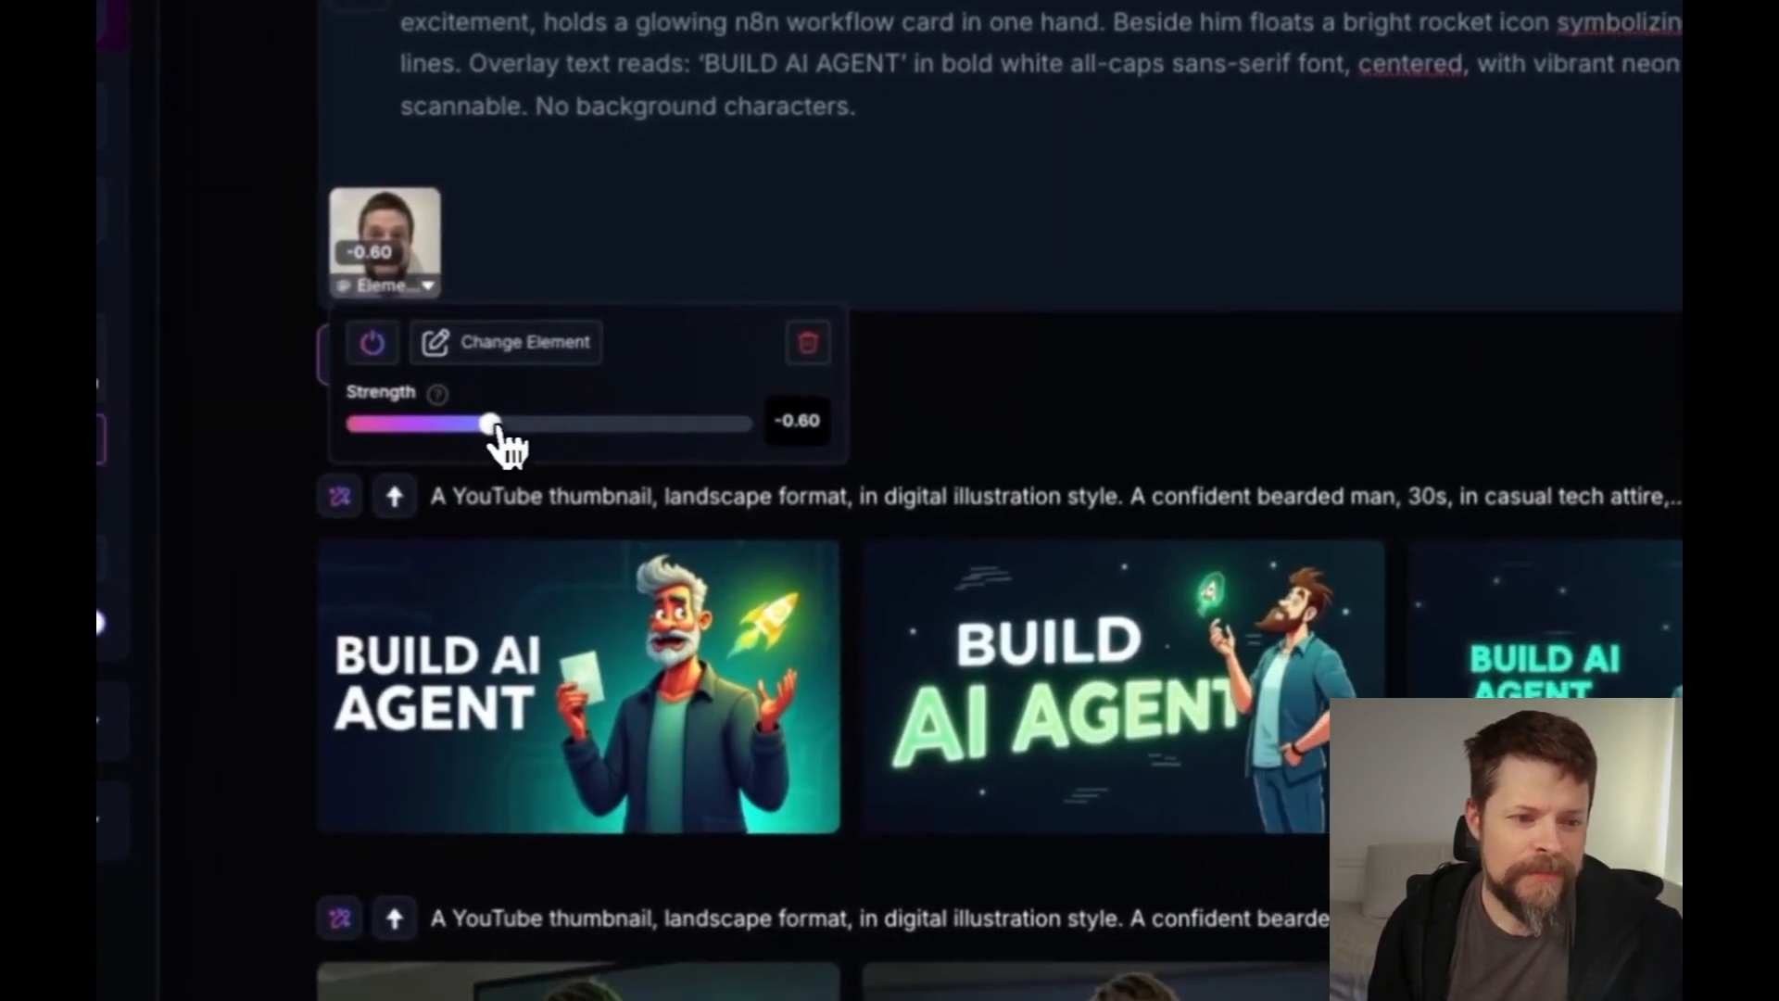
{"action": "left_click_drag", "start_coordinate": [590, 500], "coordinate": [582, 481]}
{"action": "left_click_drag", "start_coordinate": [493, 415], "coordinate": [527, 423]}
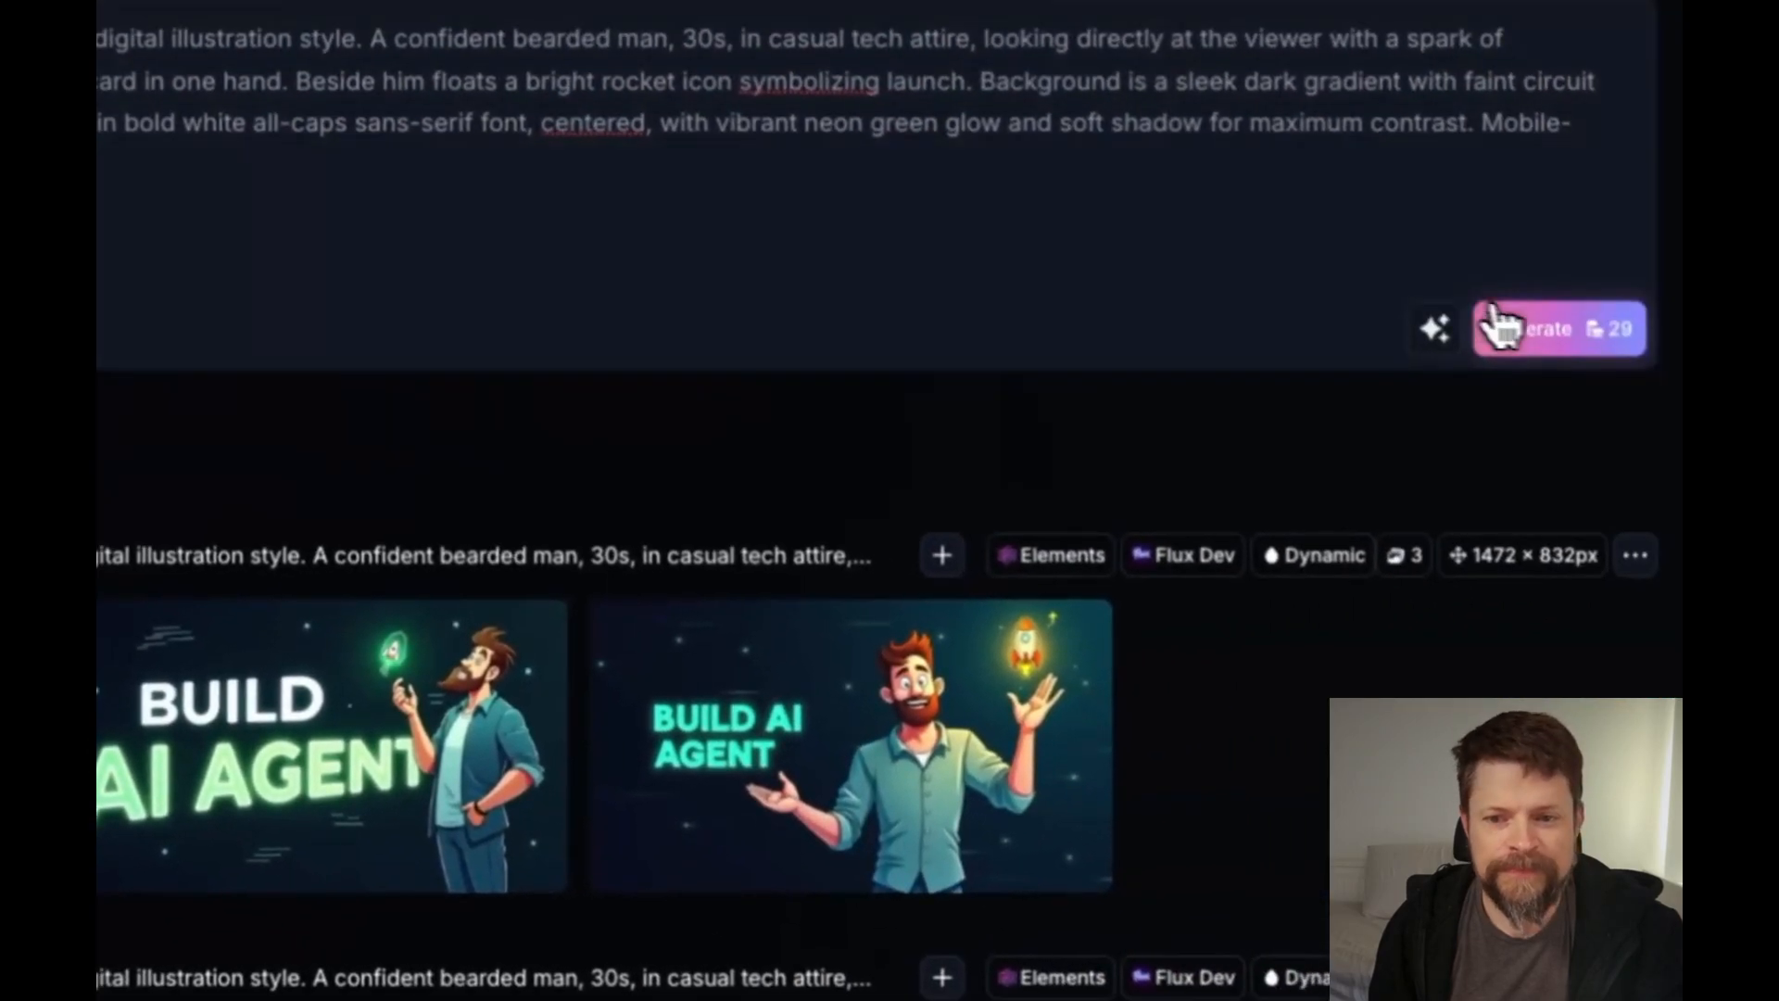
{"action": "left_click", "coordinate": [1501, 328]}
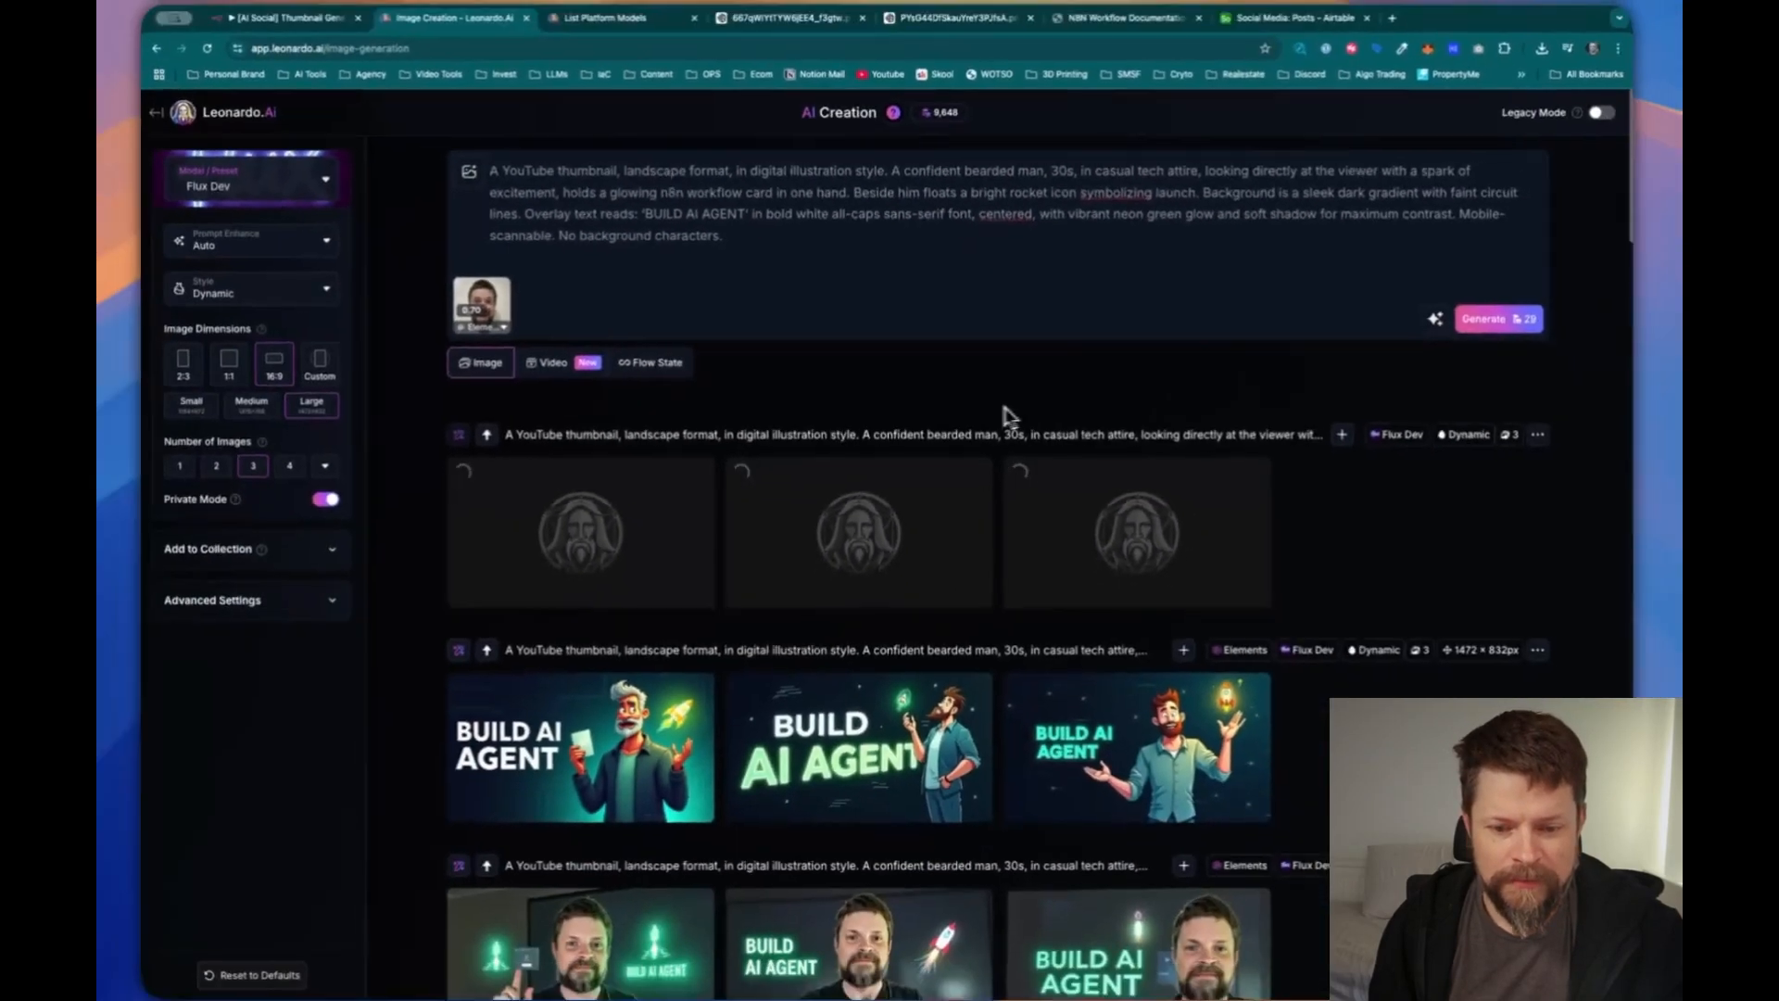
Look through the history of previously generated thumbnails down to the oldest entries
{"action": "scroll", "coordinate": [991, 413], "scroll_direction": "down", "scroll_amount": 3}
{"action": "scroll", "coordinate": [991, 412], "scroll_direction": "down", "scroll_amount": 8}
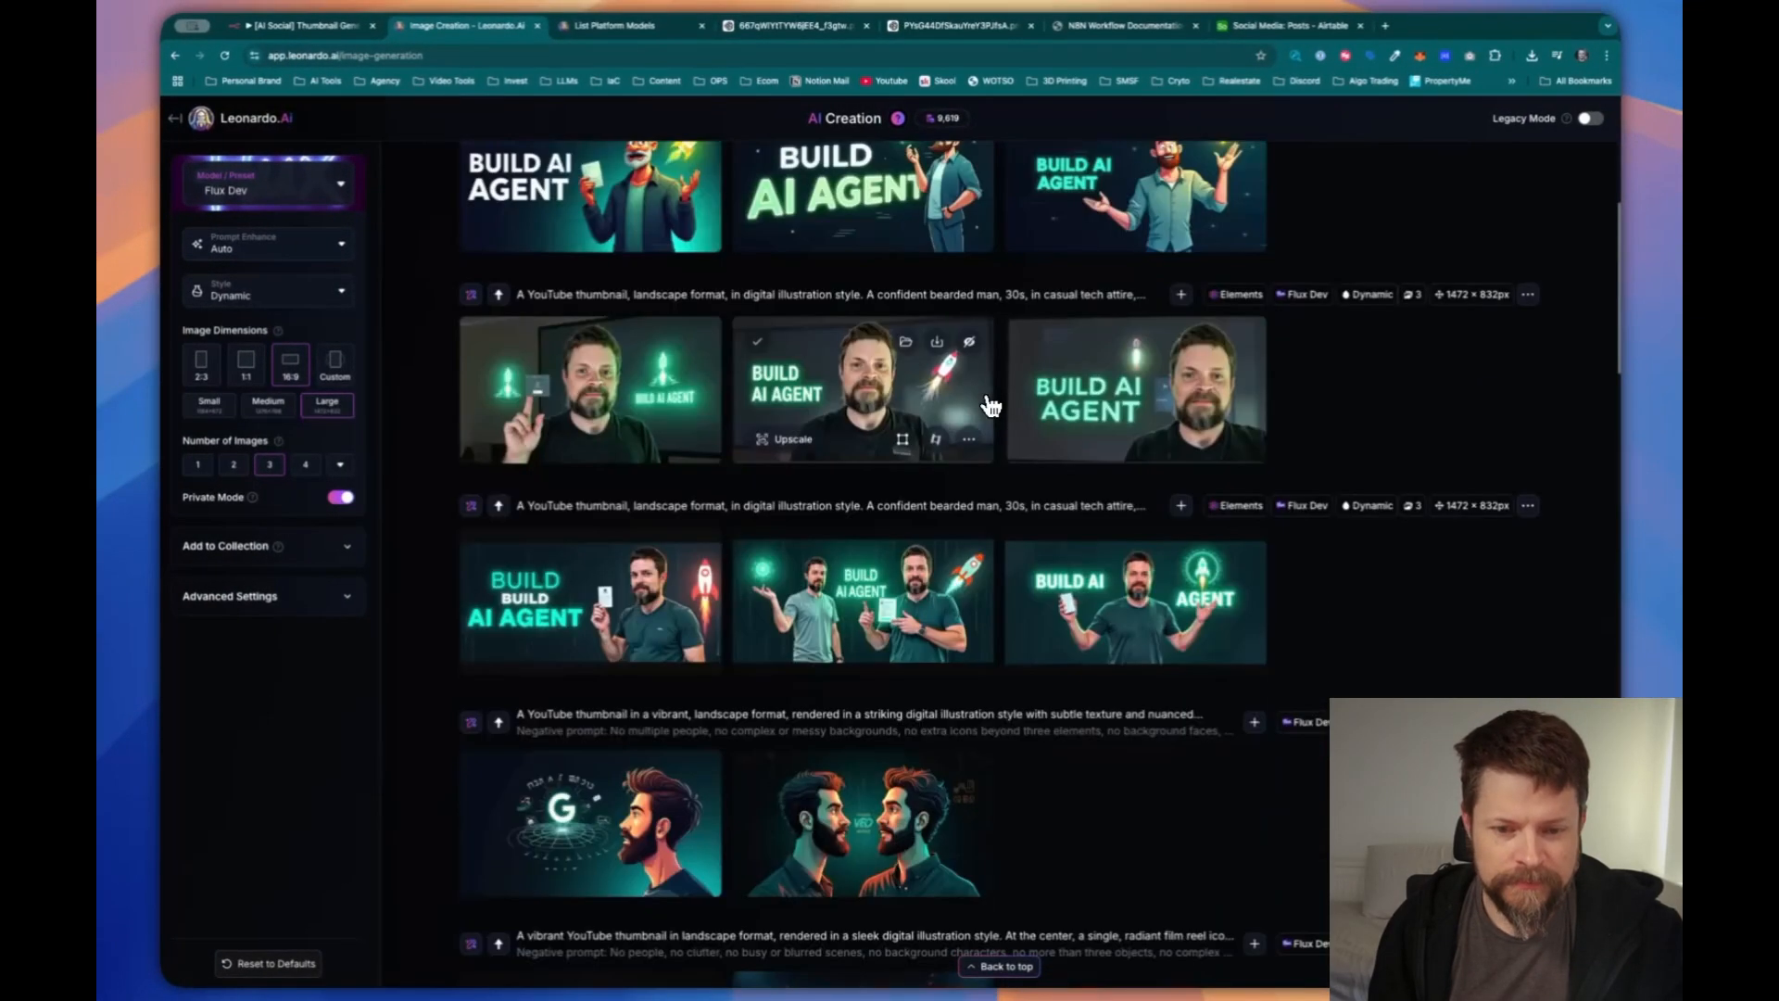
{"action": "scroll", "coordinate": [991, 420], "scroll_direction": "down", "scroll_amount": 20}
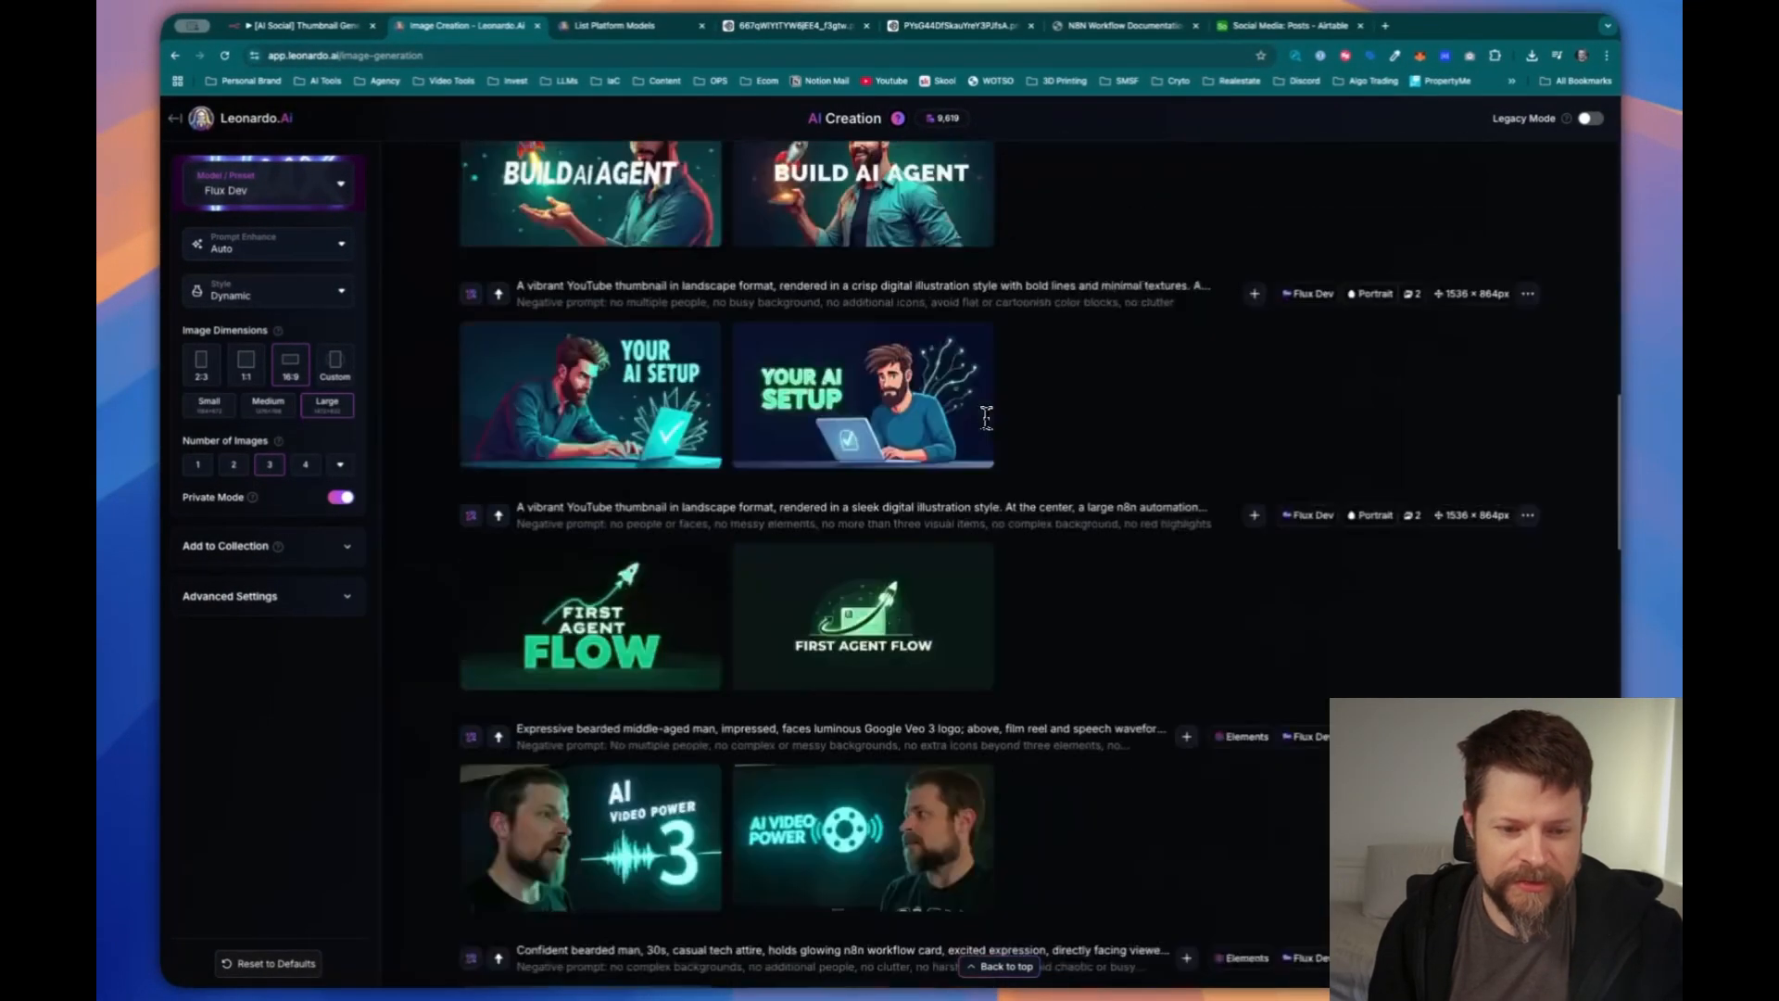
{"action": "scroll", "coordinate": [993, 425], "scroll_direction": "down", "scroll_amount": 15}
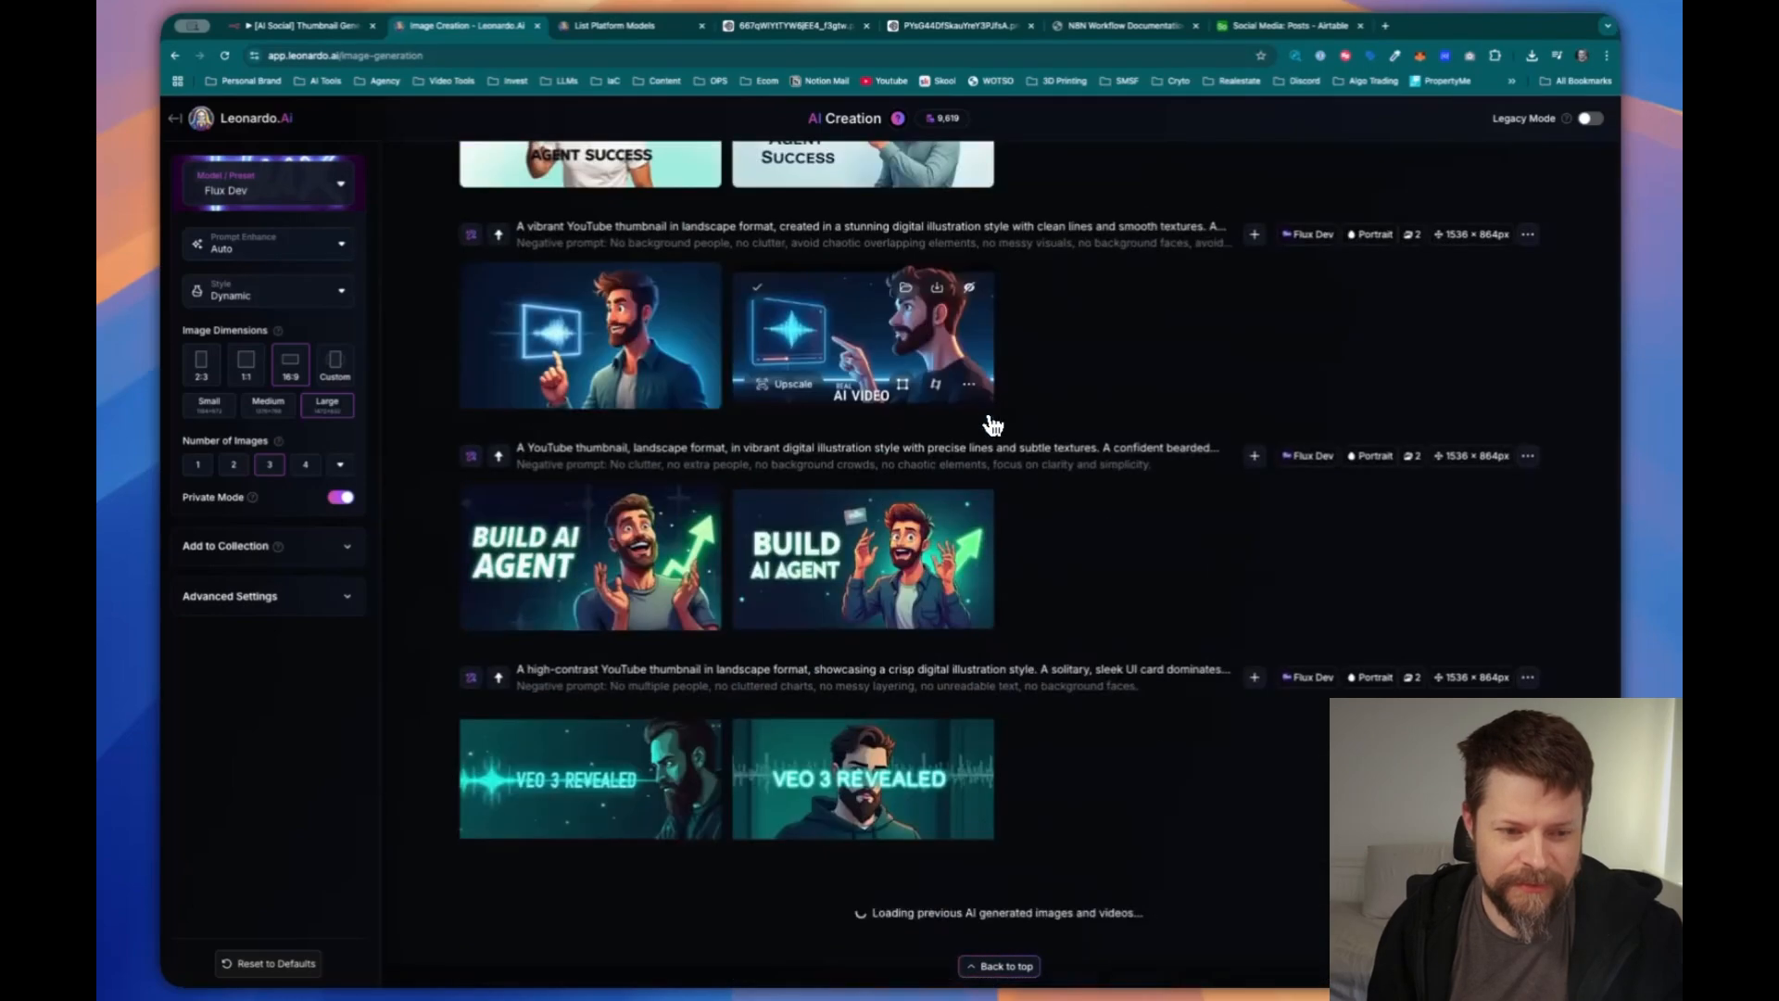
{"action": "scroll", "coordinate": [991, 413], "scroll_direction": "down", "scroll_amount": 14}
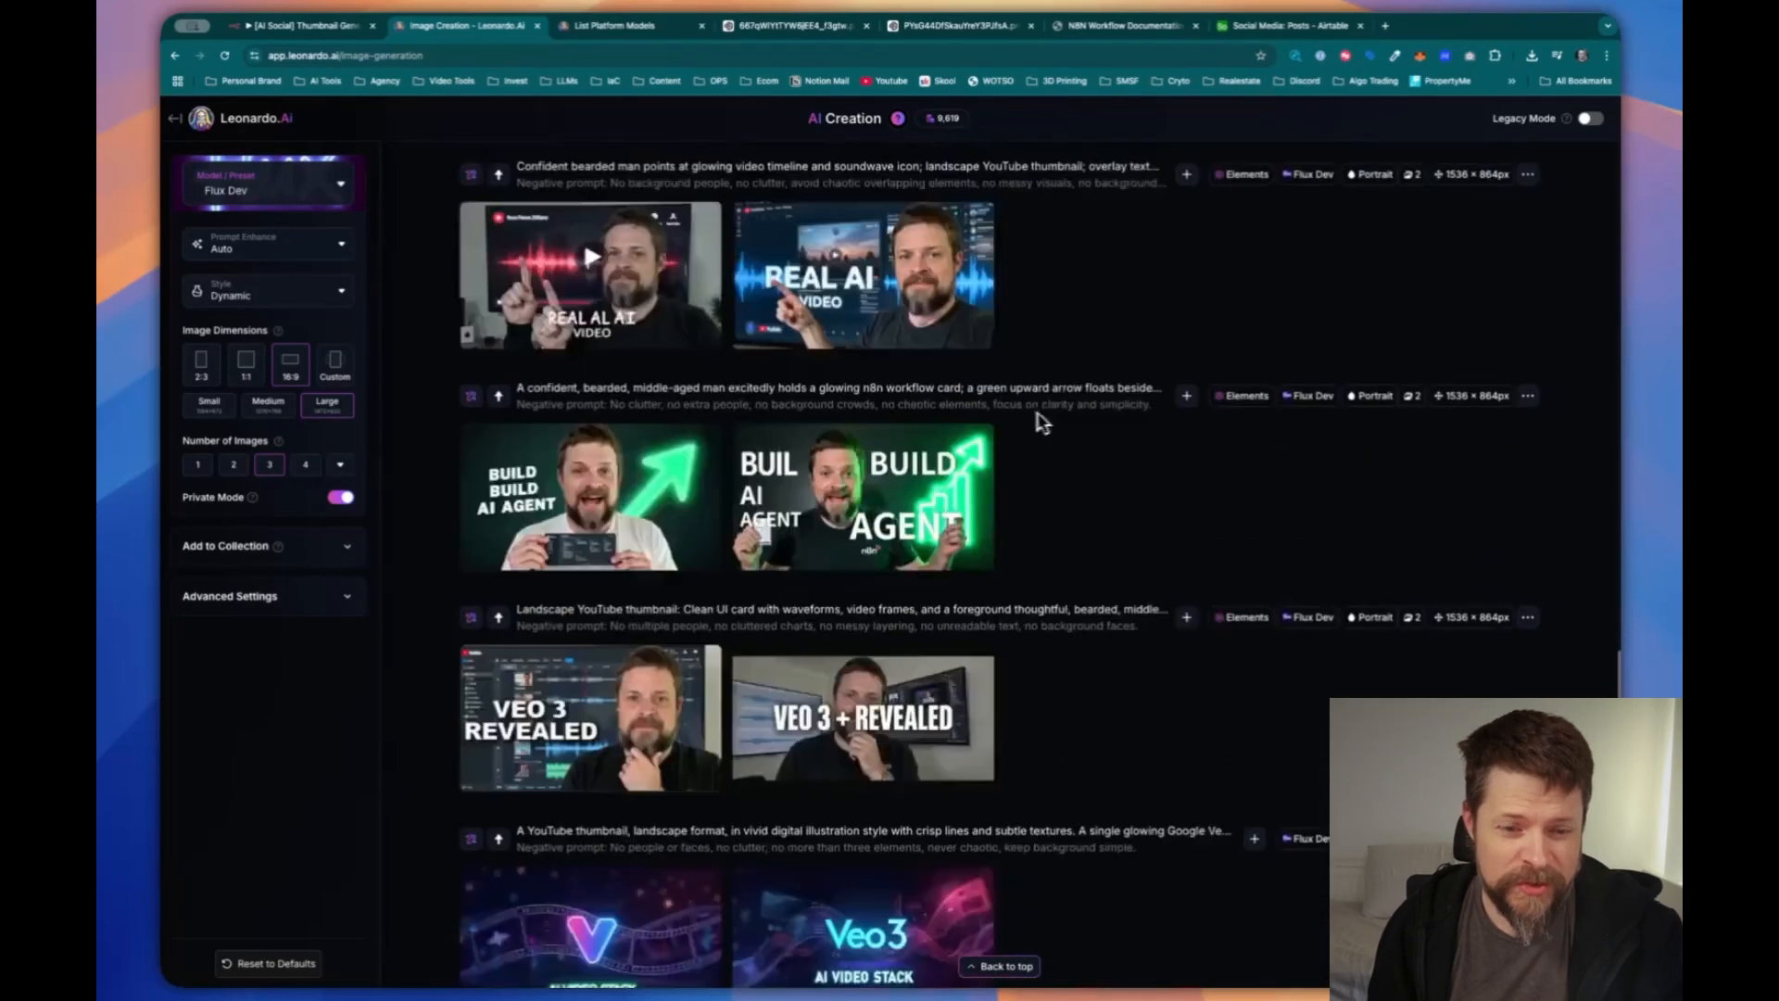
{"action": "scroll", "coordinate": [1045, 411], "scroll_direction": "down", "scroll_amount": 10}
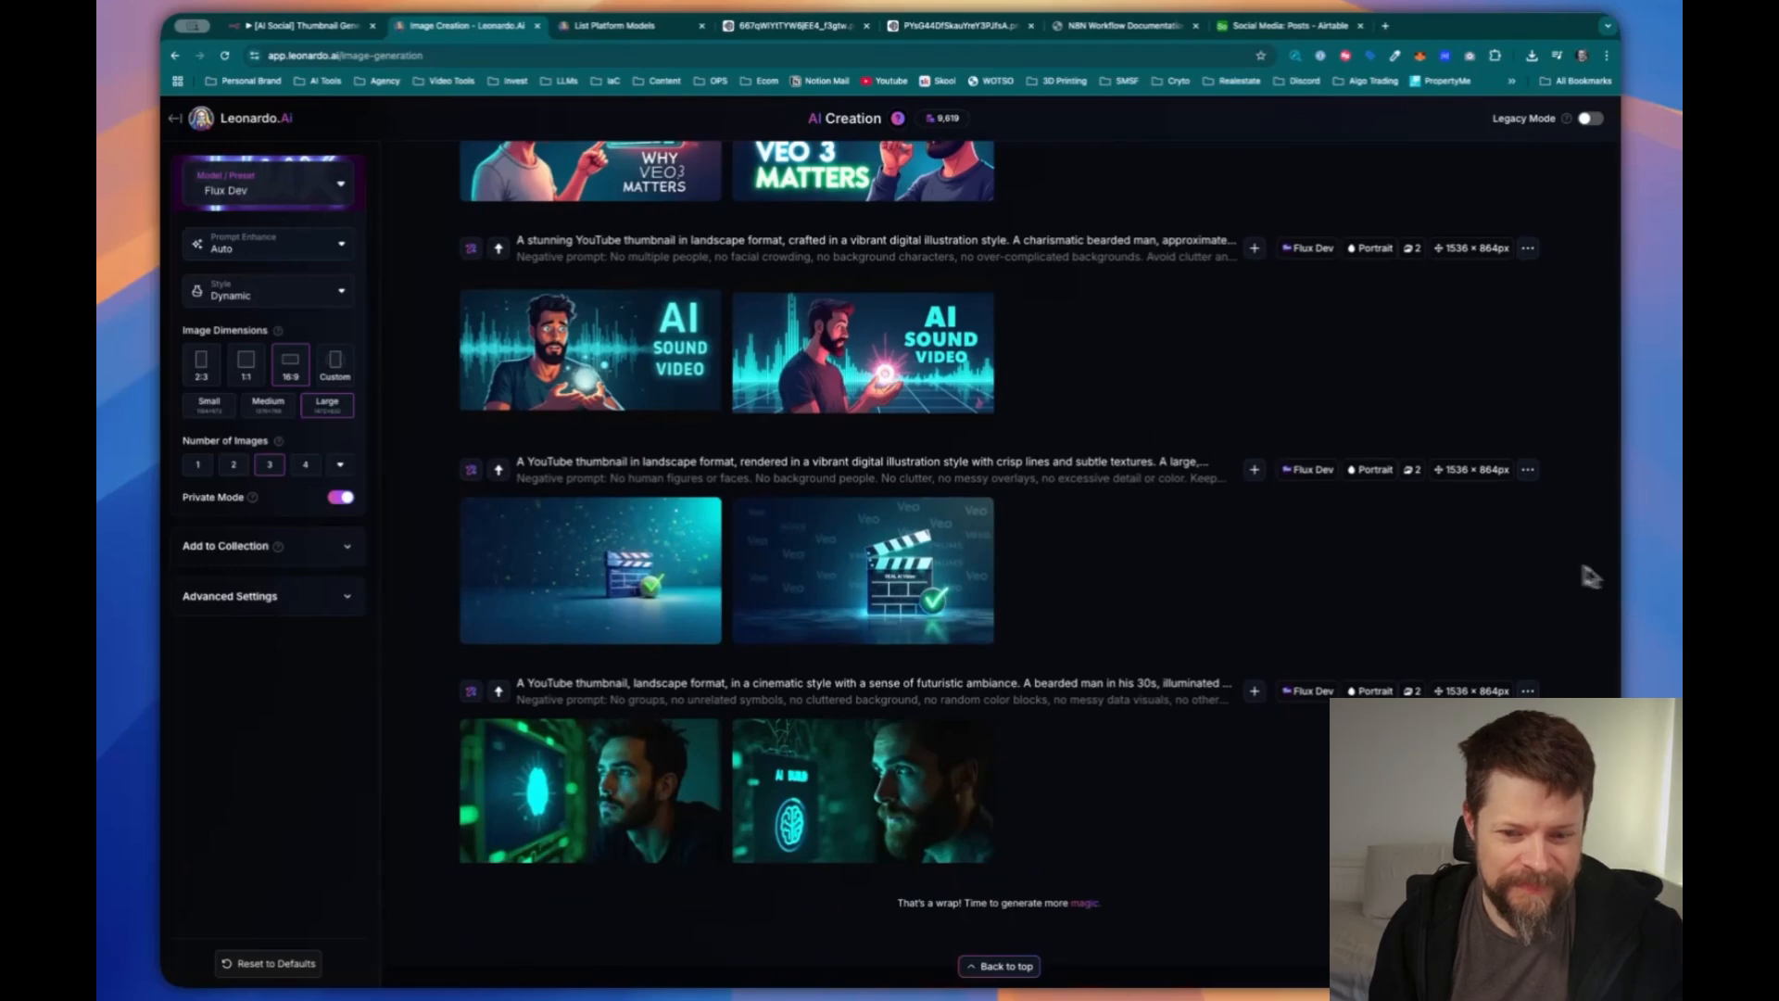
Return to the newest batch, browse its thumbnails at full size, and close the viewer
{"action": "scroll", "coordinate": [1555, 667], "scroll_direction": "up", "scroll_amount": 3}
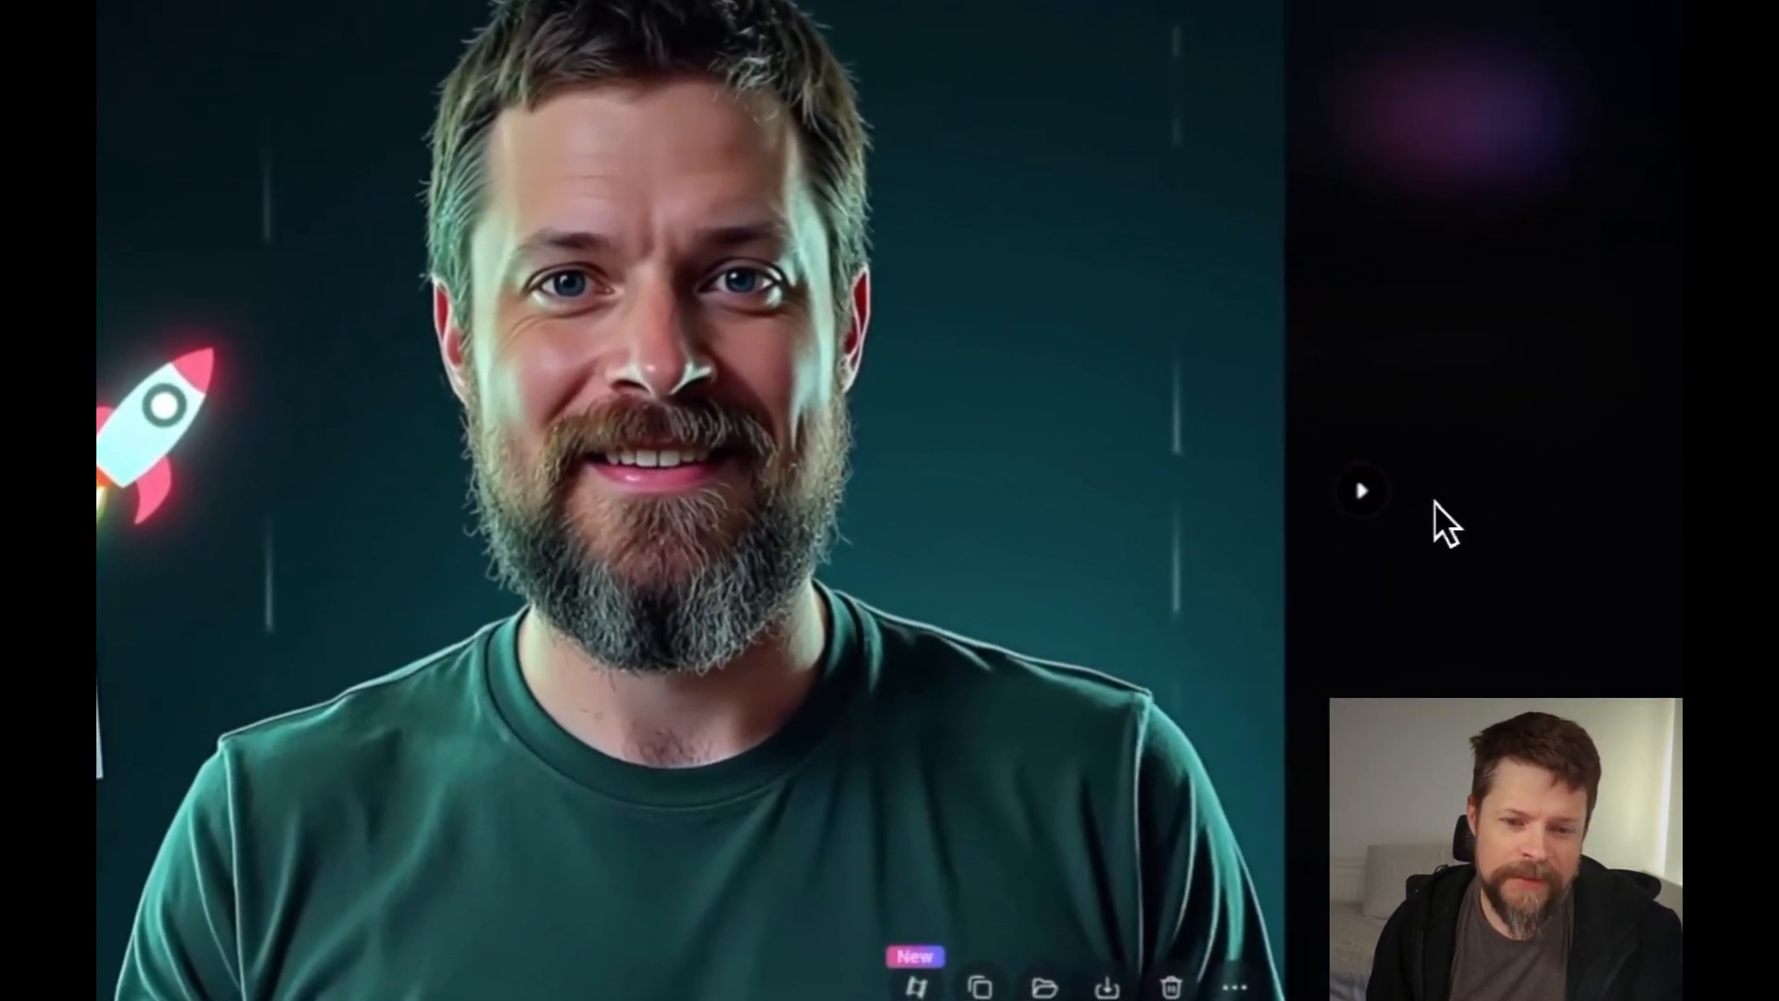
{"action": "left_click", "coordinate": [1482, 519]}
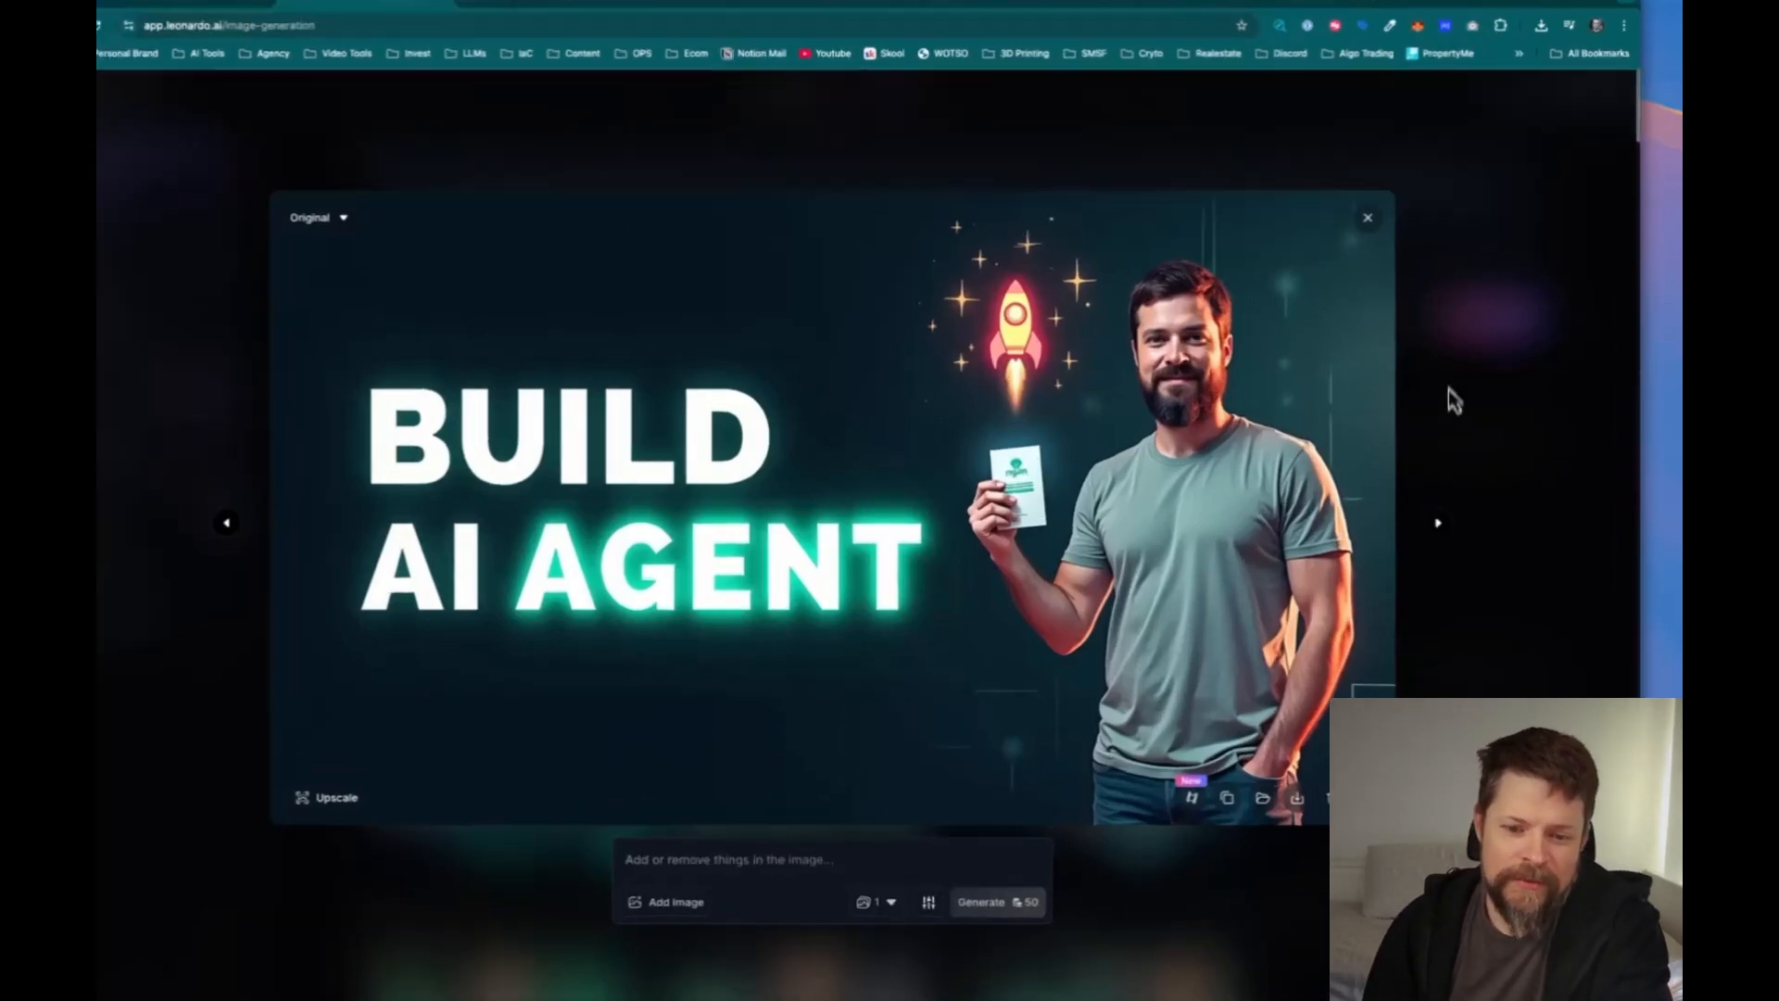
{"action": "left_click", "coordinate": [1443, 381]}
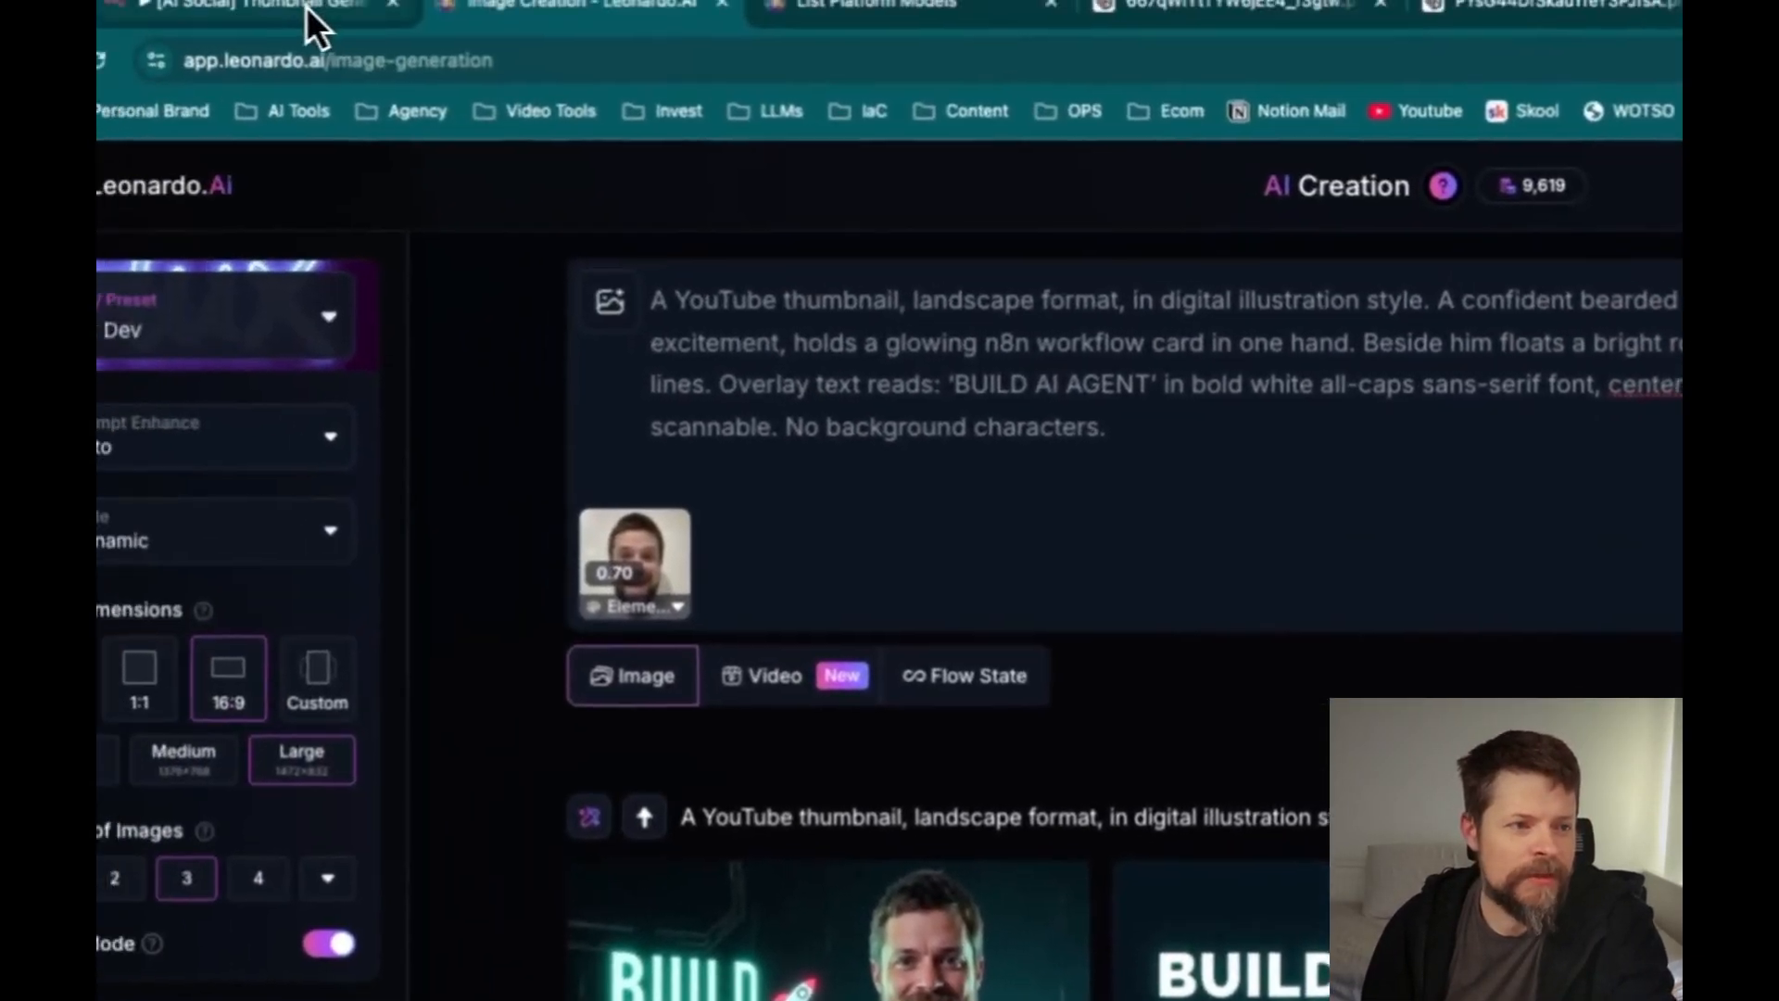
Switch to the n8n workflow, leave the Split Out node, and inspect the Update Post and OpenAI Image Analysis nodes
{"action": "left_click", "coordinate": [306, 13]}
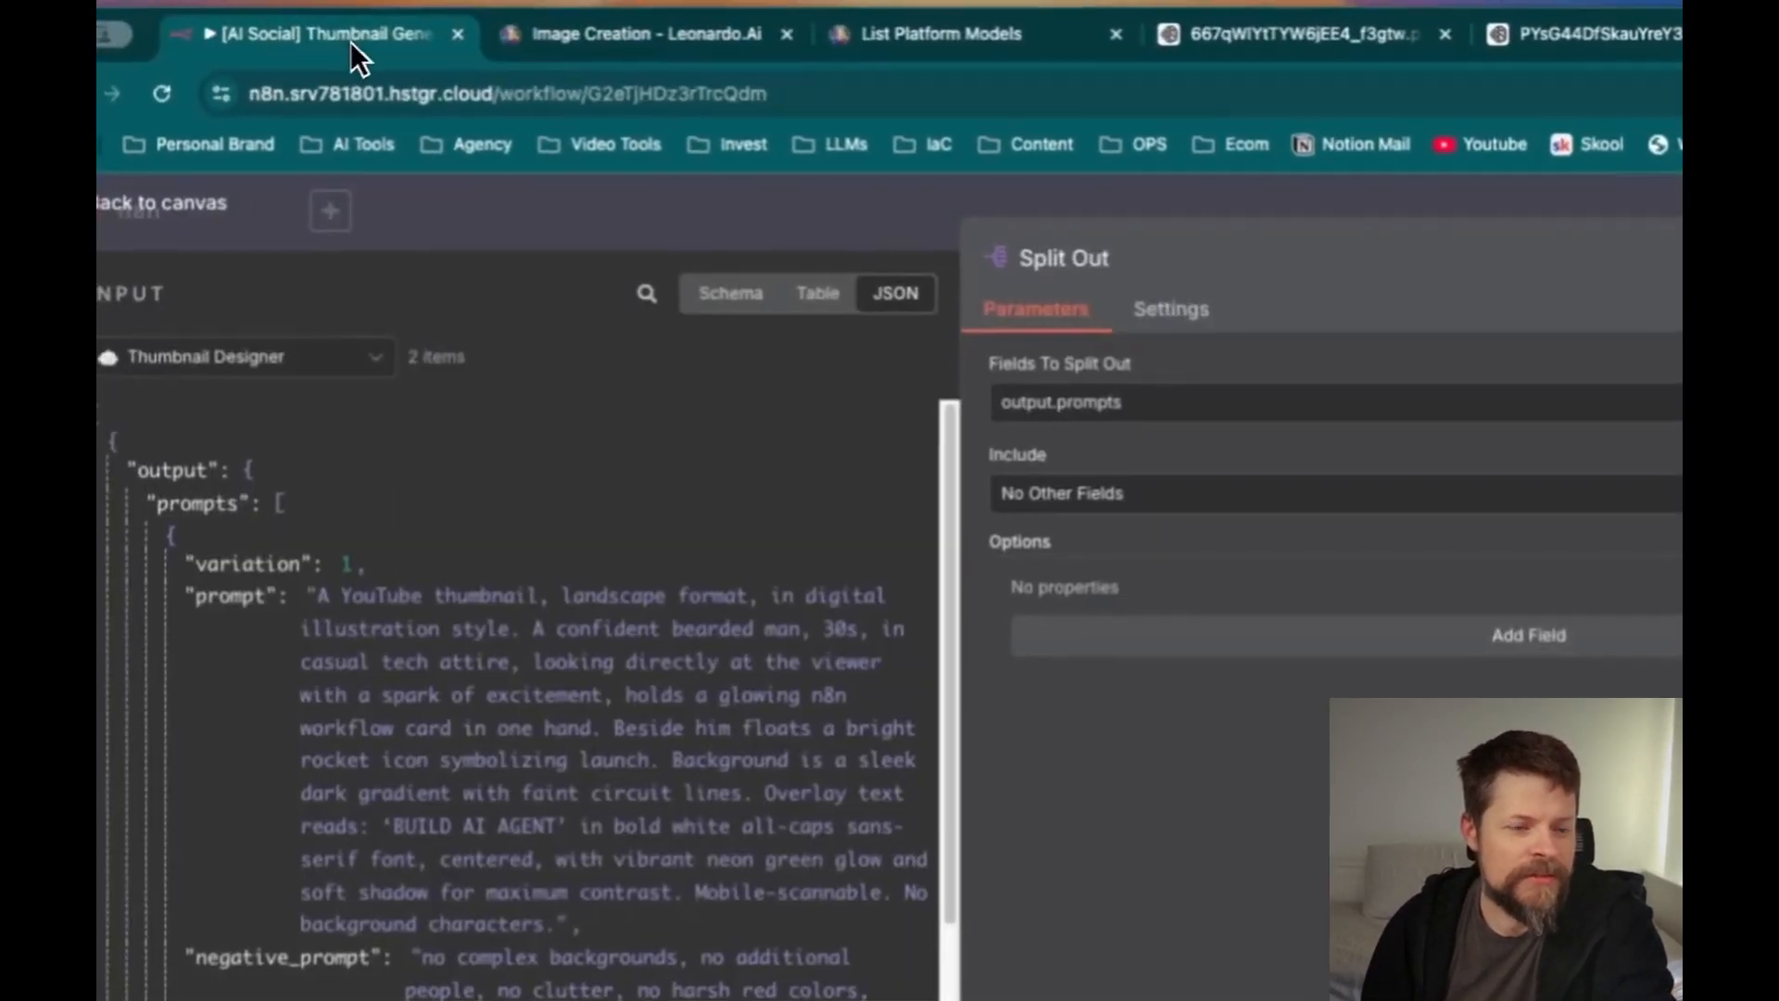
{"action": "key", "text": "Escape"}
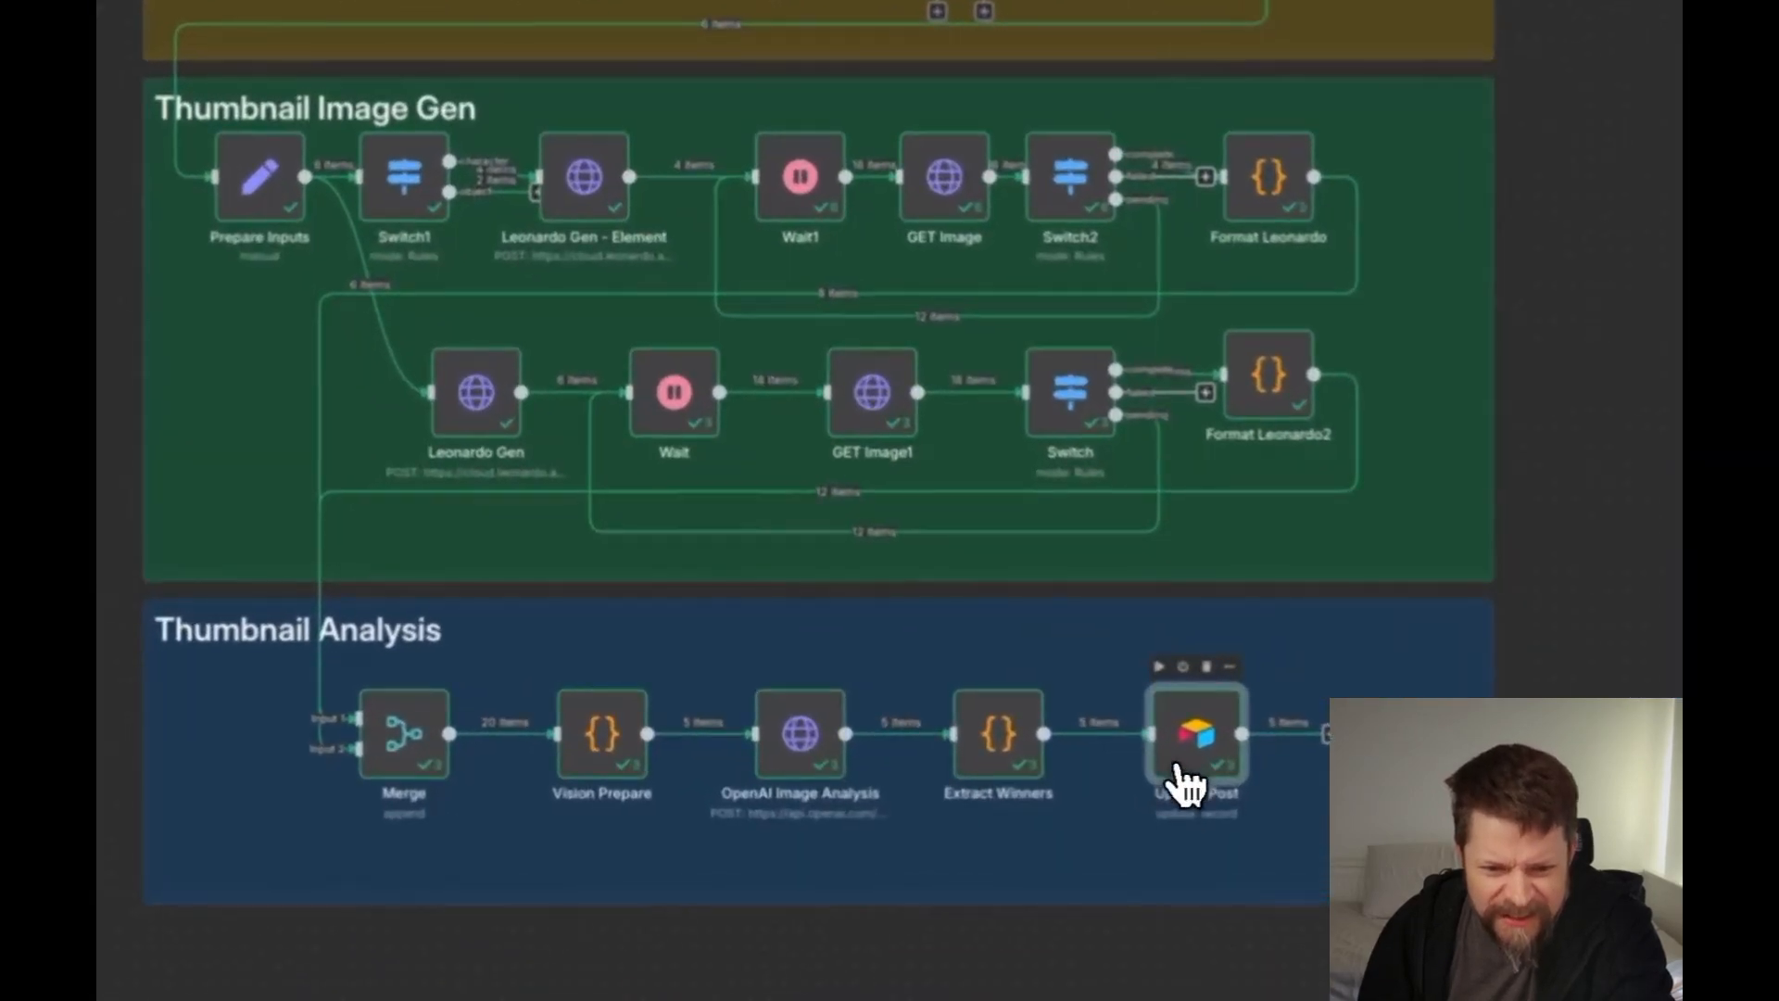
{"action": "double_click", "coordinate": [1178, 765]}
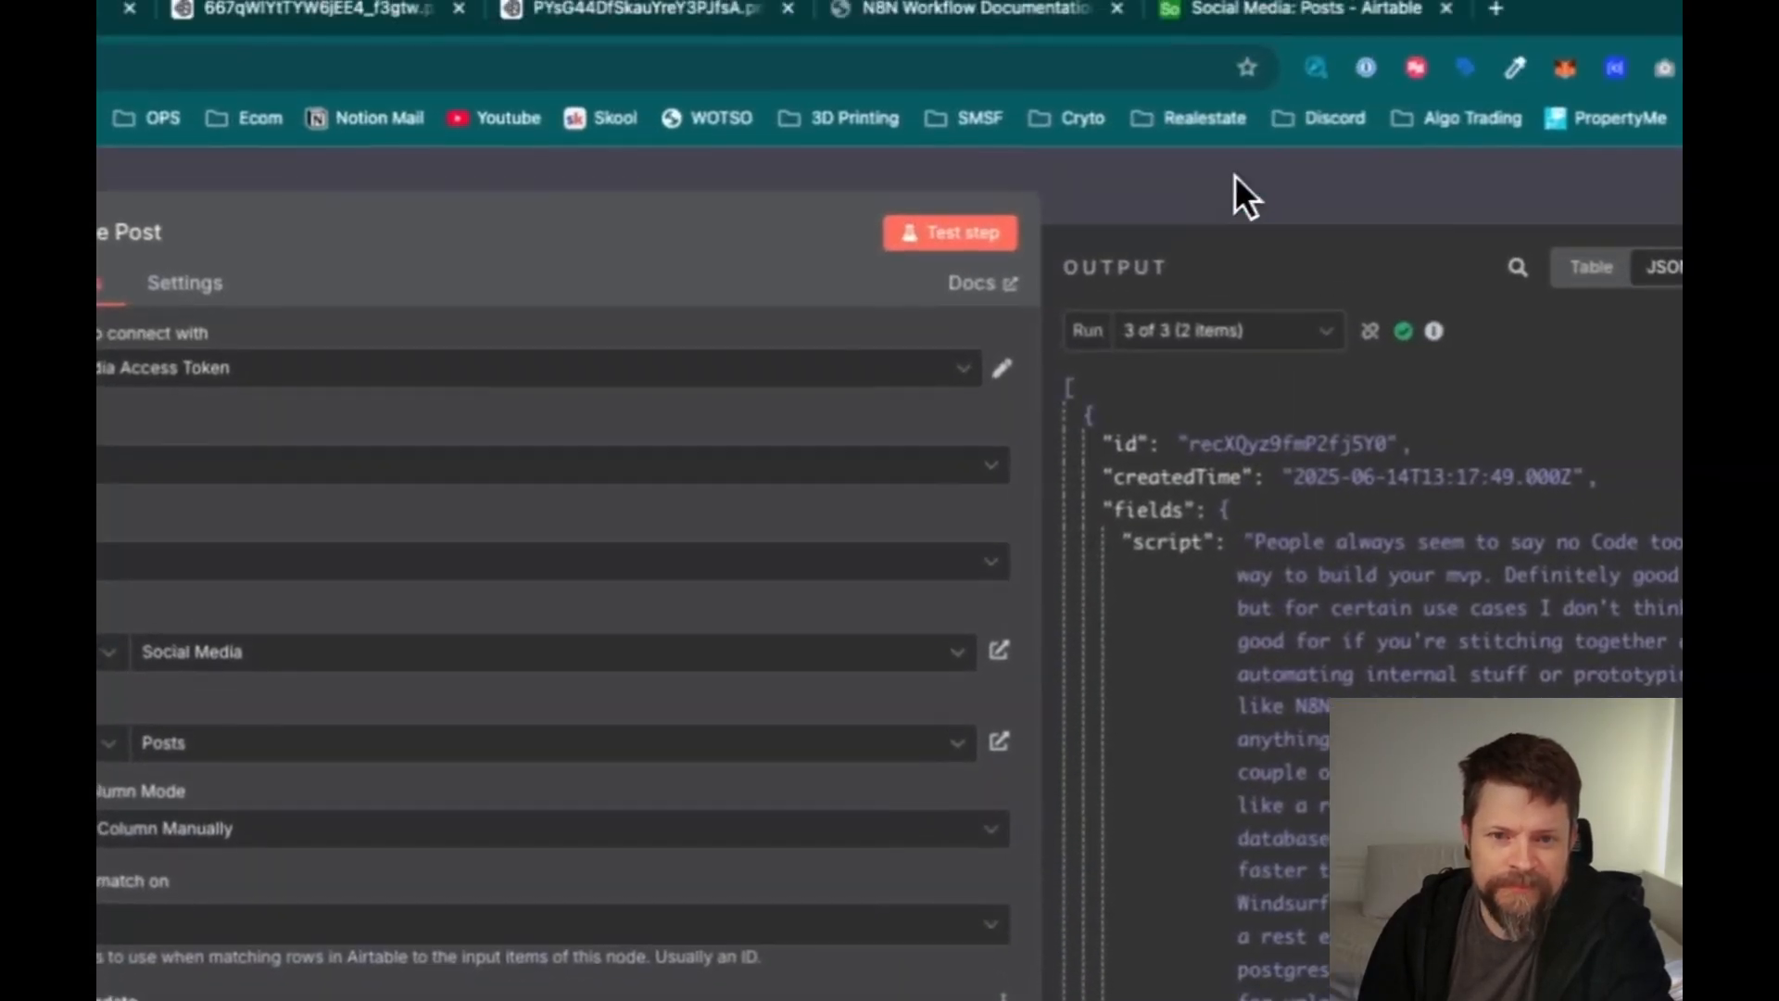
{"action": "left_click", "coordinate": [1232, 246]}
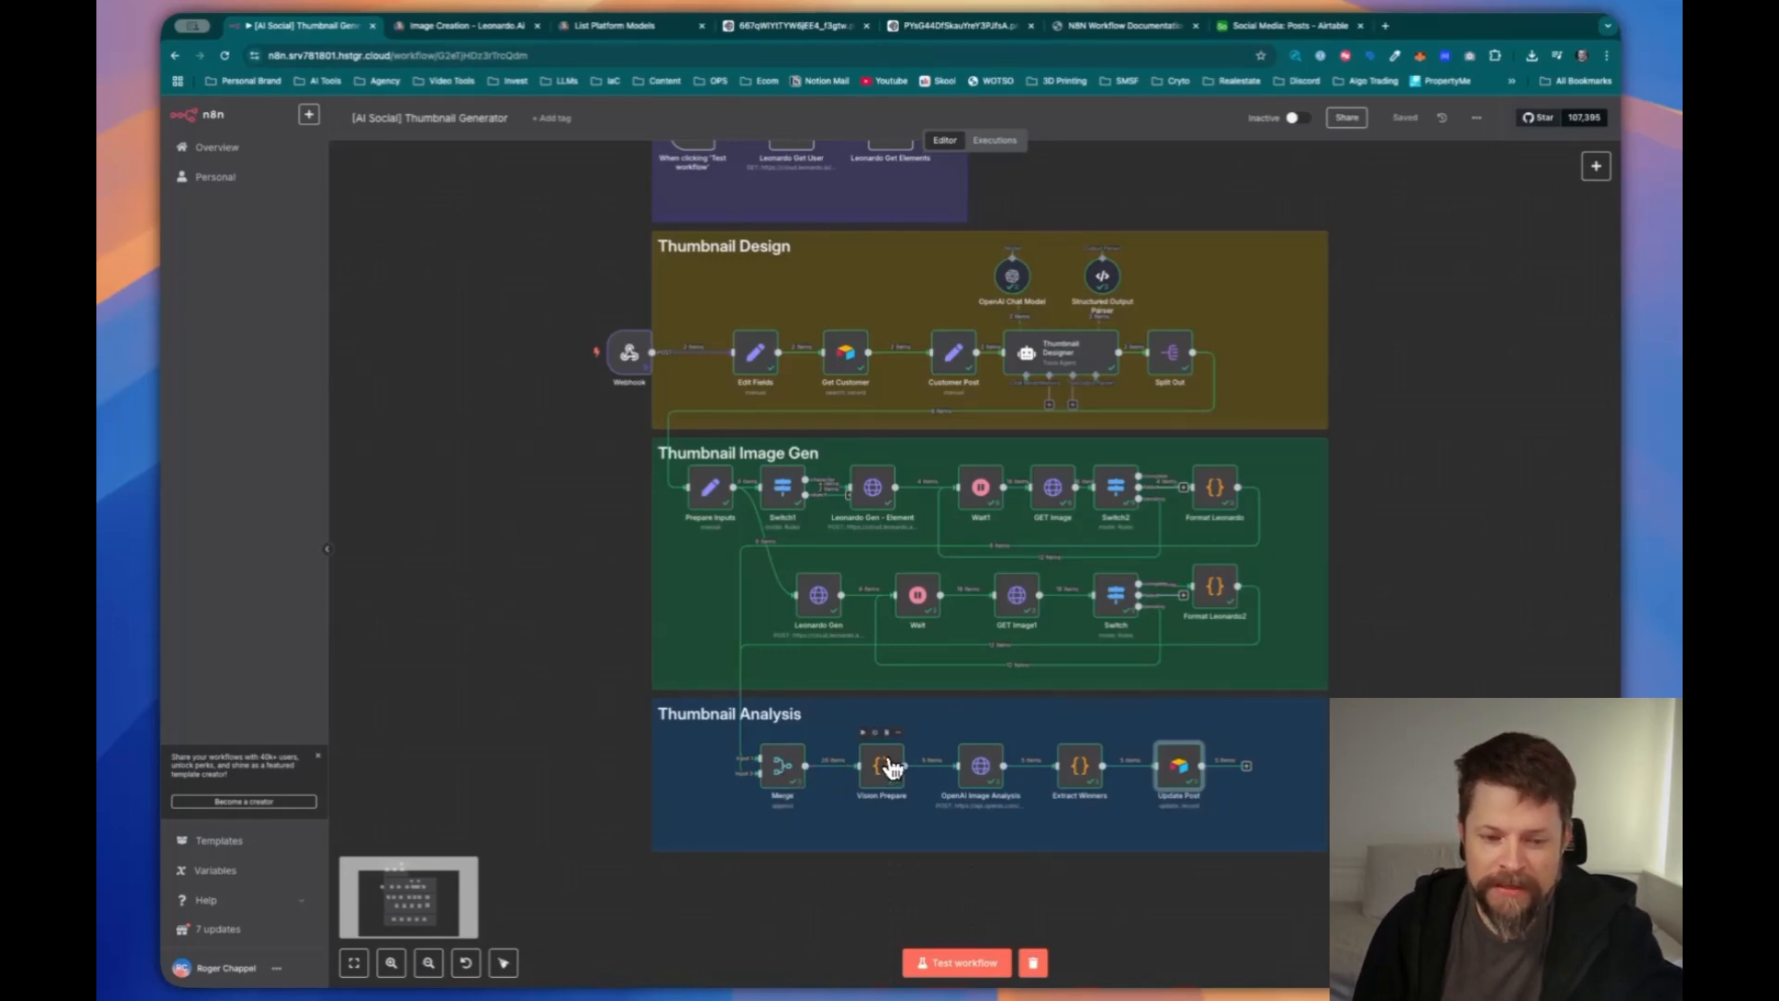
{"action": "double_click", "coordinate": [980, 765]}
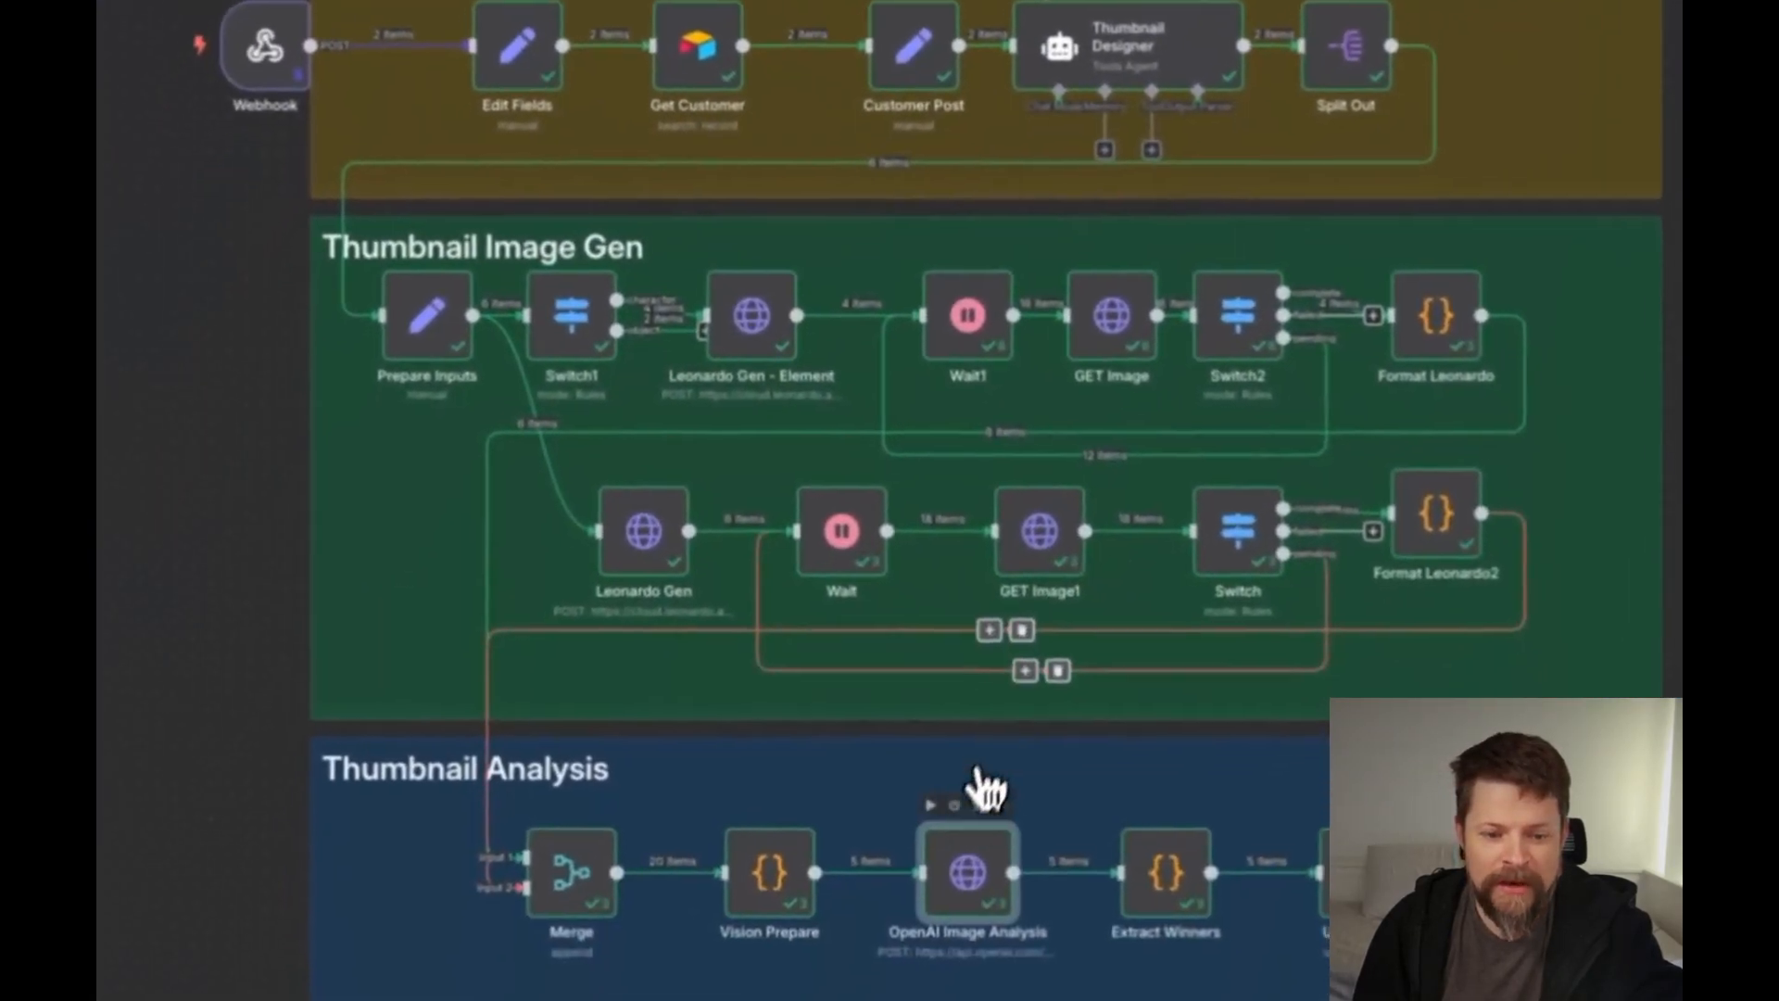
{"action": "double_click", "coordinate": [972, 876]}
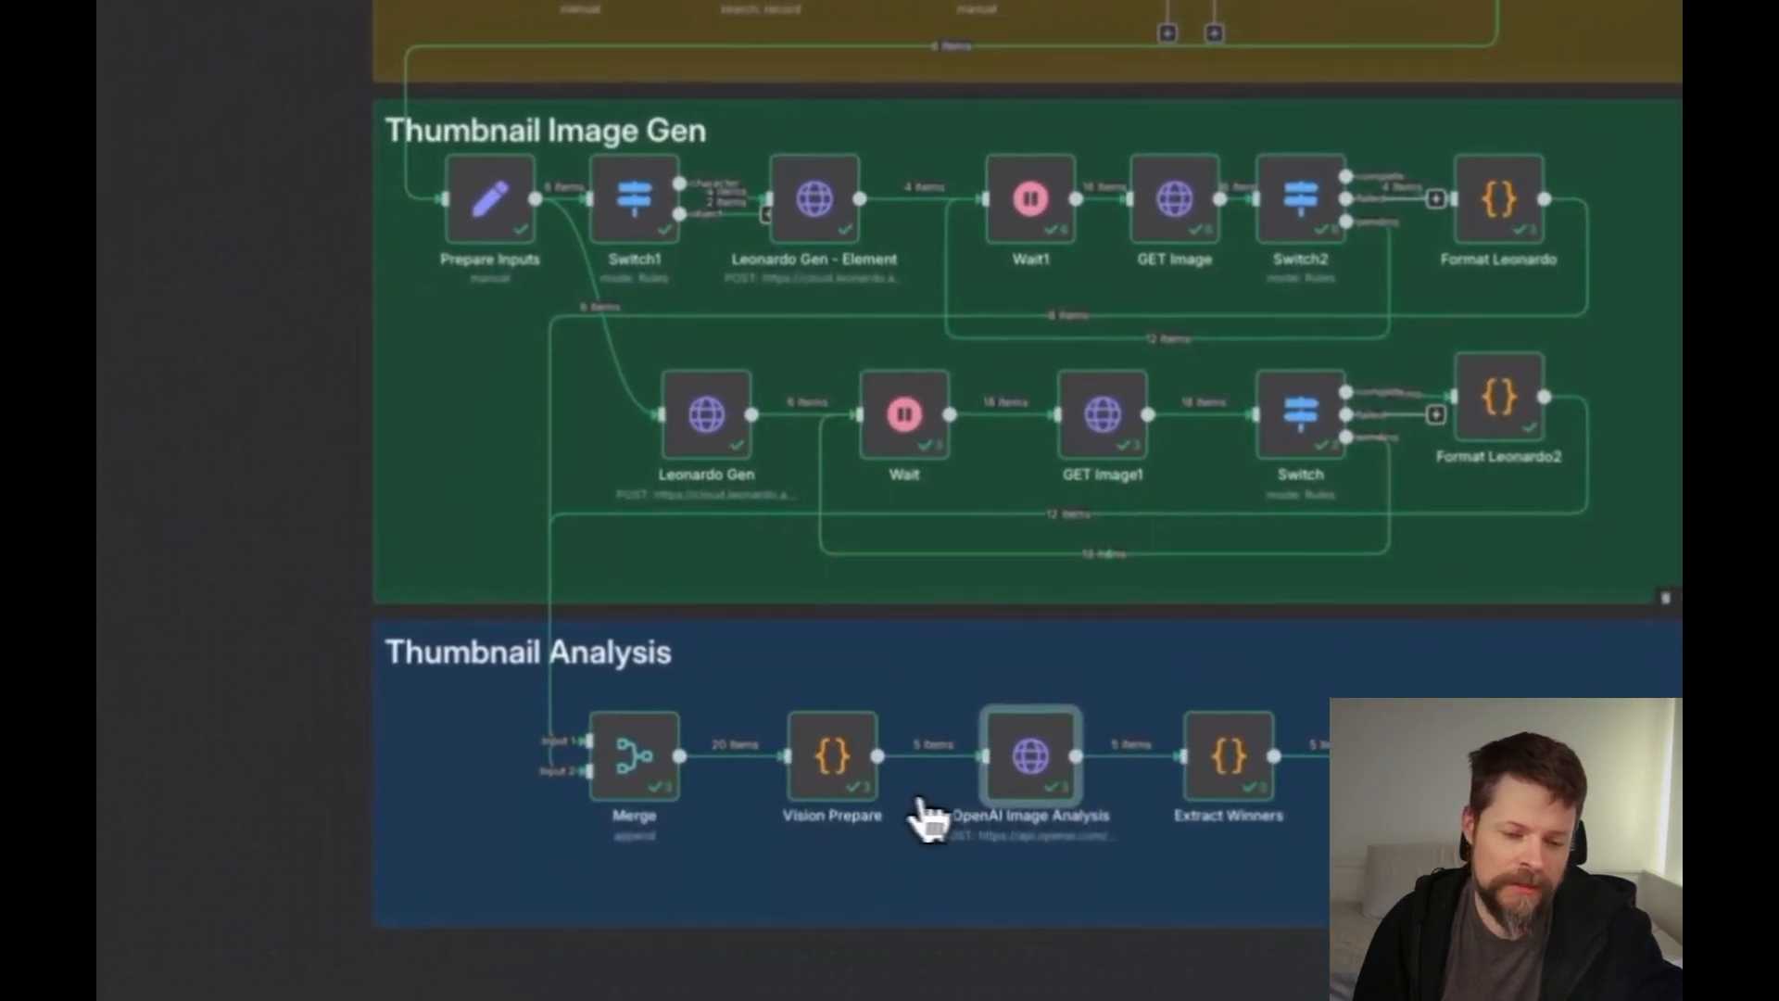
Open the Vision Prepare node and examine its JavaScript prompt code and the input run from Merge
{"action": "double_click", "coordinate": [881, 738]}
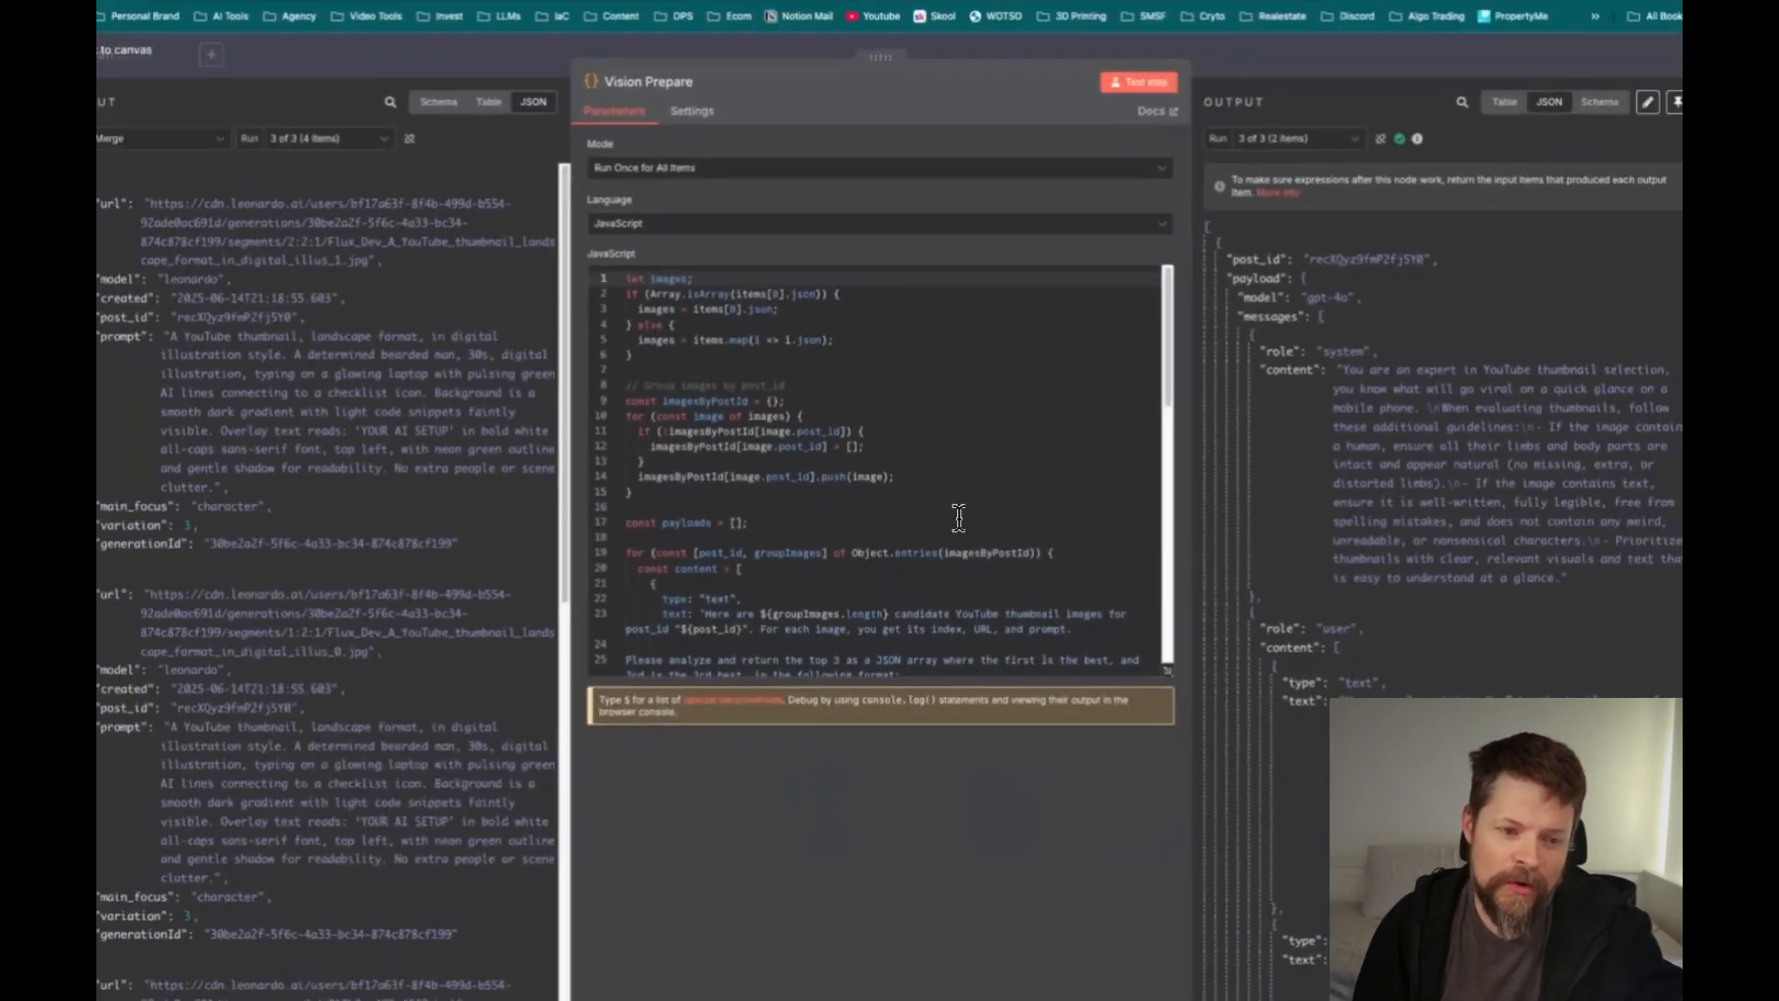
{"action": "scroll", "coordinate": [943, 475], "scroll_direction": "down", "scroll_amount": 5}
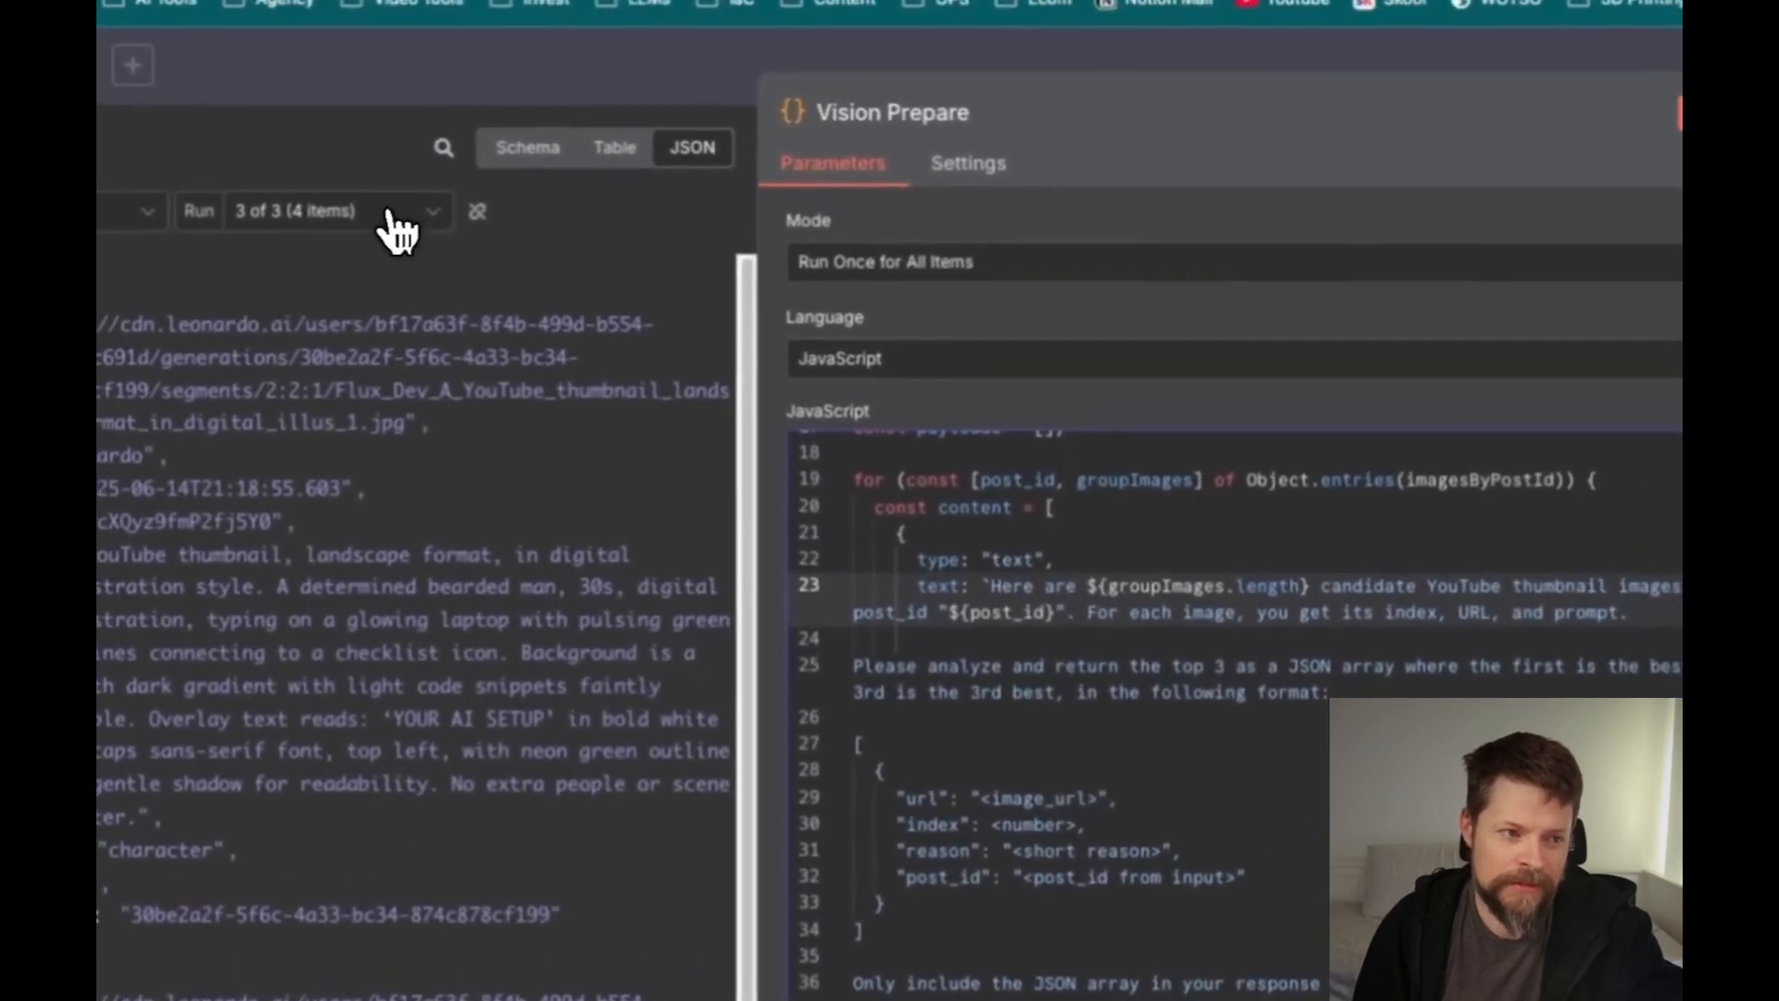
{"action": "left_click", "coordinate": [389, 215]}
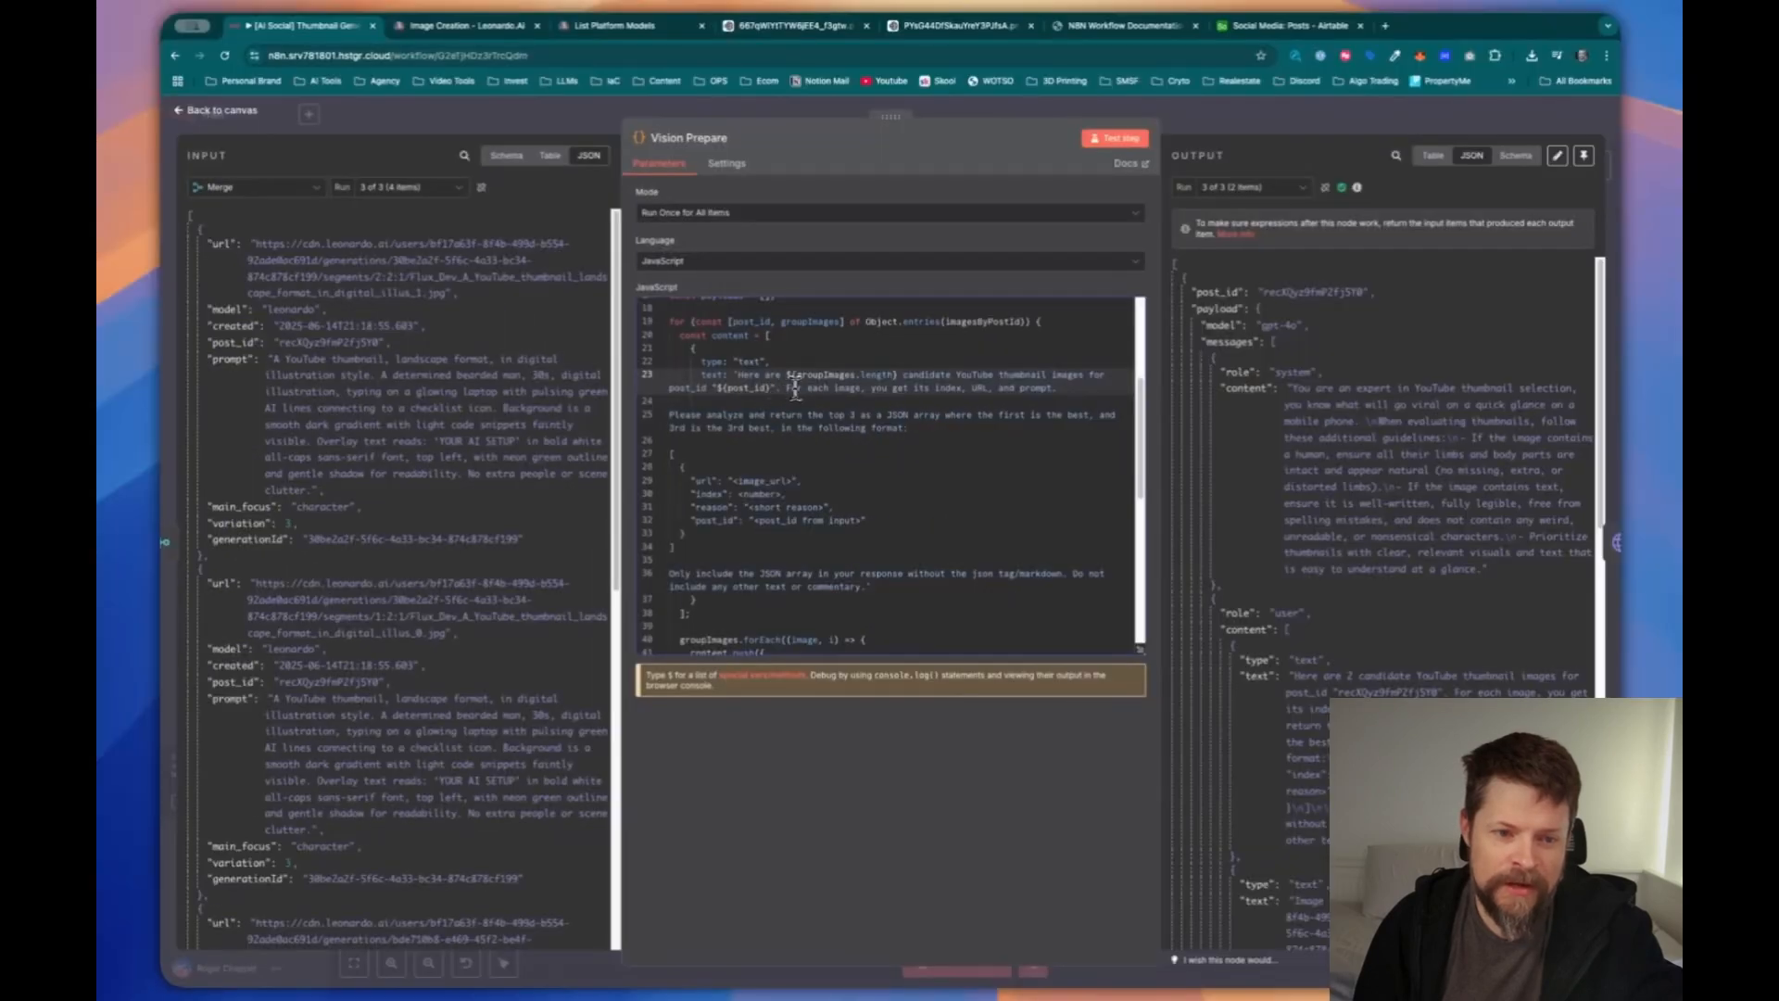
Highlight the Vision Prepare instructions from 'For each image' through the request for the top 3 as a JSON array, and close the node
{"action": "double_click", "coordinate": [794, 388]}
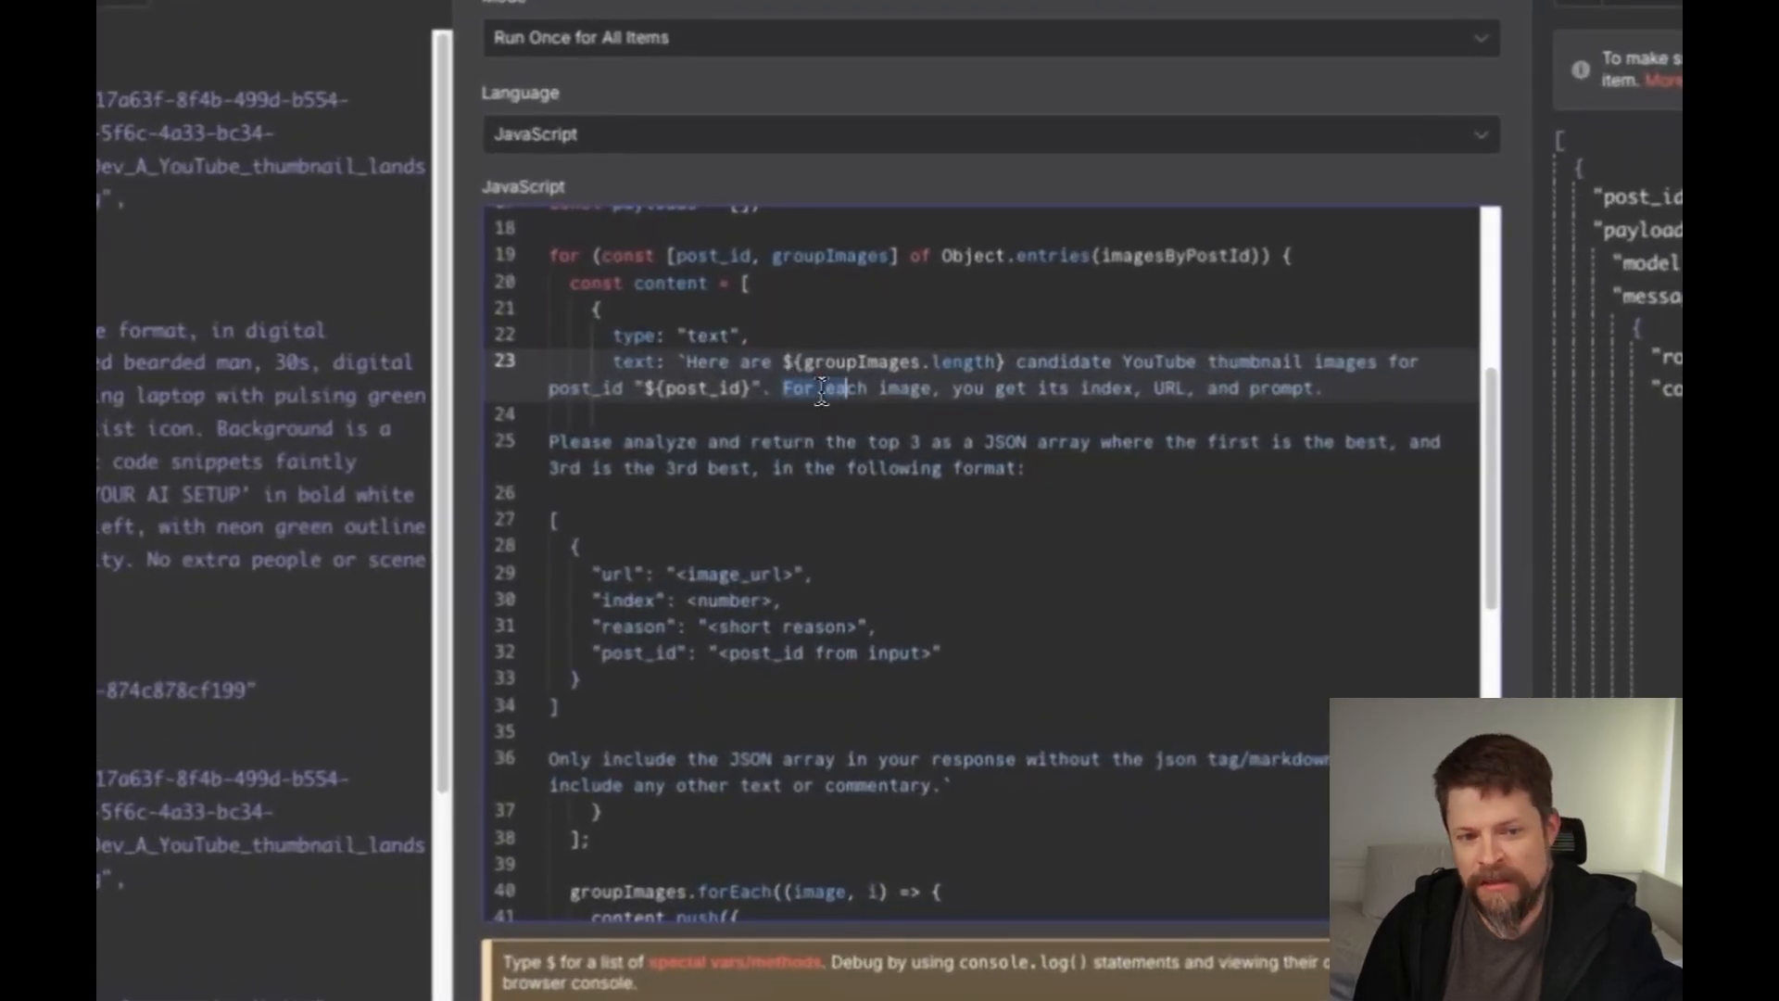
{"action": "left_click_drag", "start_coordinate": [822, 387], "coordinate": [1019, 387]}
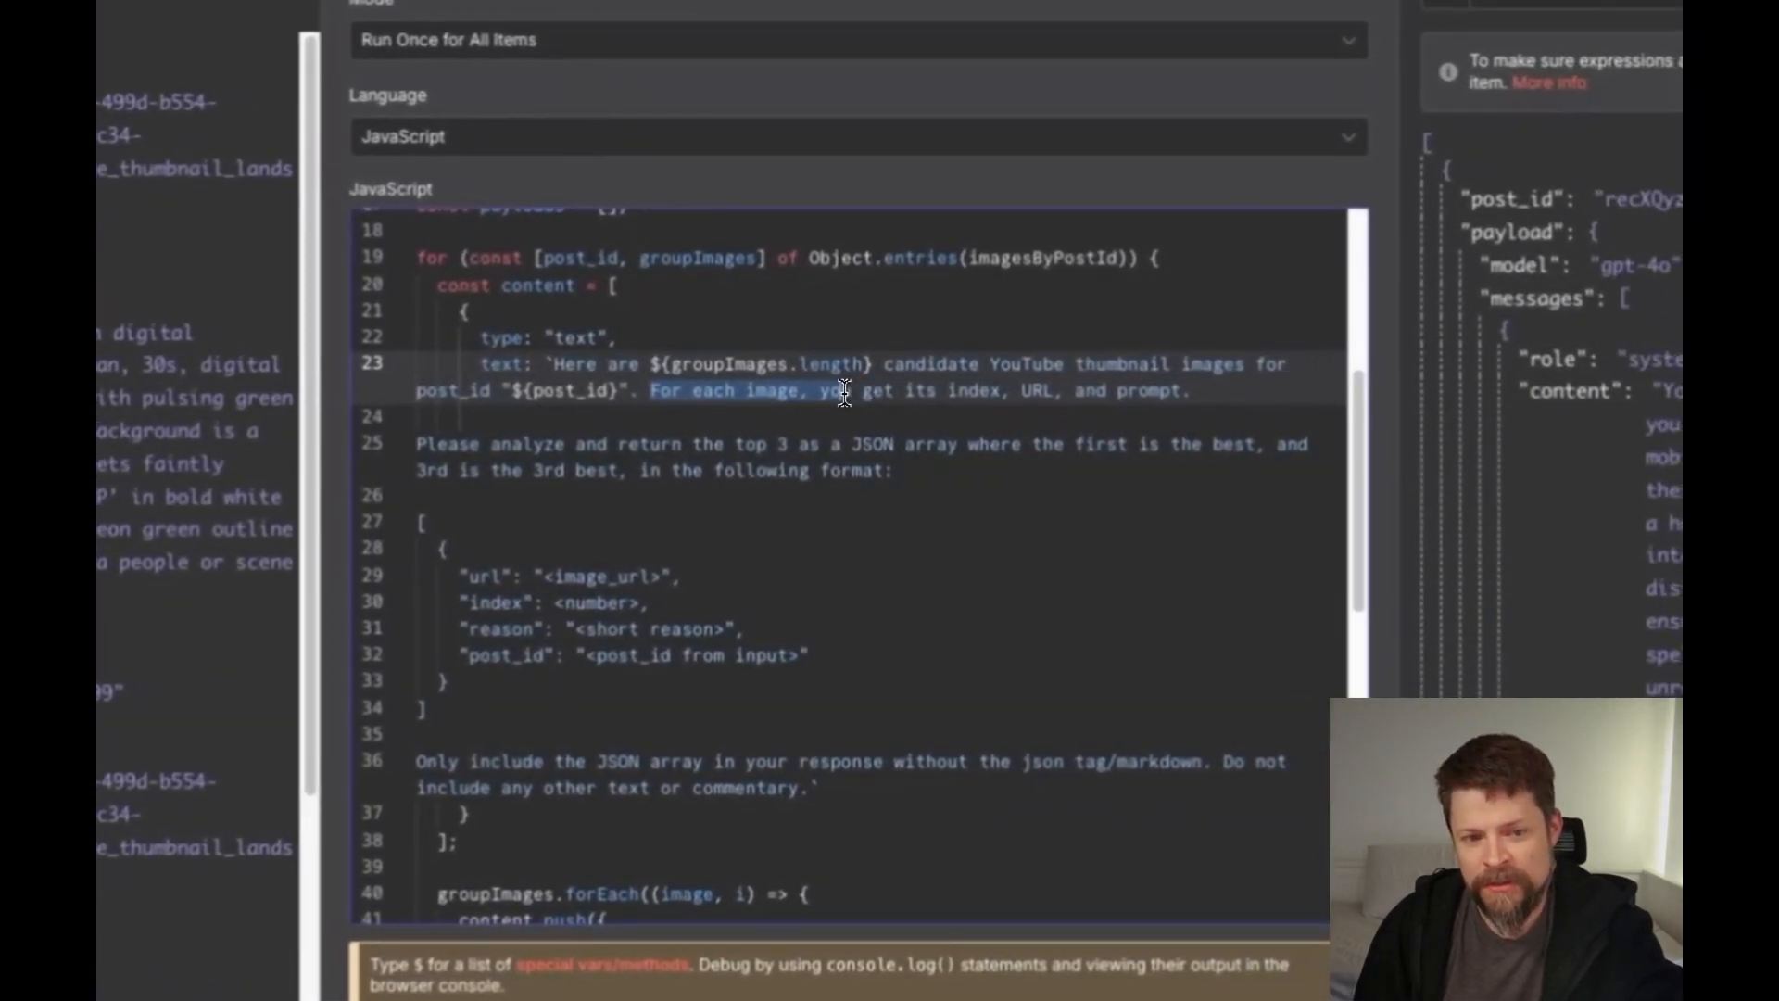
{"action": "left_click_drag", "start_coordinate": [844, 391], "coordinate": [671, 470]}
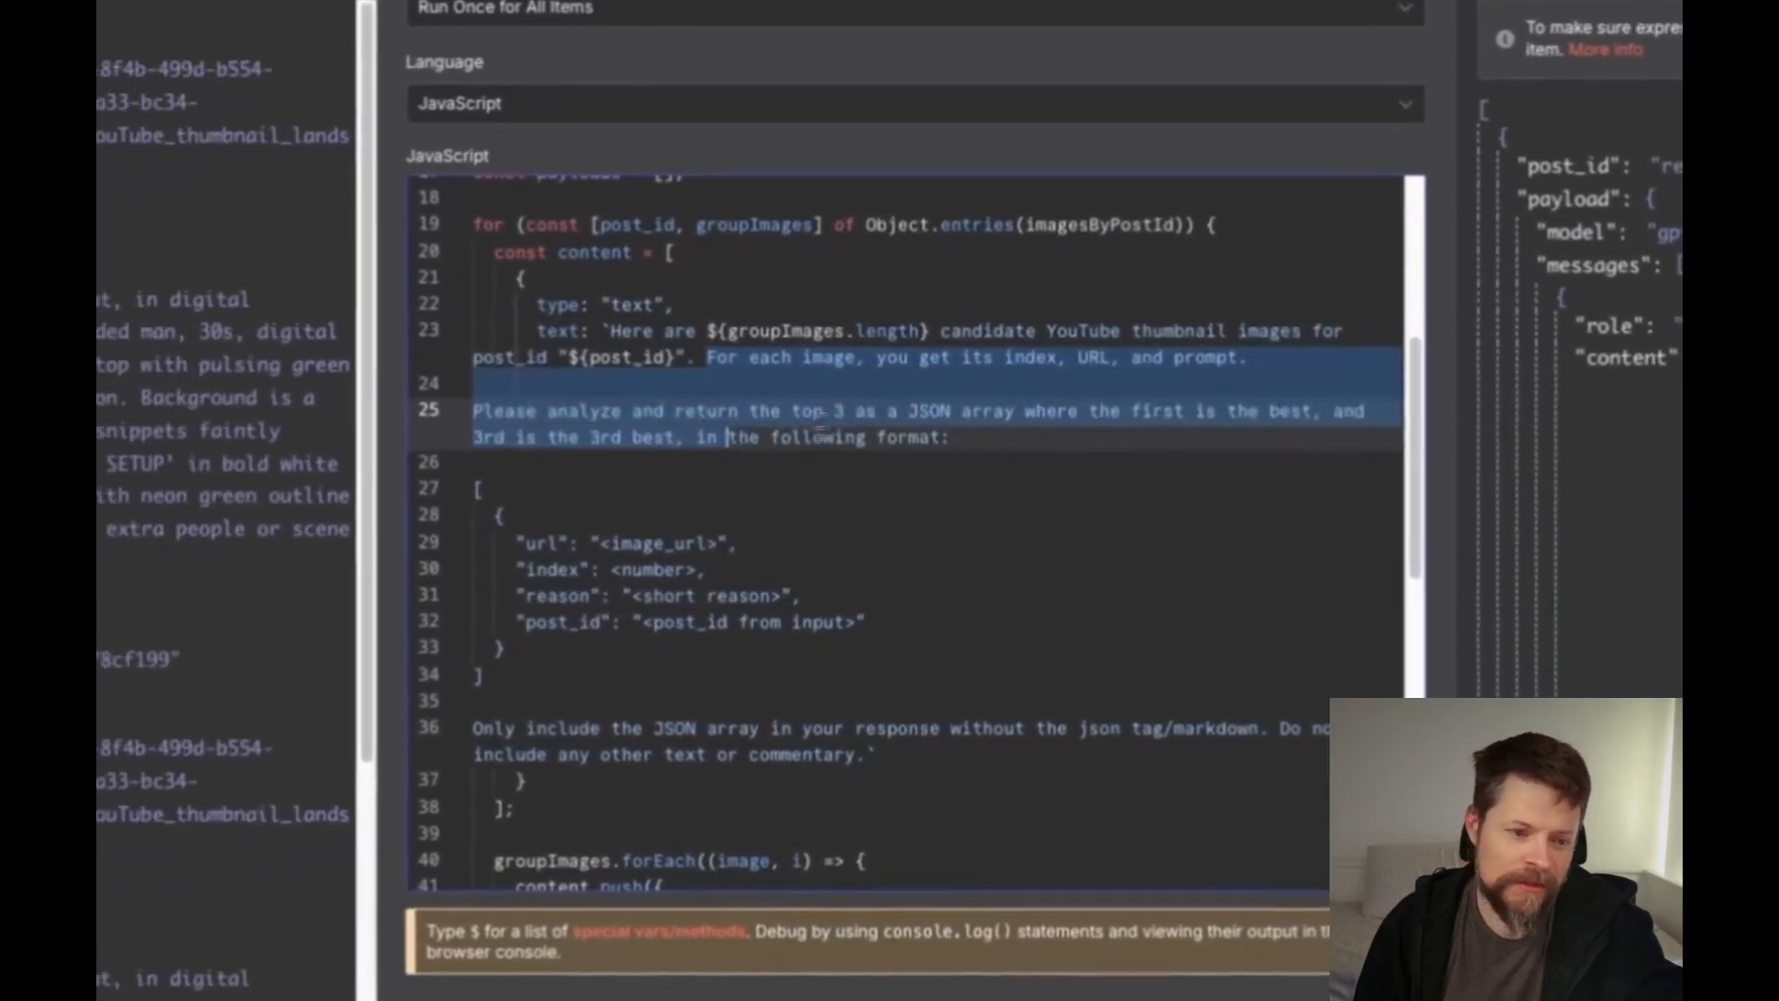
{"action": "left_click_drag", "start_coordinate": [819, 424], "coordinate": [515, 410]}
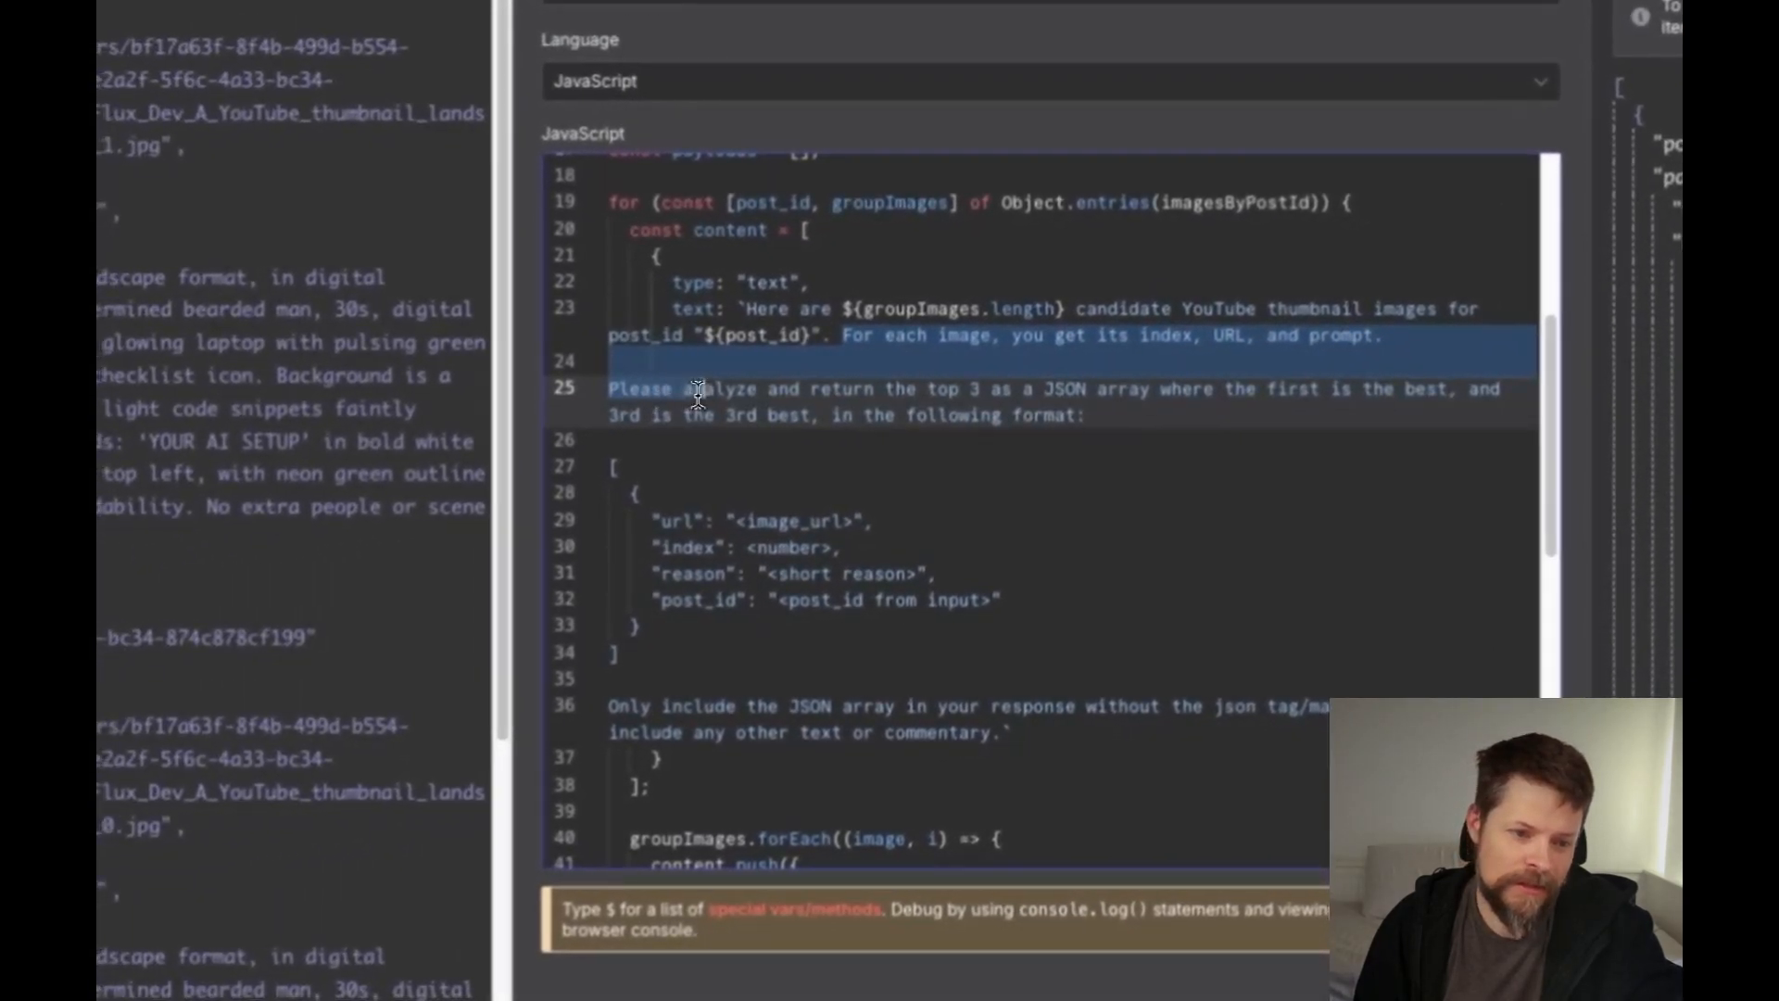
{"action": "left_click_drag", "start_coordinate": [802, 389], "coordinate": [968, 389]}
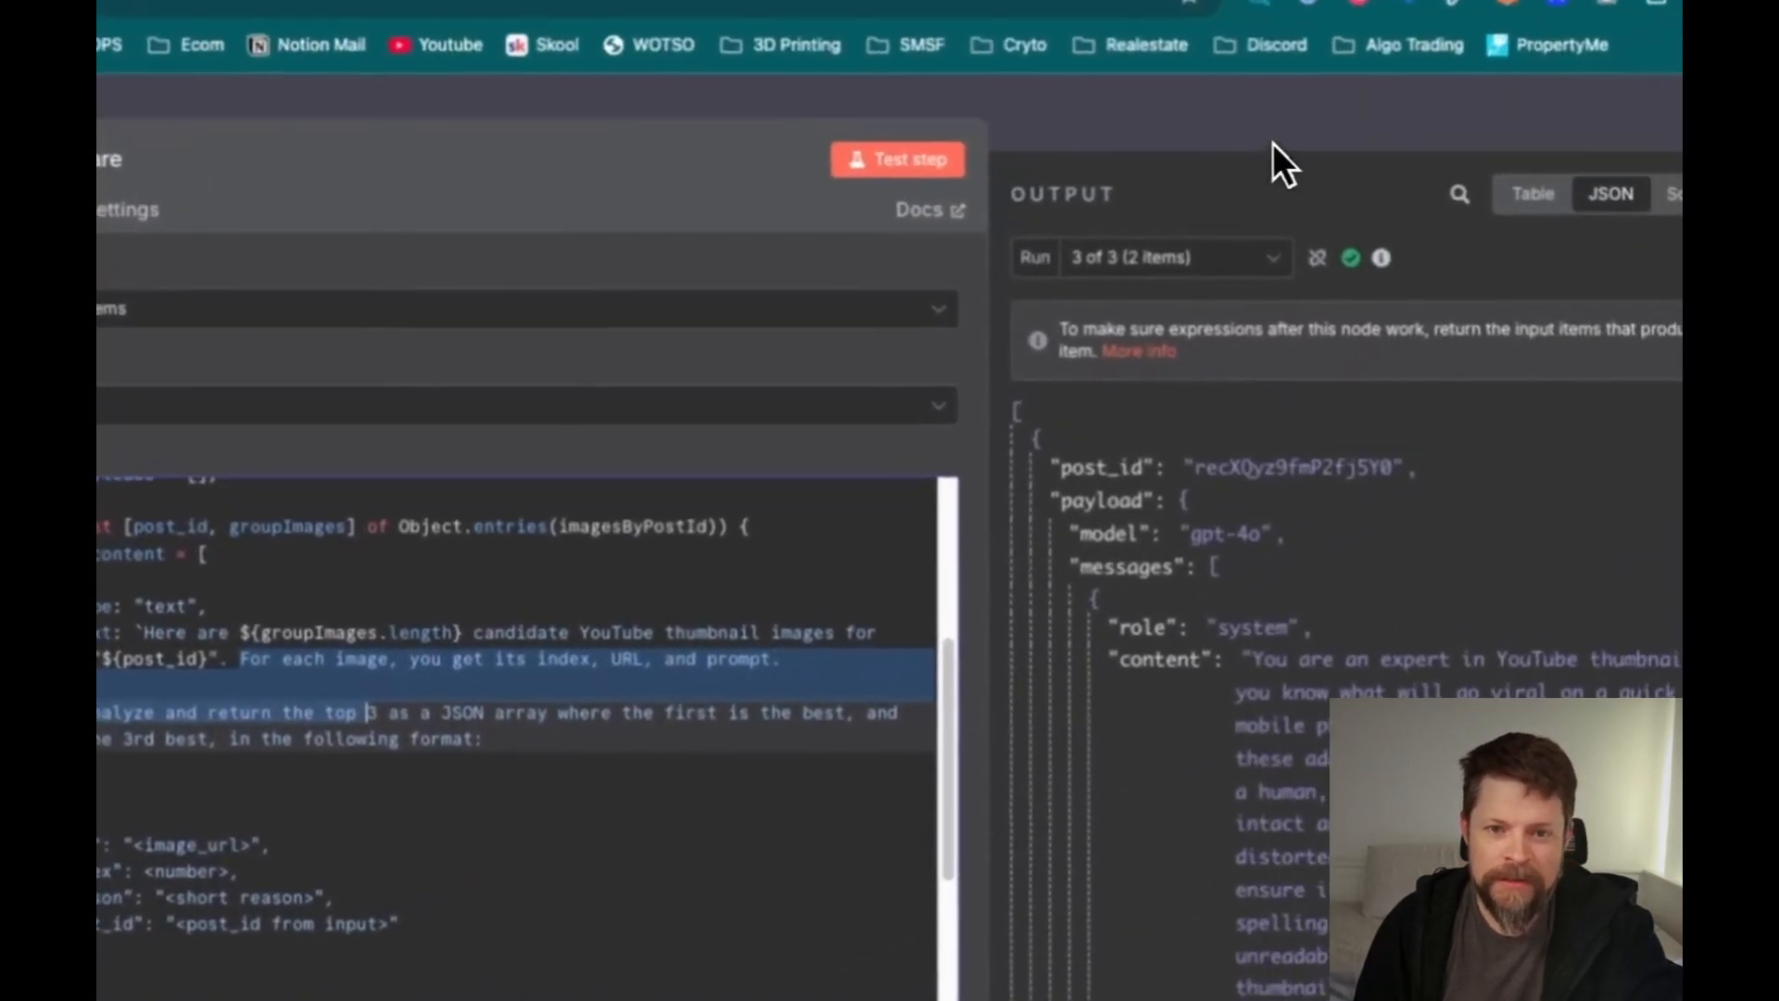
{"action": "left_click", "coordinate": [1390, 90]}
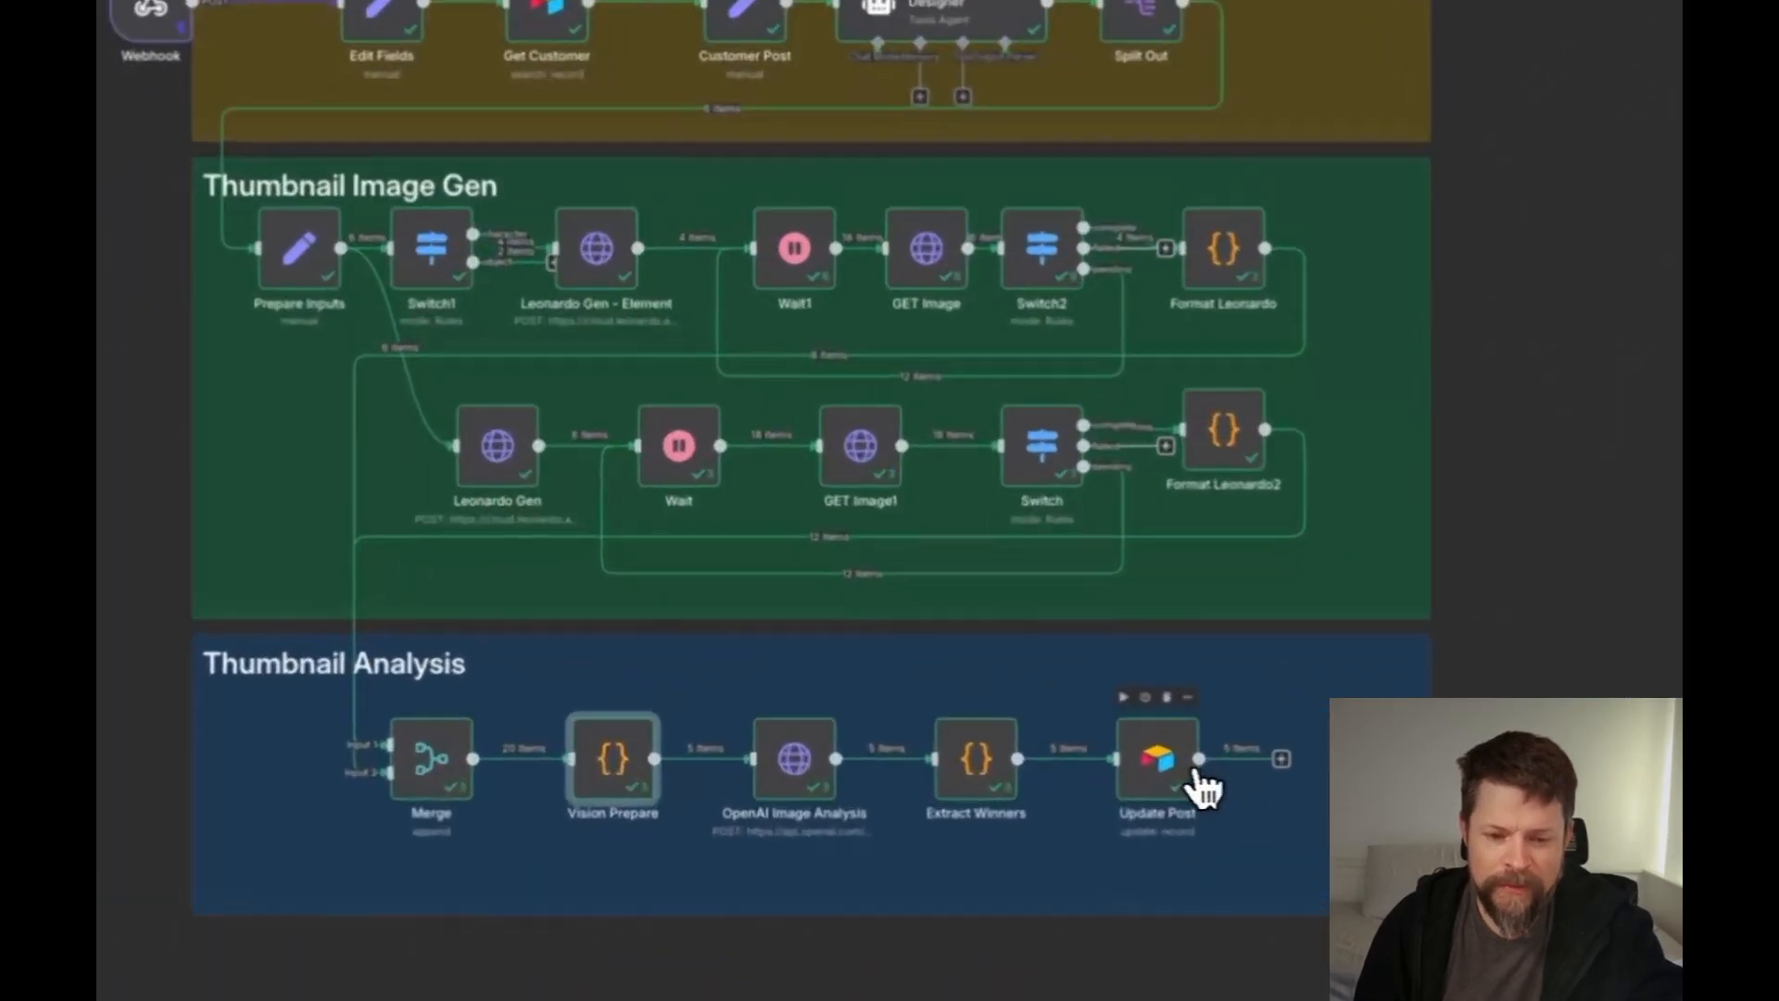
Select the Update Post node, switch to the Airtable posts table, and close the expanded record
{"action": "left_click", "coordinate": [1160, 732]}
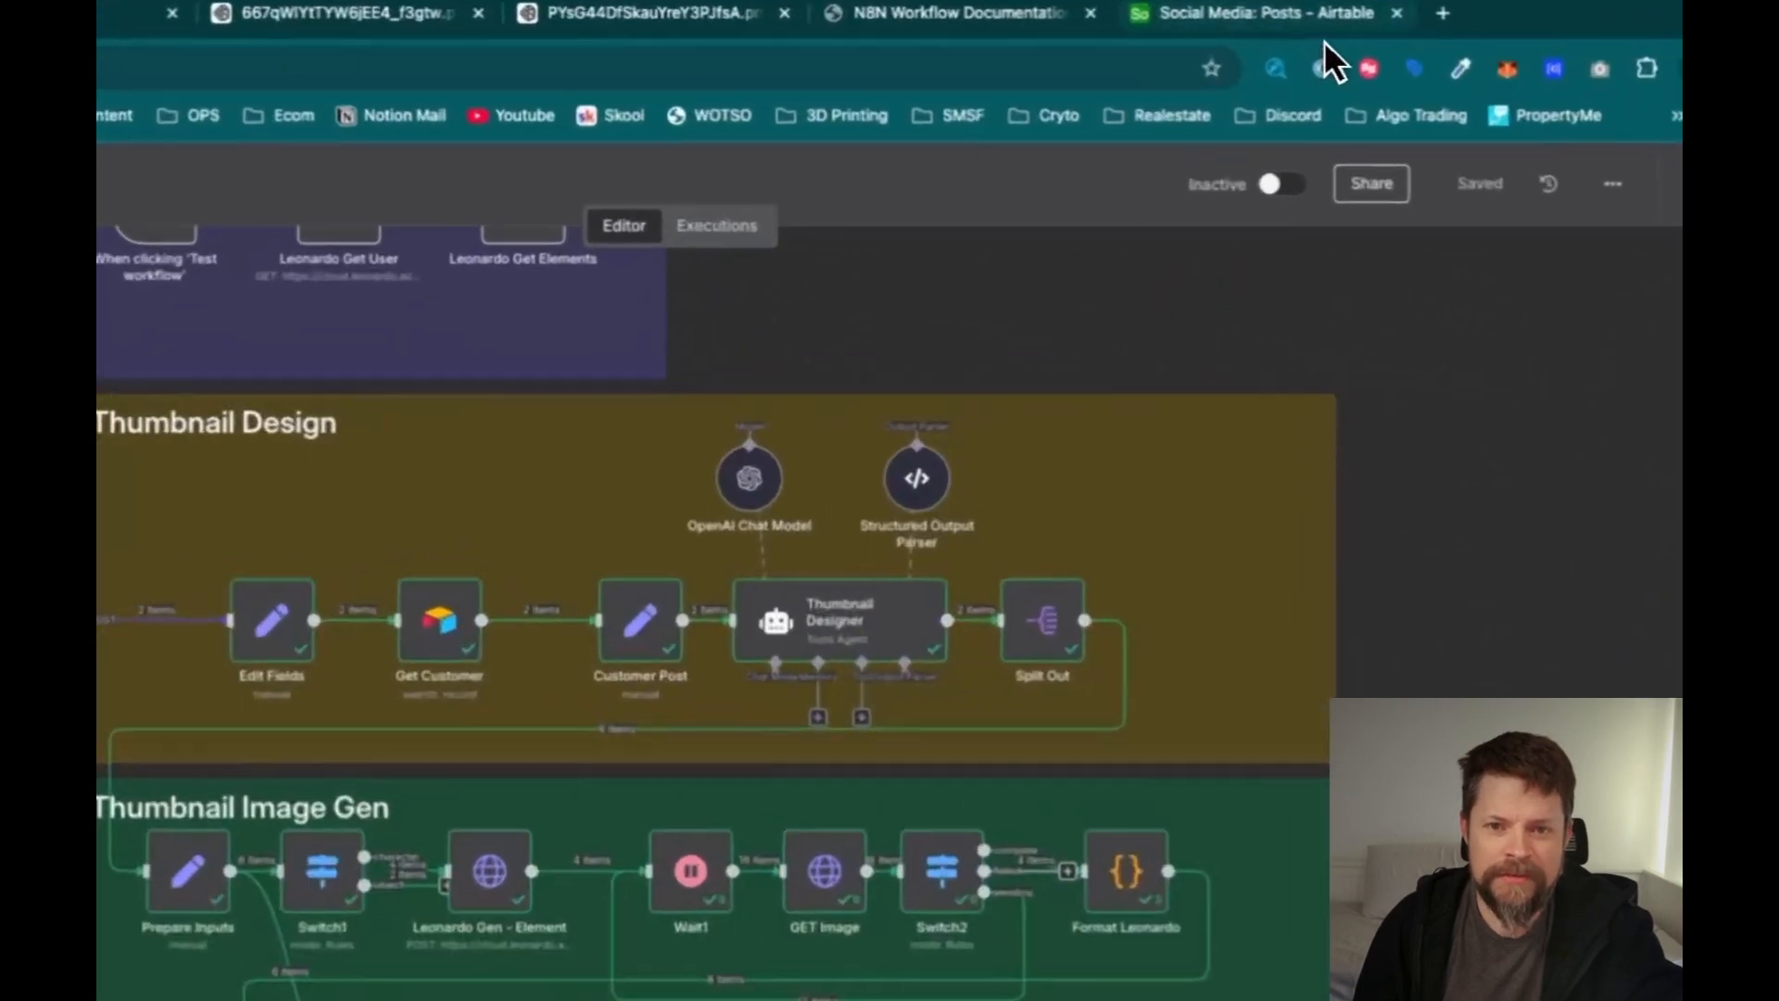
{"action": "left_click", "coordinate": [1286, 25]}
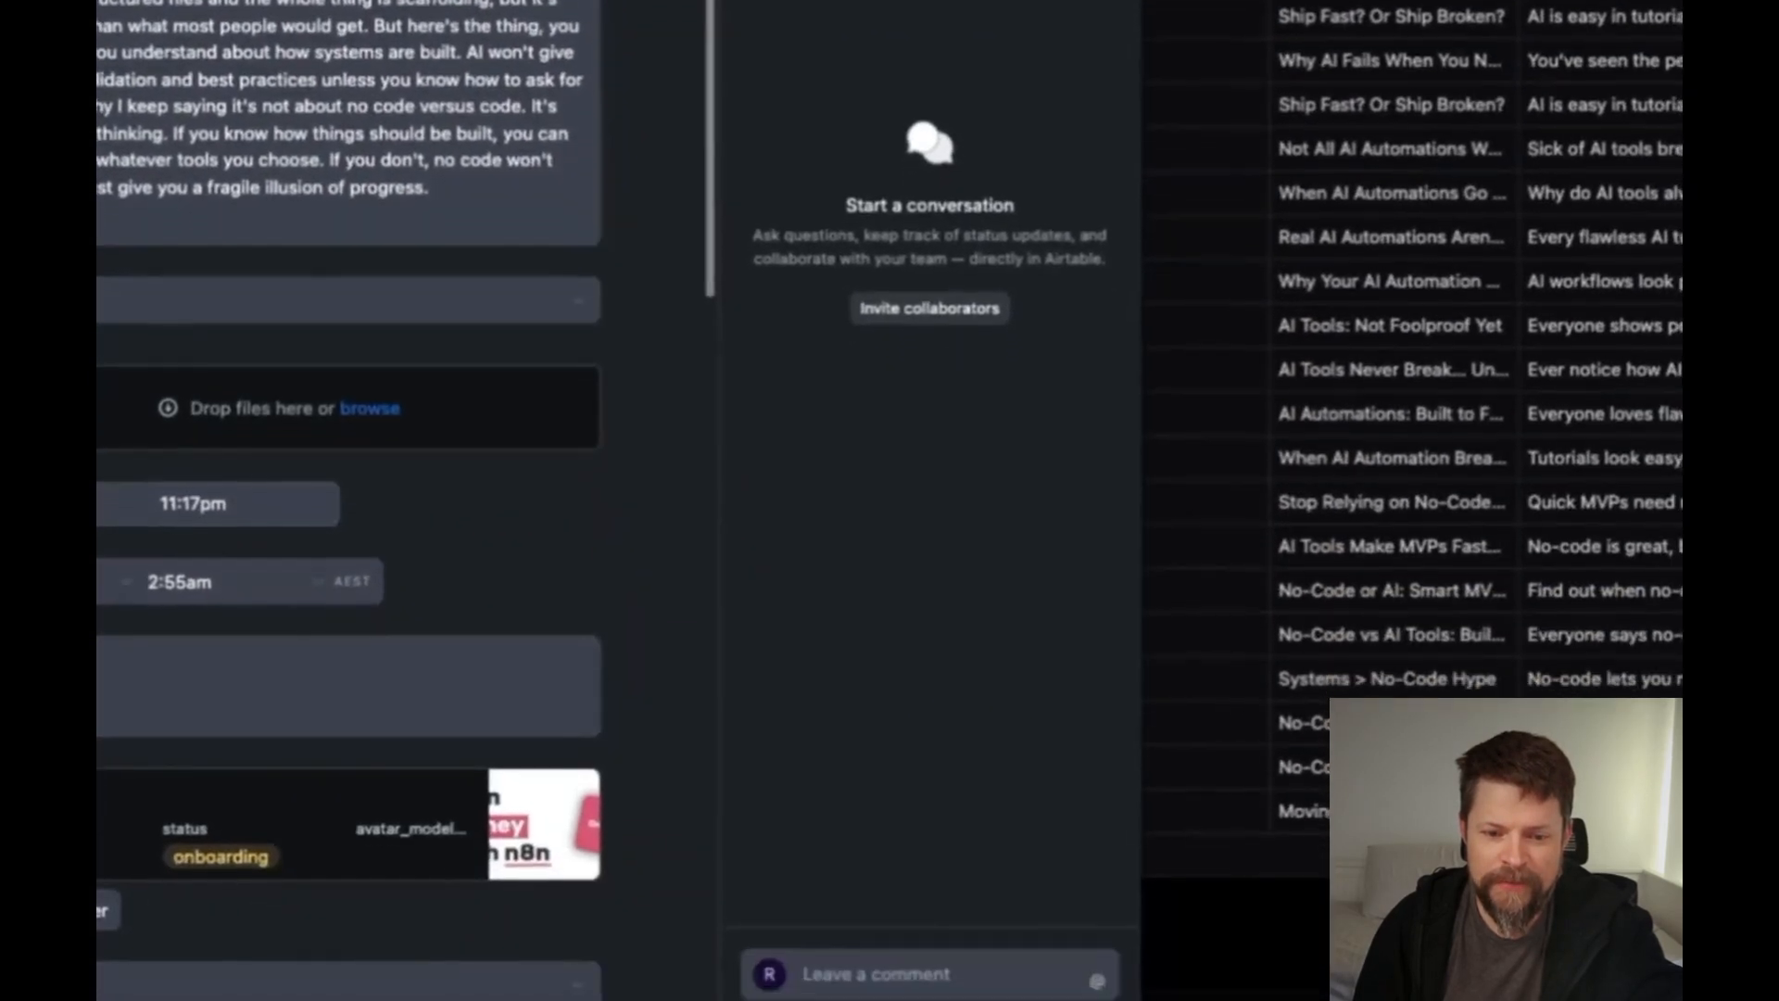
{"action": "key", "text": "Escape"}
{"action": "scroll", "coordinate": [1111, 964], "scroll_direction": "left", "scroll_amount": 5}
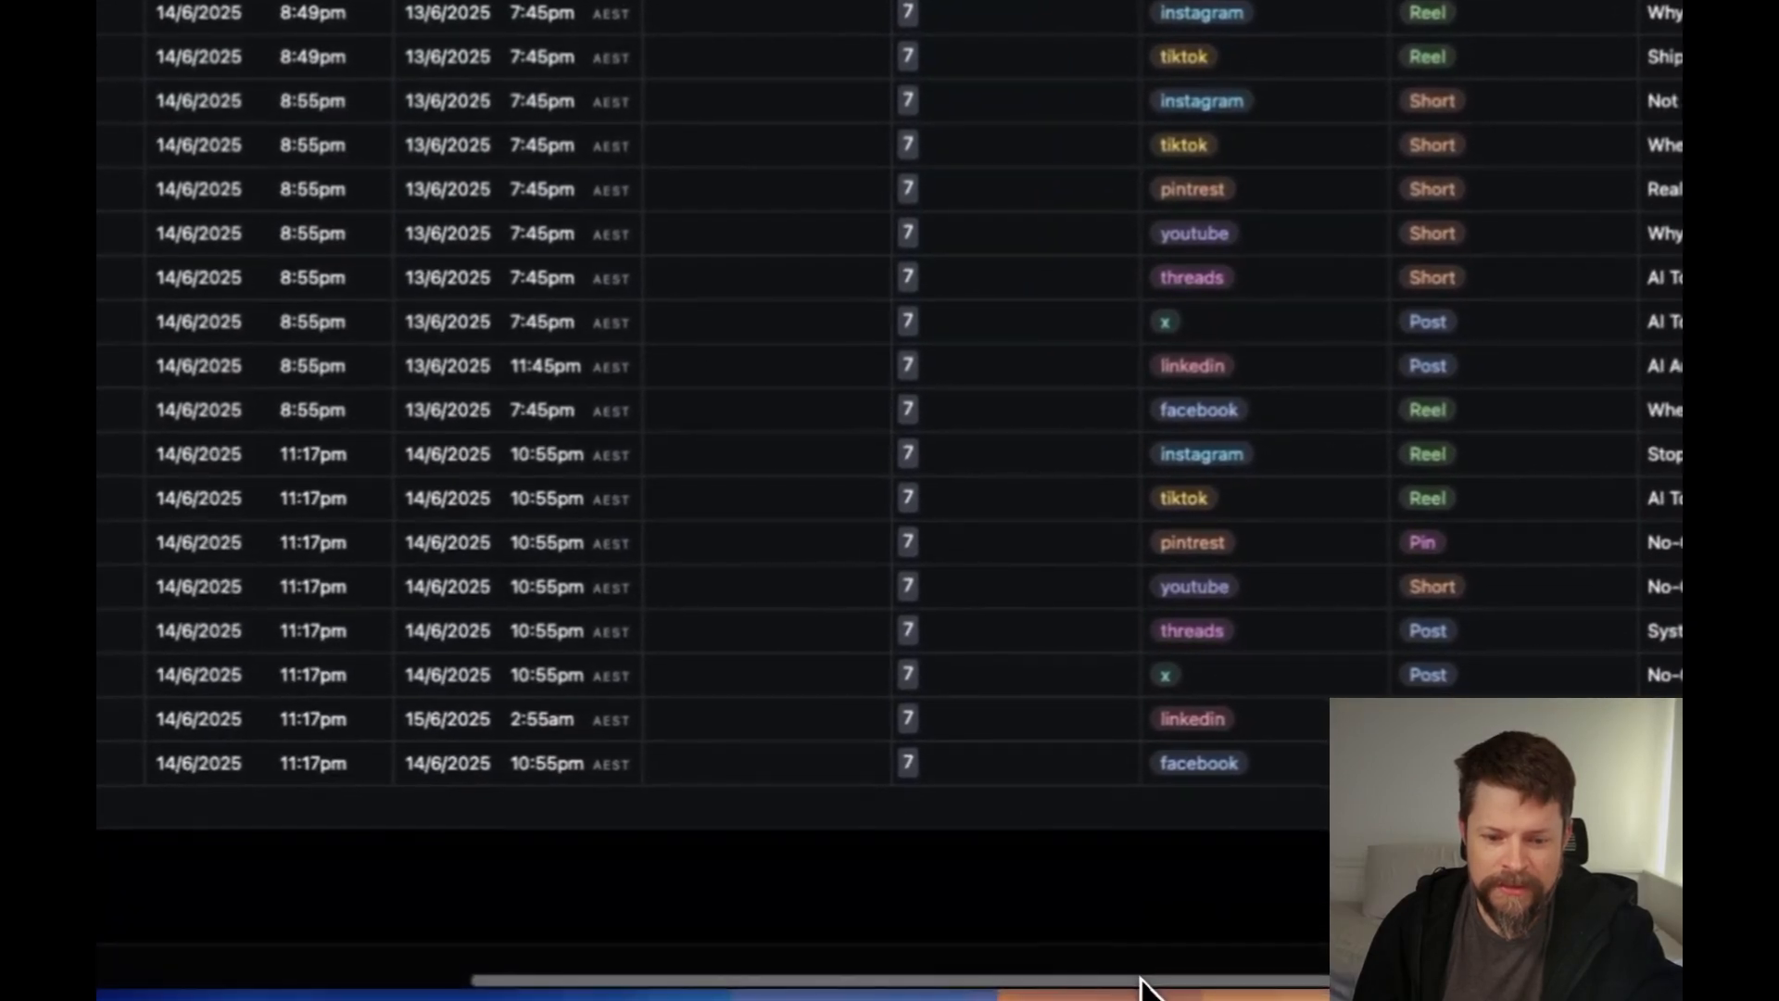
{"action": "scroll", "coordinate": [1143, 985], "scroll_direction": "right", "scroll_amount": 10}
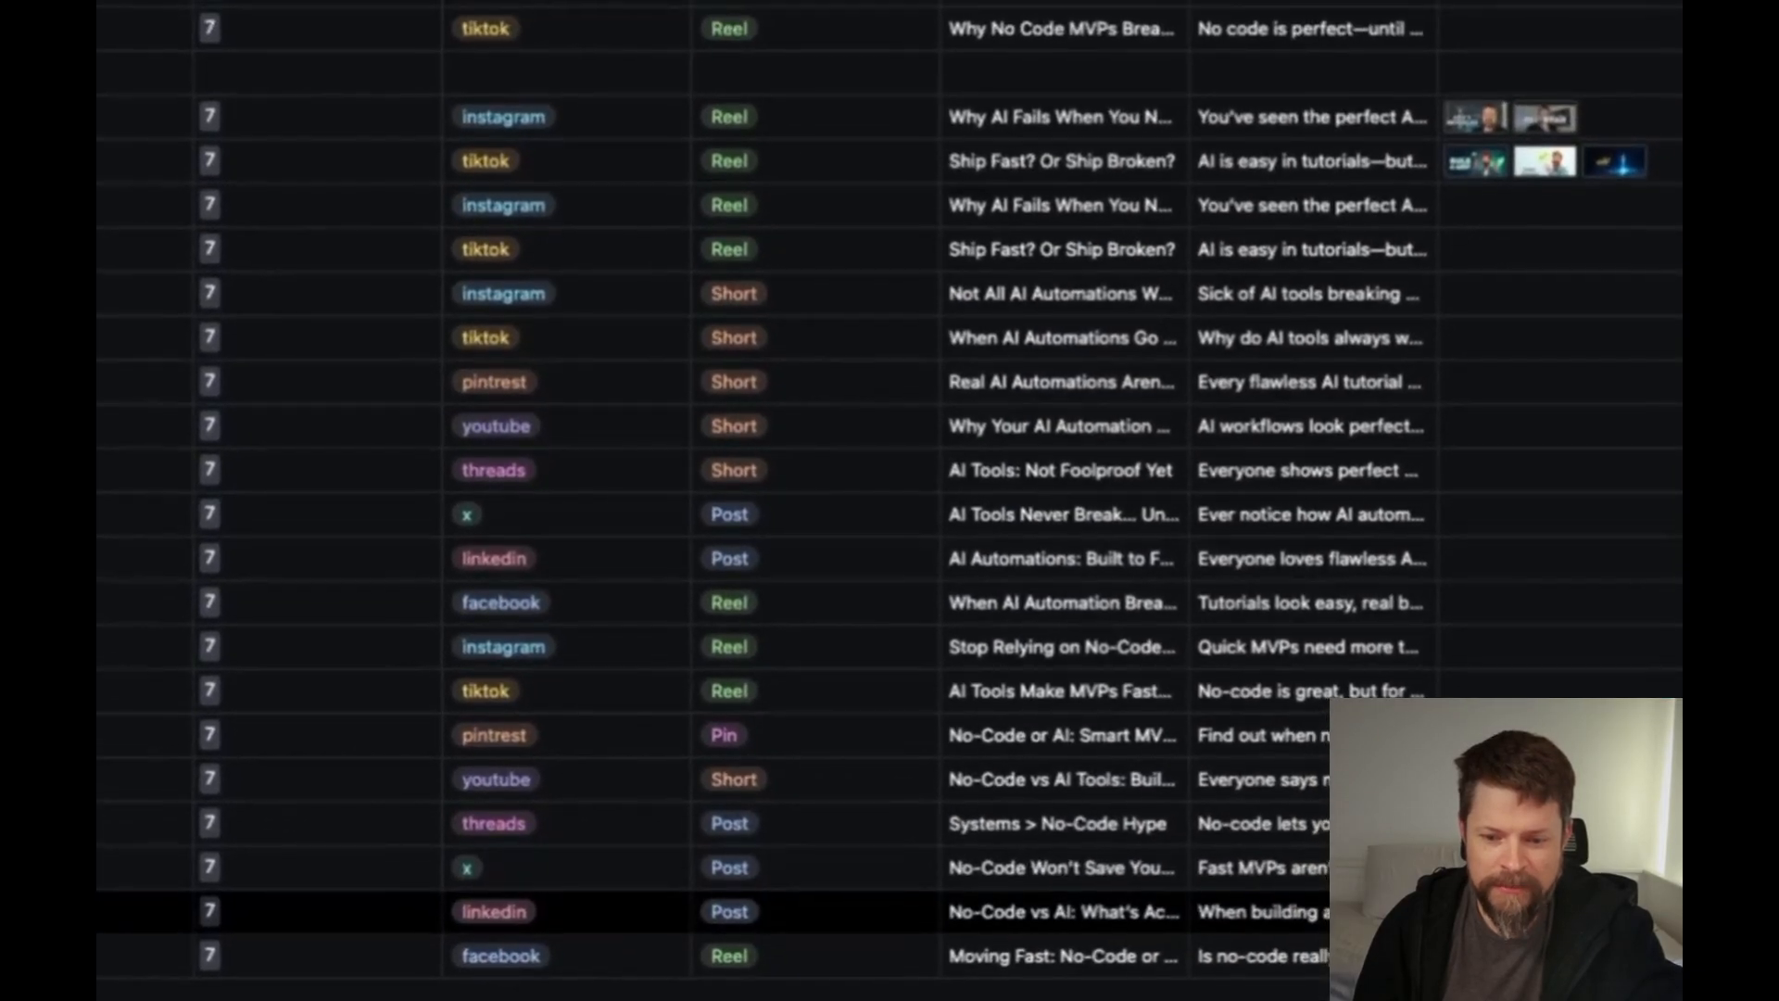
Browse the film-reel thumbnails attached to one of the last posts at full size, and close the viewer
{"action": "left_click", "coordinate": [1473, 914]}
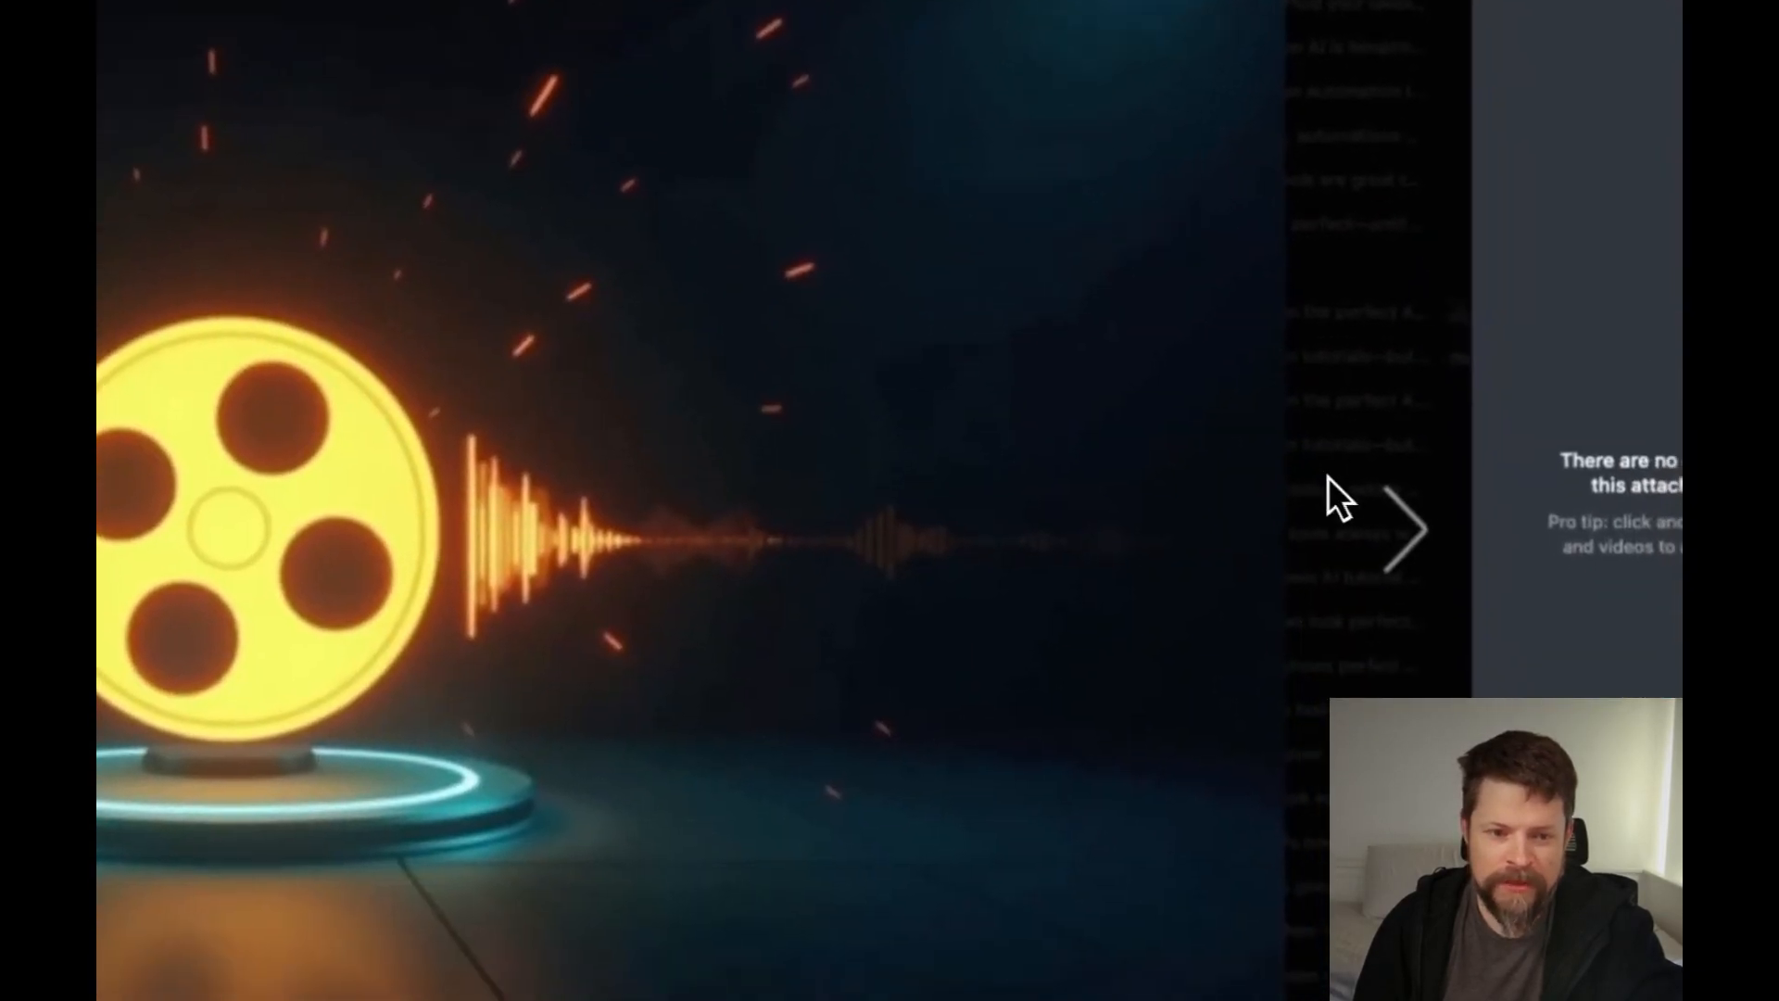
{"action": "left_click", "coordinate": [1326, 476]}
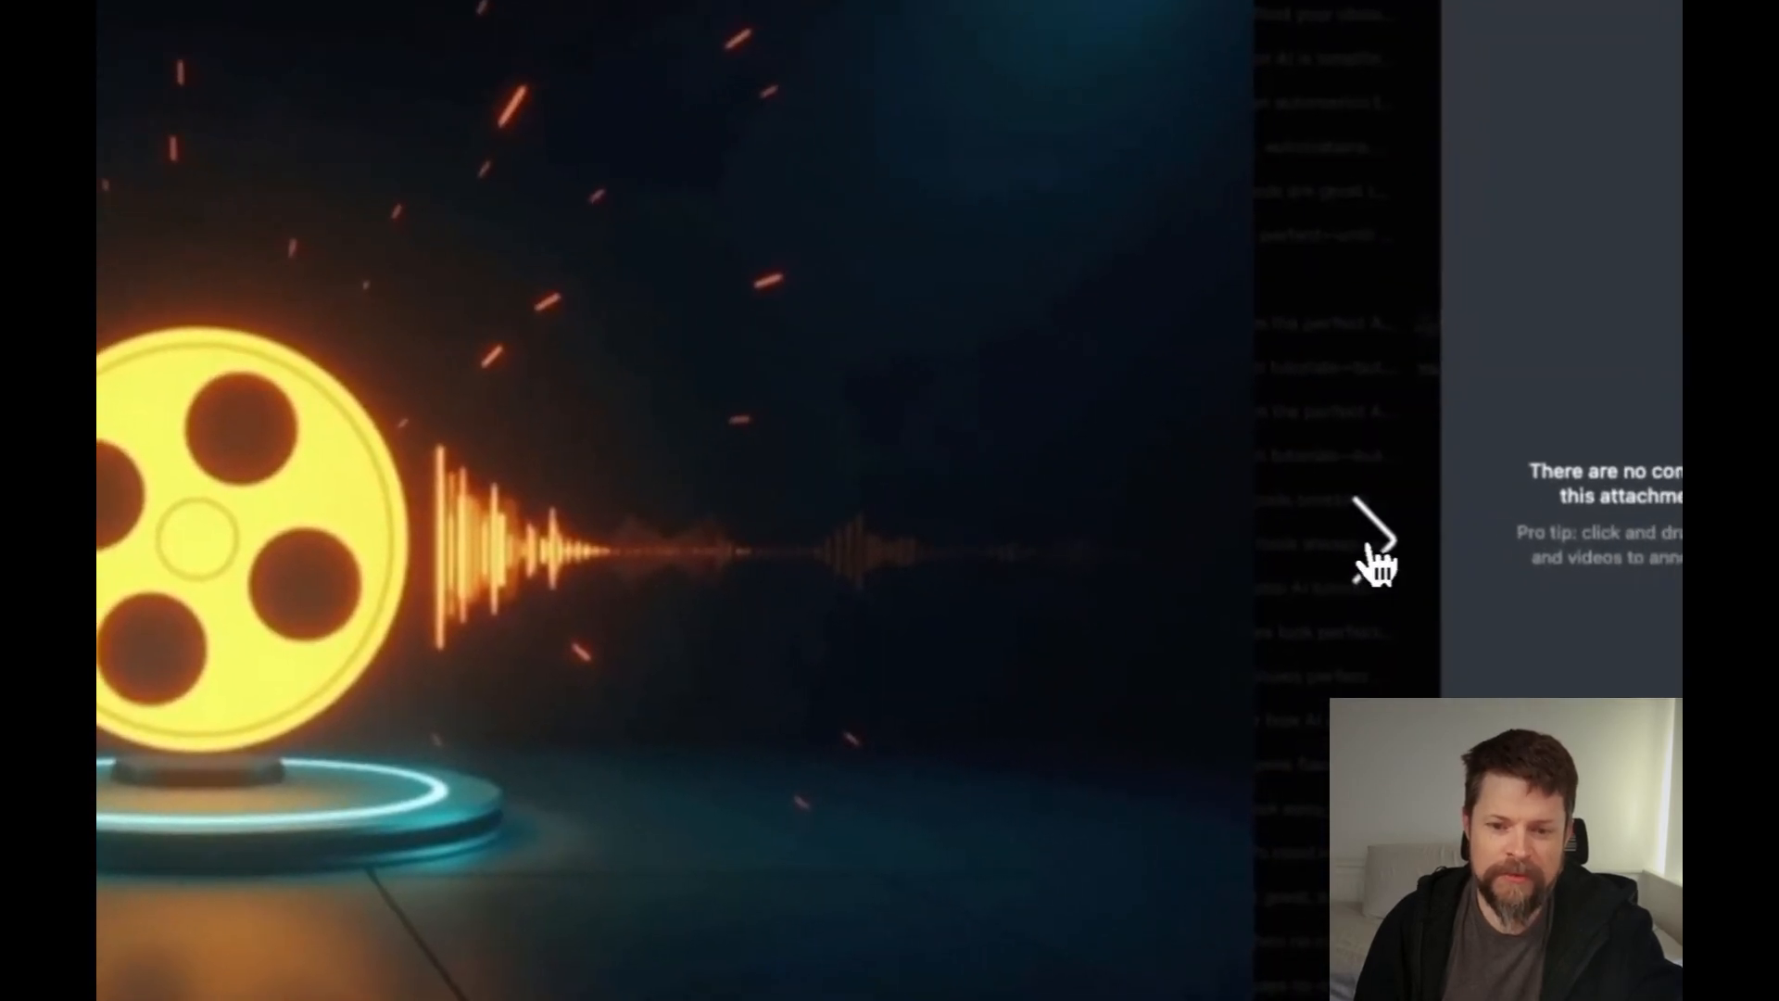
{"action": "left_click", "coordinate": [1326, 529]}
{"action": "left_click", "coordinate": [1325, 546]}
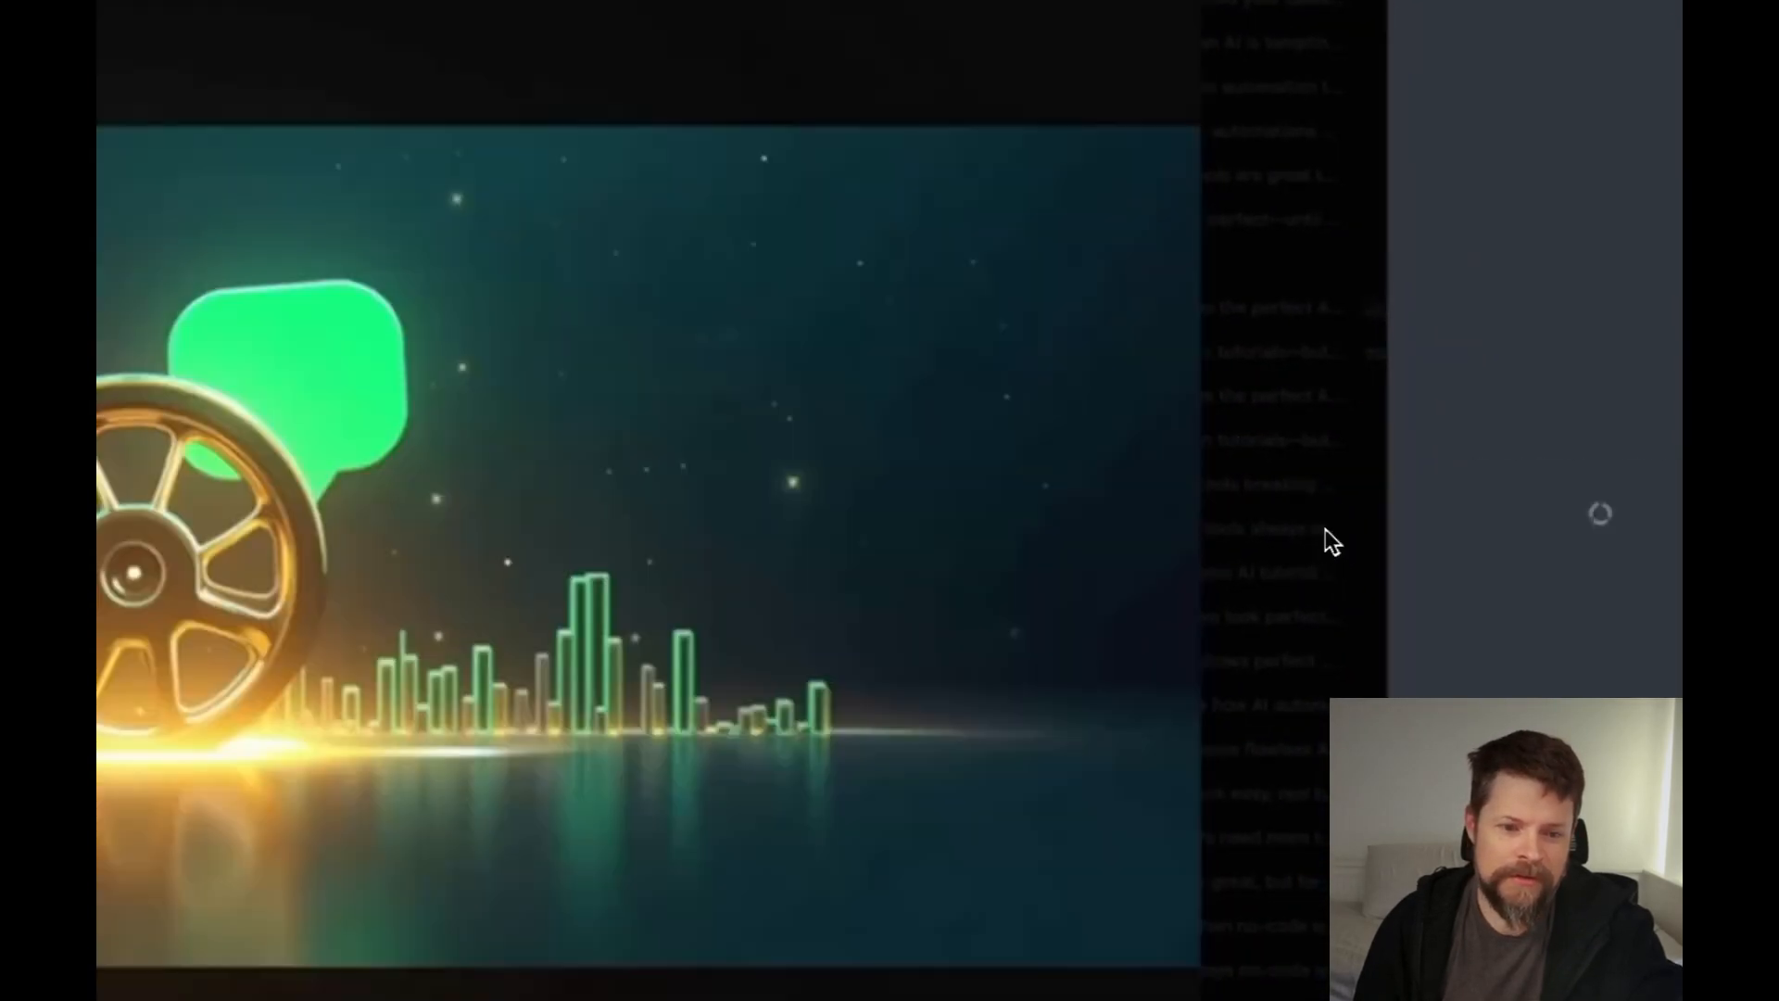
{"action": "key", "text": "Escape"}
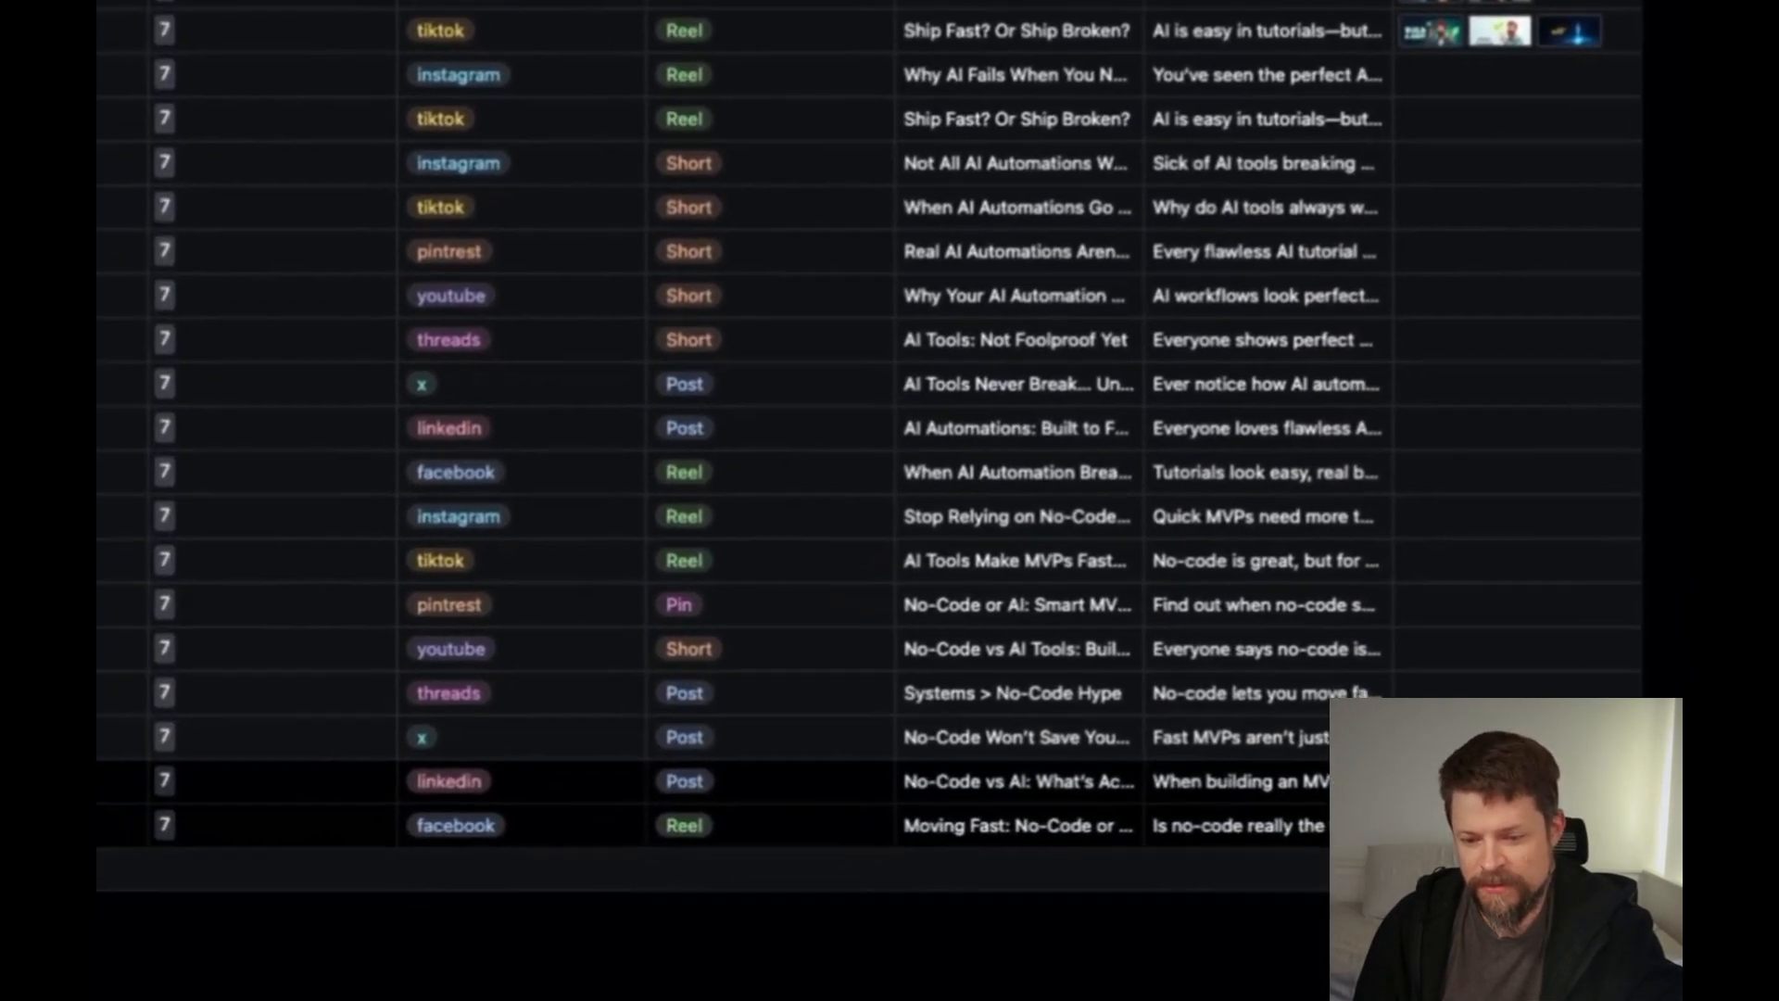
Browse the 'BUILD AI AGENT' thumbnail attachments at full size, and close the viewer
{"action": "key", "text": "space"}
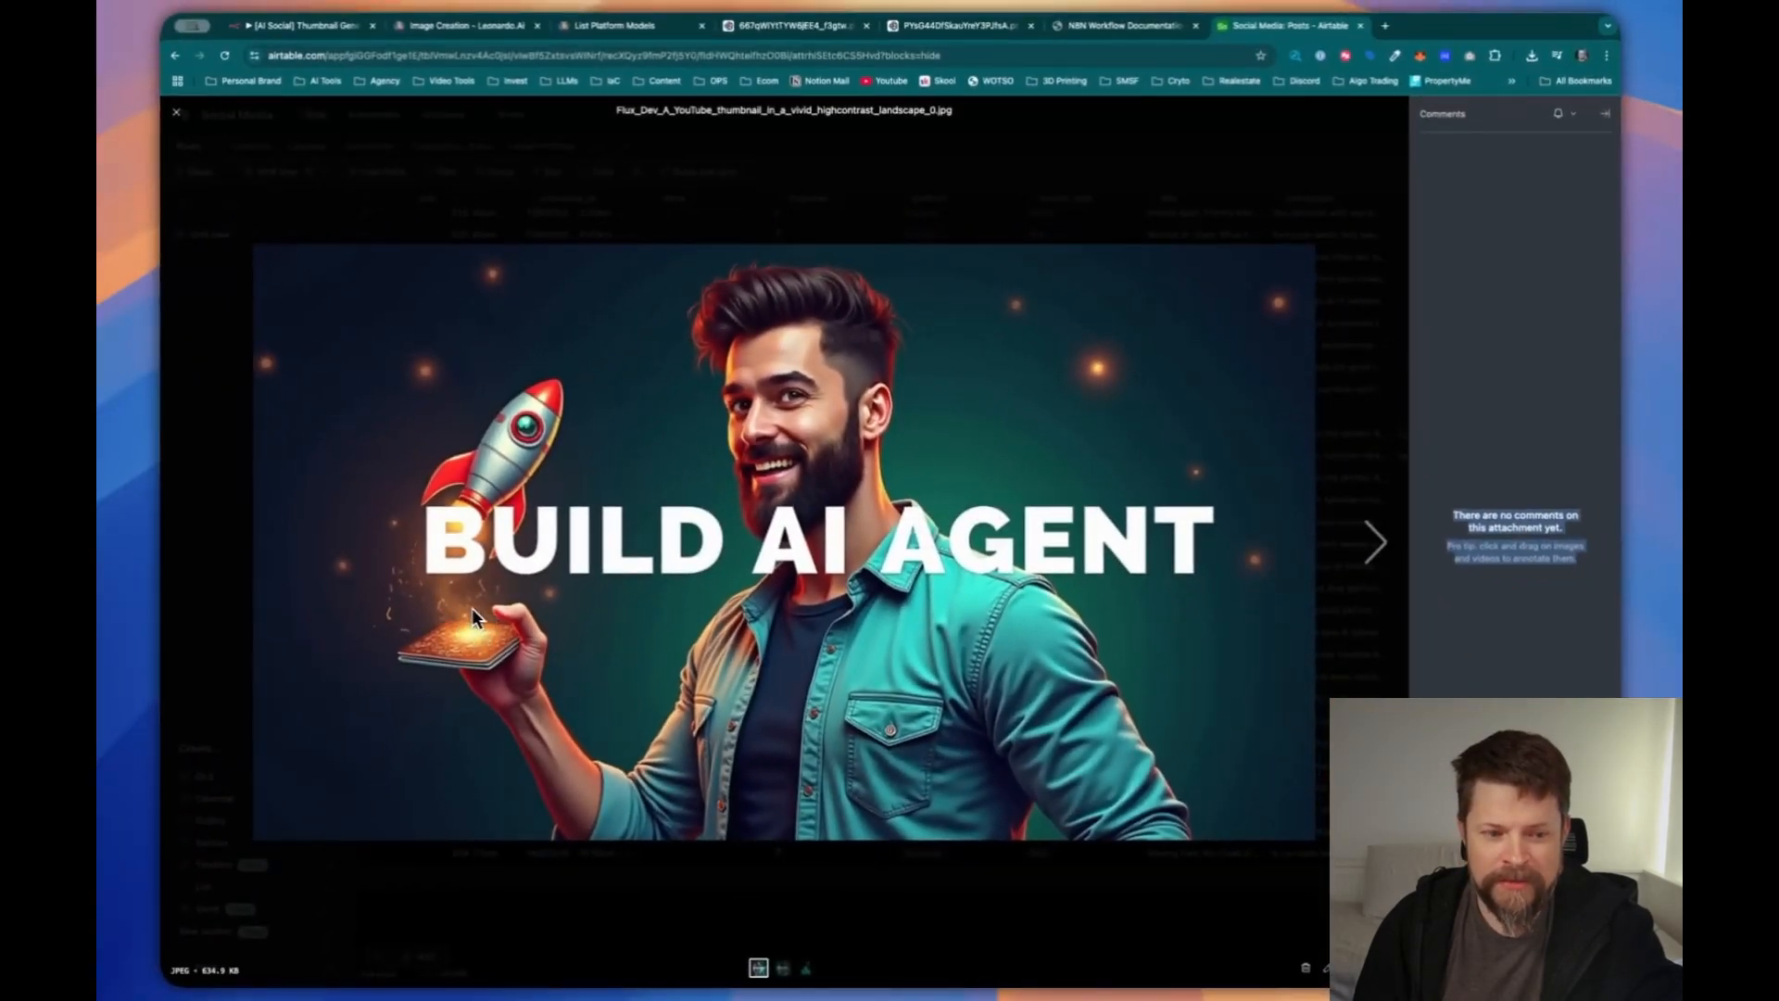
{"action": "left_click", "coordinate": [1377, 544]}
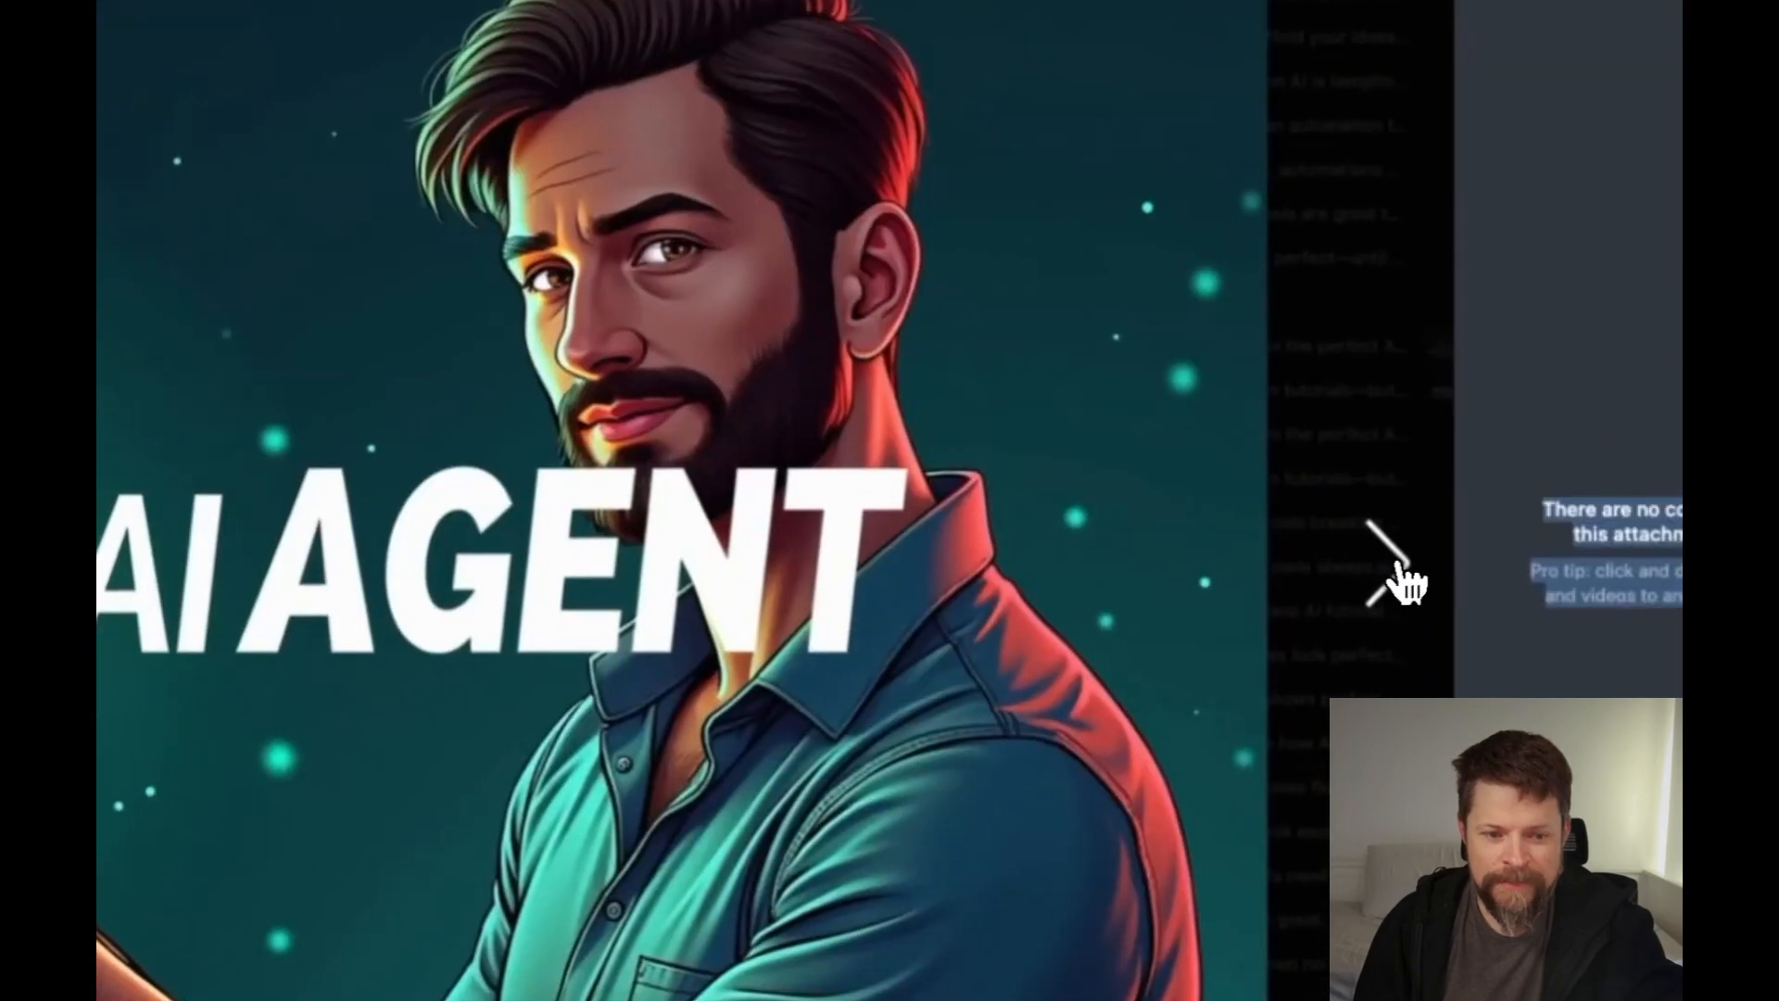
{"action": "left_click", "coordinate": [1398, 579]}
{"action": "key", "text": "Escape"}
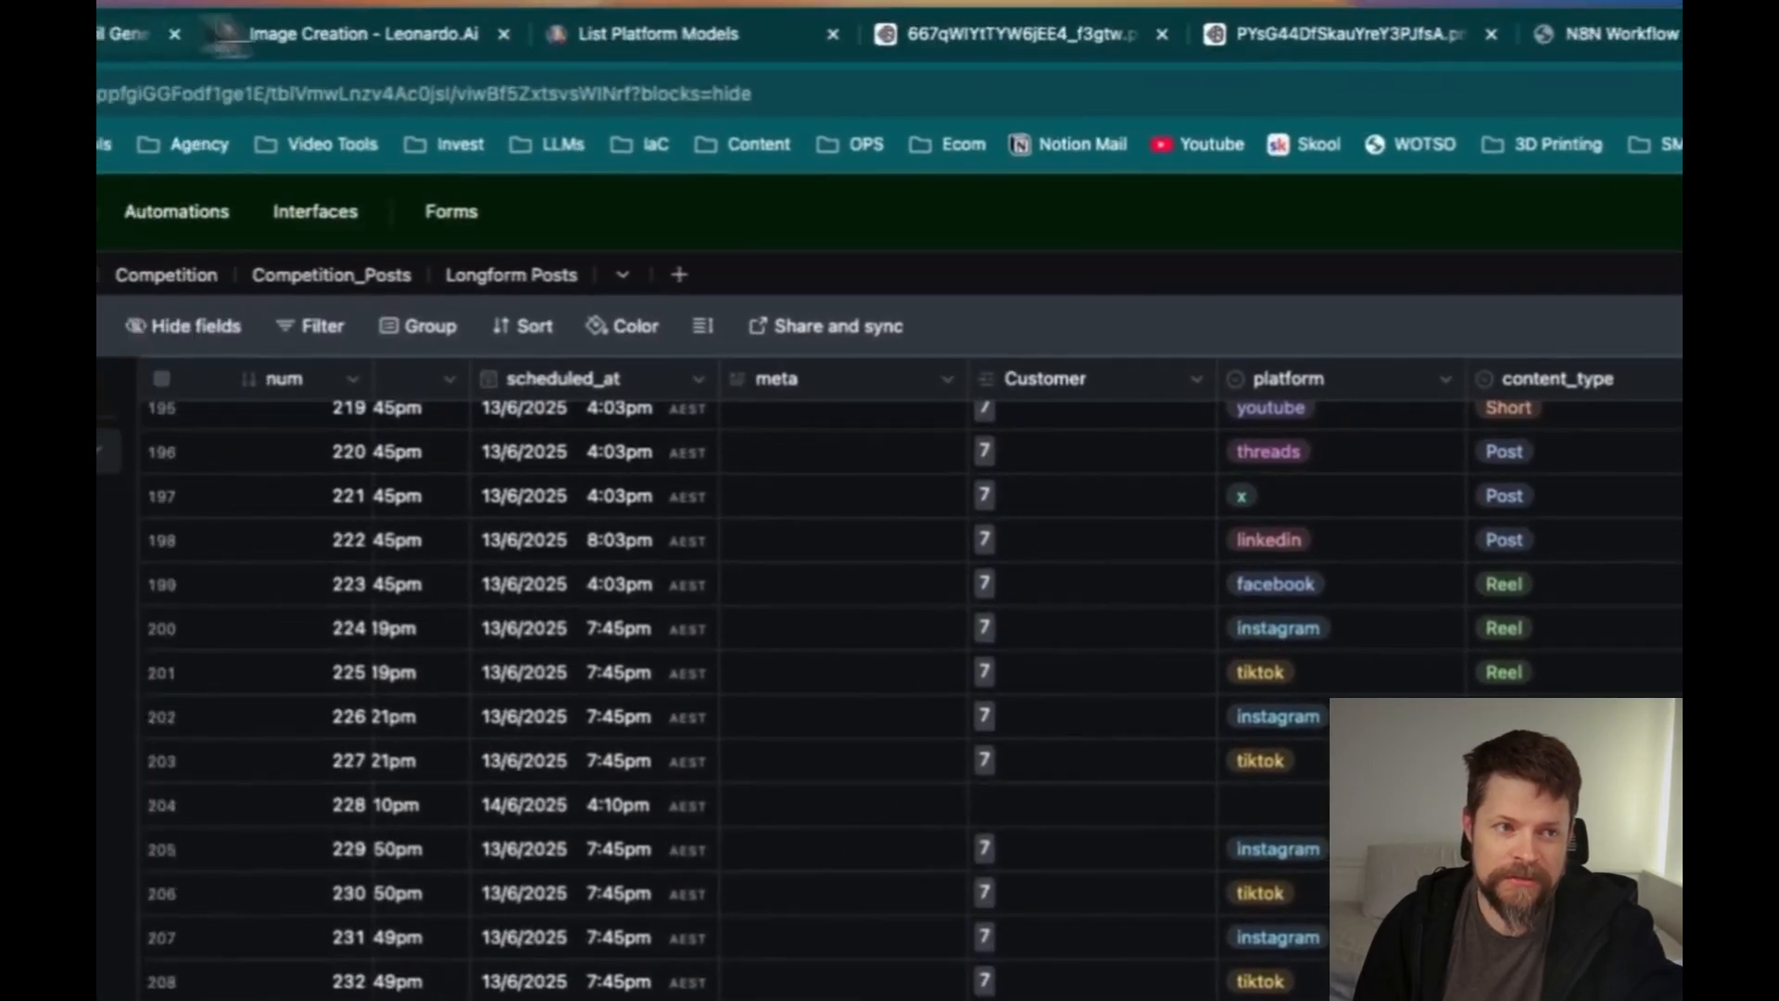
Switch to Leonardo.Ai to revisit the 'BUILD AI AGENT' images, and return to the n8n workflow
{"action": "left_click", "coordinate": [302, 28]}
{"action": "left_click", "coordinate": [622, 24]}
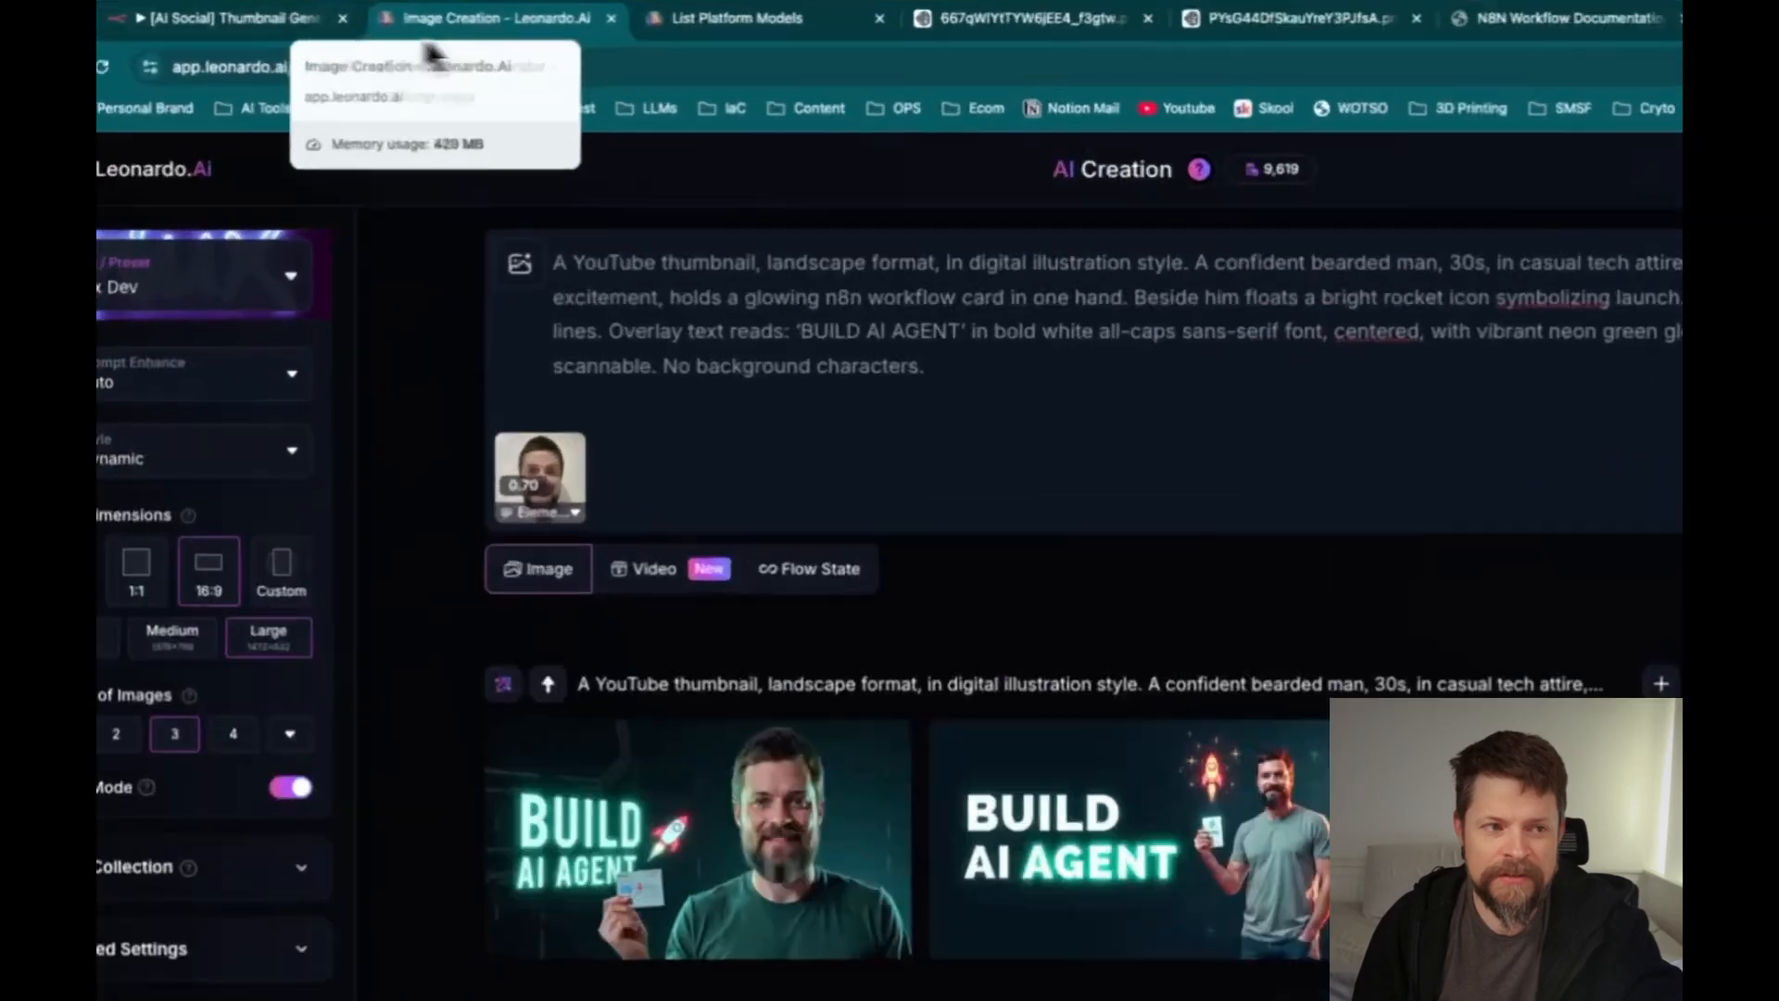
{"action": "left_click", "coordinate": [366, 25]}
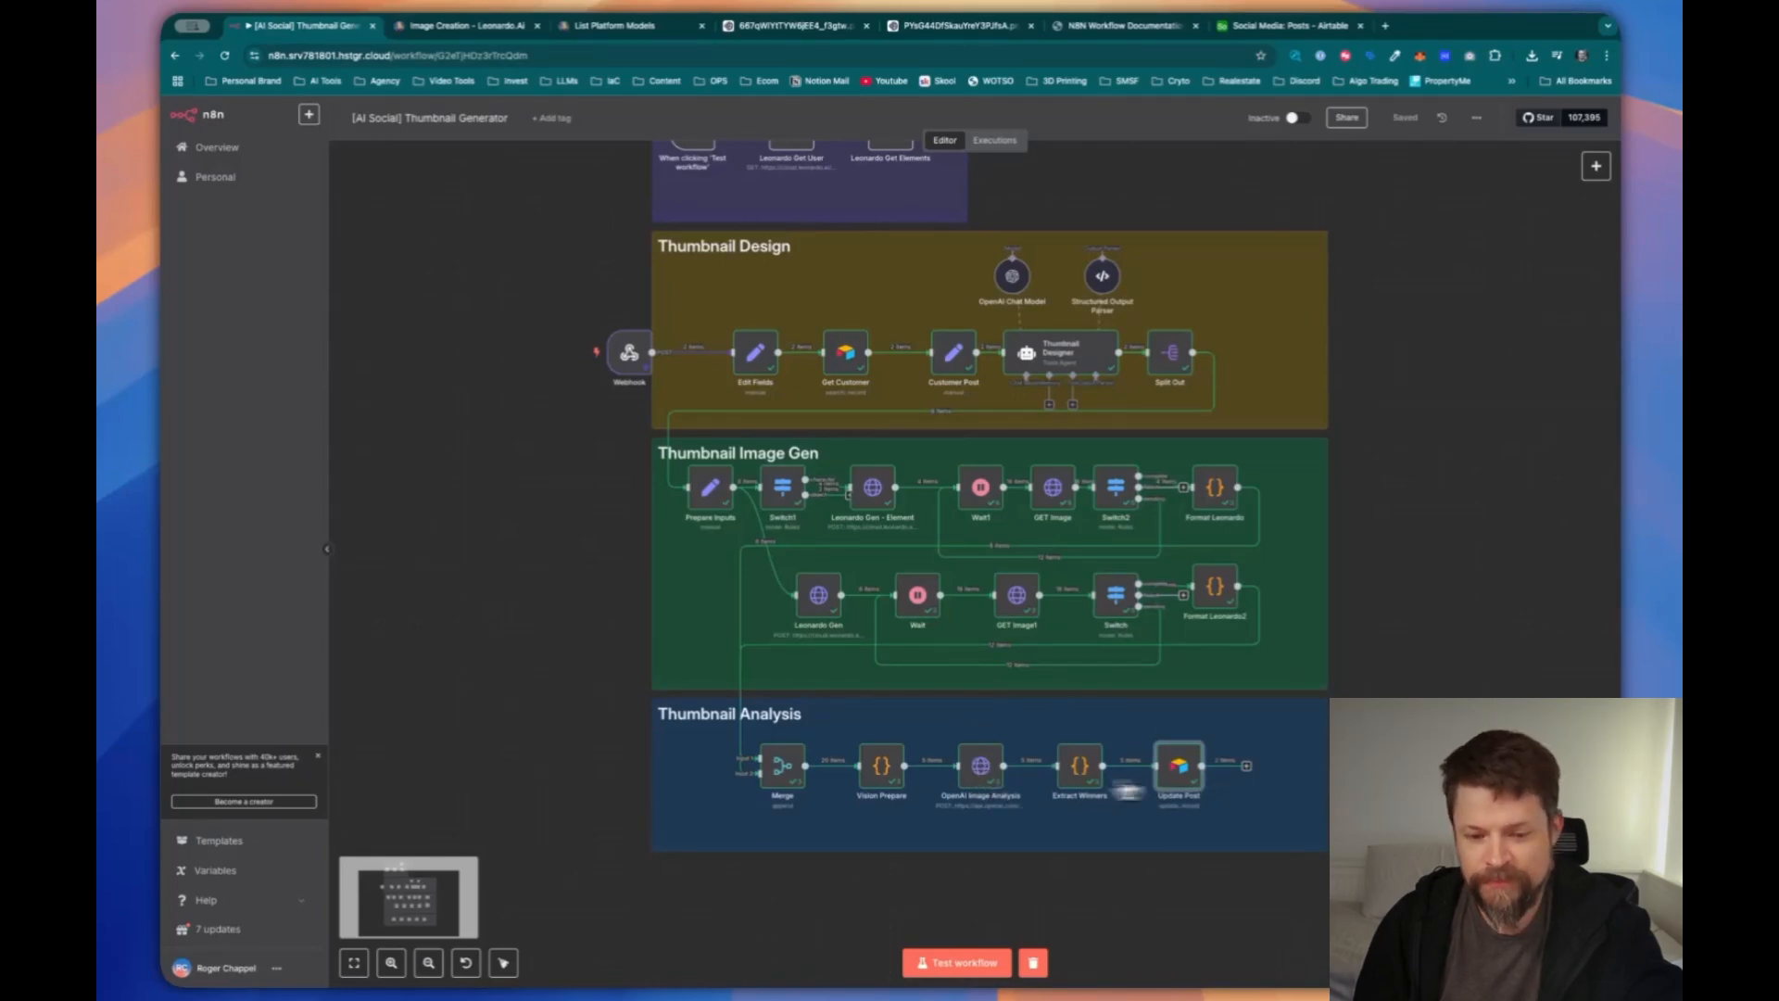
Open the Vision Prepare node, review its JavaScript prompt code, and close the node
{"action": "double_click", "coordinate": [881, 765]}
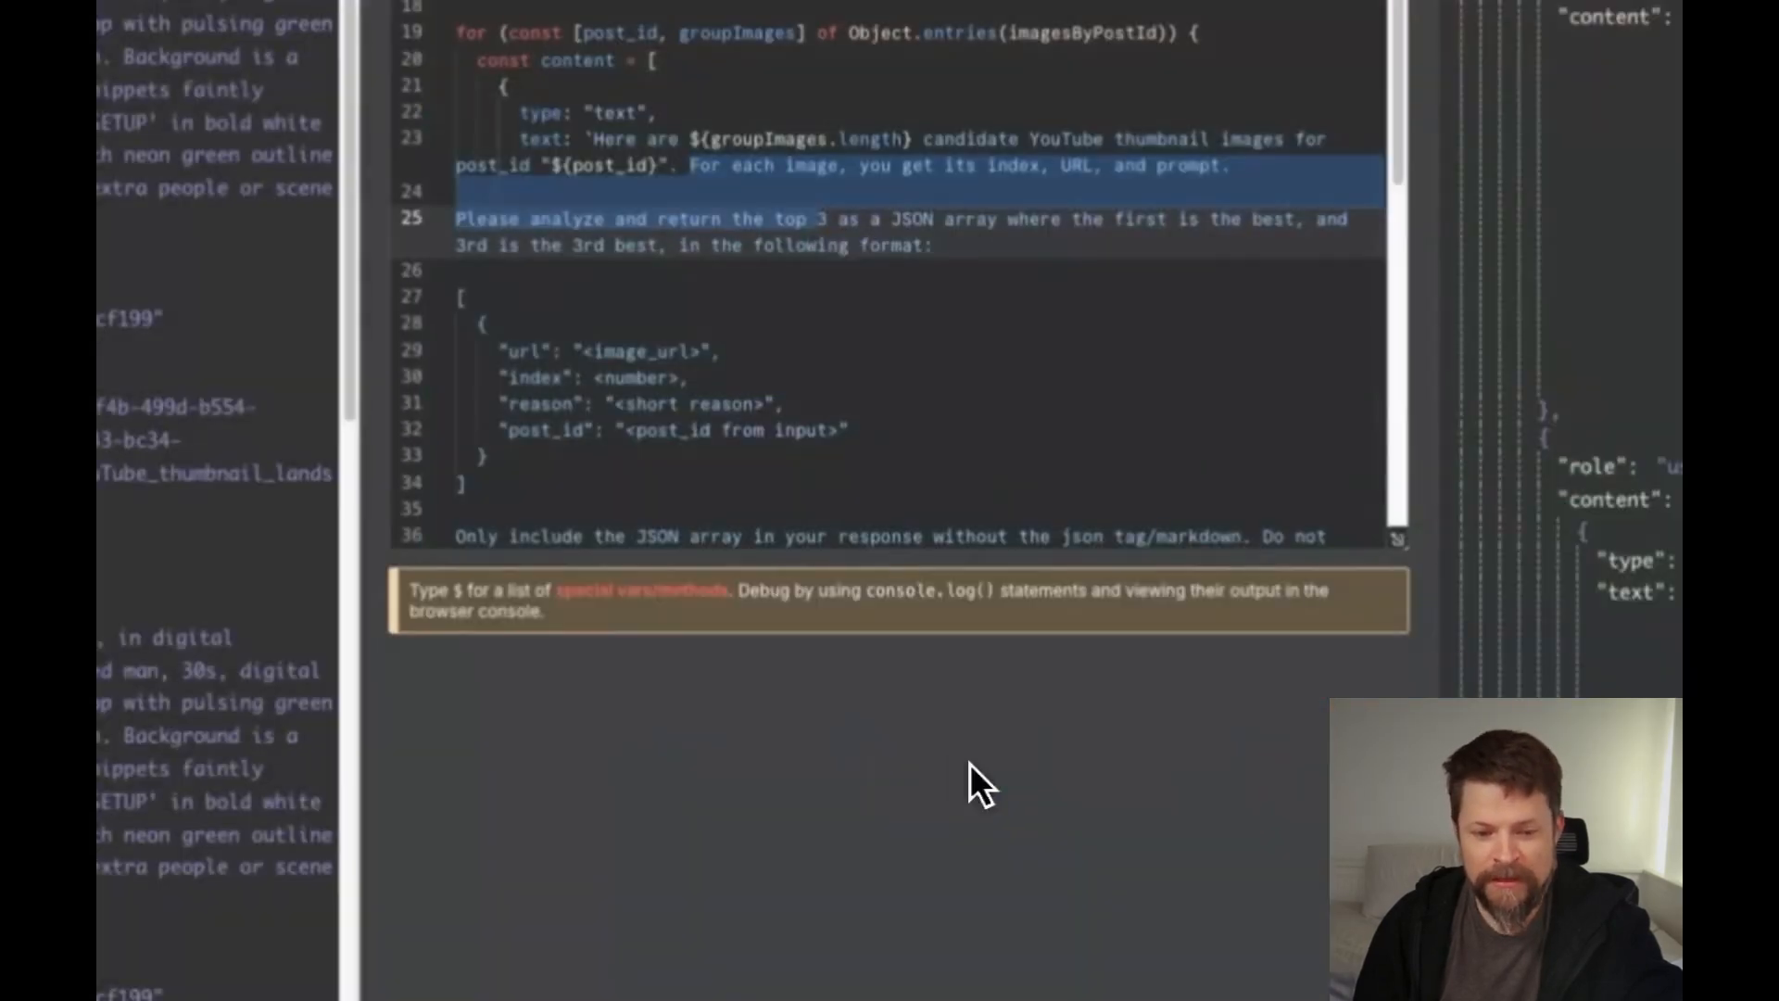
{"action": "scroll", "coordinate": [969, 769], "scroll_direction": "up", "scroll_amount": 3}
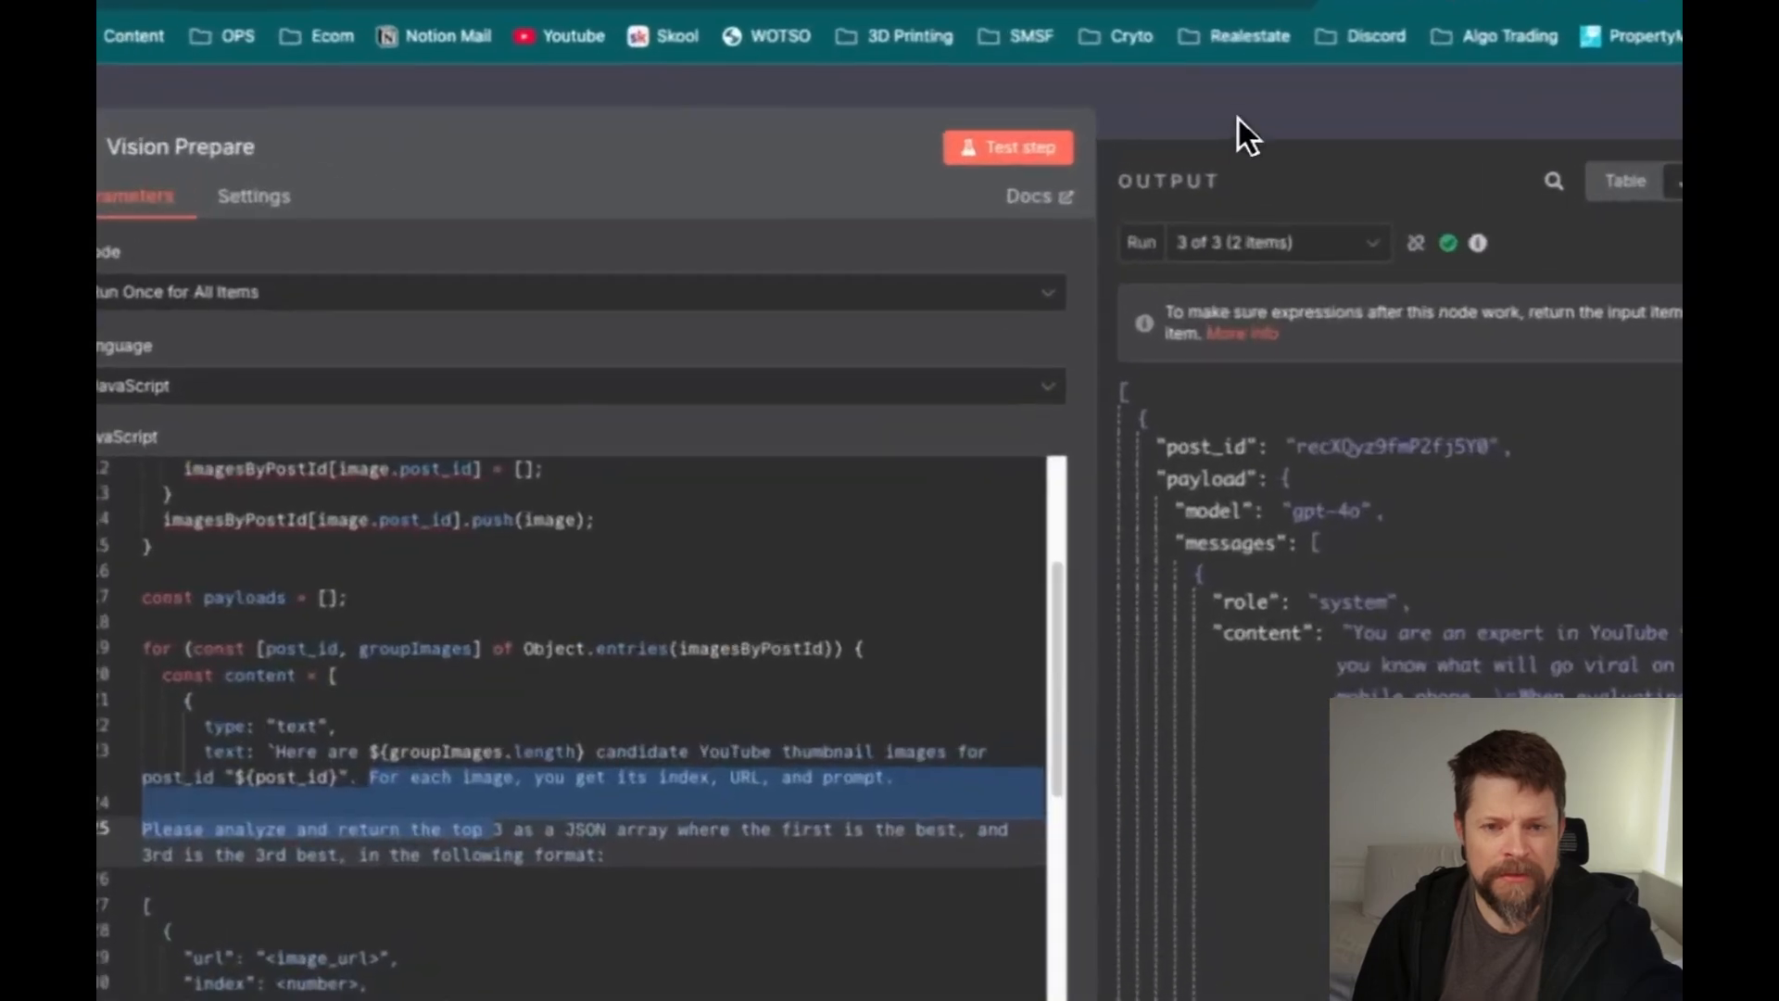
{"action": "left_click", "coordinate": [1234, 130]}
{"action": "scroll", "coordinate": [1112, 501], "scroll_direction": "down", "scroll_amount": 5}
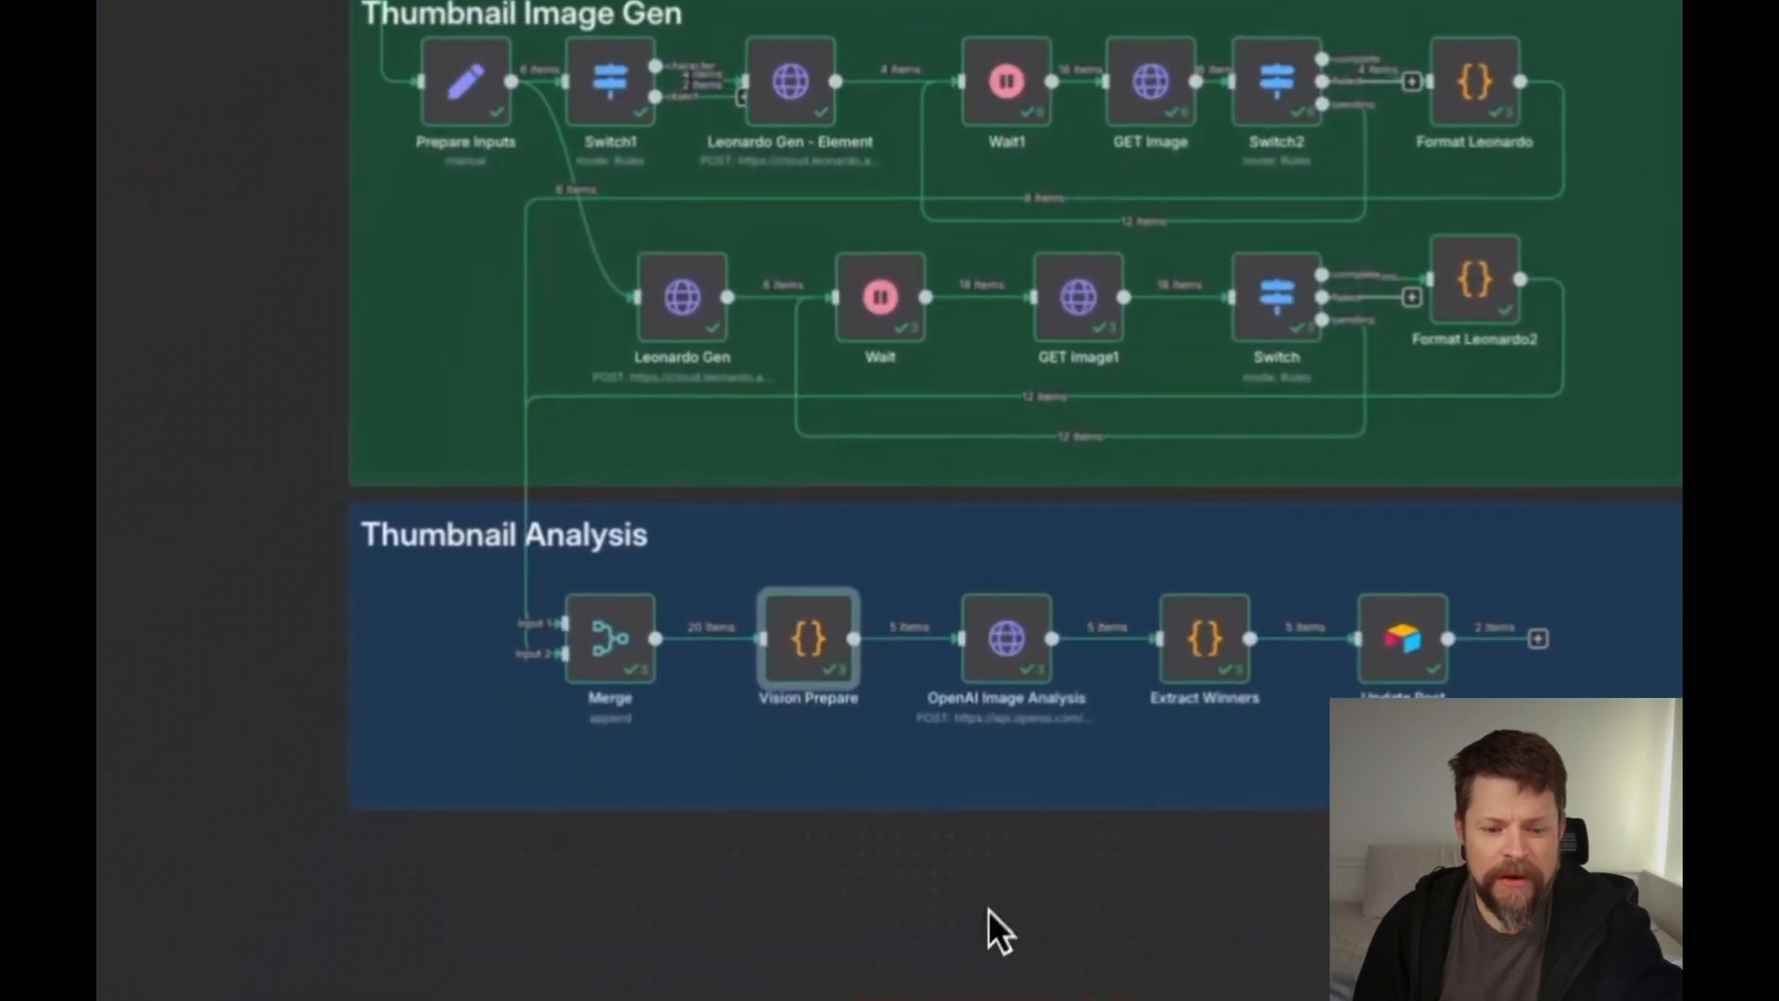
Run a test of the thumbnail workflow, and check the execution list before returning to the editor
{"action": "left_click", "coordinate": [906, 945]}
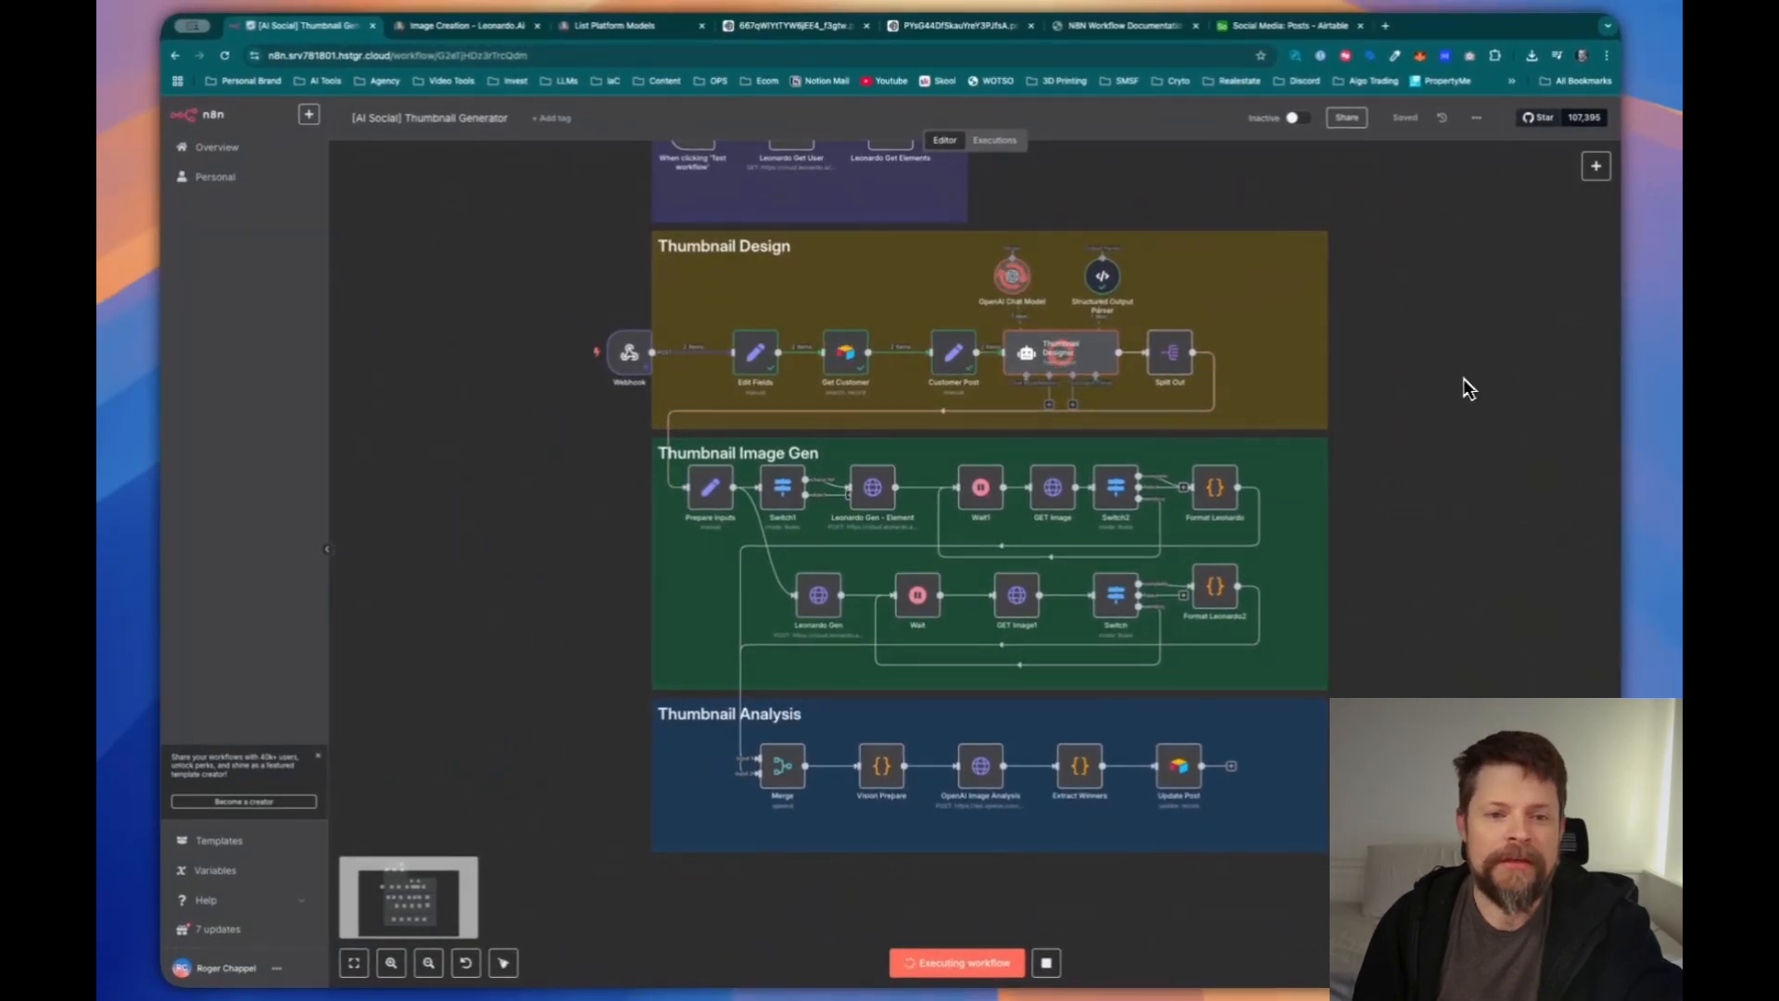
{"action": "mouse_move", "coordinate": [892, 767]}
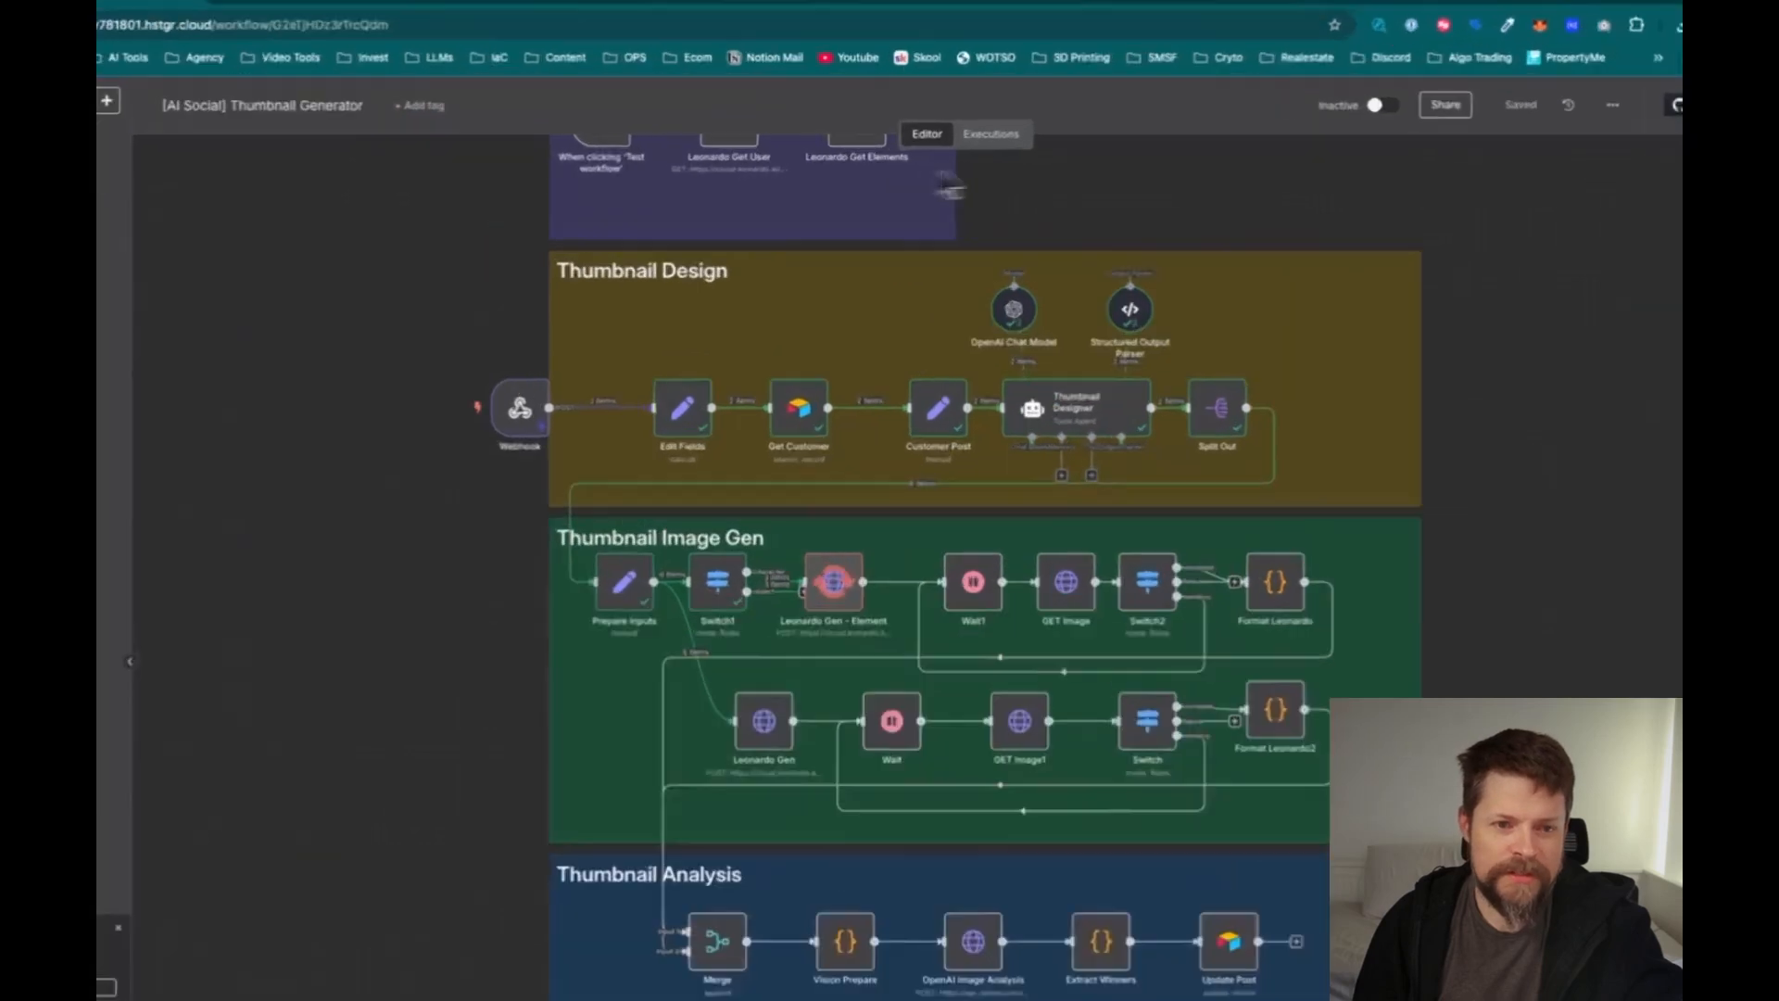
{"action": "left_click", "coordinate": [991, 133]}
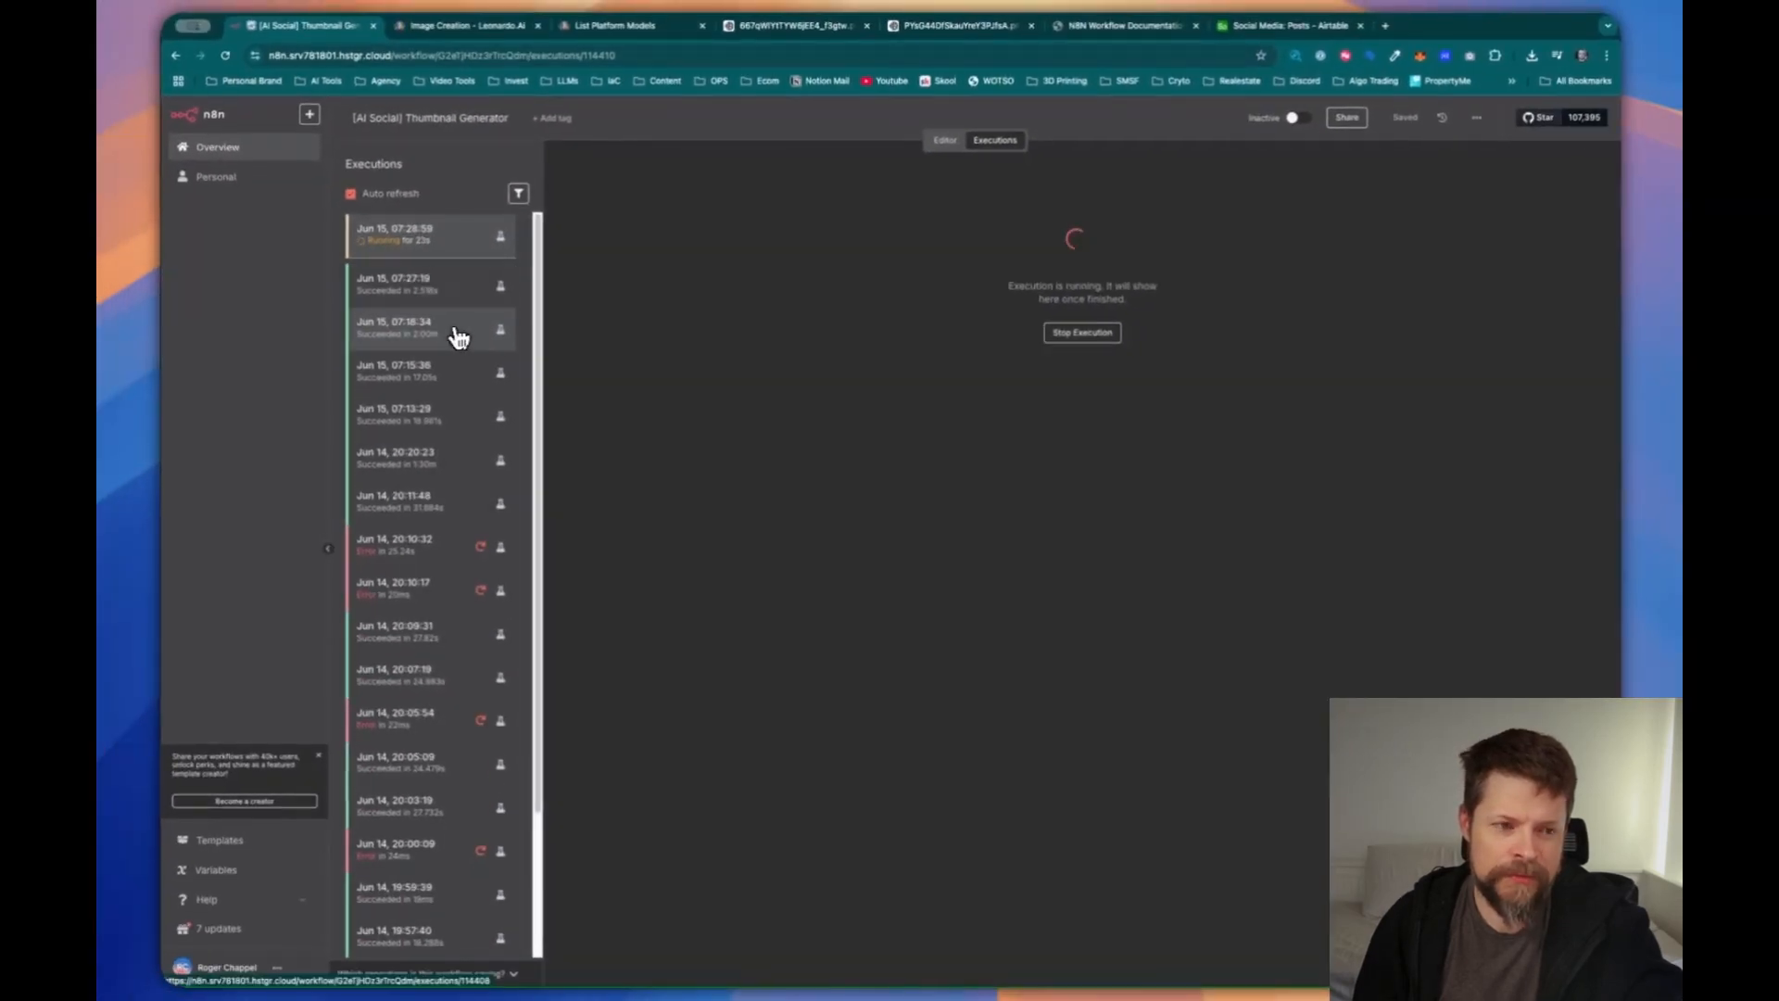
{"action": "left_click", "coordinate": [945, 140]}
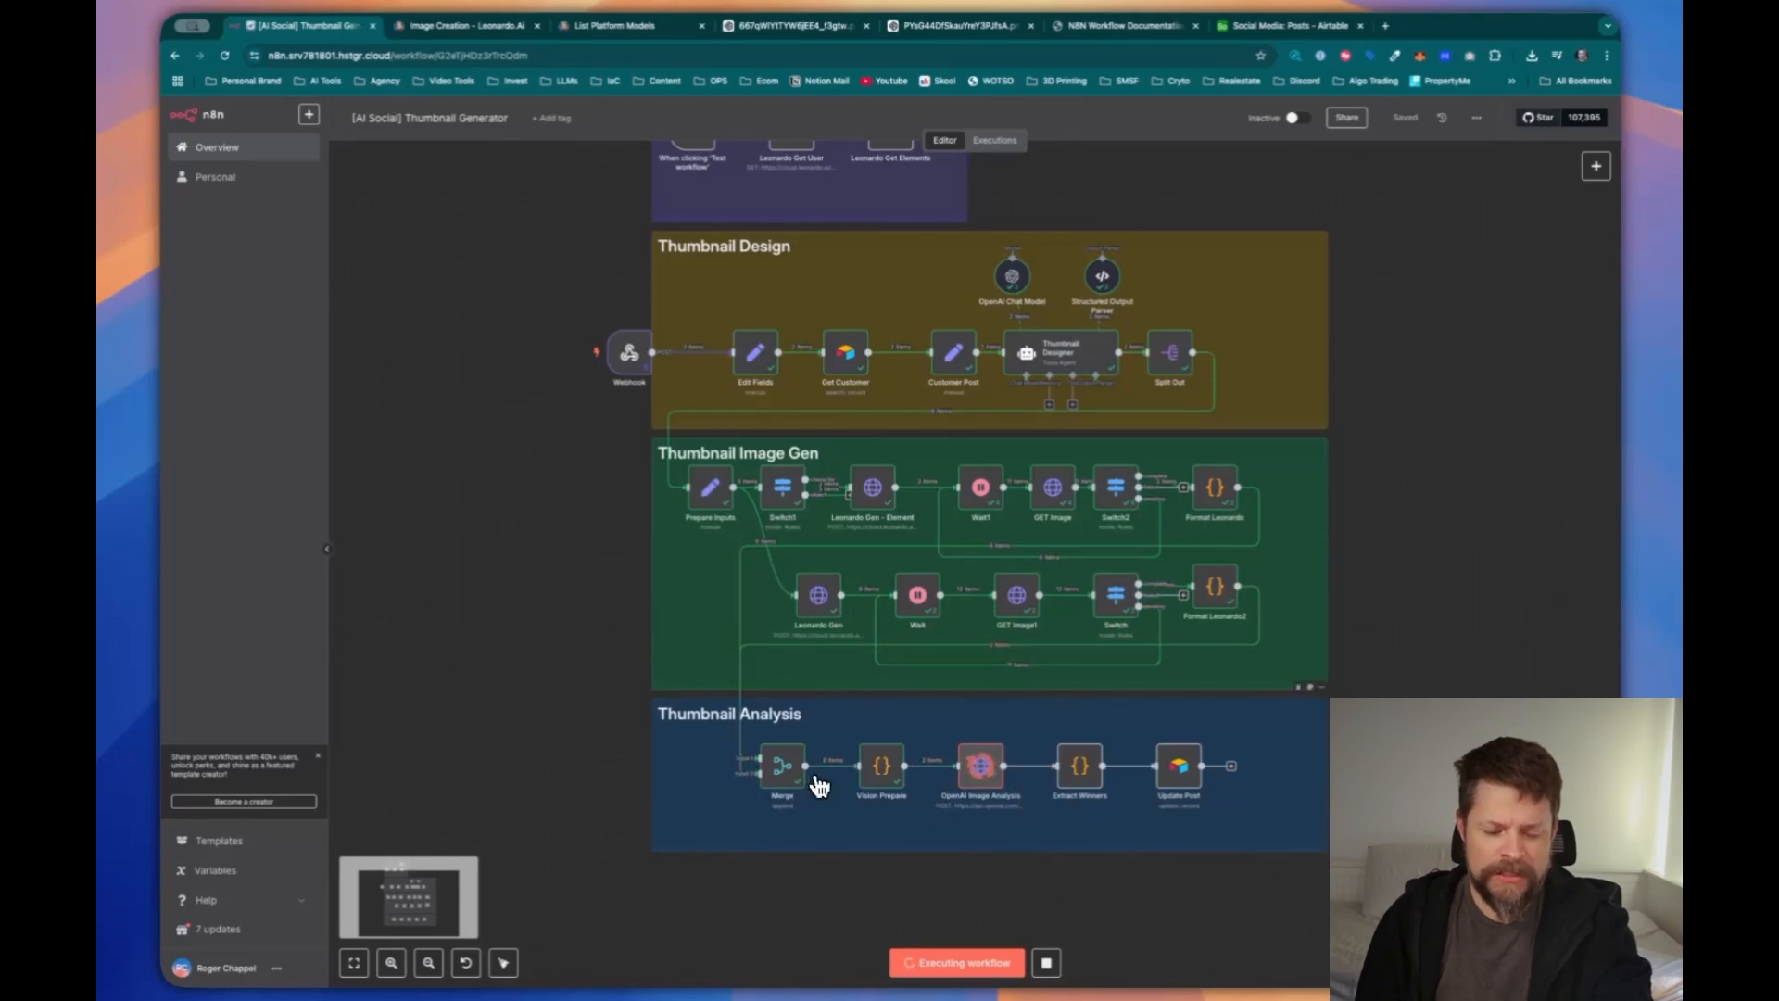
Open the Merge node and examine the output items of its second run, highlighting the first item's image URL
{"action": "scroll", "coordinate": [822, 784], "scroll_direction": "up", "scroll_amount": 5}
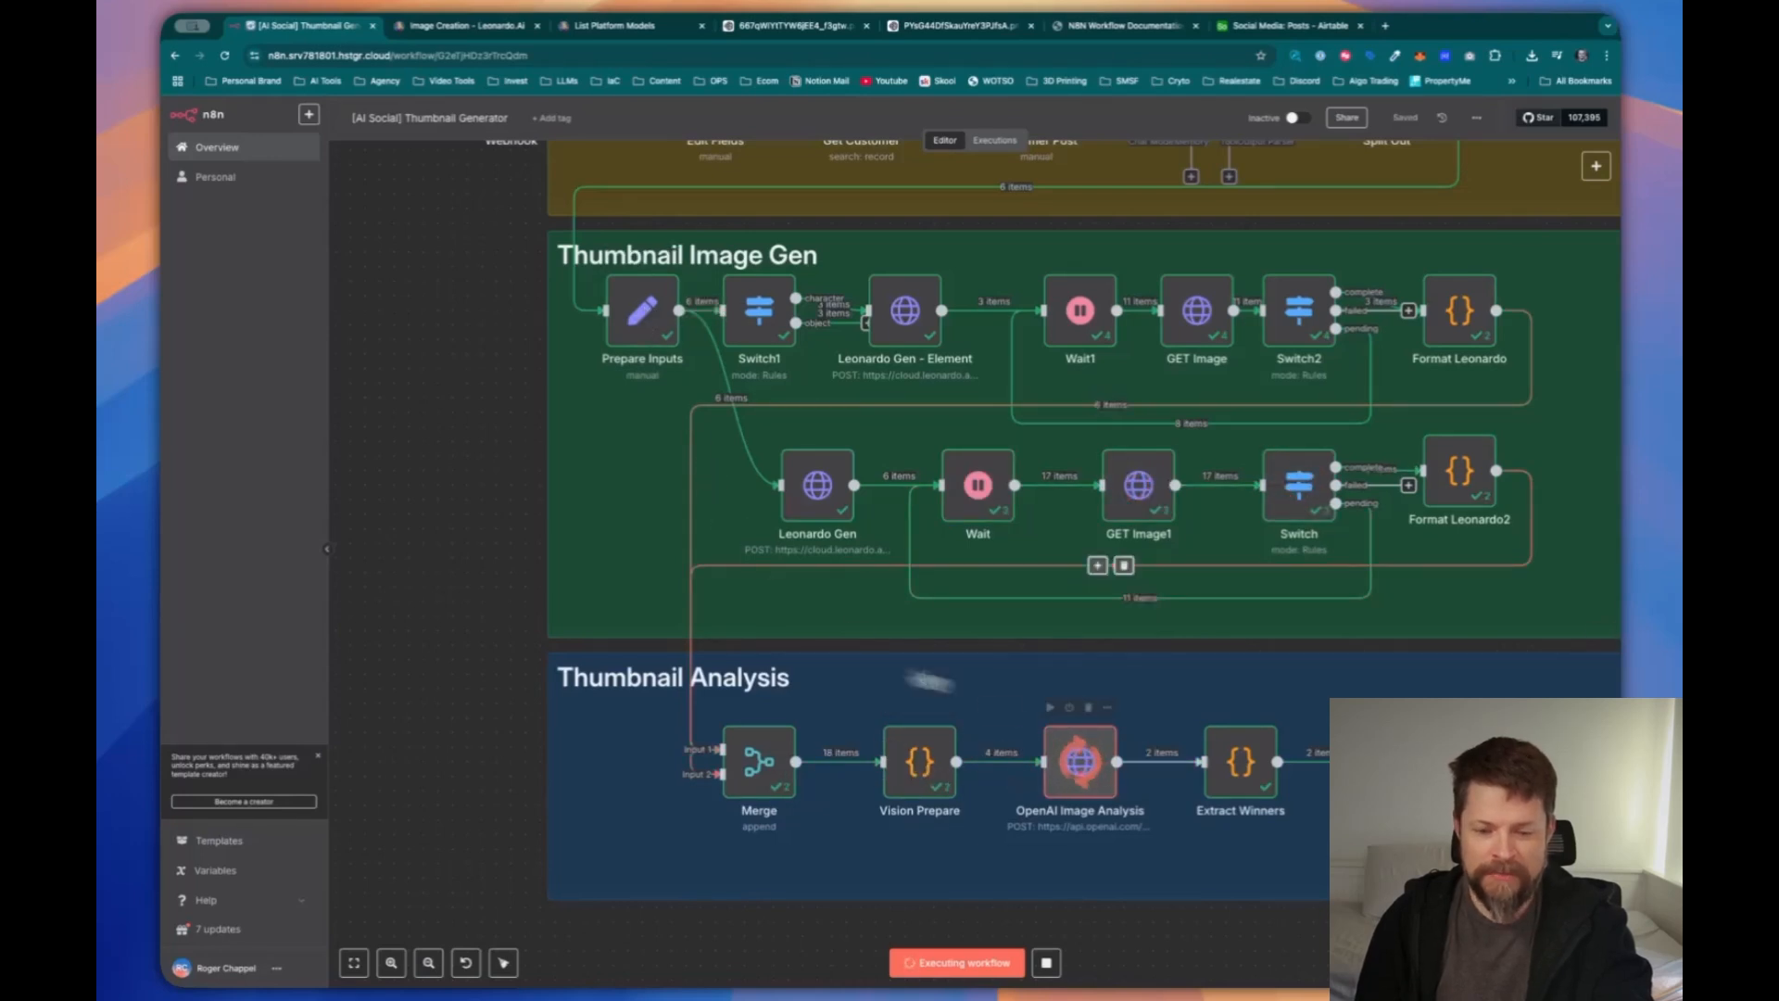
{"action": "mouse_move", "coordinate": [1079, 723]}
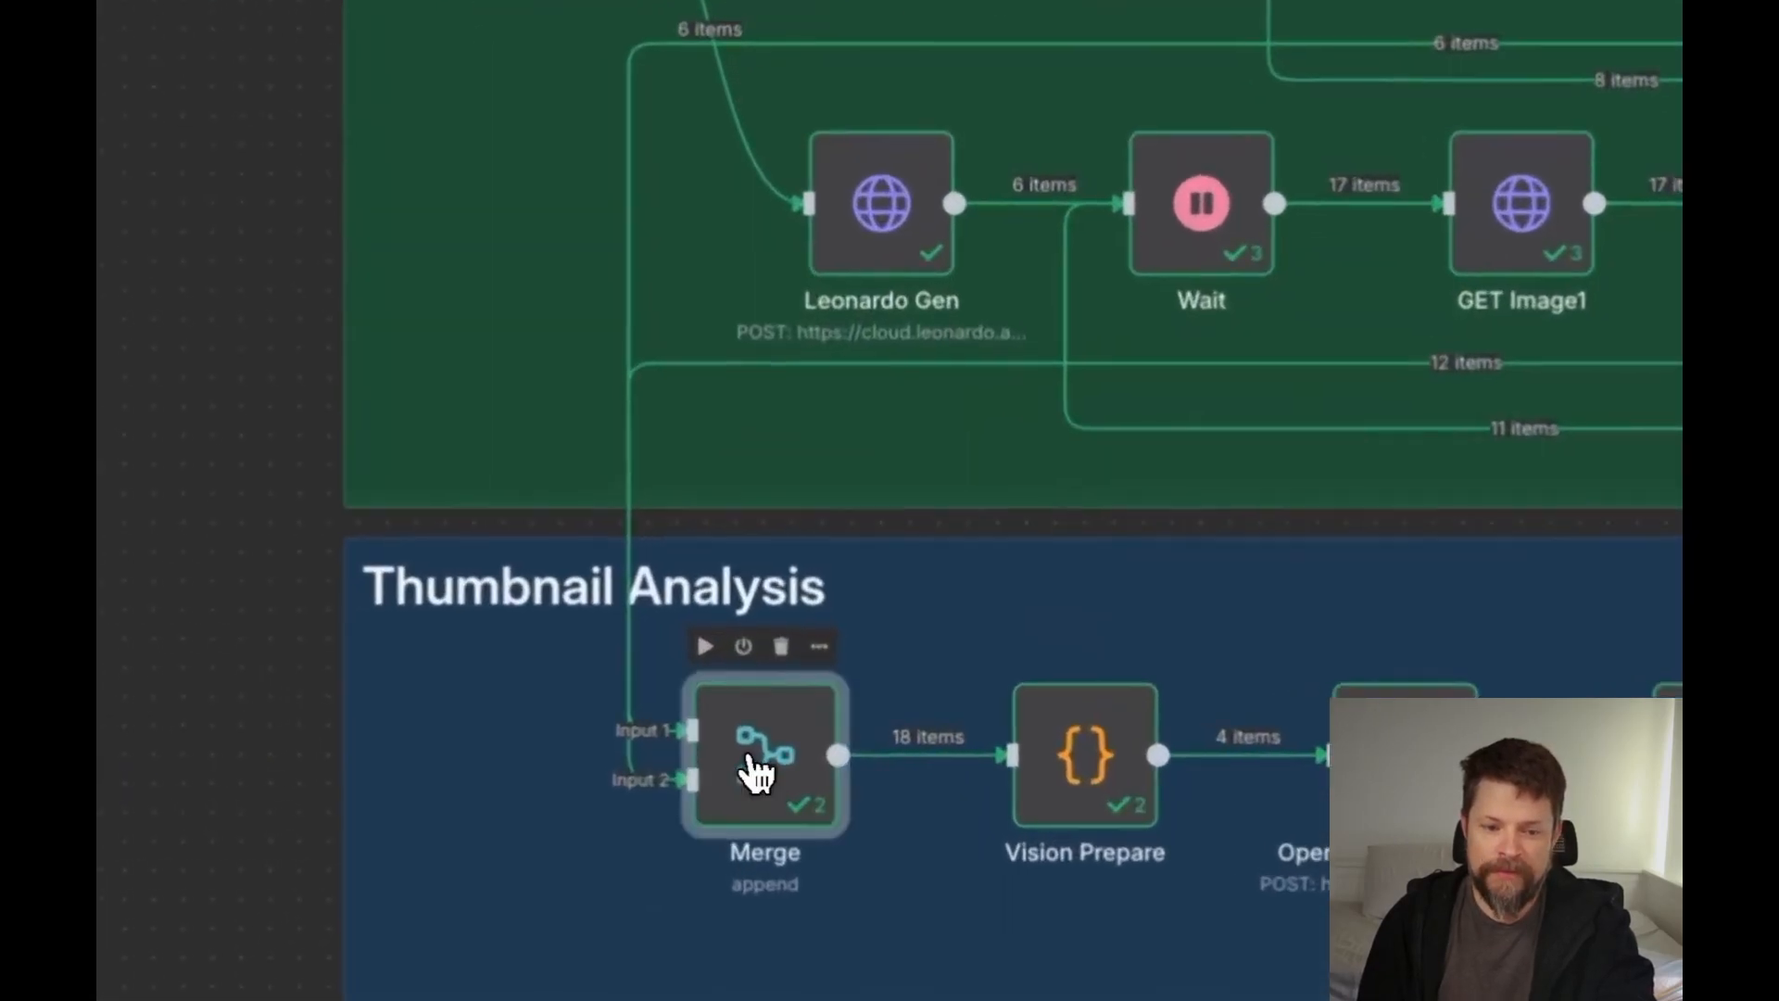
{"action": "double_click", "coordinate": [759, 761]}
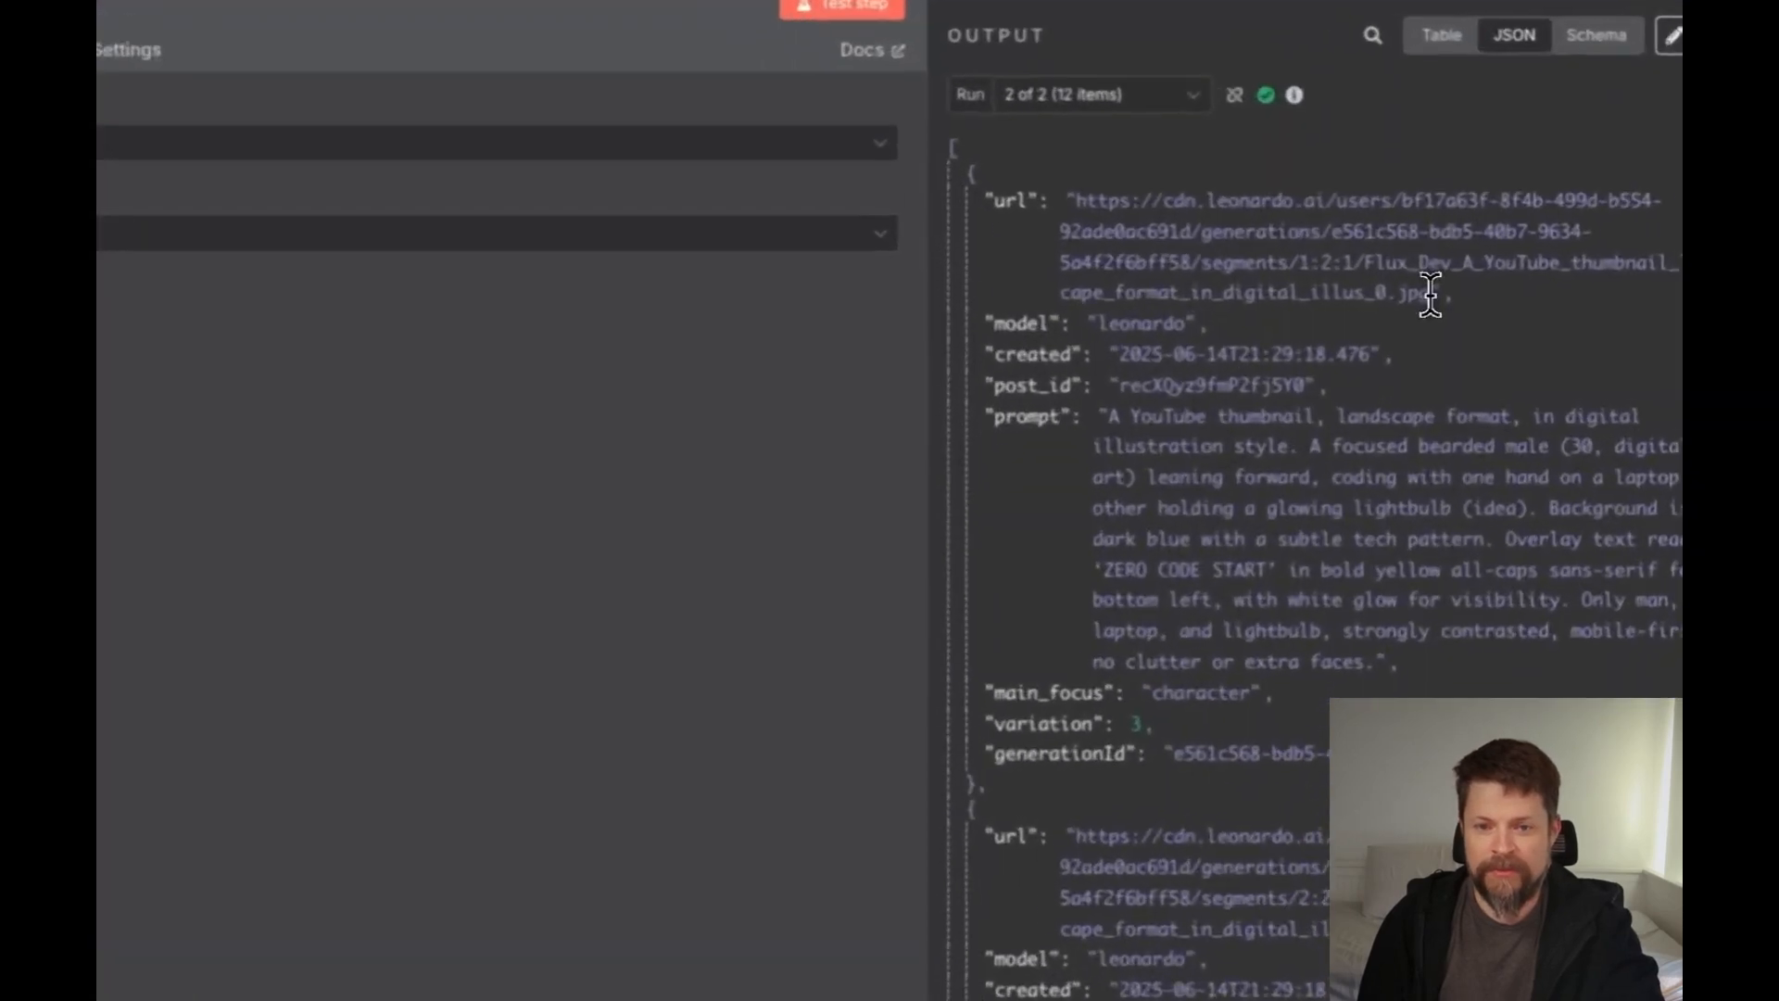
{"action": "left_click_drag", "start_coordinate": [1423, 295], "coordinate": [1235, 243]}
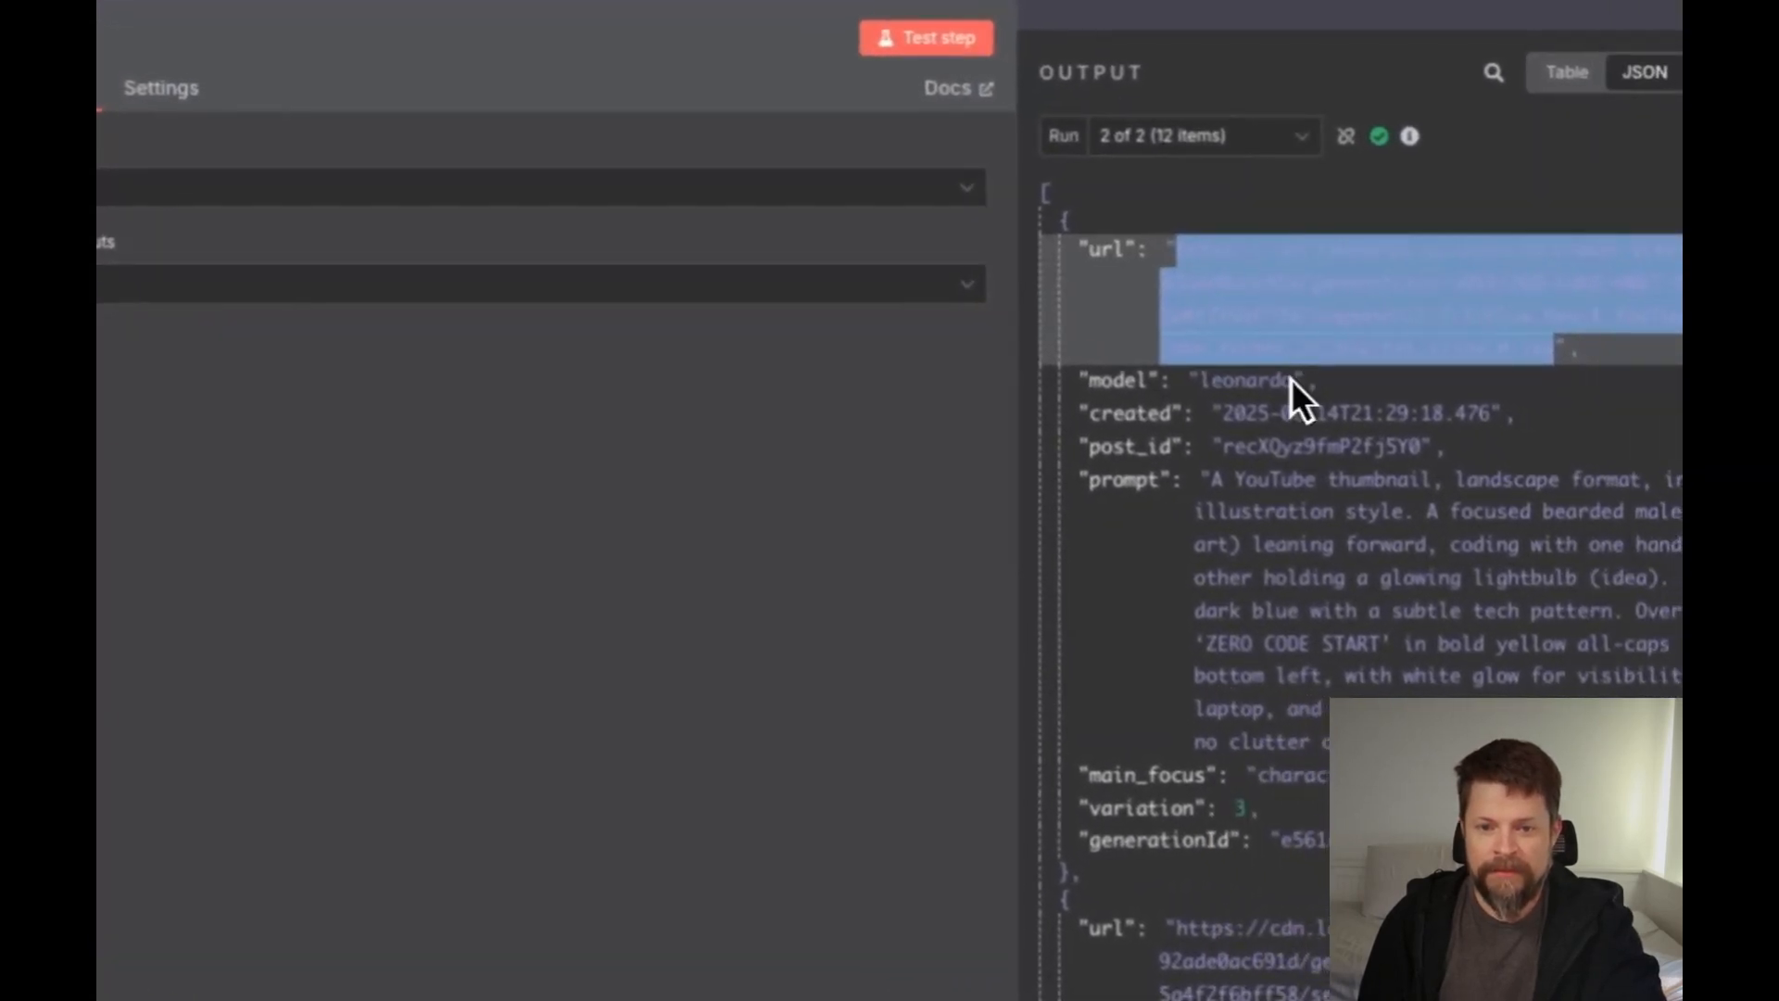
{"action": "left_click", "coordinate": [1204, 380]}
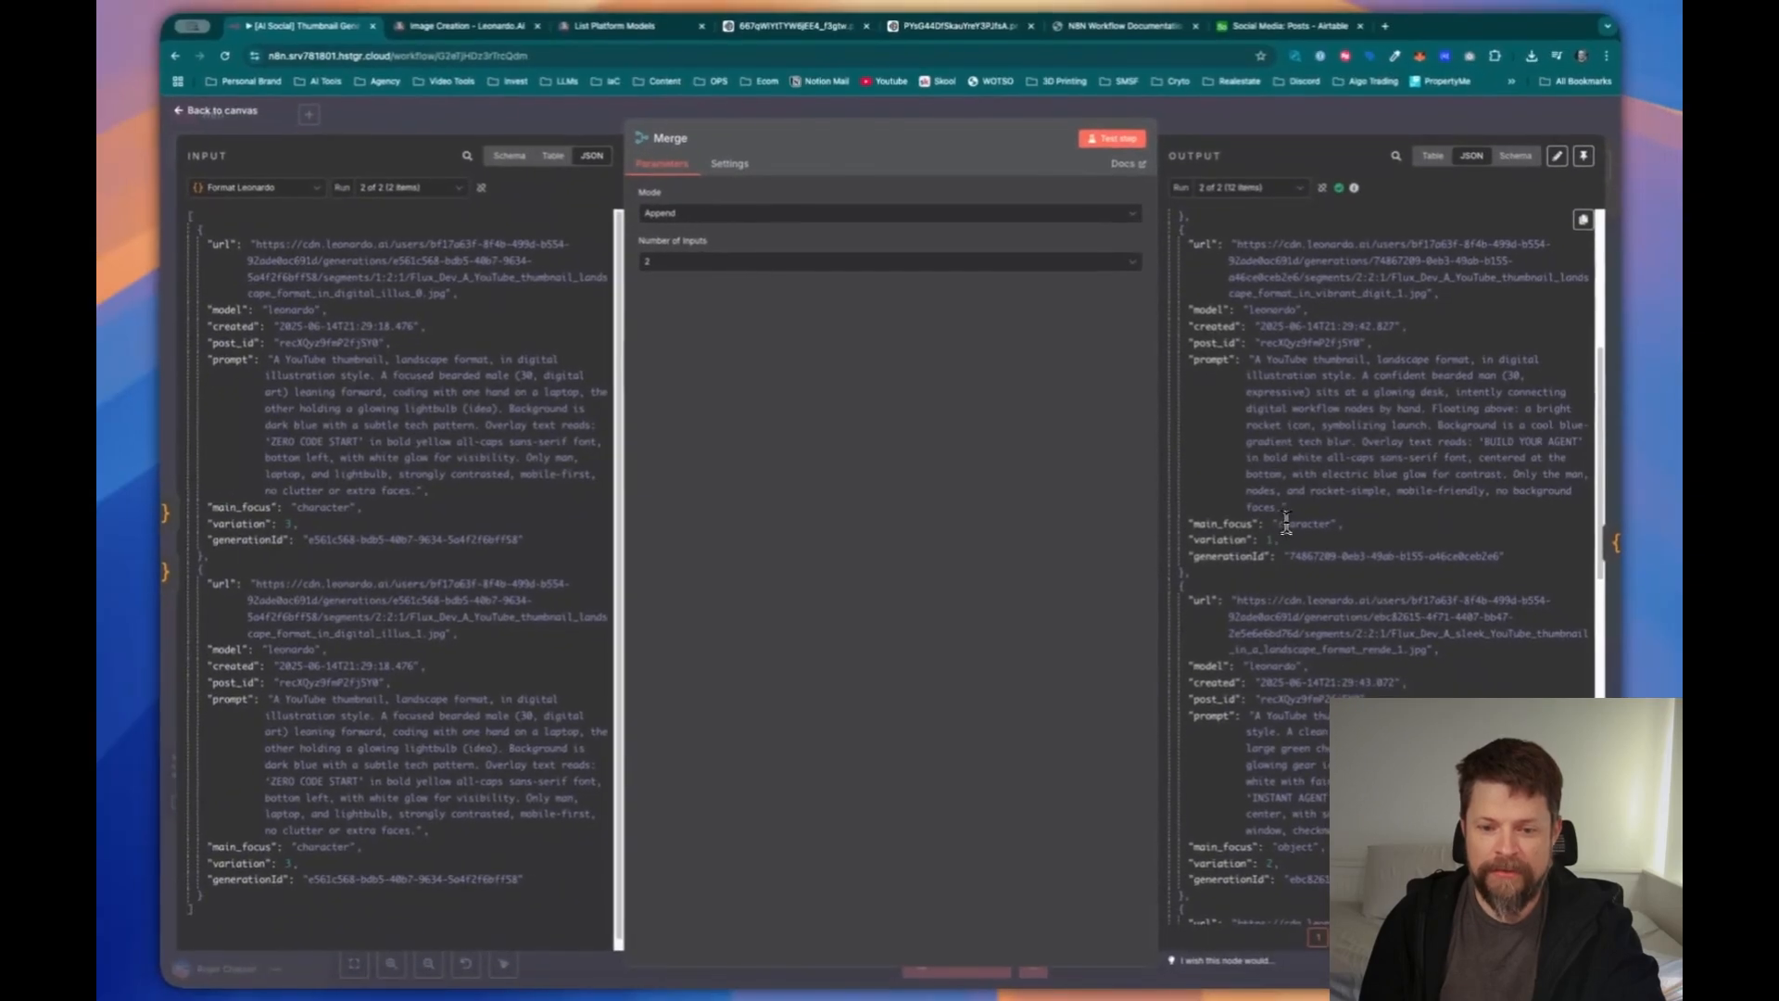
{"action": "scroll", "coordinate": [1269, 539], "scroll_direction": "down", "scroll_amount": 3}
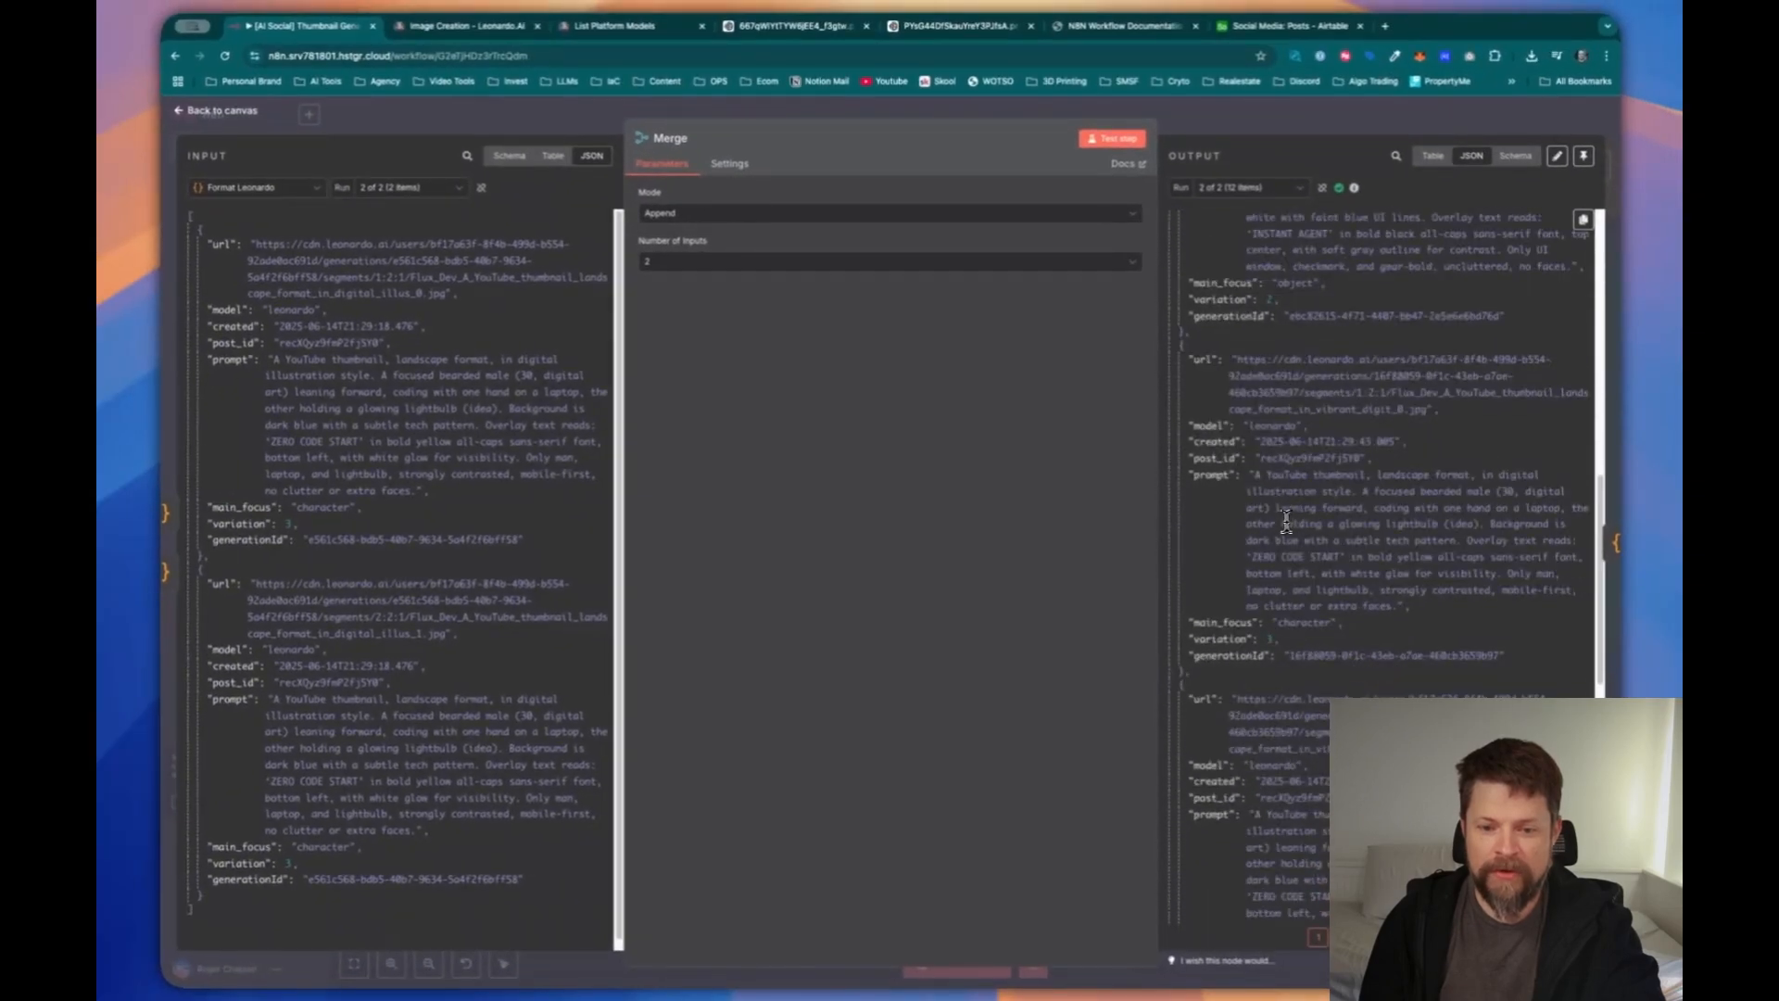
{"action": "scroll", "coordinate": [1287, 534], "scroll_direction": "down", "scroll_amount": 8}
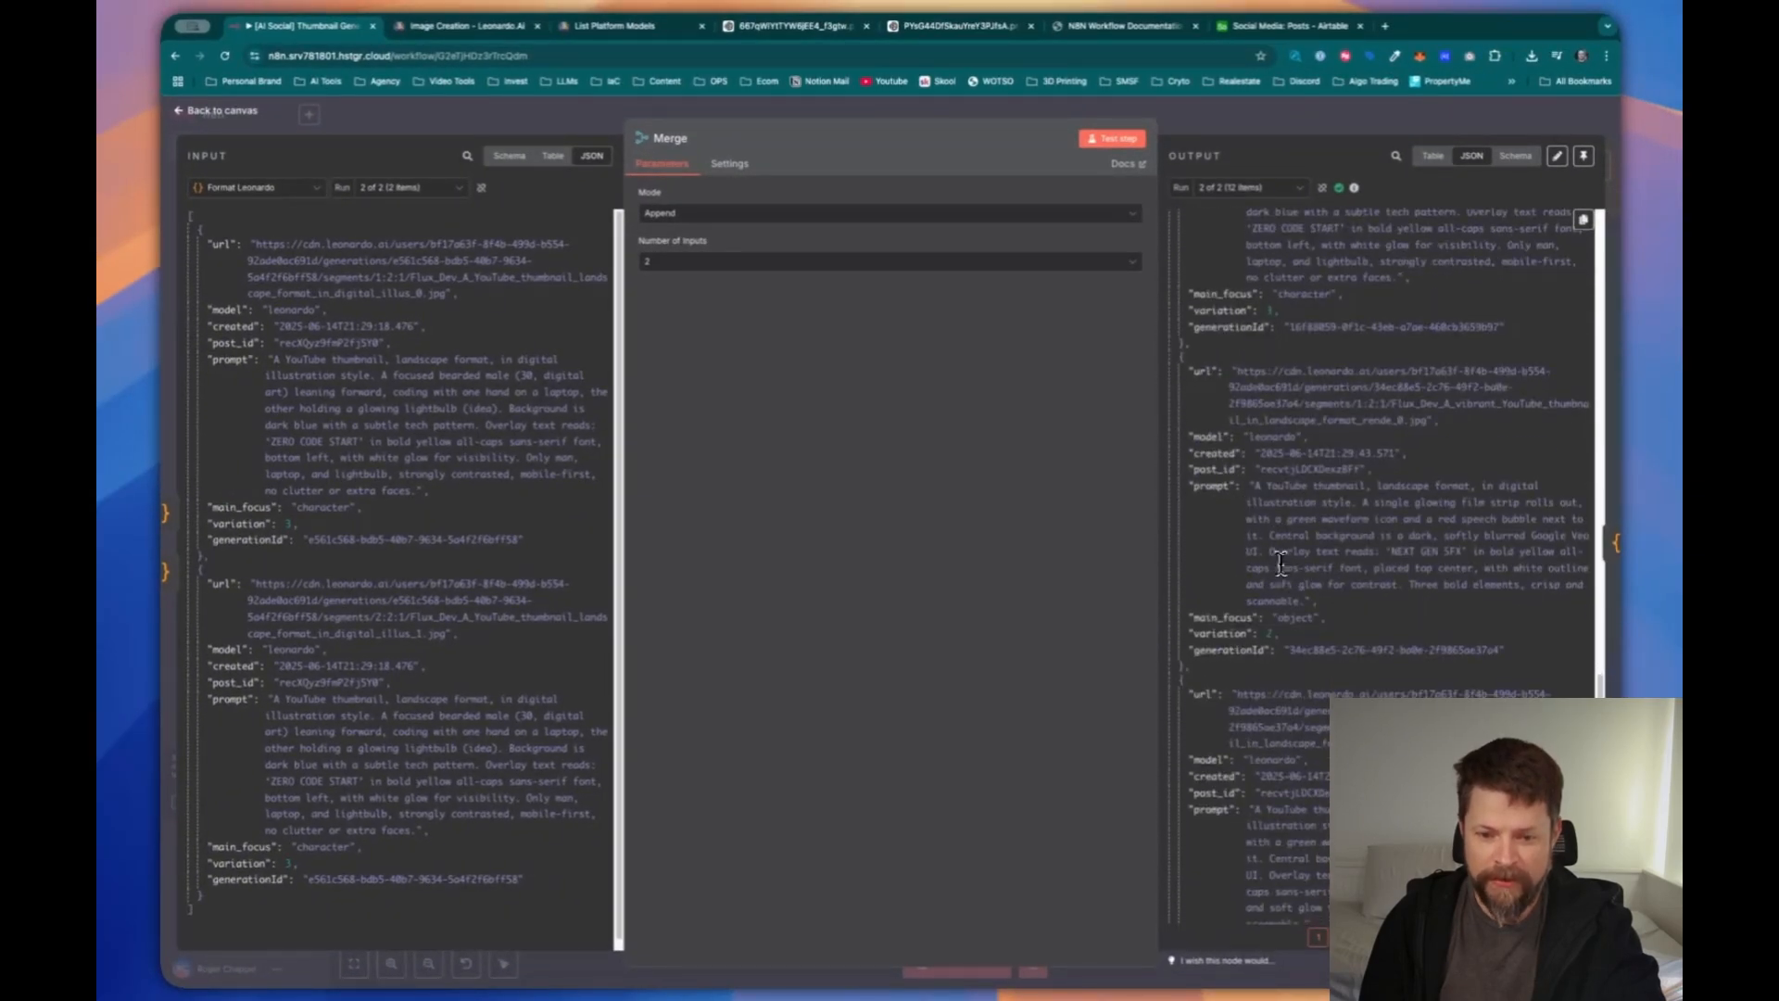
{"action": "scroll", "coordinate": [1282, 567], "scroll_direction": "up", "scroll_amount": 5}
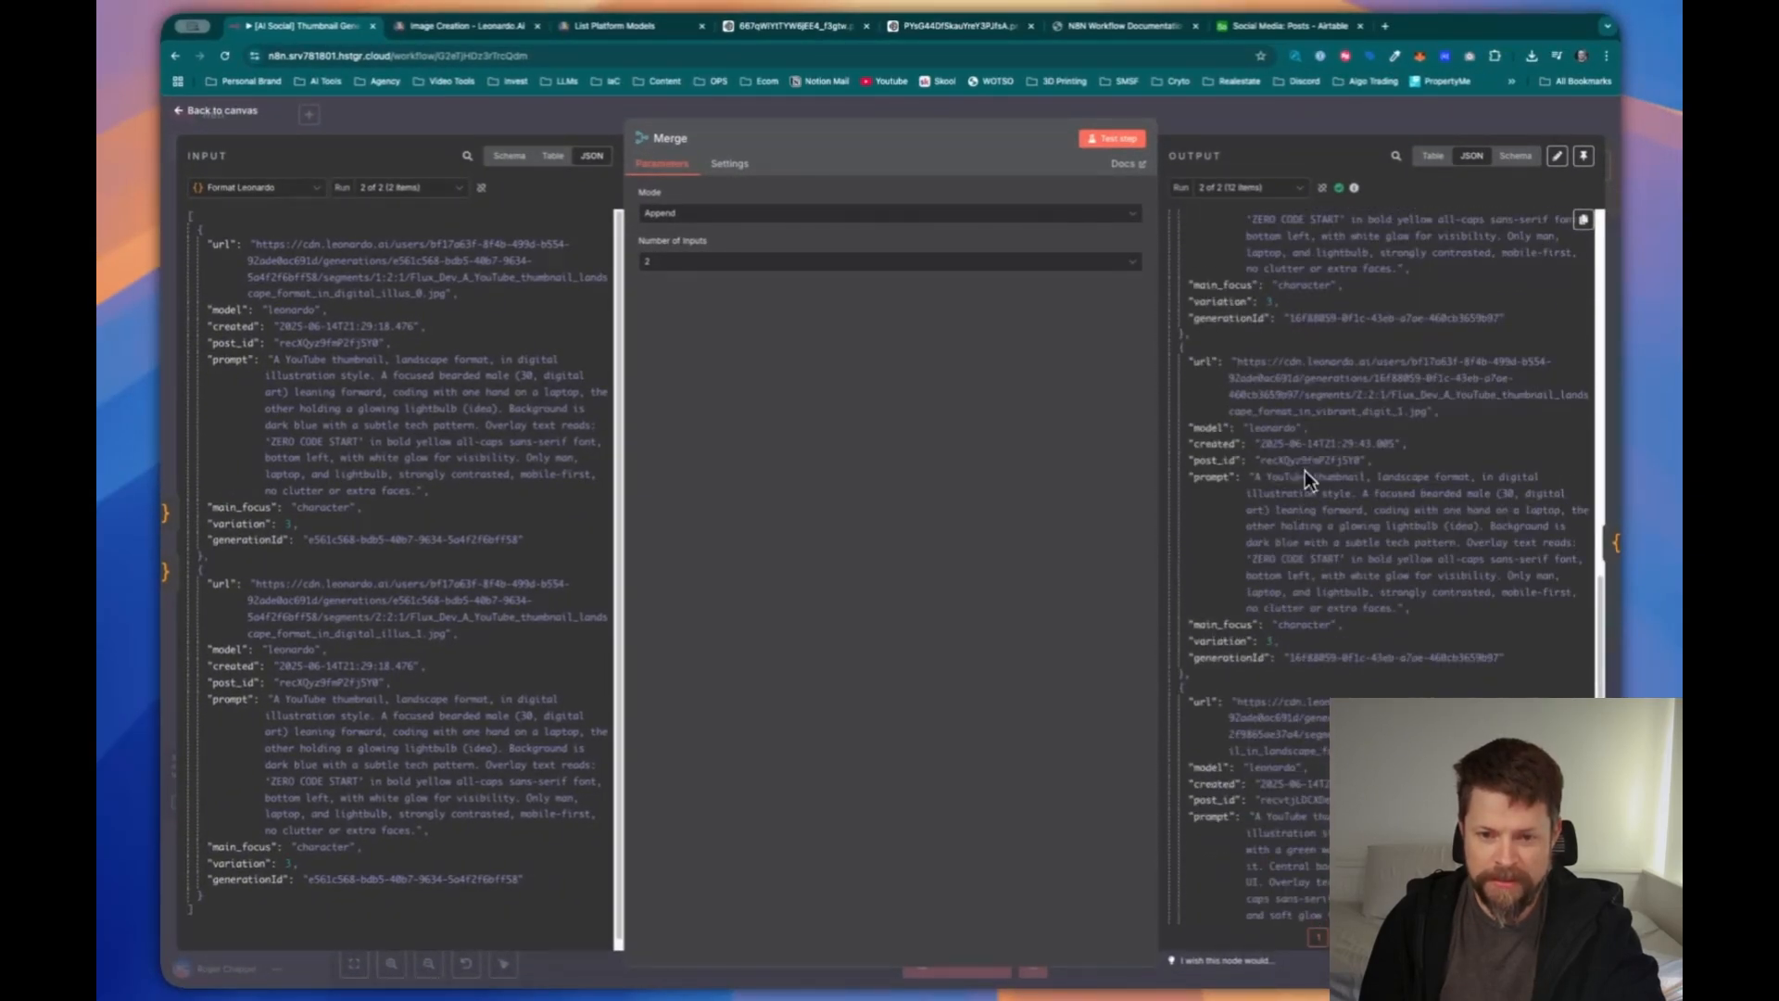
{"action": "scroll", "coordinate": [1304, 470], "scroll_direction": "up", "scroll_amount": 5}
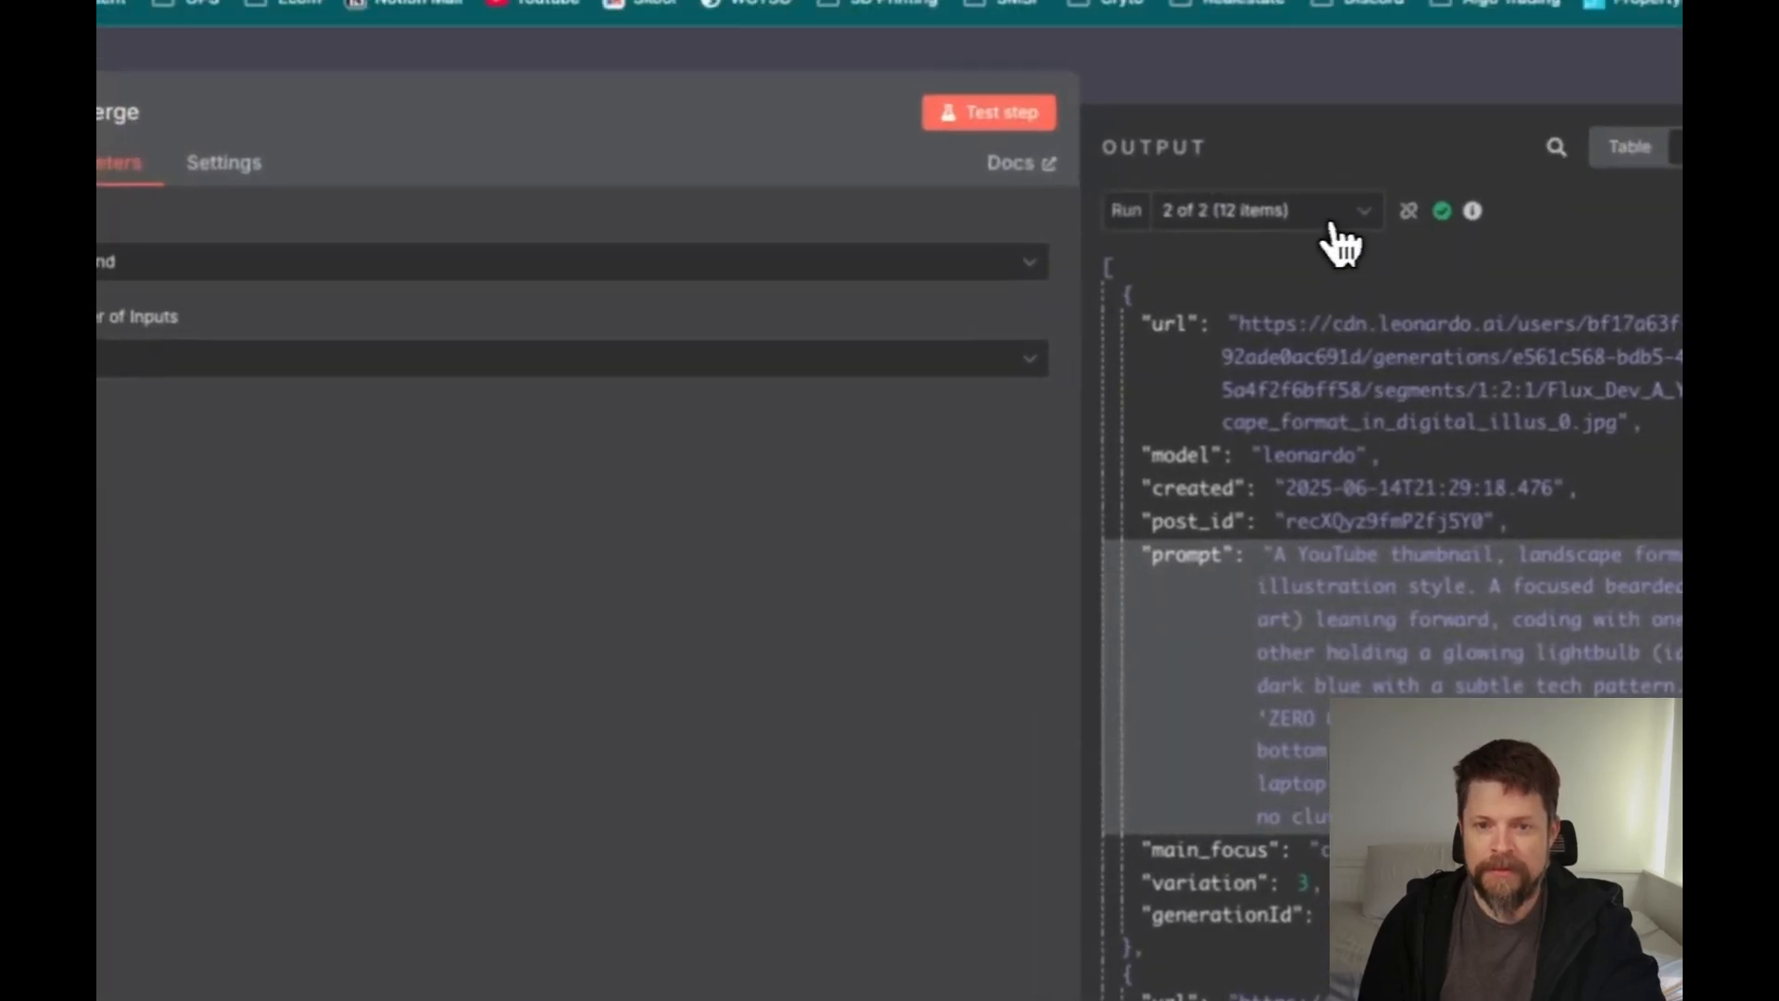
Show run 1 of 2 in the Merge output, review its items, and close the node
{"action": "left_click", "coordinate": [1320, 211]}
{"action": "left_click", "coordinate": [1260, 276]}
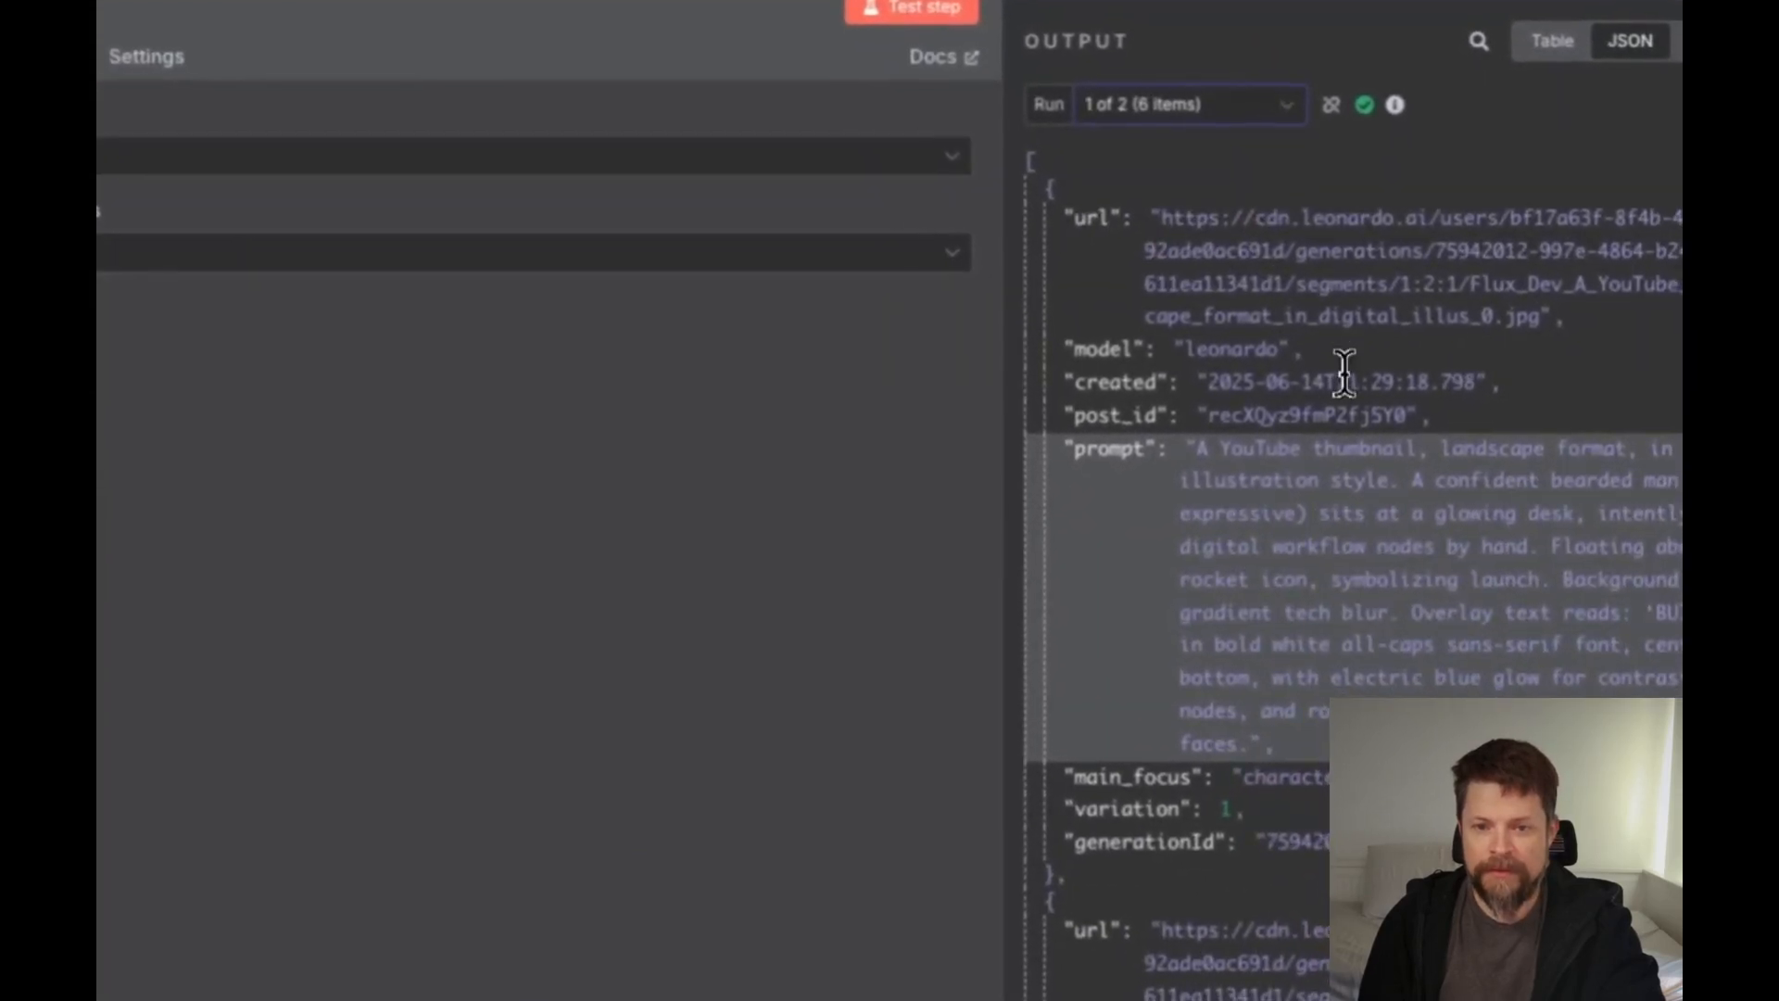
{"action": "scroll", "coordinate": [1343, 373], "scroll_direction": "down", "scroll_amount": 10}
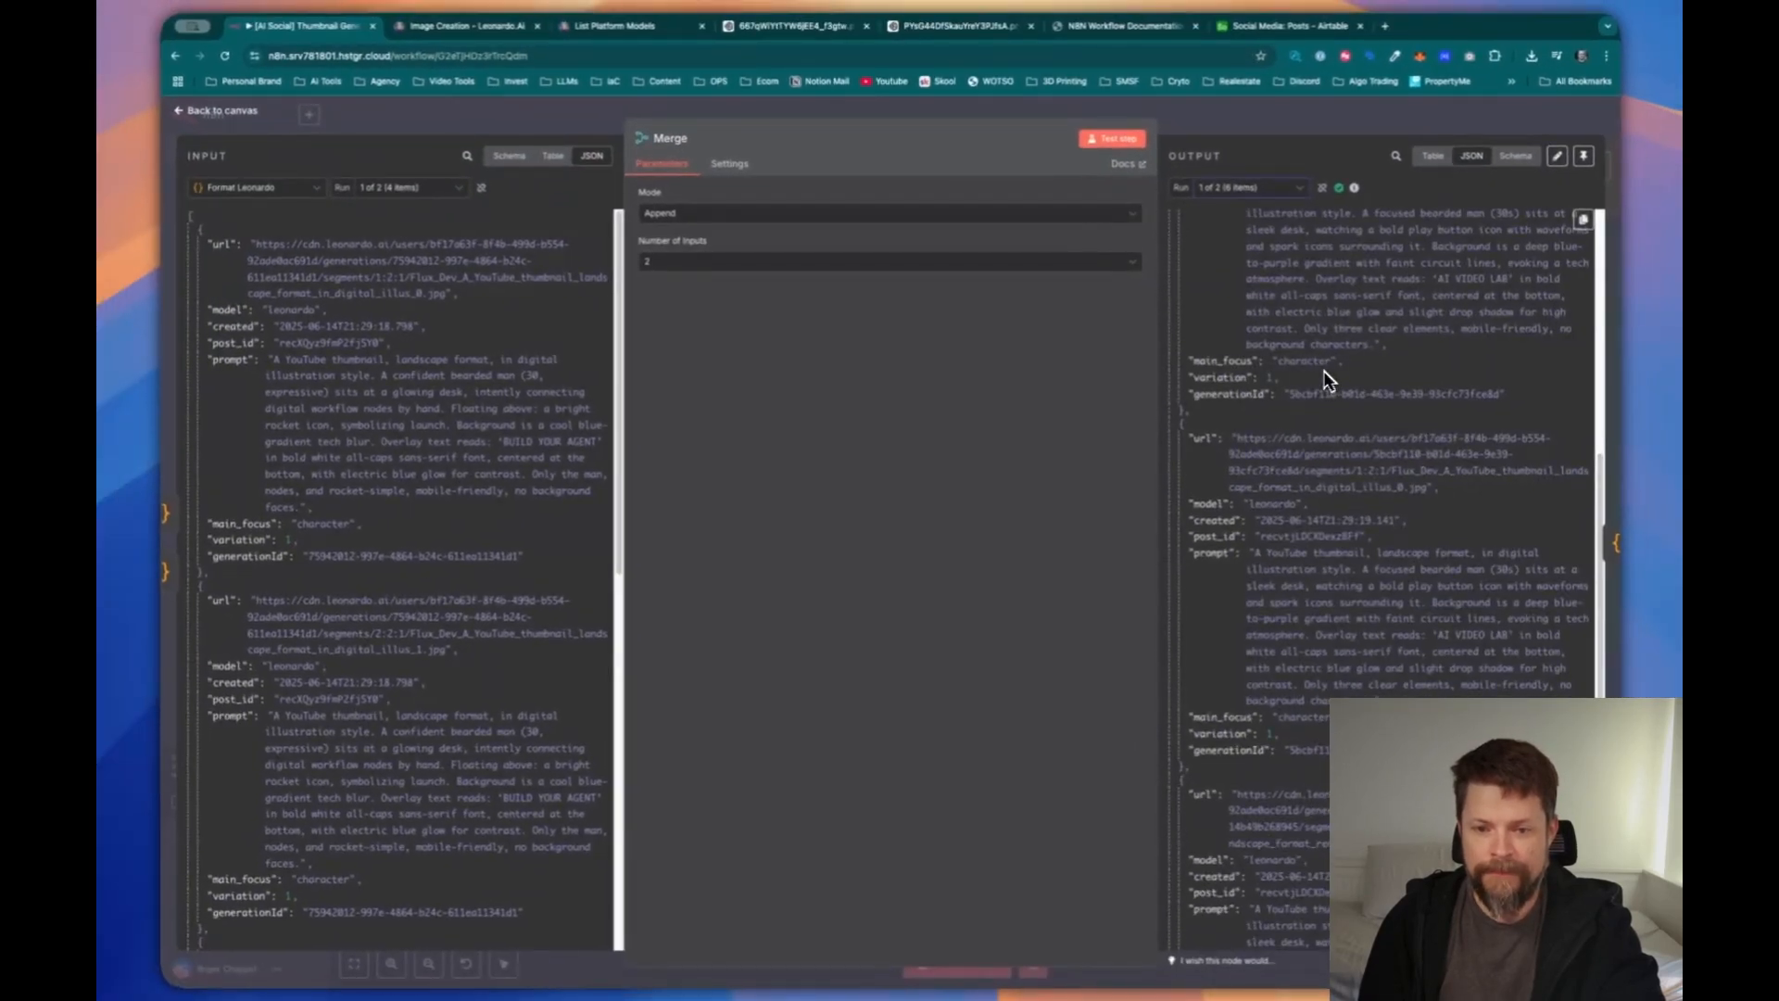
{"action": "scroll", "coordinate": [1326, 378], "scroll_direction": "down", "scroll_amount": 2}
{"action": "scroll", "coordinate": [1323, 370], "scroll_direction": "up", "scroll_amount": 10}
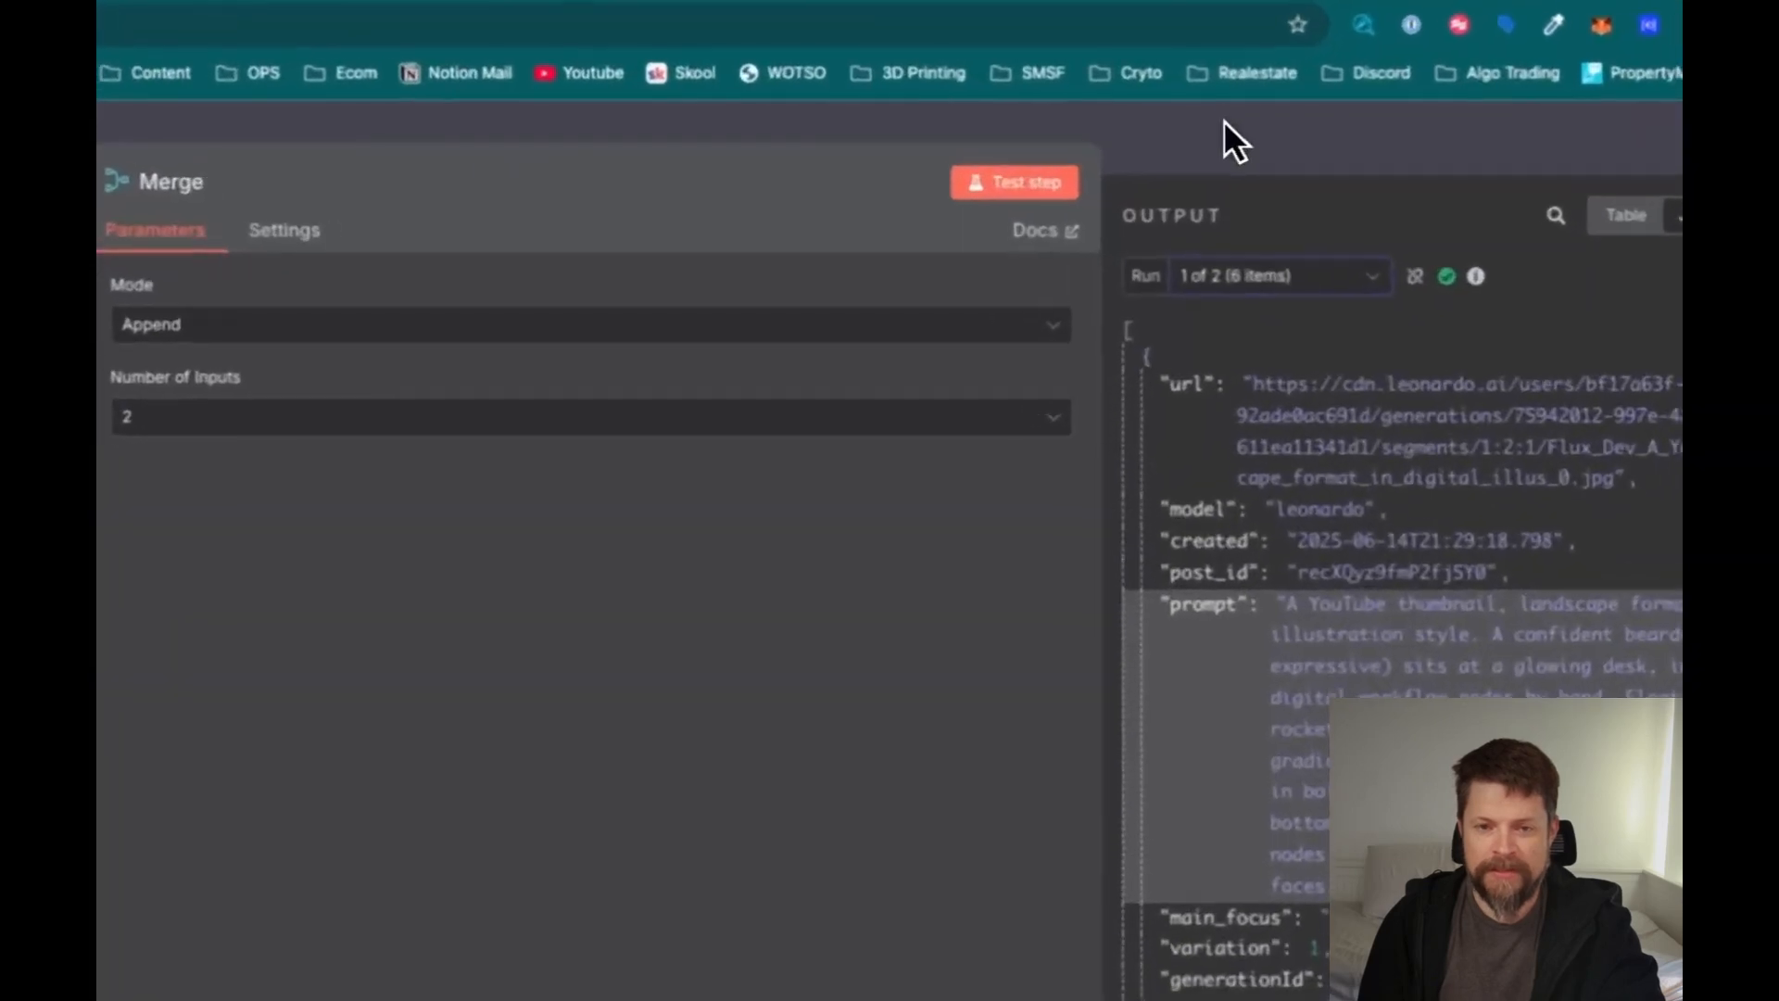
{"action": "left_click", "coordinate": [1225, 121]}
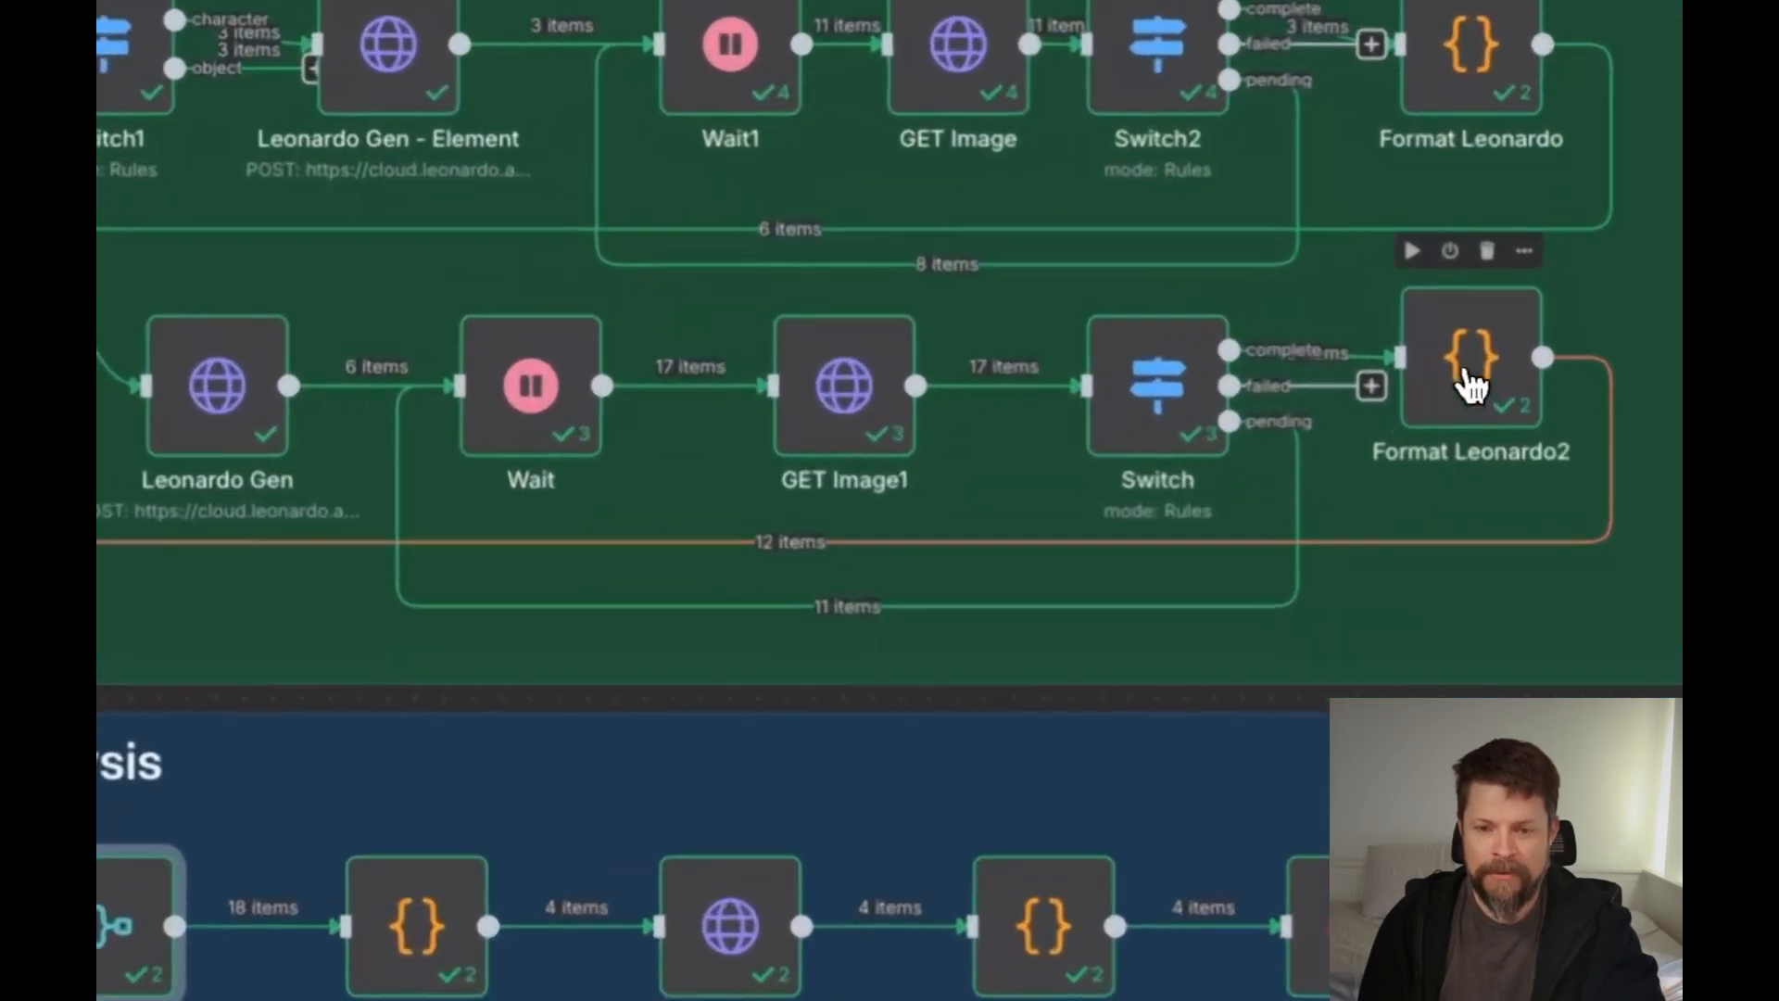
Open the Format Leonardo2 node and examine its JavaScript code through the final return statement
{"action": "double_click", "coordinate": [1458, 394]}
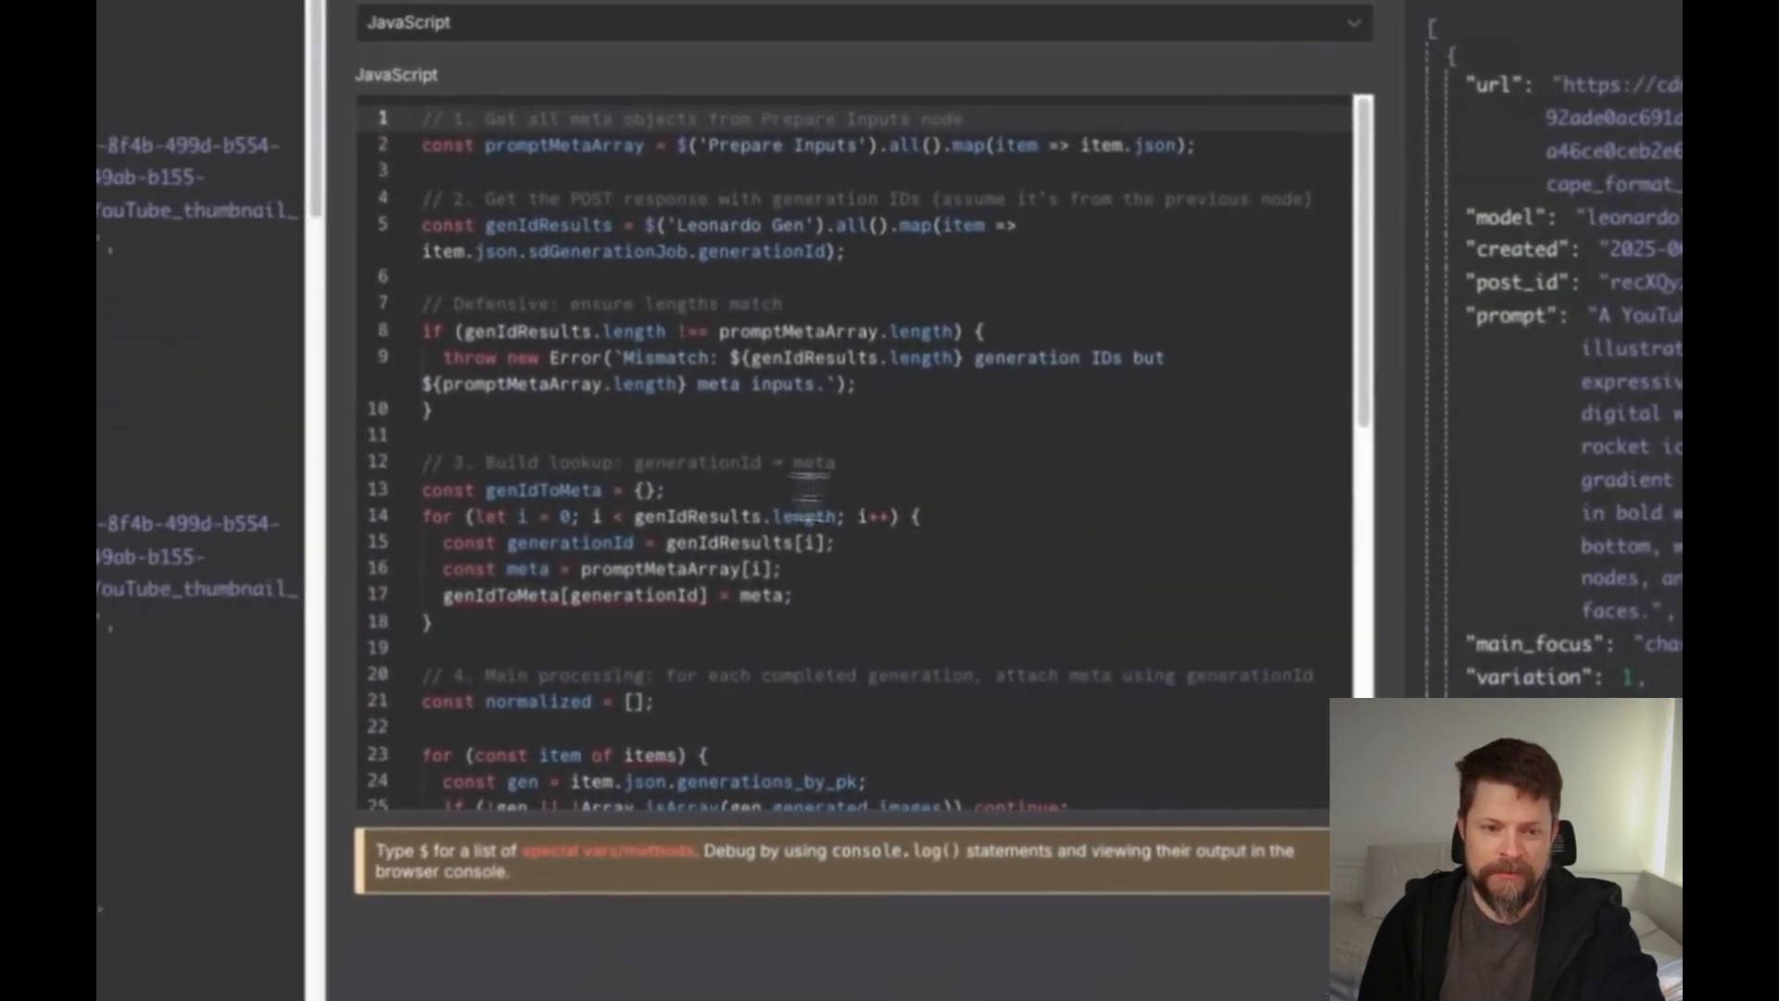
{"action": "left_click", "coordinate": [102, 530]}
{"action": "scroll", "coordinate": [832, 453], "scroll_direction": "down", "scroll_amount": 10}
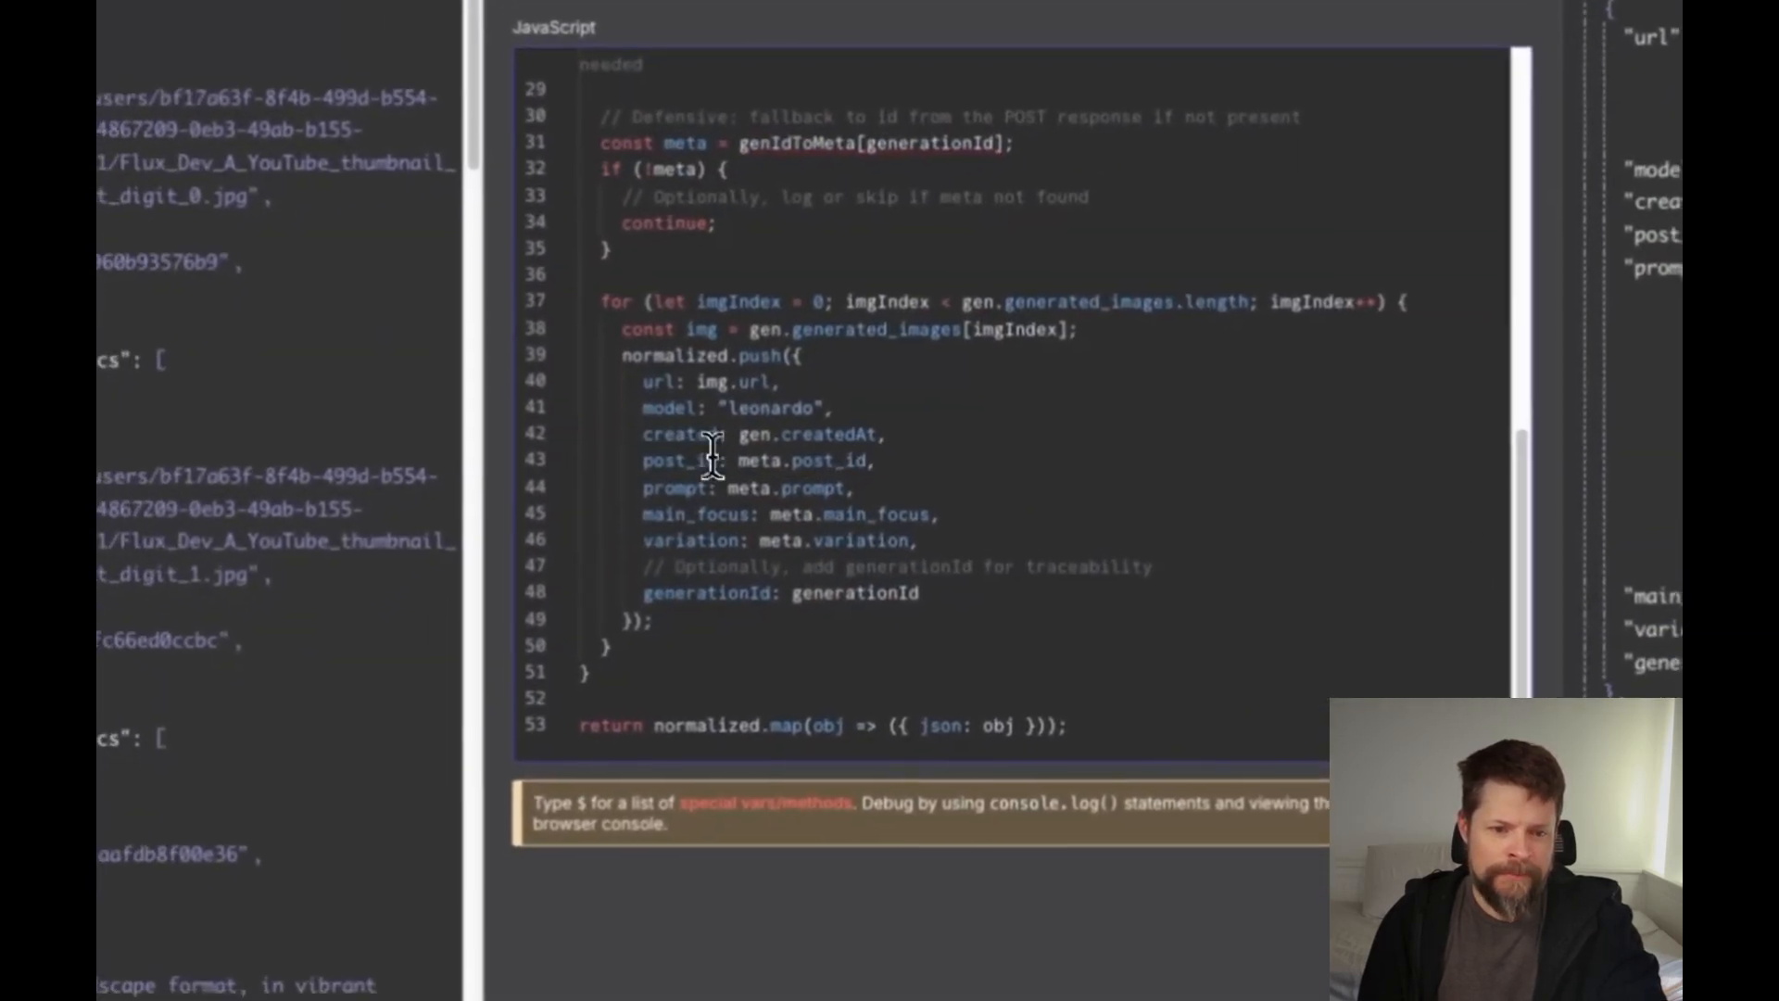
Change the model value in the Format Leonardo2 code to "leonardo_element" and close the node
{"action": "left_click", "coordinate": [752, 408]}
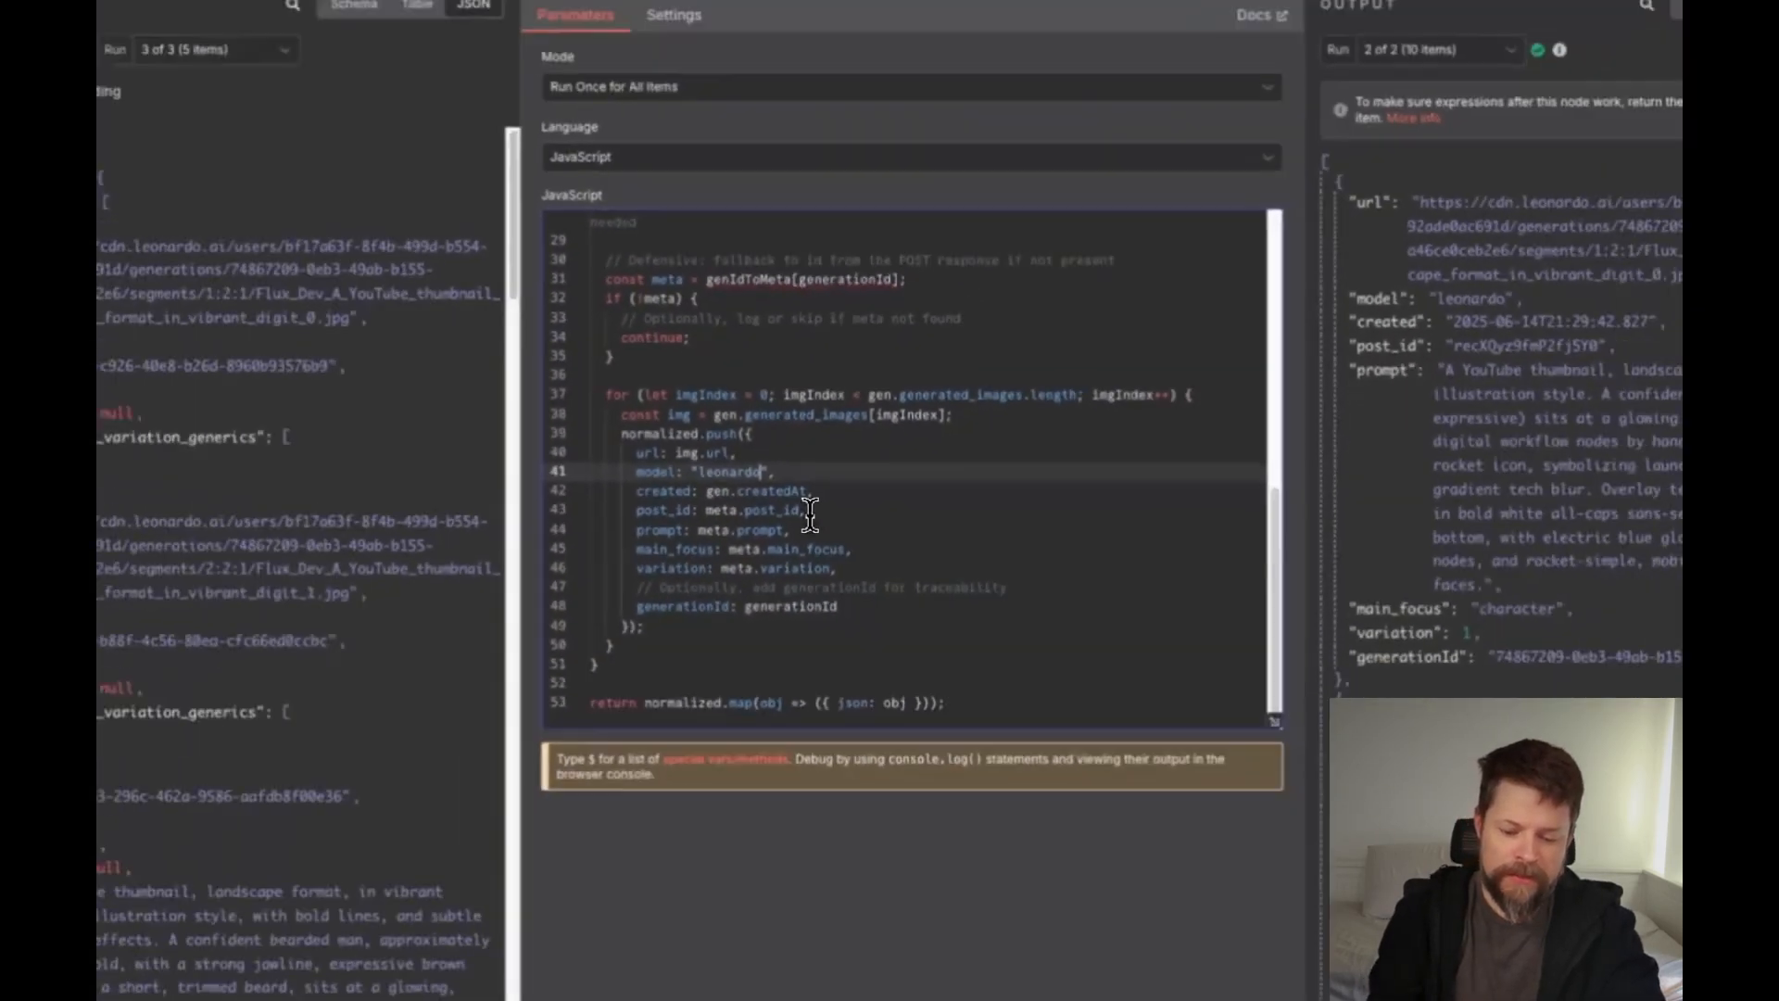
{"action": "type", "text": "_element"}
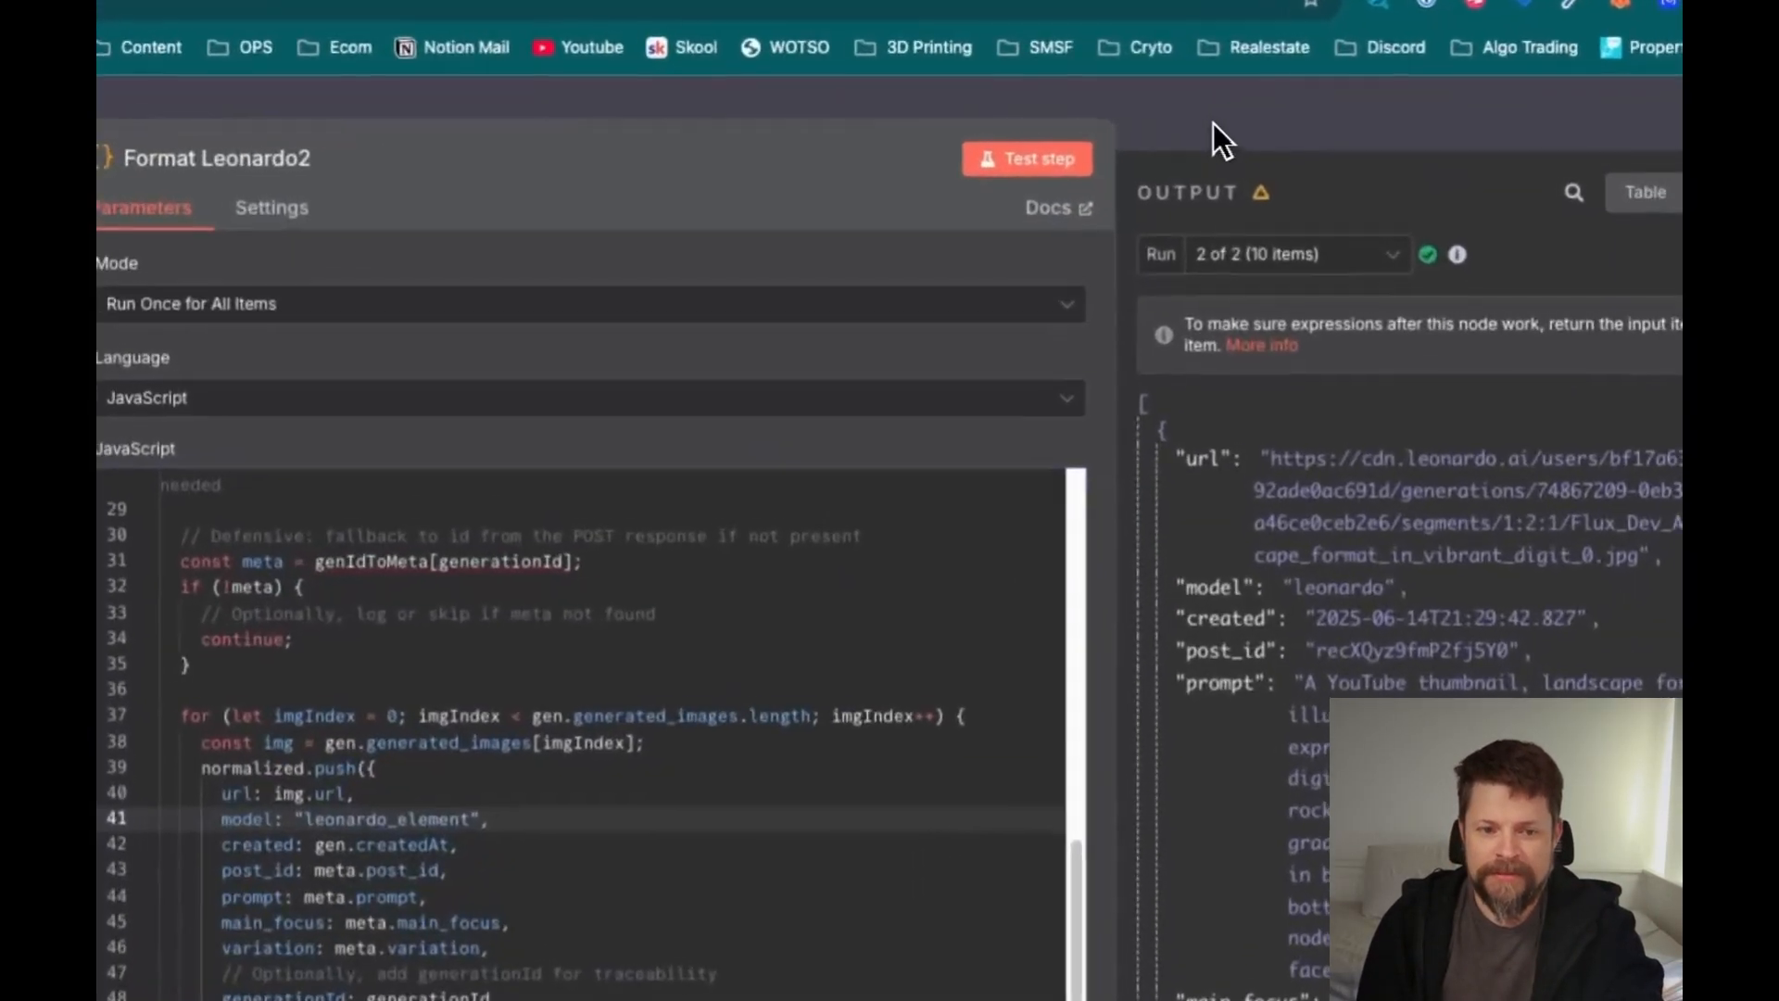
{"action": "left_click", "coordinate": [1214, 124]}
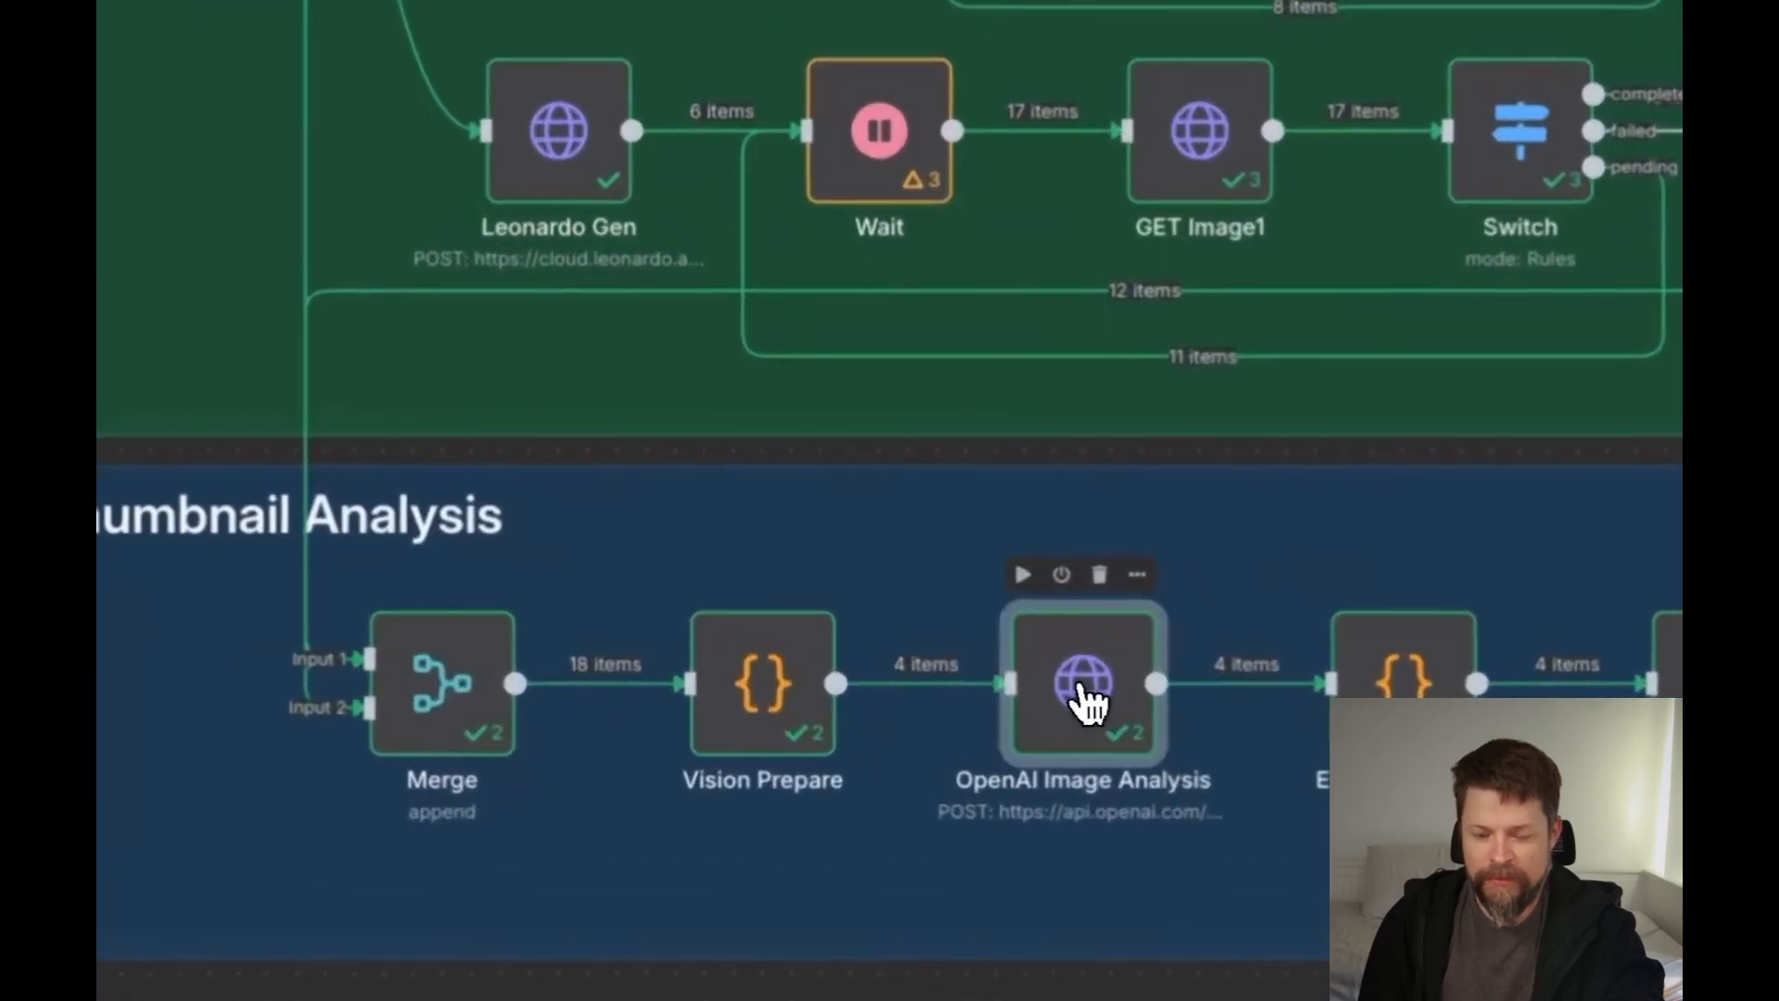
Look over the OpenAI Image Analysis and Vision Prepare nodes' outputs, closing each node
{"action": "double_click", "coordinate": [1080, 684]}
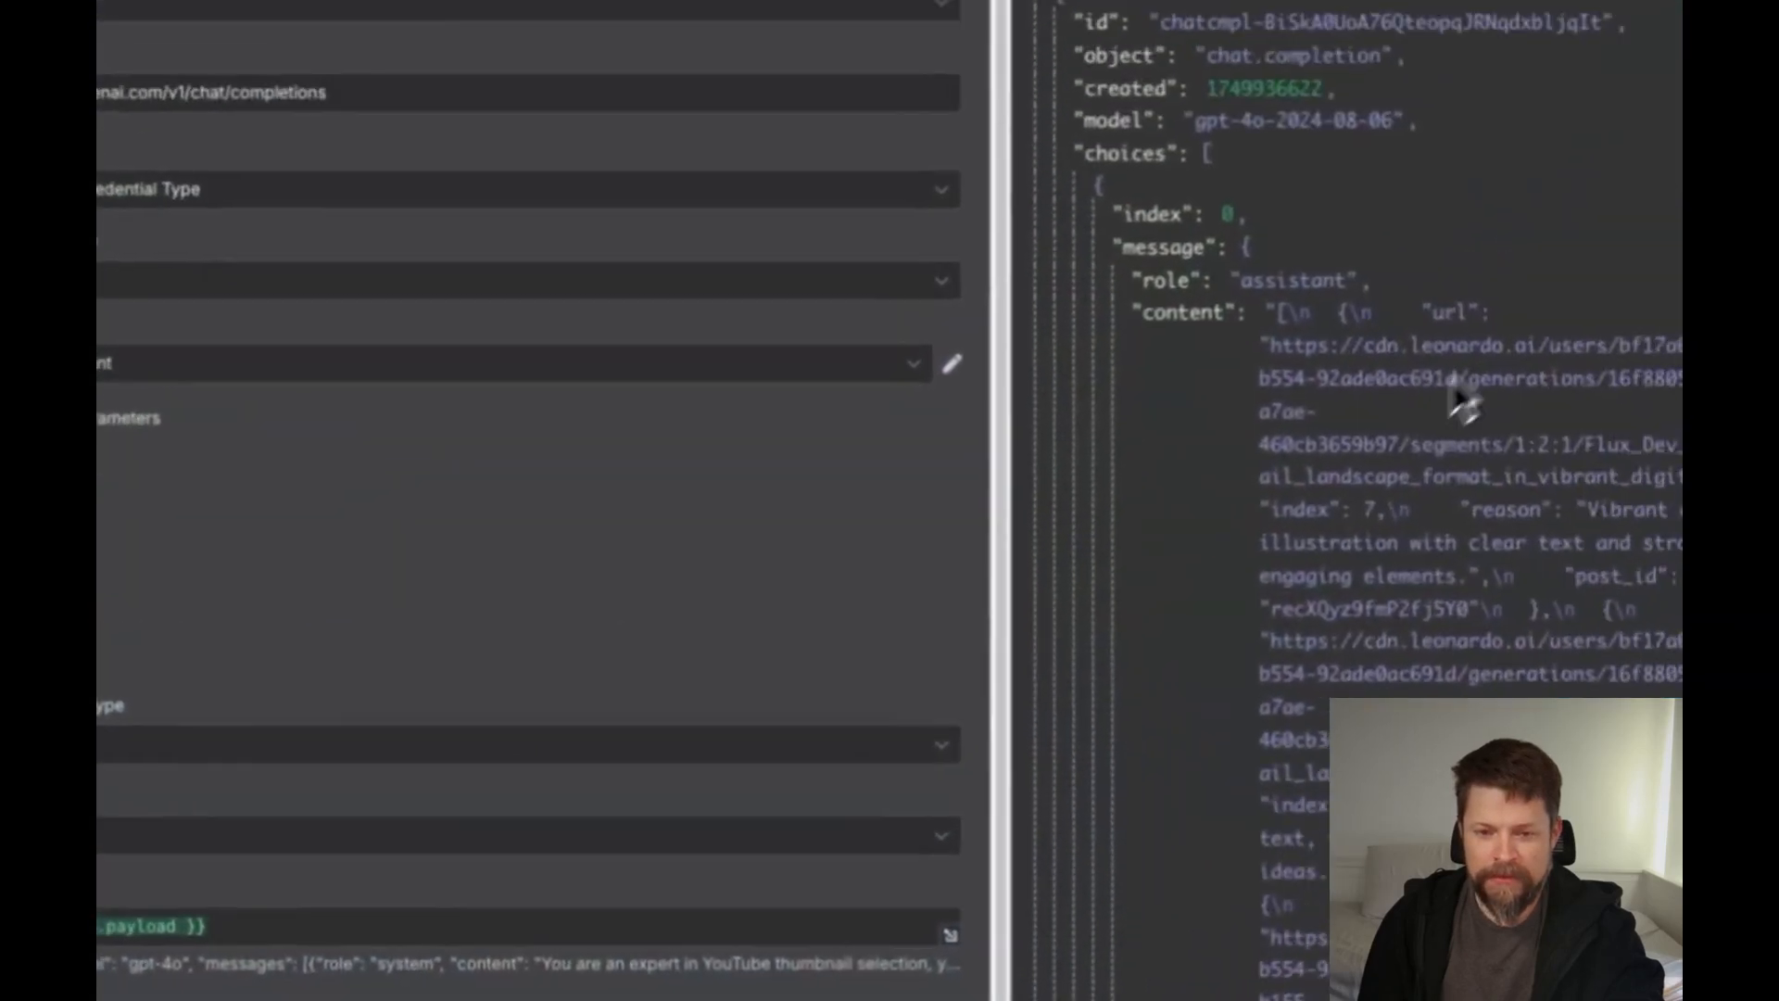
{"action": "key", "text": "Escape"}
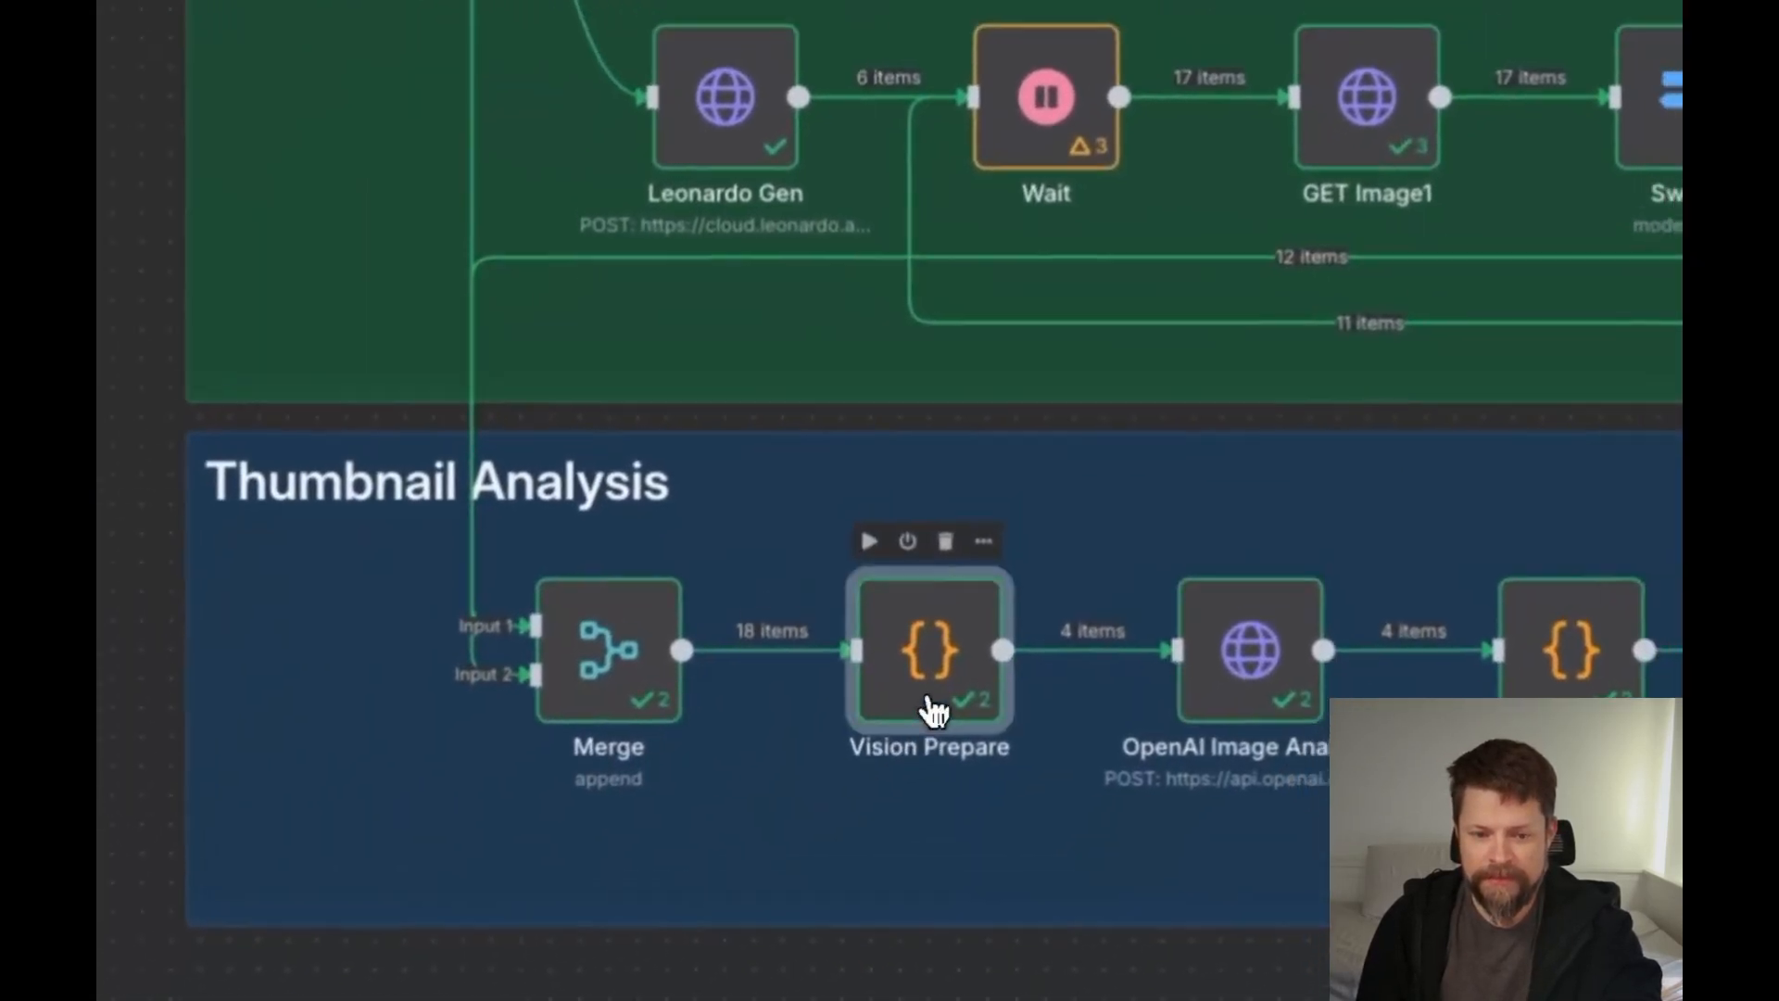
{"action": "double_click", "coordinate": [931, 711]}
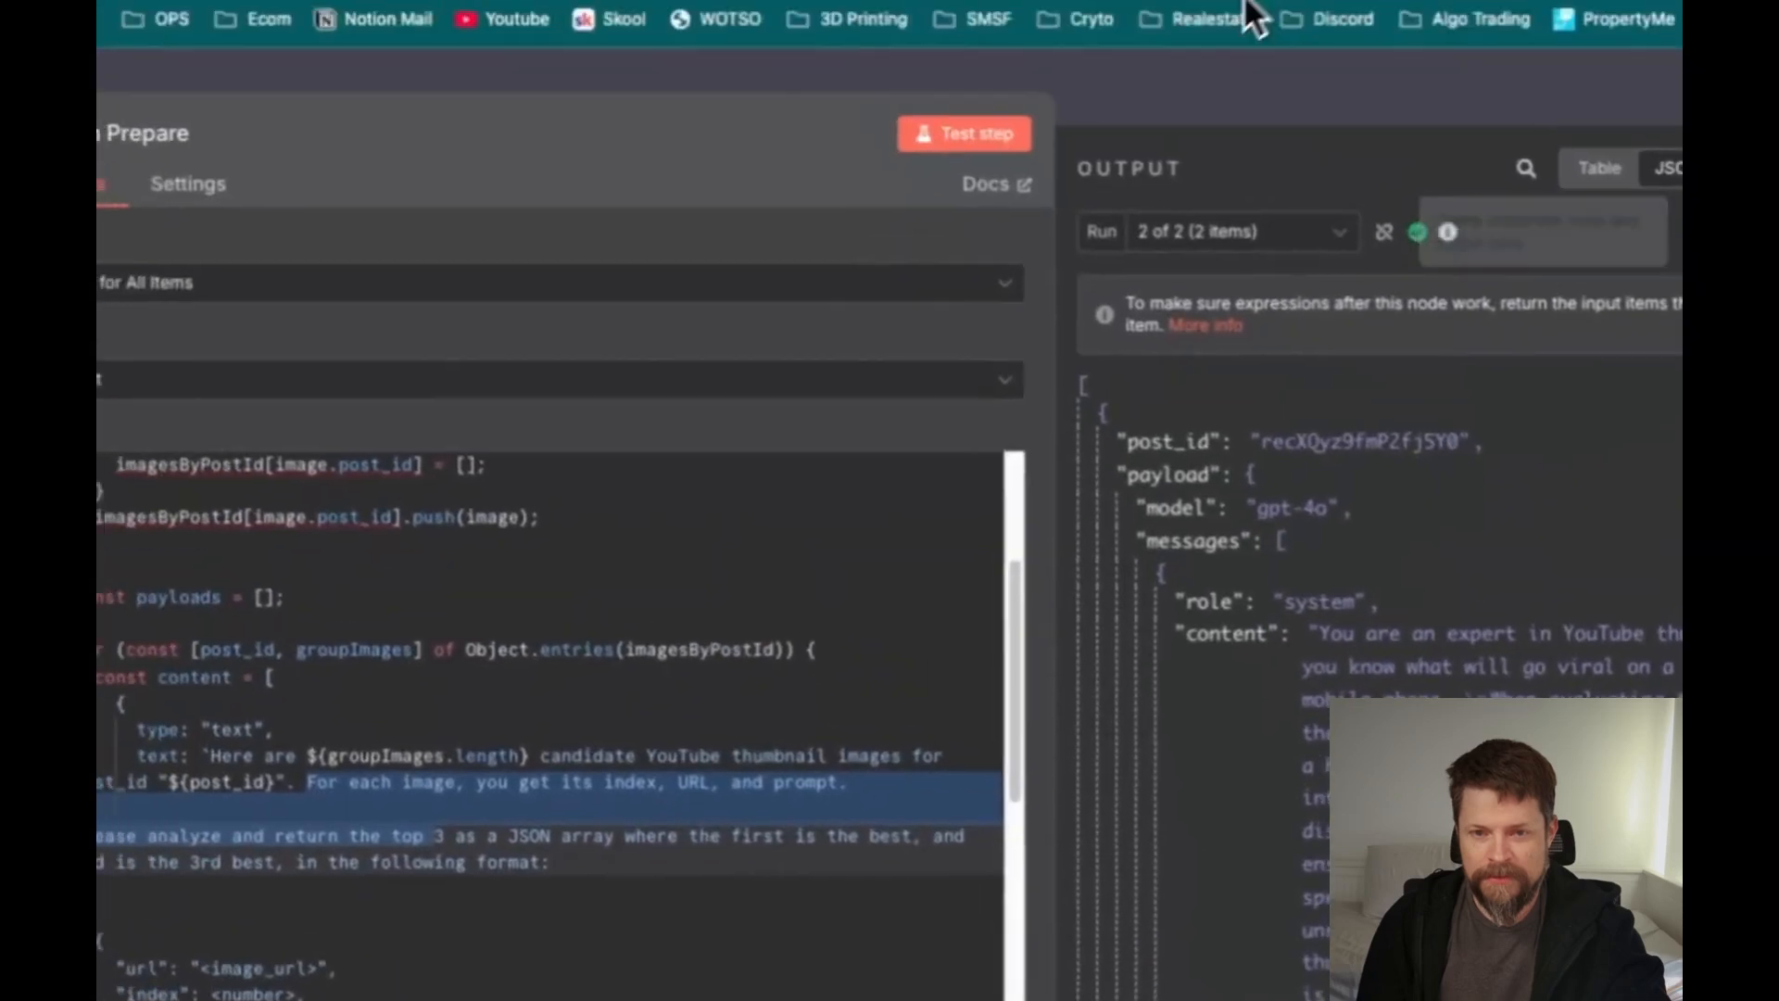
{"action": "key", "text": "Escape"}
Open the Merge node, copy the image URL of the first item in run 2, and view that image in a new browser tab
{"action": "double_click", "coordinate": [814, 675]}
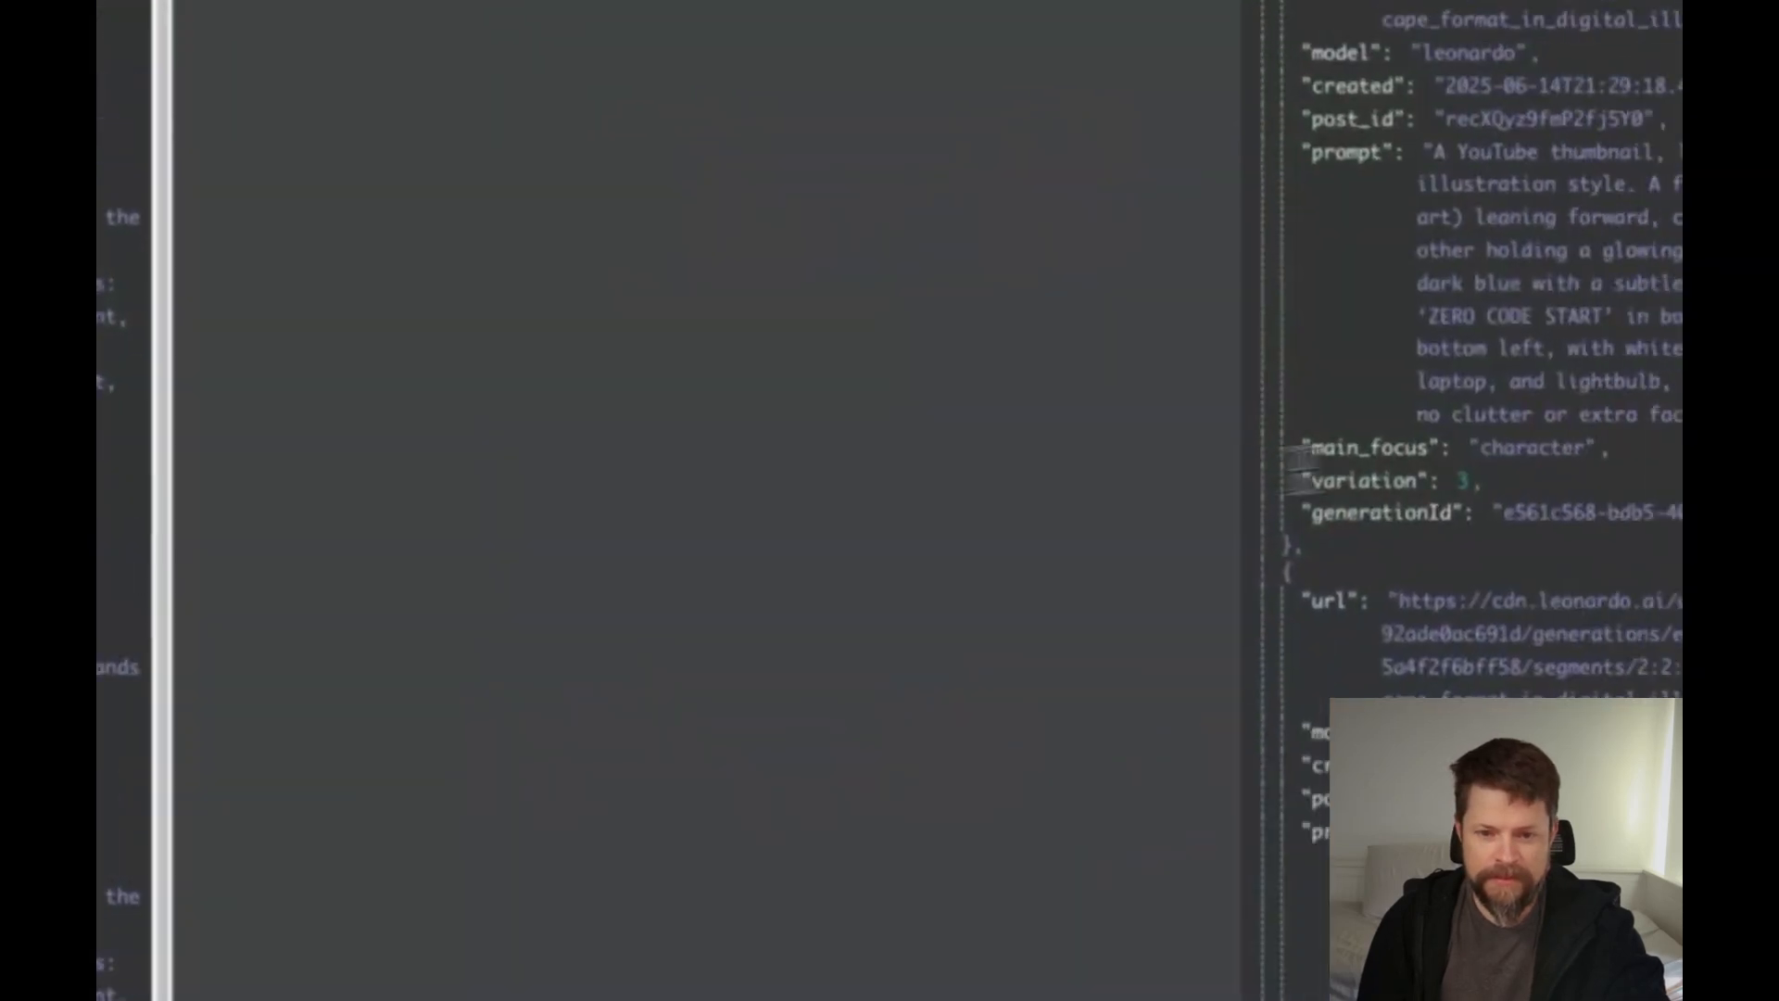
{"action": "left_click_drag", "start_coordinate": [1517, 333], "coordinate": [1246, 235]}
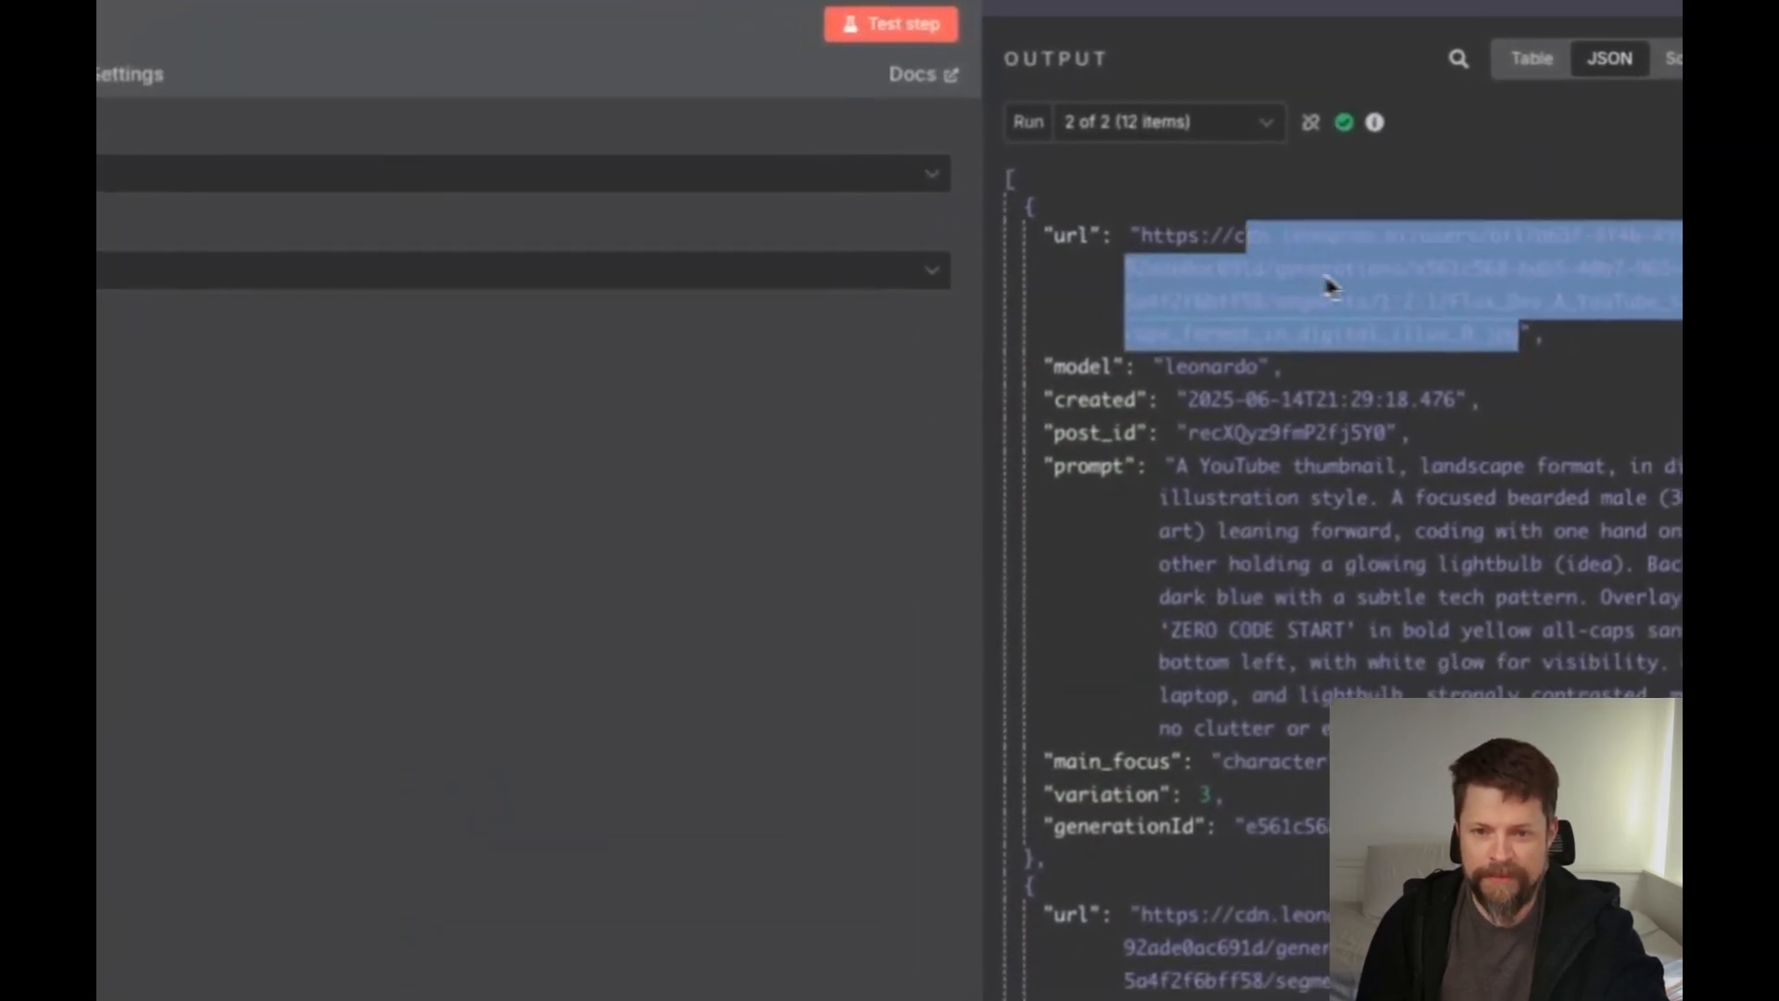
{"action": "key", "text": "ctrl+c"}
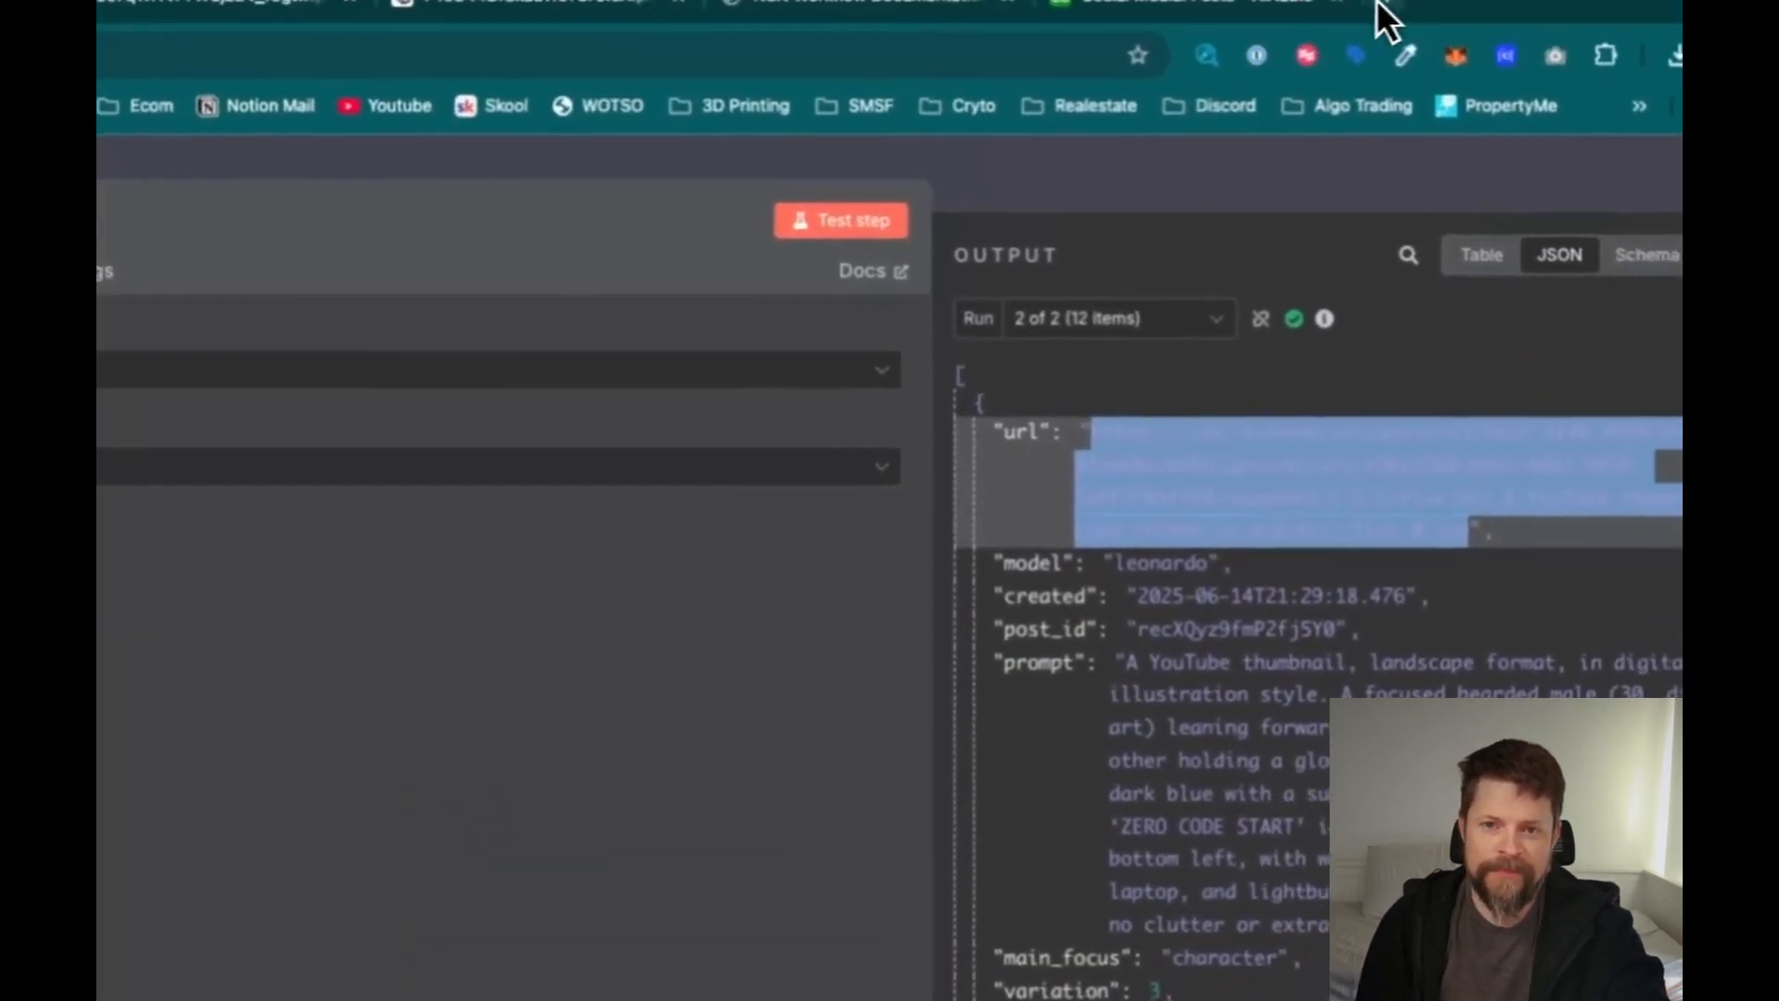
{"action": "left_click", "coordinate": [1377, 20]}
{"action": "key", "text": "ctrl+v"}
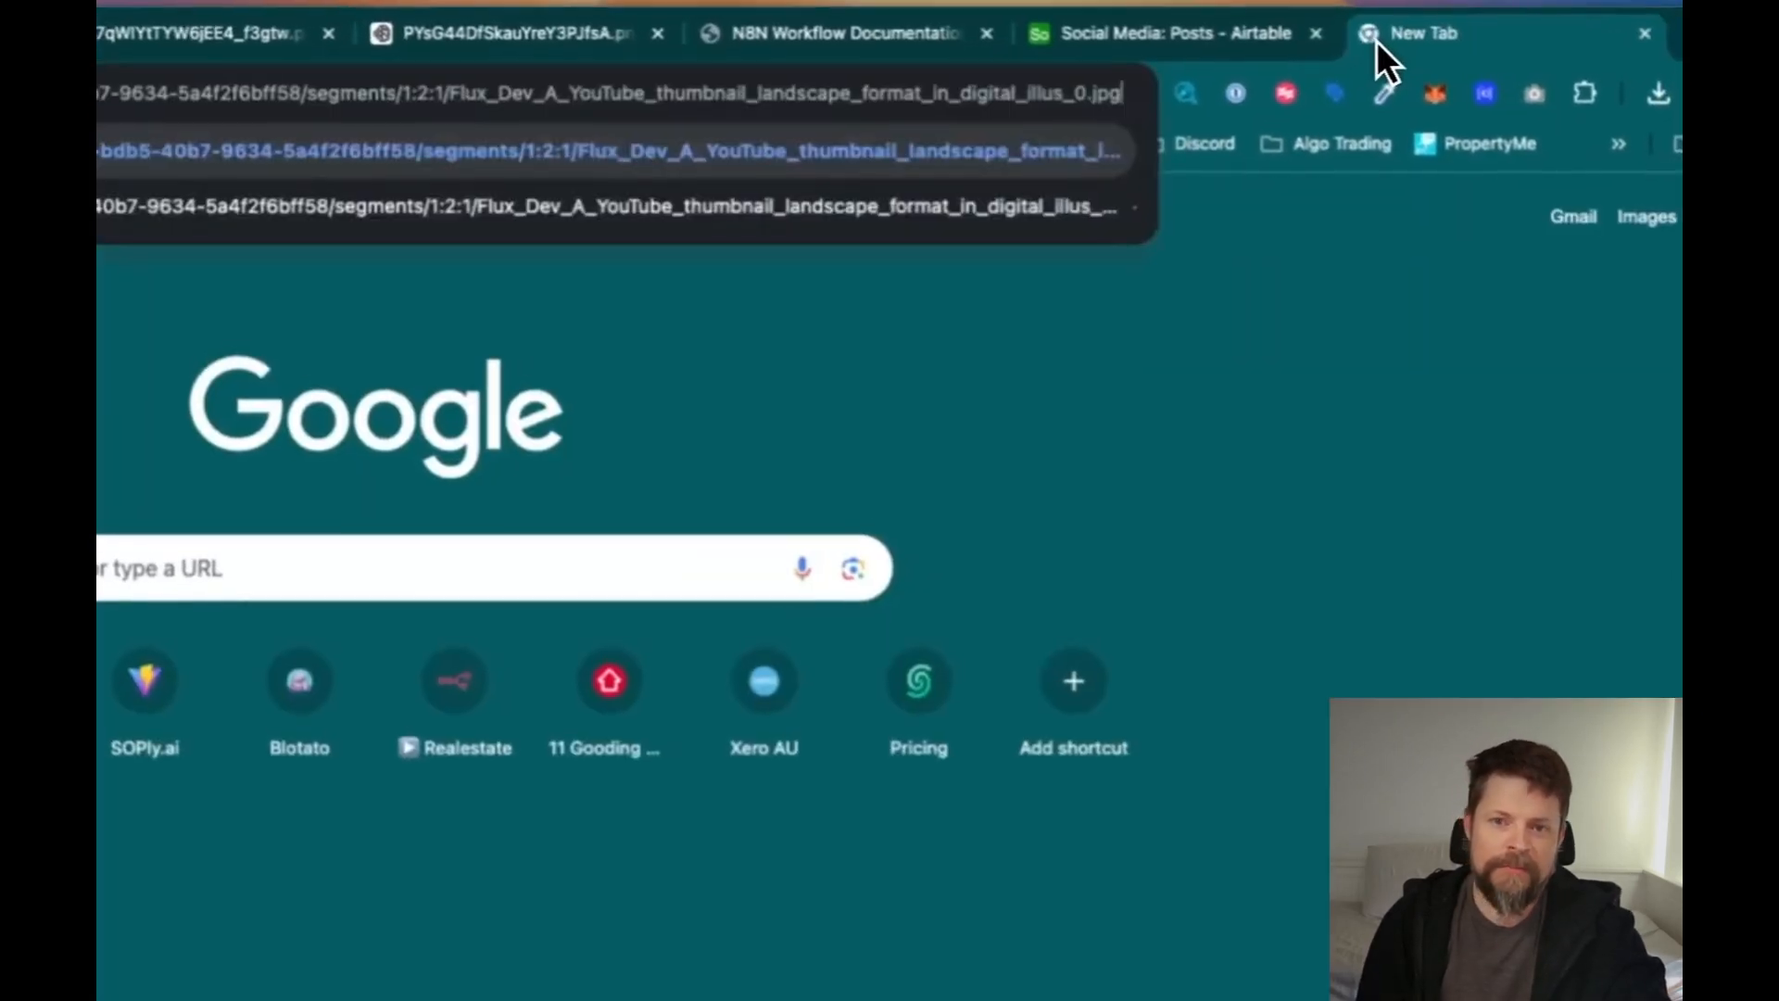
{"action": "key", "text": "Return"}
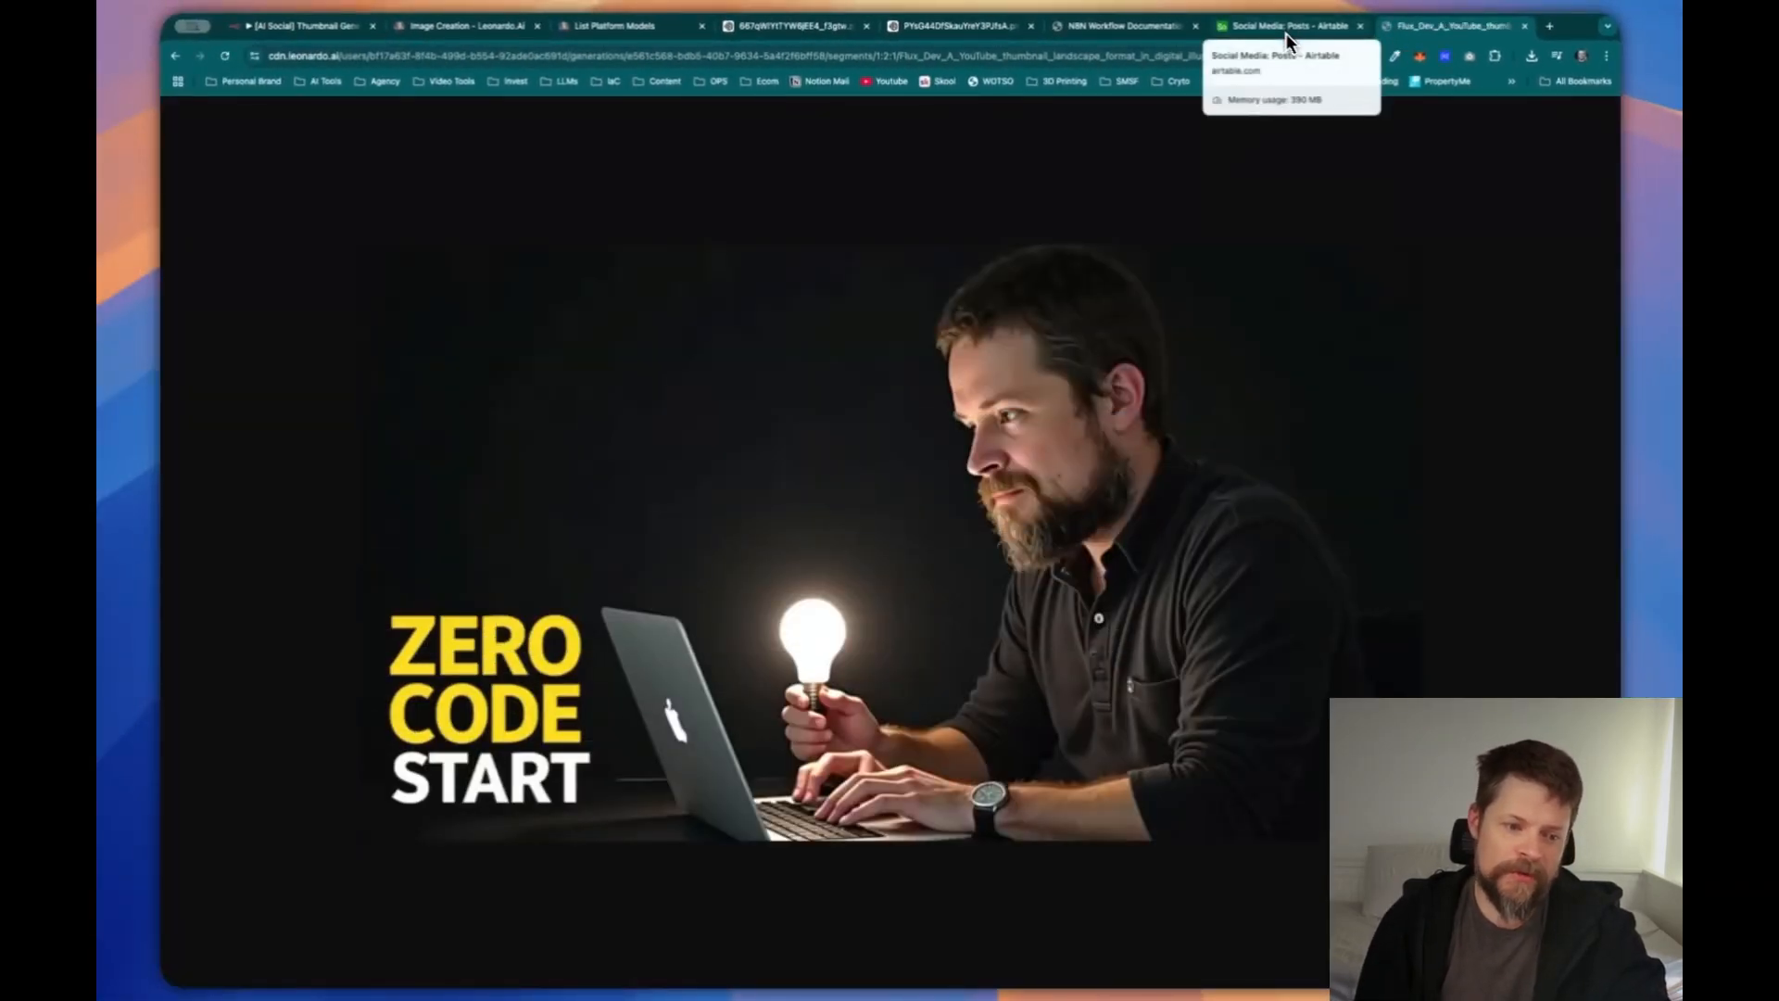
Return to the Merge output and view the second item's image URL, ending in digital_illus_1.jpg, in a new browser tab
{"action": "left_click", "coordinate": [1286, 33]}
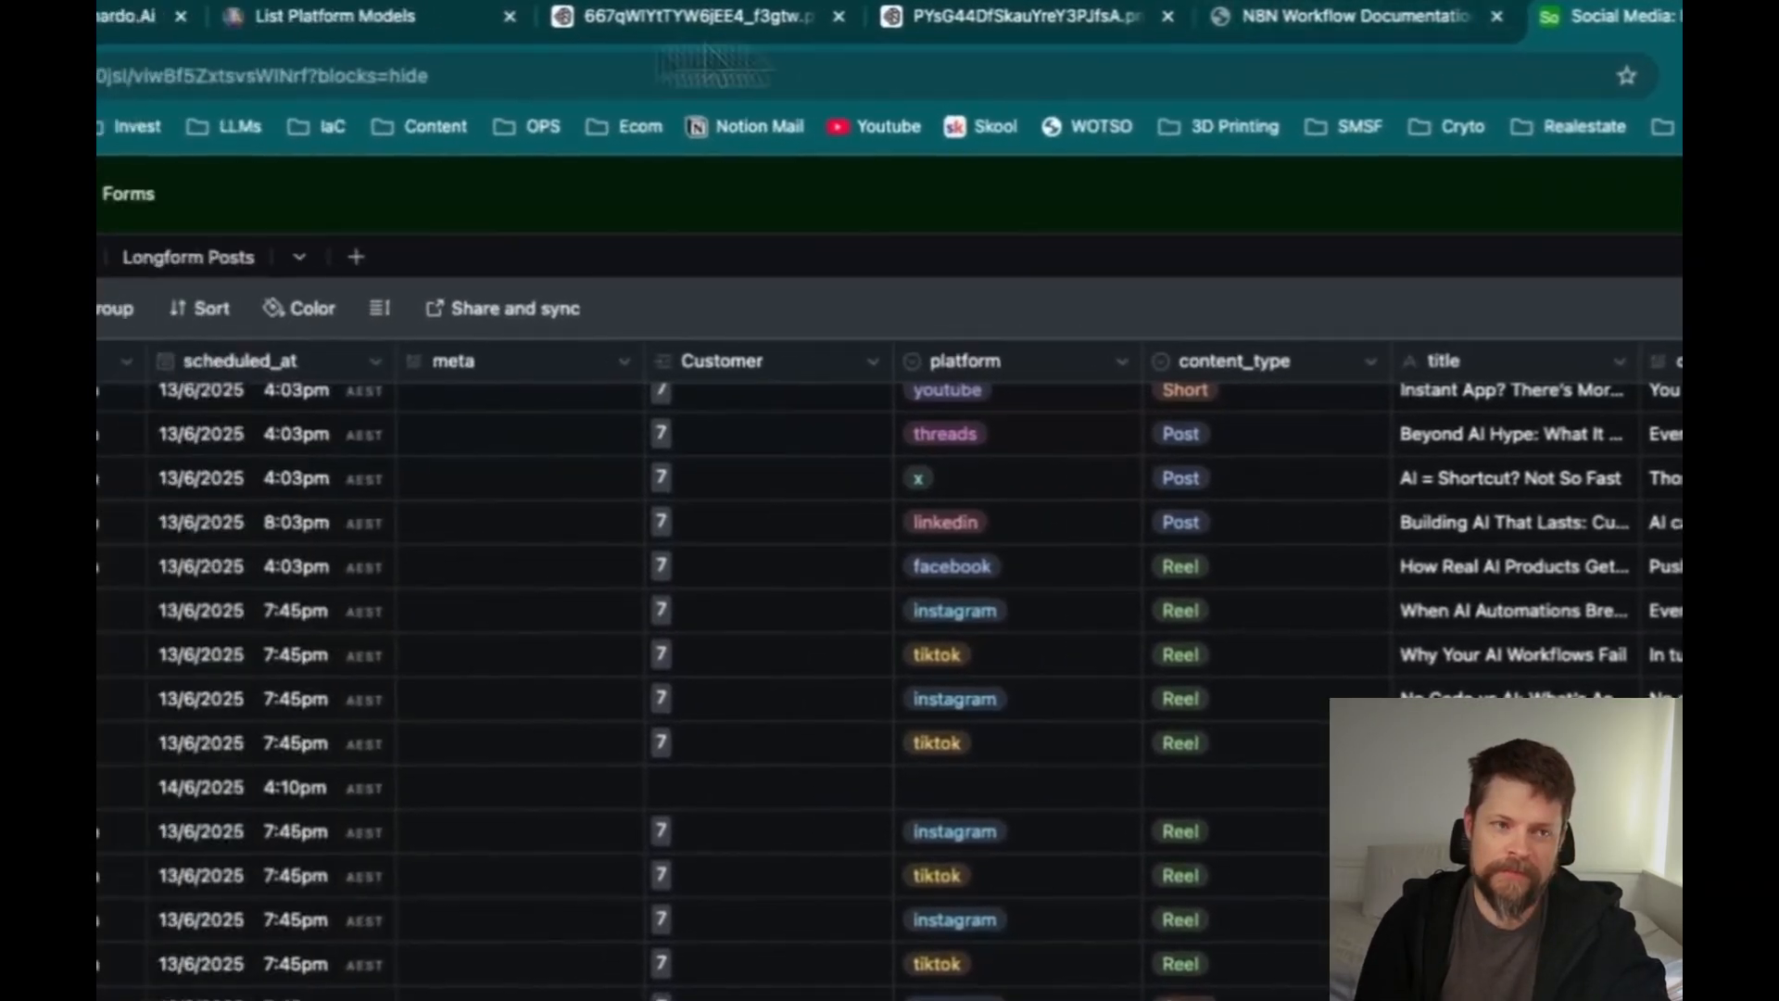
{"action": "key", "text": "super+1"}
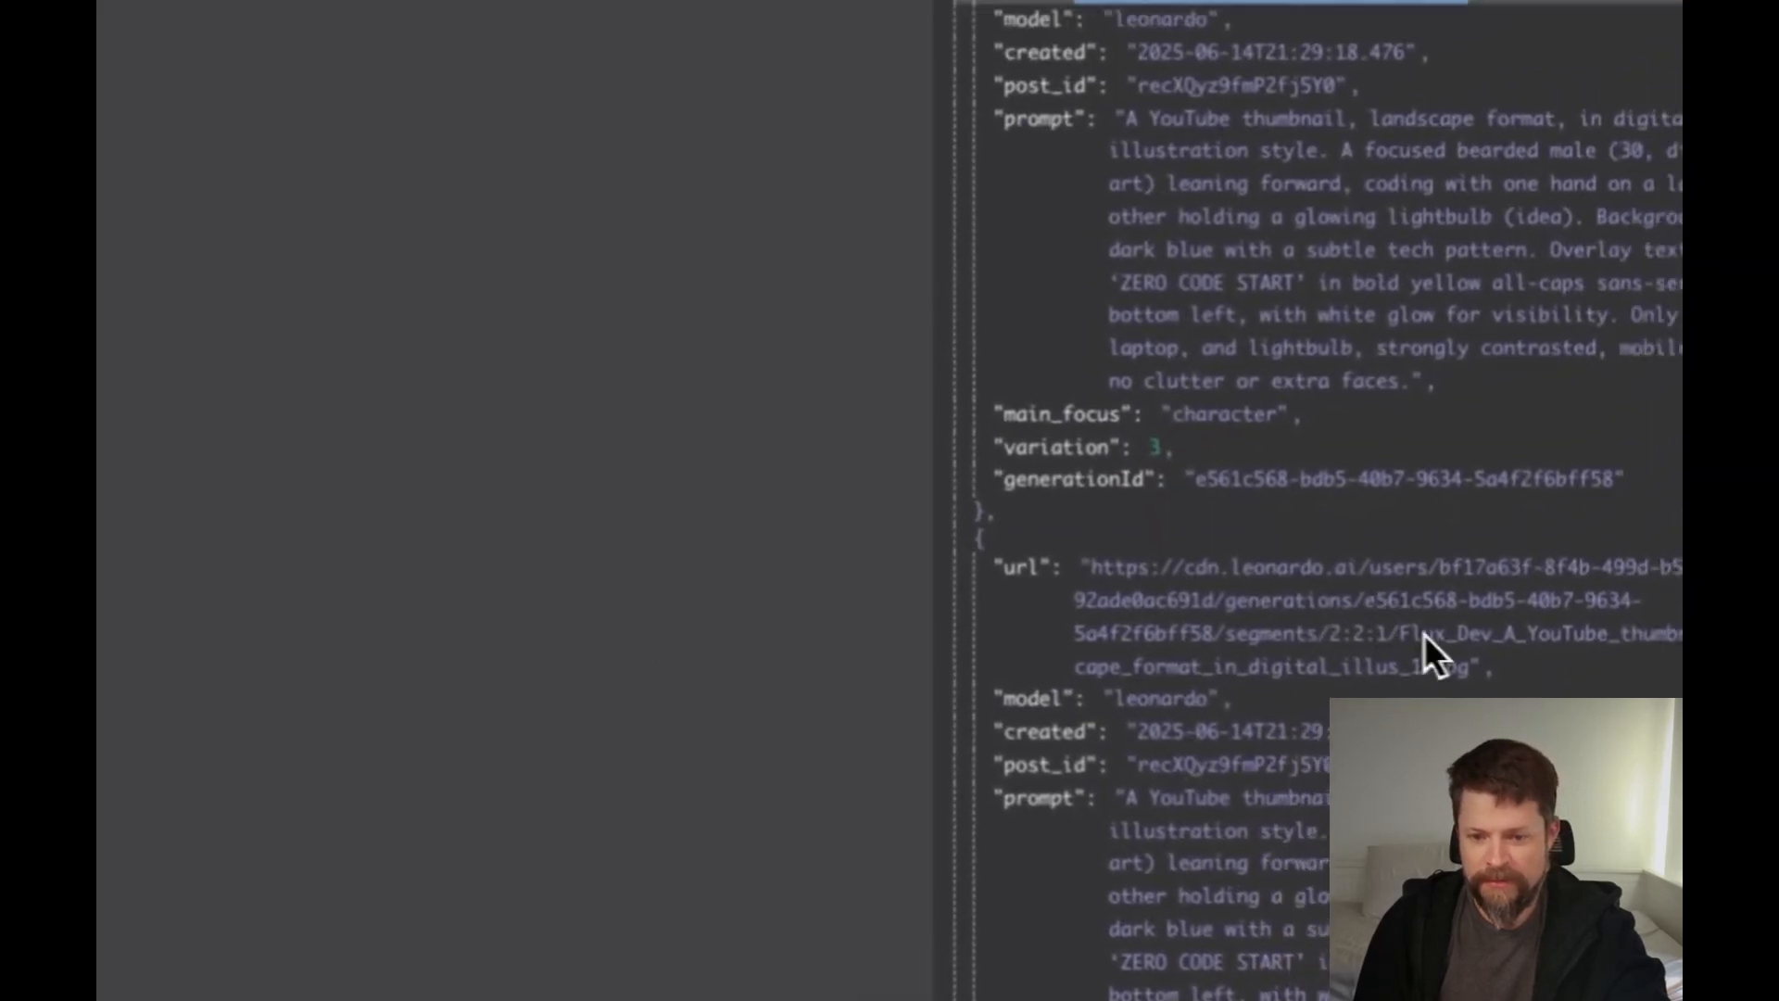
{"action": "left_click_drag", "start_coordinate": [1545, 608], "coordinate": [1180, 515]}
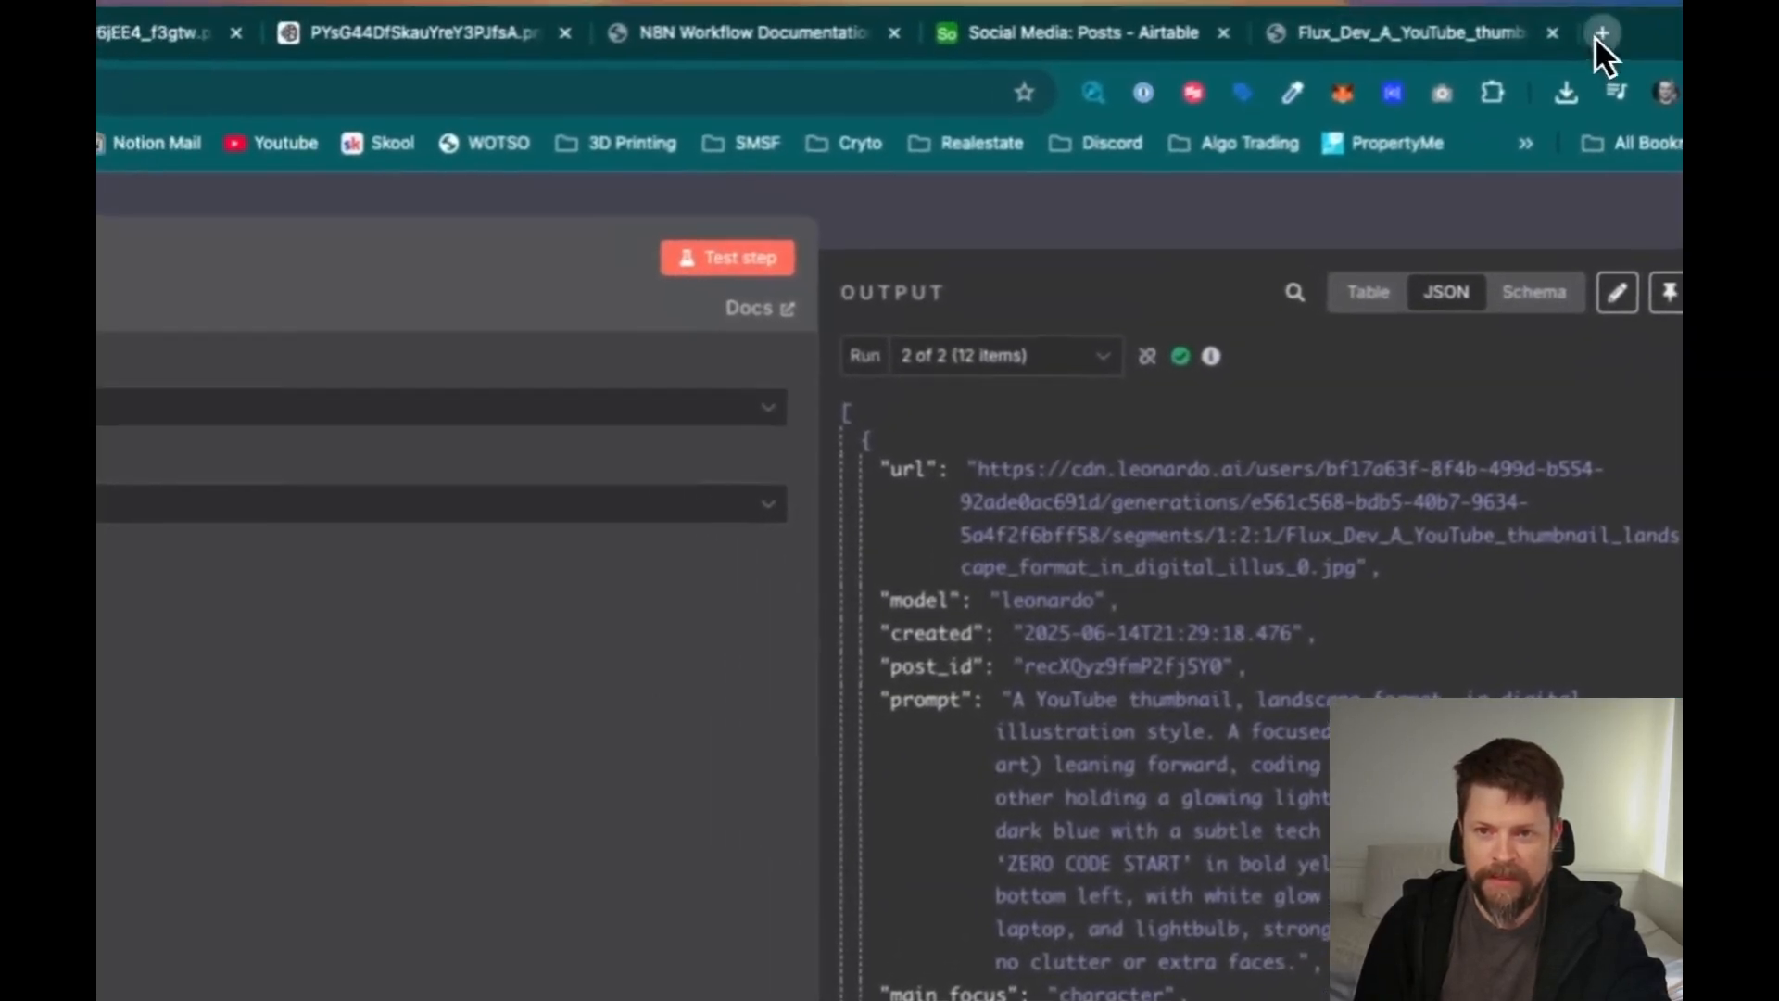
{"action": "left_click", "coordinate": [1490, 6]}
{"action": "key", "text": "super+v"}
{"action": "key", "text": "Return"}
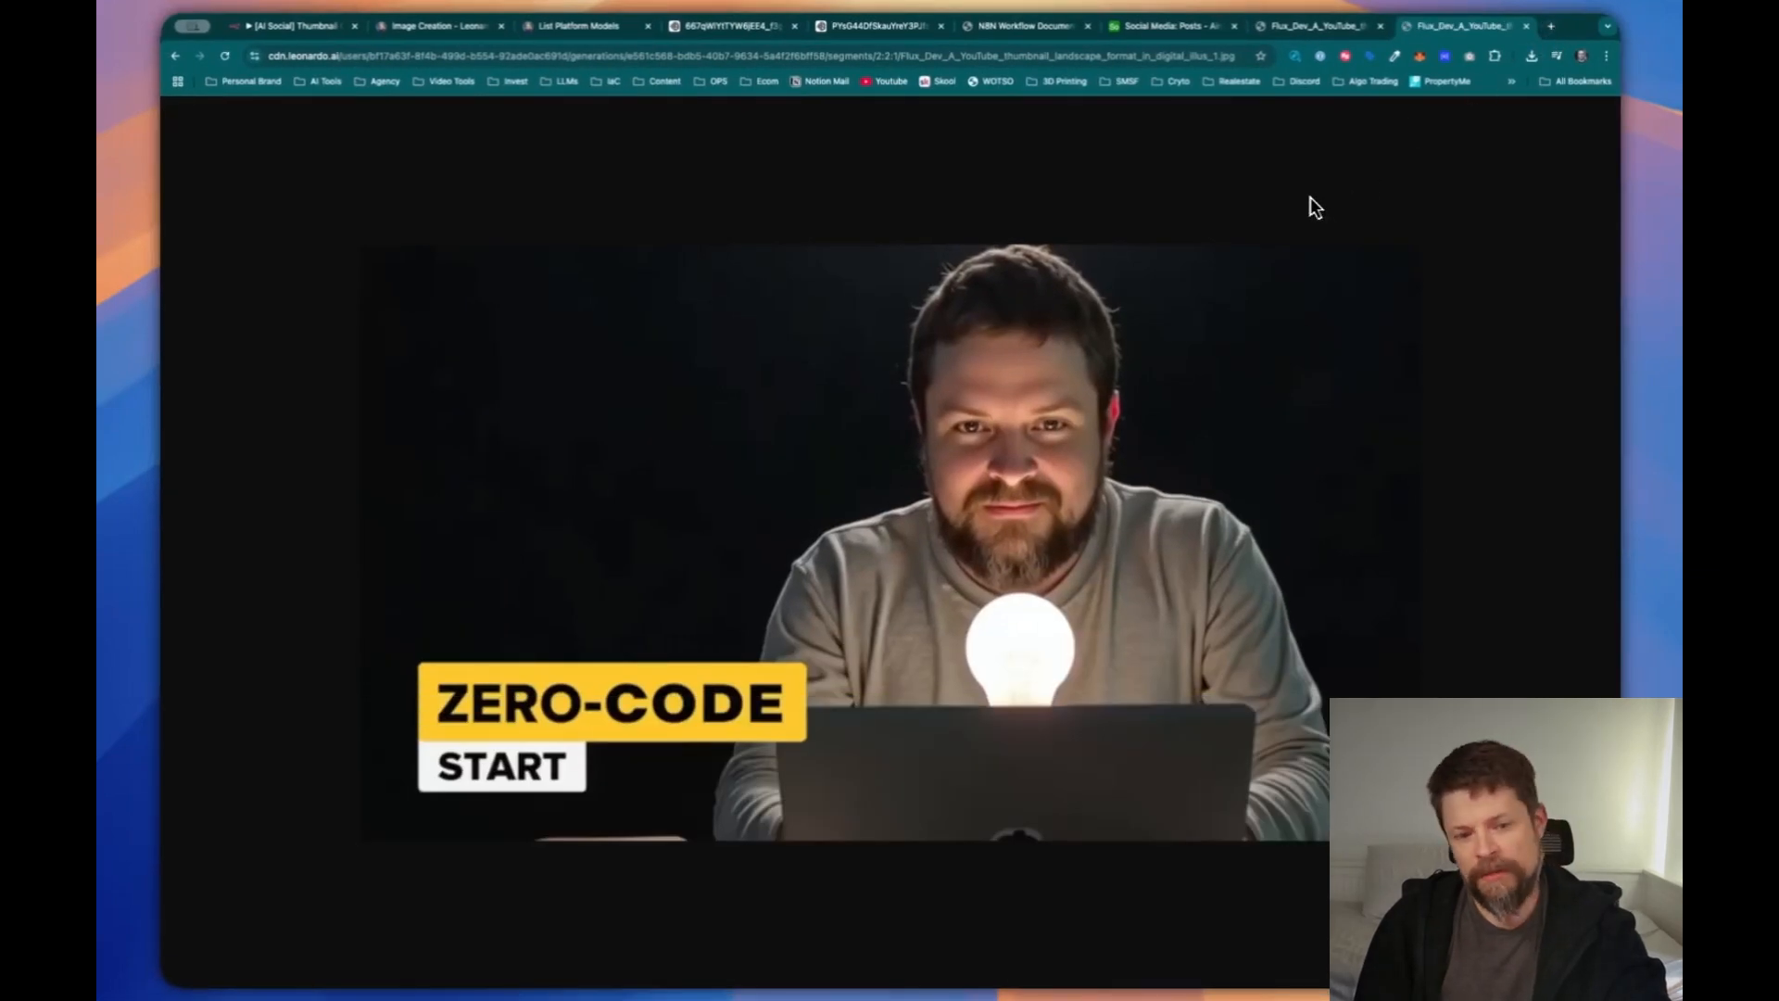
Return to the Merge output and view the object-focused thumbnail URL ending in landscape_format_rende_1.jpg in another browser tab
{"action": "left_click", "coordinate": [401, 26]}
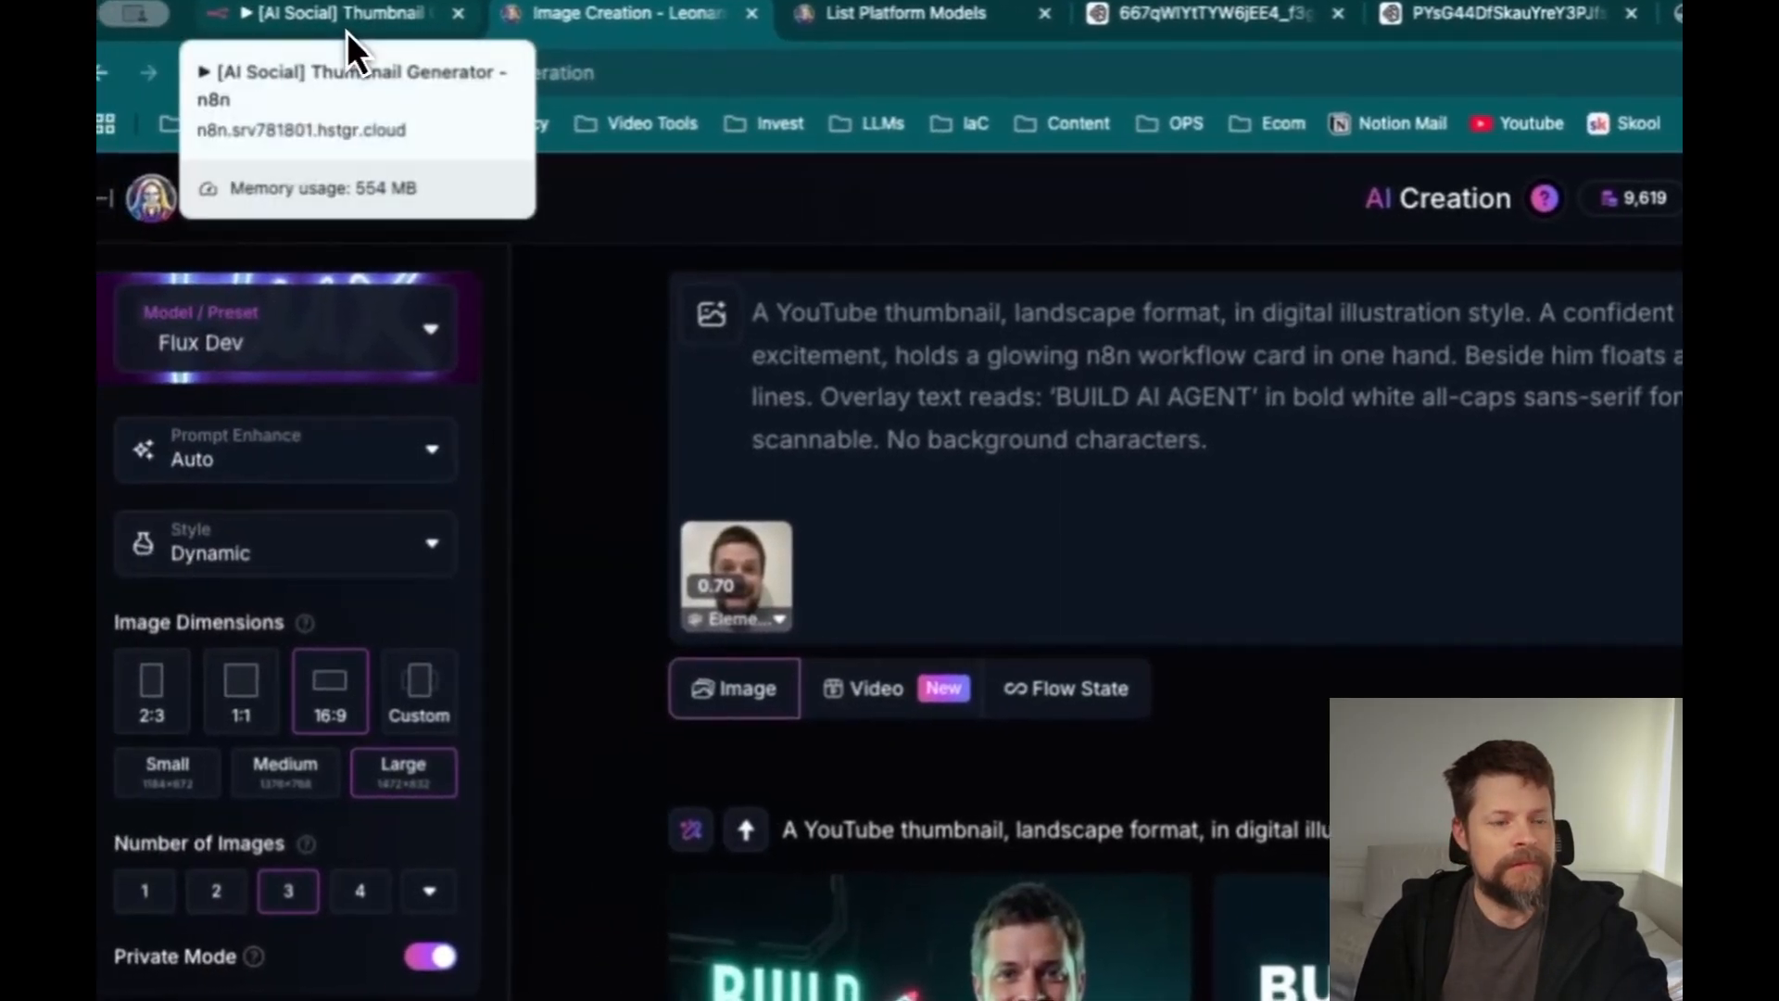
{"action": "left_click", "coordinate": [347, 31]}
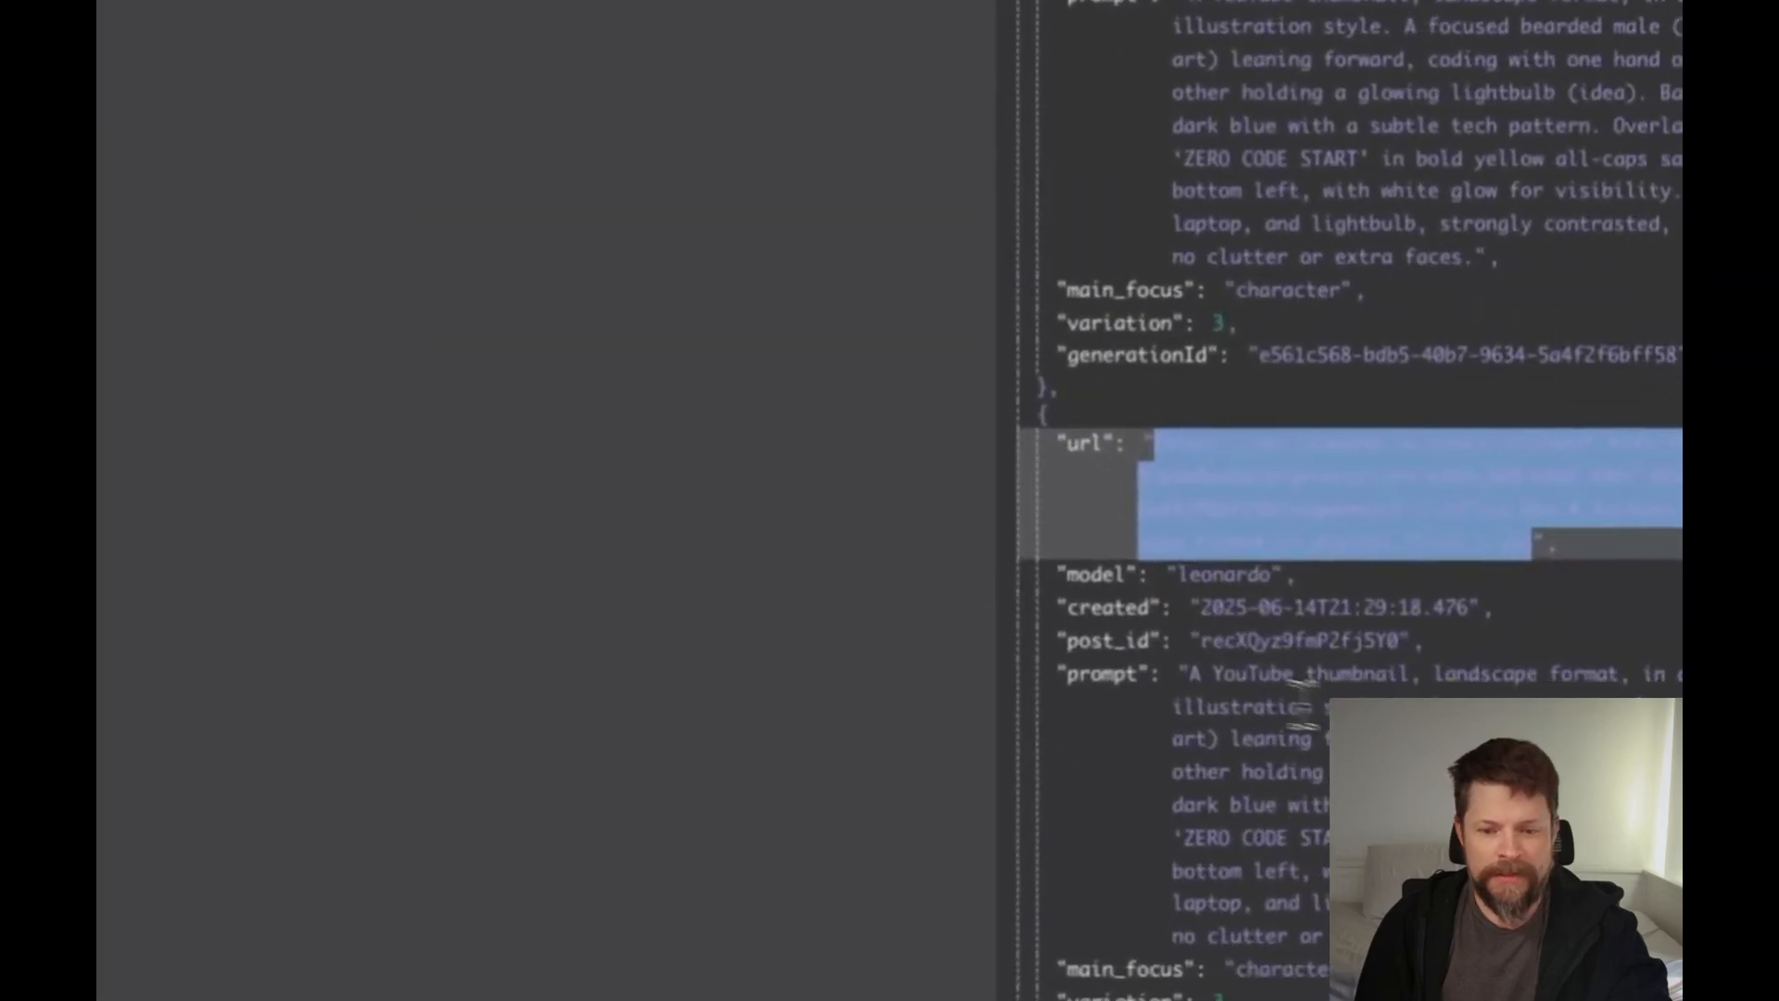
{"action": "scroll", "coordinate": [1302, 648], "scroll_direction": "up", "scroll_amount": 10}
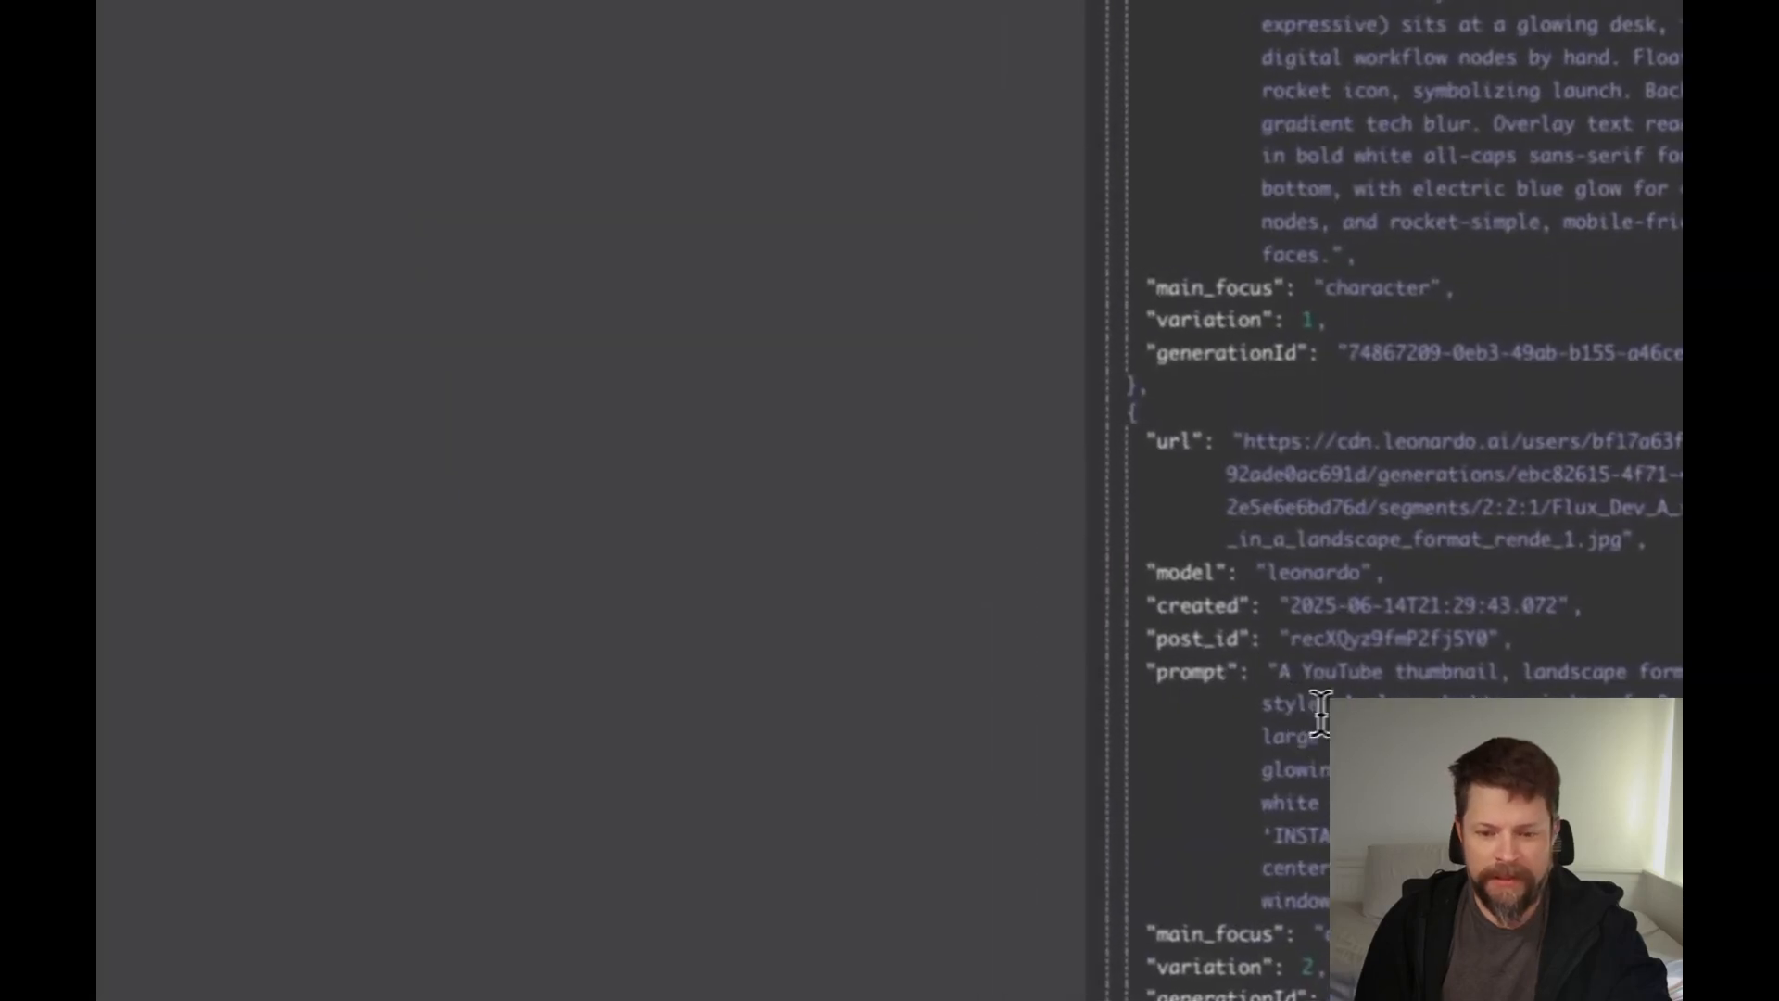
{"action": "left_click_drag", "start_coordinate": [1292, 581], "coordinate": [1612, 652]}
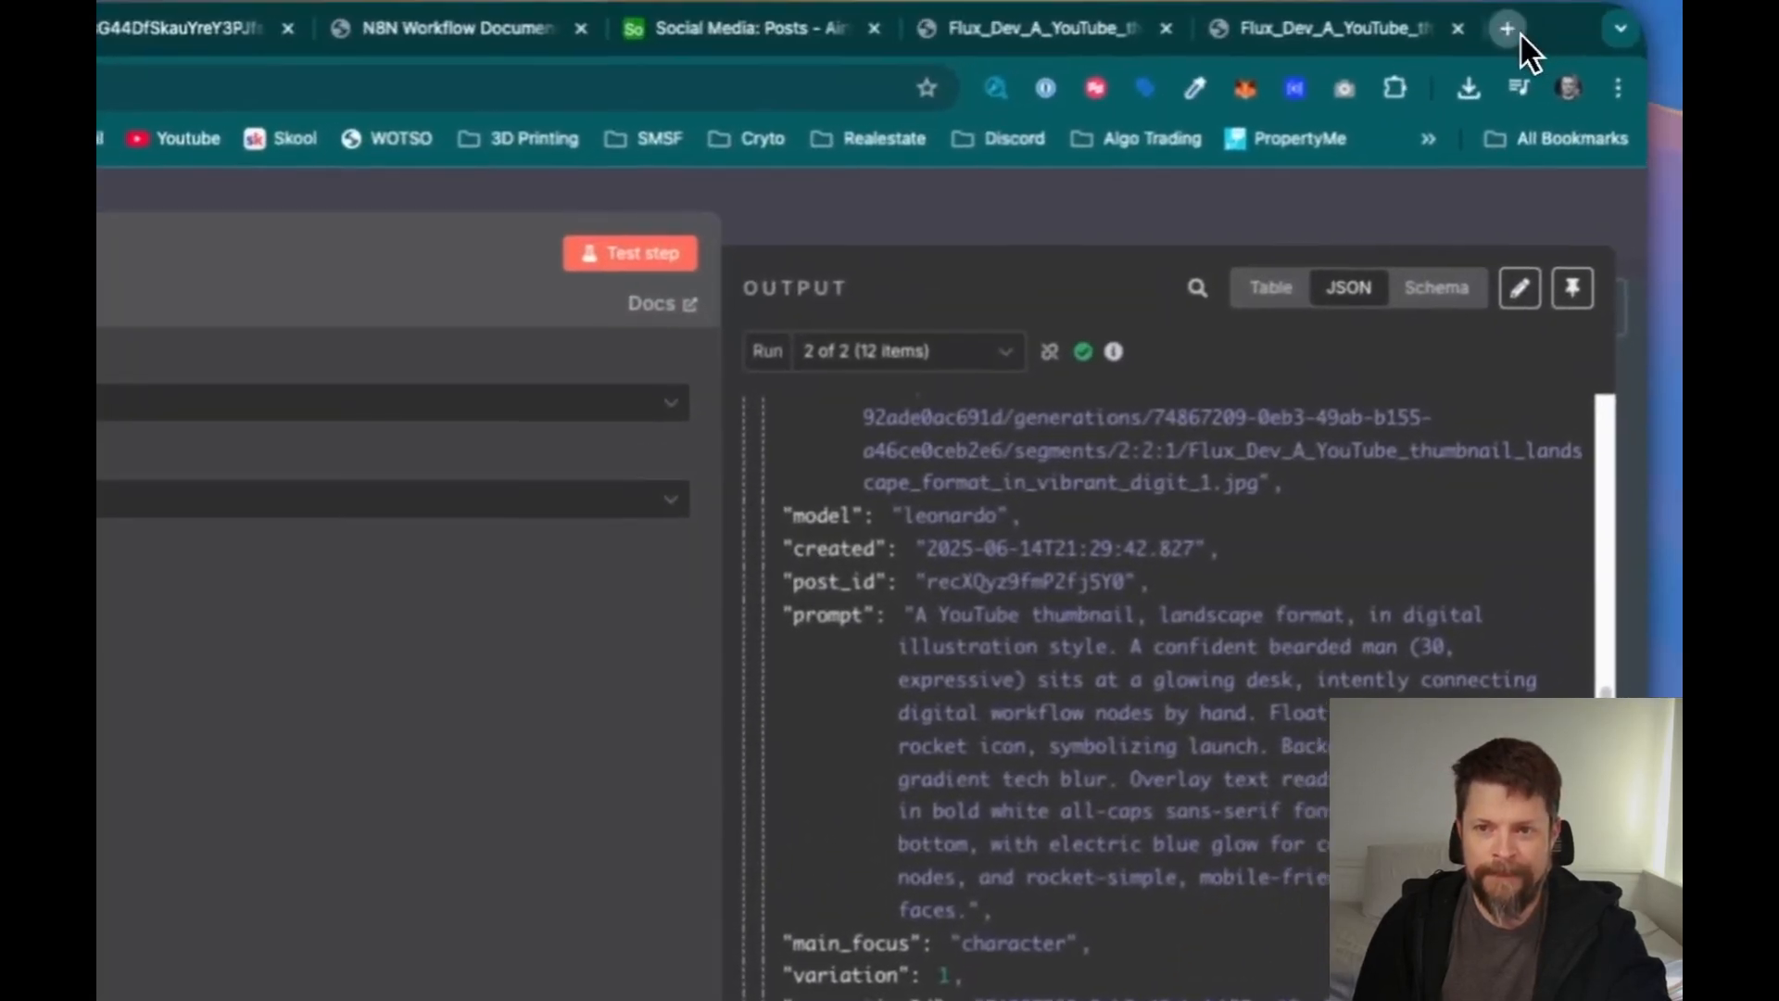
{"action": "left_click", "coordinate": [1503, 37]}
{"action": "key", "text": "ctrl+v"}
{"action": "key", "text": "Return"}
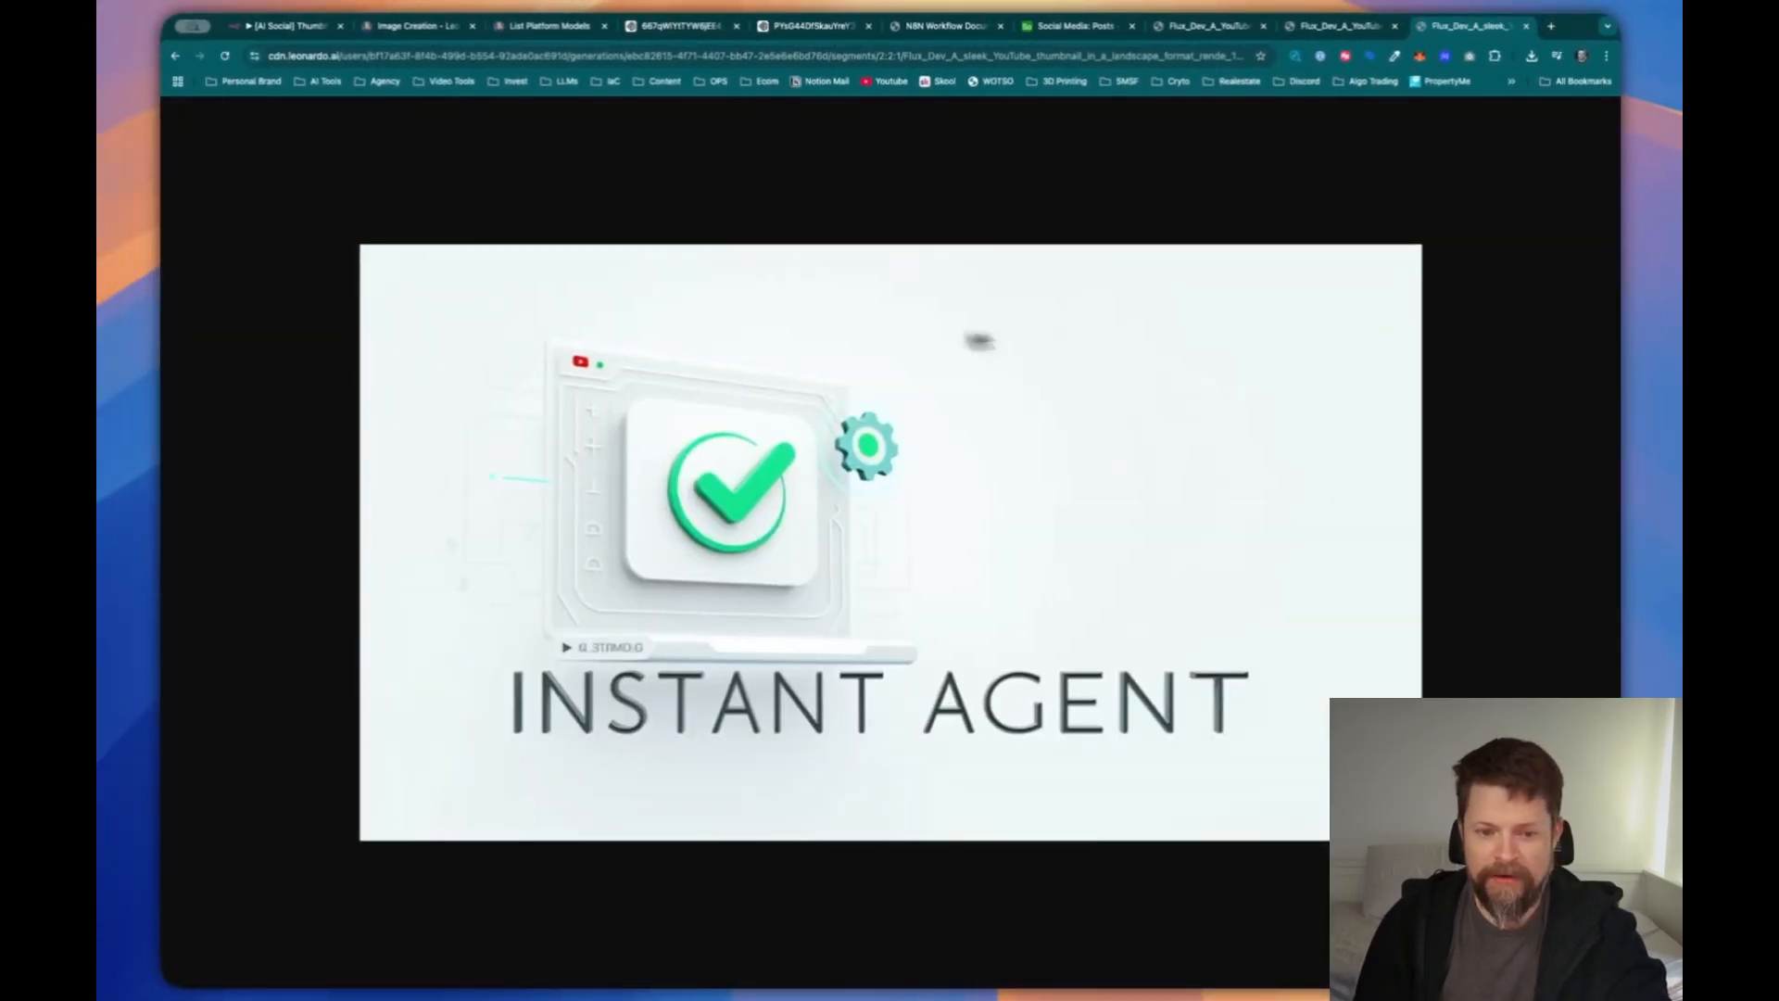
Return to the Merge output and view the ZERO CODE item's image URL, ending in vibrant_digit_0.jpg, in another browser tab
{"action": "left_click", "coordinate": [287, 30]}
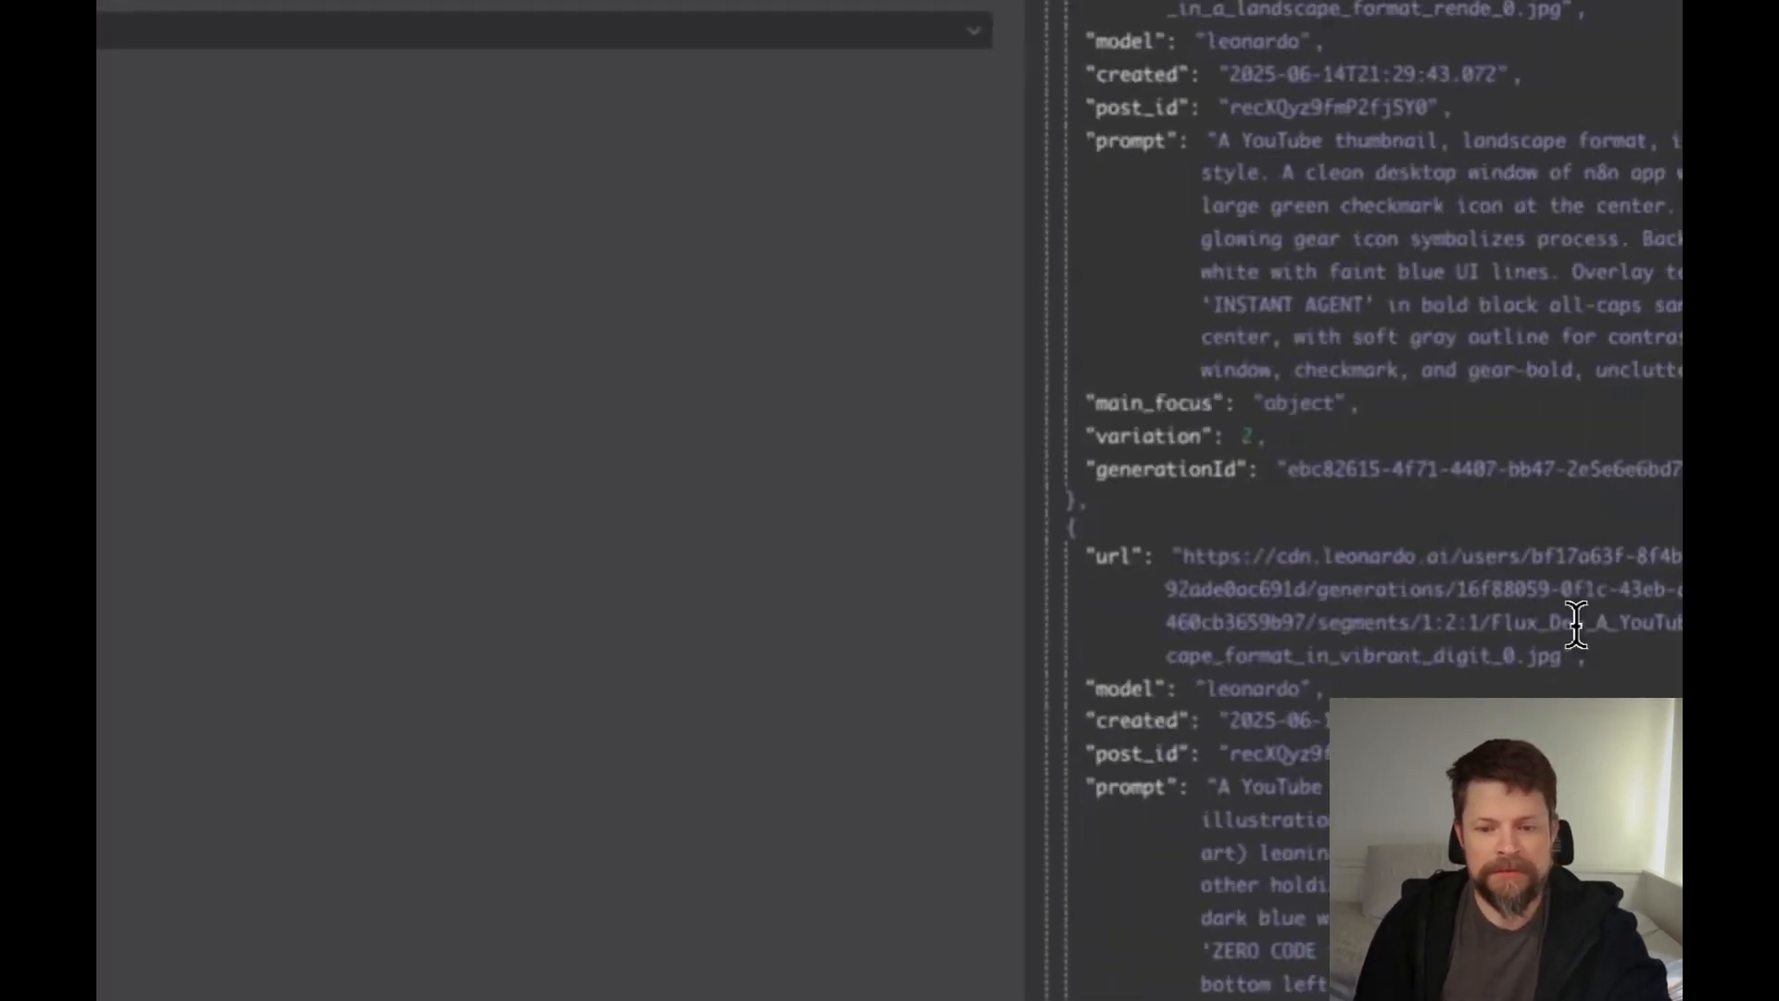
{"action": "scroll", "coordinate": [1459, 482], "scroll_direction": "down", "scroll_amount": 2}
{"action": "left_click_drag", "start_coordinate": [1161, 370], "coordinate": [1544, 470]}
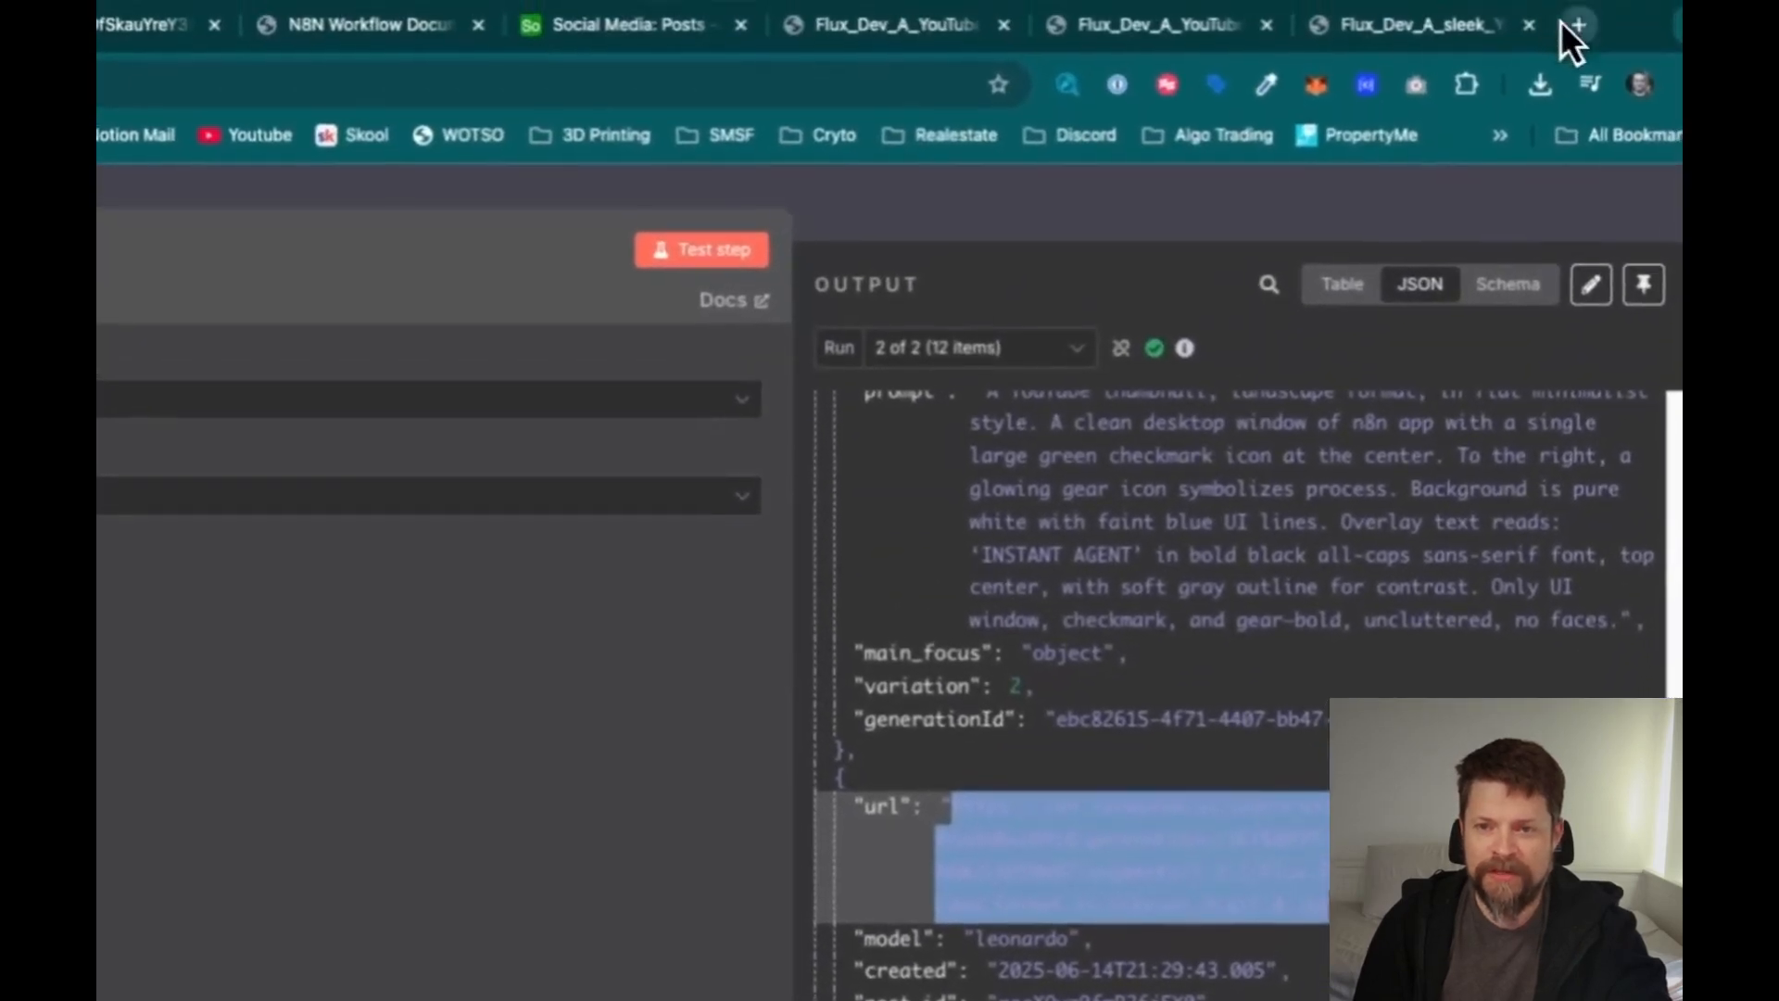
{"action": "left_click", "coordinate": [1564, 32]}
{"action": "type", "text": "f1c-43eb-a7ae-460cb3659b97/segments/1:2:1/Flux_Dev_A_YouTube_thumbnail_landscape_format_in_vibrant_digit_0.jpg"}
{"action": "key", "text": "Return"}
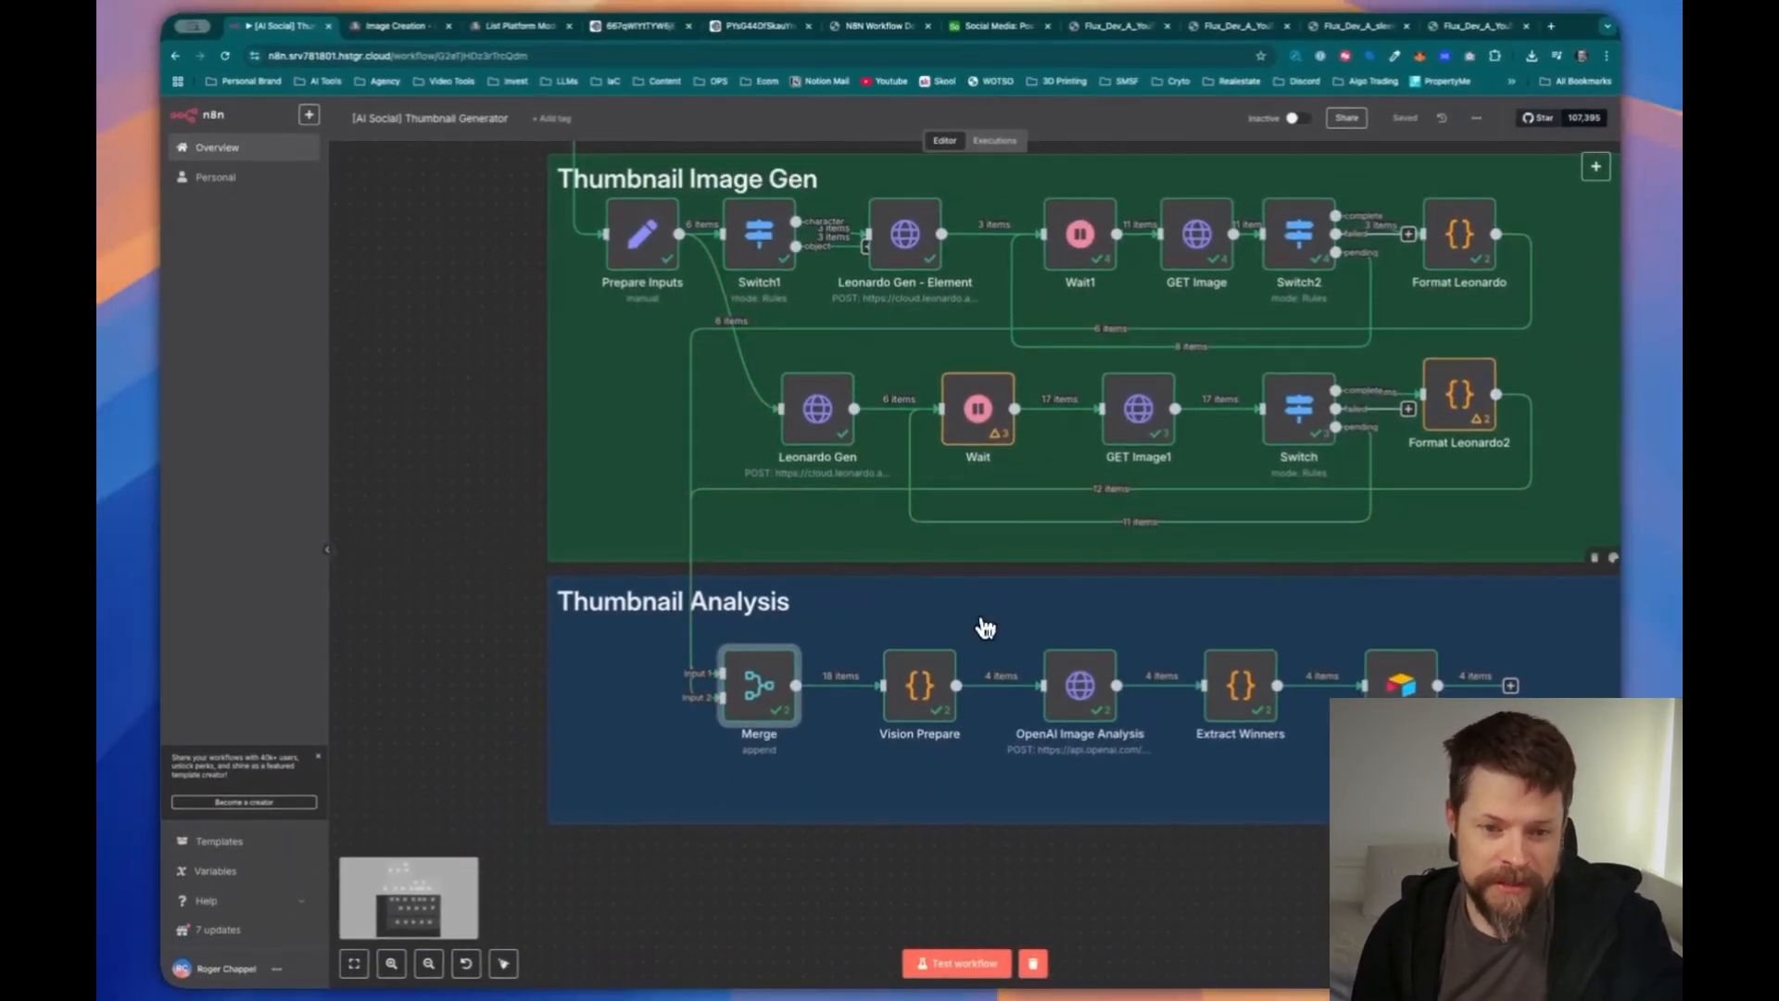
Expand the Thumbnail Designer's user message prompt, read through its thumbnail style rules and overlay text formulas, and return to the workflow canvas
{"action": "scroll", "coordinate": [986, 628], "scroll_direction": "up", "scroll_amount": 5}
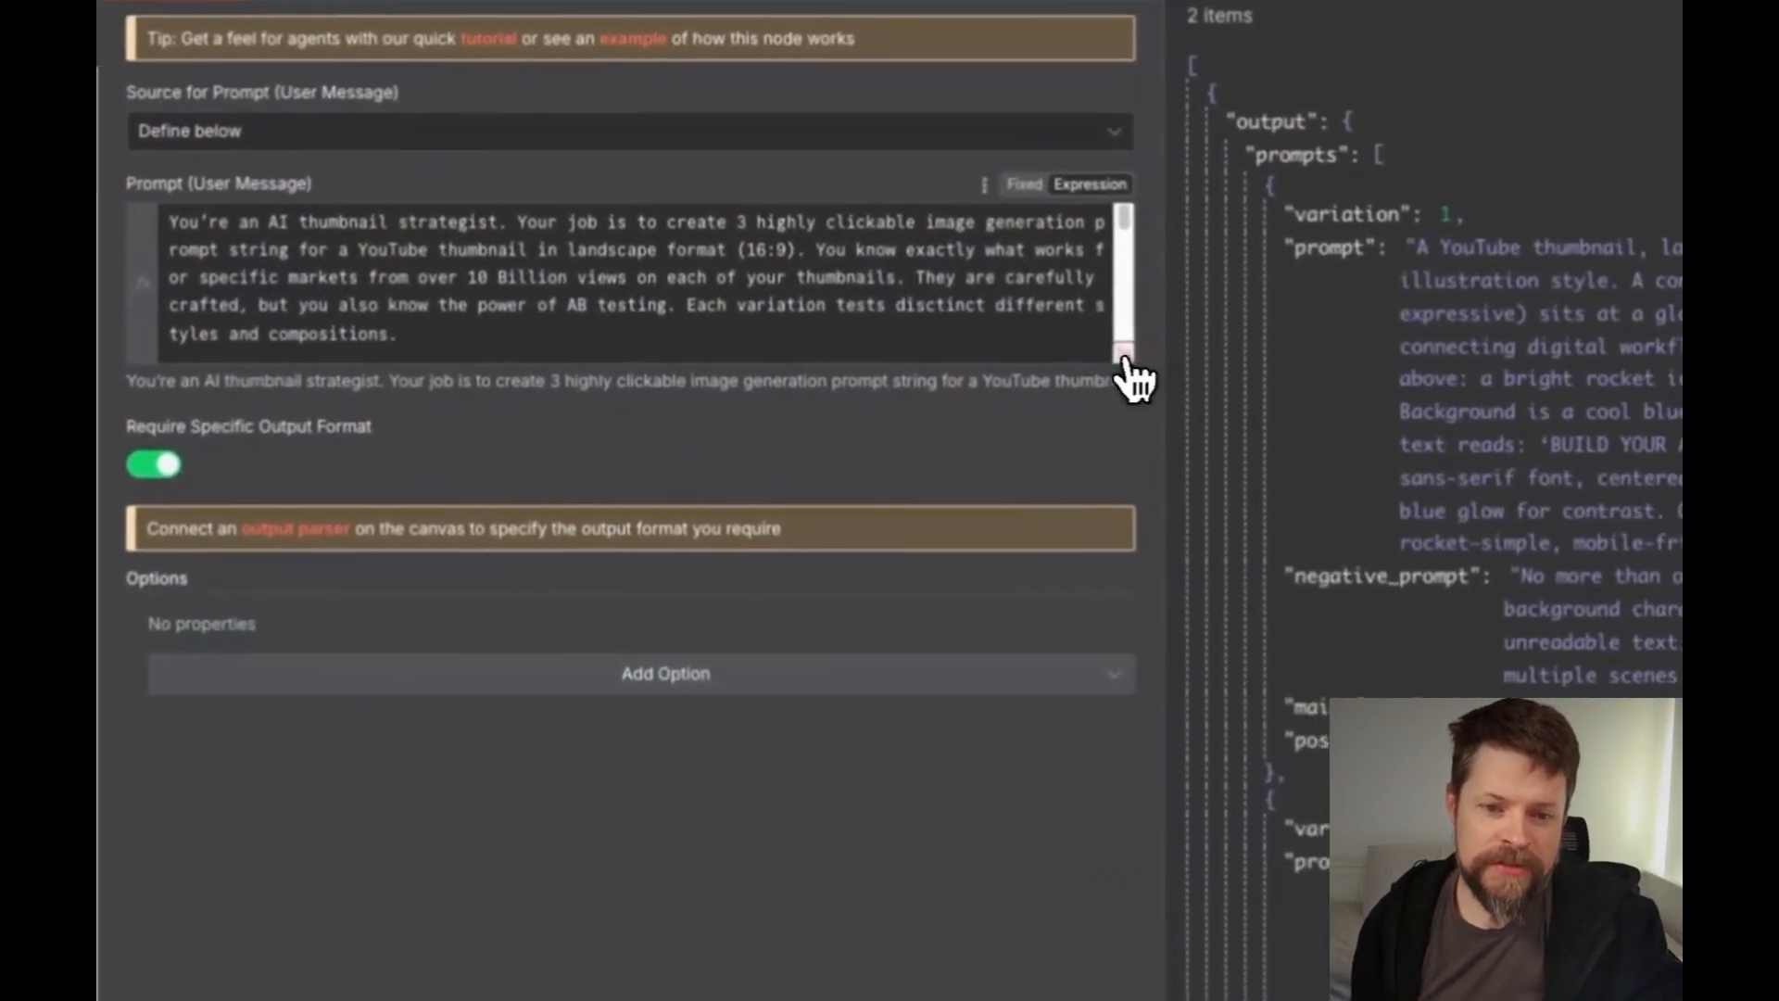
{"action": "left_click", "coordinate": [1131, 377]}
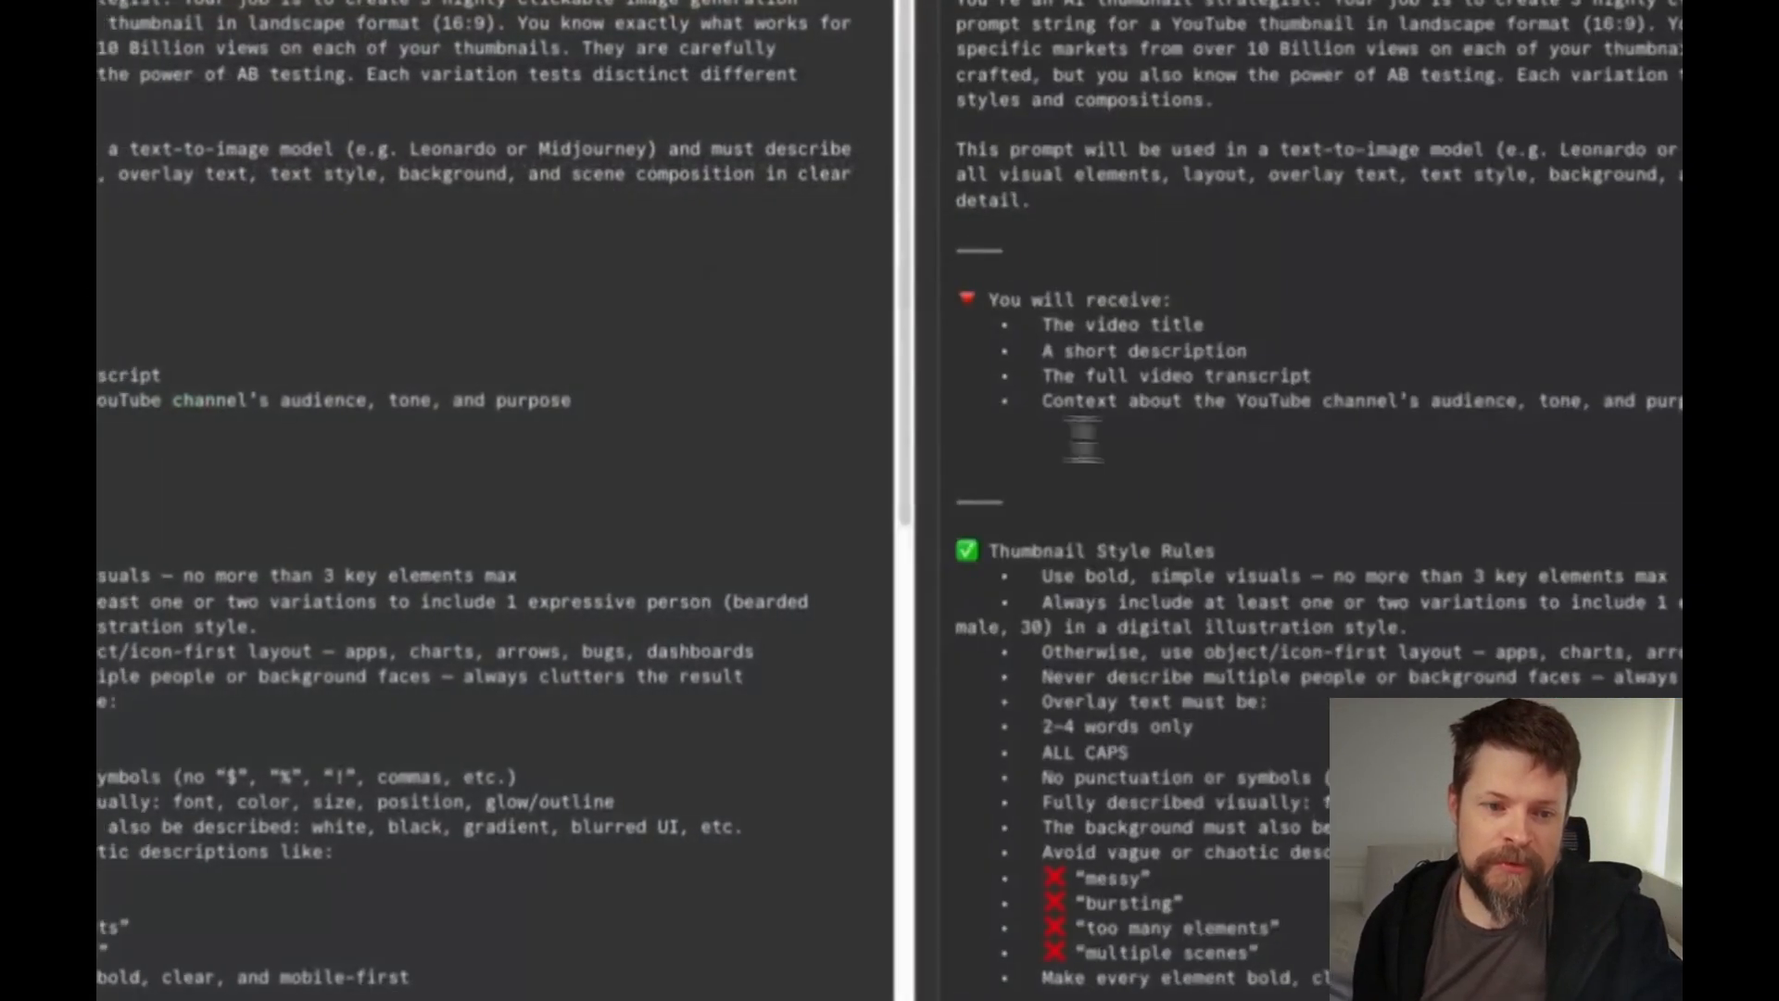
{"action": "scroll", "coordinate": [469, 527], "scroll_direction": "down", "scroll_amount": 10}
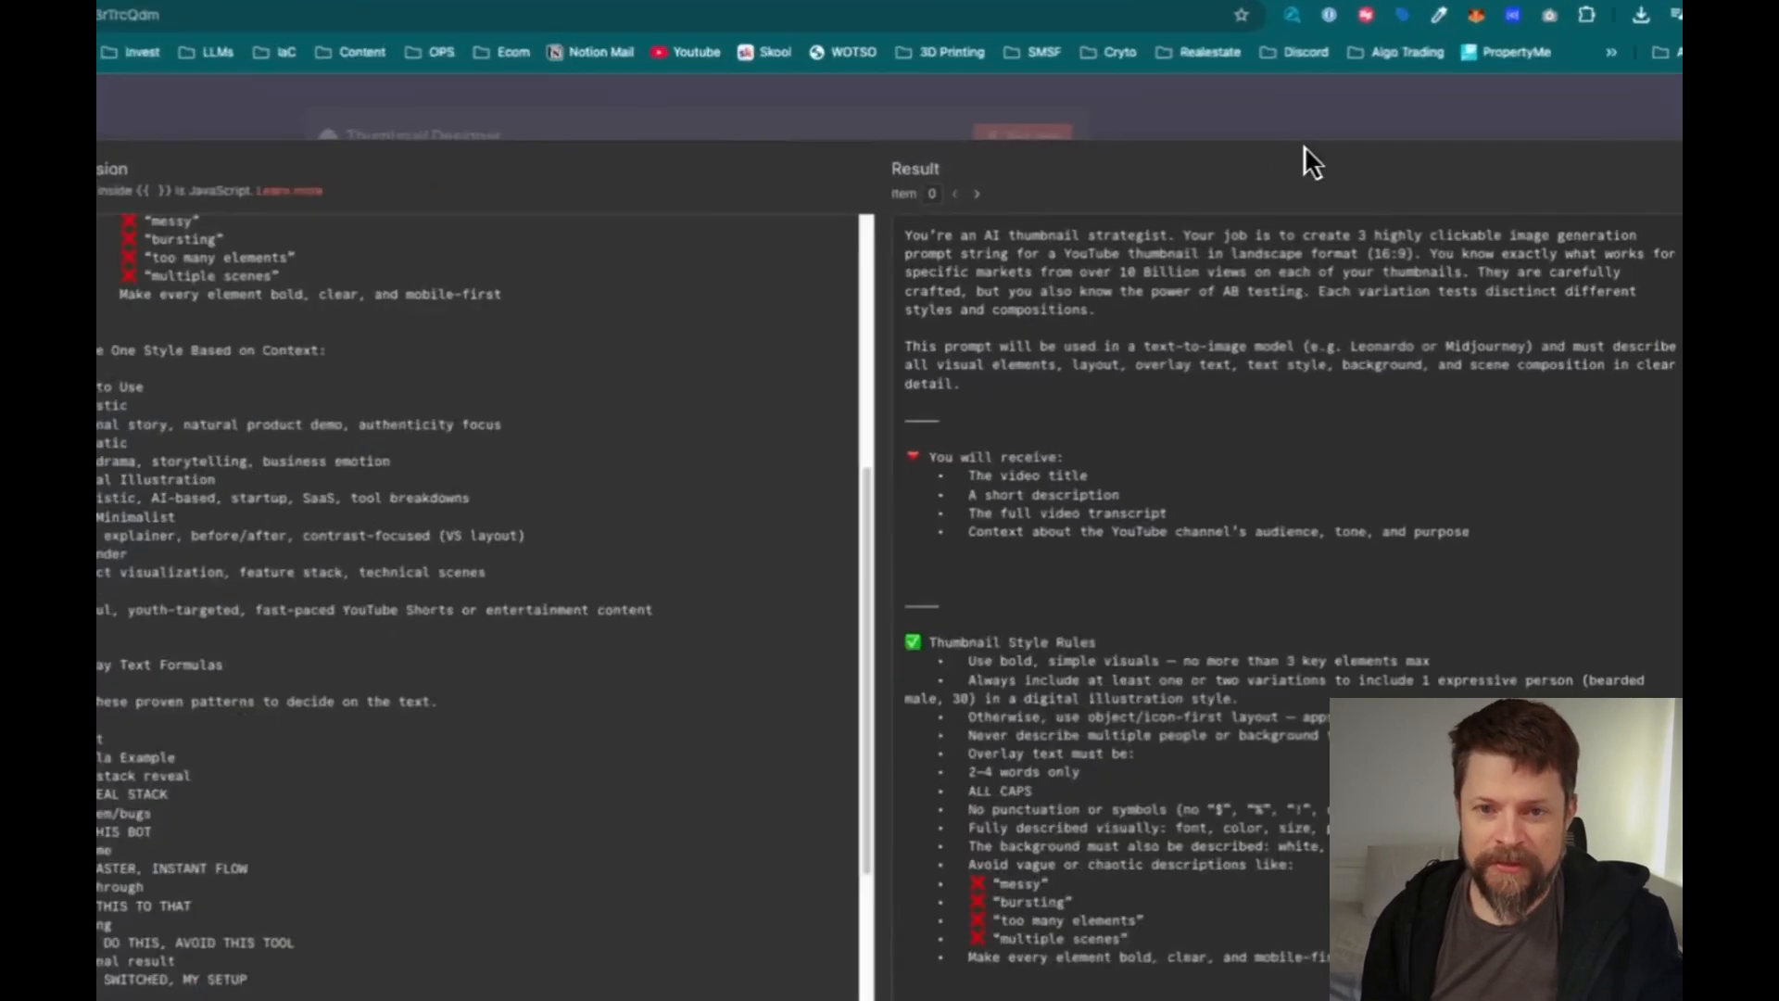
{"action": "left_click", "coordinate": [1311, 134]}
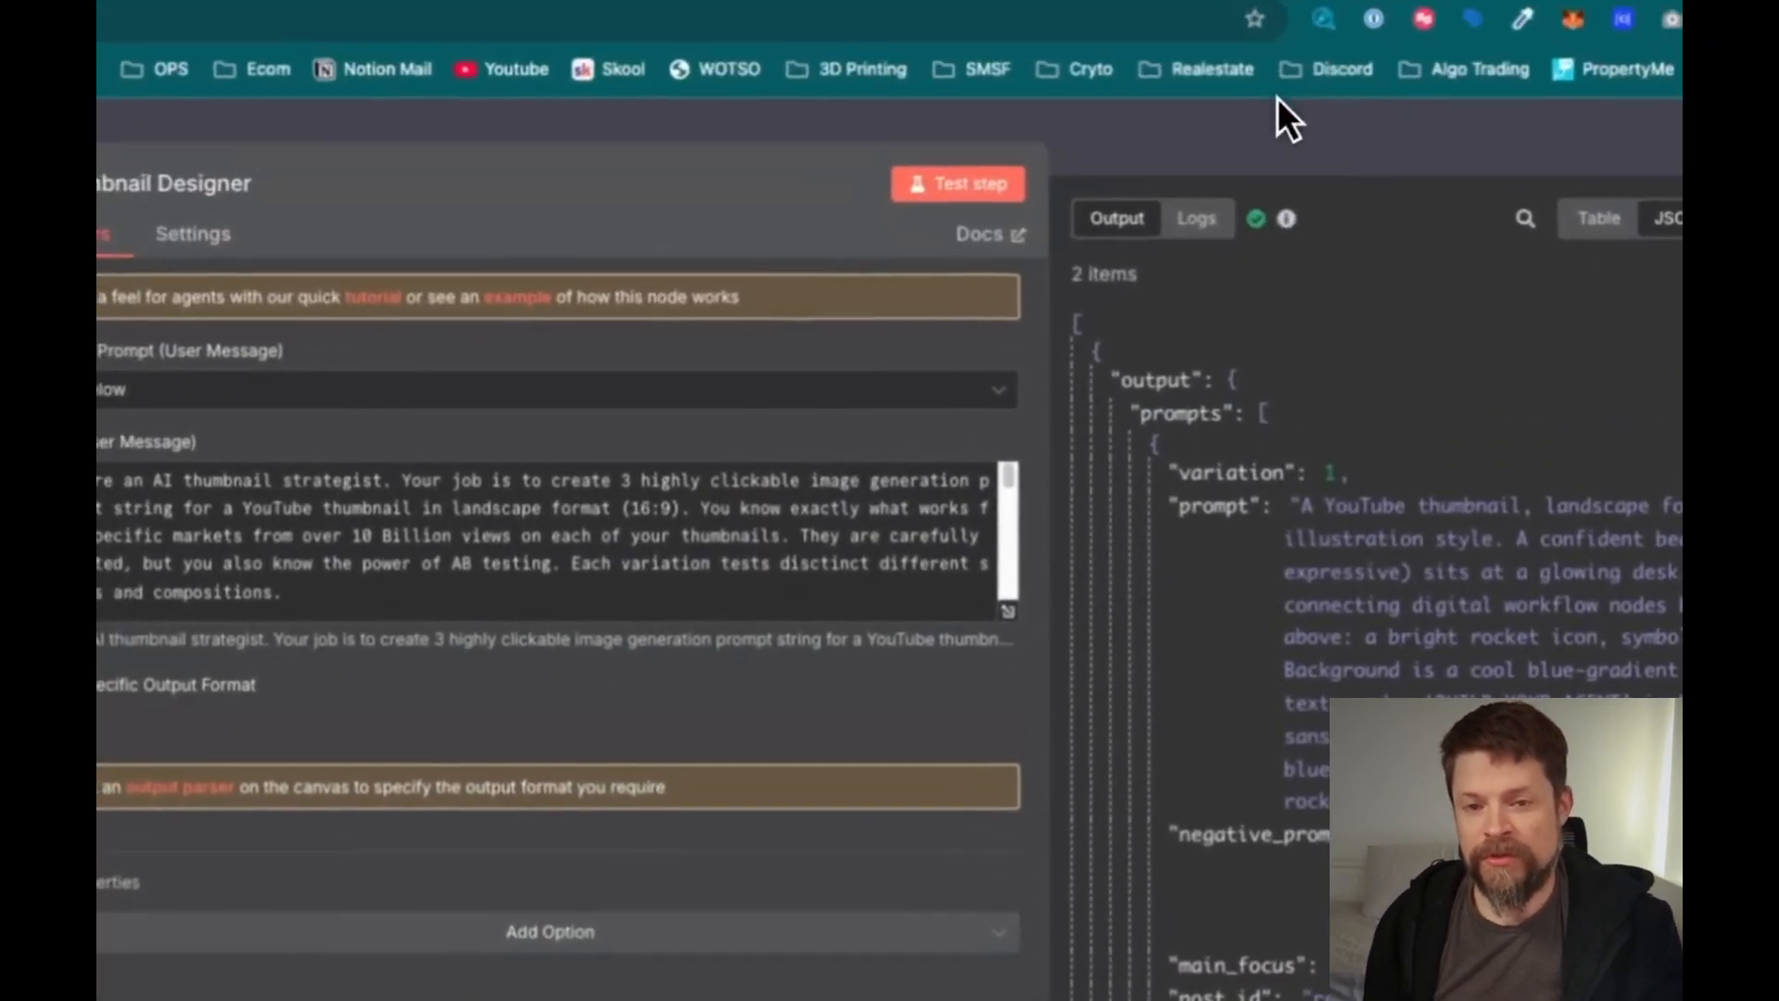
{"action": "left_click", "coordinate": [1276, 100]}
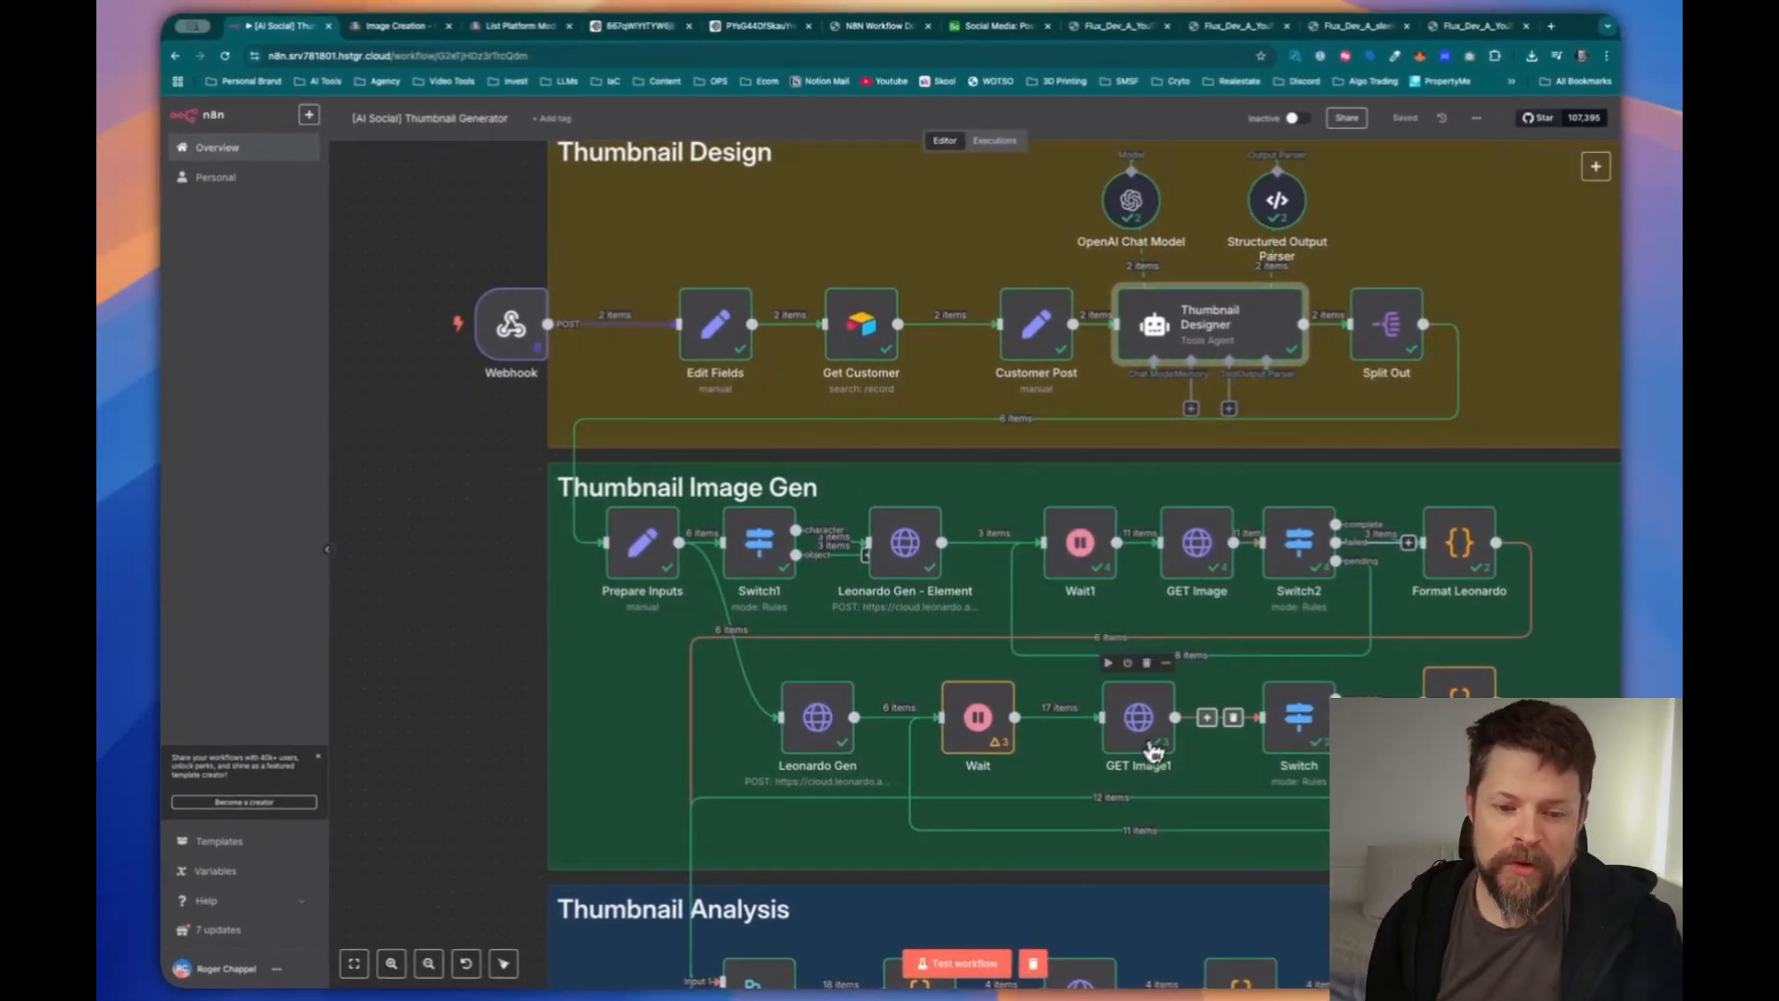
{"action": "scroll", "coordinate": [1260, 783], "scroll_direction": "down", "scroll_amount": 2}
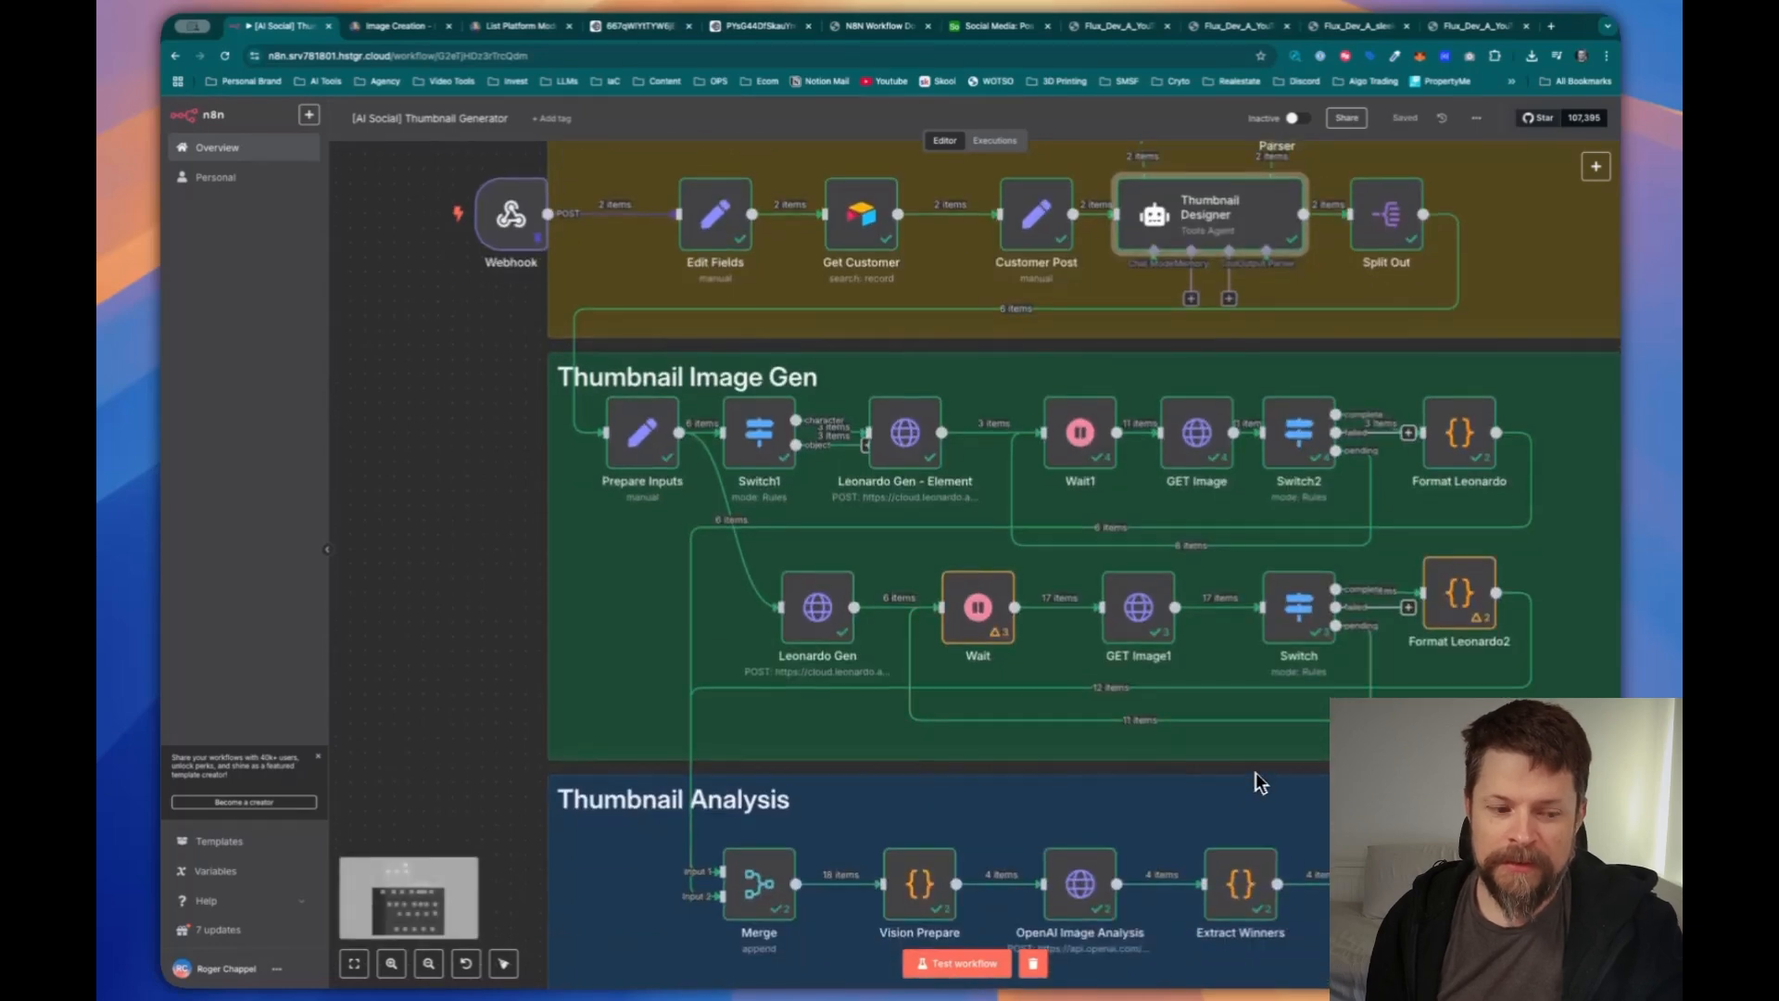